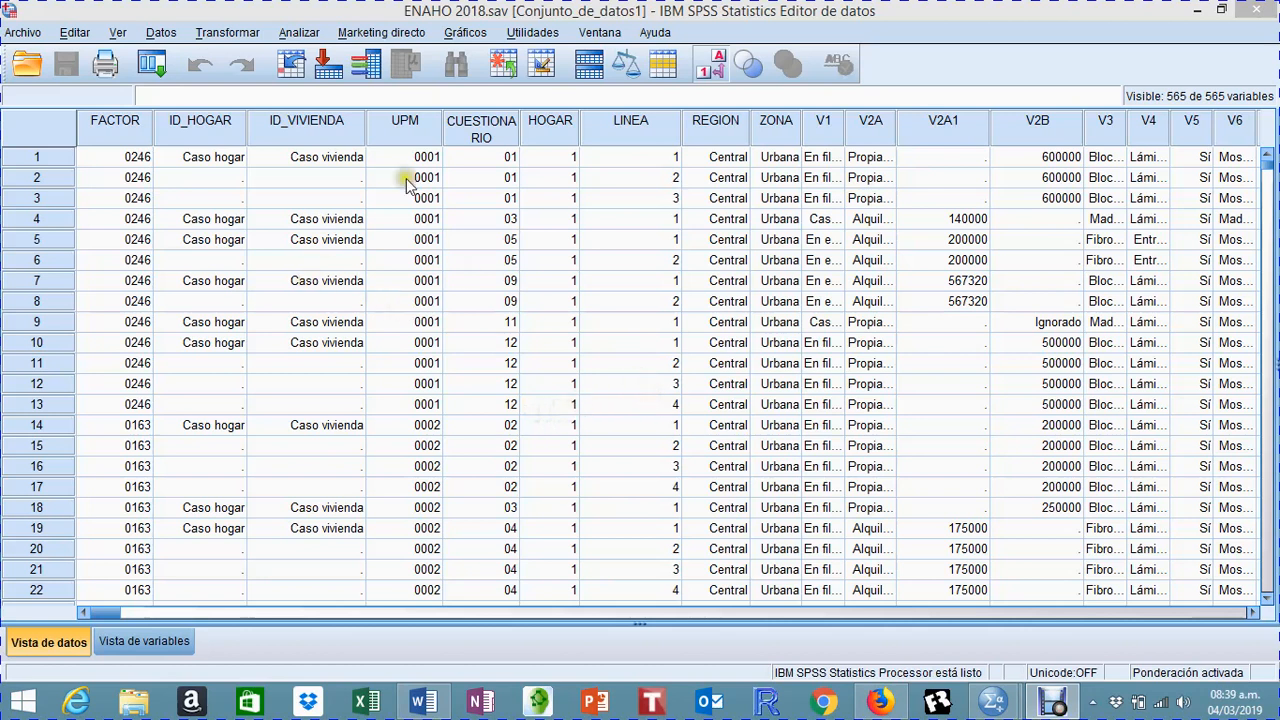
Step: Turn off case weighting for the ENAHO 2018 dataset and minimize the results window
{"action": "left_click", "coordinate": [160, 33]}
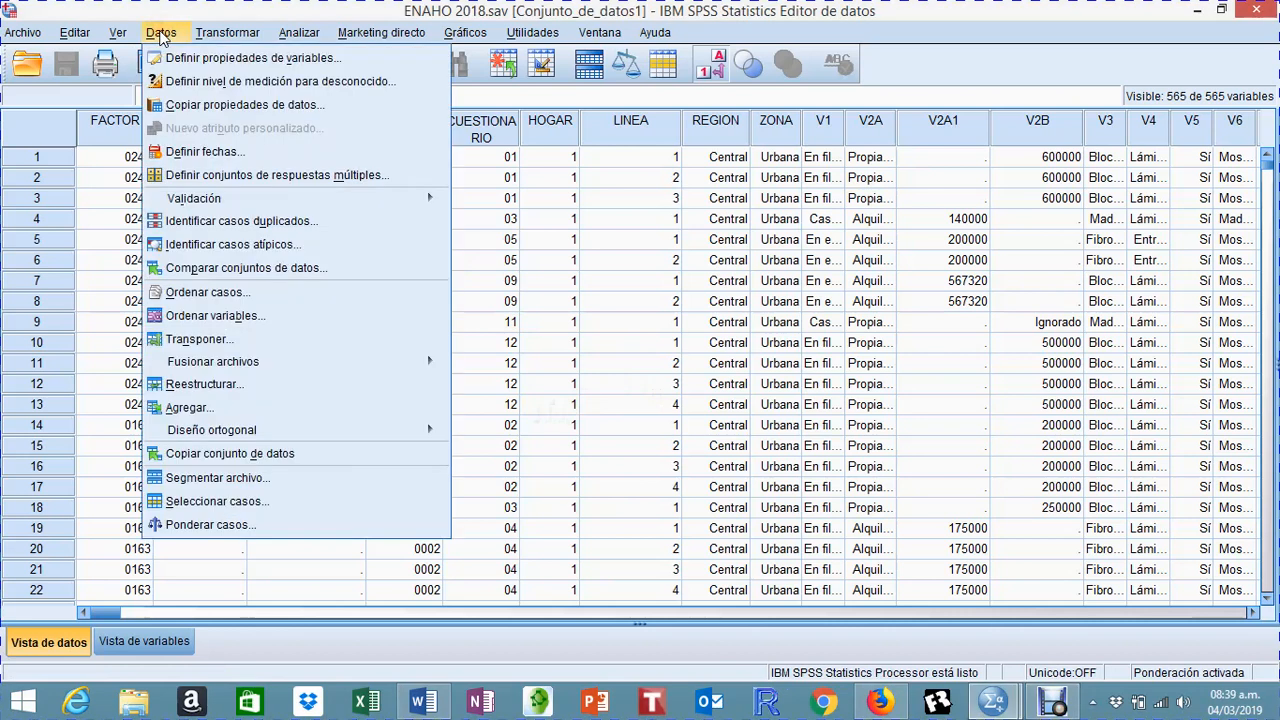
{"action": "left_click", "coordinate": [250, 527]}
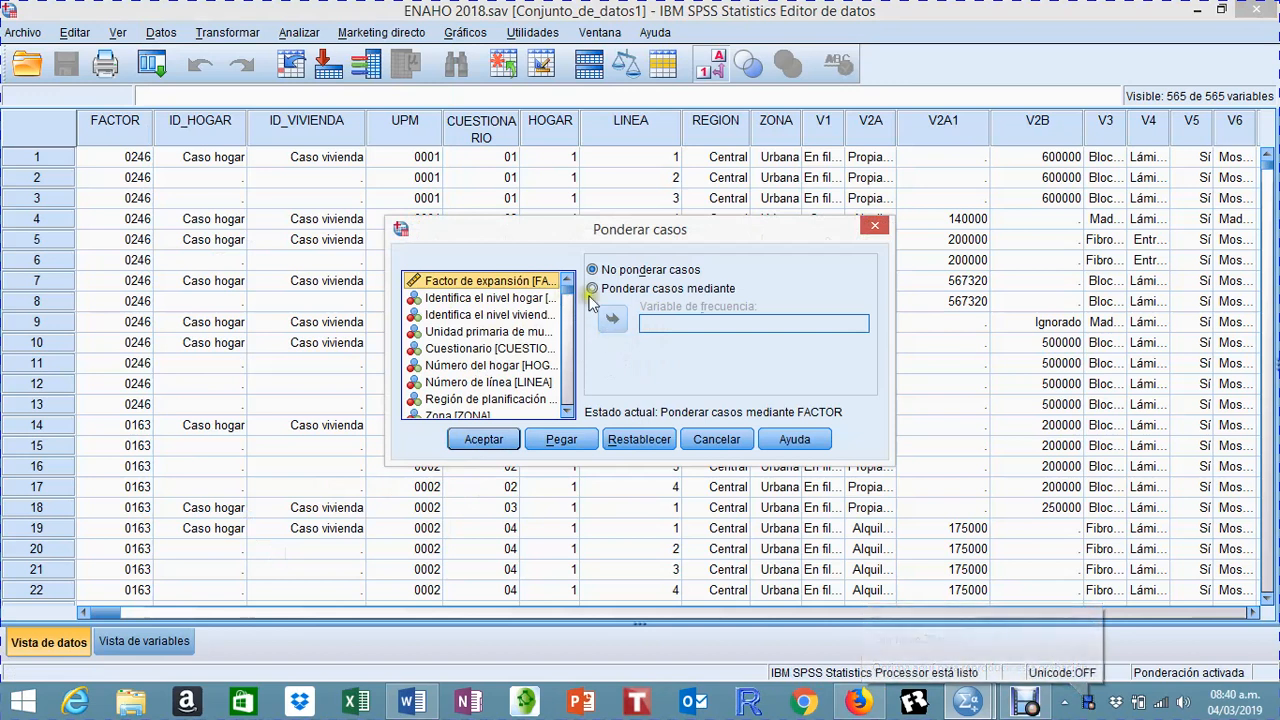
{"action": "left_click", "coordinate": [483, 440]}
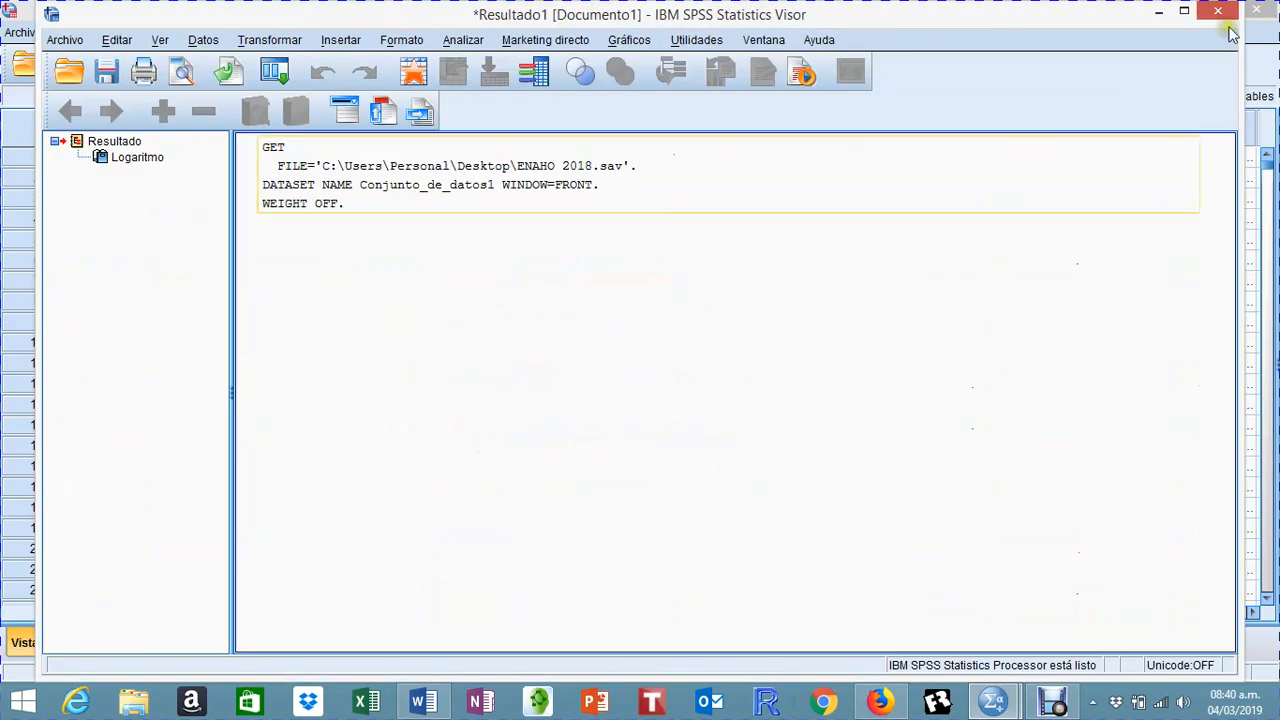
{"action": "left_click", "coordinate": [1158, 12]}
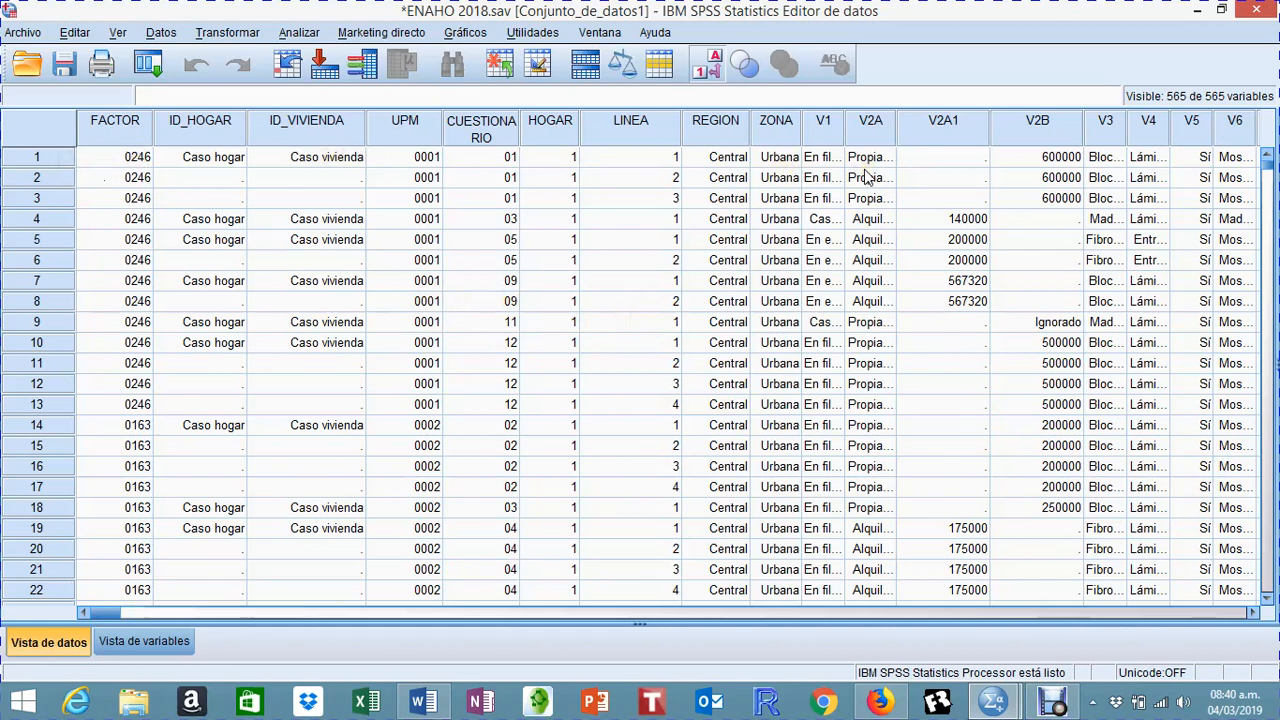
Step: Examine the household and line-number records through to the end of the dataset, then return to the first case
{"action": "scroll", "coordinate": [606, 200], "scroll_direction": "down", "scroll_amount": 5}
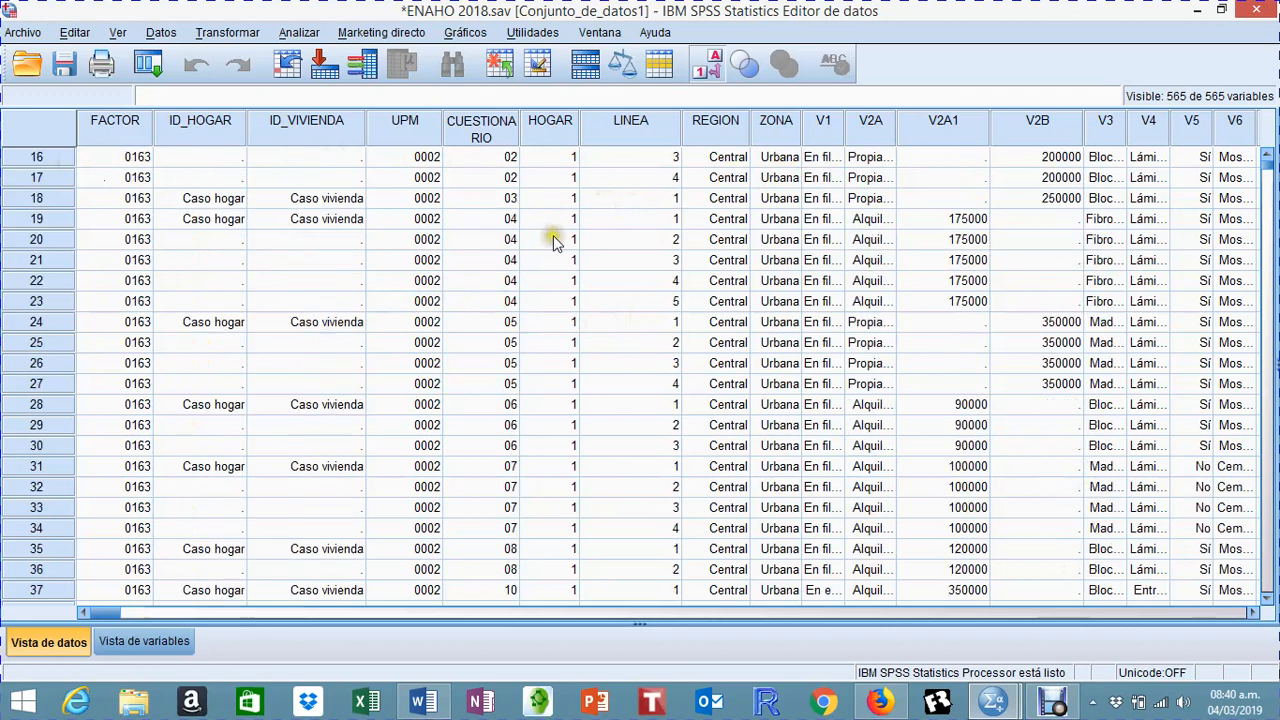
{"action": "scroll", "coordinate": [548, 240], "scroll_direction": "down", "scroll_amount": 9}
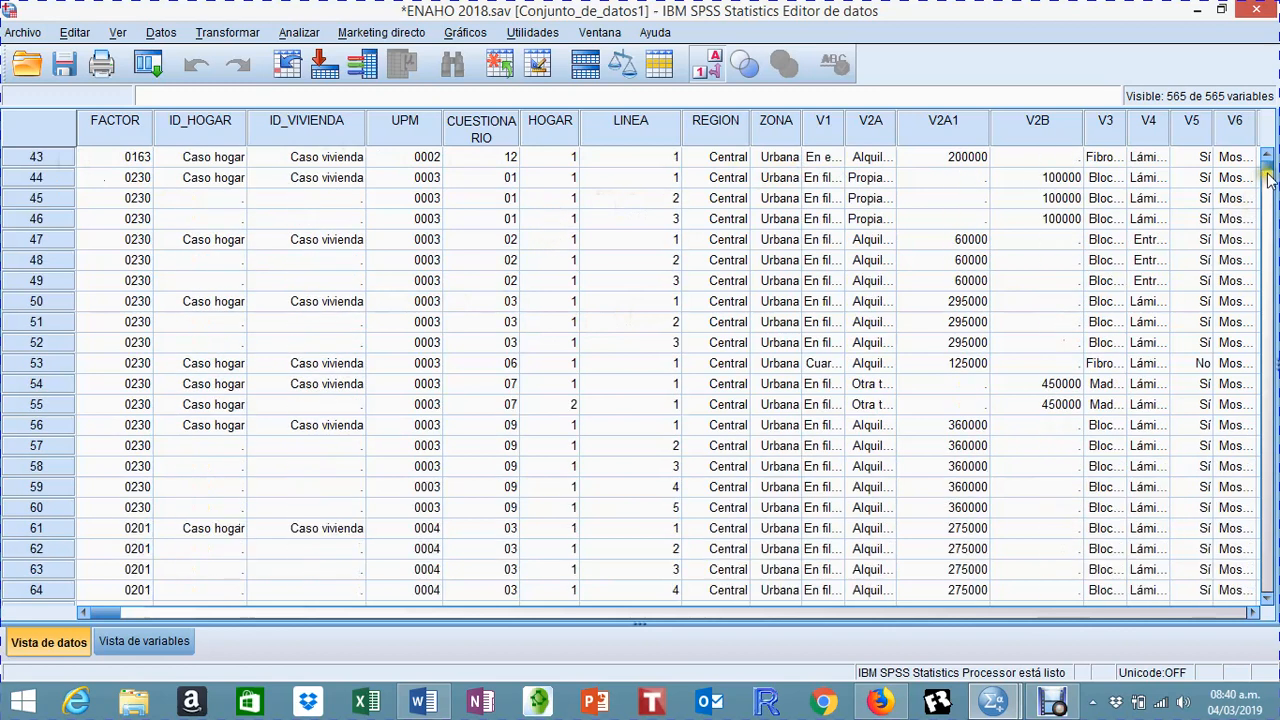
{"action": "left_click_drag", "start_coordinate": [1266, 157], "coordinate": [1250, 563]}
{"action": "scroll", "coordinate": [461, 240], "scroll_direction": "up", "scroll_amount": 6}
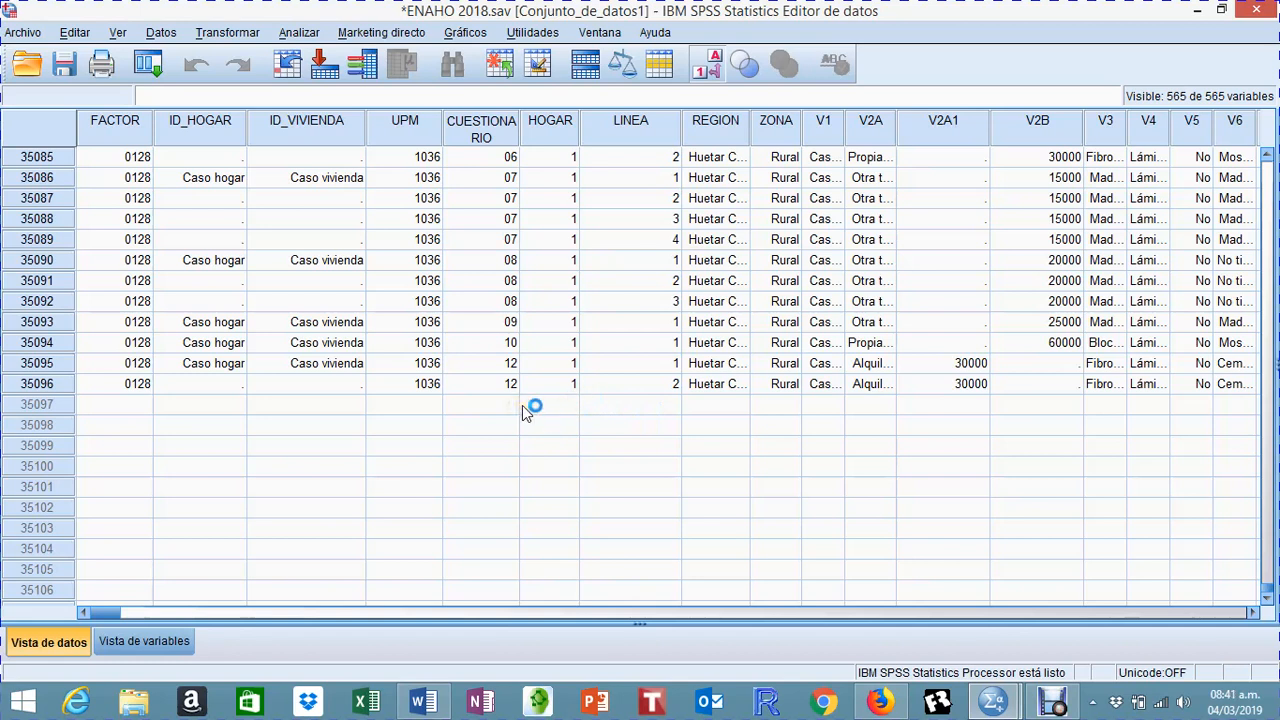
{"action": "scroll", "coordinate": [527, 412], "scroll_direction": "up", "scroll_amount": 2}
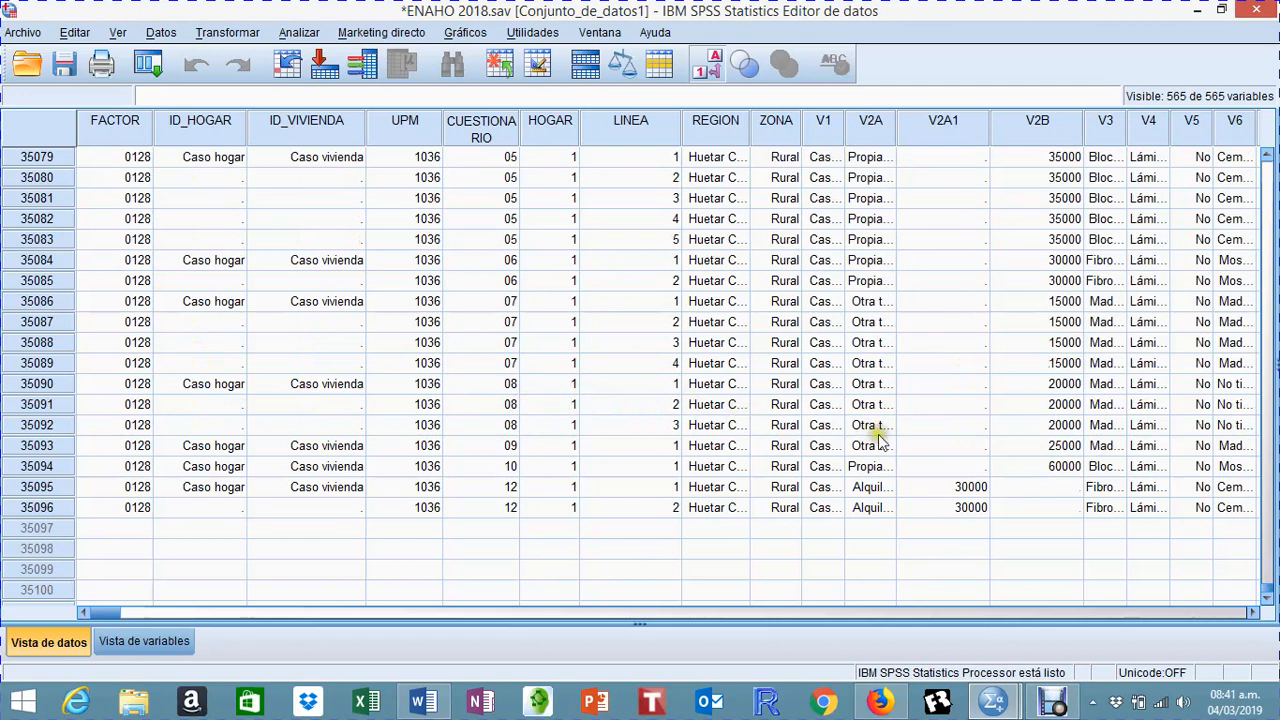
{"action": "scroll", "coordinate": [1265, 592], "scroll_direction": "up", "scroll_amount": 20}
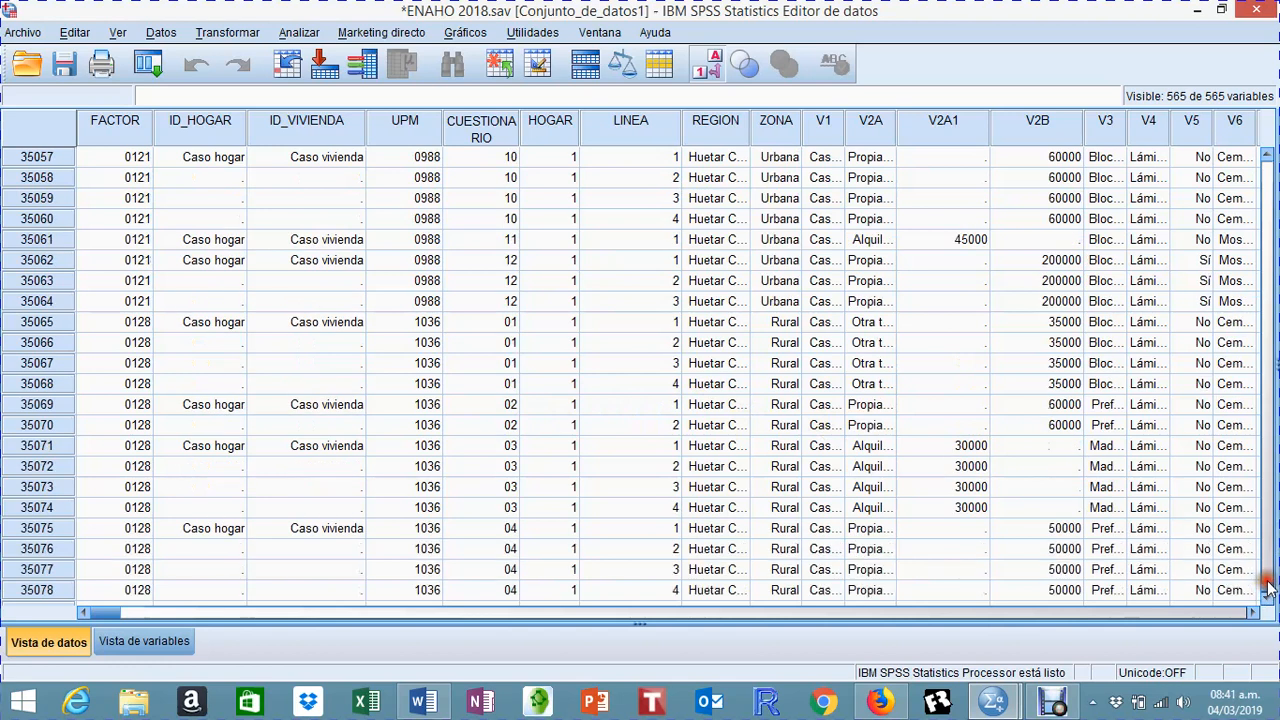
{"action": "left_click_drag", "start_coordinate": [1265, 592], "coordinate": [1268, 168]}
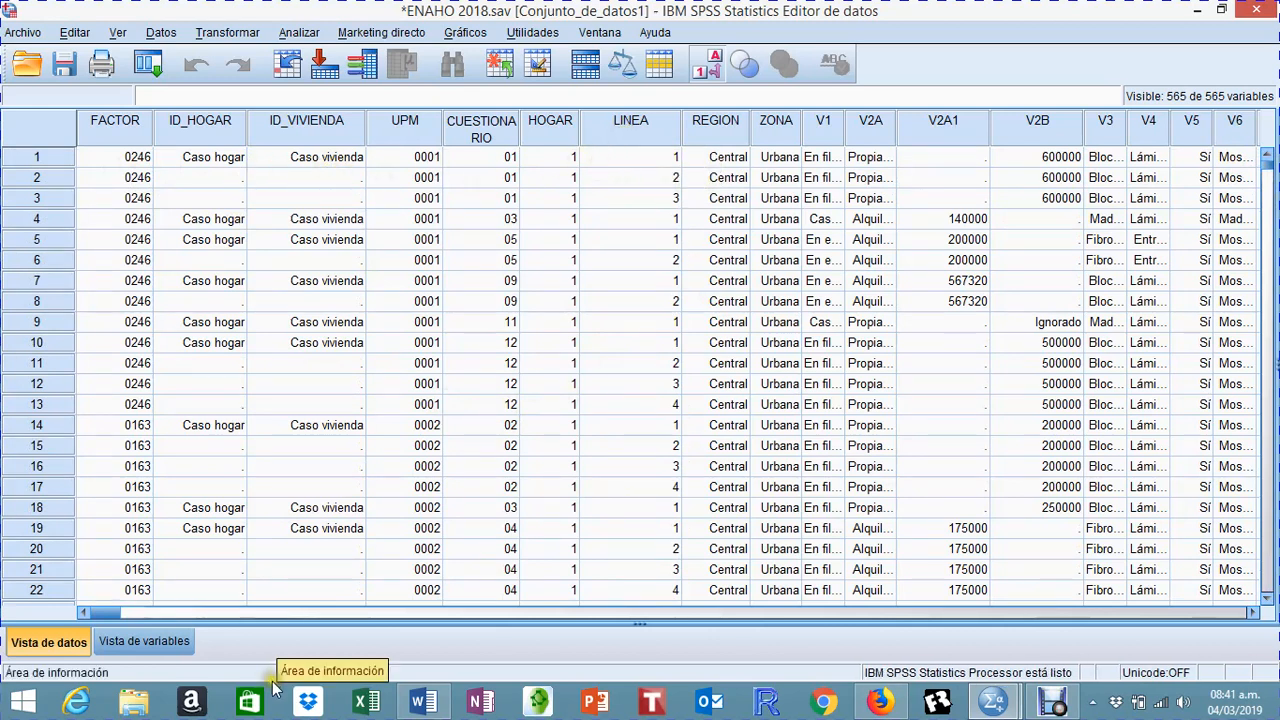
Step: Widen the Etiqueta column in the variable view so the labels are readable, then return to the data view
{"action": "left_click", "coordinate": [180, 643]}
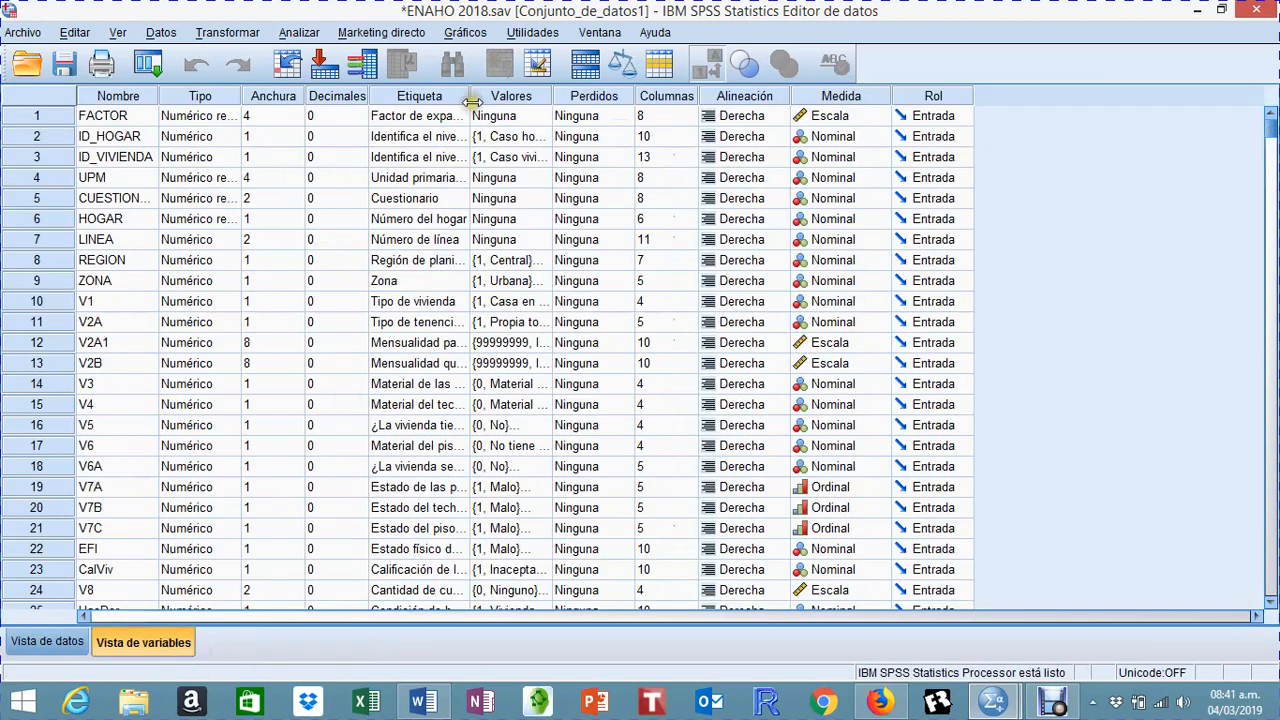
{"action": "left_click_drag", "start_coordinate": [471, 96], "coordinate": [568, 96]}
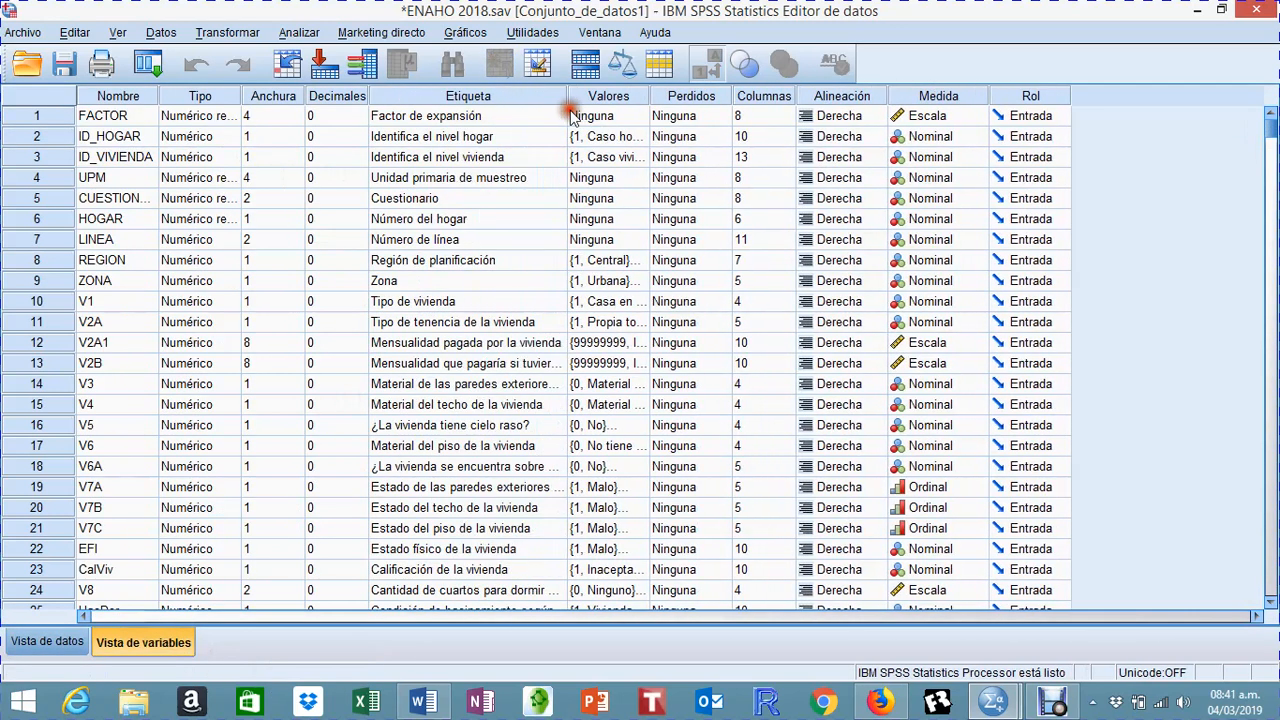
{"action": "left_click", "coordinate": [57, 641]}
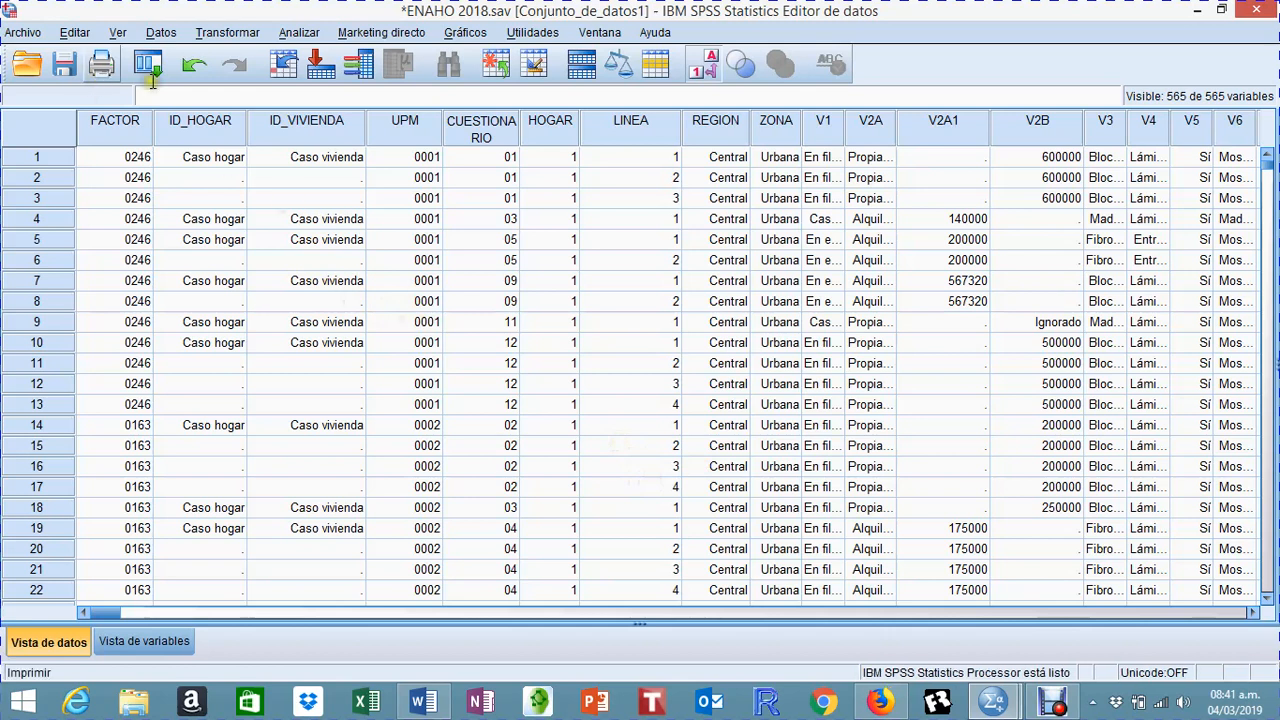
Step: Define the case selection condition as LINEA = 1
{"action": "left_click", "coordinate": [160, 33]}
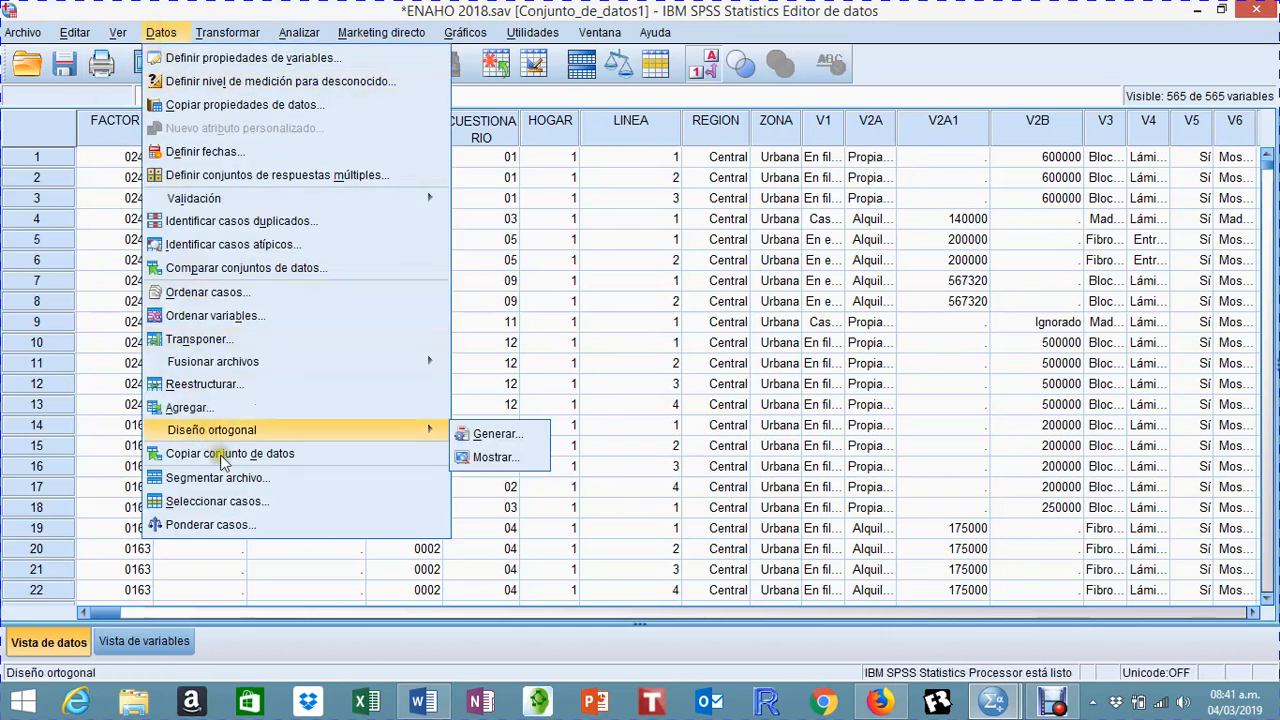
{"action": "left_click", "coordinate": [228, 501]}
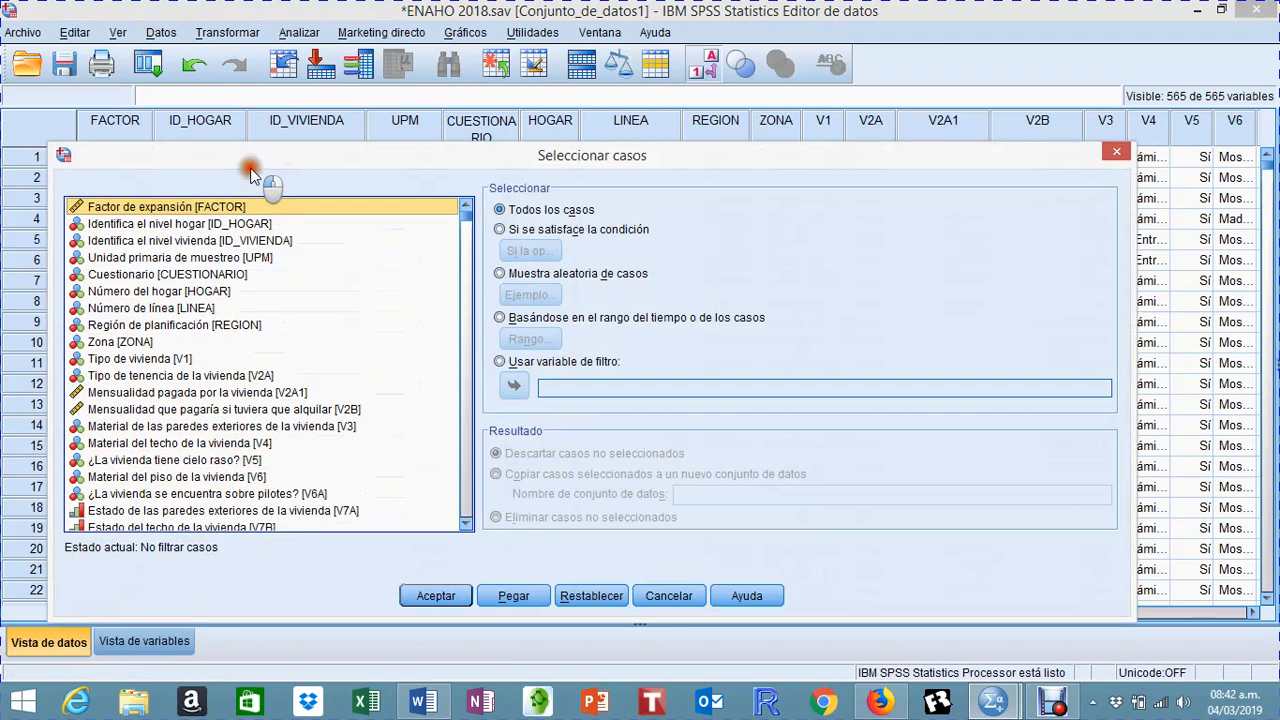
{"action": "left_click_drag", "start_coordinate": [249, 161], "coordinate": [269, 197]}
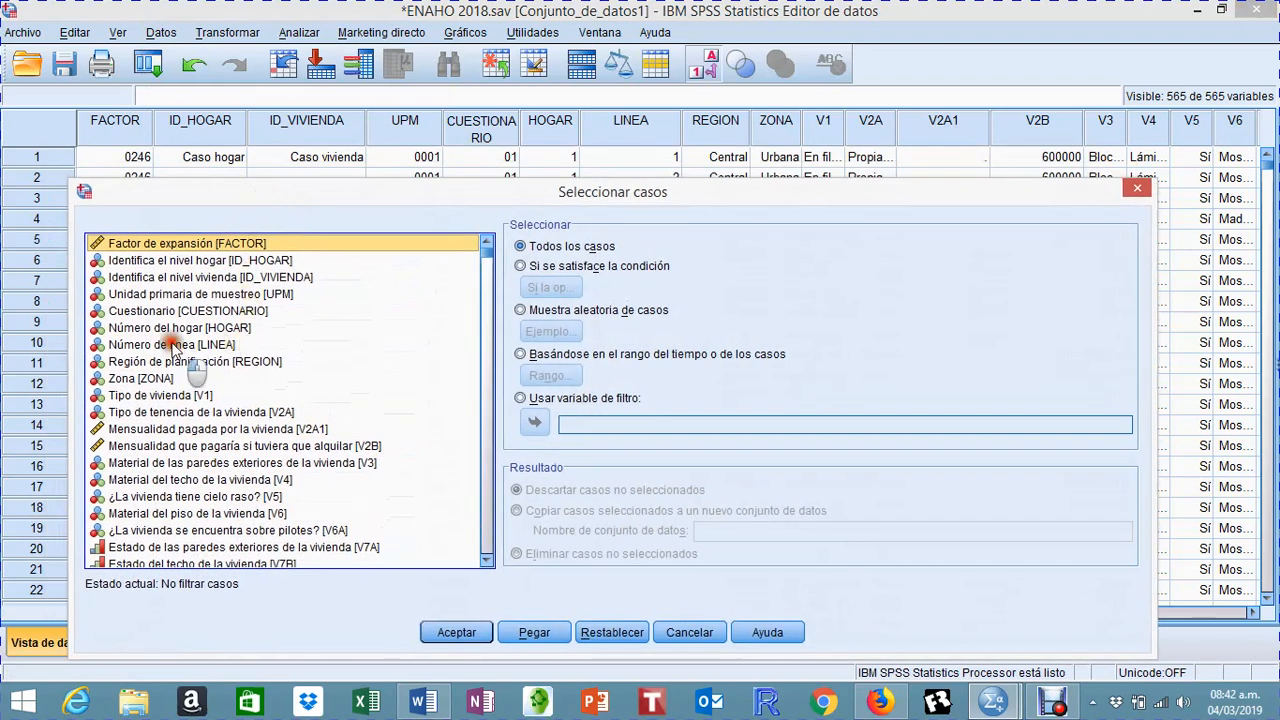
{"action": "left_click", "coordinate": [235, 344]}
{"action": "left_click", "coordinate": [519, 266]}
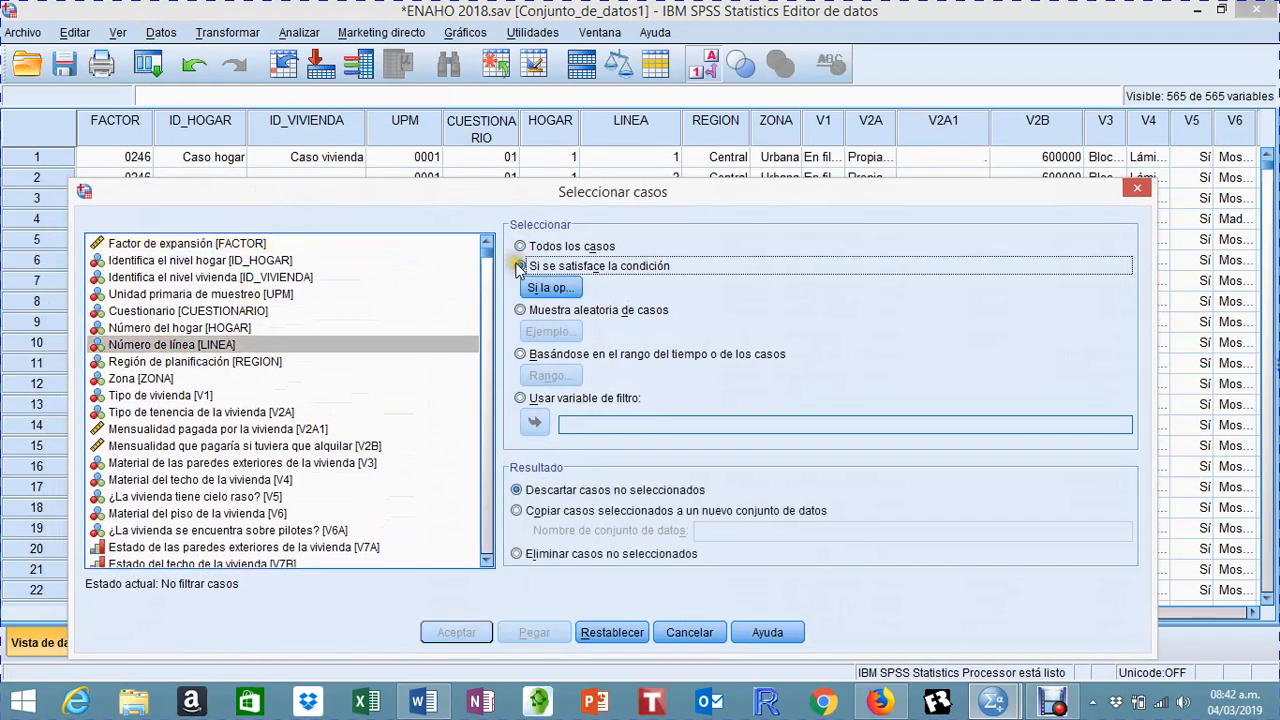
{"action": "left_click", "coordinate": [550, 289]}
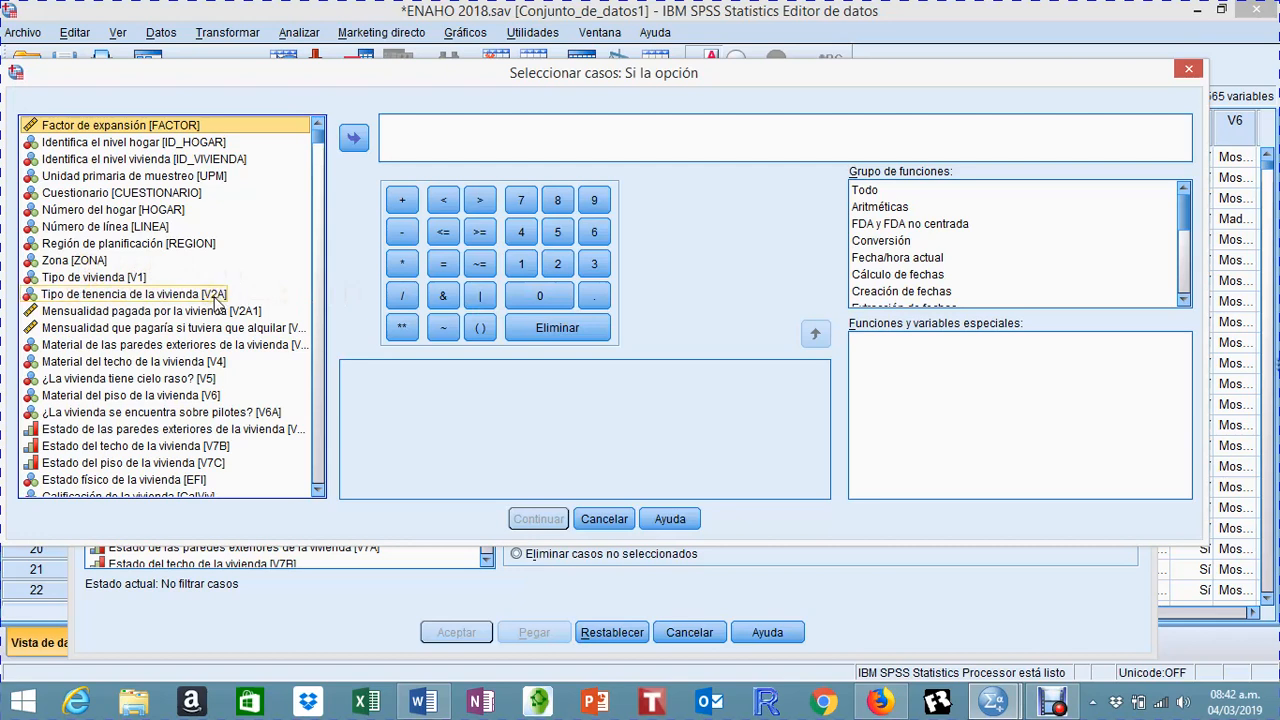
{"action": "left_click", "coordinate": [147, 227]}
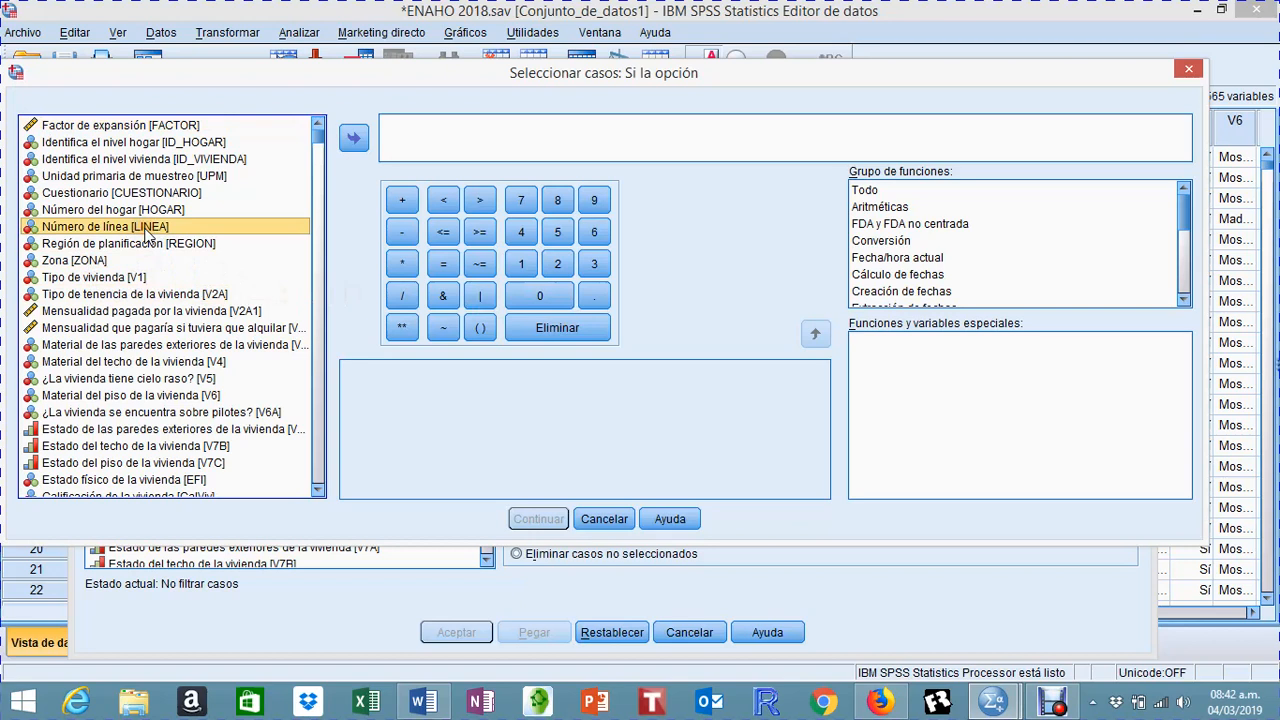
{"action": "left_click", "coordinate": [354, 137]}
{"action": "left_click", "coordinate": [441, 265]}
{"action": "left_click", "coordinate": [524, 262]}
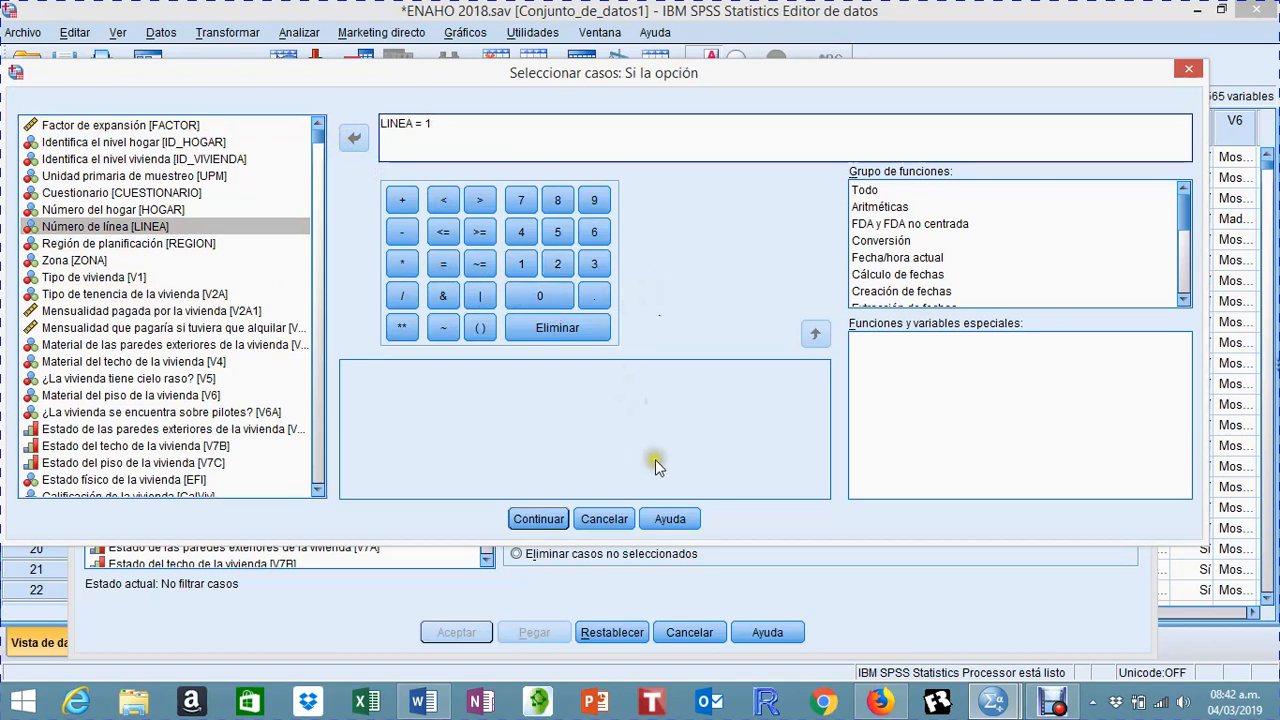
{"action": "left_click", "coordinate": [549, 519]}
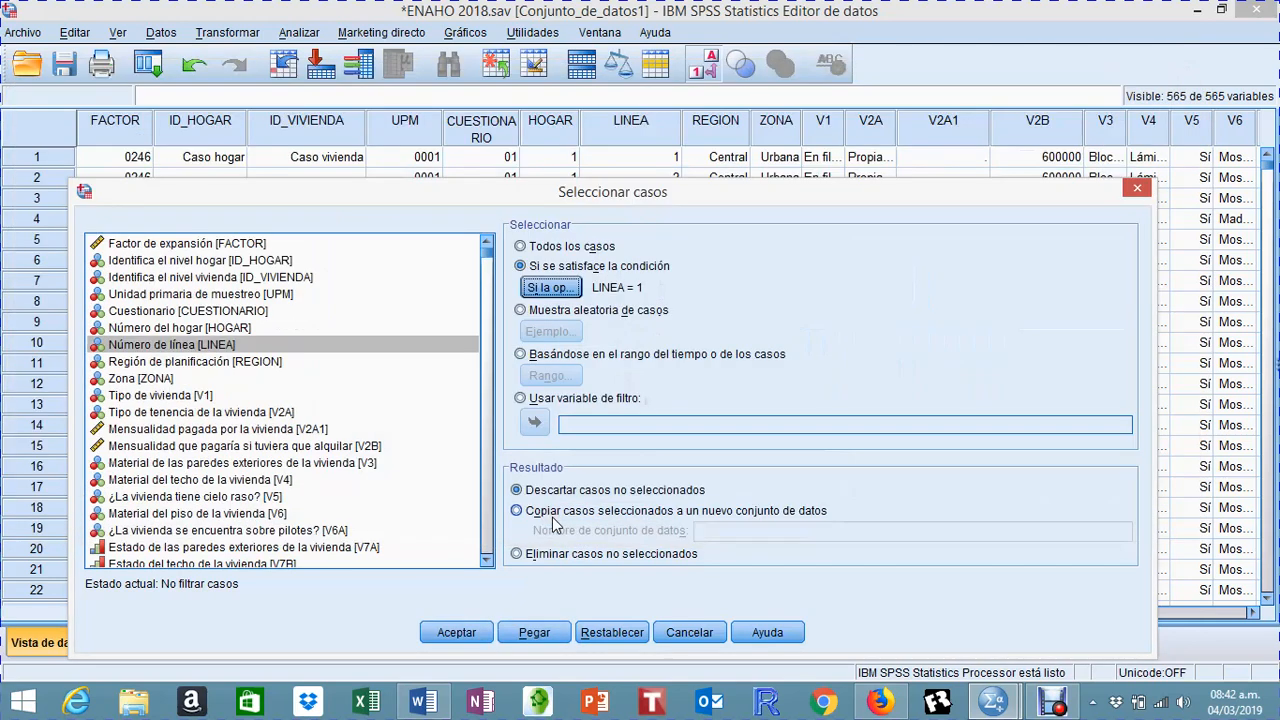
Step: Apply the case selection with unselected cases discarded by filter, and minimize the results window
{"action": "left_click", "coordinate": [556, 513]}
{"action": "left_click", "coordinate": [552, 288]}
{"action": "left_click", "coordinate": [450, 632]}
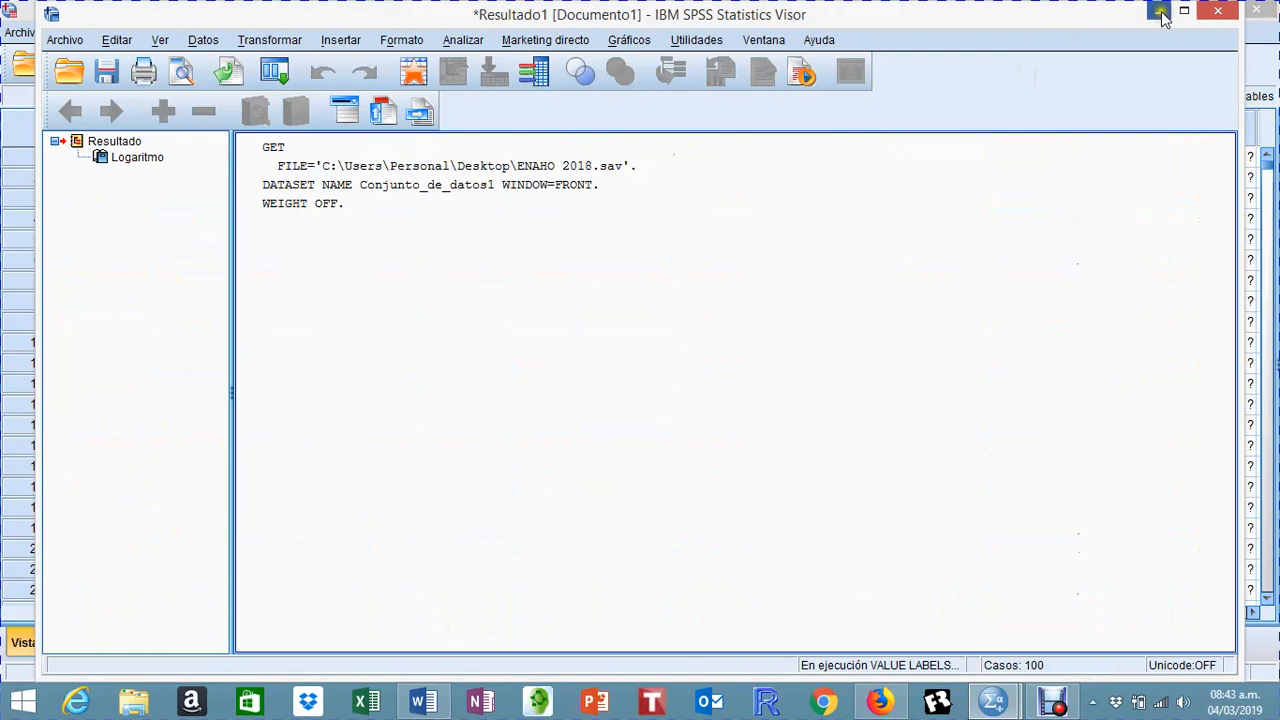
{"action": "left_click", "coordinate": [1159, 12]}
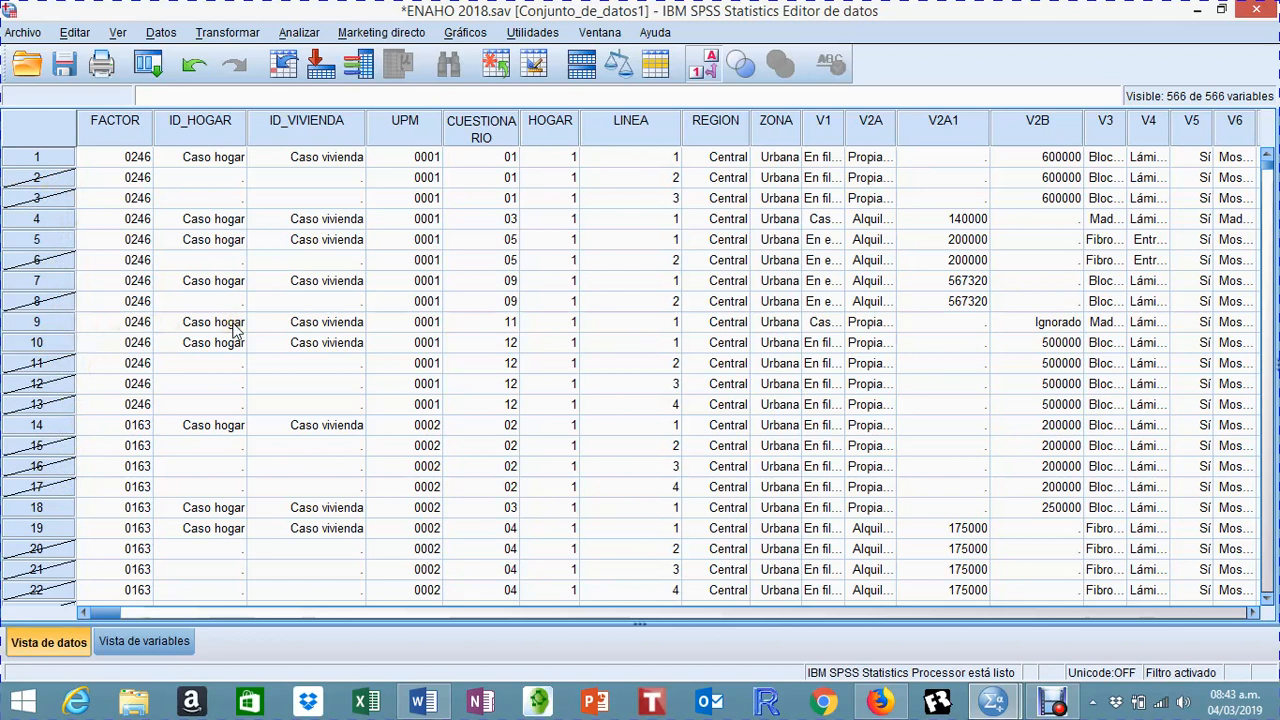
Step: Set the case selection to copy the selected cases to a new dataset named ENAHO2018h
{"action": "left_click", "coordinate": [161, 33]}
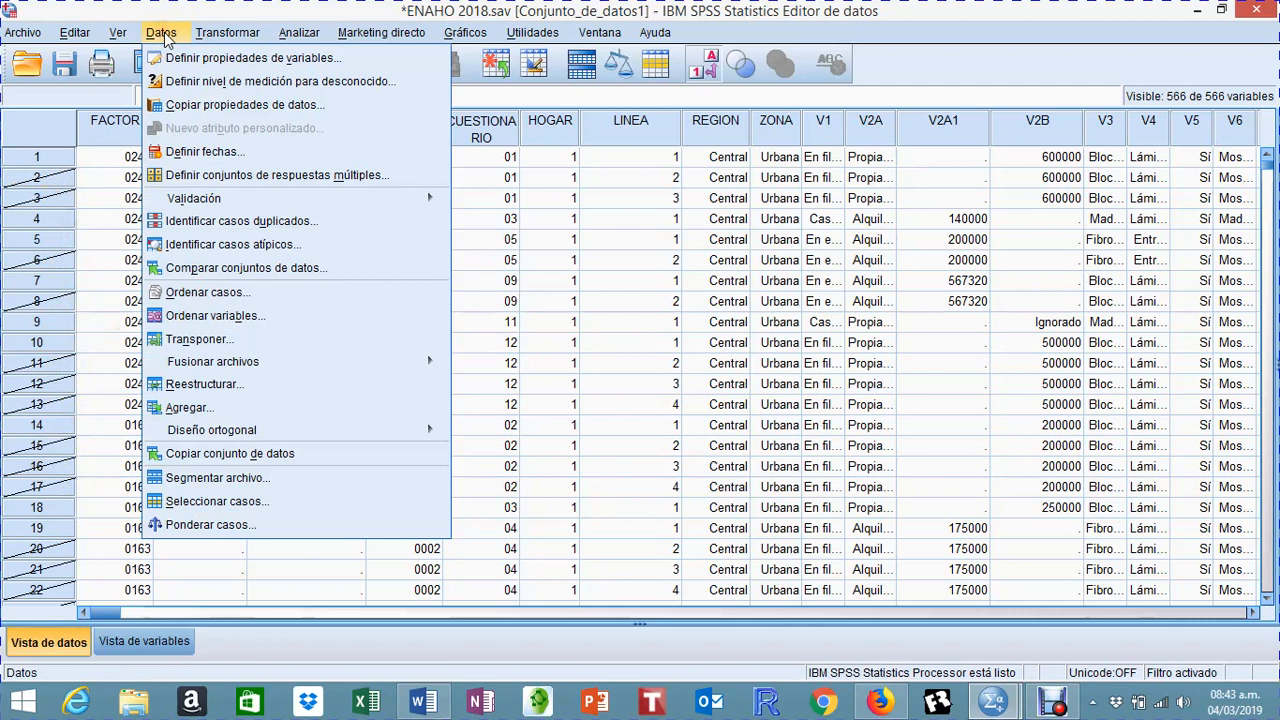
{"action": "left_click", "coordinate": [252, 501]}
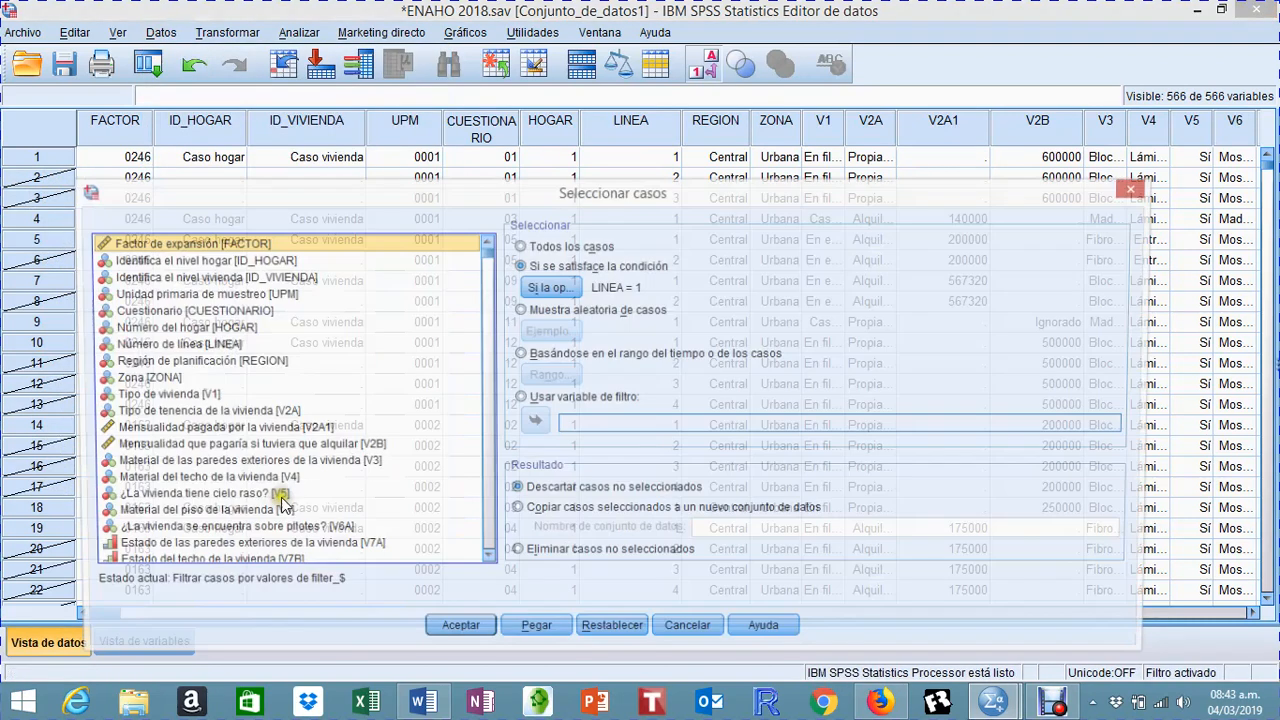
{"action": "left_click", "coordinate": [584, 510]}
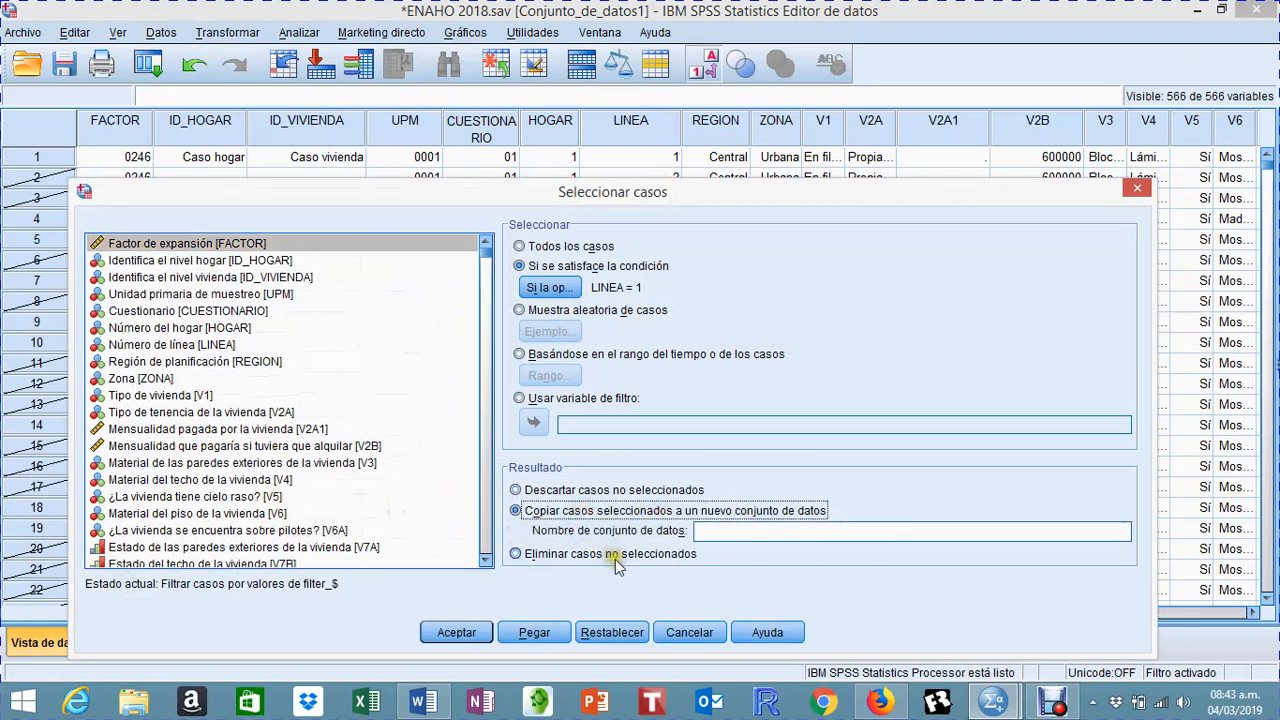
{"action": "left_click", "coordinate": [712, 535]}
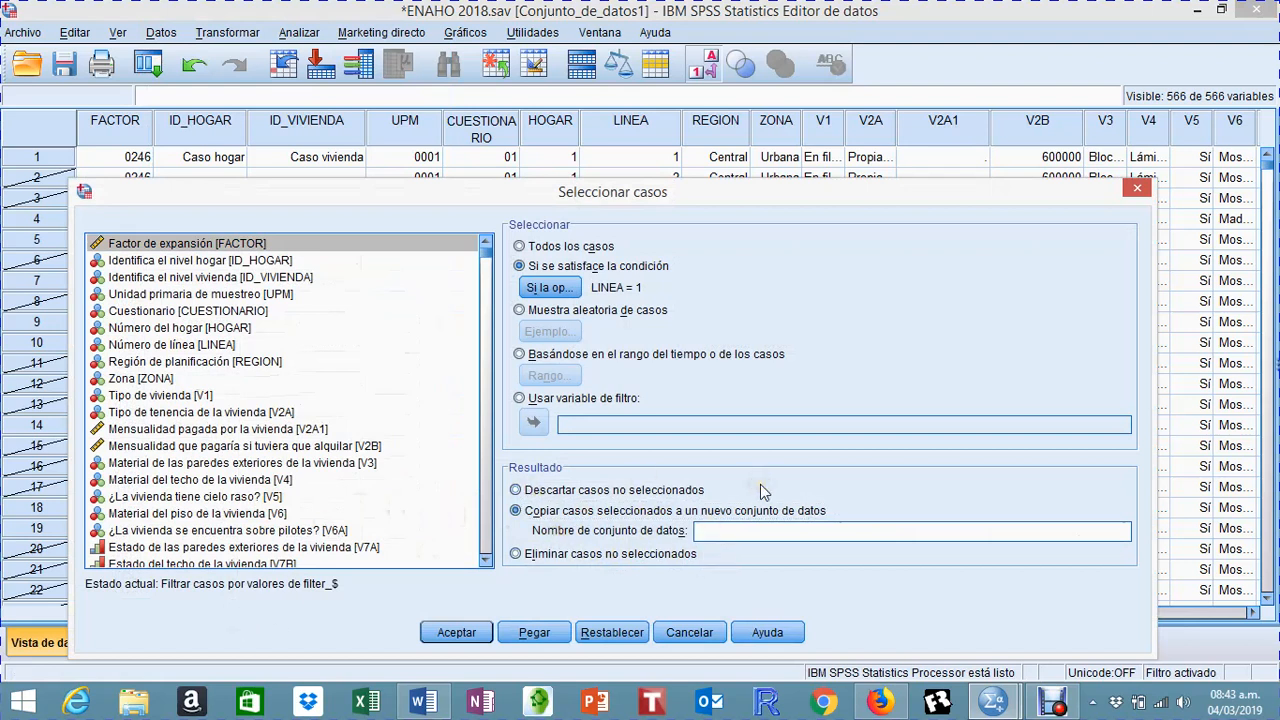
{"action": "type", "text": "ENAHO 2018"}
{"action": "key", "text": "Left"}
{"action": "key", "text": "Left"}
{"action": "key", "text": "Left"}
{"action": "key", "text": "BackSpace"}
{"action": "key", "text": "Right"}
{"action": "key", "text": "Right"}
{"action": "key", "text": "Right"}
{"action": "key", "text": "Right"}
{"action": "type", "text": "h"}
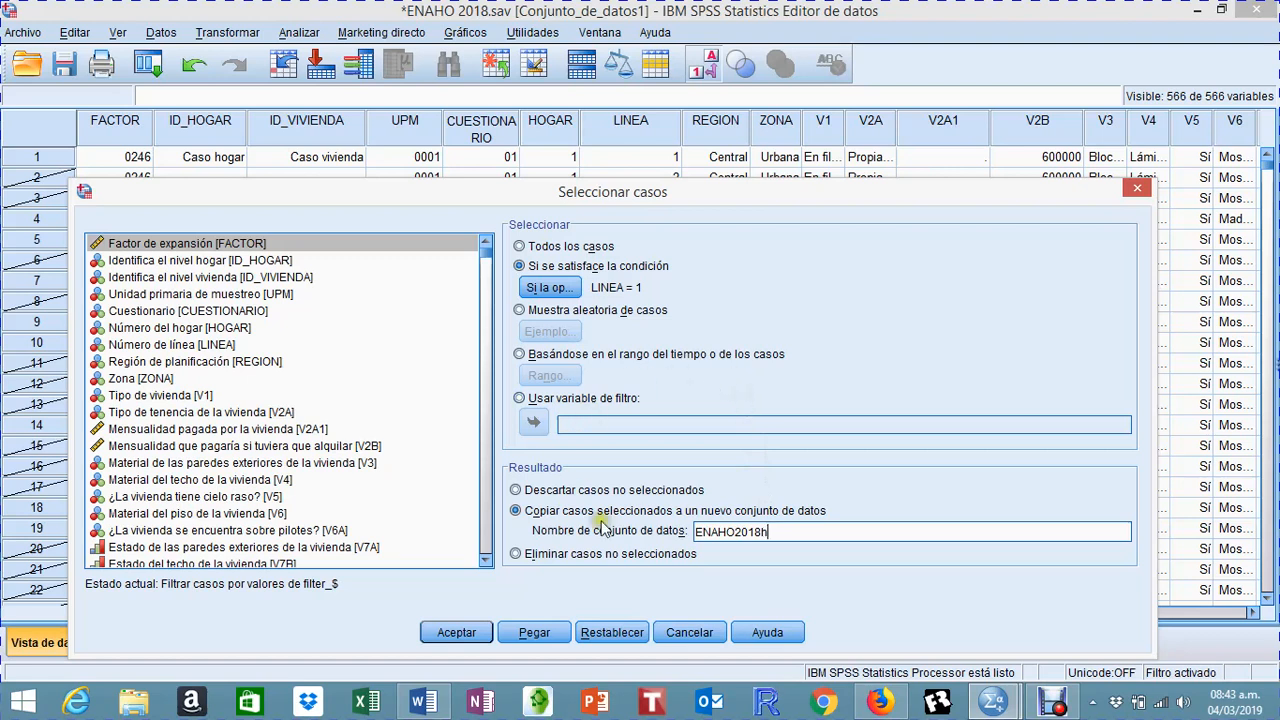
Step: Run the selection to create the new dataset and minimize the results window
{"action": "left_click", "coordinate": [456, 633]}
{"action": "left_click", "coordinate": [466, 640]}
{"action": "left_click", "coordinate": [1152, 12]}
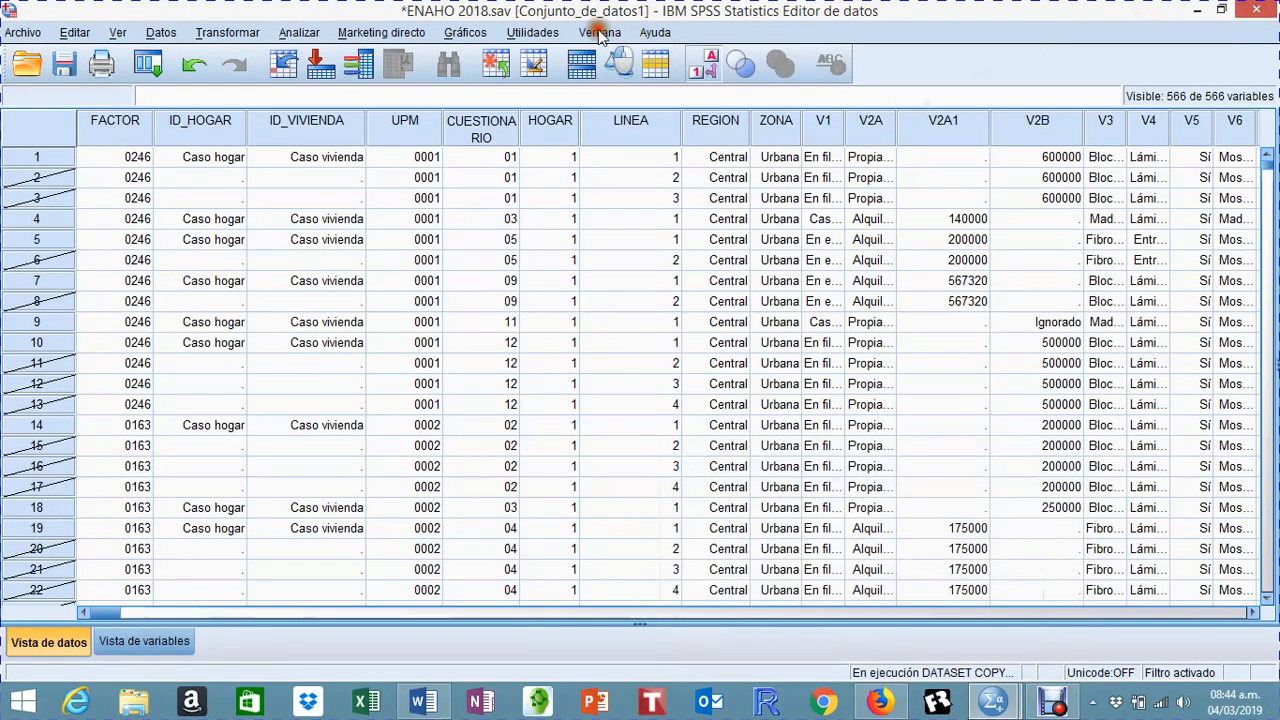
Step: Switch to the ENAHO2018h dataset and examine the ID_HOGAR, ID_VIVIENDA and LINEA values of its cases
{"action": "left_click", "coordinate": [600, 35]}
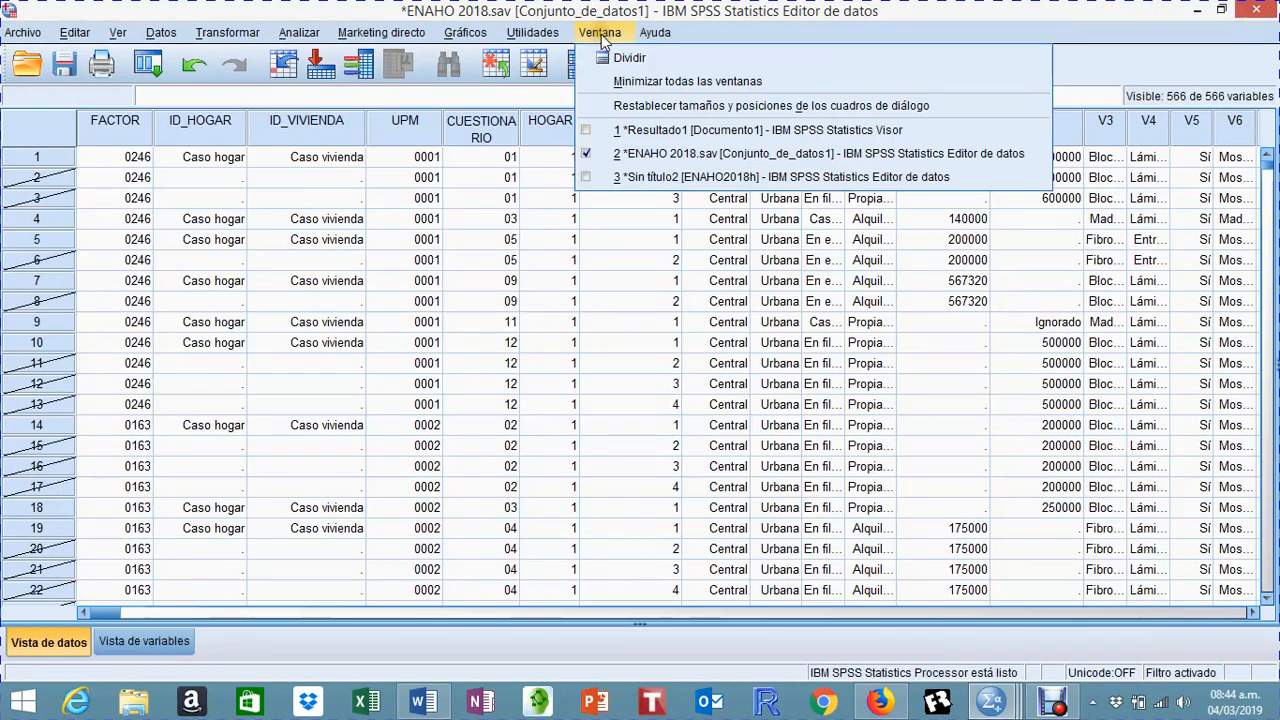
{"action": "left_click", "coordinate": [700, 177]}
{"action": "scroll", "coordinate": [510, 412], "scroll_direction": "down", "scroll_amount": 5}
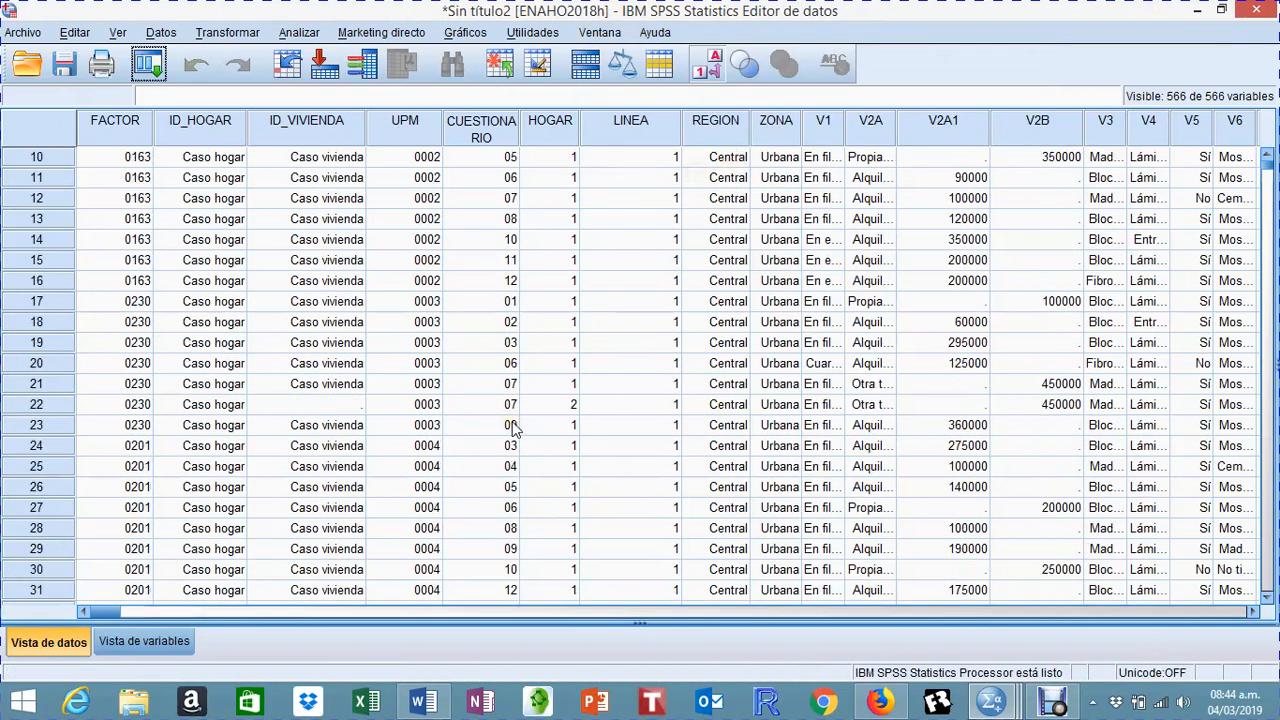
{"action": "scroll", "coordinate": [512, 418], "scroll_direction": "up", "scroll_amount": 5}
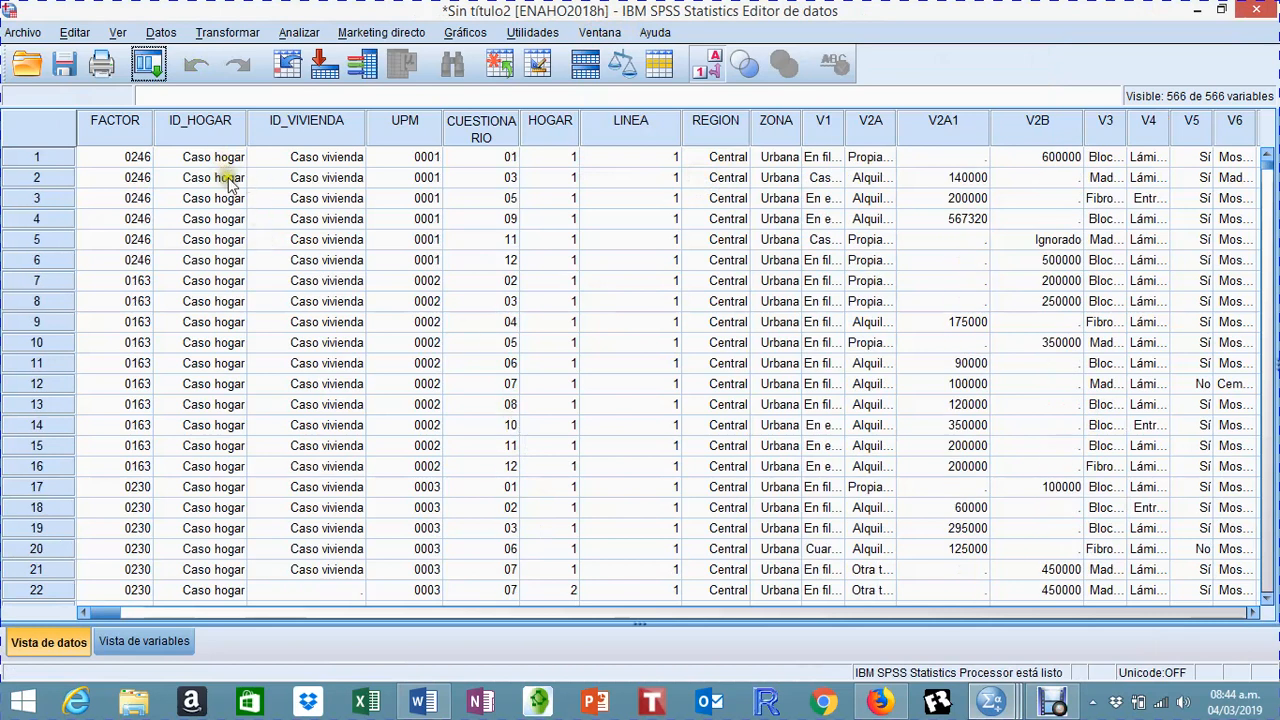
{"action": "scroll", "coordinate": [352, 258], "scroll_direction": "down", "scroll_amount": 6}
{"action": "scroll", "coordinate": [352, 262], "scroll_direction": "down", "scroll_amount": 14}
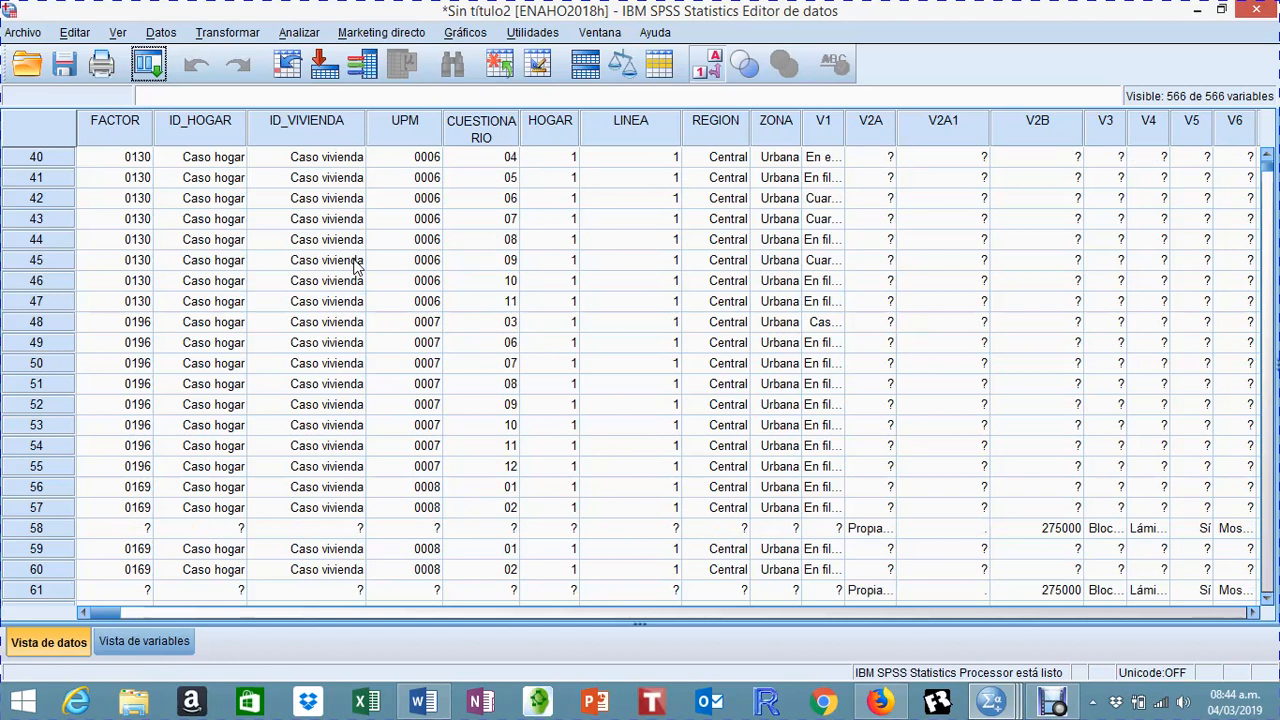
Step: Review the LINEA values further down the cases of the ENAHO2018h dataset
{"action": "scroll", "coordinate": [652, 198], "scroll_direction": "down", "scroll_amount": 15}
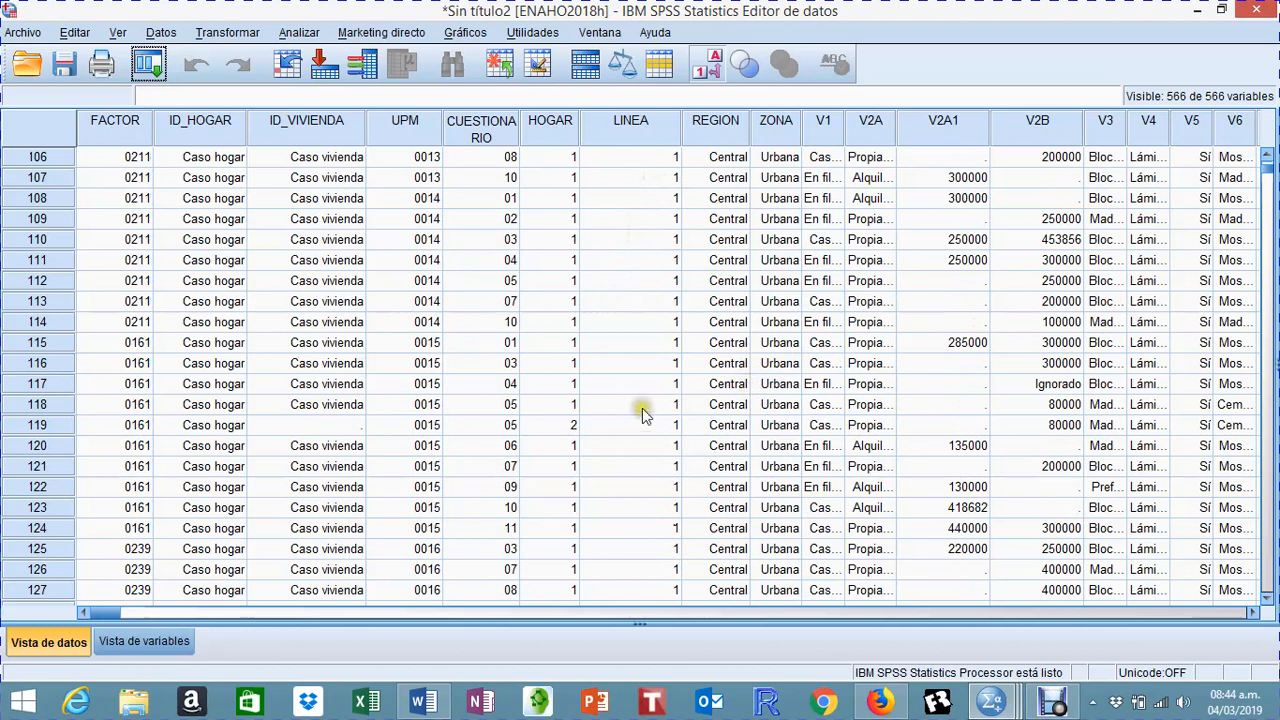
{"action": "scroll", "coordinate": [632, 412], "scroll_direction": "down", "scroll_amount": 12}
{"action": "scroll", "coordinate": [630, 412], "scroll_direction": "down", "scroll_amount": 10}
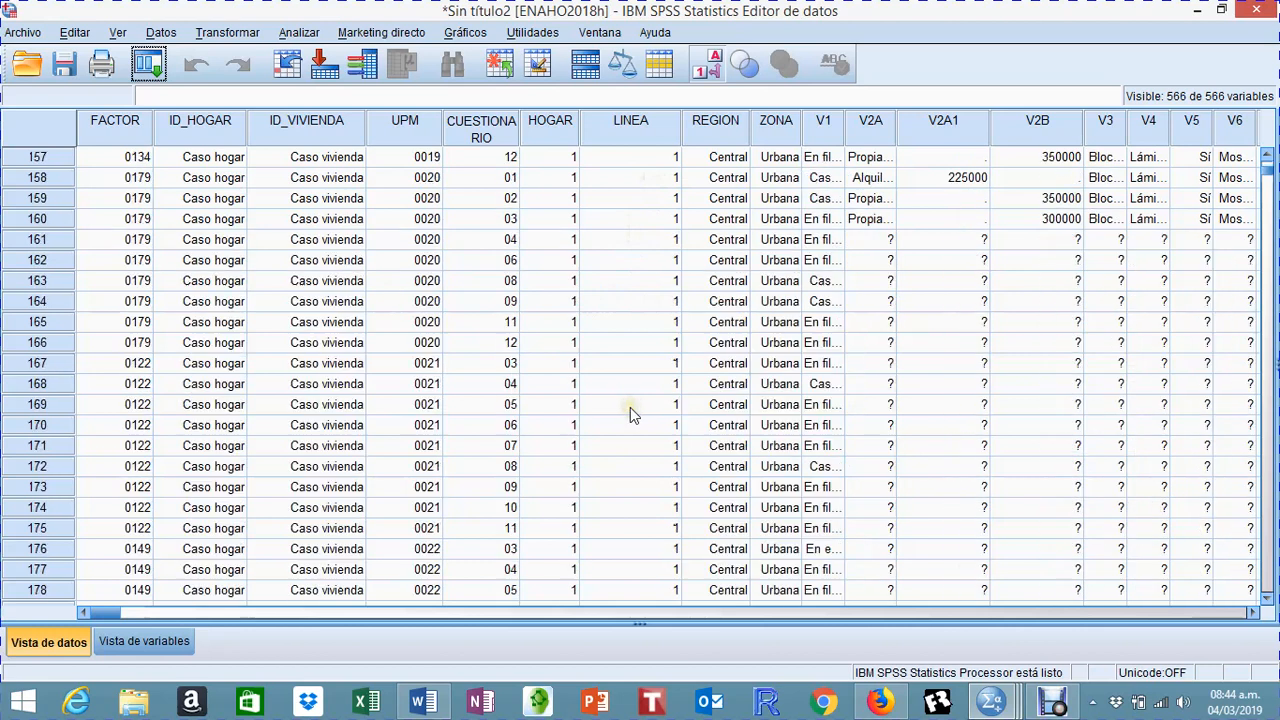
{"action": "scroll", "coordinate": [650, 414], "scroll_direction": "up", "scroll_amount": 20}
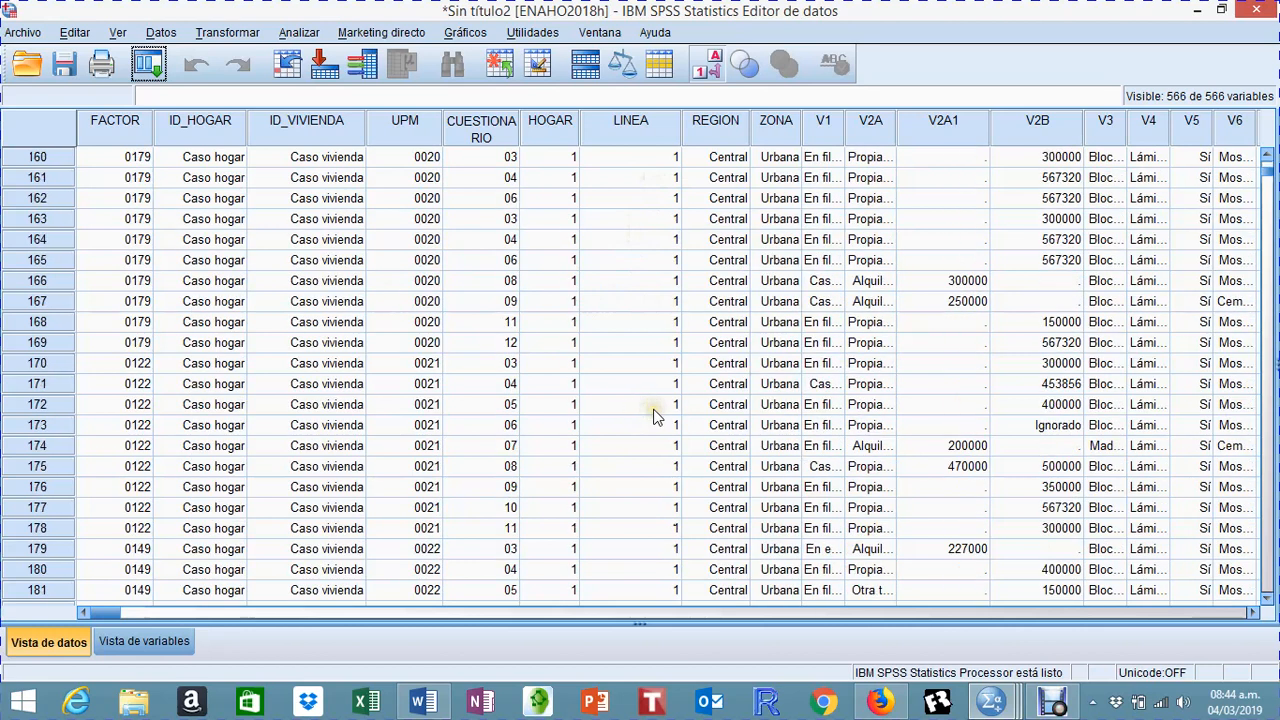
{"action": "scroll", "coordinate": [650, 410], "scroll_direction": "up", "scroll_amount": 20}
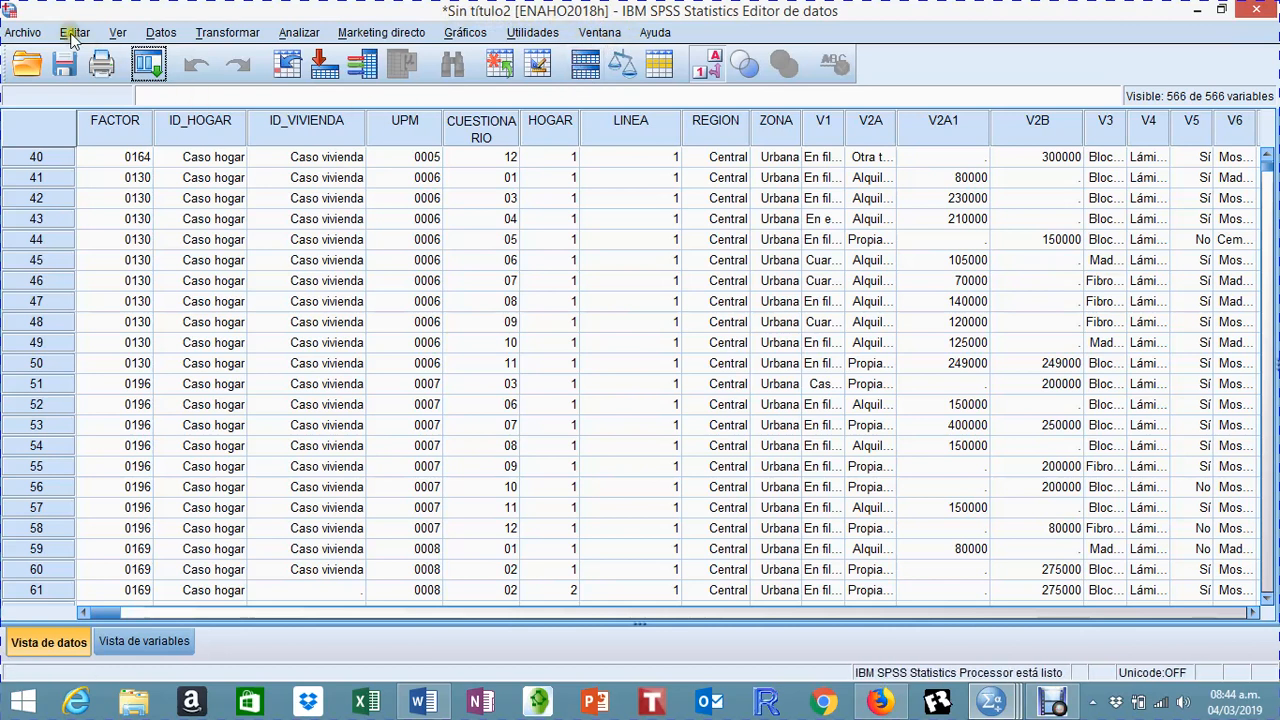
Step: Save the ENAHO2018h dataset to the Desktop as an SPSS Statistics file named ENAHO 2018 HOGARES
{"action": "left_click", "coordinate": [24, 34]}
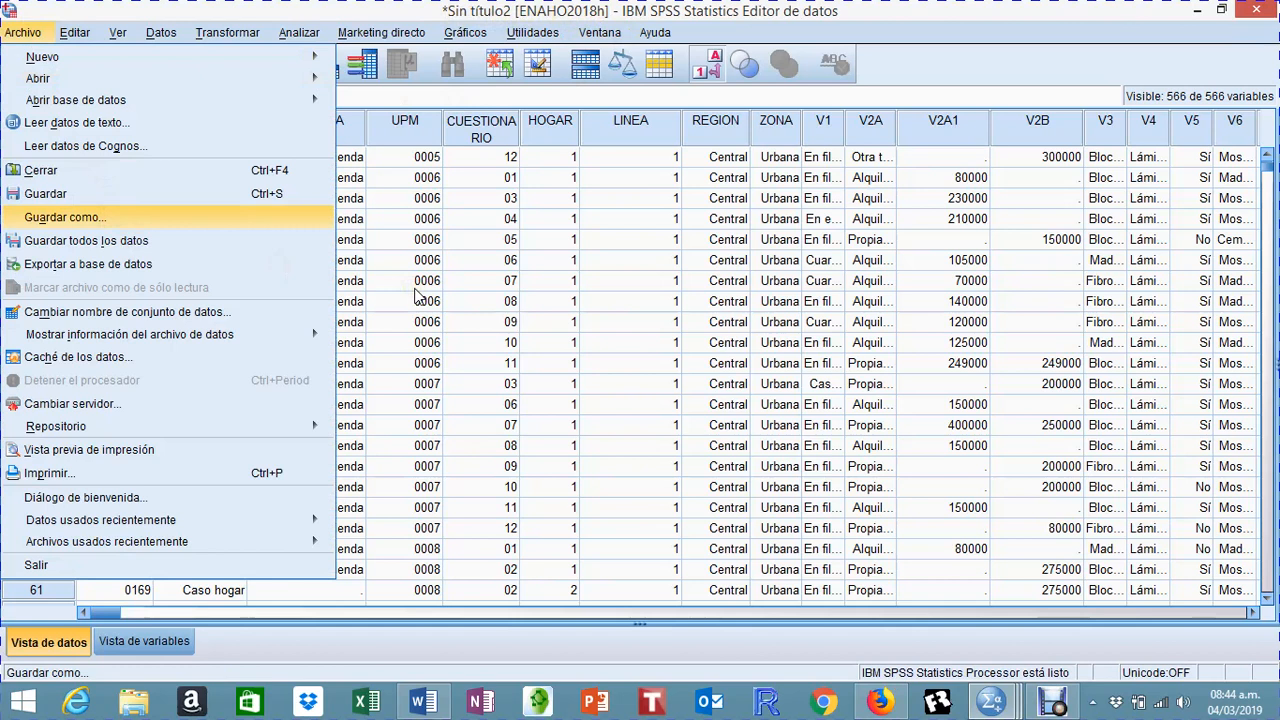
{"action": "key", "text": "Return"}
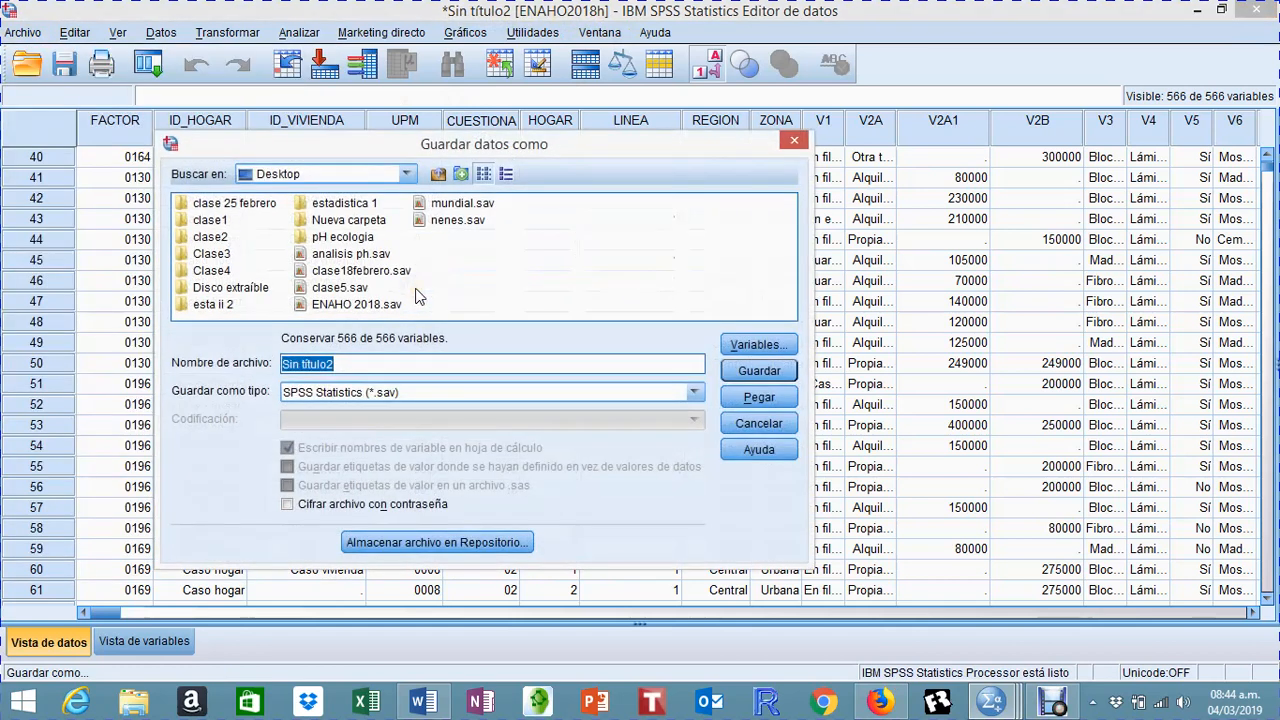
{"action": "type", "text": "ena"}
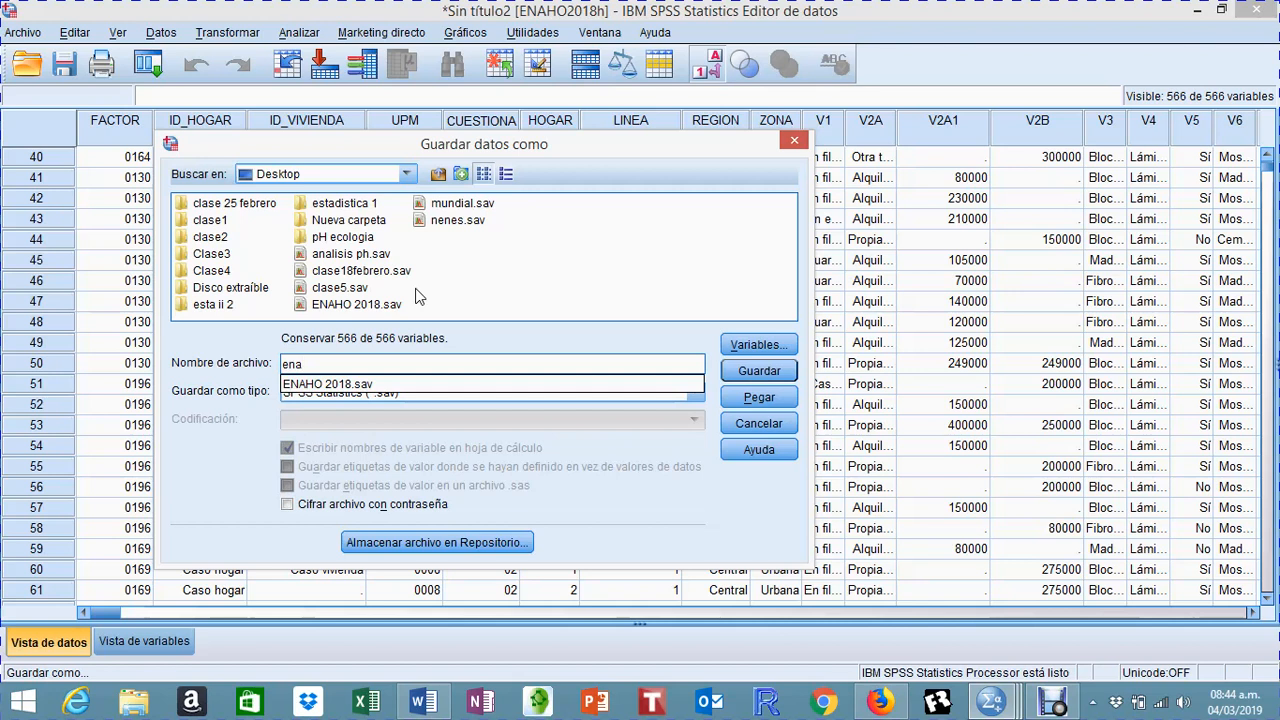
{"action": "key", "text": "BackSpace"}
{"action": "key", "text": "BackSpace"}
{"action": "key", "text": "BackSpace"}
{"action": "type", "text": "ENAHO 2018 HOGARES"}
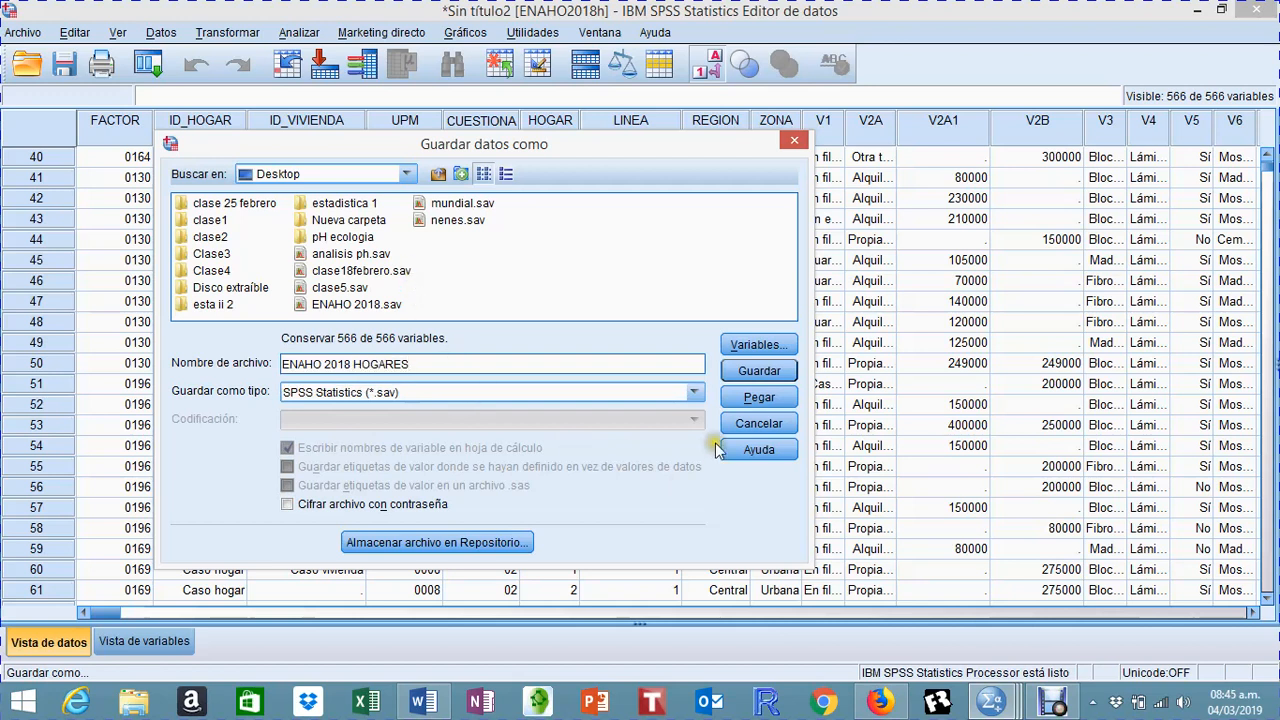
{"action": "left_click", "coordinate": [760, 371]}
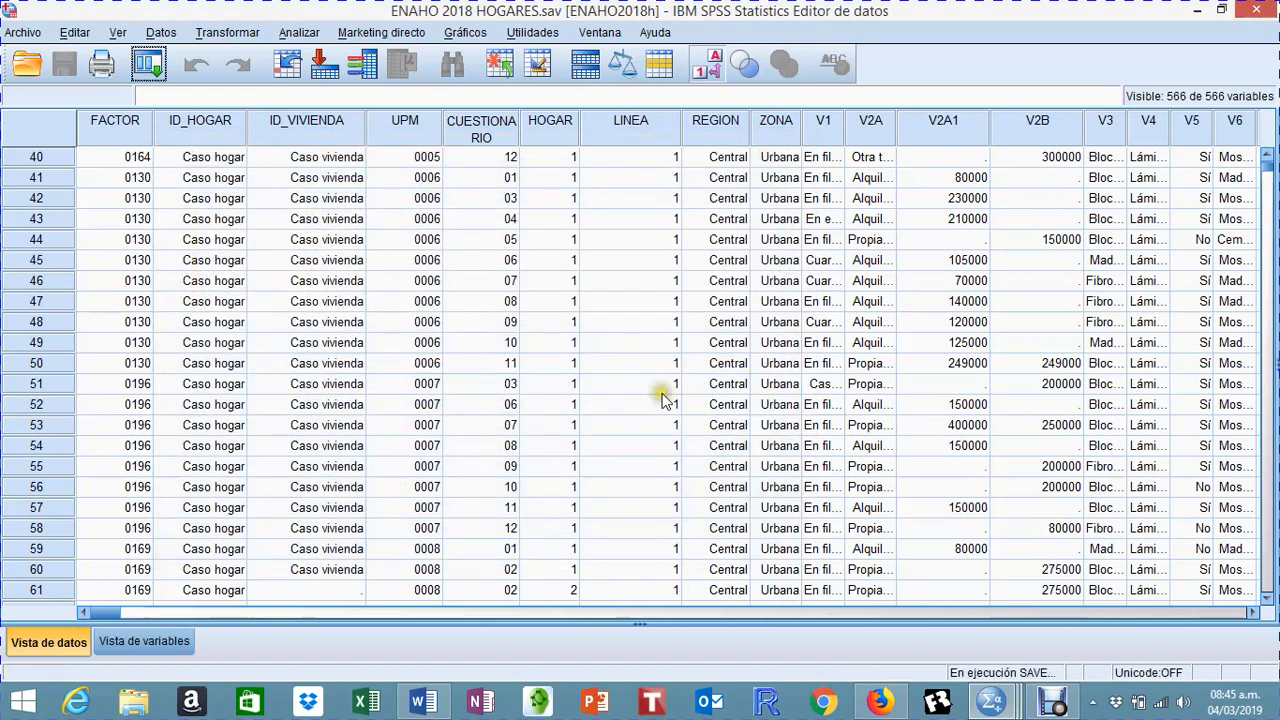
Step: Inspect the value labels defined for ID_HOGAR, close them unchanged and return to the case data
{"action": "left_click", "coordinate": [590, 397]}
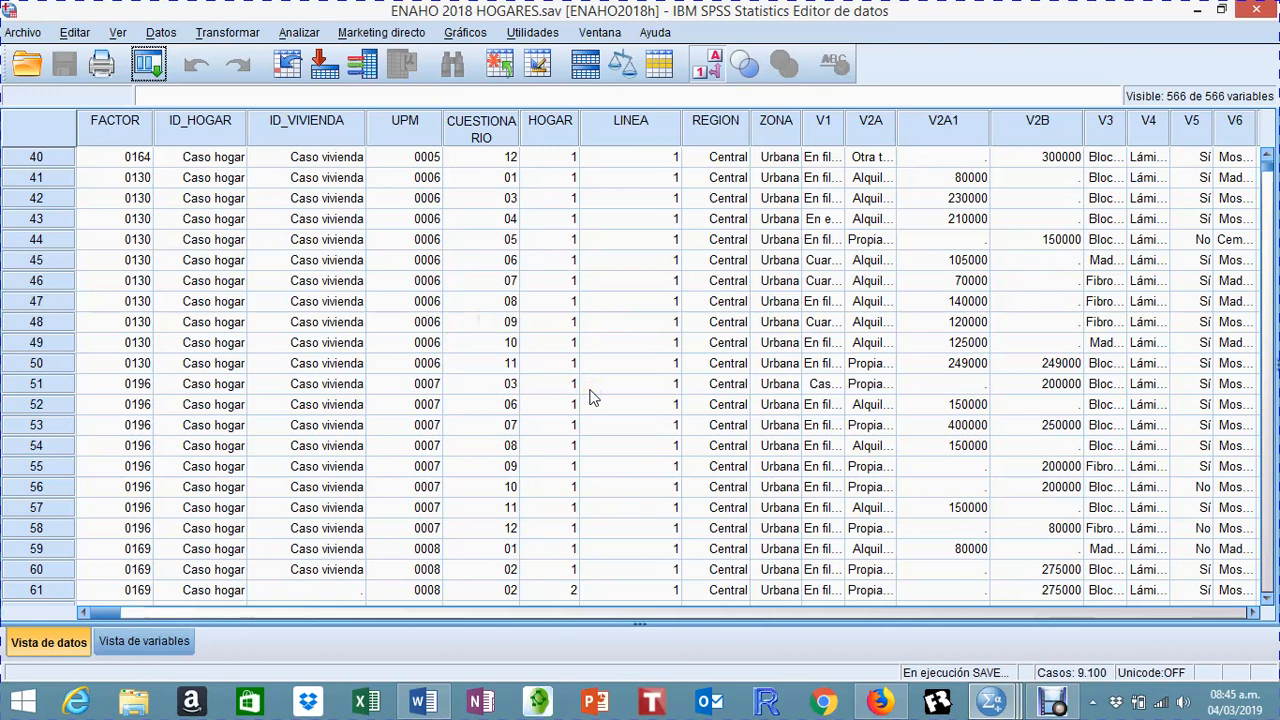
{"action": "left_click", "coordinate": [146, 645]}
{"action": "left_click", "coordinate": [153, 645]}
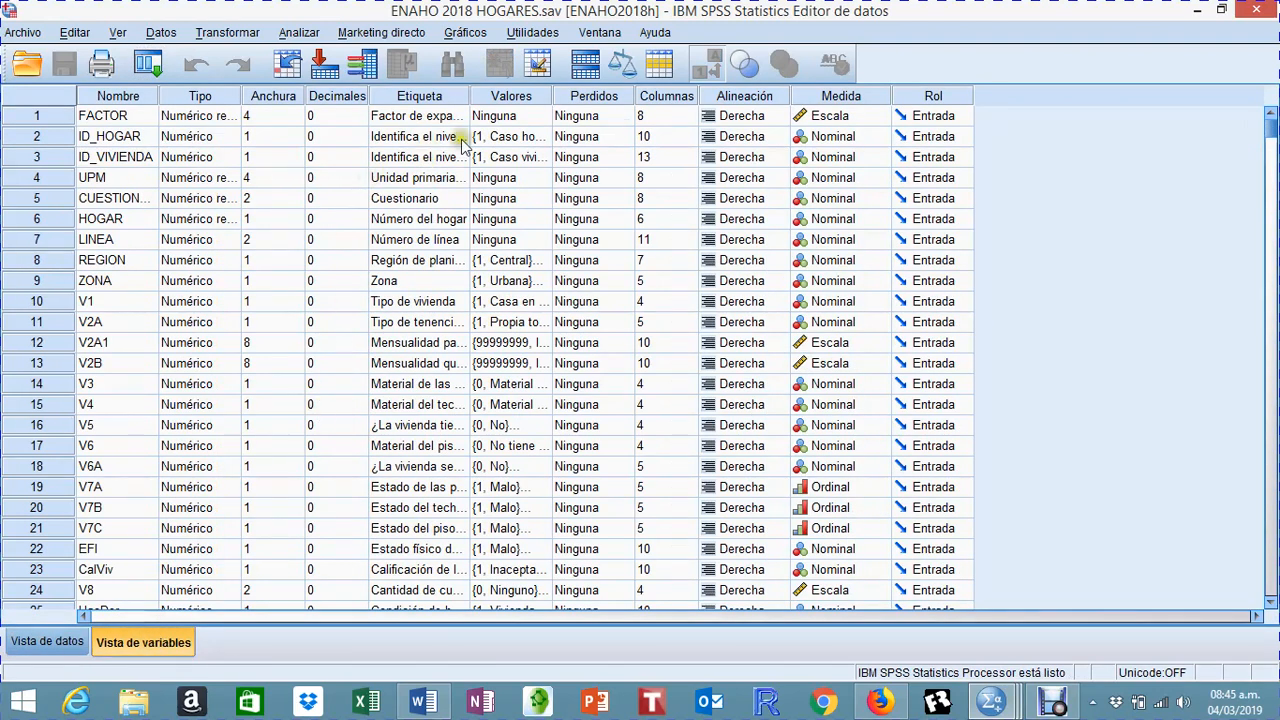
{"action": "left_click", "coordinate": [505, 138]}
{"action": "left_click", "coordinate": [547, 137]}
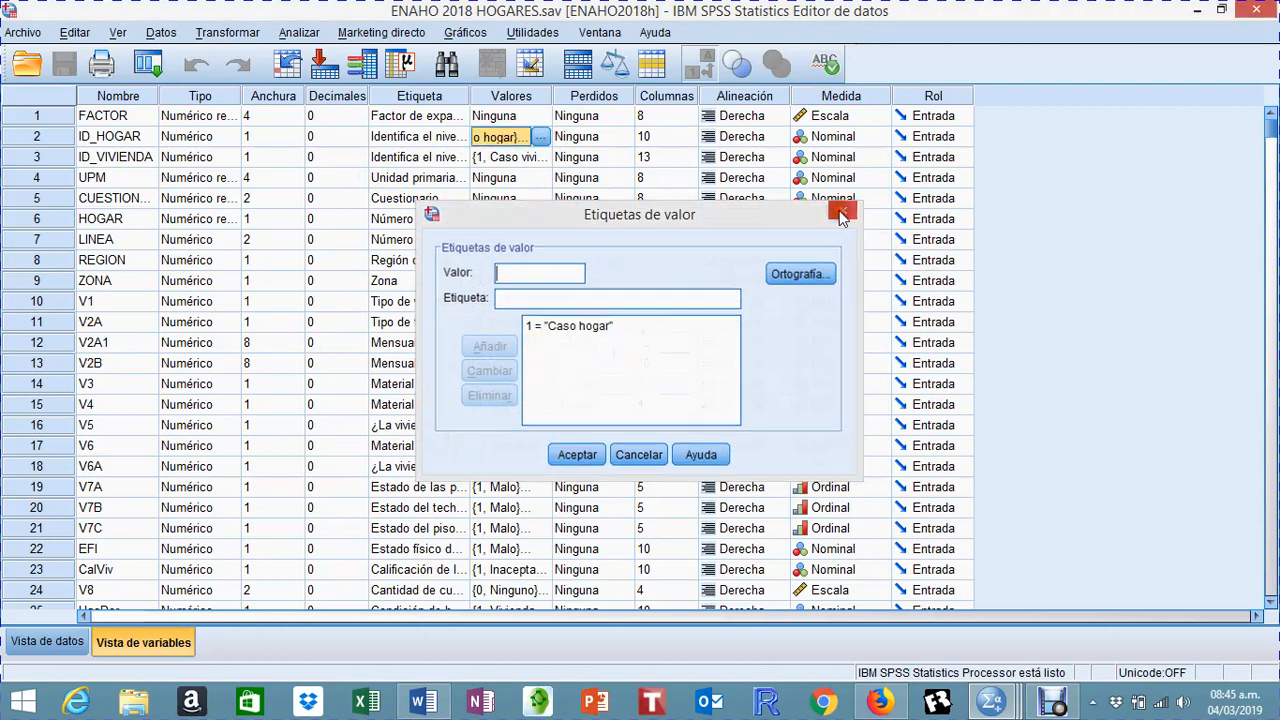
{"action": "left_click", "coordinate": [843, 211]}
{"action": "left_click", "coordinate": [40, 645]}
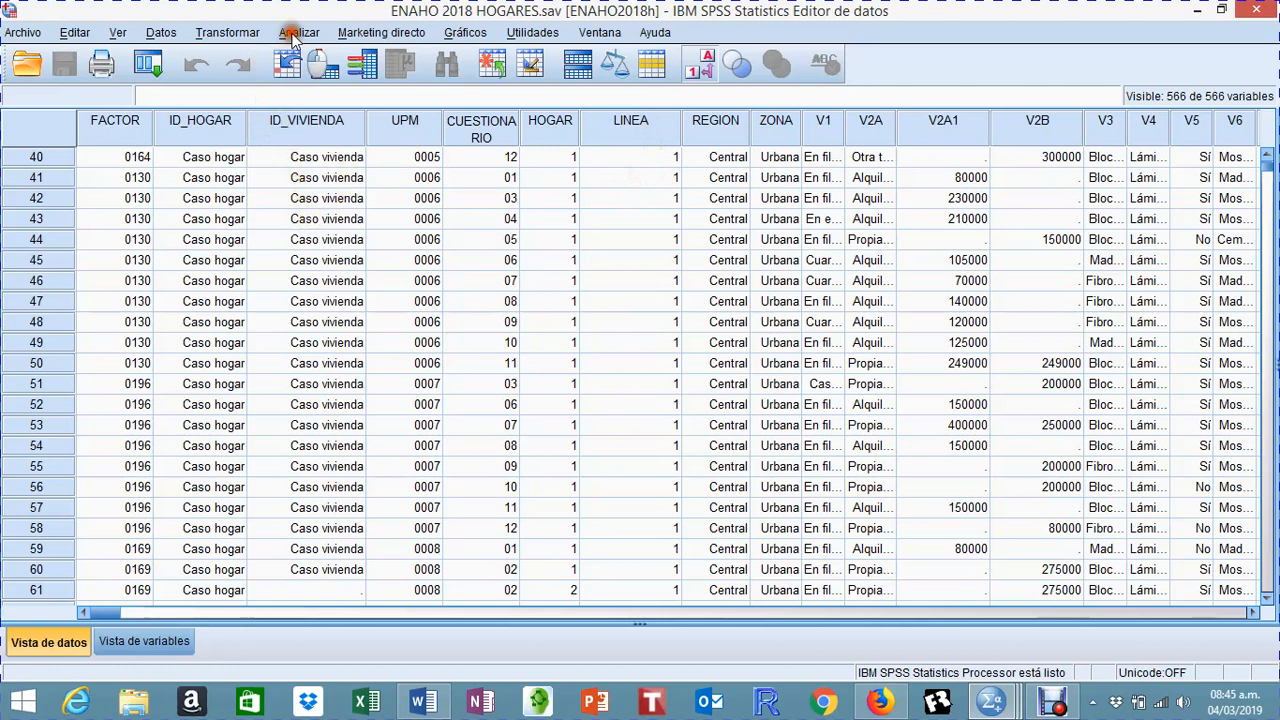
Step: Run a Frequencies analysis on the Zona [ZONA] variable of the household dataset
{"action": "left_click", "coordinate": [297, 33]}
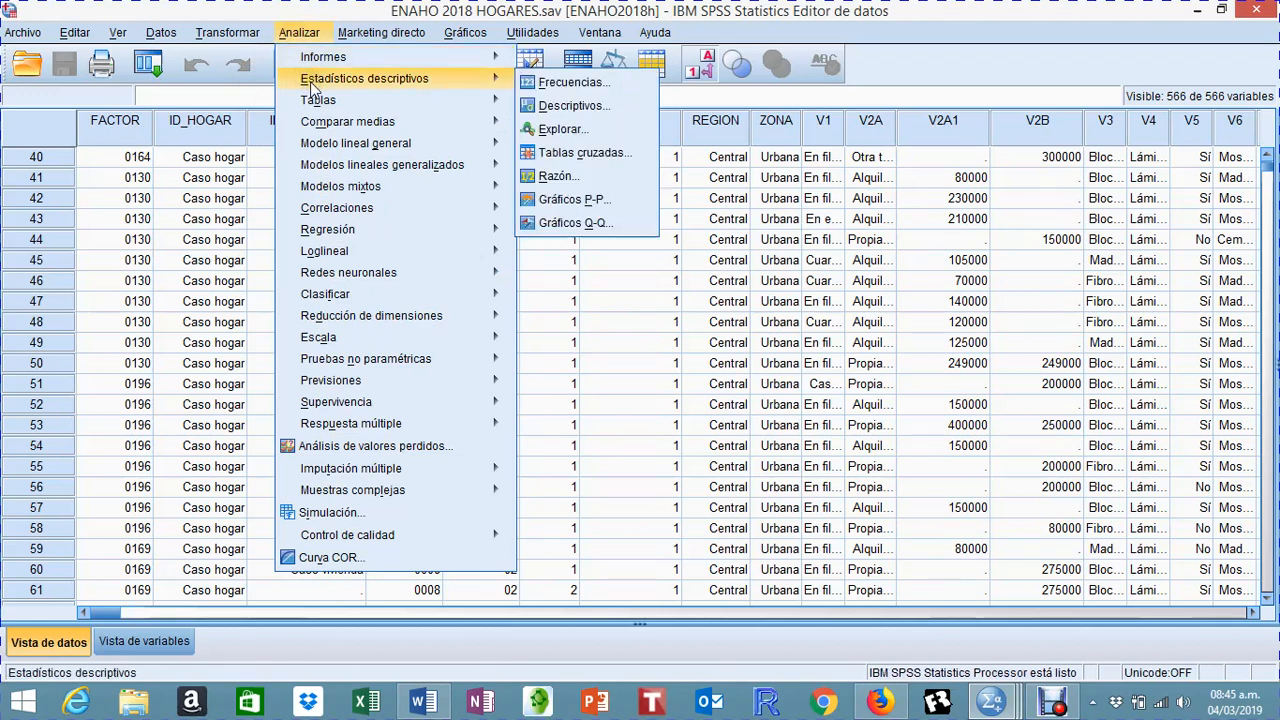
{"action": "mouse_move", "coordinate": [498, 85]}
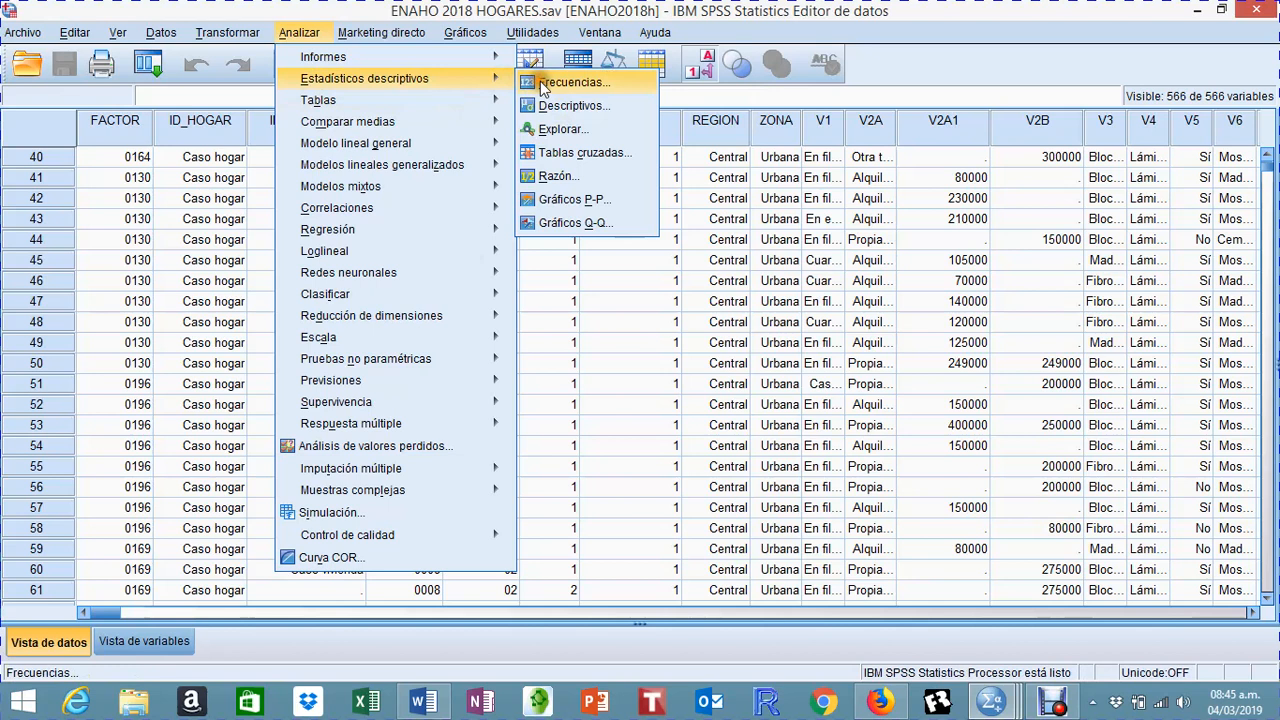
{"action": "left_click", "coordinate": [543, 88]}
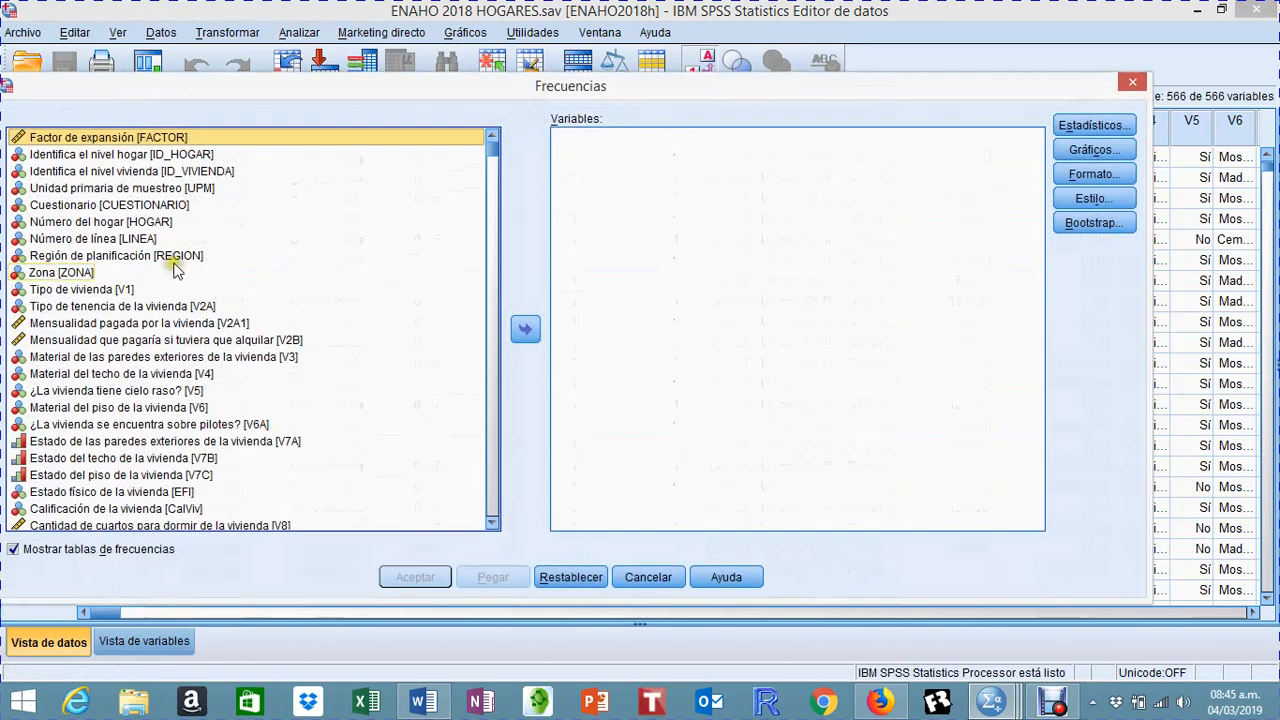
{"action": "left_click", "coordinate": [68, 272]}
{"action": "left_click", "coordinate": [523, 331]}
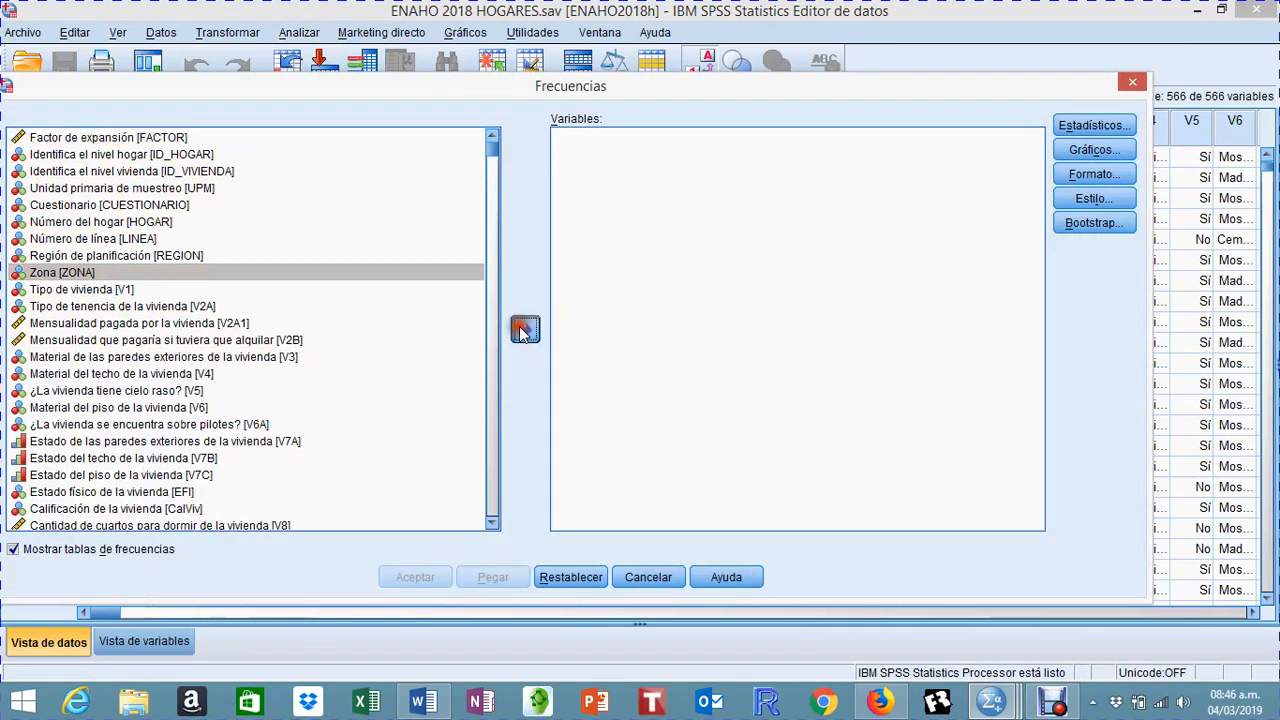
{"action": "left_click", "coordinate": [434, 576]}
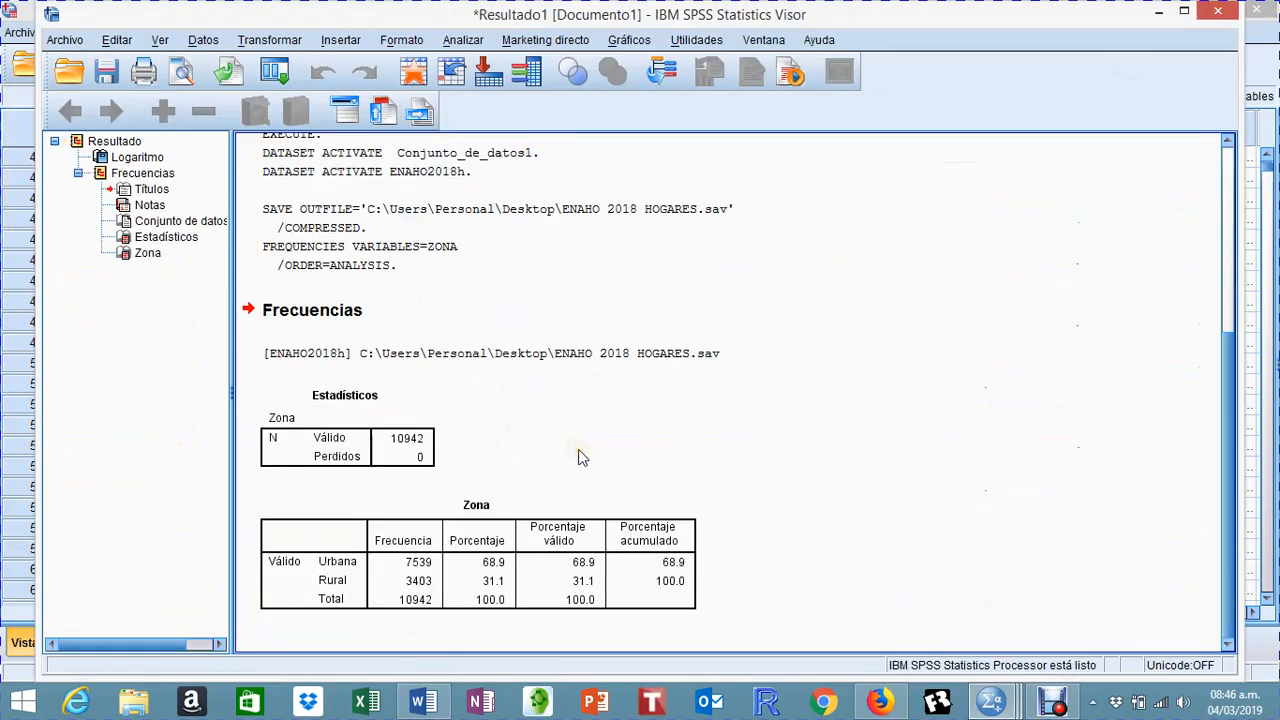
Step: Examine the household counts by zone in the Zona frequency table, and minimize the results window
{"action": "left_click", "coordinate": [471, 528]}
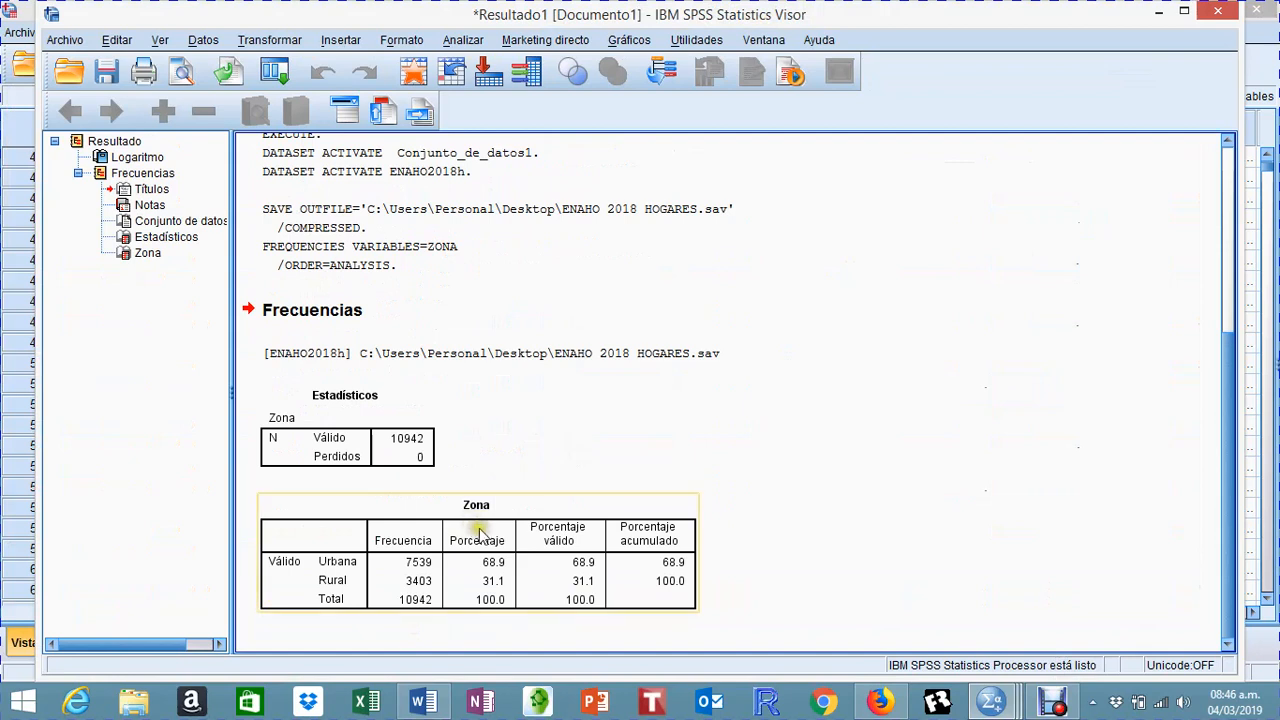
{"action": "left_click", "coordinate": [419, 620]}
{"action": "left_click", "coordinate": [419, 614]}
{"action": "left_click", "coordinate": [489, 429]}
{"action": "left_click", "coordinate": [528, 410]}
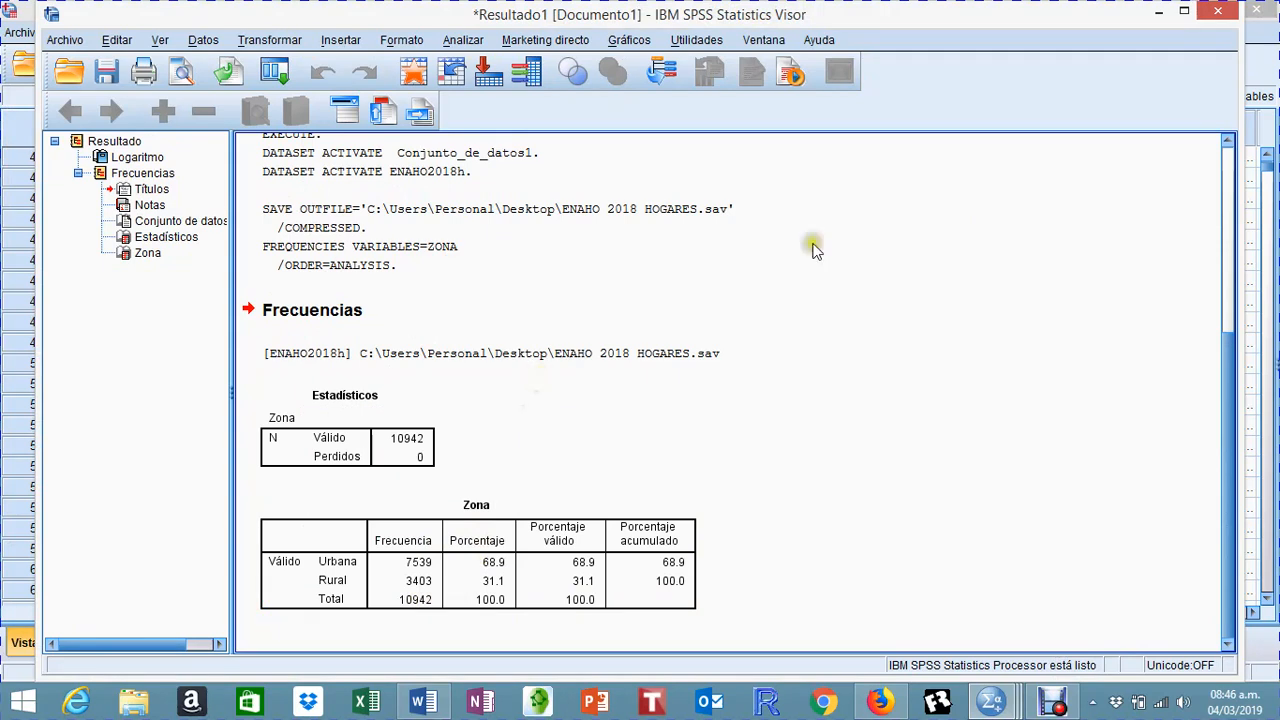
{"action": "left_click", "coordinate": [1157, 12]}
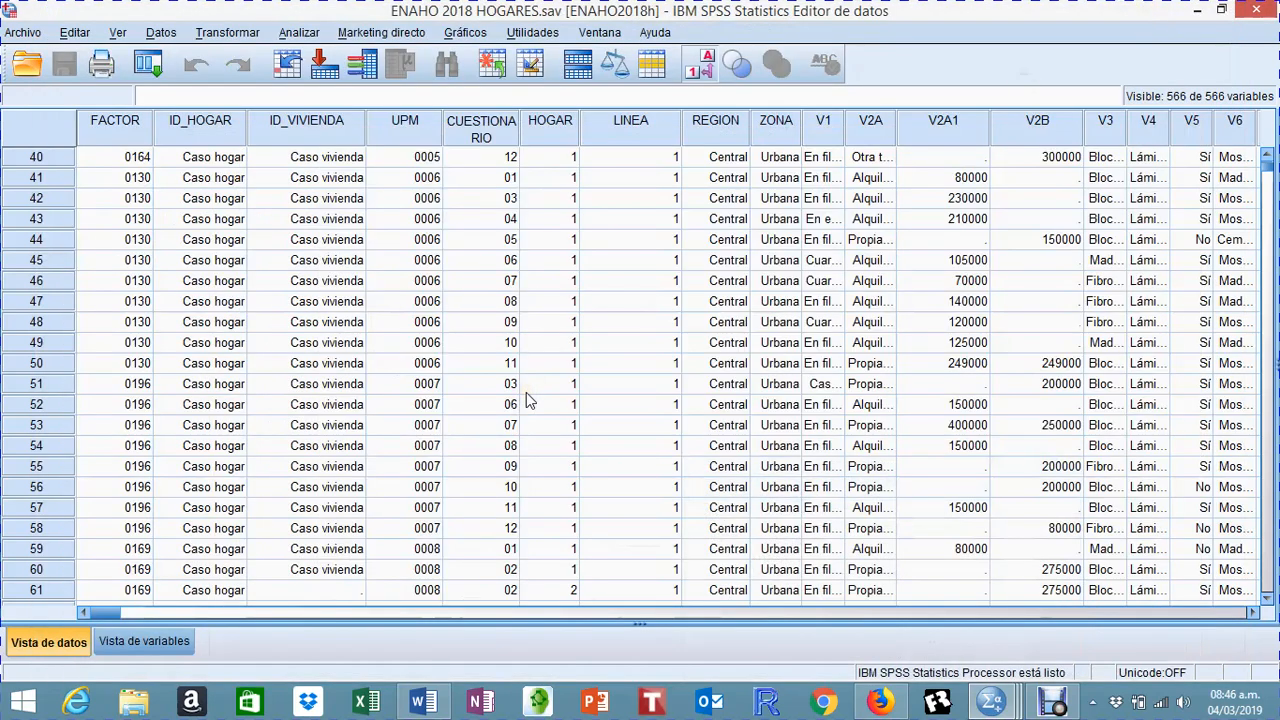
Step: Look over the first household cases and switch to the original ENAHO 2018 dataset
{"action": "scroll", "coordinate": [527, 397], "scroll_direction": "up", "scroll_amount": 13}
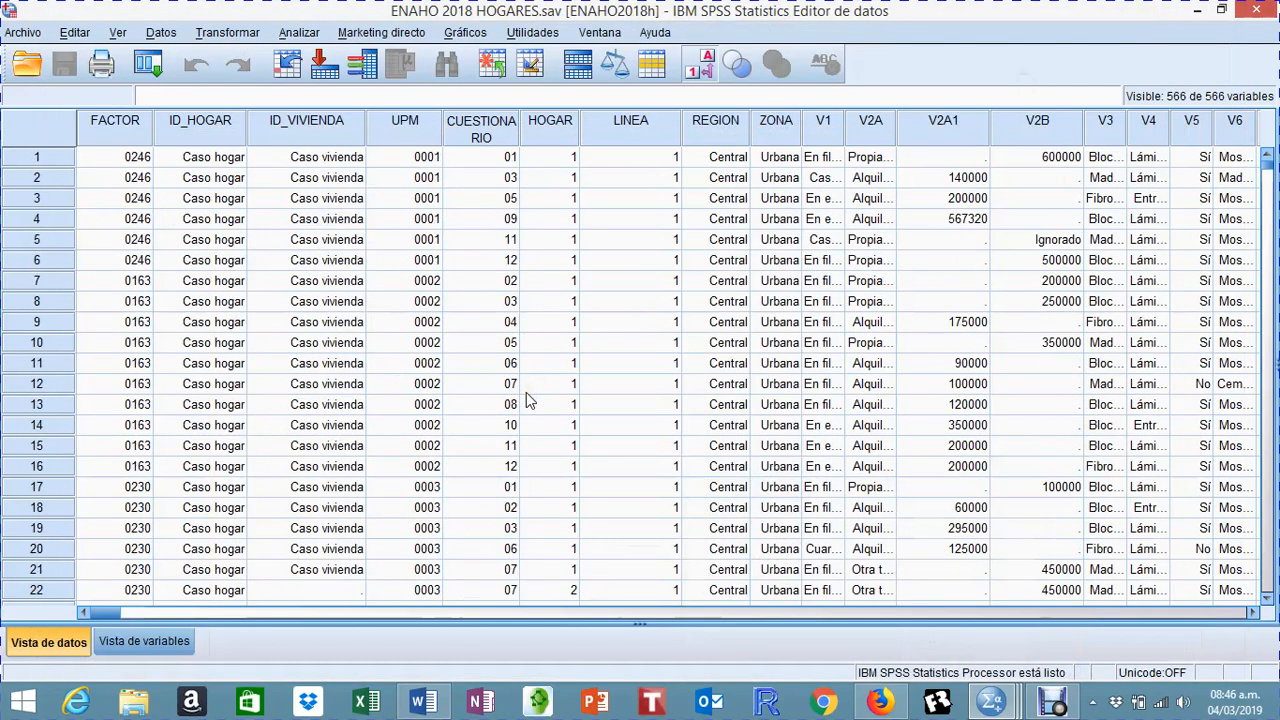
{"action": "scroll", "coordinate": [527, 397], "scroll_direction": "down", "scroll_amount": 7}
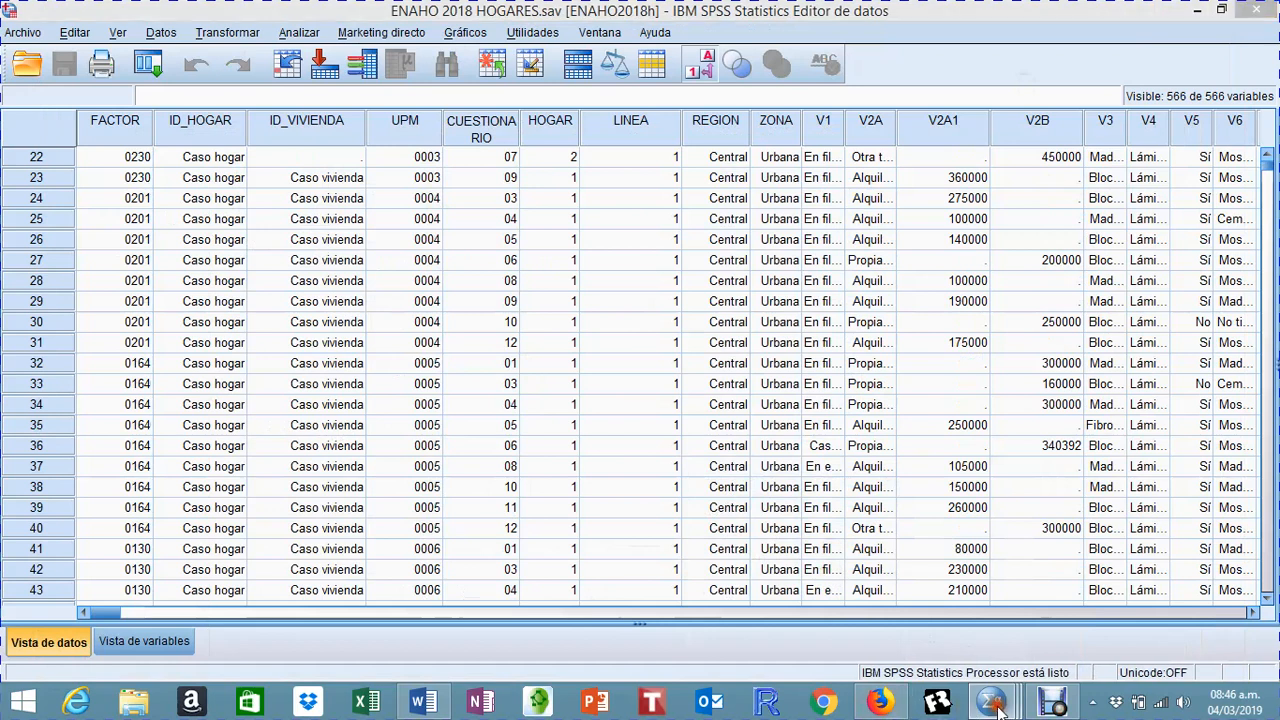
{"action": "mouse_move", "coordinate": [997, 704]}
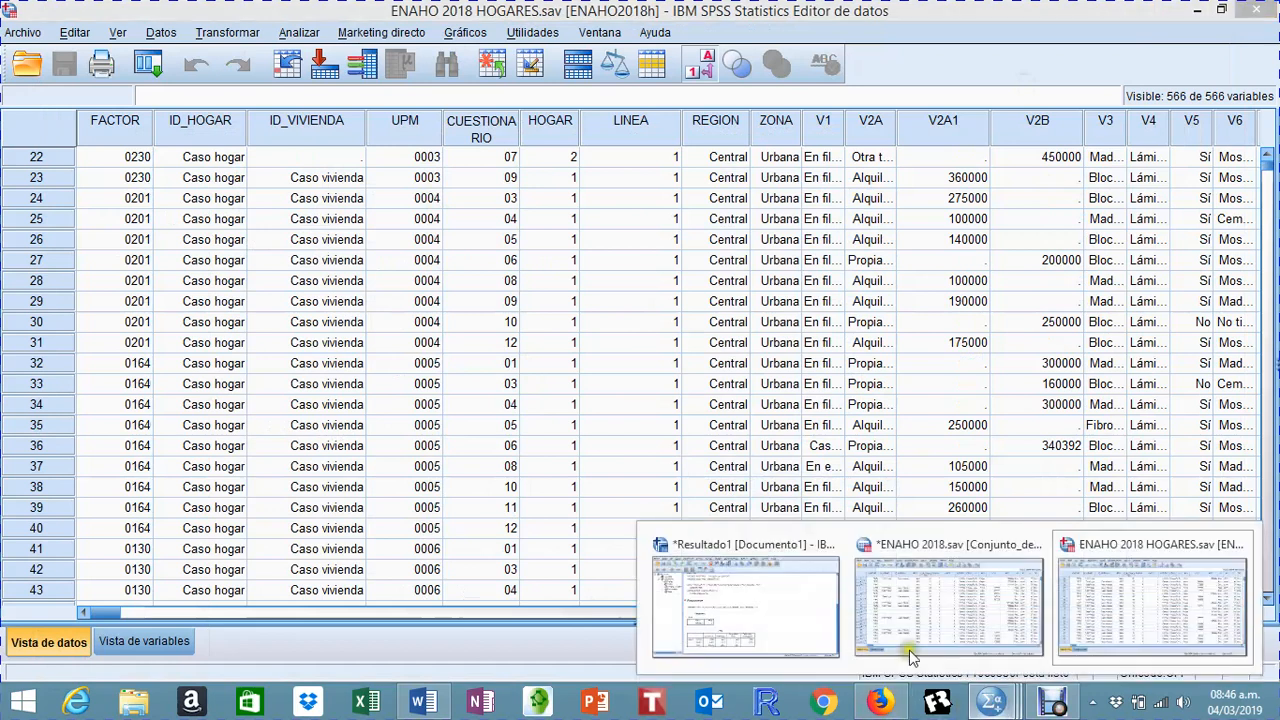
{"action": "left_click", "coordinate": [970, 590]}
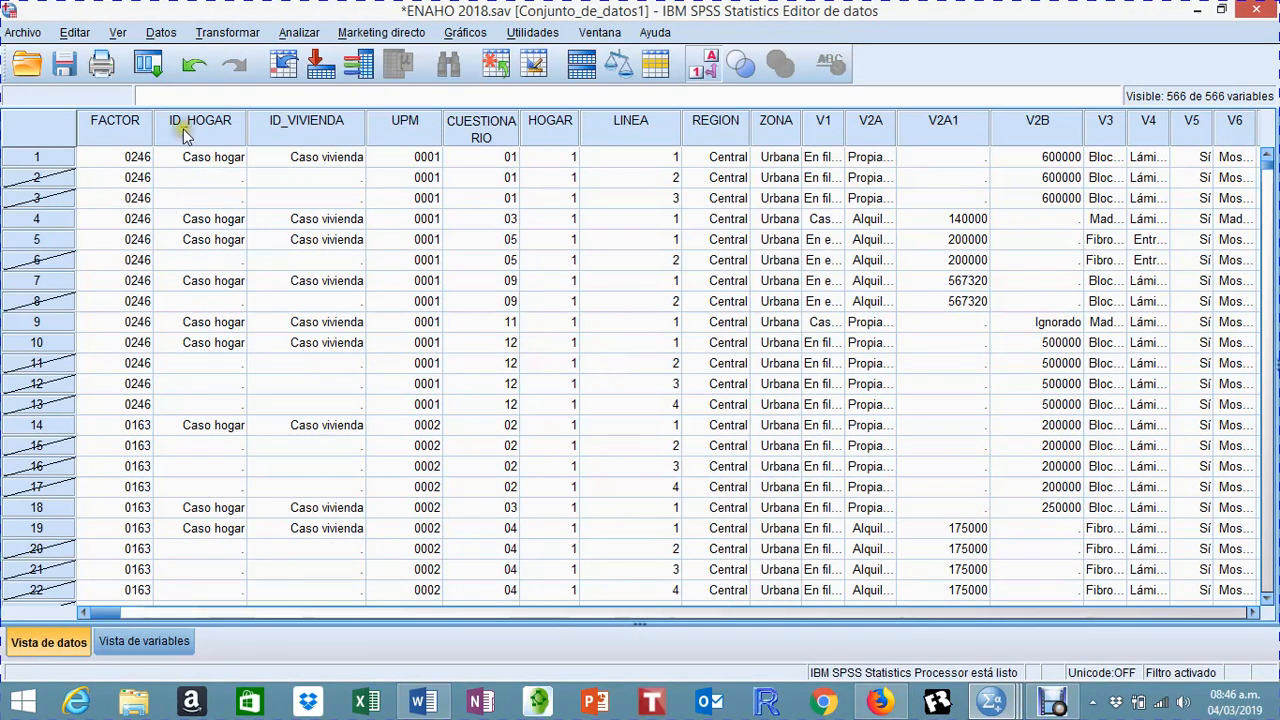
Step: Change the case selection condition to ID_HOGAR = 1 by replacing LINEA with the household-level identifier
{"action": "left_click", "coordinate": [159, 33]}
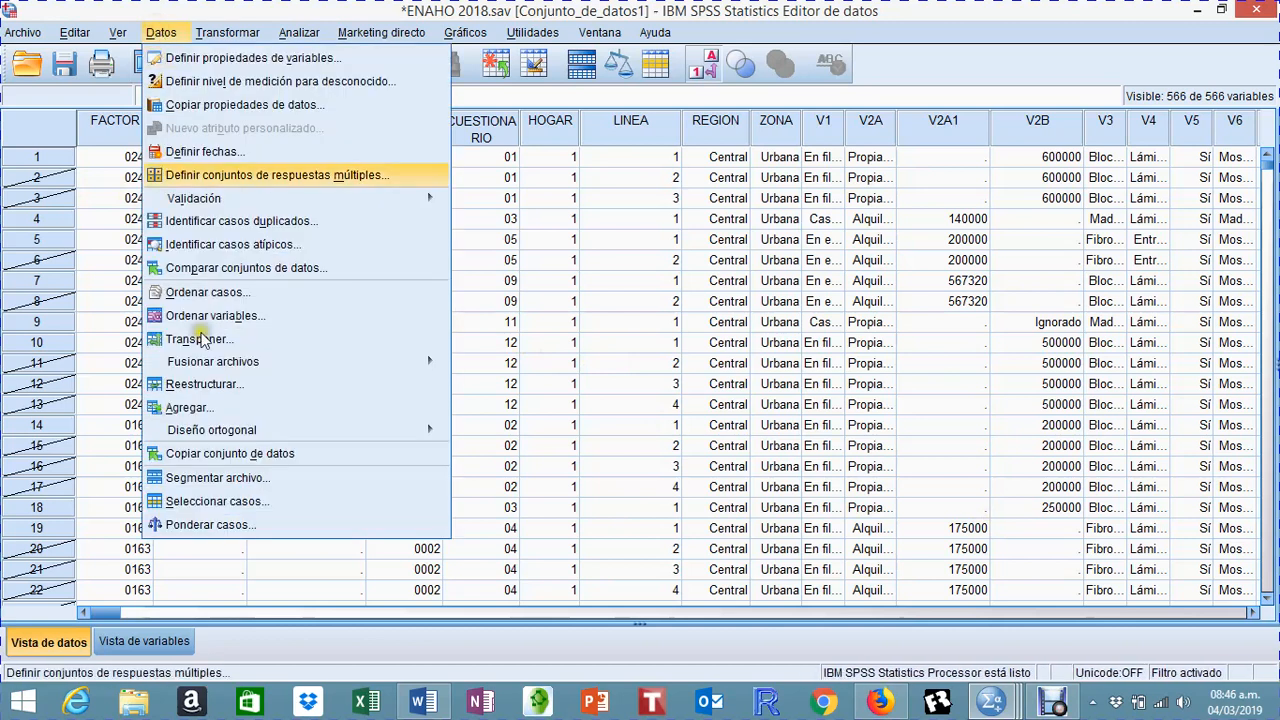
{"action": "left_click", "coordinate": [252, 507]}
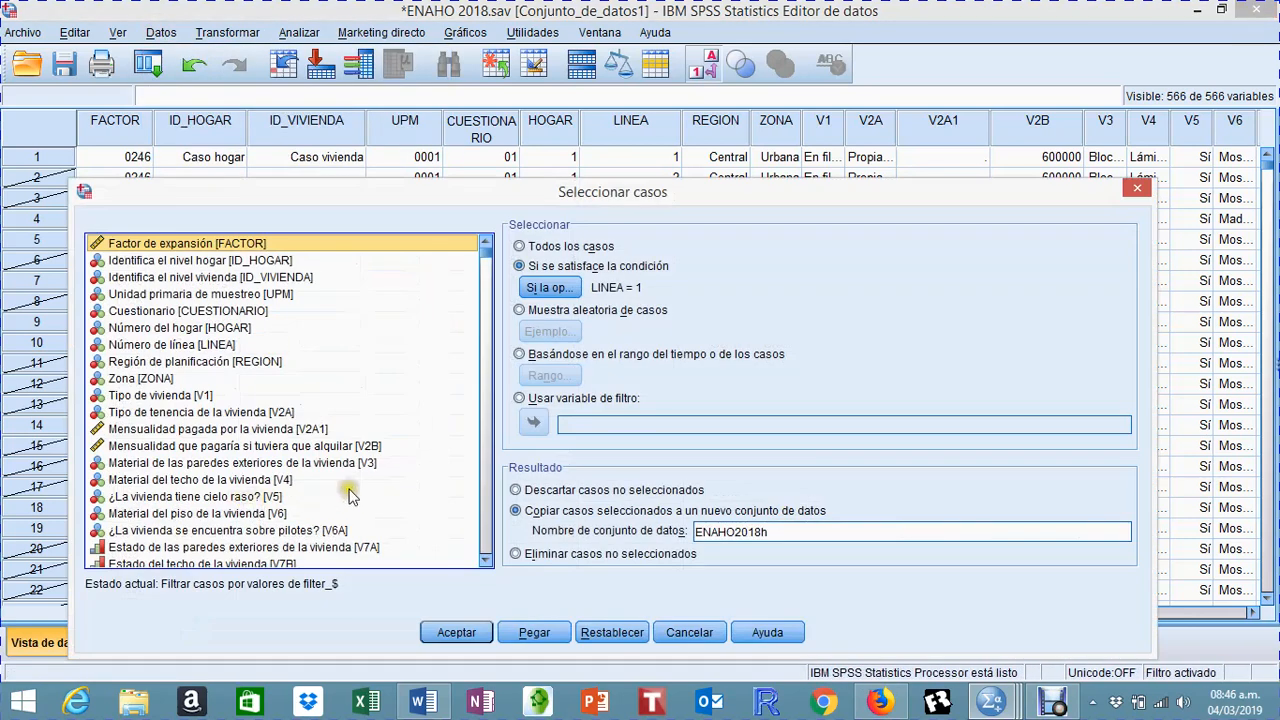
{"action": "left_click", "coordinate": [553, 247]}
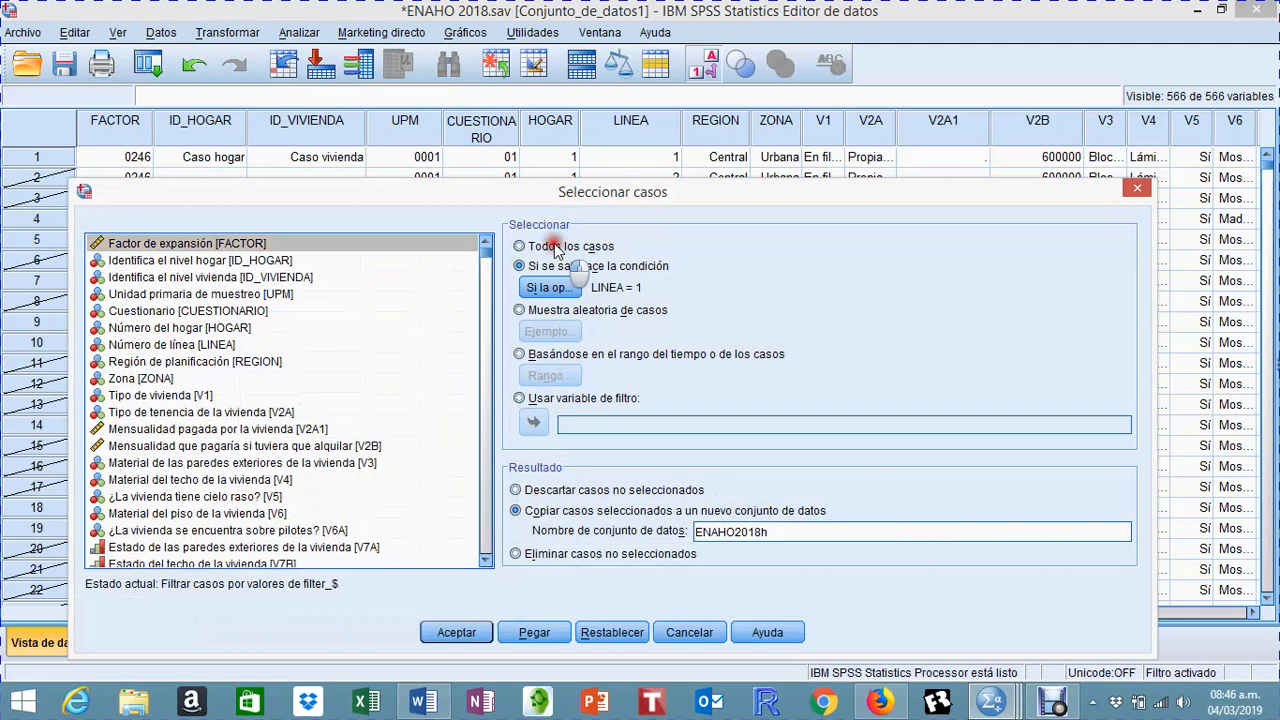
{"action": "left_click", "coordinate": [535, 266]}
{"action": "left_click", "coordinate": [538, 288]}
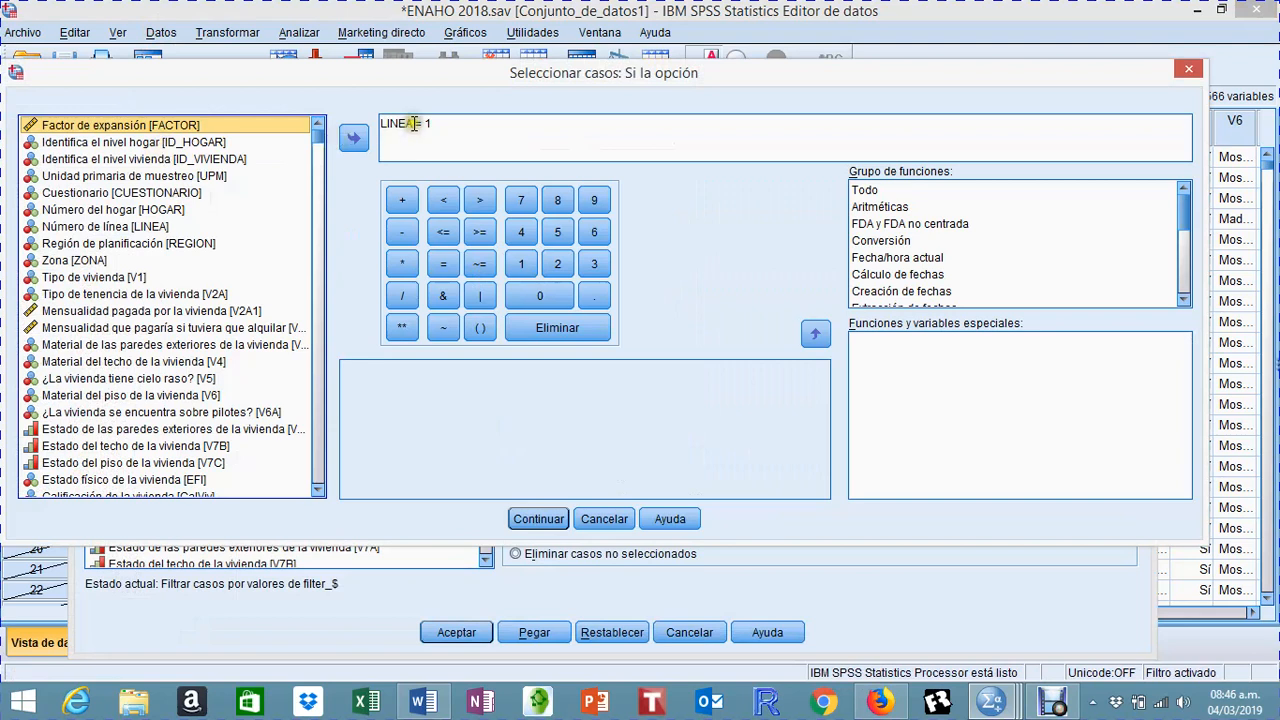
{"action": "double_click", "coordinate": [400, 124]}
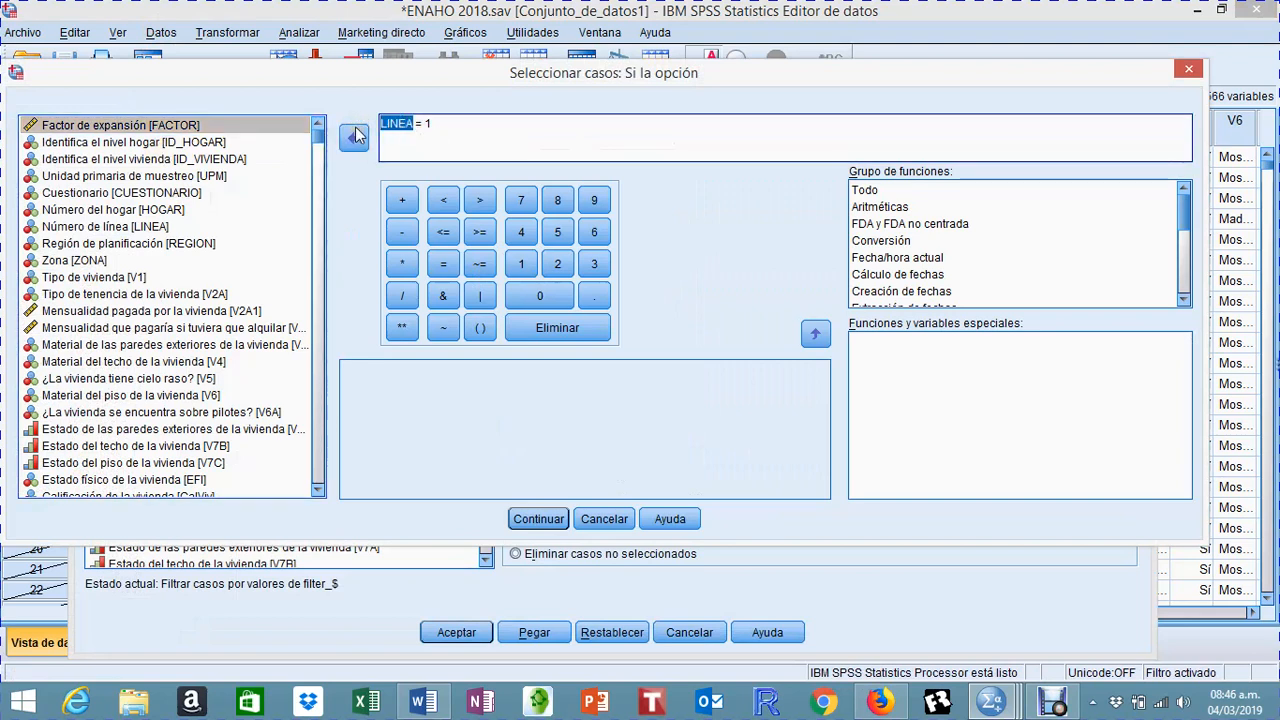
{"action": "key", "text": "Delete"}
{"action": "left_click", "coordinate": [116, 145]}
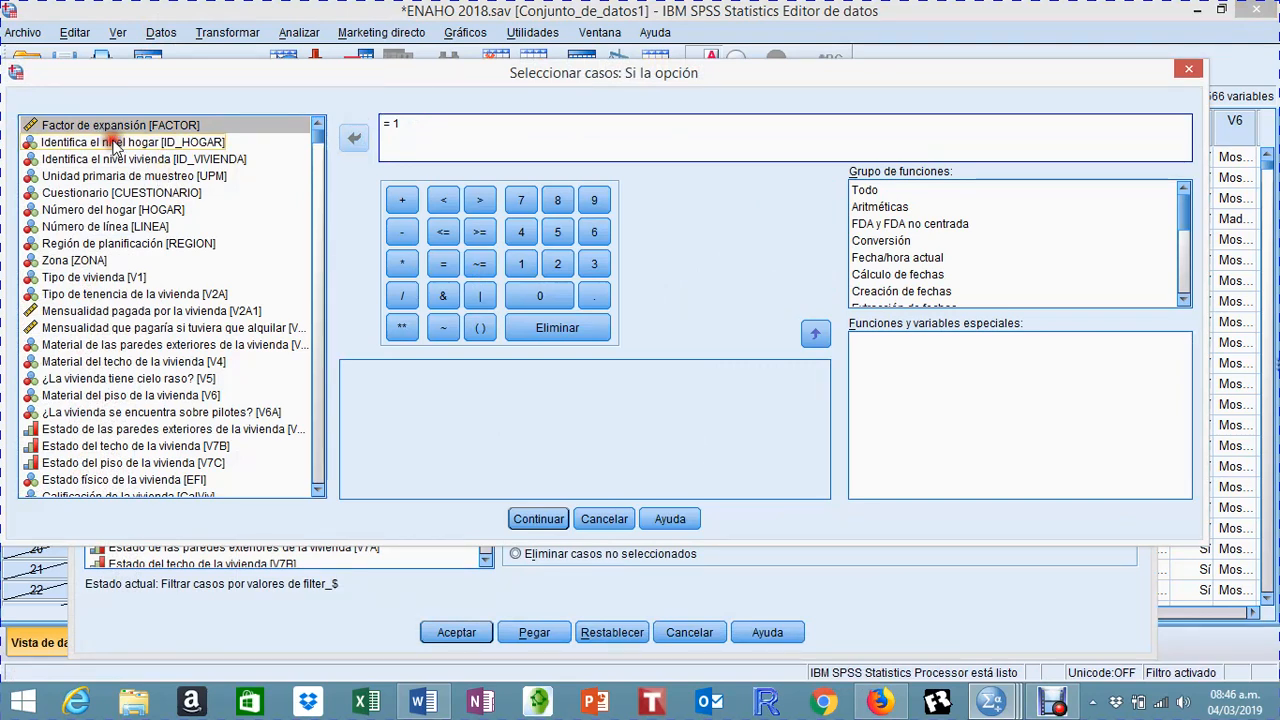
{"action": "double_click", "coordinate": [116, 145]}
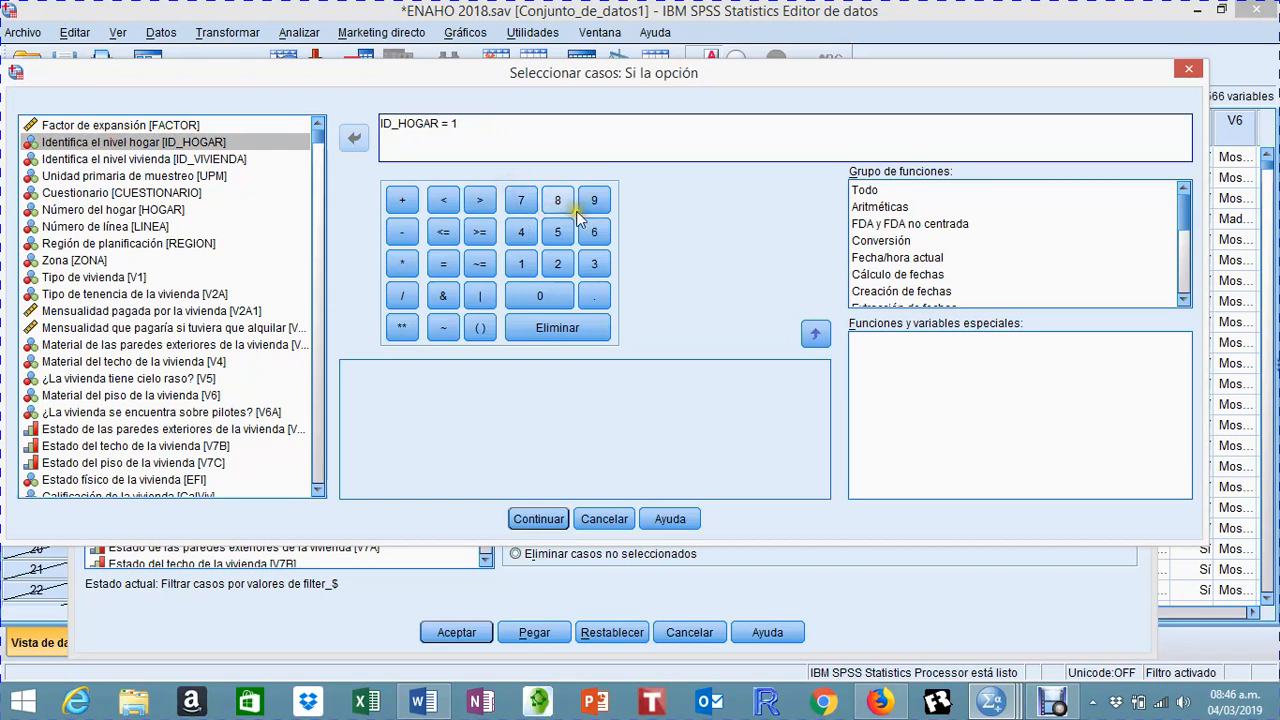
{"action": "left_click", "coordinate": [545, 518]}
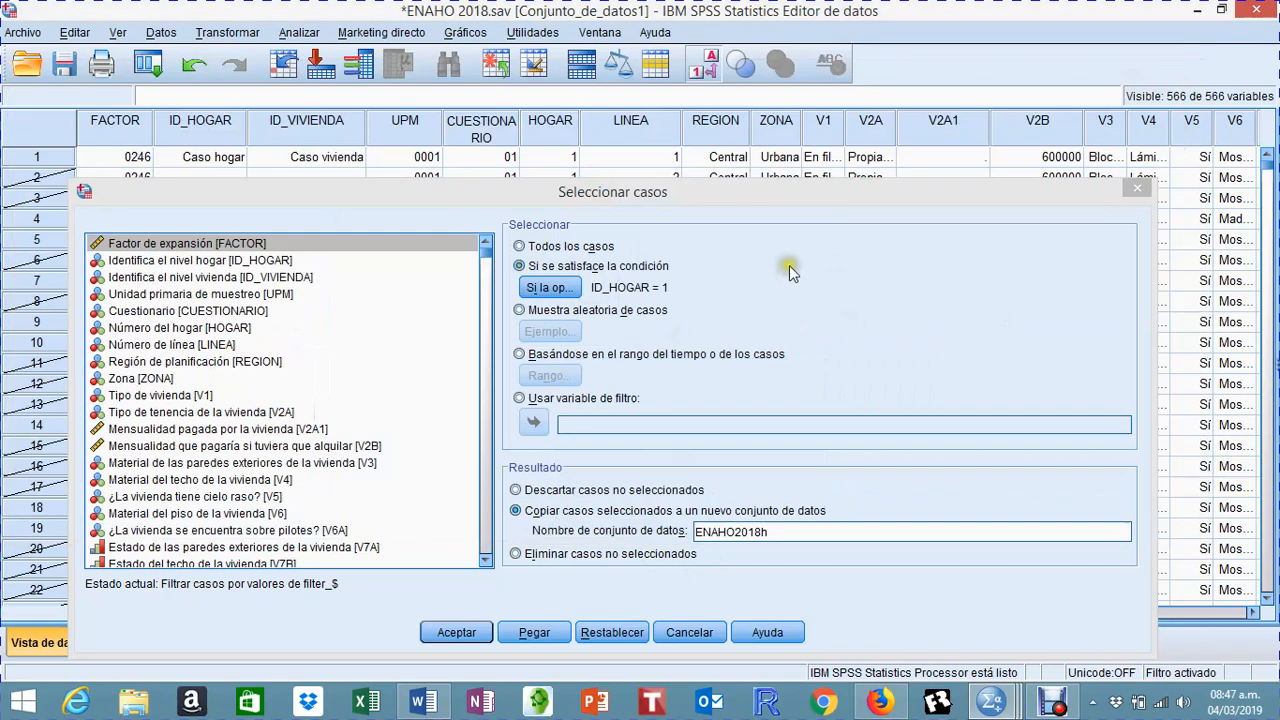
Step: Apply the ID_HOGAR selection with unselected cases discarded by filter, and minimize the results window
{"action": "left_click", "coordinate": [545, 492]}
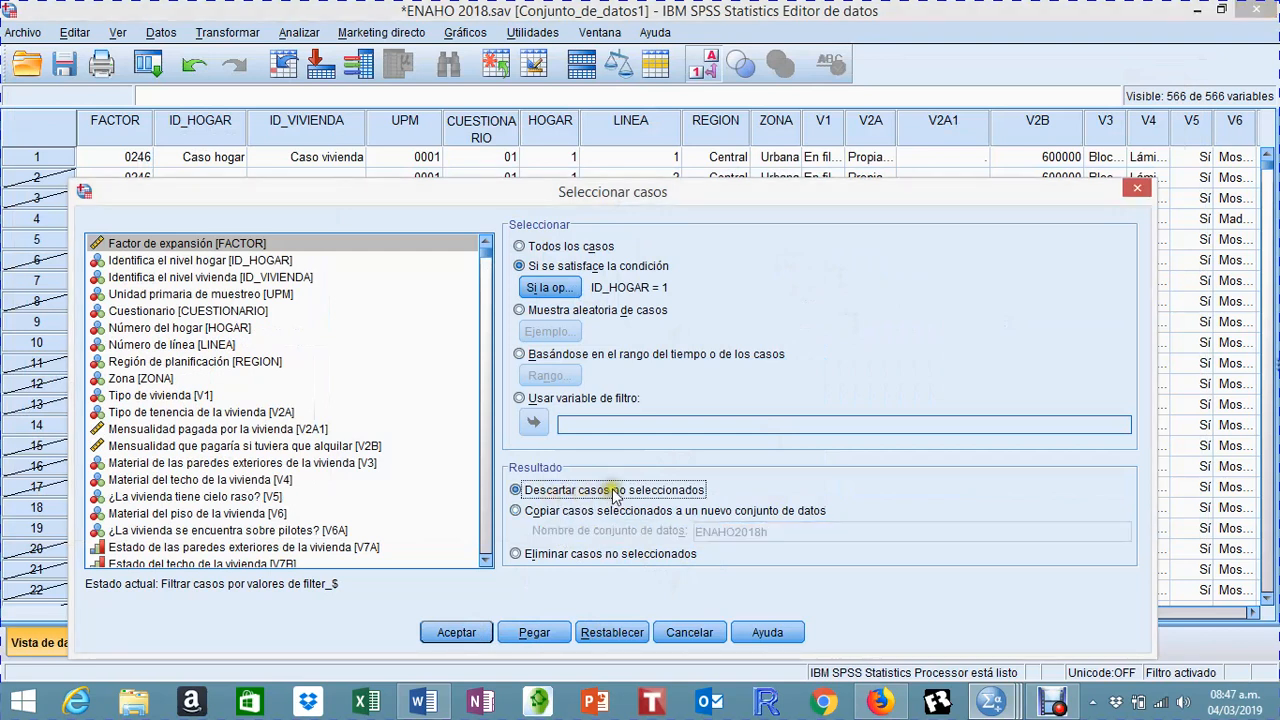
{"action": "left_click", "coordinate": [456, 632]}
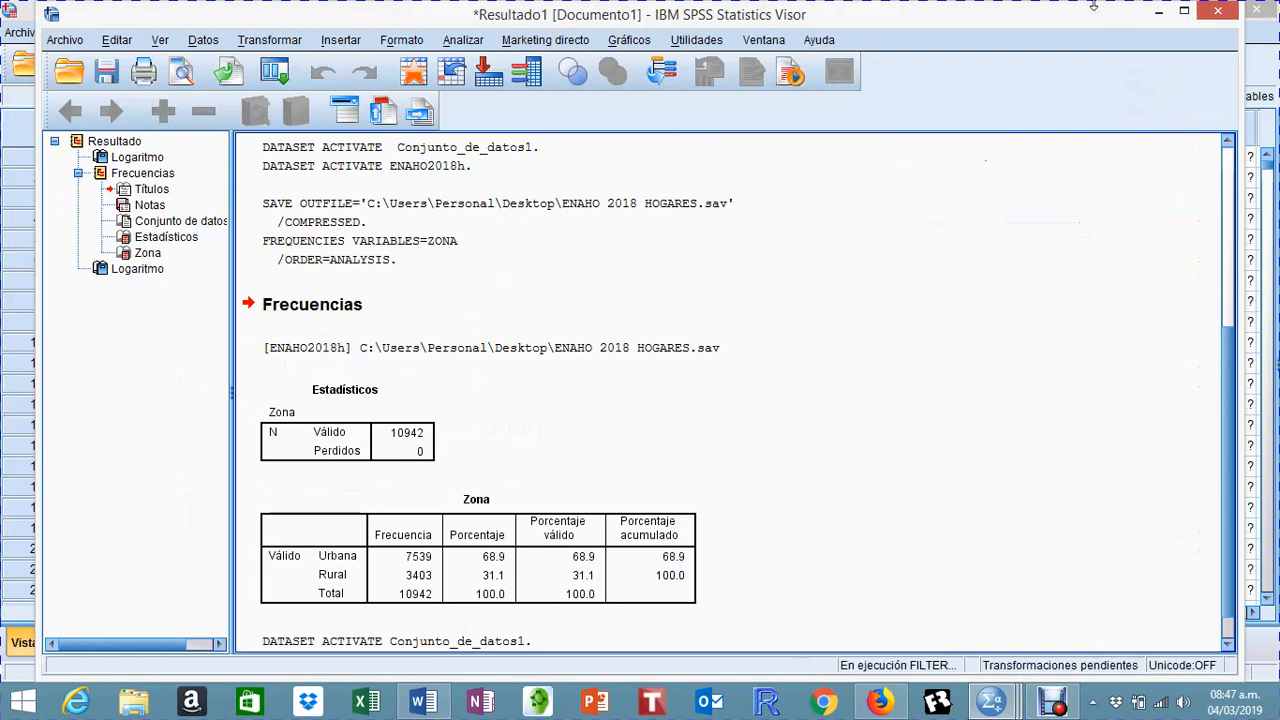
{"action": "left_click", "coordinate": [1158, 12]}
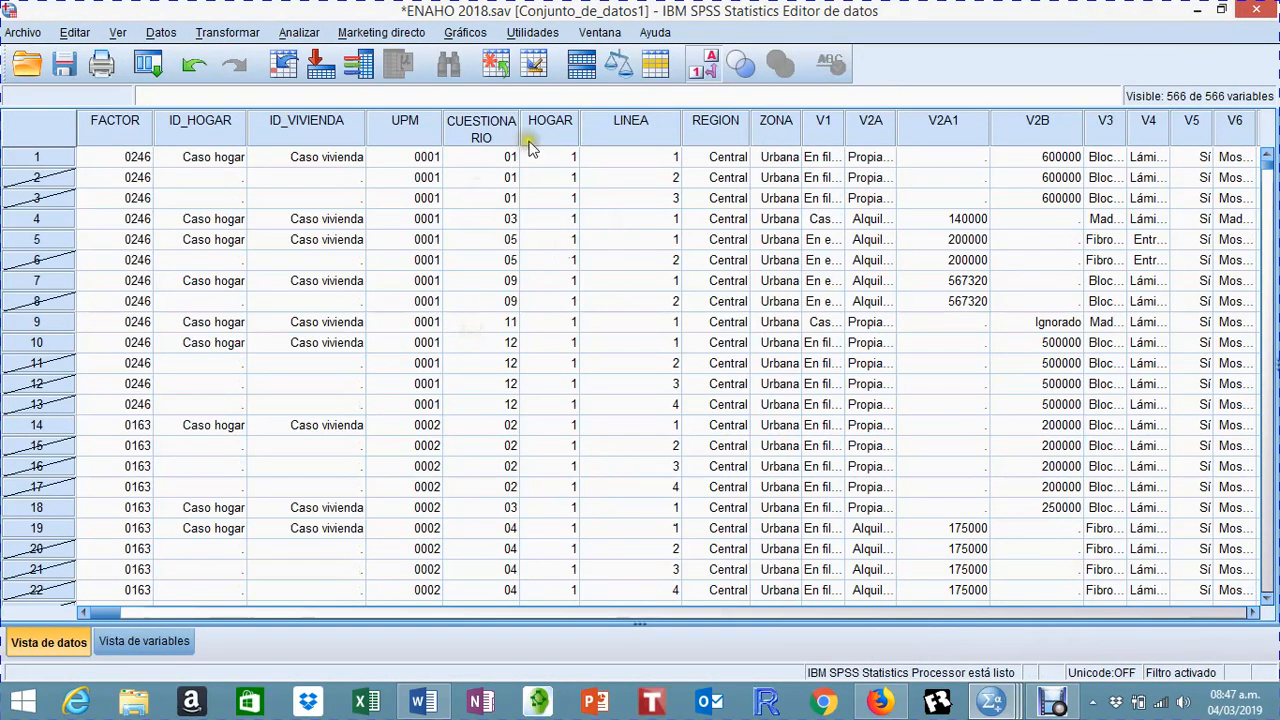
Step: Run a frequency table for the Zona [ZONA] variable on the cases filtered by ID_HOGAR
{"action": "left_click", "coordinate": [299, 32]}
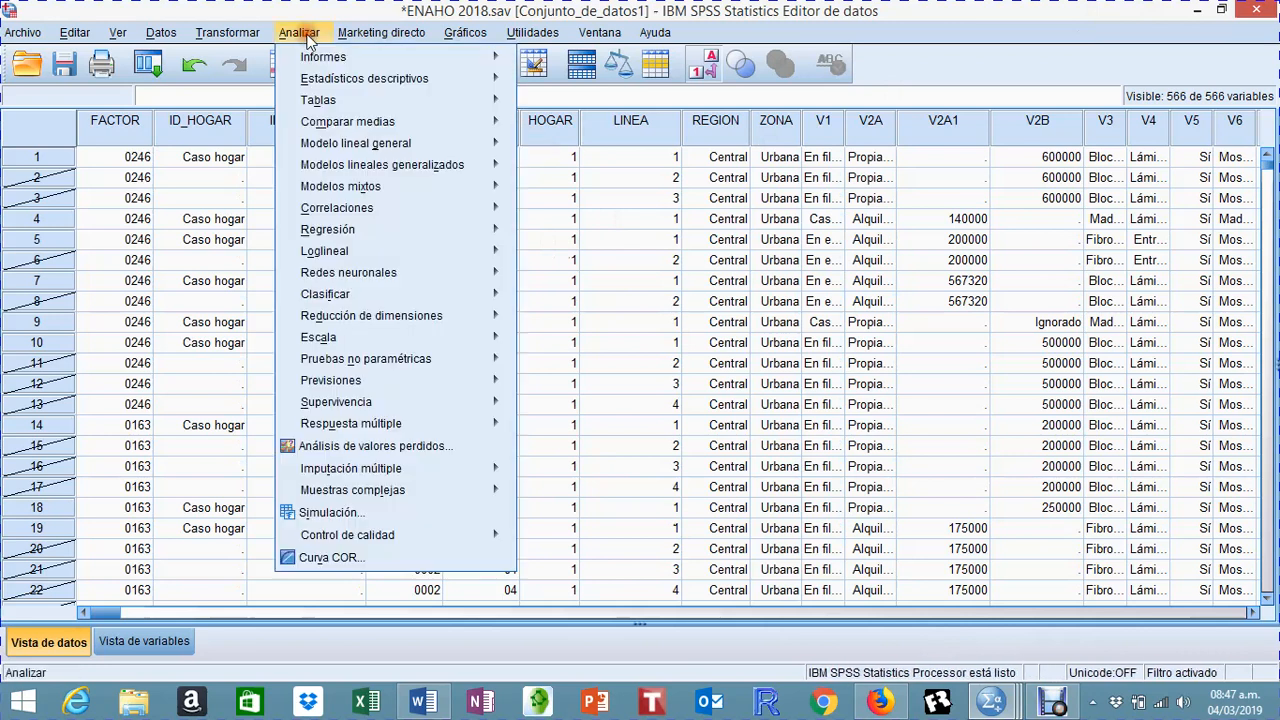
{"action": "mouse_move", "coordinate": [326, 78]}
{"action": "left_click", "coordinate": [560, 86]}
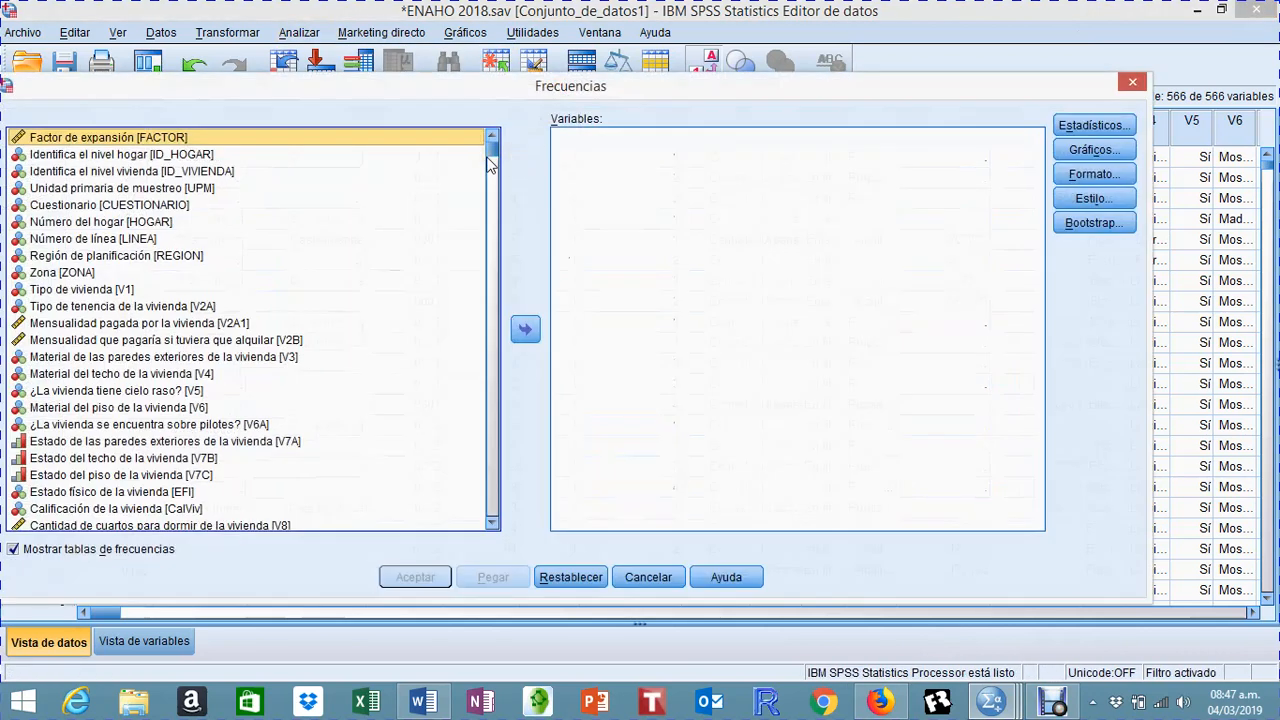
{"action": "left_click", "coordinate": [75, 275]}
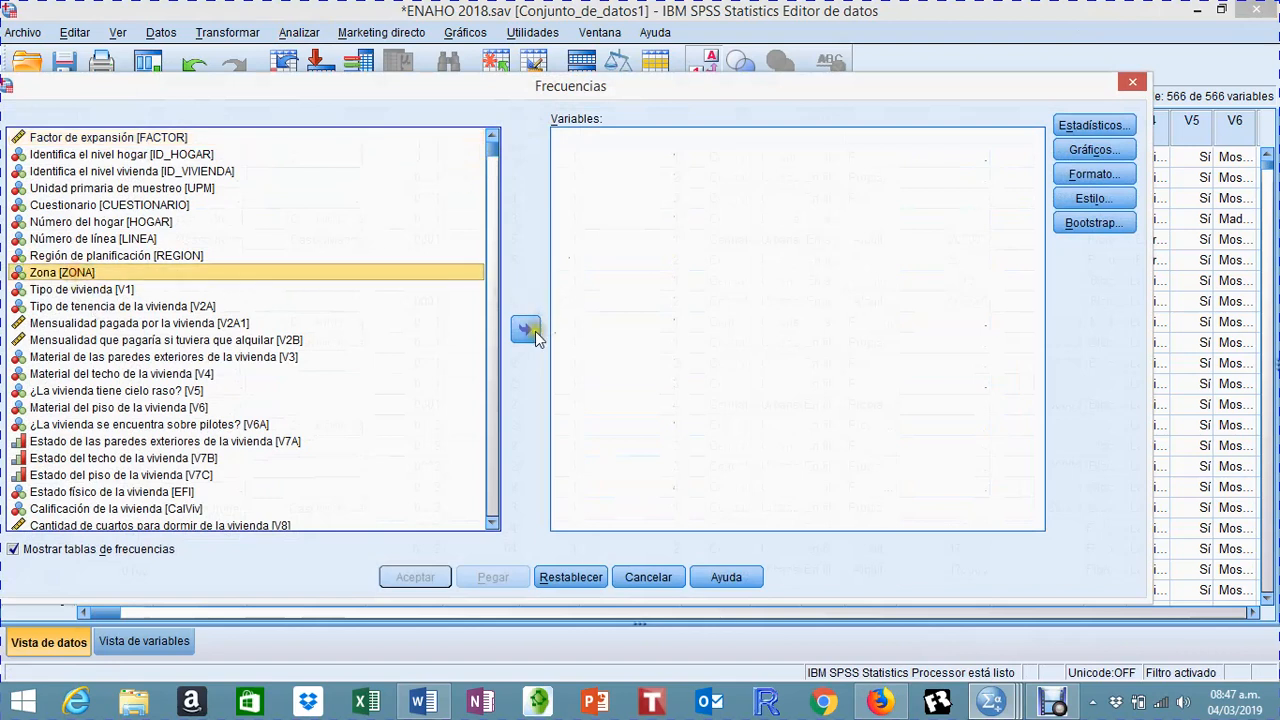
{"action": "left_click", "coordinate": [525, 329]}
{"action": "left_click", "coordinate": [414, 578]}
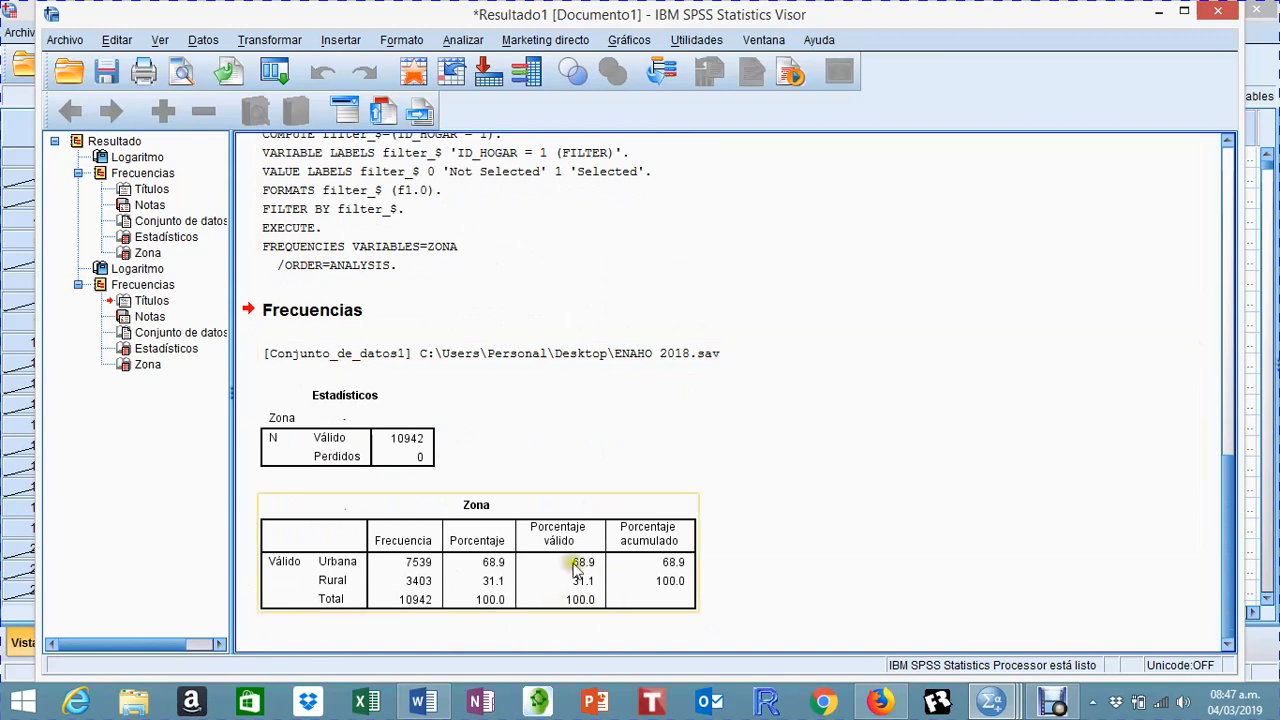
Step: Compare the new Zona frequency table and its filter syntax with the earlier Zona table, and minimize the results window
{"action": "left_click", "coordinate": [575, 533]}
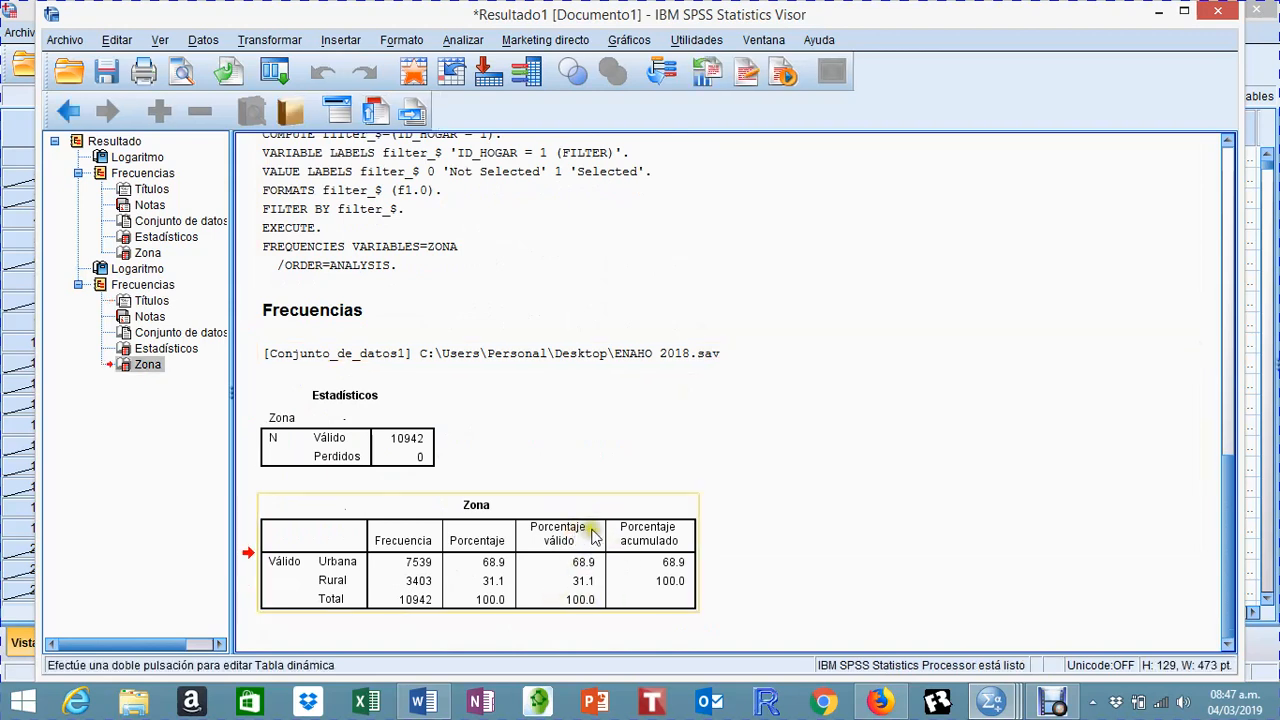
{"action": "scroll", "coordinate": [922, 488], "scroll_direction": "up", "scroll_amount": 2}
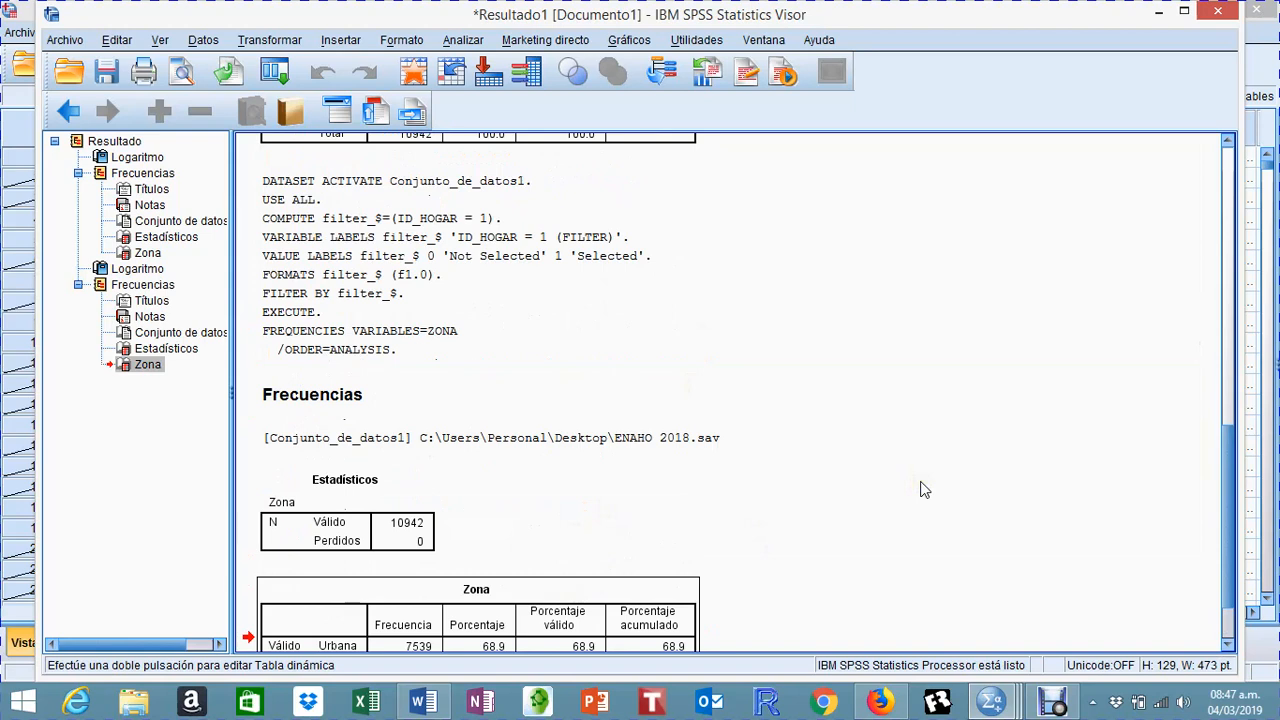
{"action": "scroll", "coordinate": [922, 489], "scroll_direction": "up", "scroll_amount": 2}
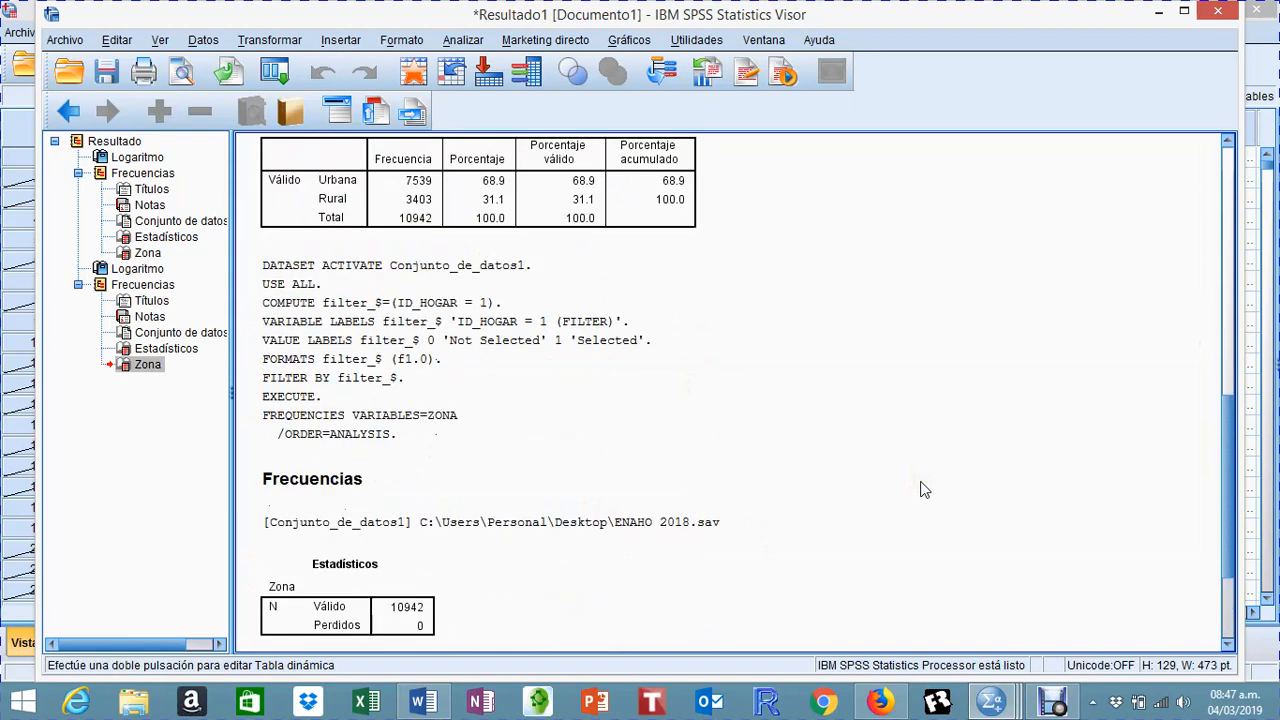
{"action": "scroll", "coordinate": [922, 489], "scroll_direction": "up", "scroll_amount": 2}
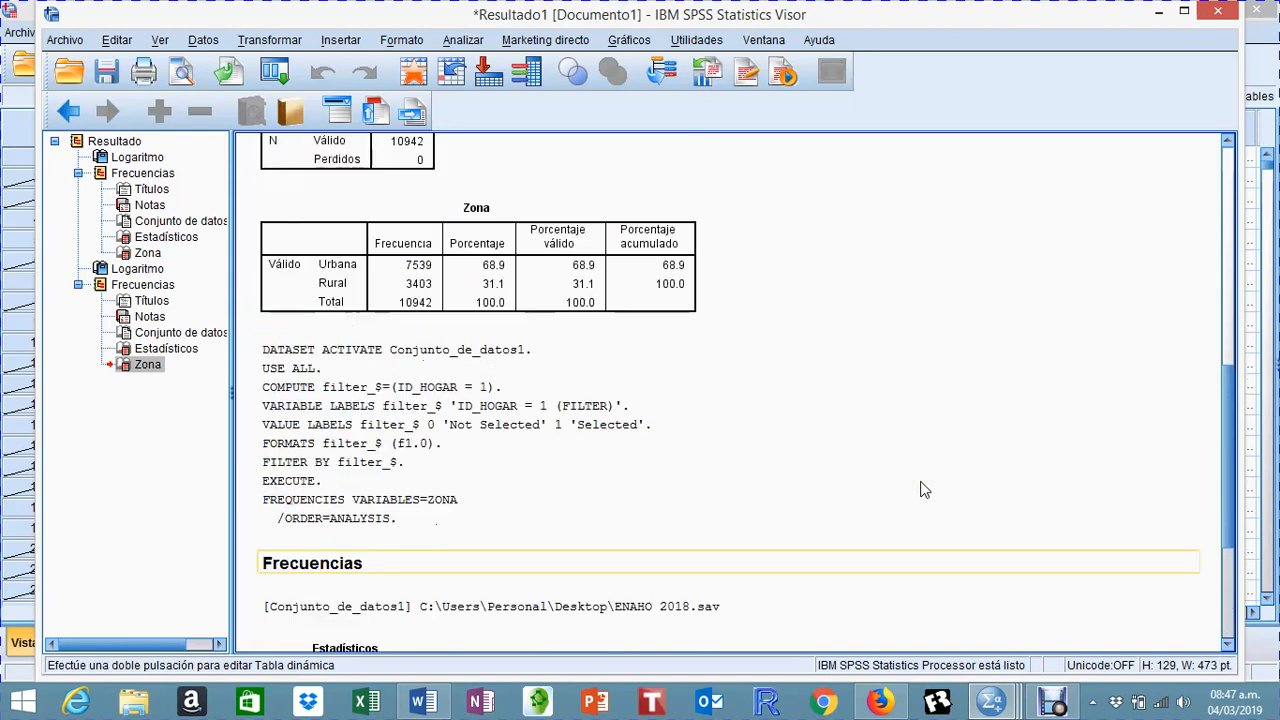
{"action": "left_click", "coordinate": [470, 444]}
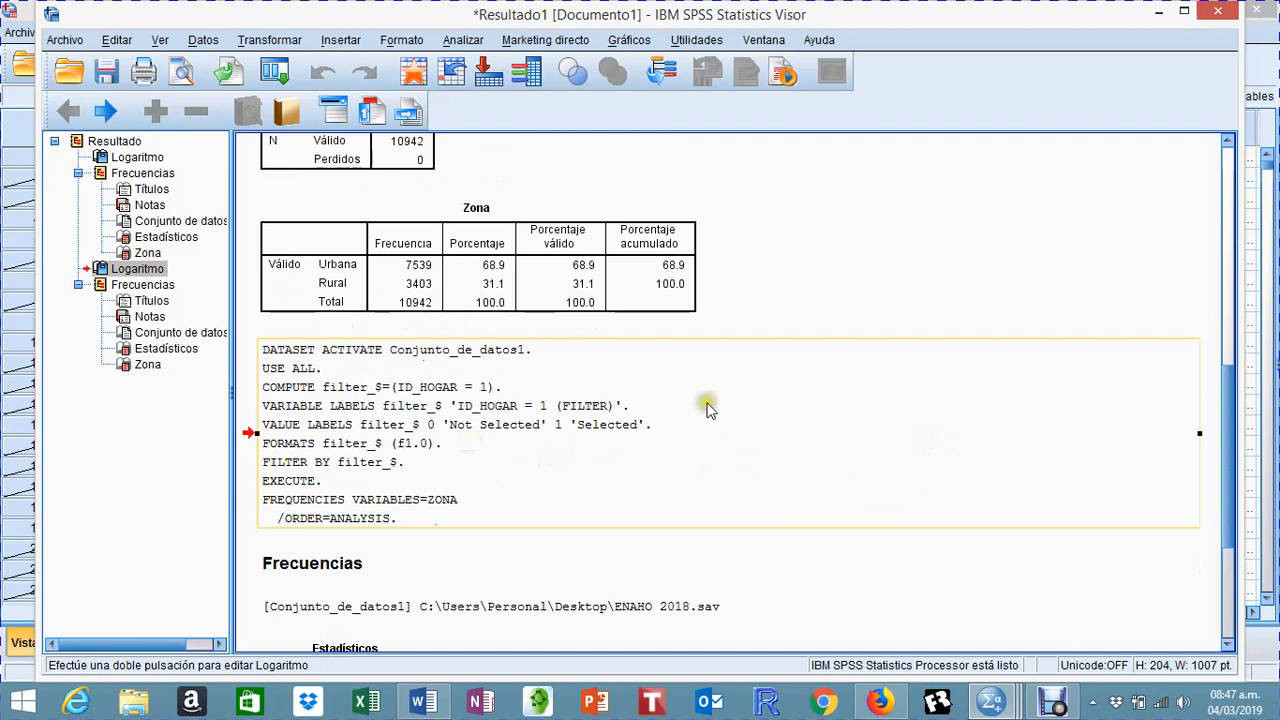
{"action": "left_click", "coordinate": [1158, 12]}
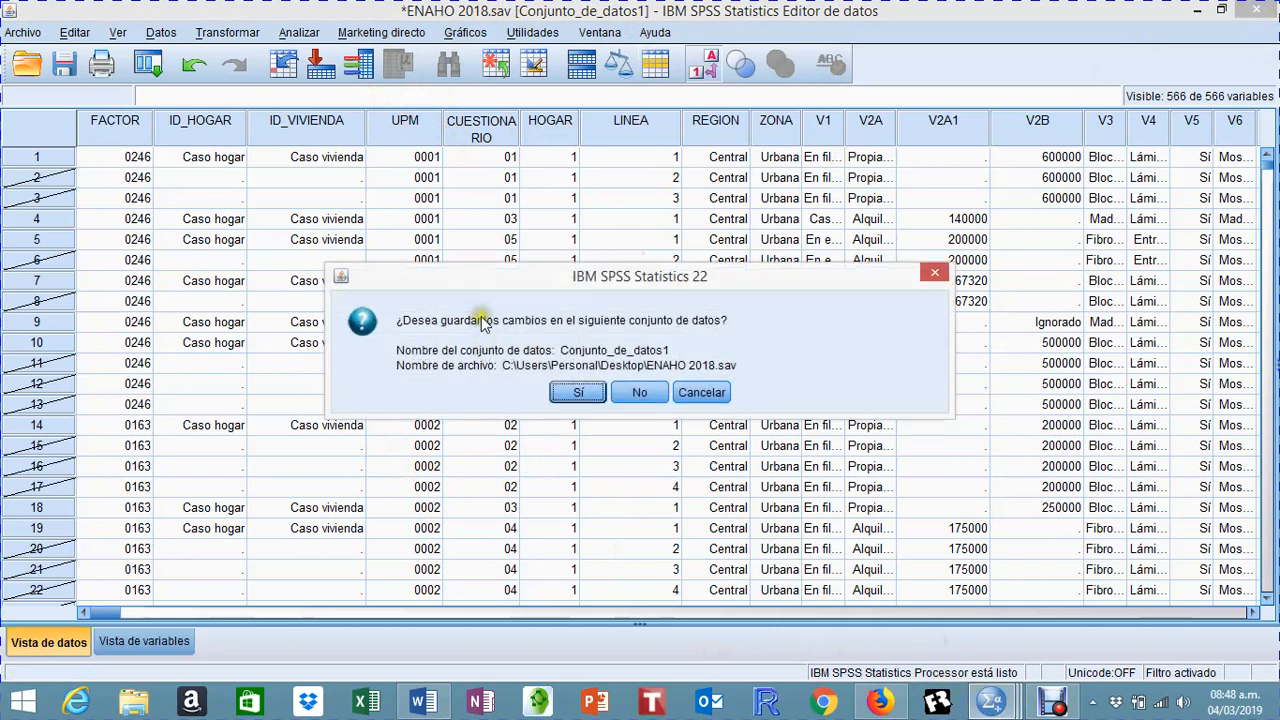
Step: Close the original ENAHO 2018 dataset without saving its changes, and look over the cases in the ENAHO 2018 HOGARES dataset
{"action": "left_click", "coordinate": [633, 394]}
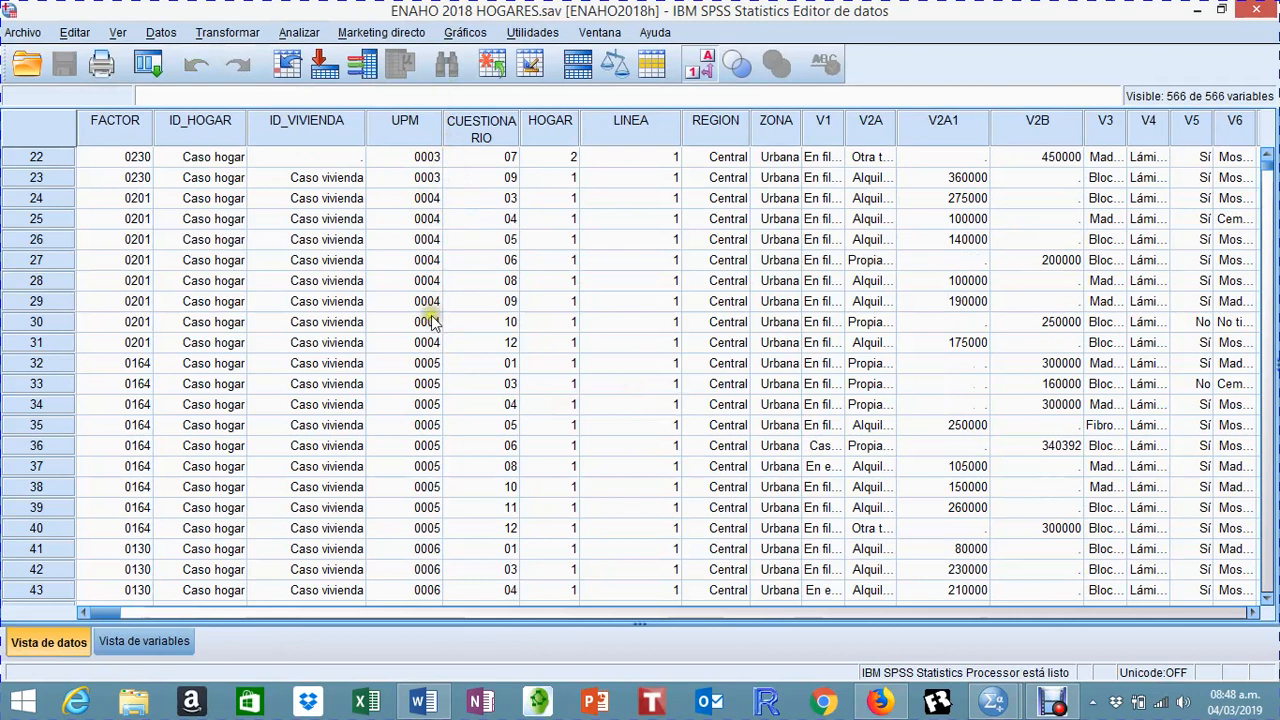
{"action": "scroll", "coordinate": [436, 316], "scroll_direction": "down", "scroll_amount": 9}
{"action": "scroll", "coordinate": [436, 330], "scroll_direction": "down", "scroll_amount": 6}
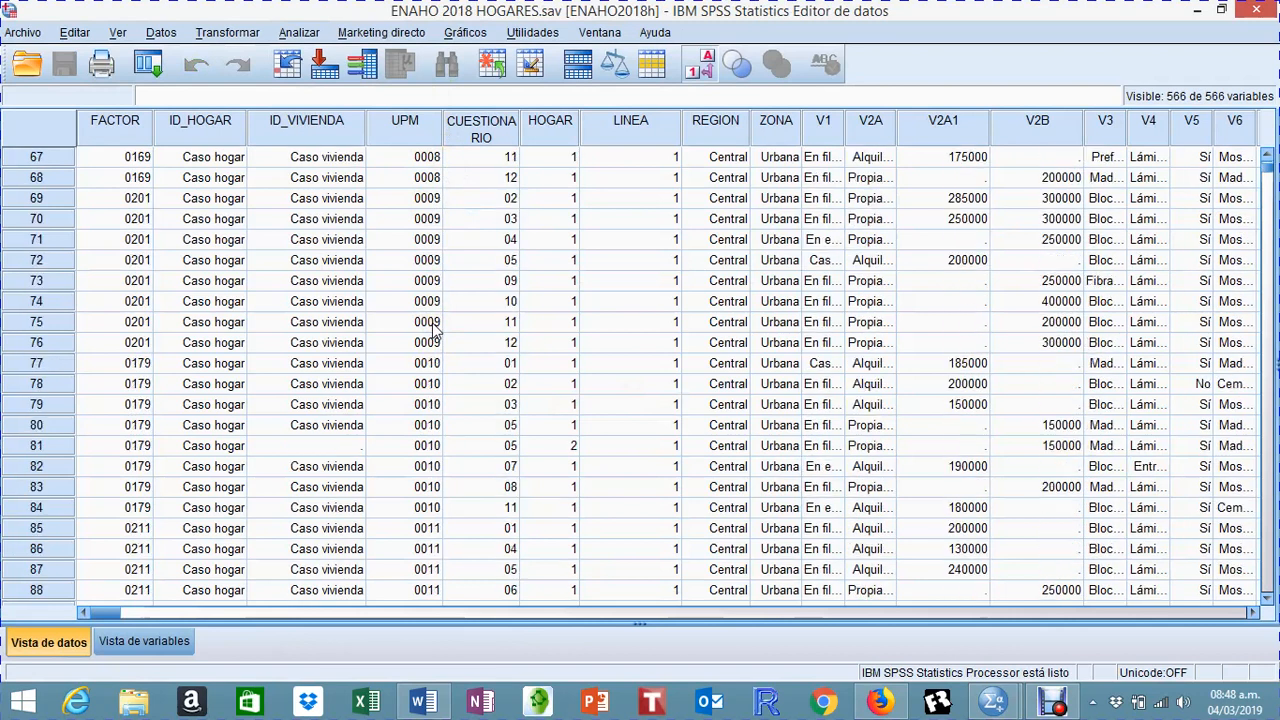
{"action": "scroll", "coordinate": [436, 330], "scroll_direction": "up", "scroll_amount": 15}
{"action": "scroll", "coordinate": [436, 325], "scroll_direction": "up", "scroll_amount": 6}
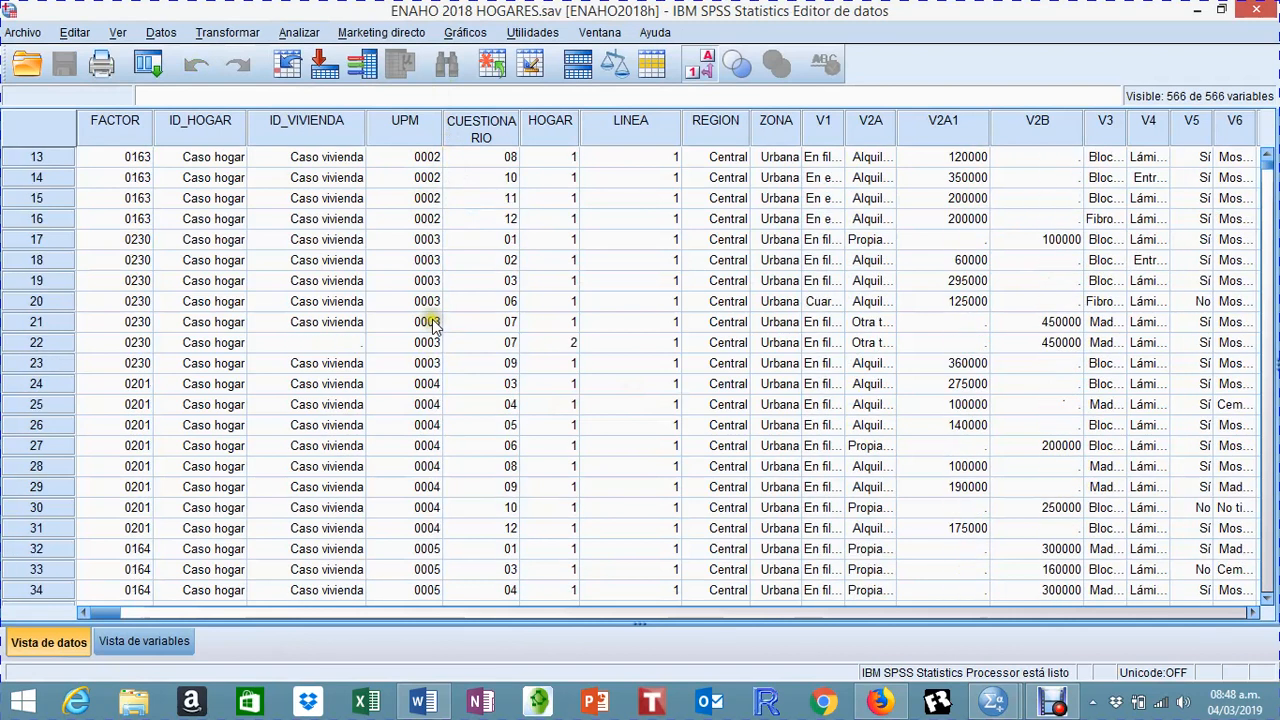
{"action": "scroll", "coordinate": [440, 330], "scroll_direction": "up", "scroll_amount": 1}
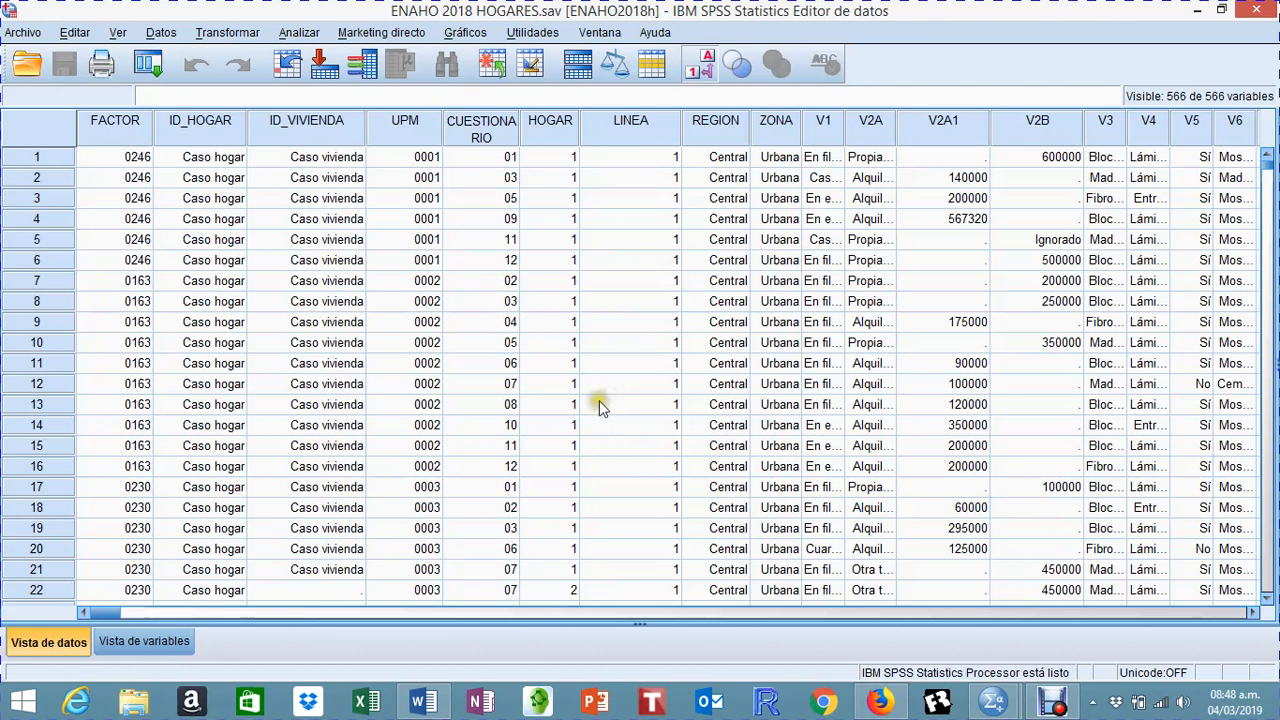
Step: Switch to Firefox and review the sample size, distribution and expansion factor sections of enaho-2018.pdf
{"action": "left_click", "coordinate": [880, 702]}
{"action": "left_click", "coordinate": [357, 50]}
{"action": "scroll", "coordinate": [420, 275], "scroll_direction": "down", "scroll_amount": 3}
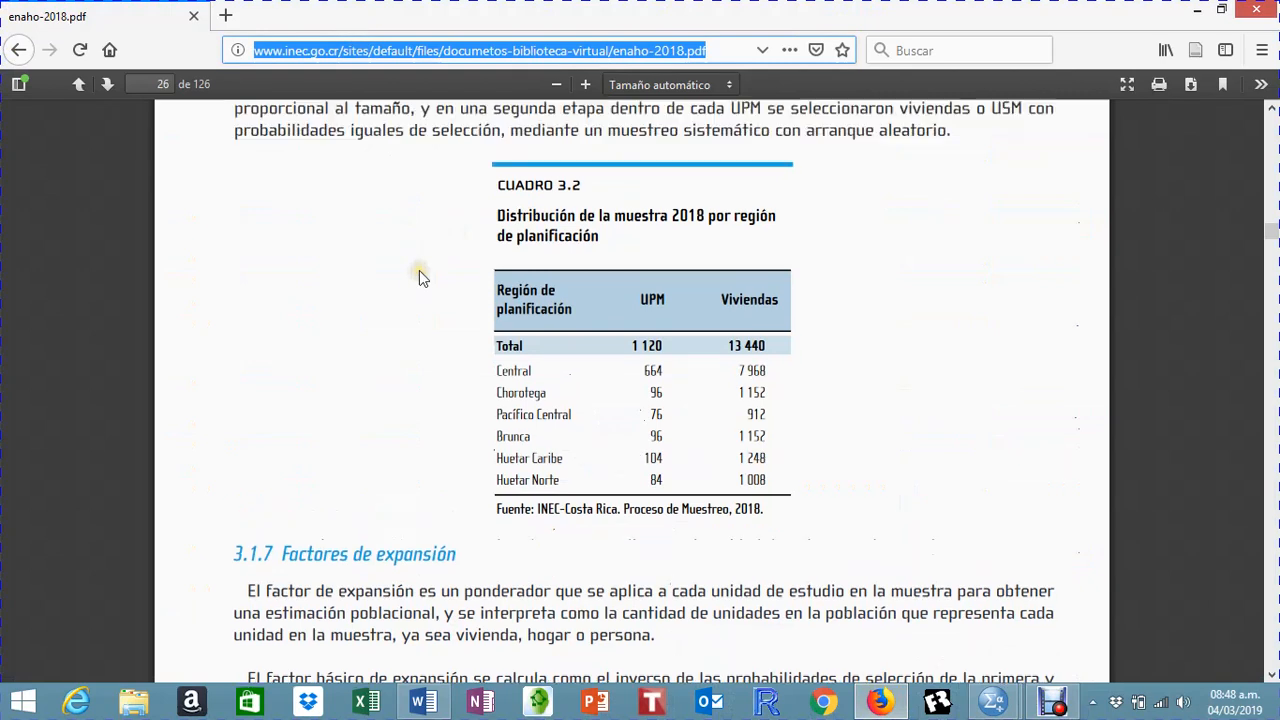
{"action": "scroll", "coordinate": [420, 270], "scroll_direction": "up", "scroll_amount": 12}
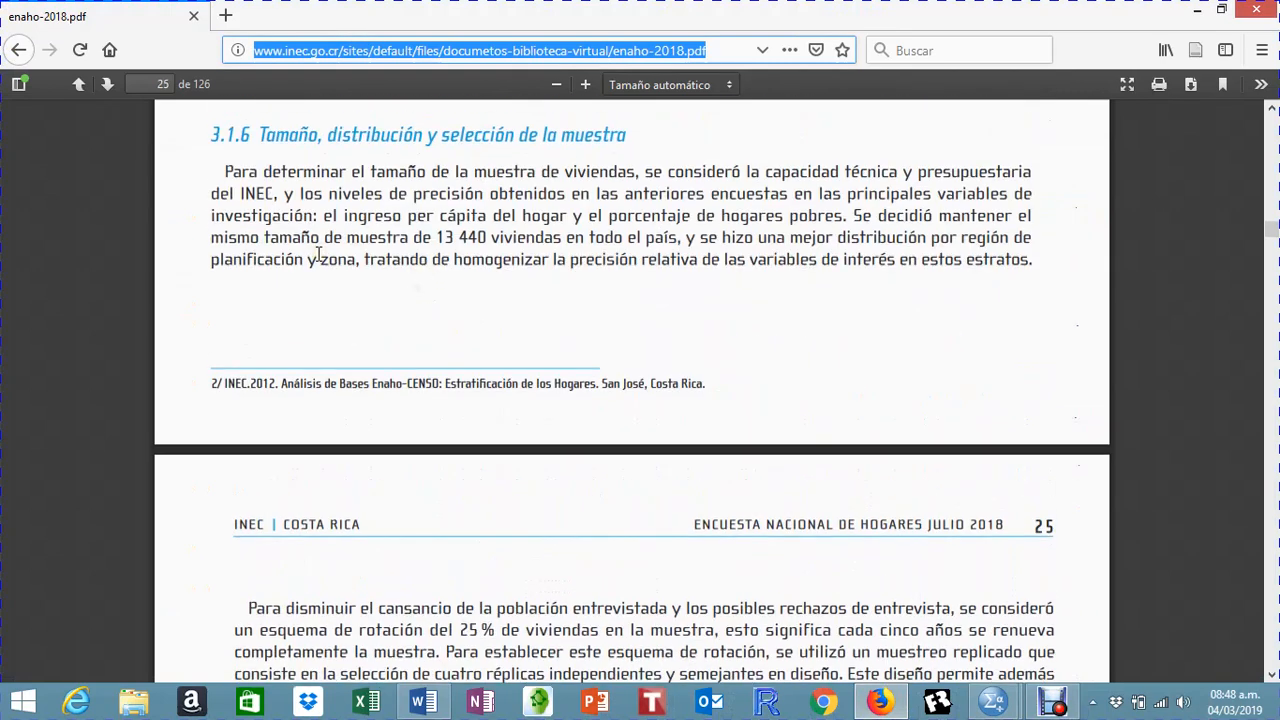
Step: Search the web for "FACTORES DE EXPANSION"
{"action": "type", "text": "FACTORES DE EXPANSION"}
{"action": "key", "text": "Return"}
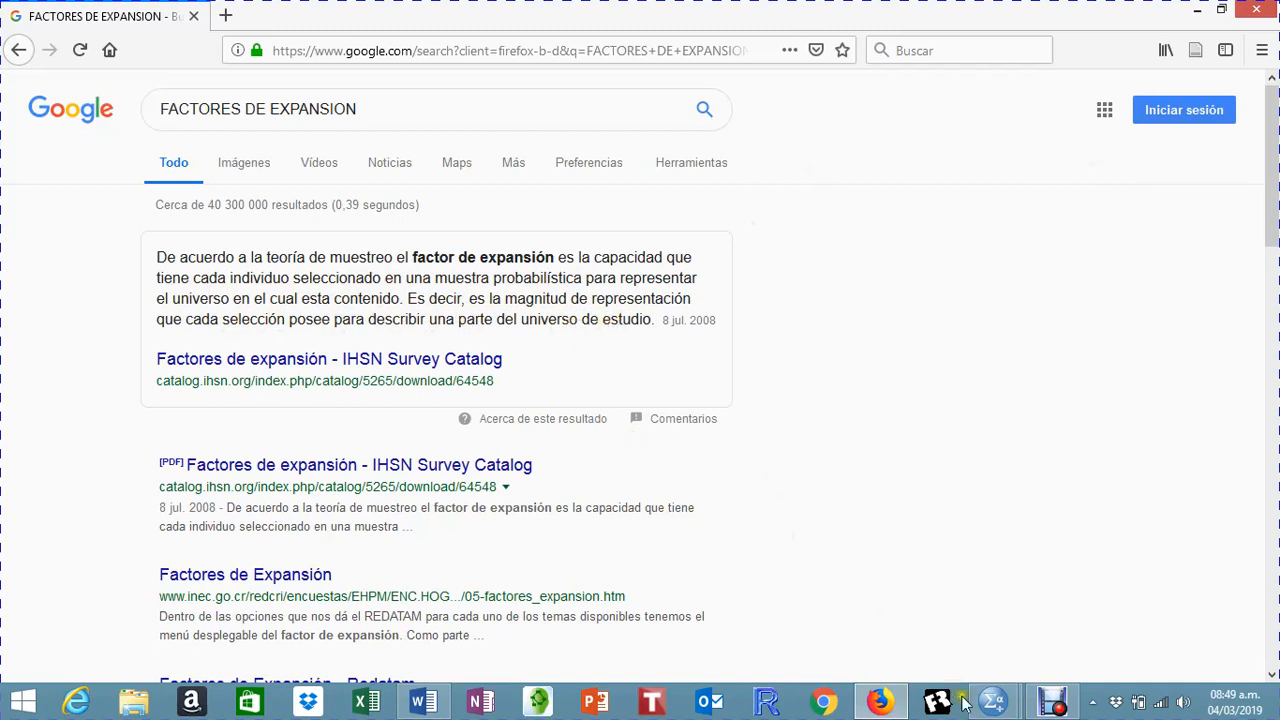
Step: Switch back to the ENAHO 2018 HOGARES dataset in SPSS and examine the FACTOR values of cases 1 and 7
{"action": "left_click", "coordinate": [995, 706]}
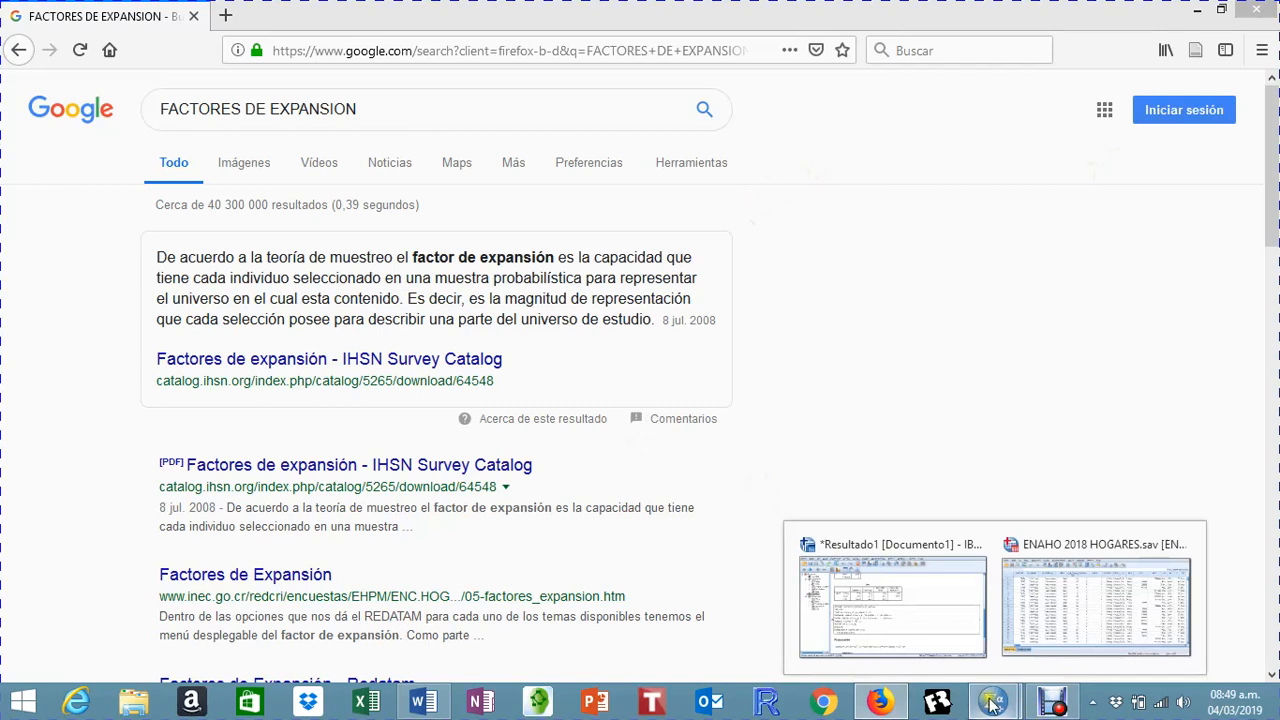
{"action": "left_click", "coordinate": [1031, 615]}
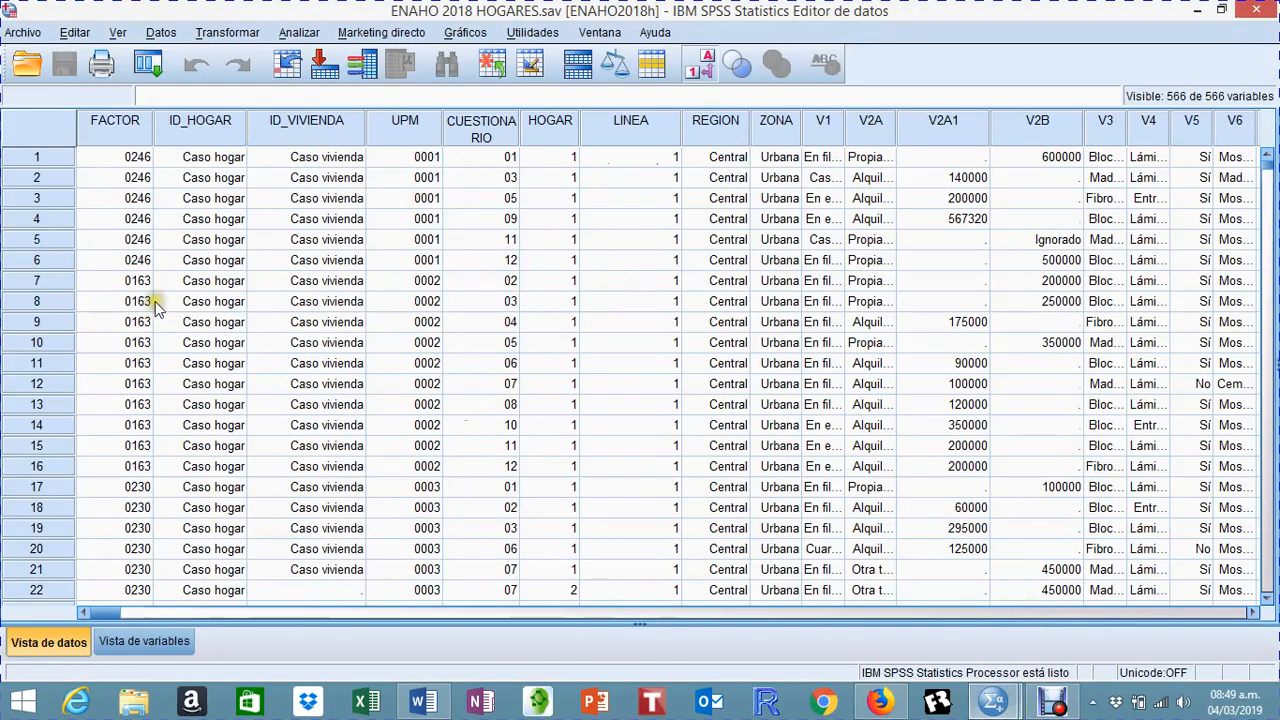
{"action": "left_click", "coordinate": [127, 160]}
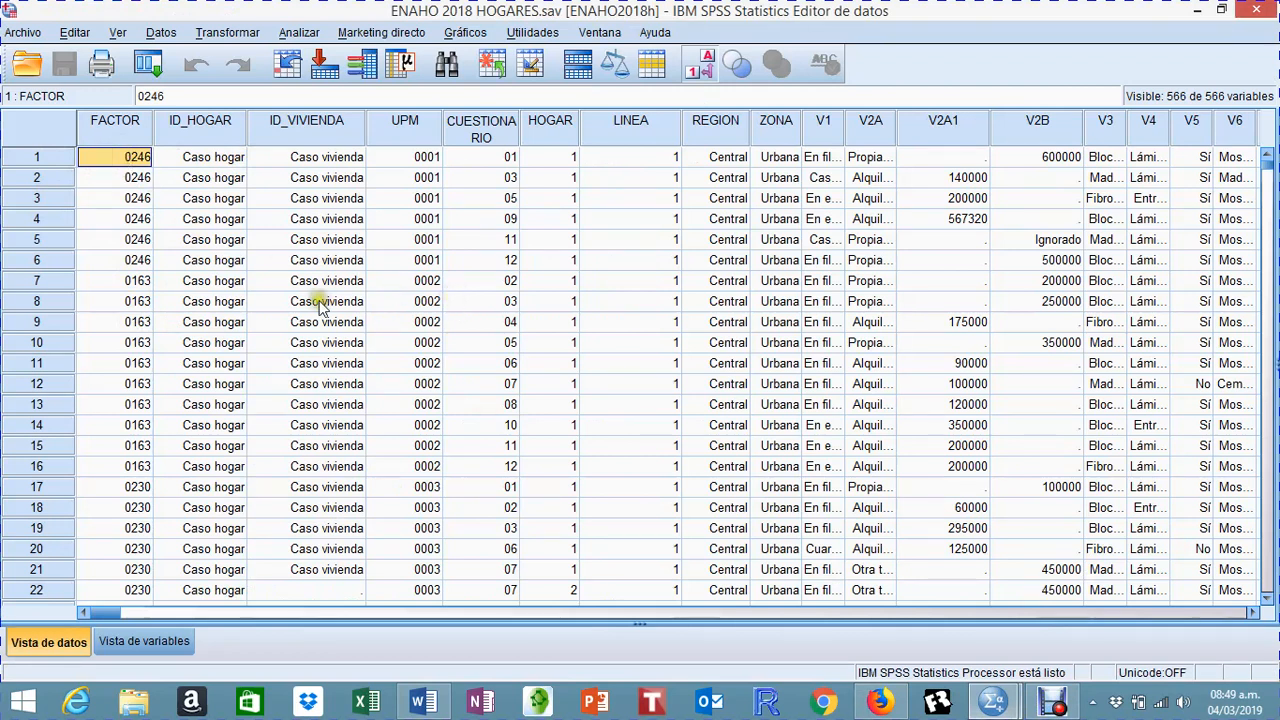
{"action": "left_click", "coordinate": [115, 286]}
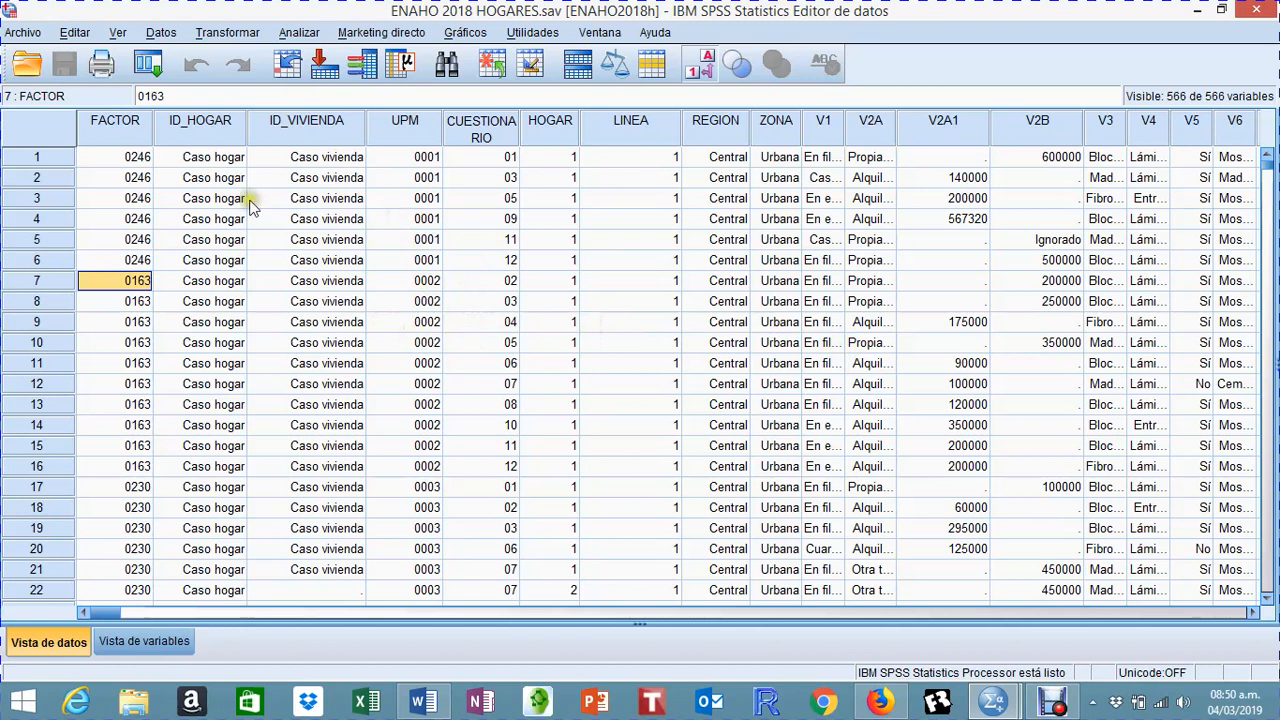
Step: Weight the household cases by Factor de expansión [FACTOR], and minimize the results window
{"action": "left_click", "coordinate": [156, 33]}
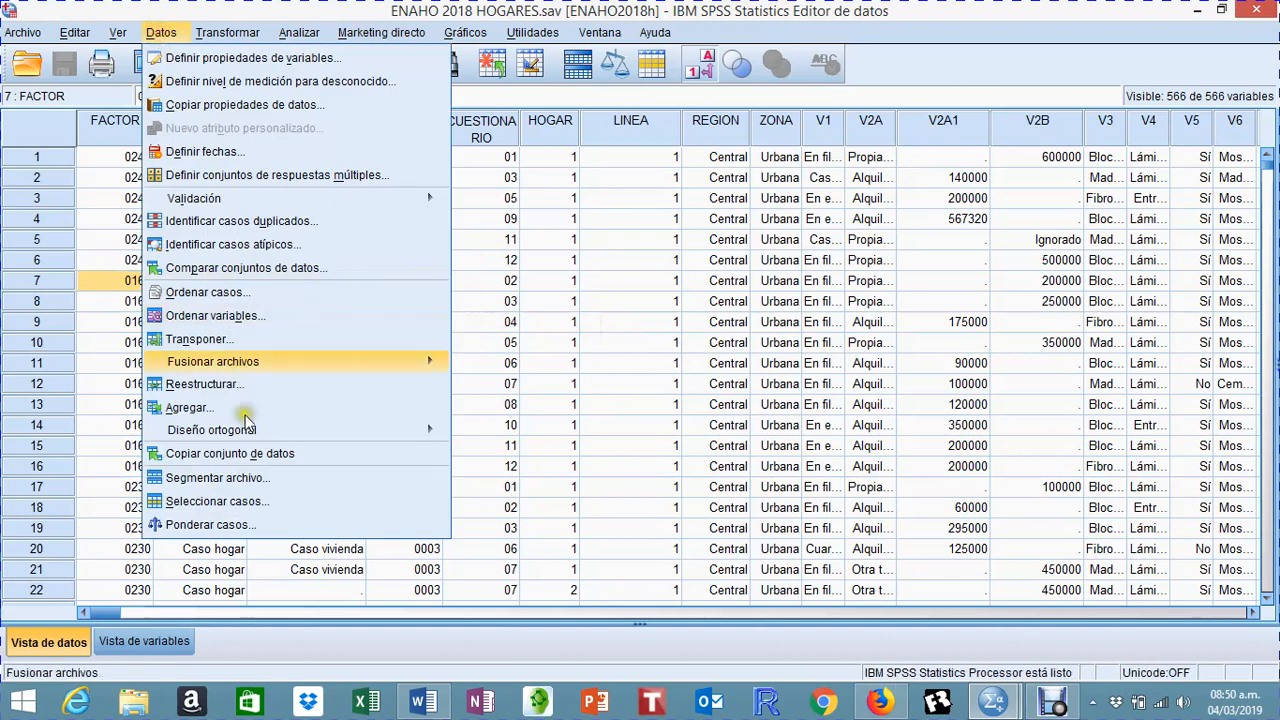
{"action": "left_click", "coordinate": [208, 525]}
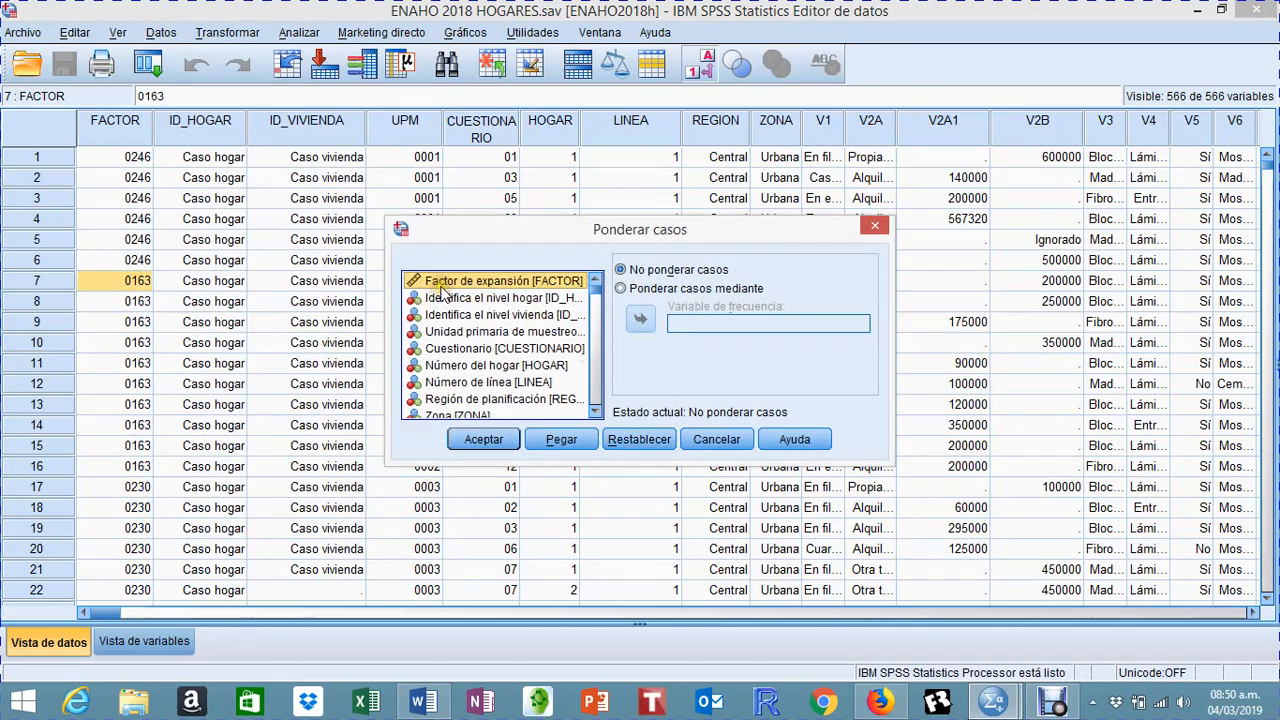
{"action": "left_click", "coordinate": [620, 289]}
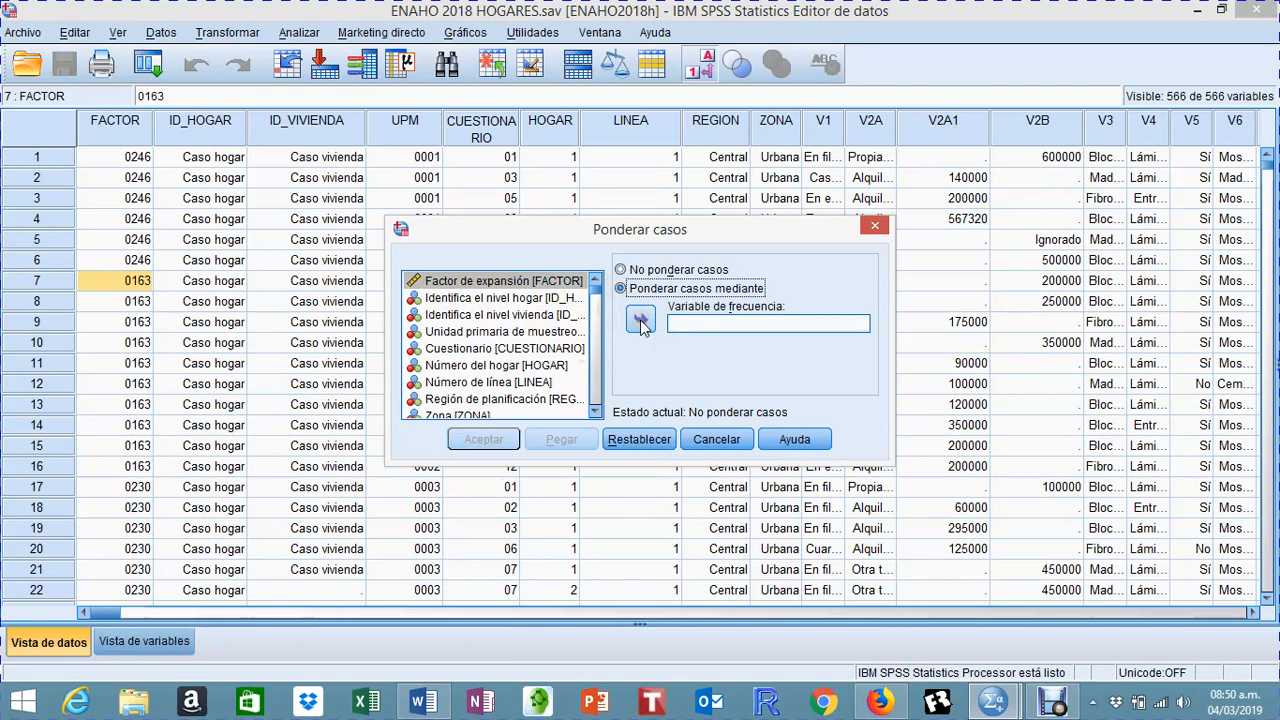
{"action": "left_click", "coordinate": [641, 320]}
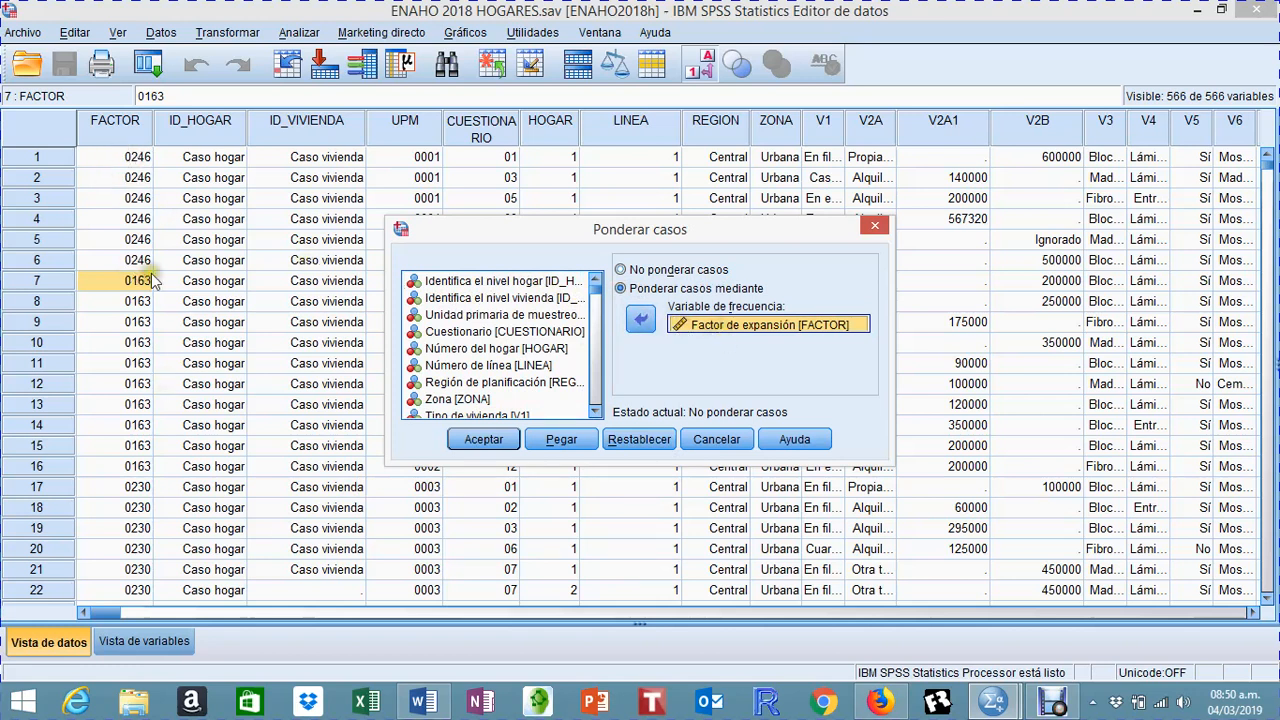
{"action": "left_click", "coordinate": [478, 442]}
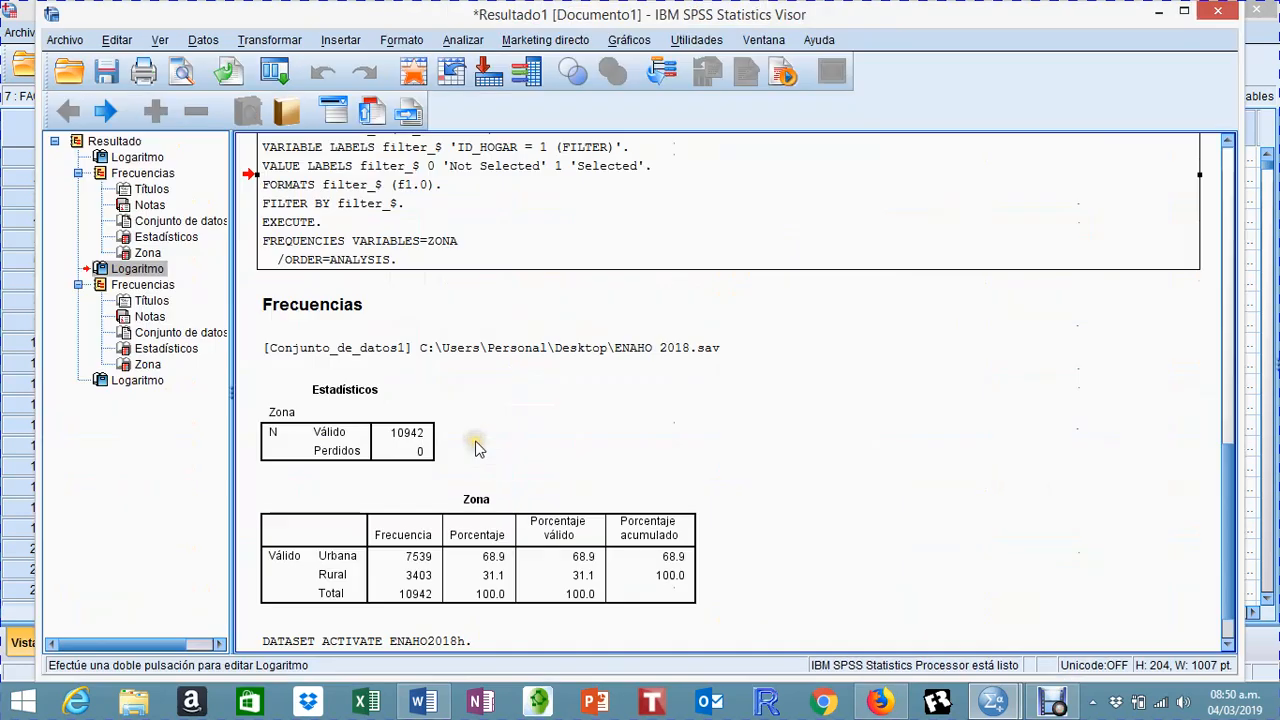
{"action": "left_click", "coordinate": [1159, 12]}
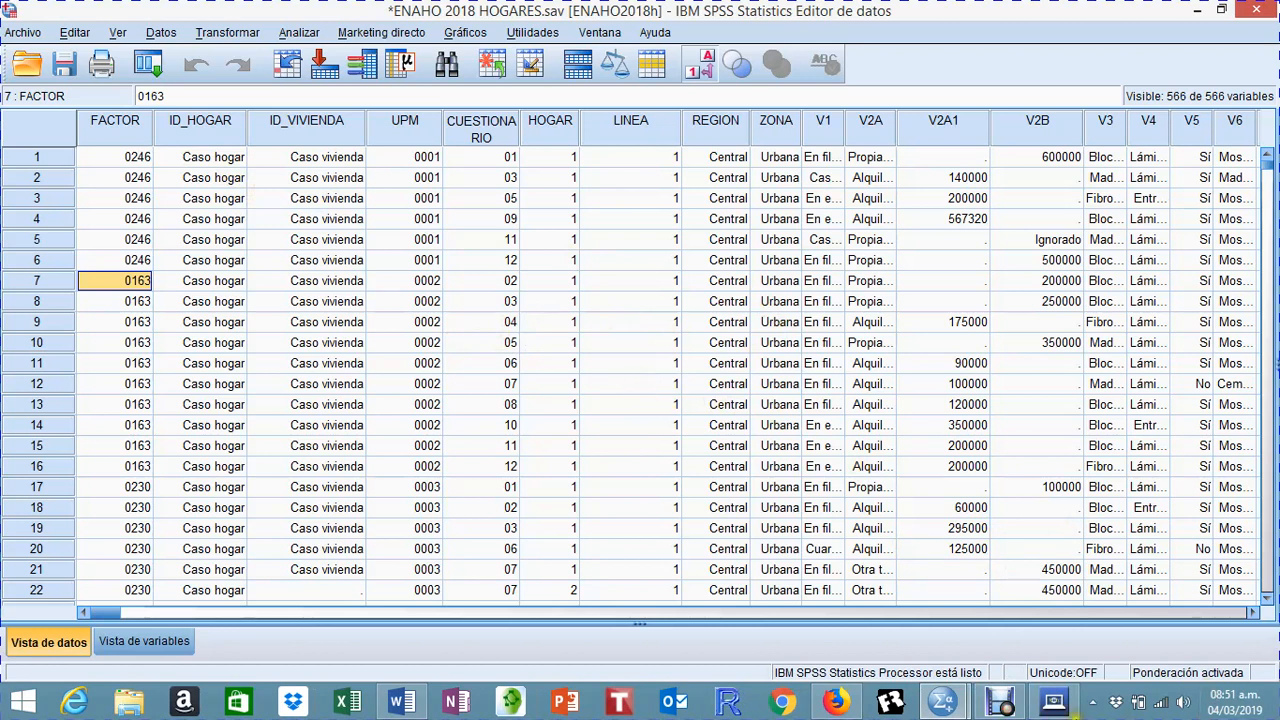
Step: Close the results window without saving its contents, and look over the weighted household cases
{"action": "left_click", "coordinate": [988, 710]}
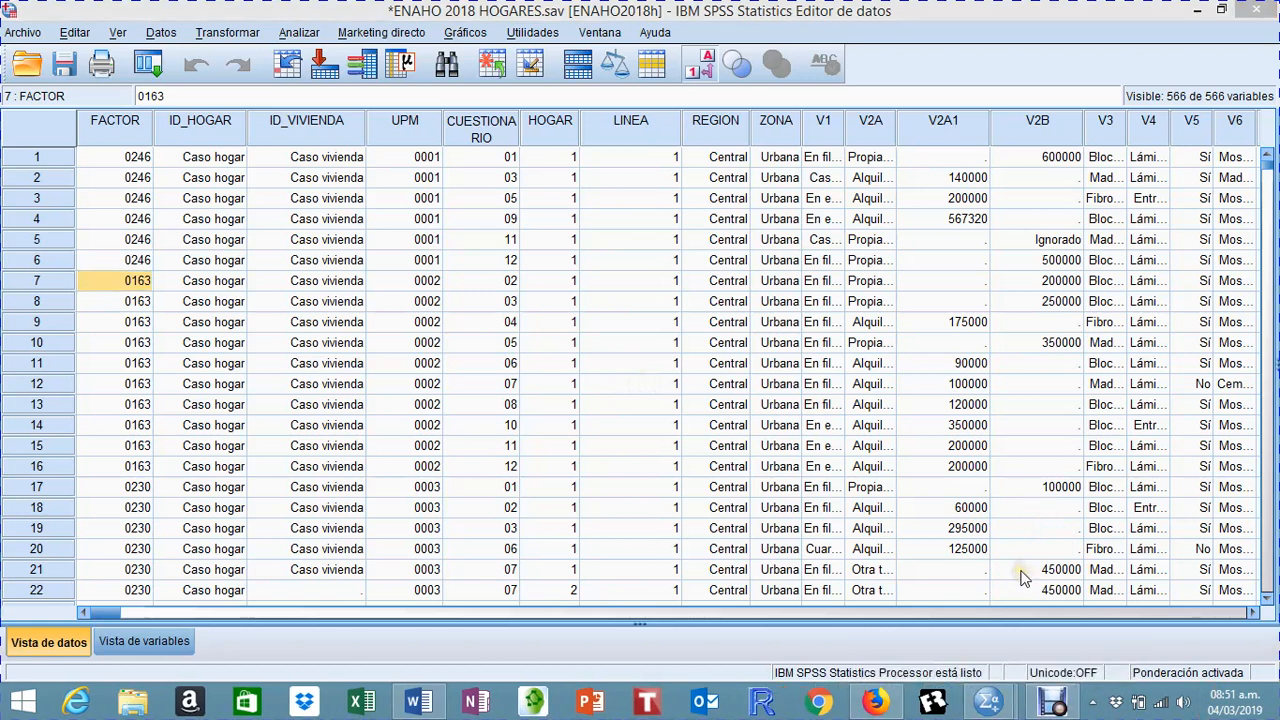
{"action": "mouse_move", "coordinate": [1003, 710]}
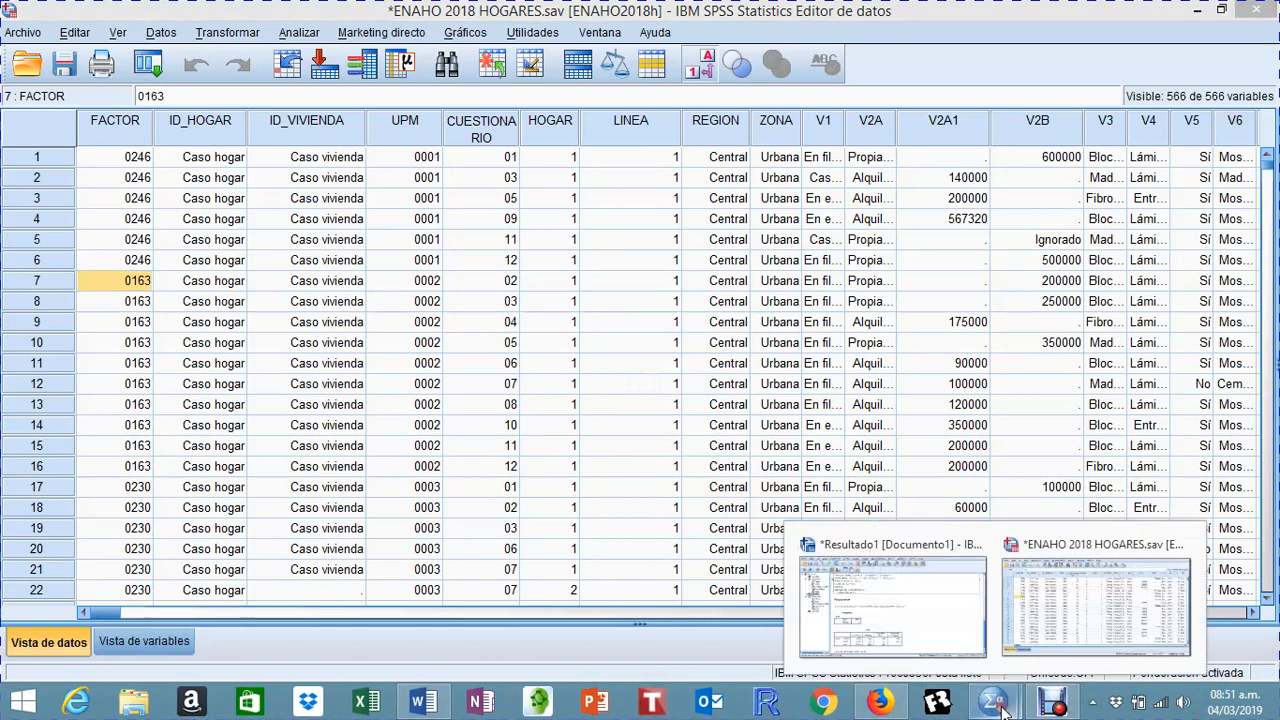
{"action": "left_click", "coordinate": [943, 610]}
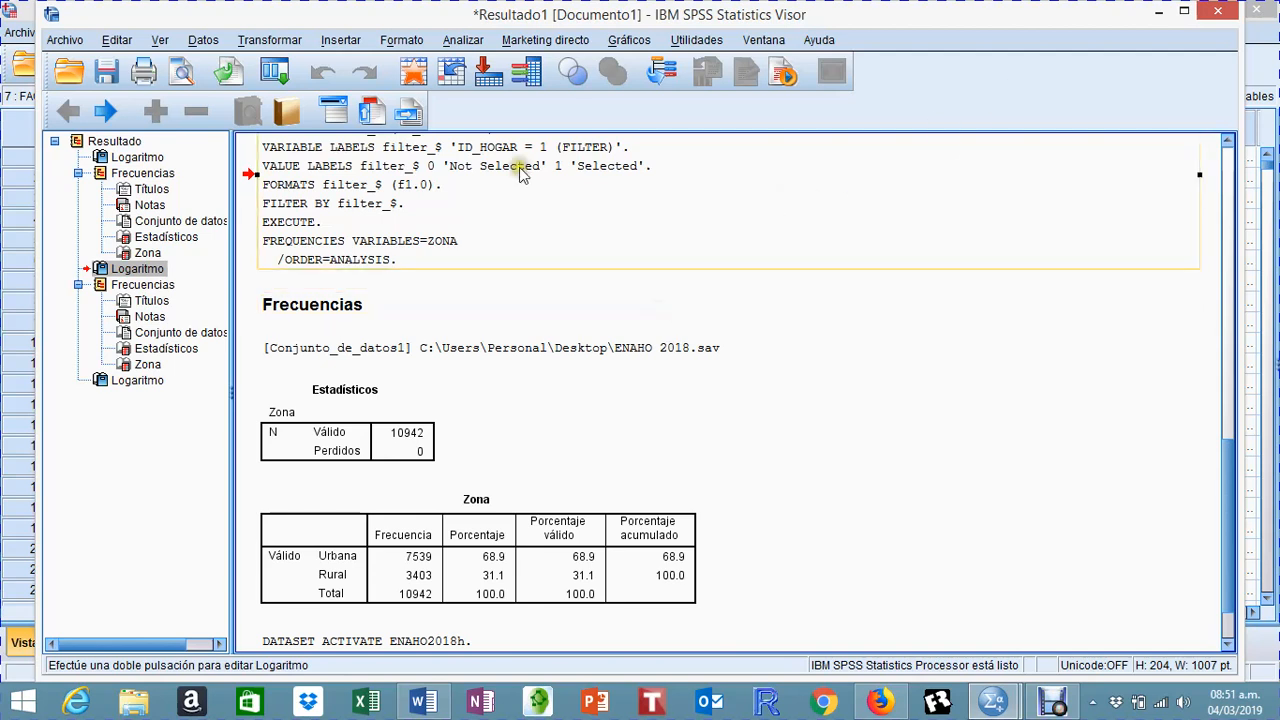
{"action": "left_click", "coordinate": [1218, 11]}
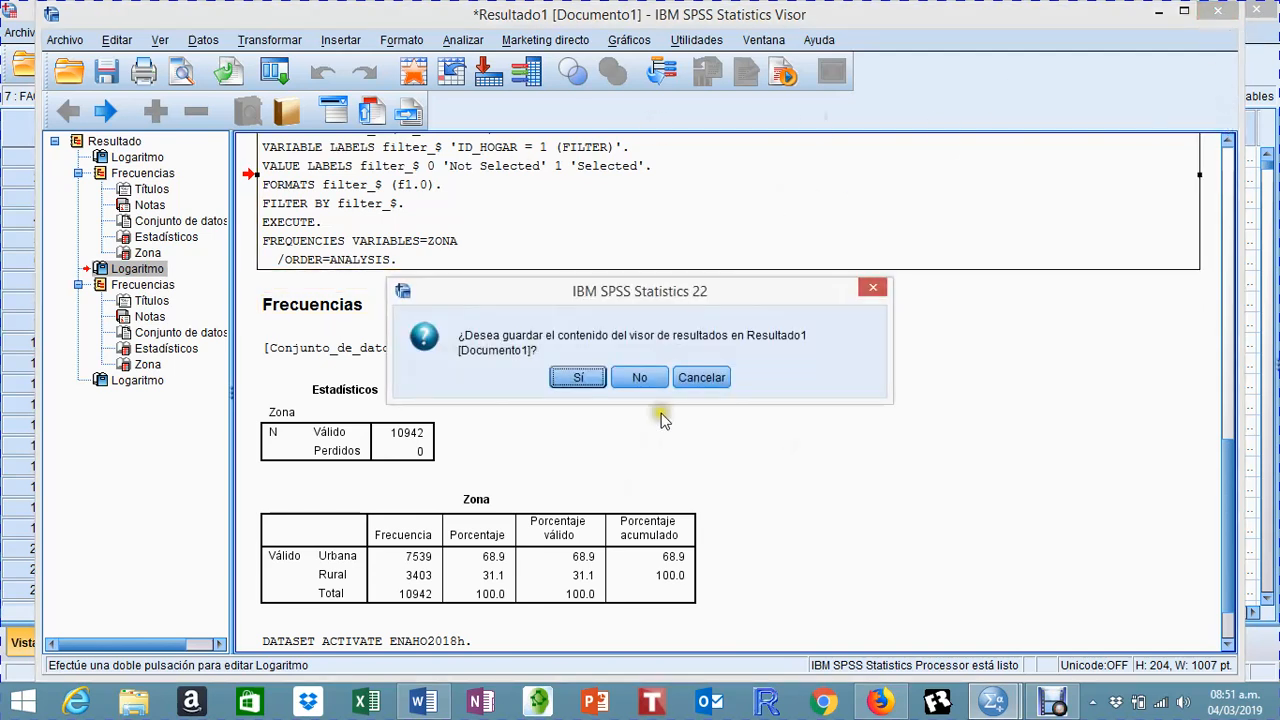
{"action": "left_click", "coordinate": [640, 378]}
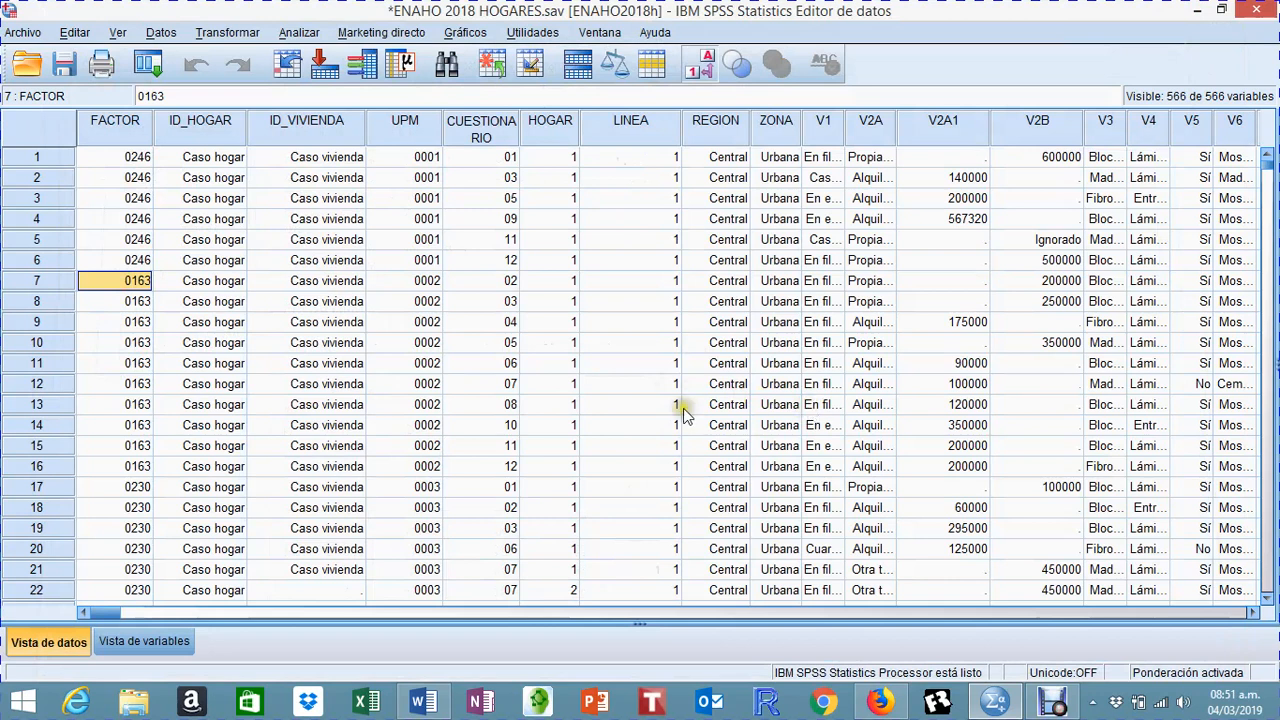
{"action": "scroll", "coordinate": [683, 414], "scroll_direction": "down", "scroll_amount": 8}
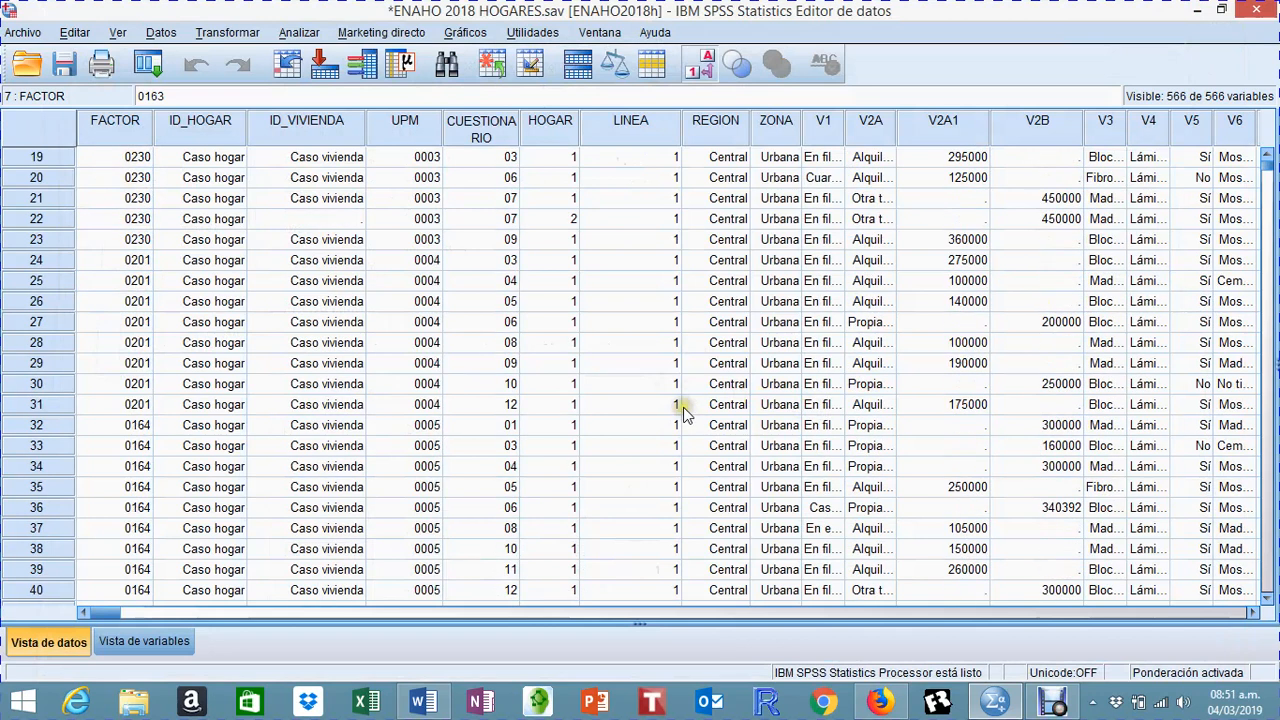
{"action": "scroll", "coordinate": [683, 414], "scroll_direction": "down", "scroll_amount": 4}
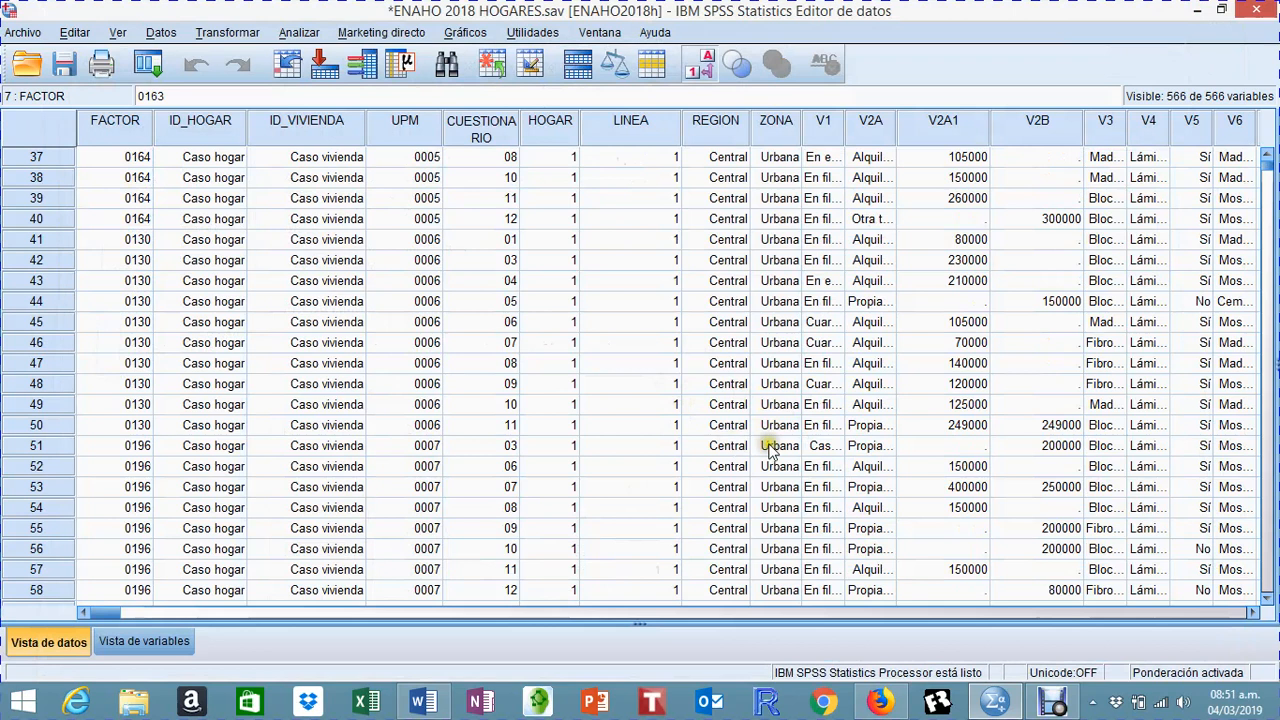
{"action": "scroll", "coordinate": [763, 445], "scroll_direction": "up", "scroll_amount": 2}
{"action": "scroll", "coordinate": [763, 445], "scroll_direction": "up", "scroll_amount": 10}
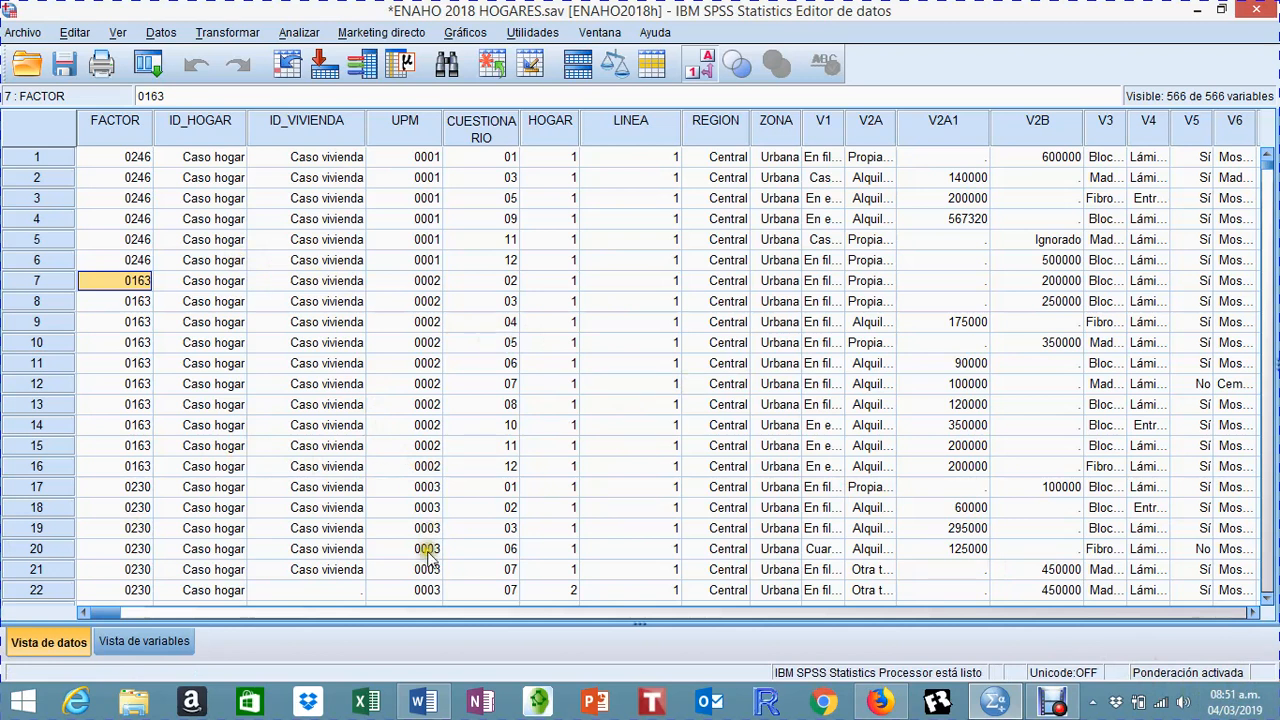
Step: Show the variable definitions of the household dataset and widen the Etiqueta column so that the variable labels are readable
{"action": "left_click", "coordinate": [158, 652]}
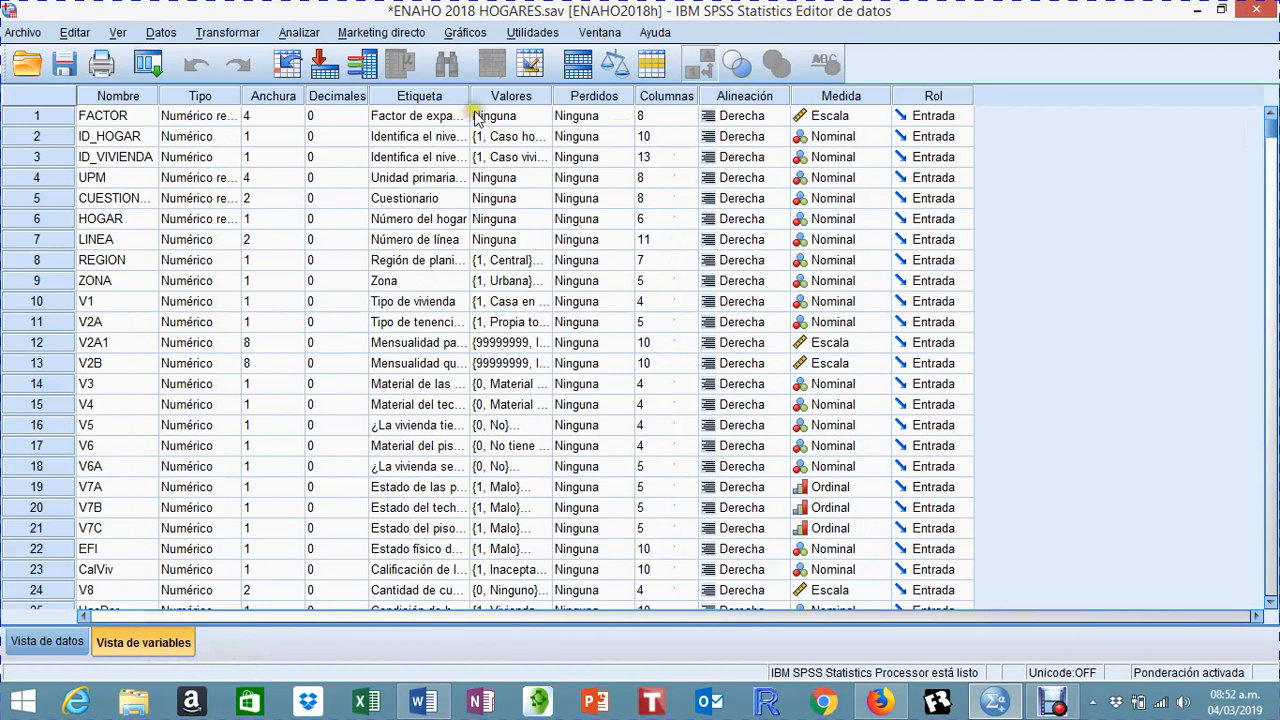
{"action": "left_click_drag", "start_coordinate": [472, 96], "coordinate": [603, 96]}
Step: Examine the final variables in the list, including the label of the filter variable filter_$
{"action": "scroll", "coordinate": [730, 301], "scroll_direction": "down", "scroll_amount": 4}
{"action": "scroll", "coordinate": [730, 301], "scroll_direction": "down", "scroll_amount": 16}
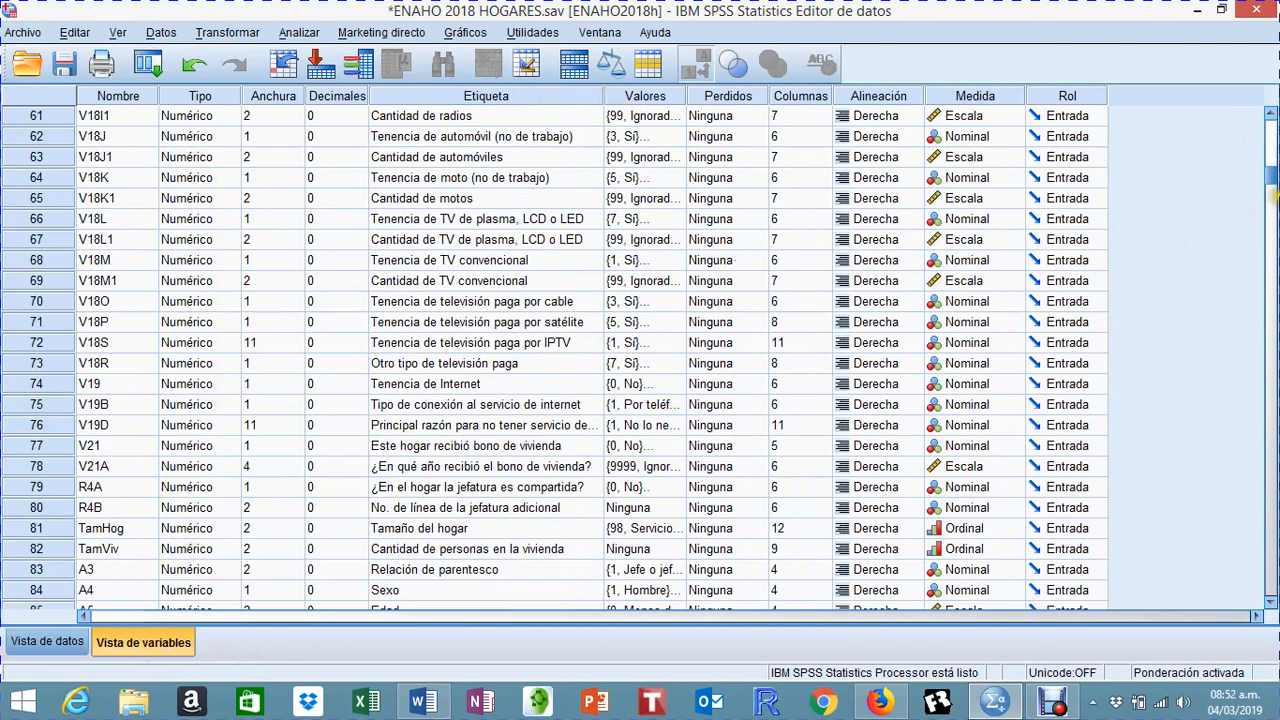
{"action": "left_click_drag", "start_coordinate": [1270, 185], "coordinate": [1257, 561]}
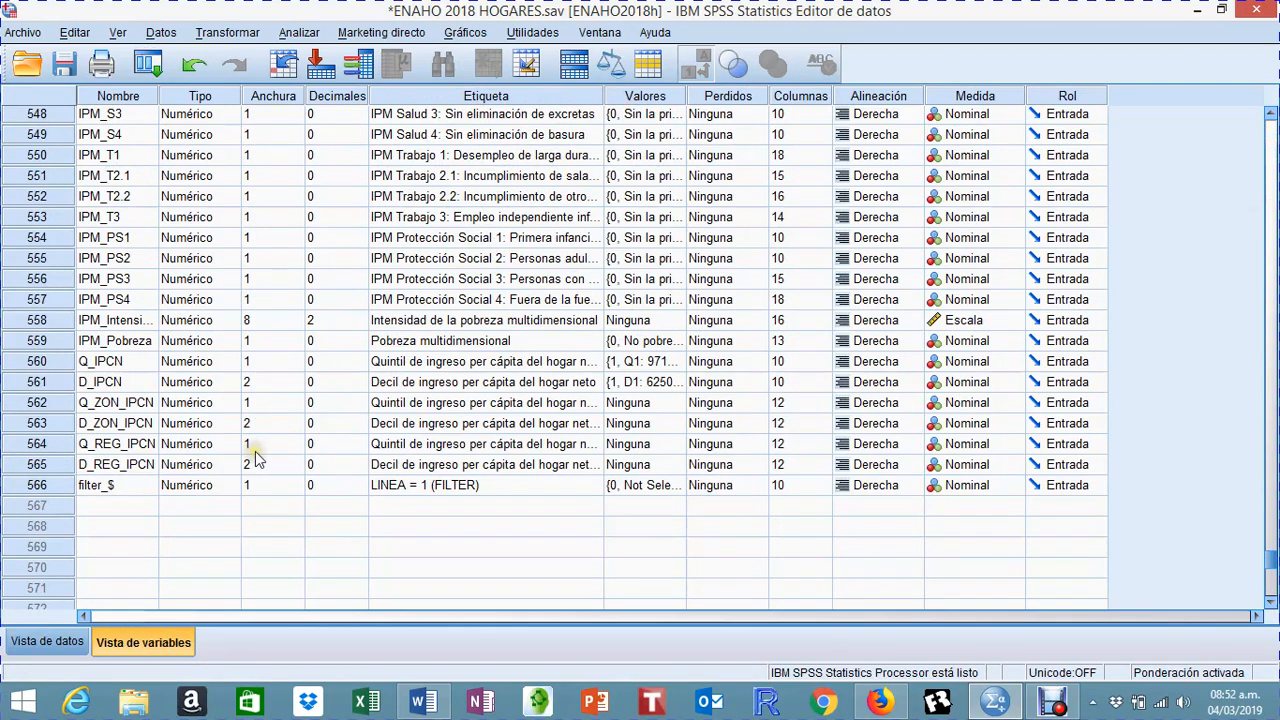
{"action": "scroll", "coordinate": [255, 452], "scroll_direction": "up", "scroll_amount": 1}
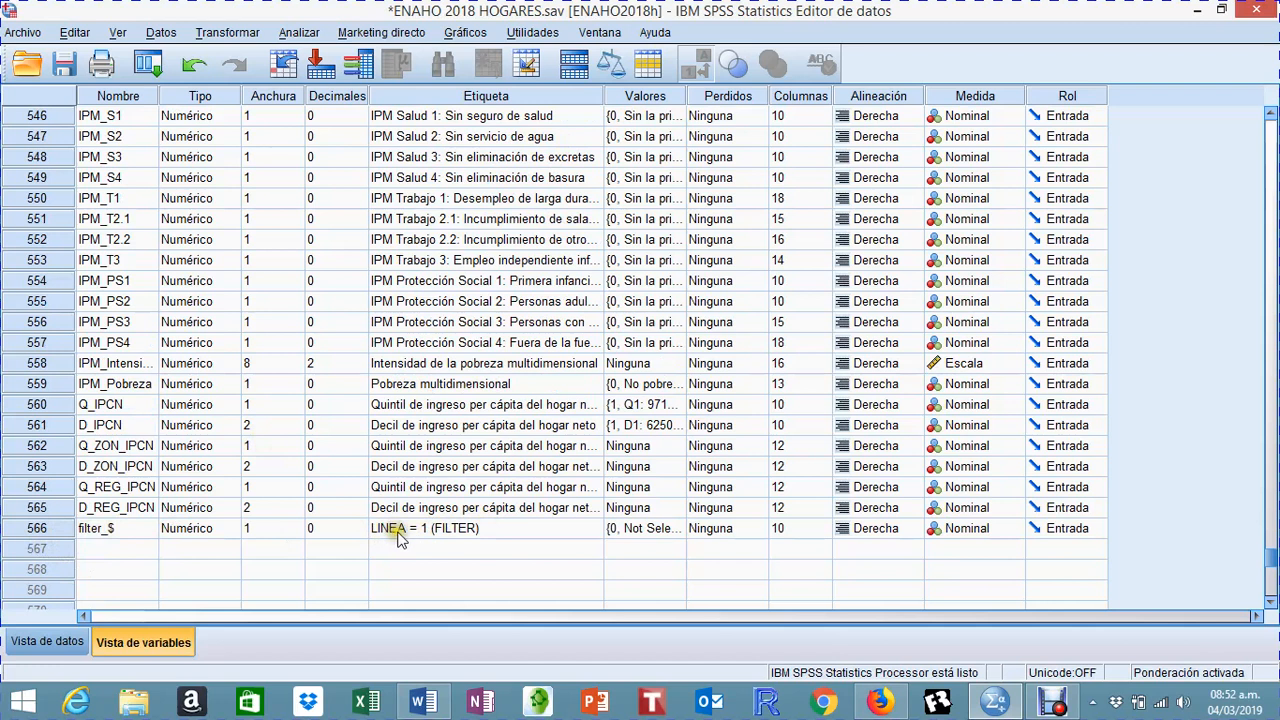
{"action": "left_click", "coordinate": [450, 530]}
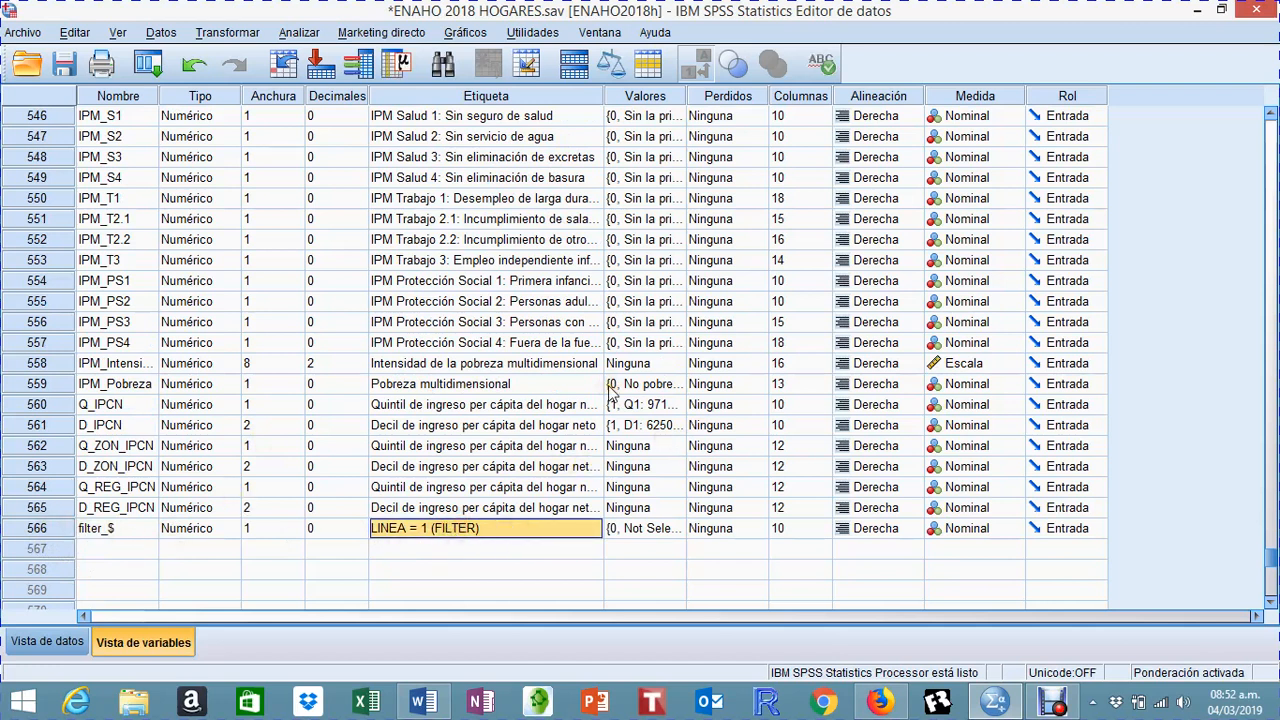
{"action": "scroll", "coordinate": [610, 390], "scroll_direction": "up", "scroll_amount": 17}
{"action": "scroll", "coordinate": [610, 390], "scroll_direction": "up", "scroll_amount": 3}
{"action": "scroll", "coordinate": [820, 520], "scroll_direction": "down", "scroll_amount": 10}
{"action": "scroll", "coordinate": [675, 445], "scroll_direction": "down", "scroll_amount": 13}
{"action": "scroll", "coordinate": [749, 428], "scroll_direction": "up", "scroll_amount": 2}
{"action": "scroll", "coordinate": [830, 474], "scroll_direction": "up", "scroll_amount": 5}
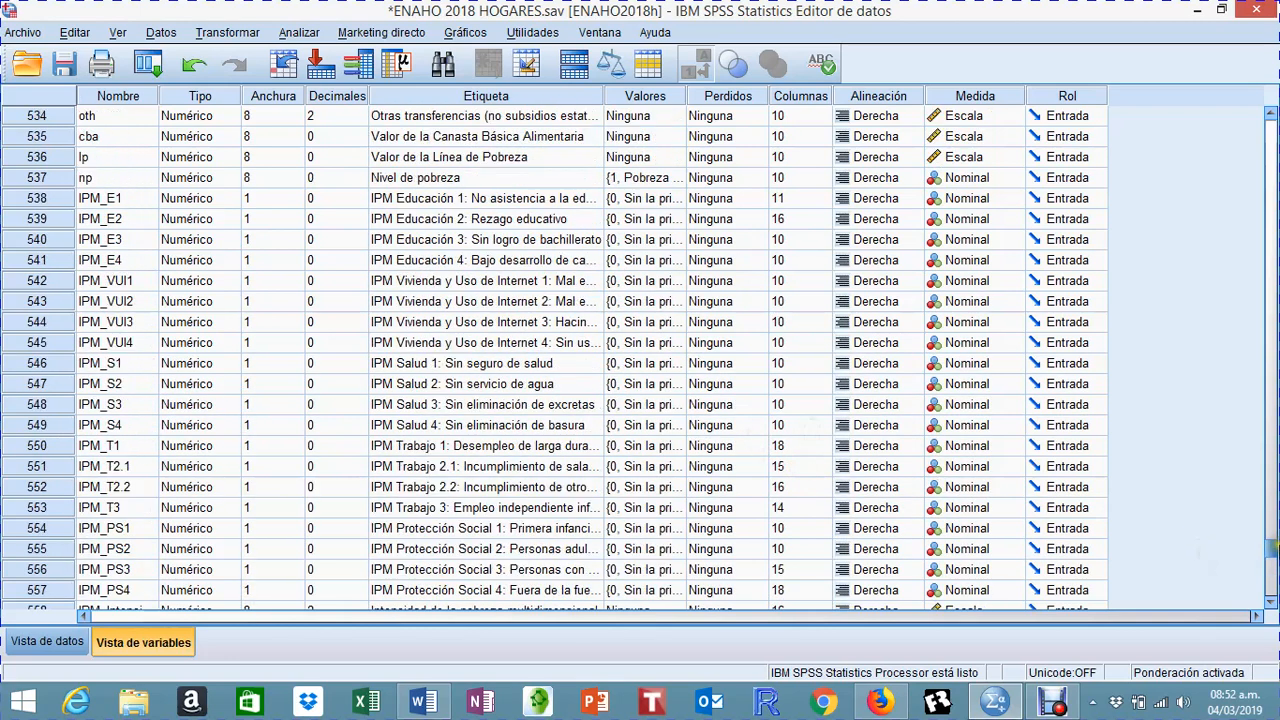
Step: Skim the variable labels from FACTOR through the housing, personal, employment and unpaid-work variables, and return to the beginning of the list
{"action": "left_click_drag", "start_coordinate": [1273, 548], "coordinate": [1273, 120]}
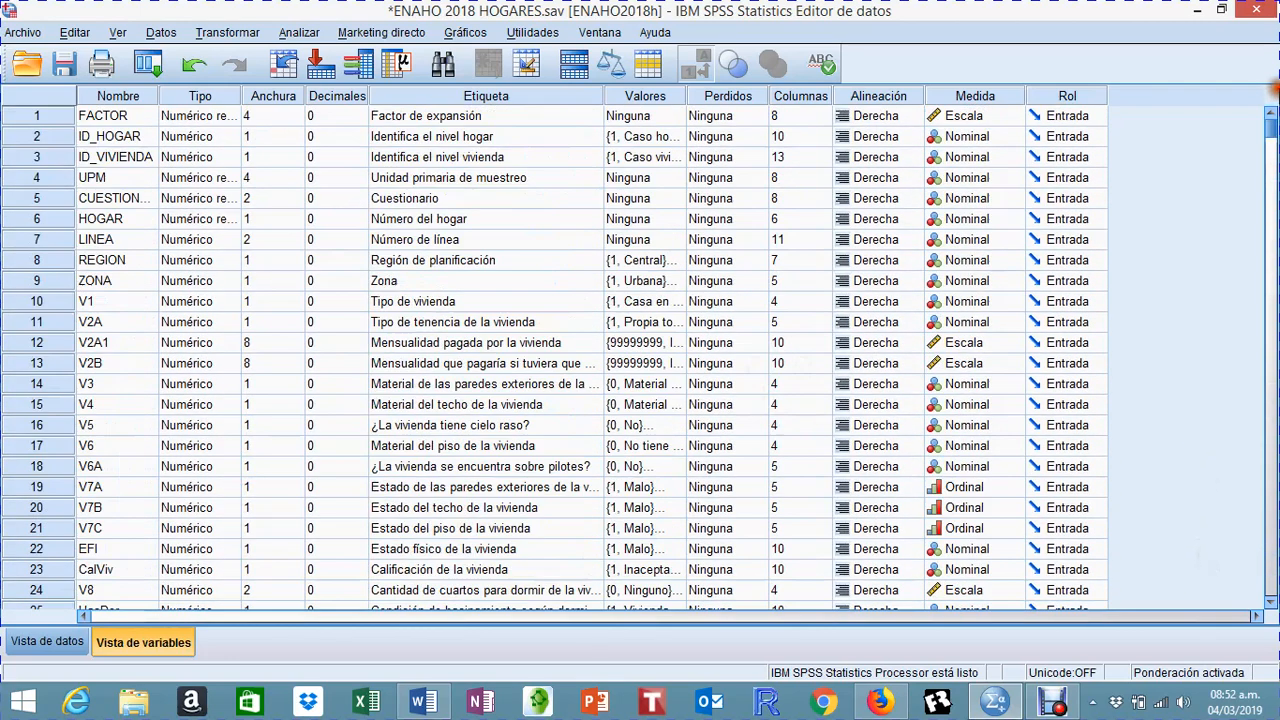
{"action": "scroll", "coordinate": [552, 362], "scroll_direction": "down", "scroll_amount": 20}
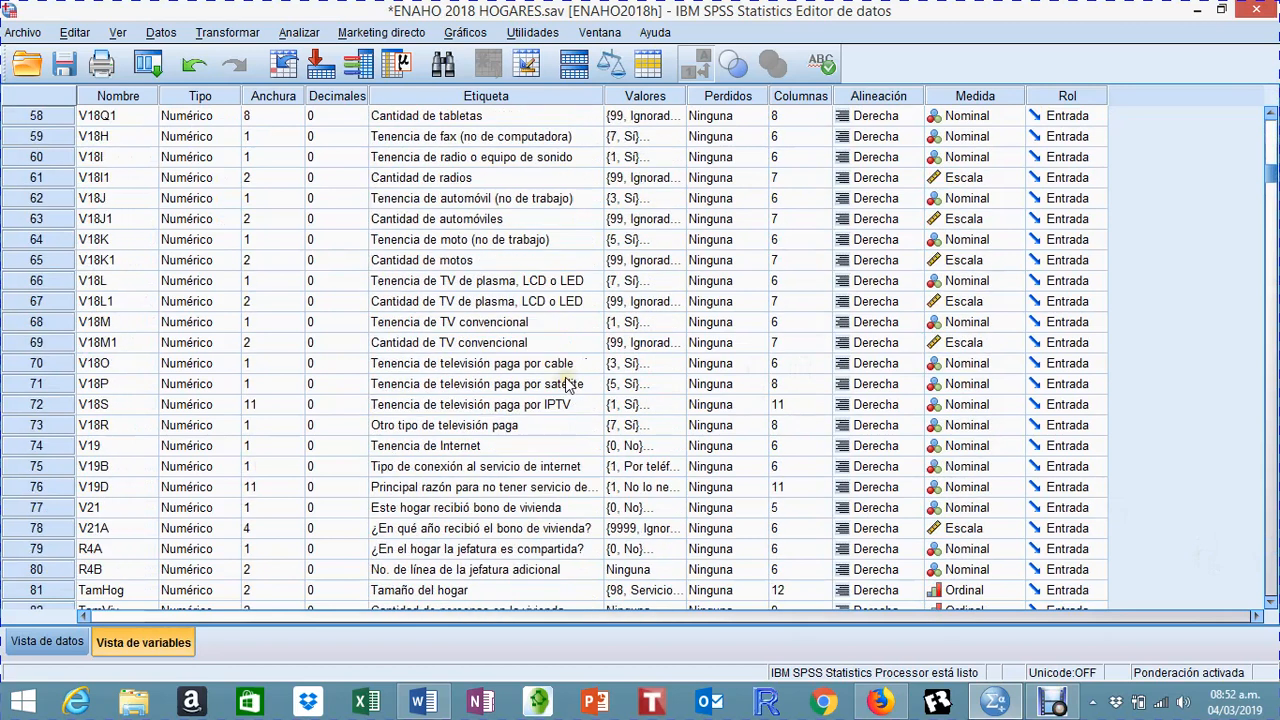
{"action": "scroll", "coordinate": [566, 385], "scroll_direction": "up", "scroll_amount": 9}
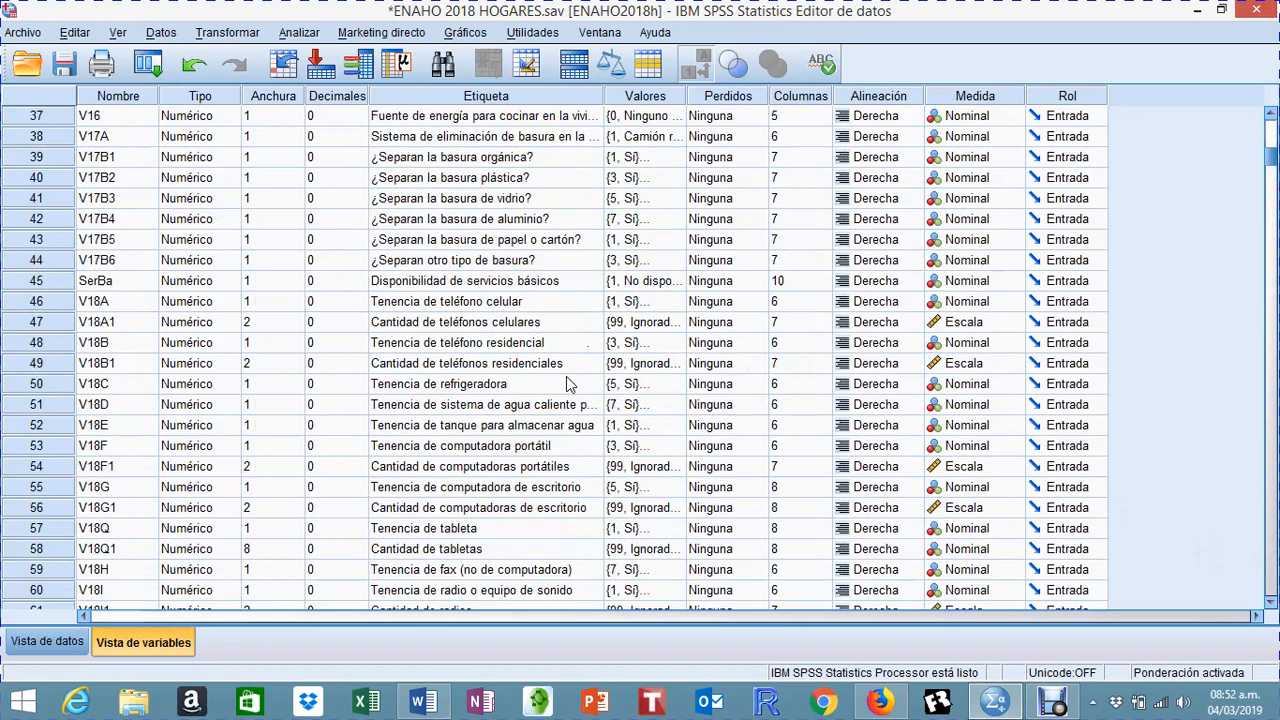
{"action": "scroll", "coordinate": [516, 363], "scroll_direction": "down", "scroll_amount": 19}
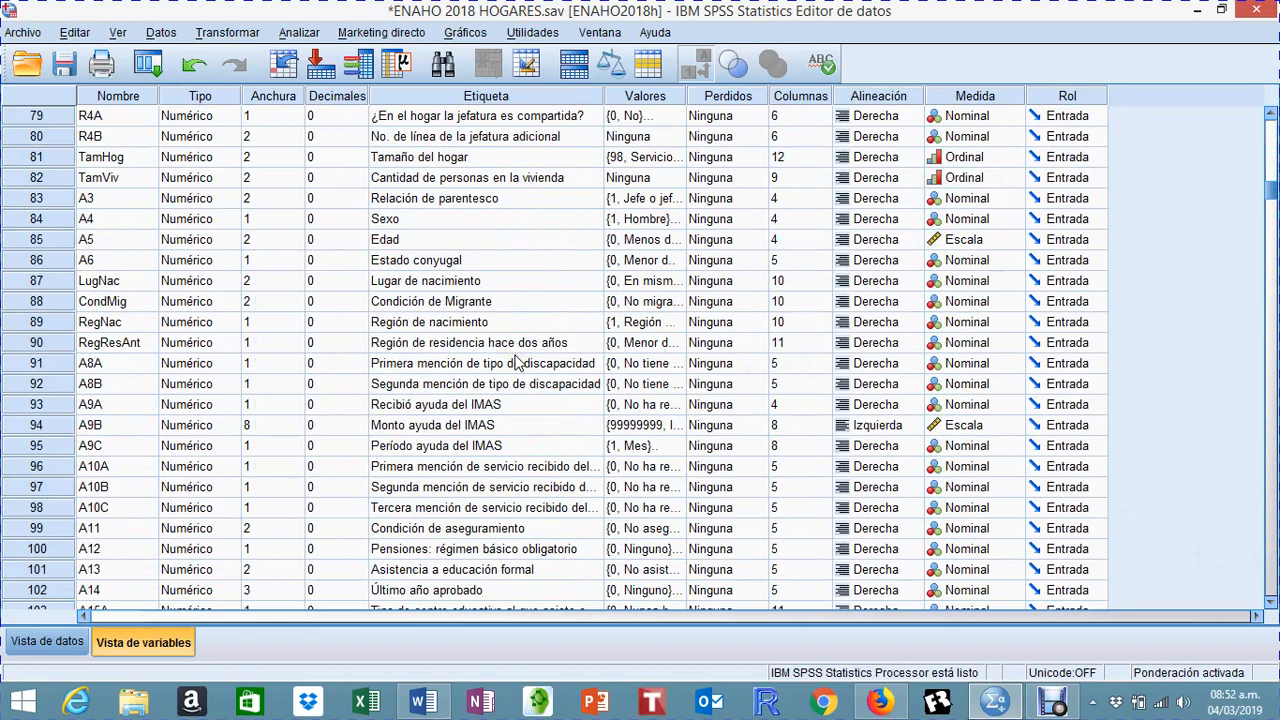
{"action": "scroll", "coordinate": [516, 363], "scroll_direction": "down", "scroll_amount": 20}
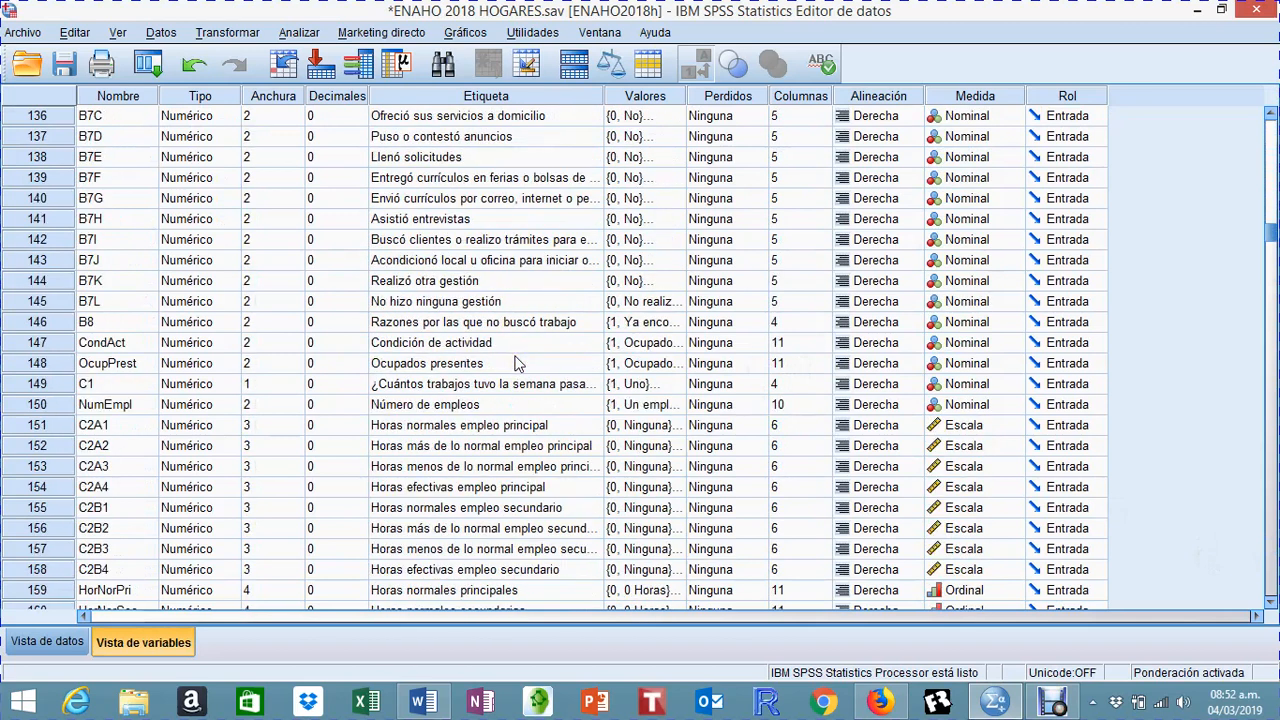
{"action": "scroll", "coordinate": [516, 363], "scroll_direction": "down", "scroll_amount": 19}
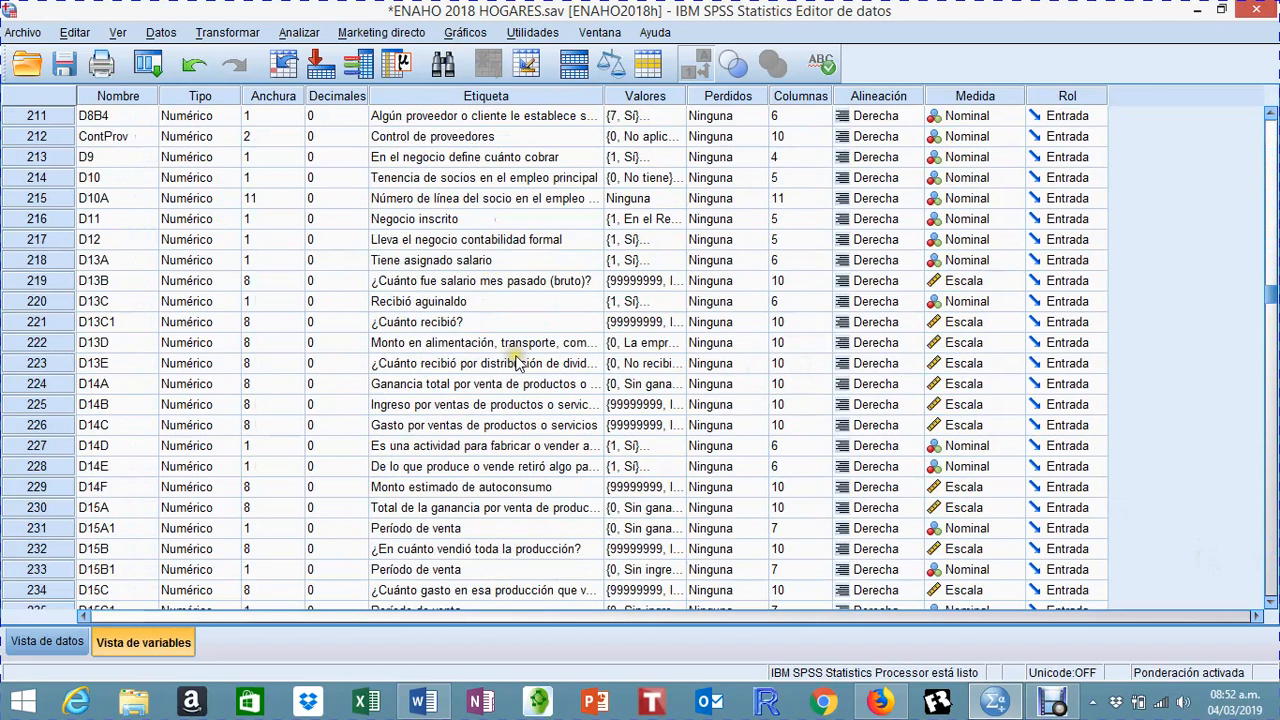
{"action": "scroll", "coordinate": [518, 363], "scroll_direction": "down", "scroll_amount": 15}
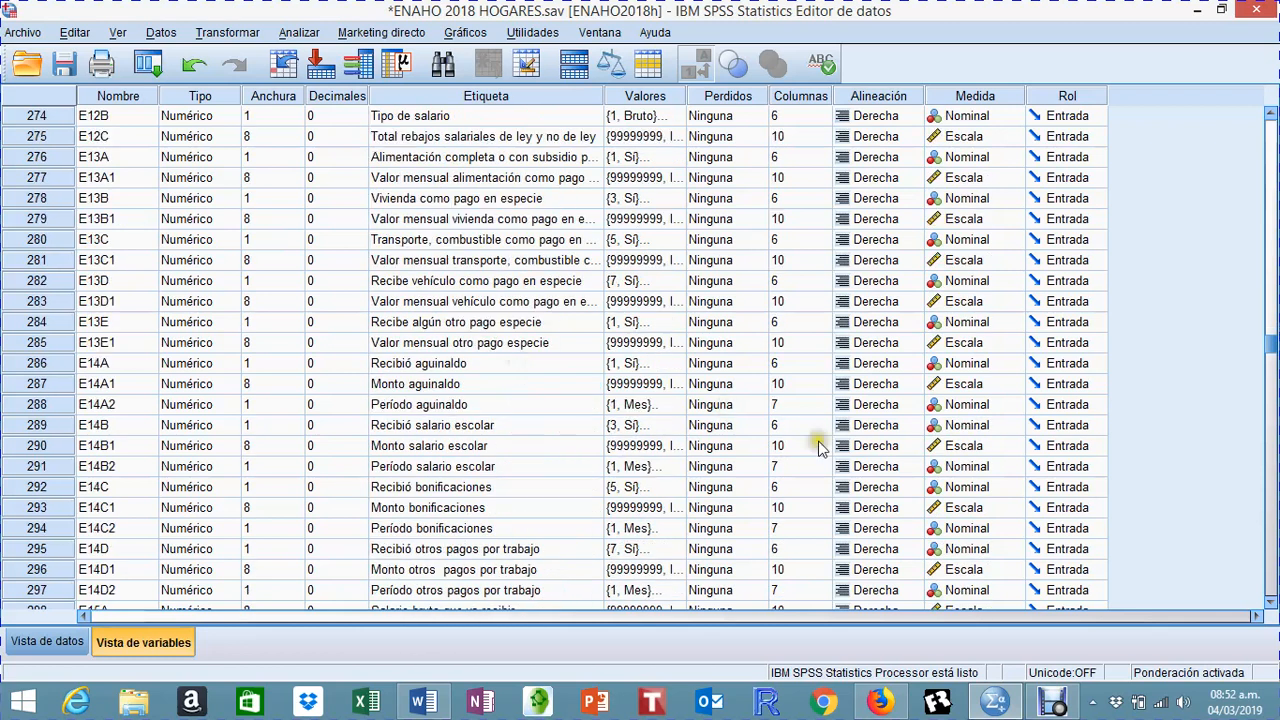
{"action": "scroll", "coordinate": [518, 487], "scroll_direction": "down", "scroll_amount": 19}
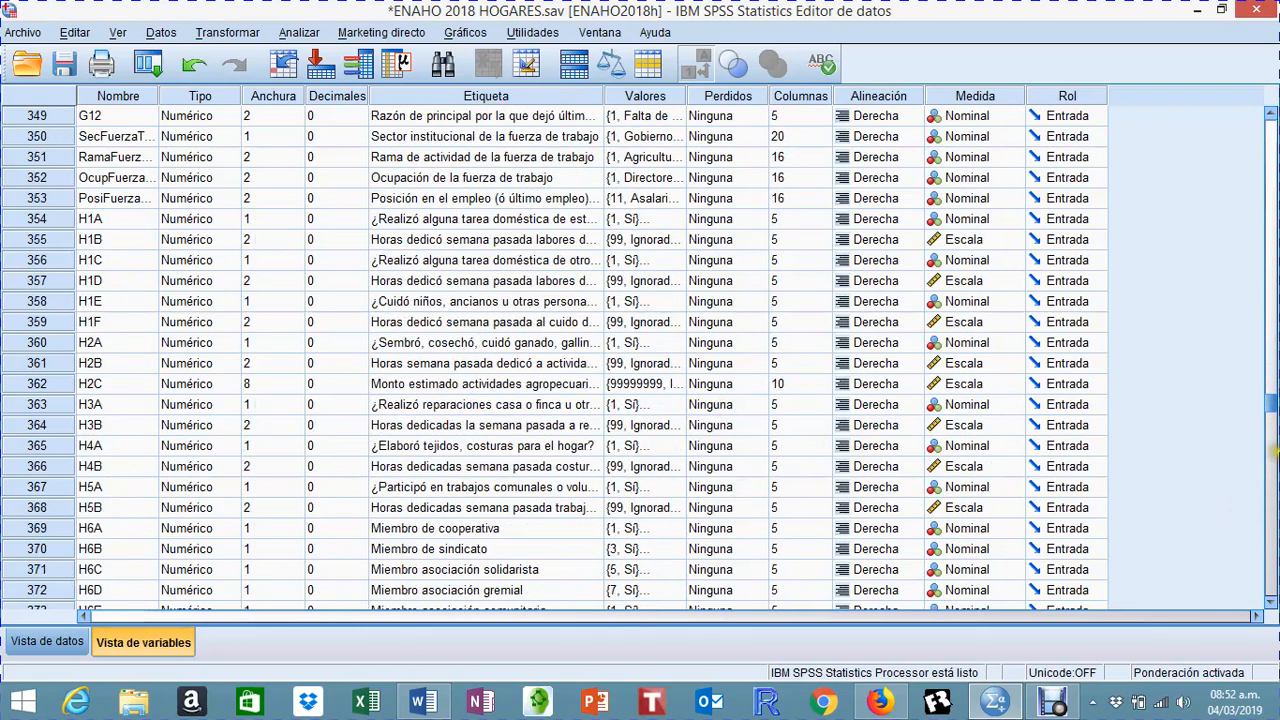
{"action": "left_click_drag", "start_coordinate": [1270, 402], "coordinate": [1270, 114]}
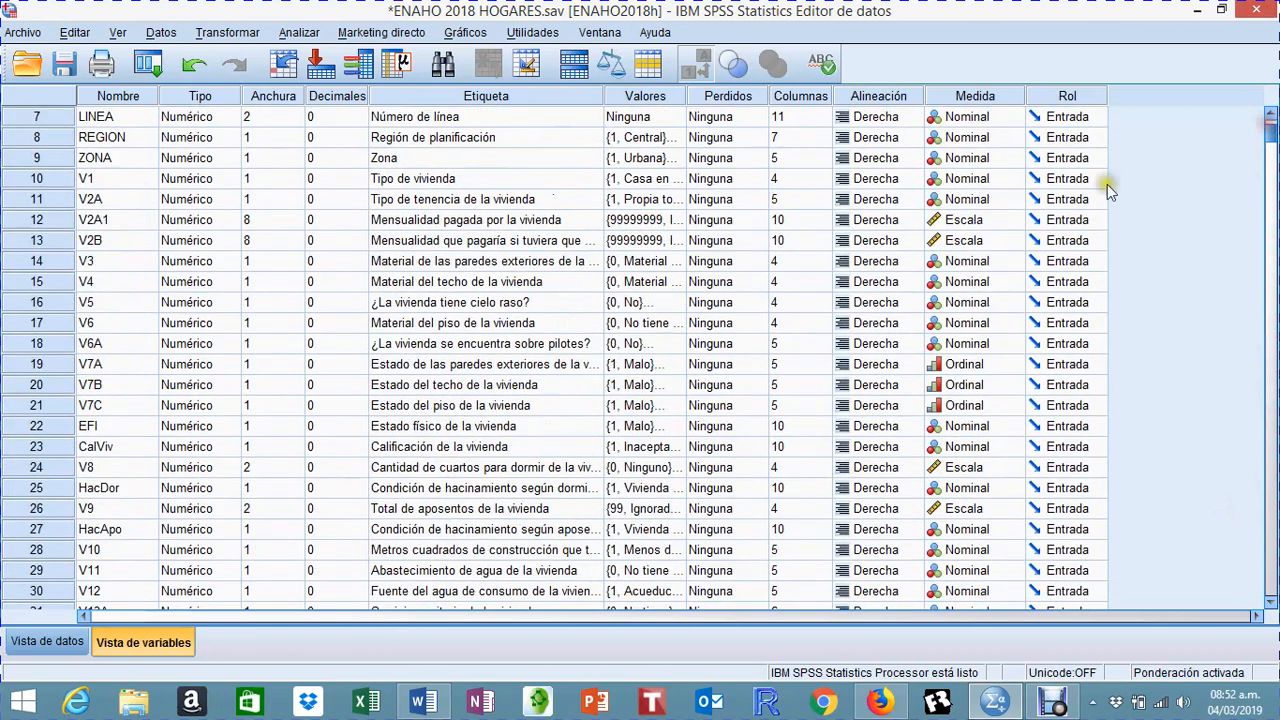
Step: Review the variable labels from the dwelling characteristics through the education, business and secondary-employment variables to the income and transfer variables
{"action": "left_click", "coordinate": [840, 308]}
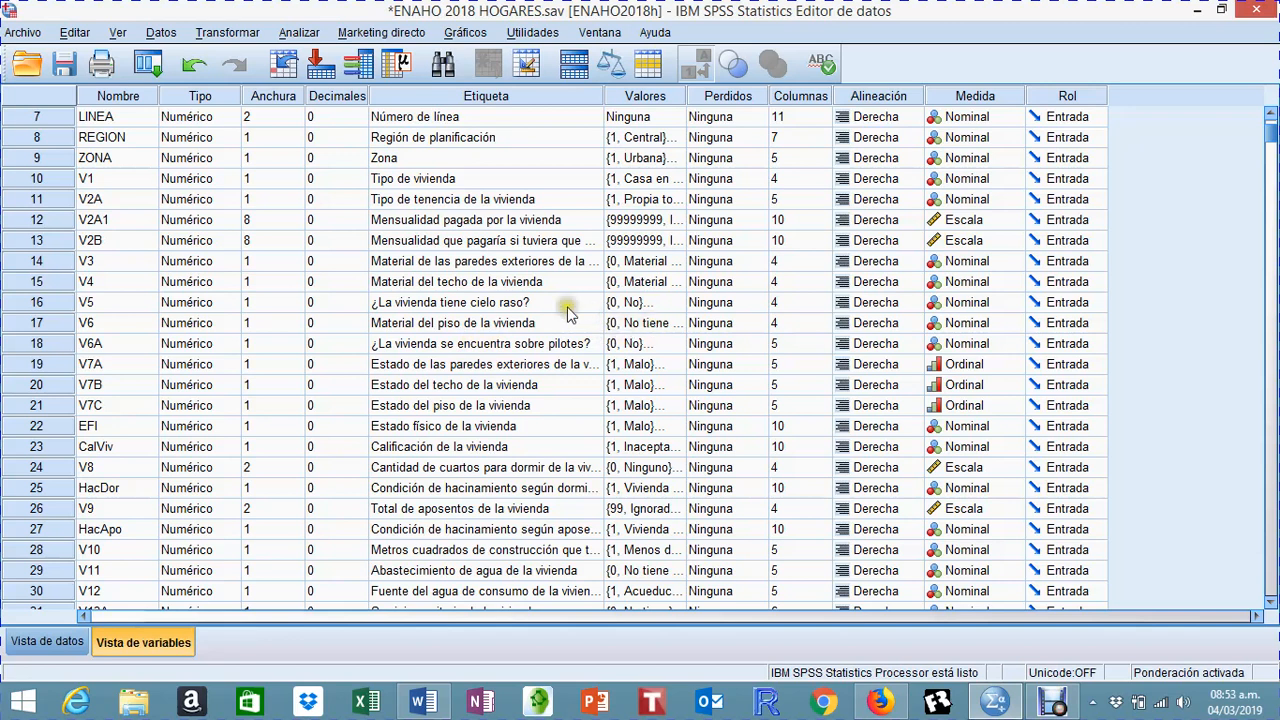
{"action": "scroll", "coordinate": [530, 266], "scroll_direction": "down", "scroll_amount": 20}
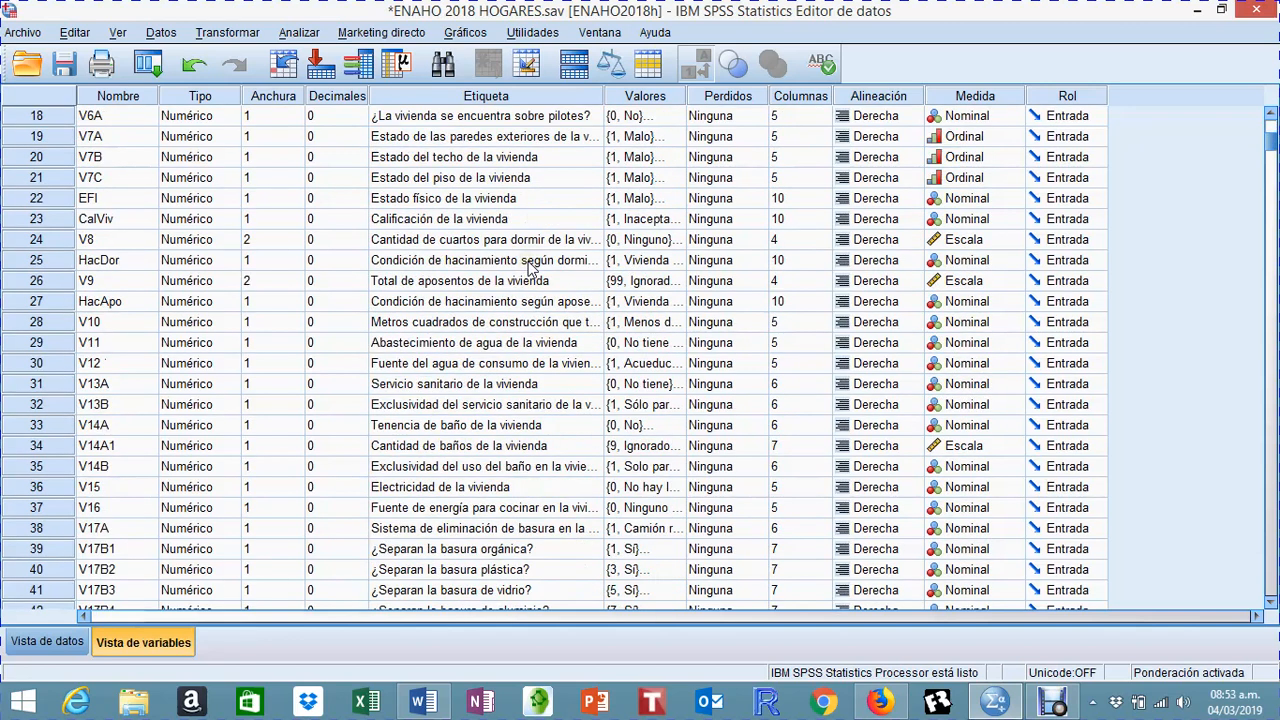
{"action": "scroll", "coordinate": [530, 270], "scroll_direction": "down", "scroll_amount": 11}
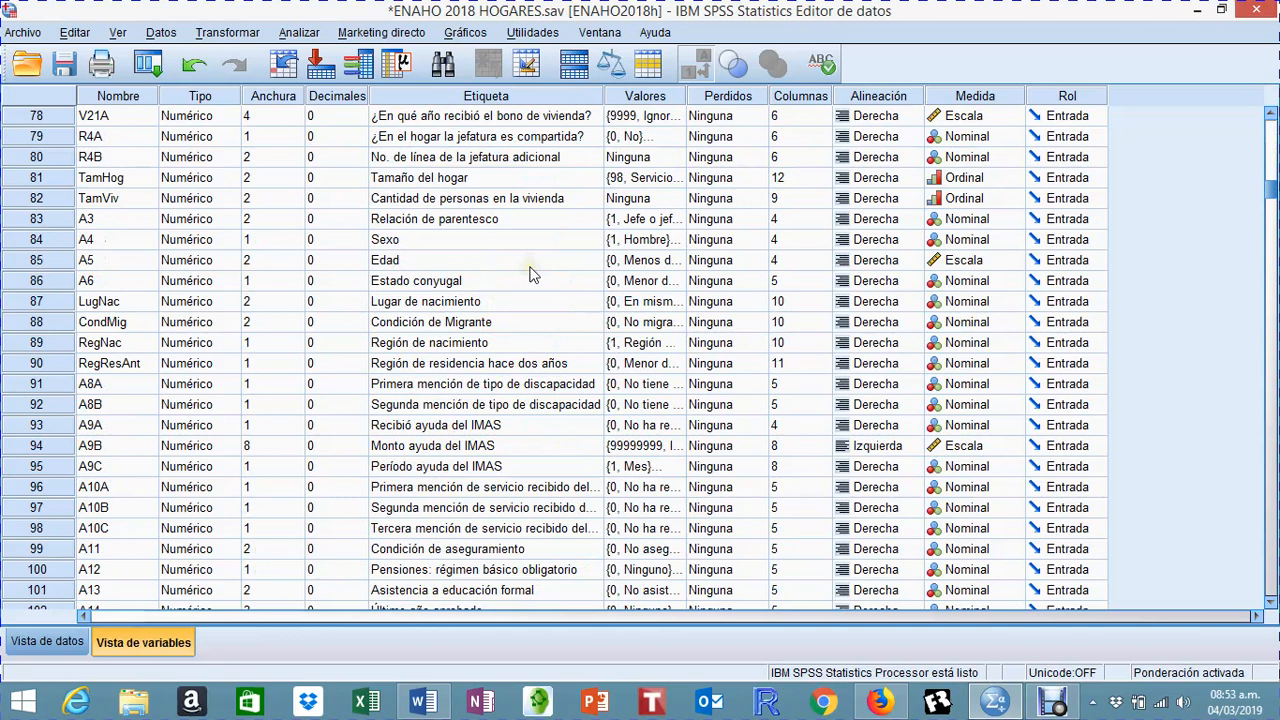
{"action": "scroll", "coordinate": [530, 275], "scroll_direction": "down", "scroll_amount": 20}
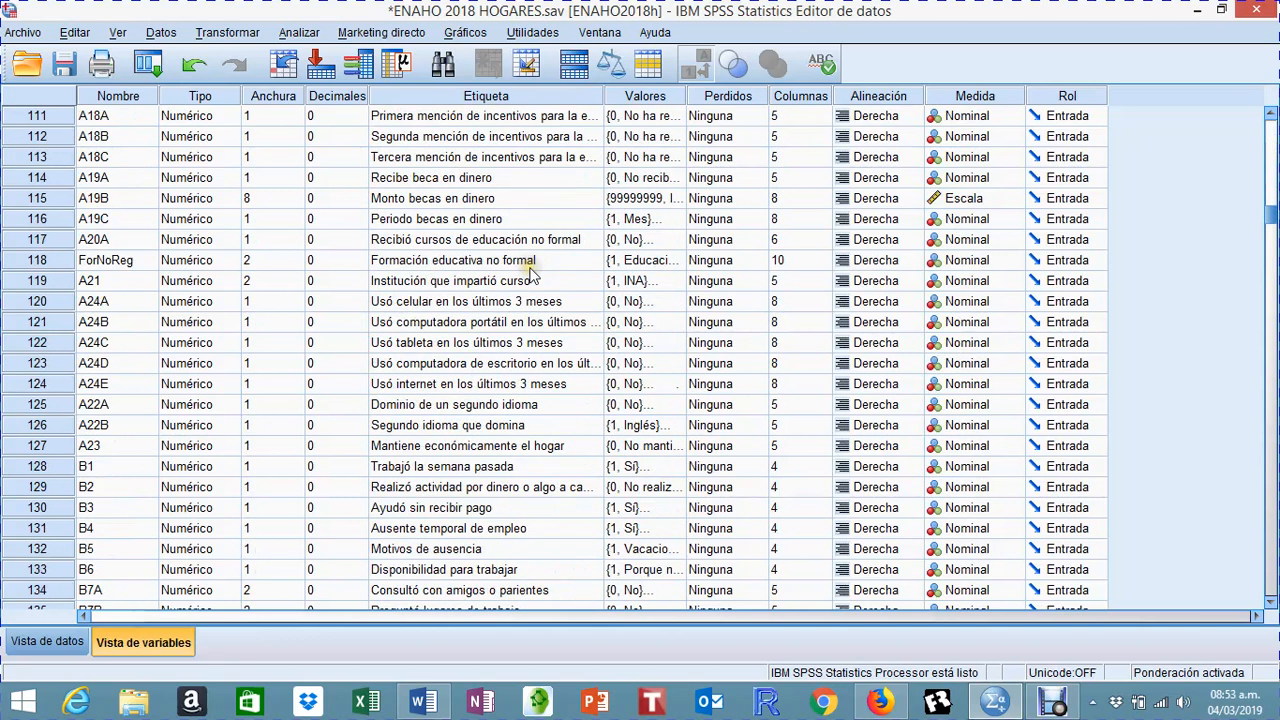
{"action": "scroll", "coordinate": [538, 495], "scroll_direction": "down", "scroll_amount": 20}
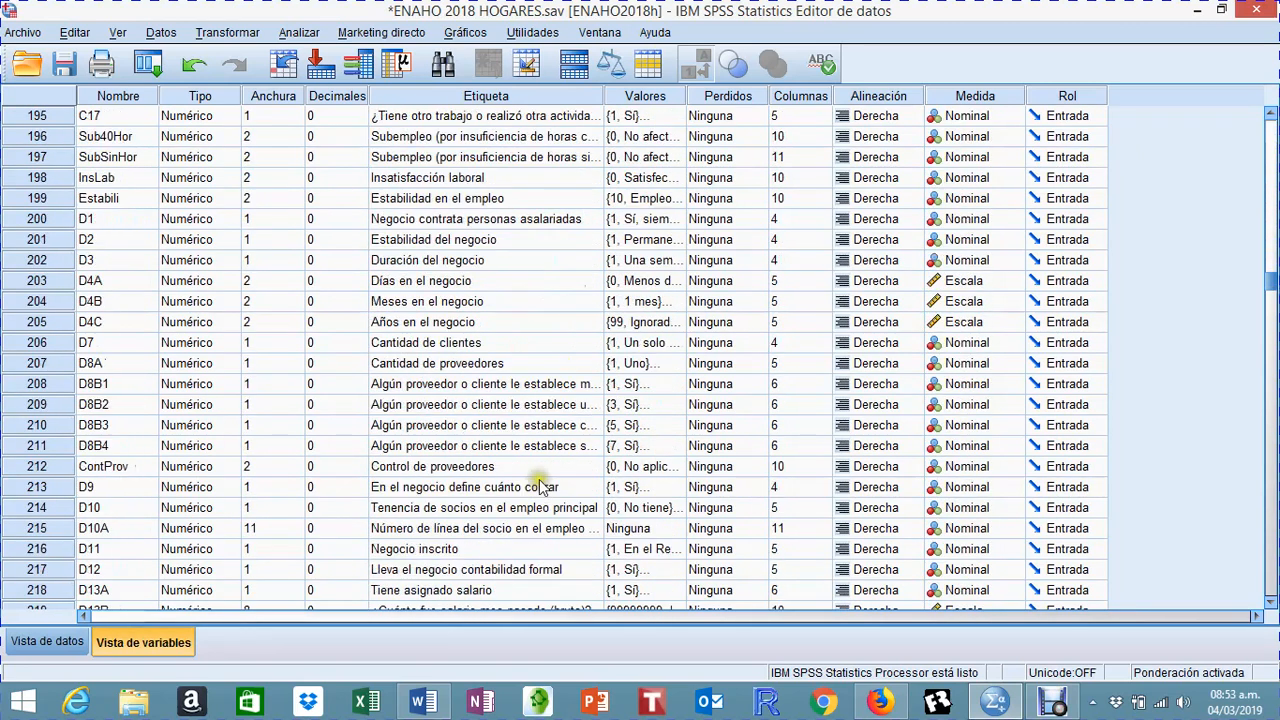
{"action": "scroll", "coordinate": [540, 484], "scroll_direction": "down", "scroll_amount": 20}
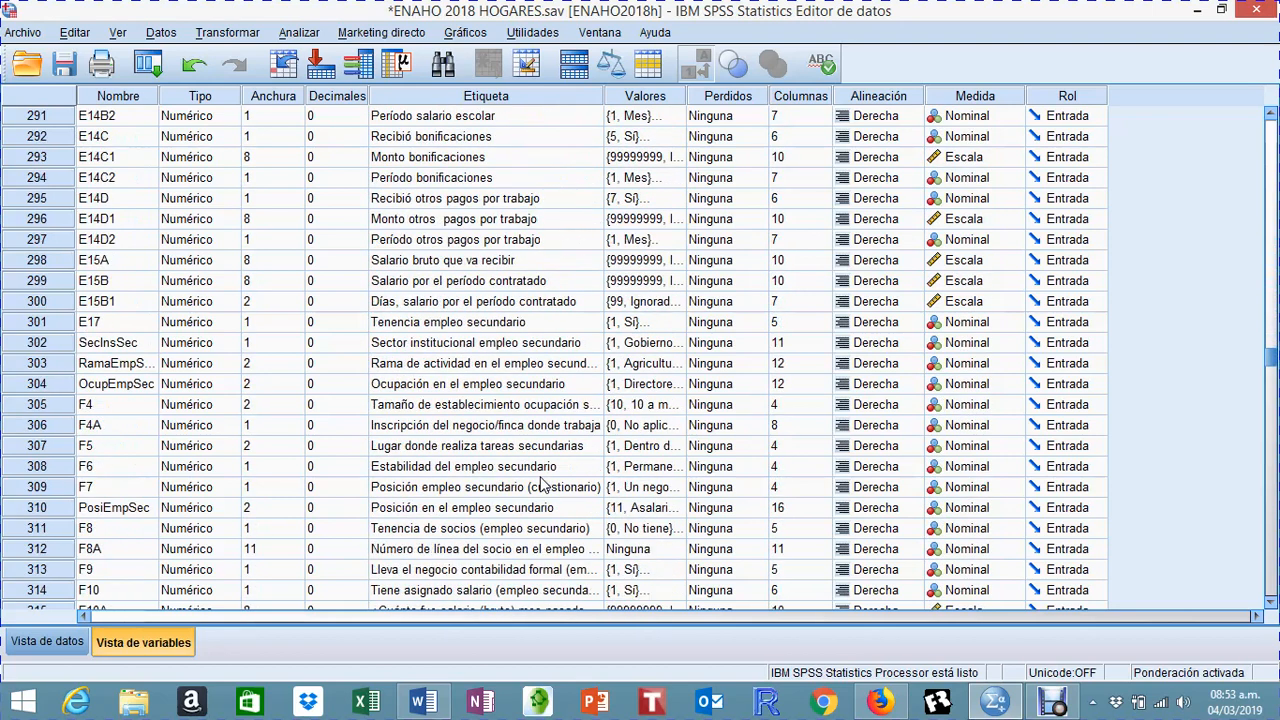
{"action": "scroll", "coordinate": [700, 512], "scroll_direction": "down", "scroll_amount": 20}
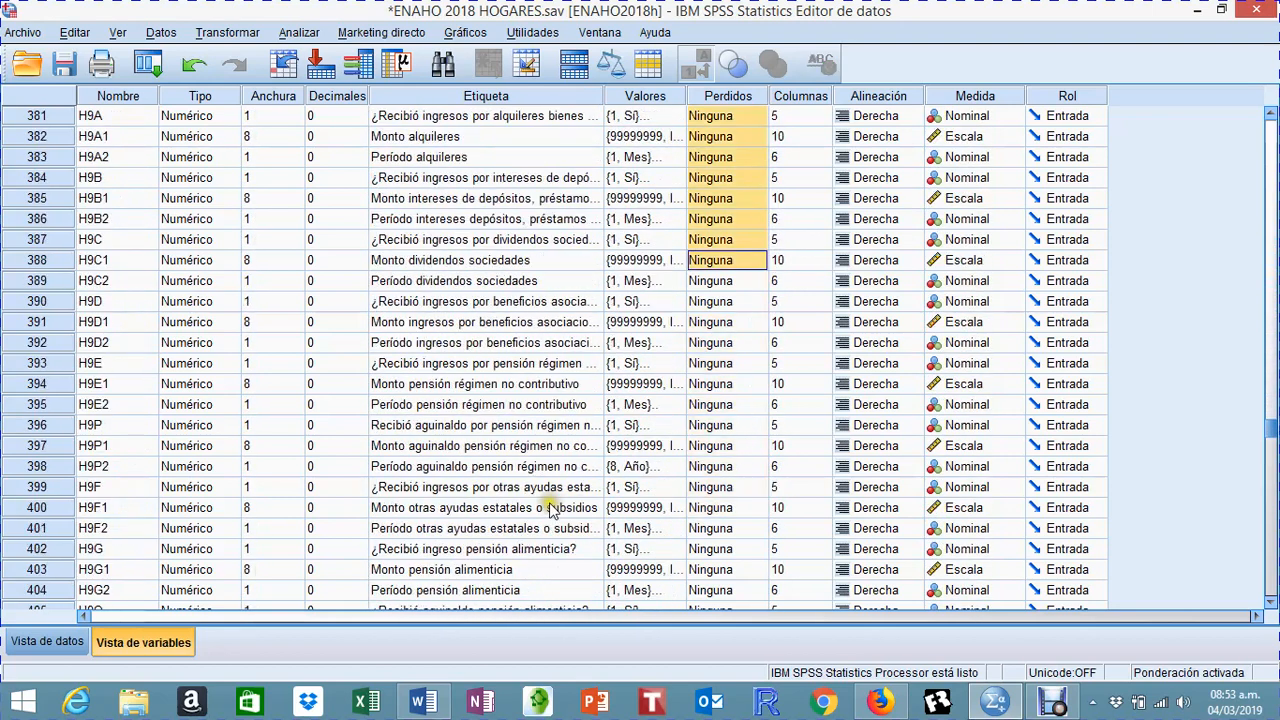
{"action": "scroll", "coordinate": [472, 492], "scroll_direction": "down", "scroll_amount": 12}
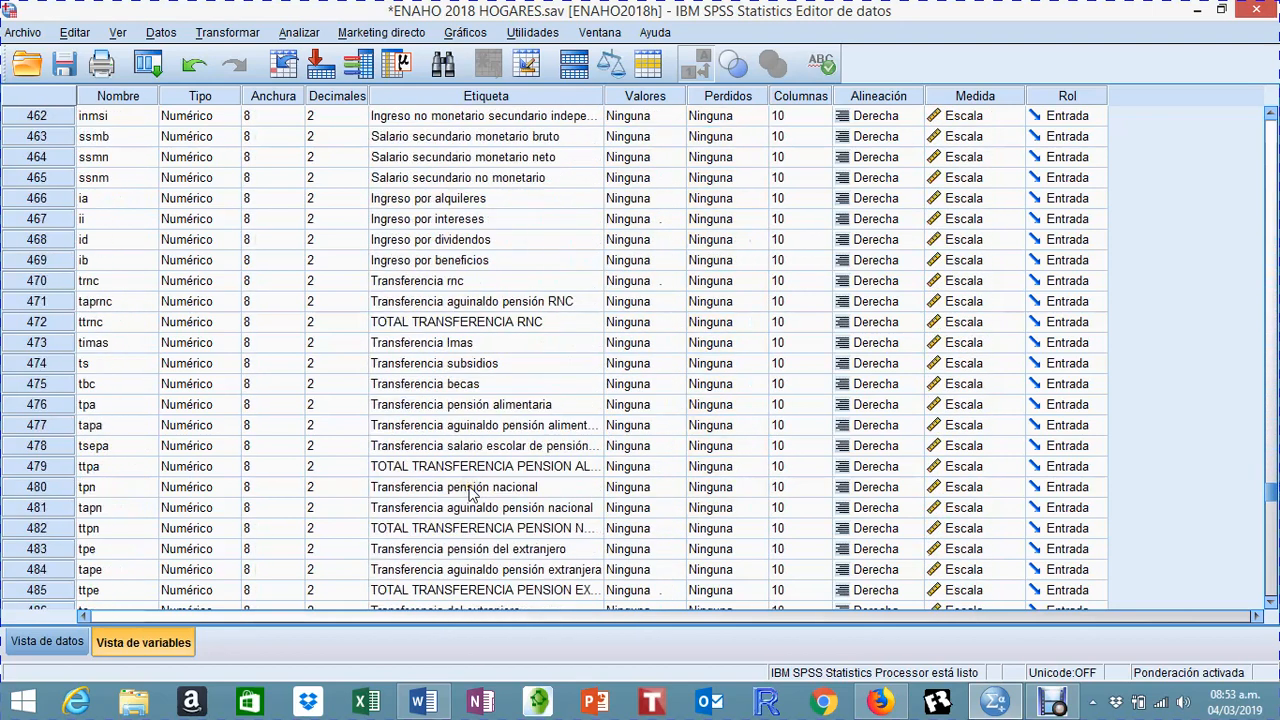
Step: Examine the poverty level, multidimensional poverty (IPM) and per capita income quintile and decile variables near the end of the list
{"action": "left_click_drag", "start_coordinate": [1268, 522], "coordinate": [1268, 561]}
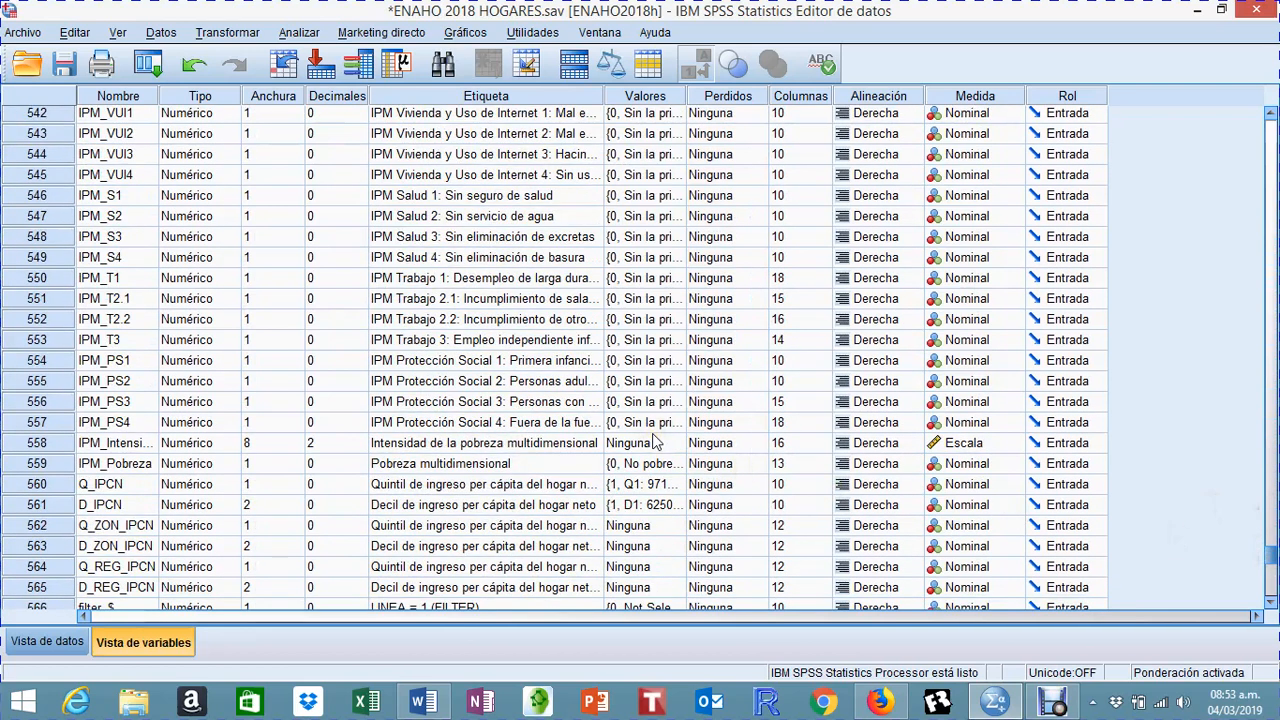
{"action": "scroll", "coordinate": [652, 432], "scroll_direction": "up", "scroll_amount": 1}
{"action": "scroll", "coordinate": [543, 443], "scroll_direction": "up", "scroll_amount": 2}
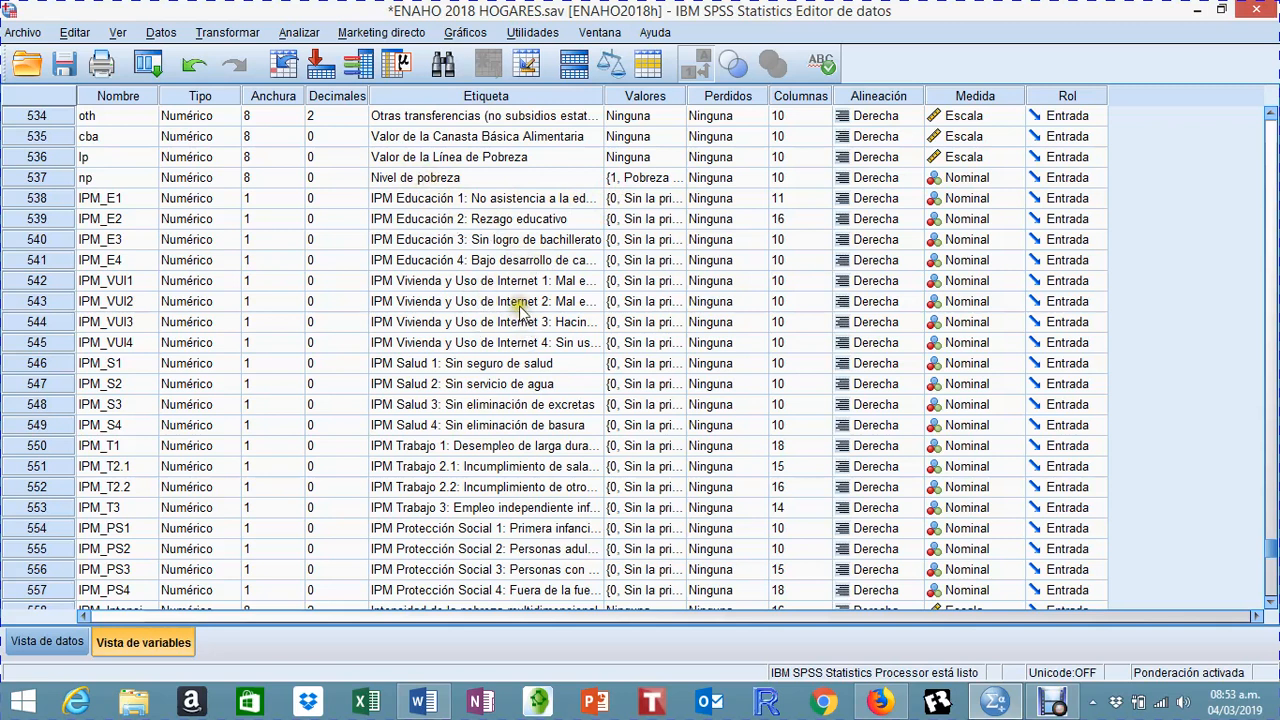
{"action": "scroll", "coordinate": [520, 320], "scroll_direction": "down", "scroll_amount": 3}
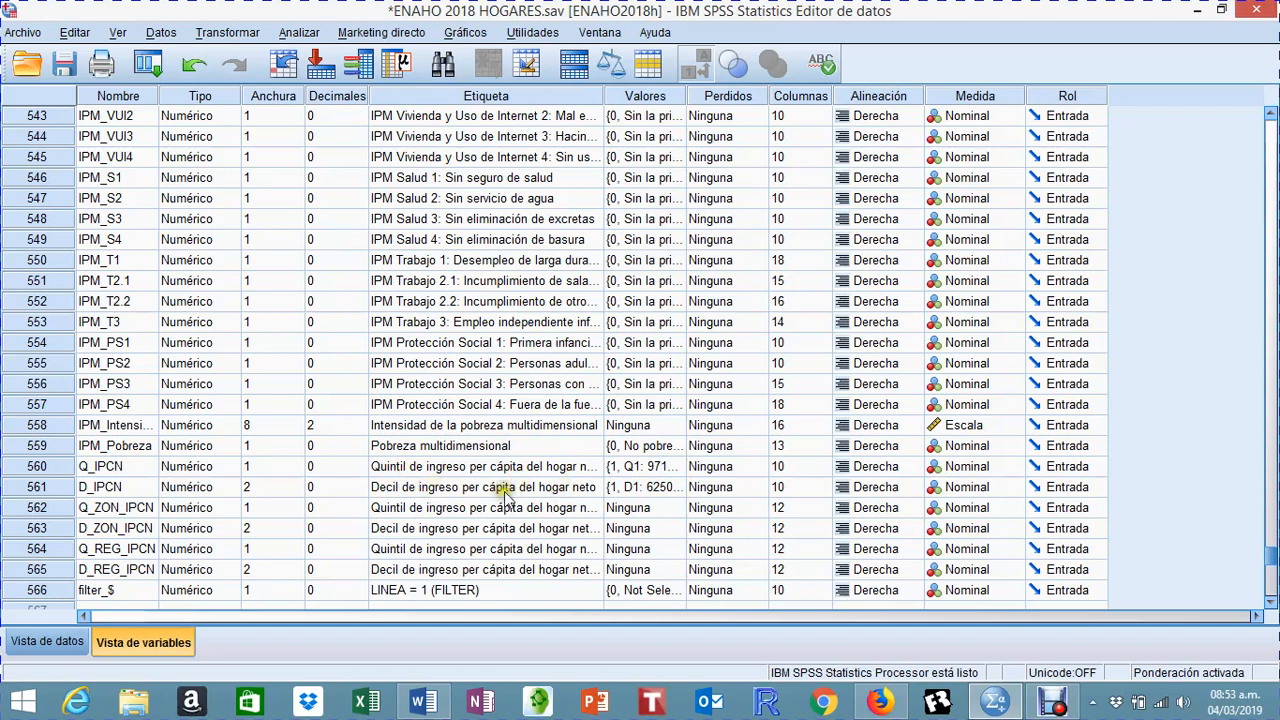
{"action": "scroll", "coordinate": [955, 497], "scroll_direction": "up", "scroll_amount": 2}
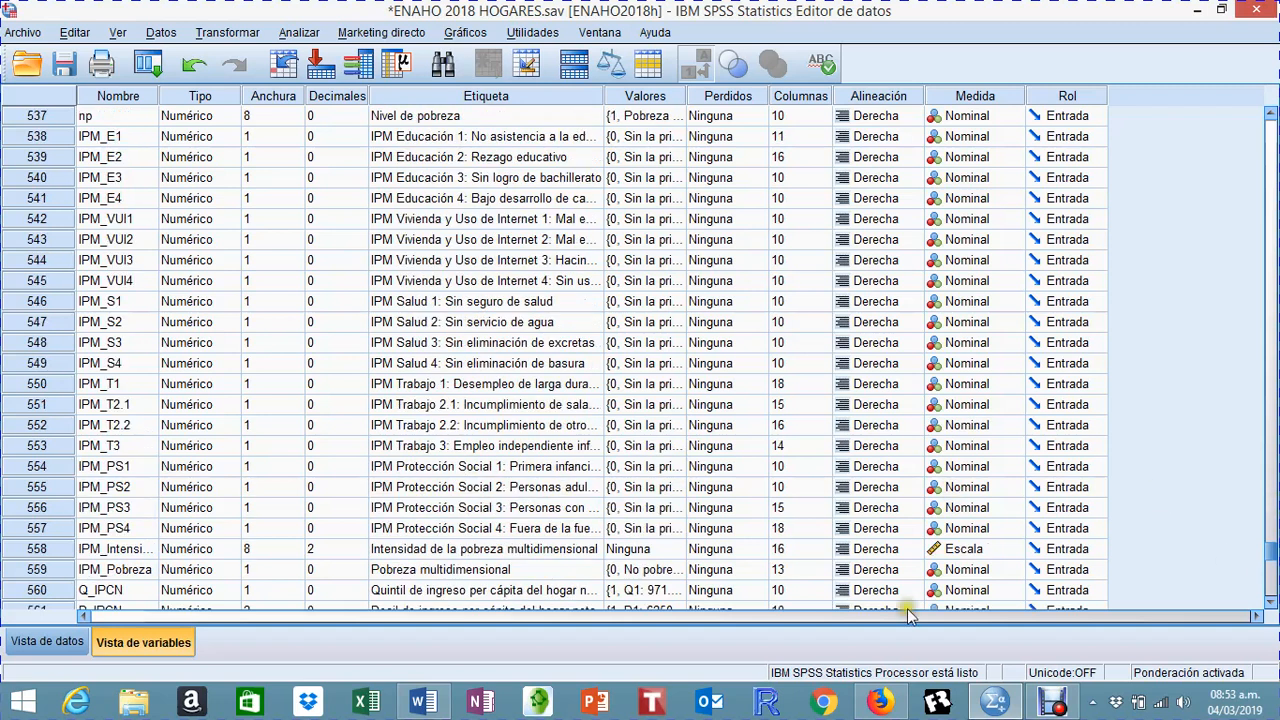
Step: Look at the household cases in the data view, and return to the beginning of the variable list at FACTOR
{"action": "left_click", "coordinate": [50, 642]}
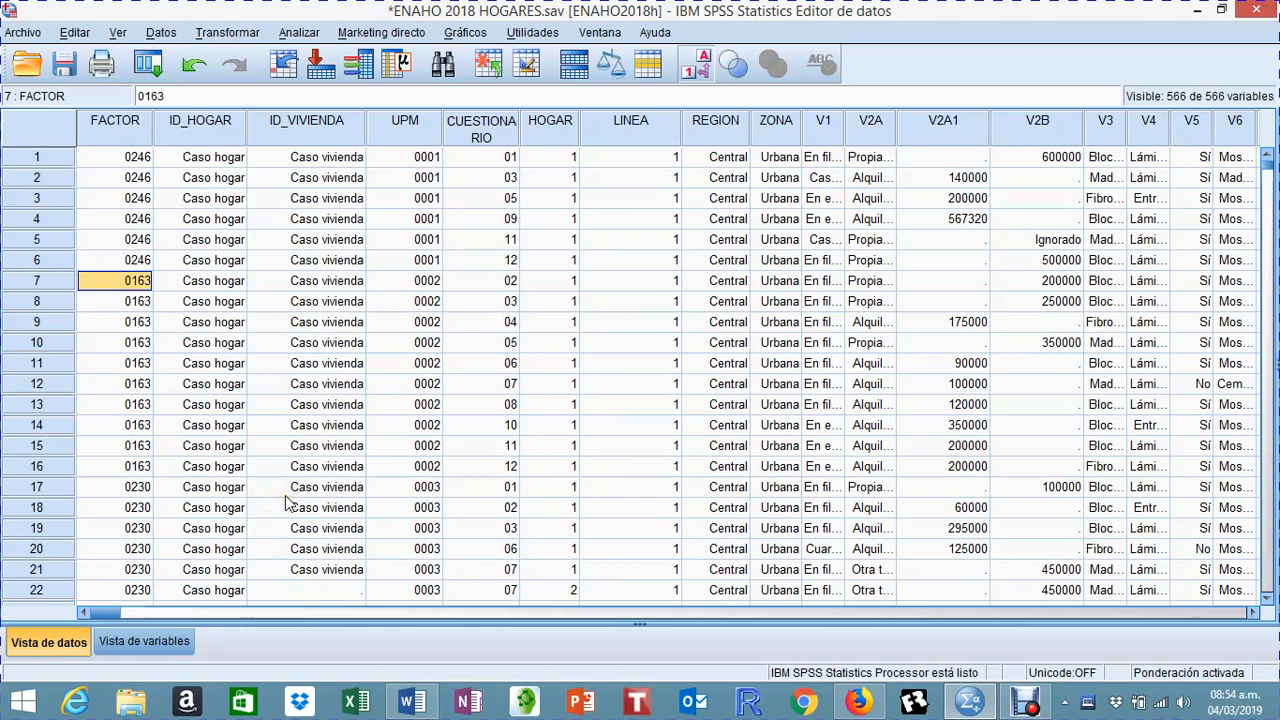
{"action": "left_click", "coordinate": [142, 640]}
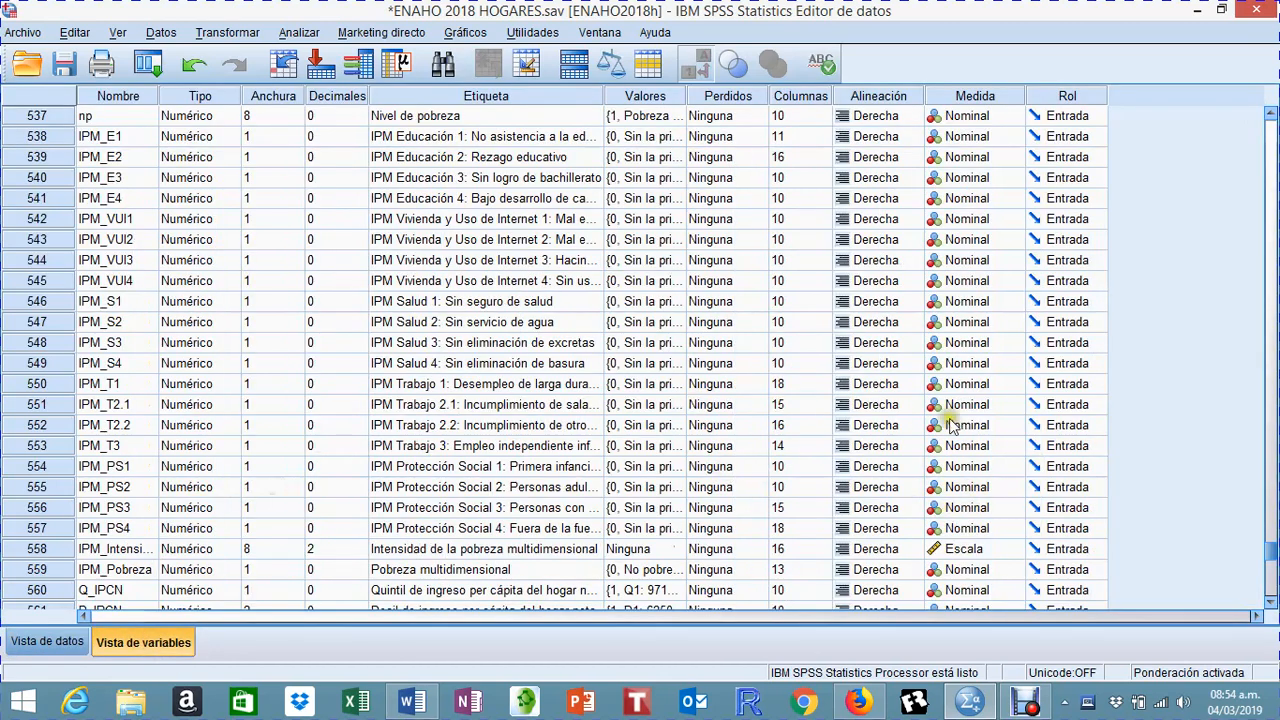
{"action": "scroll", "coordinate": [955, 420], "scroll_direction": "down", "scroll_amount": 4}
{"action": "scroll", "coordinate": [970, 405], "scroll_direction": "up", "scroll_amount": 8}
{"action": "scroll", "coordinate": [975, 400], "scroll_direction": "up", "scroll_amount": 8}
{"action": "left_click_drag", "start_coordinate": [1268, 525], "coordinate": [1266, 121]}
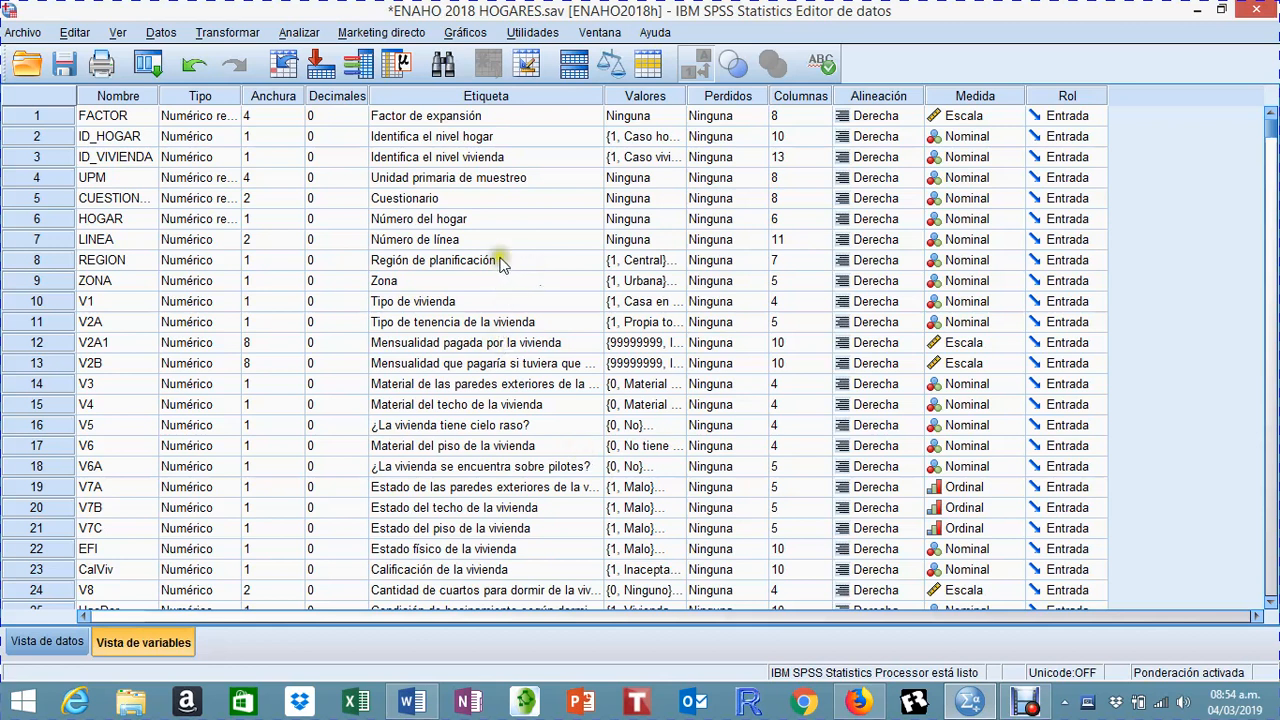
Step: Check the label and measurement level of REGION, and the label of ZONA
{"action": "left_click", "coordinate": [427, 262]}
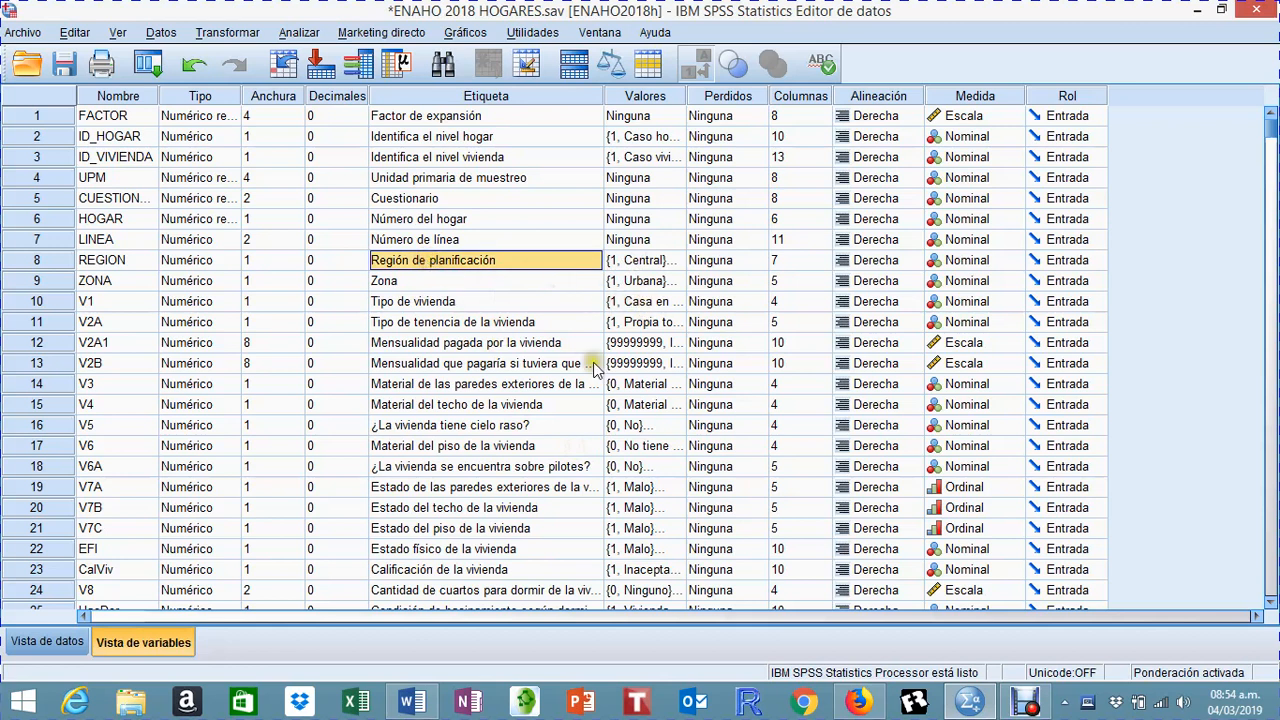
{"action": "left_click", "coordinate": [962, 268]}
{"action": "left_click", "coordinate": [426, 287]}
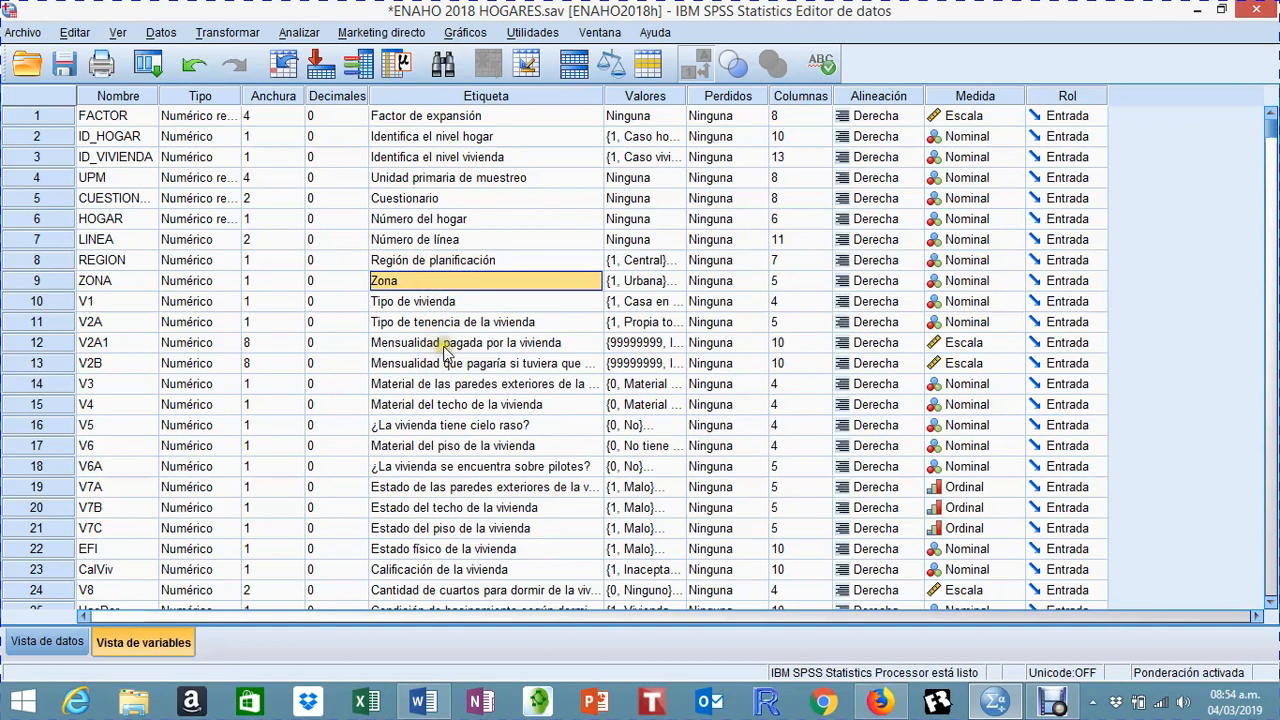
Step: Open the value labels of V7A, the condition of the dwelling's exterior walls
{"action": "scroll", "coordinate": [446, 352], "scroll_direction": "down", "scroll_amount": 2}
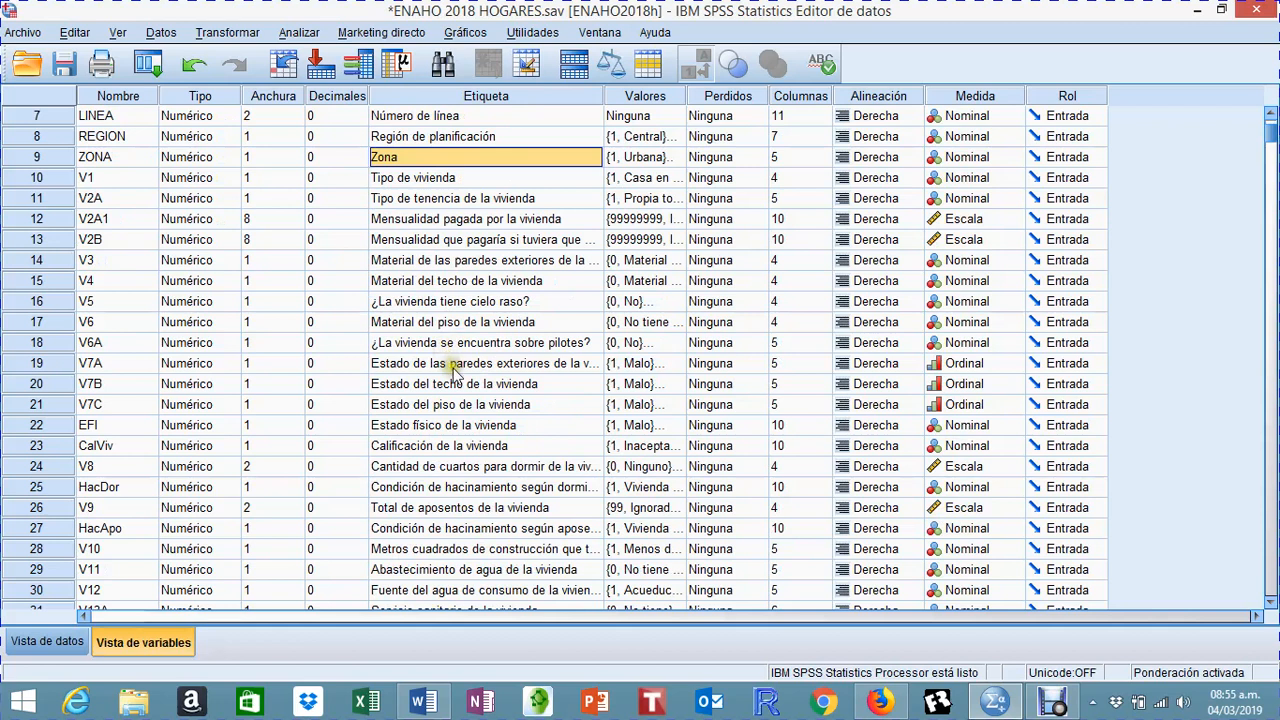
{"action": "left_click", "coordinate": [655, 365]}
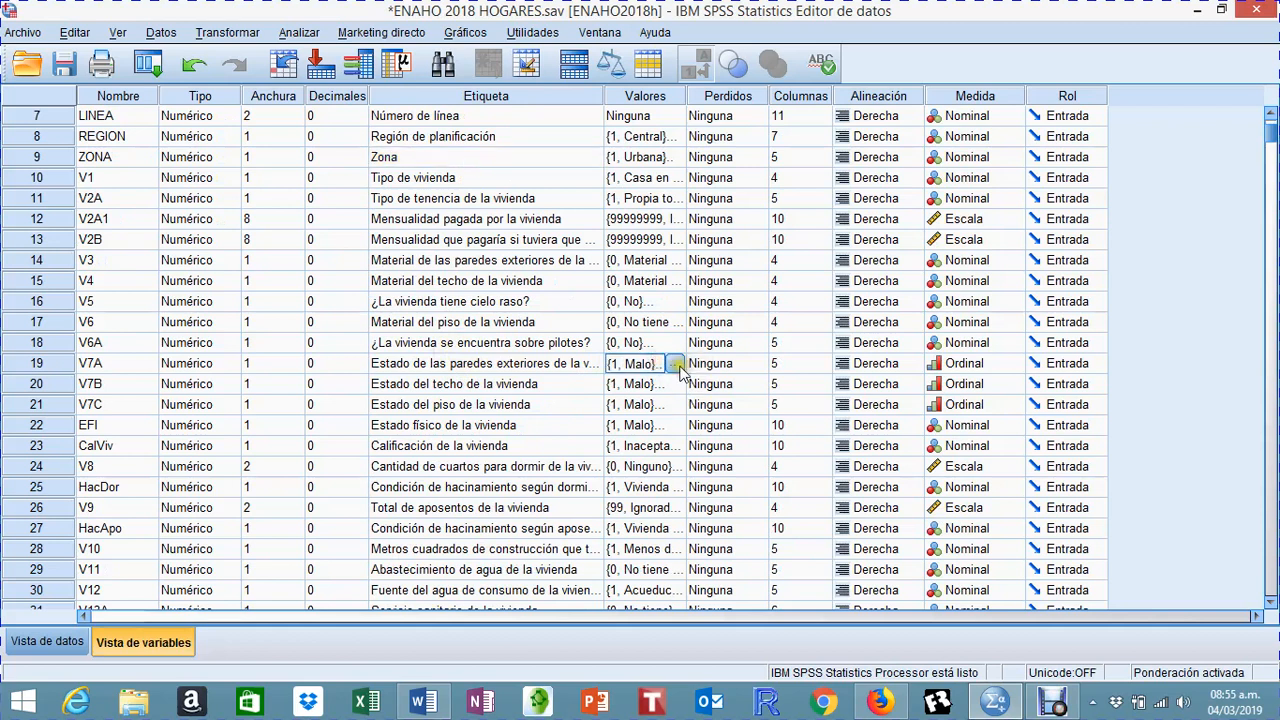
{"action": "left_click", "coordinate": [676, 364]}
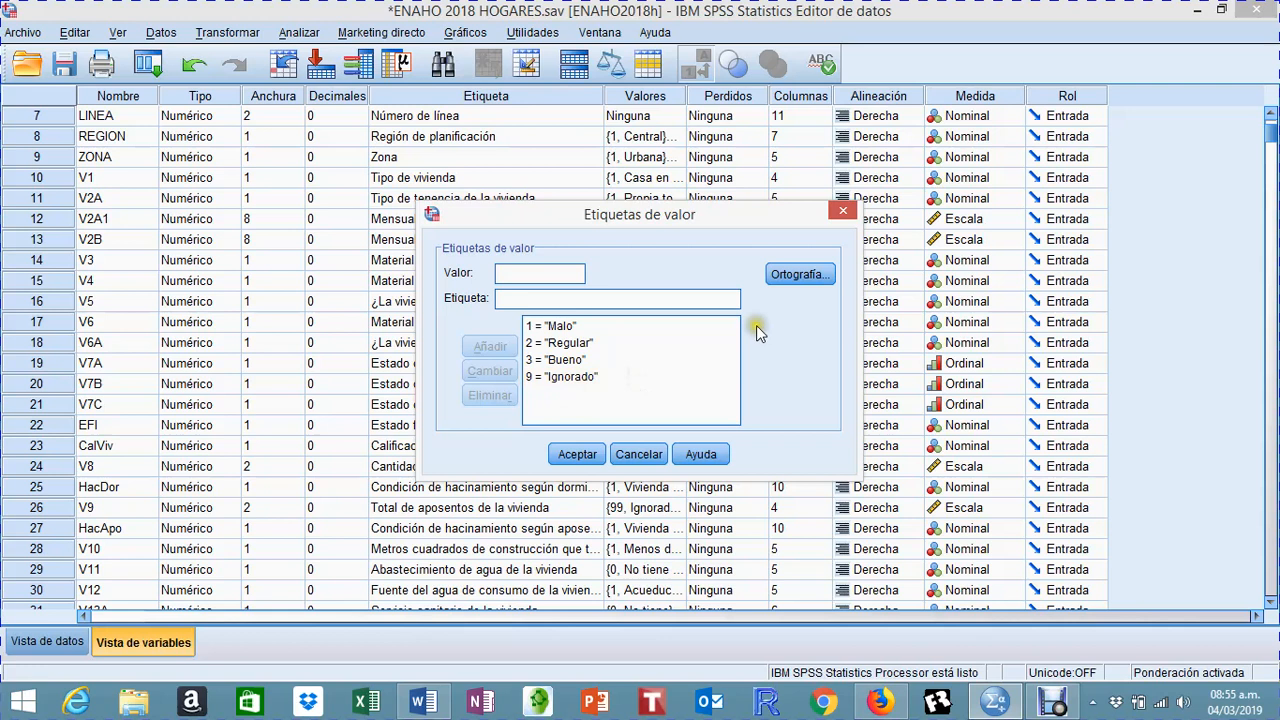
Step: Check the measurement level of V7A against its value labels, and close the value labels without changes
{"action": "left_click", "coordinate": [843, 211]}
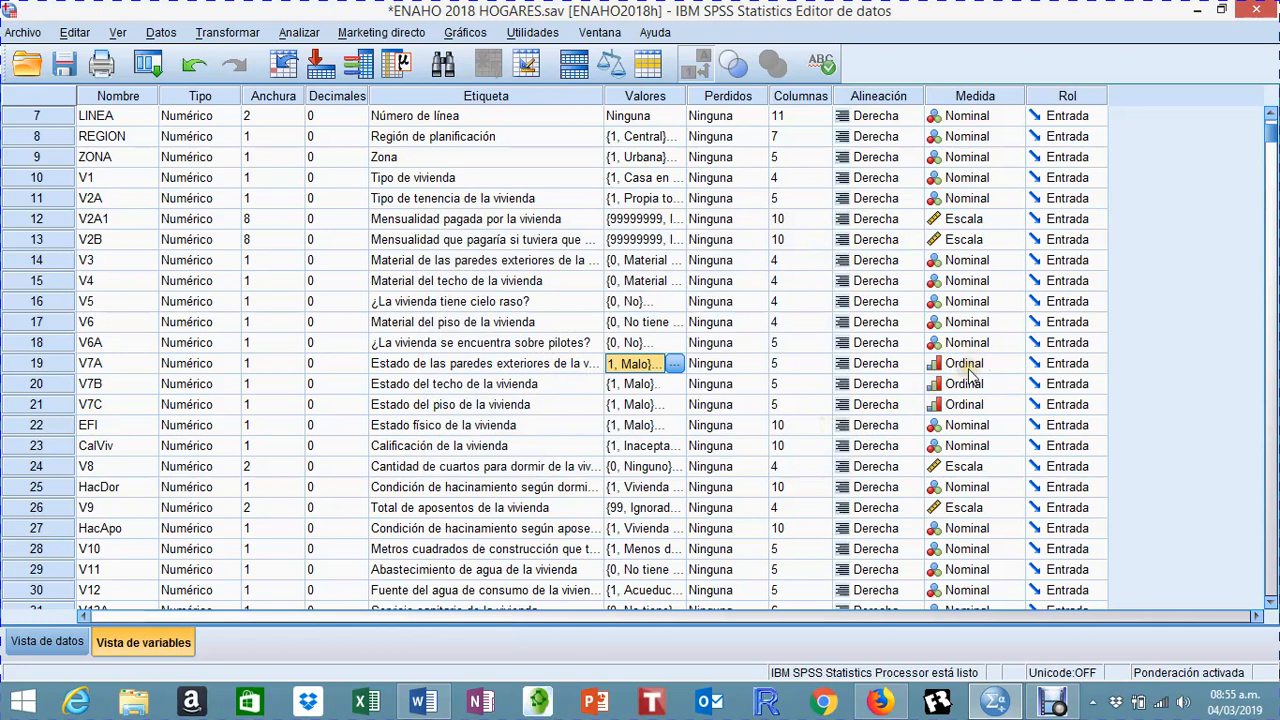
{"action": "left_click", "coordinate": [673, 364]}
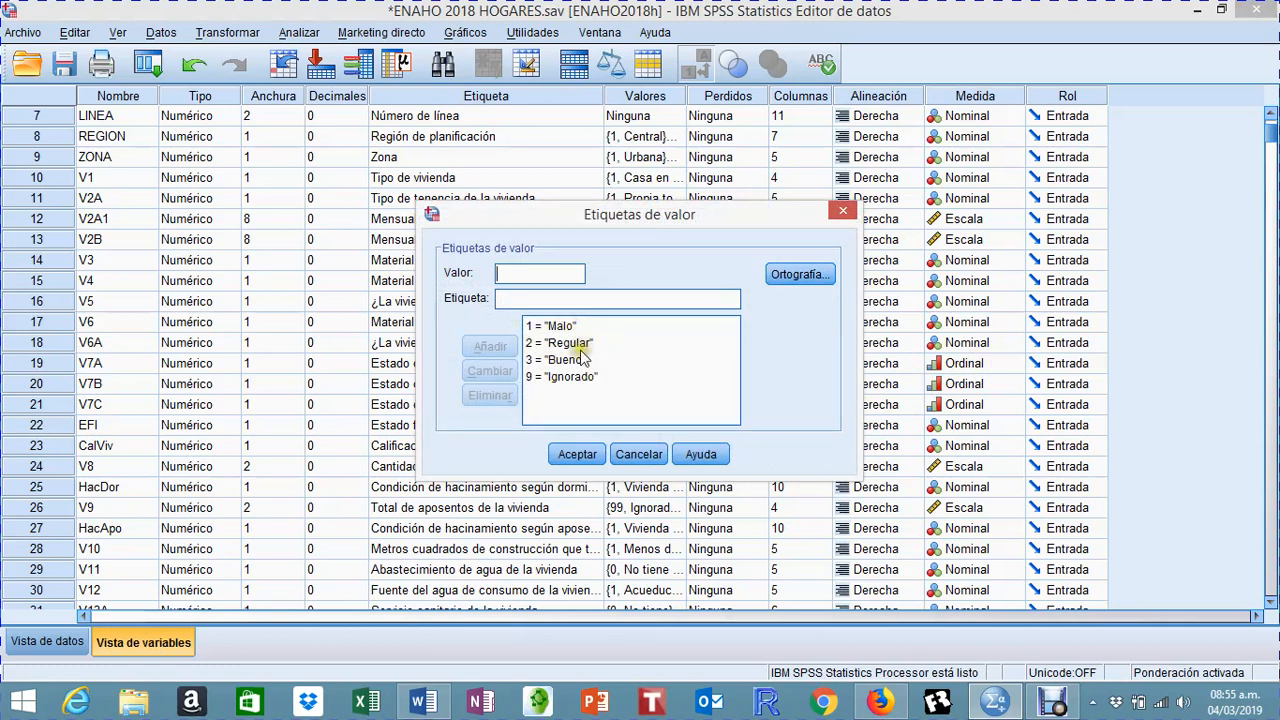
{"action": "left_click", "coordinate": [842, 210]}
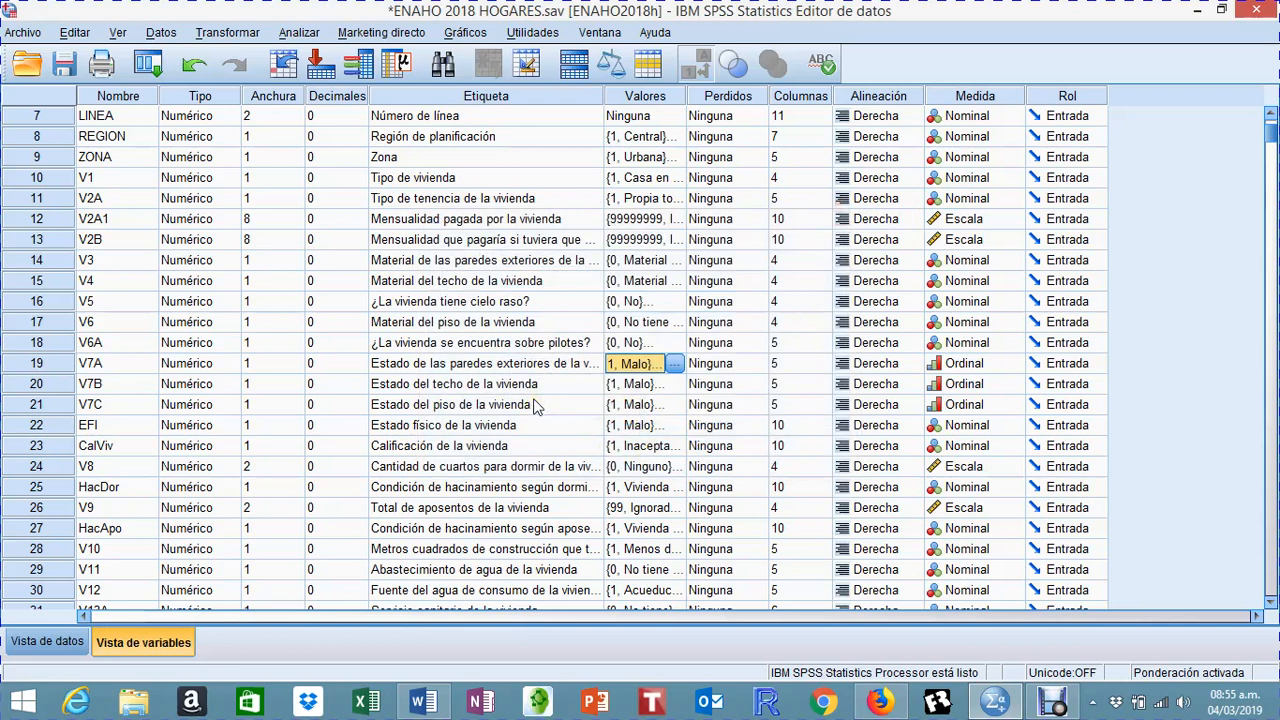
Step: Examine the labels and measurement levels of the dwelling, waste, services and household equipment variables from FACTOR through V21A, and return to FACTOR
{"action": "scroll", "coordinate": [476, 414], "scroll_direction": "up", "scroll_amount": 2}
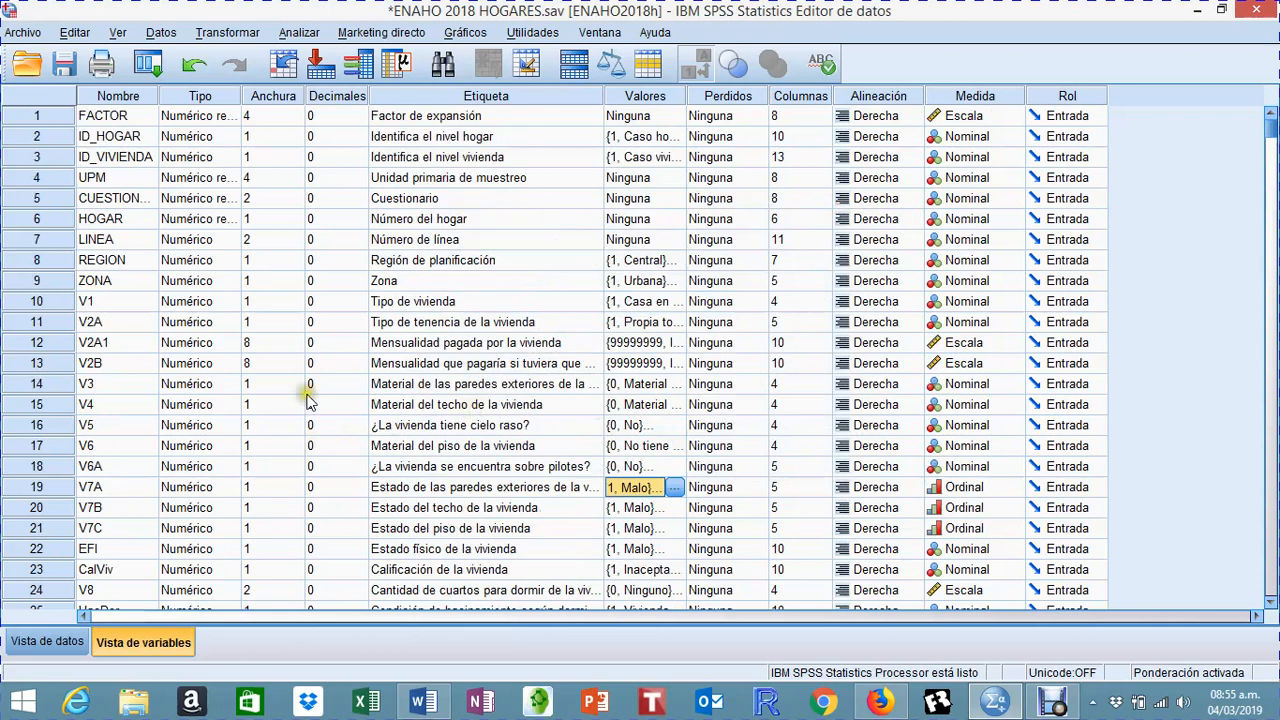
{"action": "scroll", "coordinate": [518, 390], "scroll_direction": "down", "scroll_amount": 3}
{"action": "scroll", "coordinate": [519, 401], "scroll_direction": "down", "scroll_amount": 1}
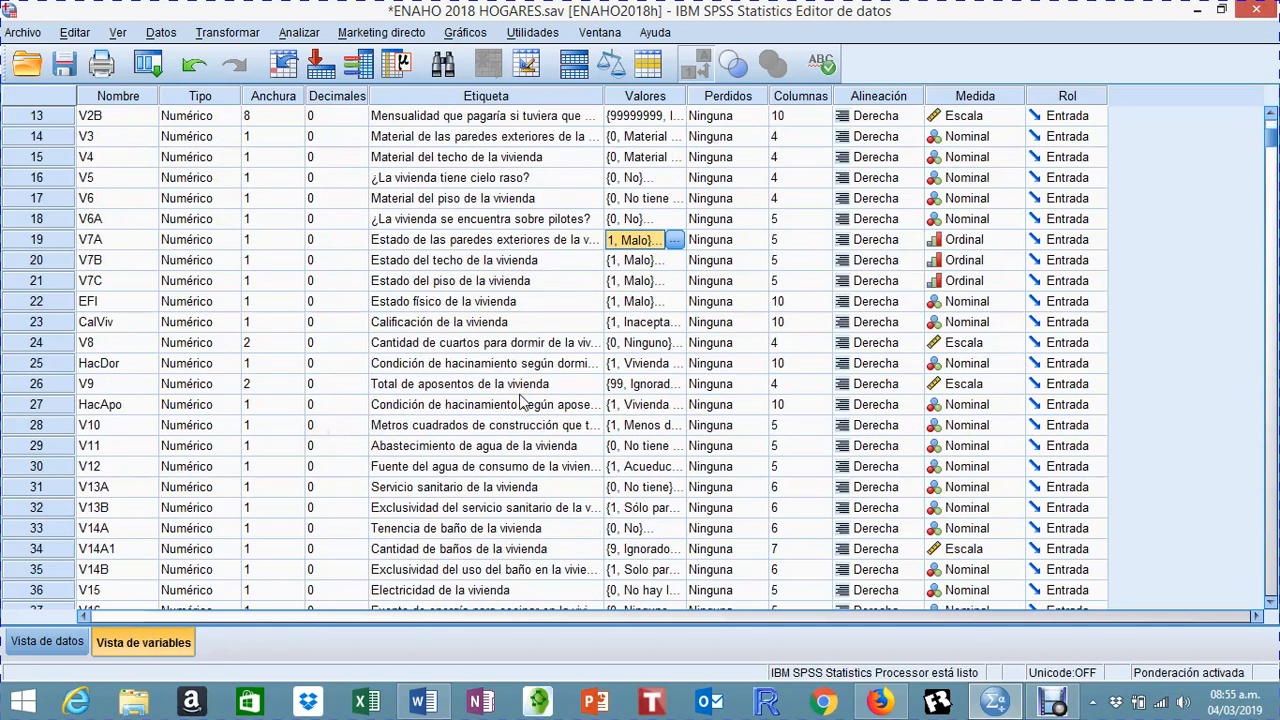
{"action": "scroll", "coordinate": [520, 401], "scroll_direction": "down", "scroll_amount": 4}
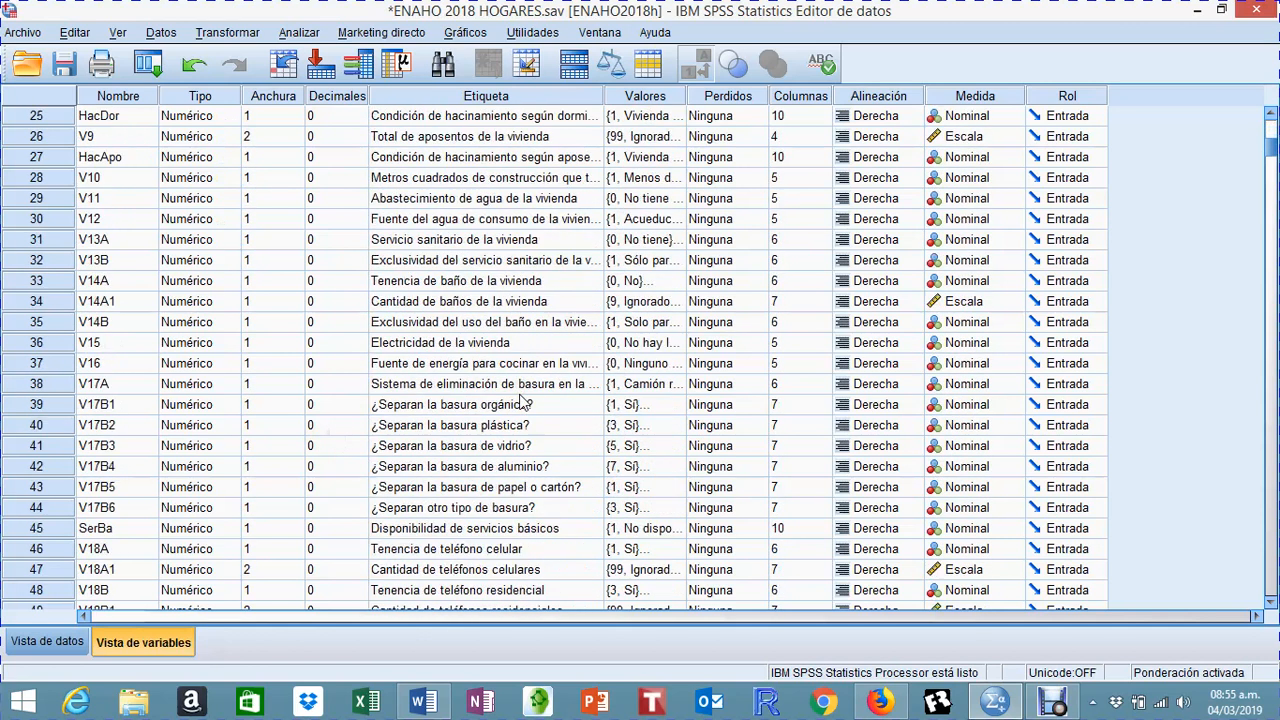
{"action": "scroll", "coordinate": [505, 440], "scroll_direction": "down", "scroll_amount": 5}
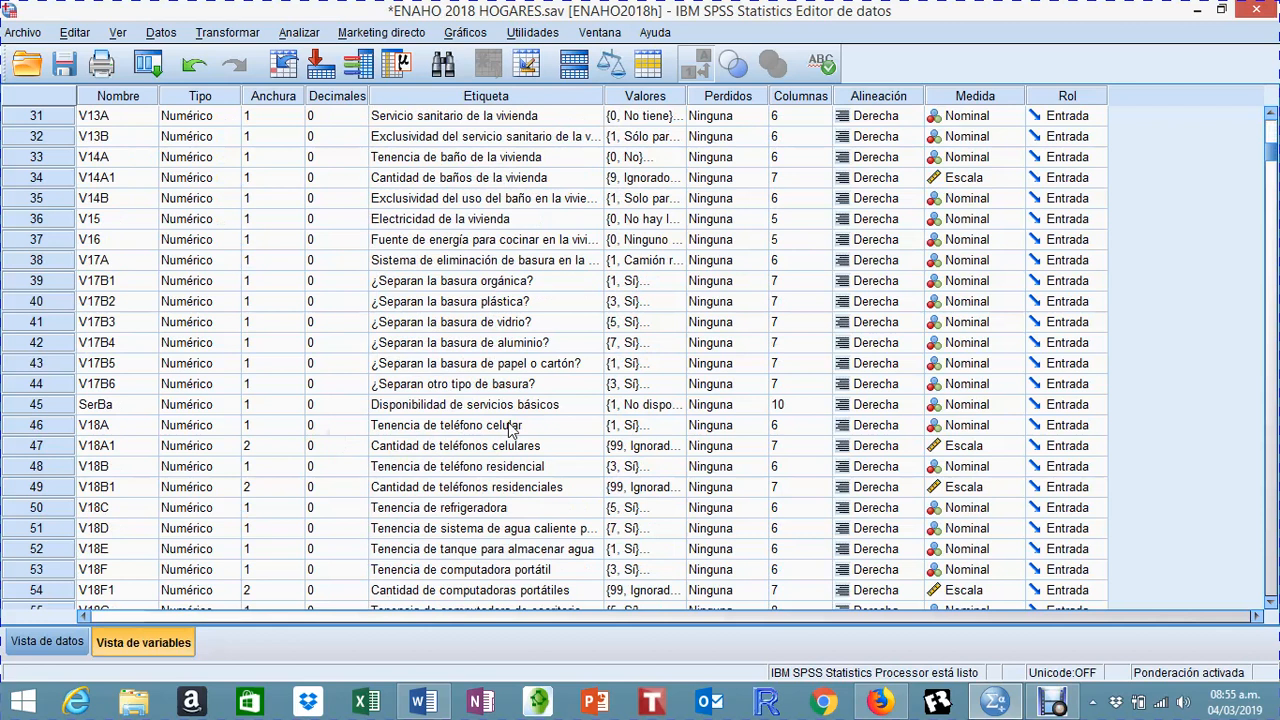
{"action": "scroll", "coordinate": [510, 428], "scroll_direction": "down", "scroll_amount": 2}
{"action": "scroll", "coordinate": [508, 428], "scroll_direction": "down", "scroll_amount": 3}
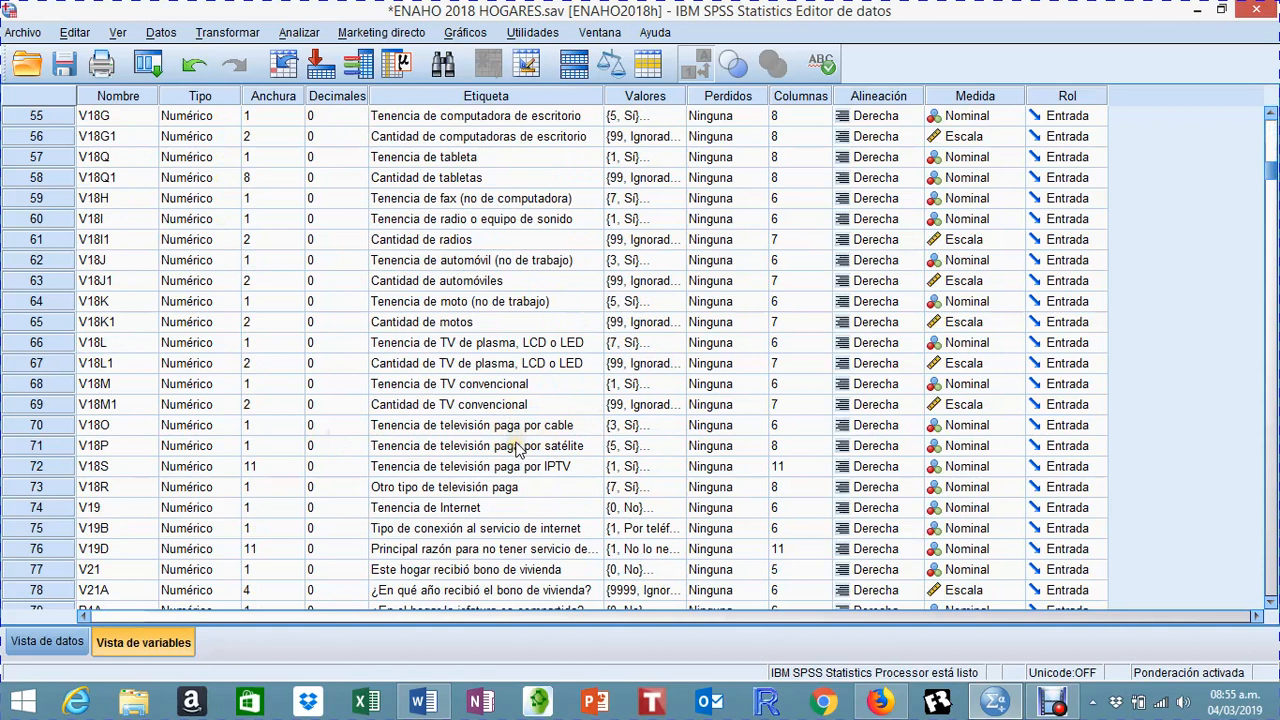
{"action": "scroll", "coordinate": [510, 447], "scroll_direction": "up", "scroll_amount": 11}
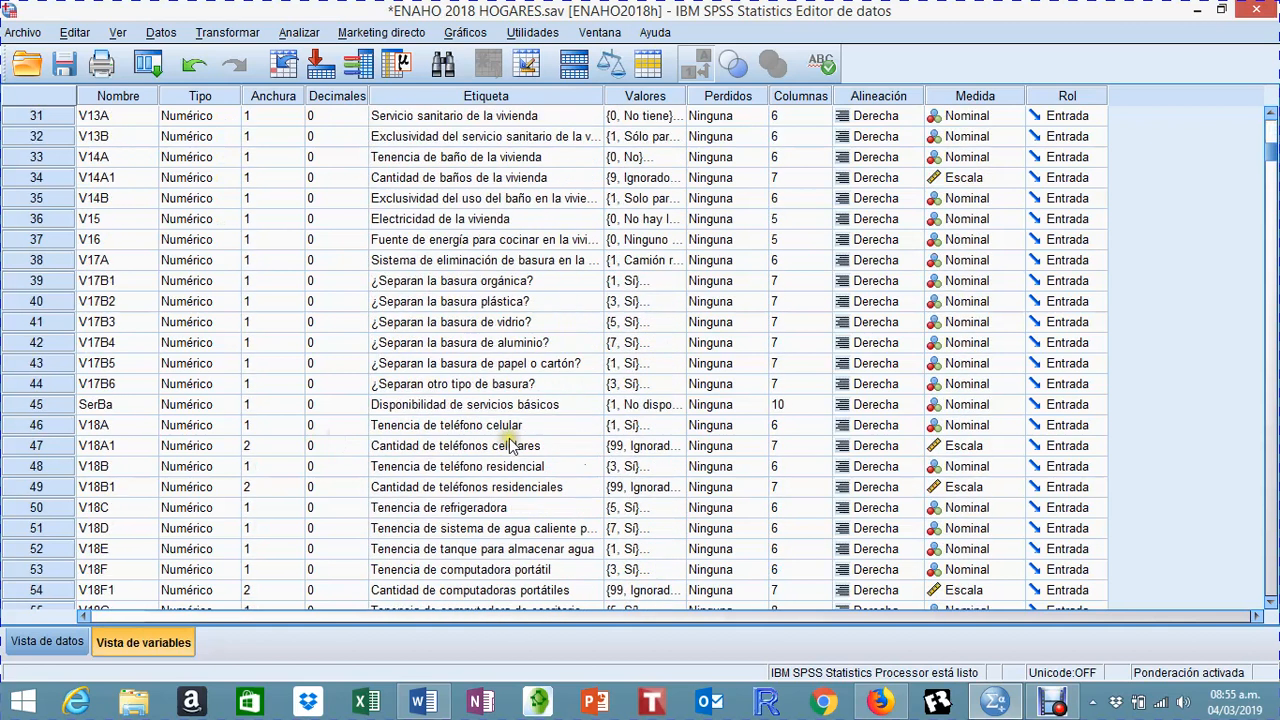
{"action": "scroll", "coordinate": [510, 447], "scroll_direction": "up", "scroll_amount": 7}
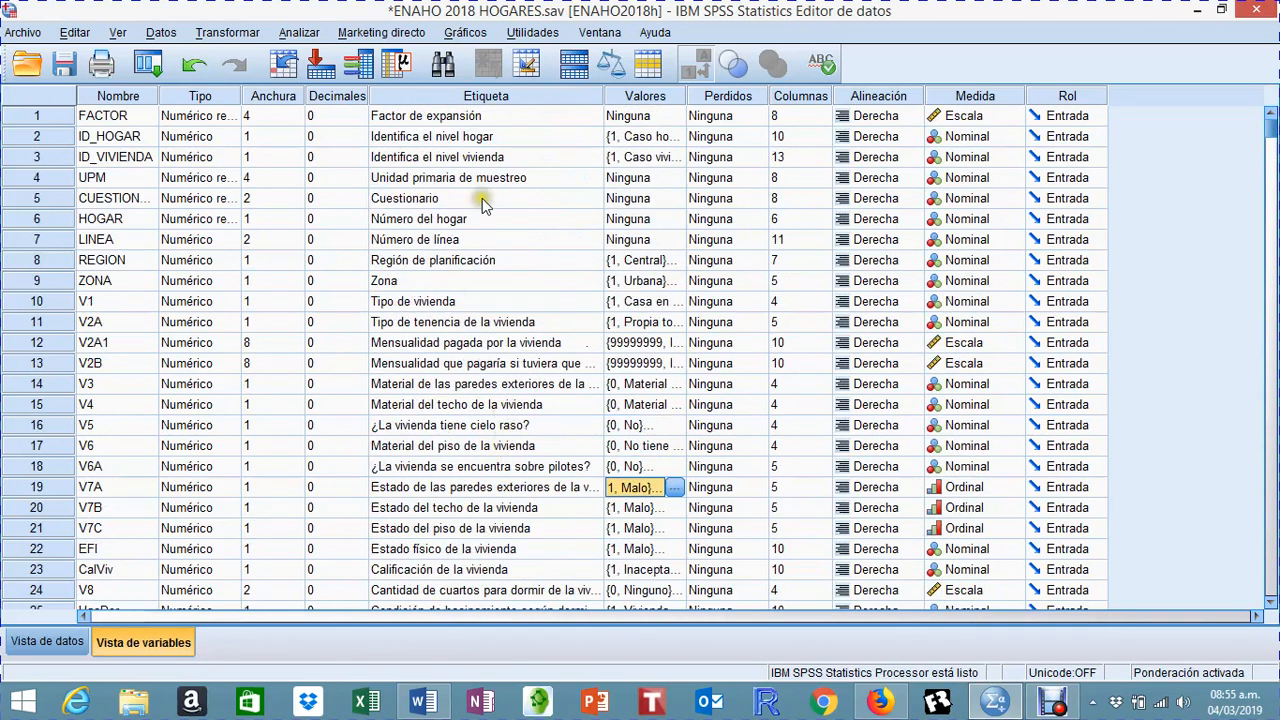
Step: Start a Frequencies analysis and add the planning region (REGION) and zone (ZONA) as variables
{"action": "left_click", "coordinate": [299, 33]}
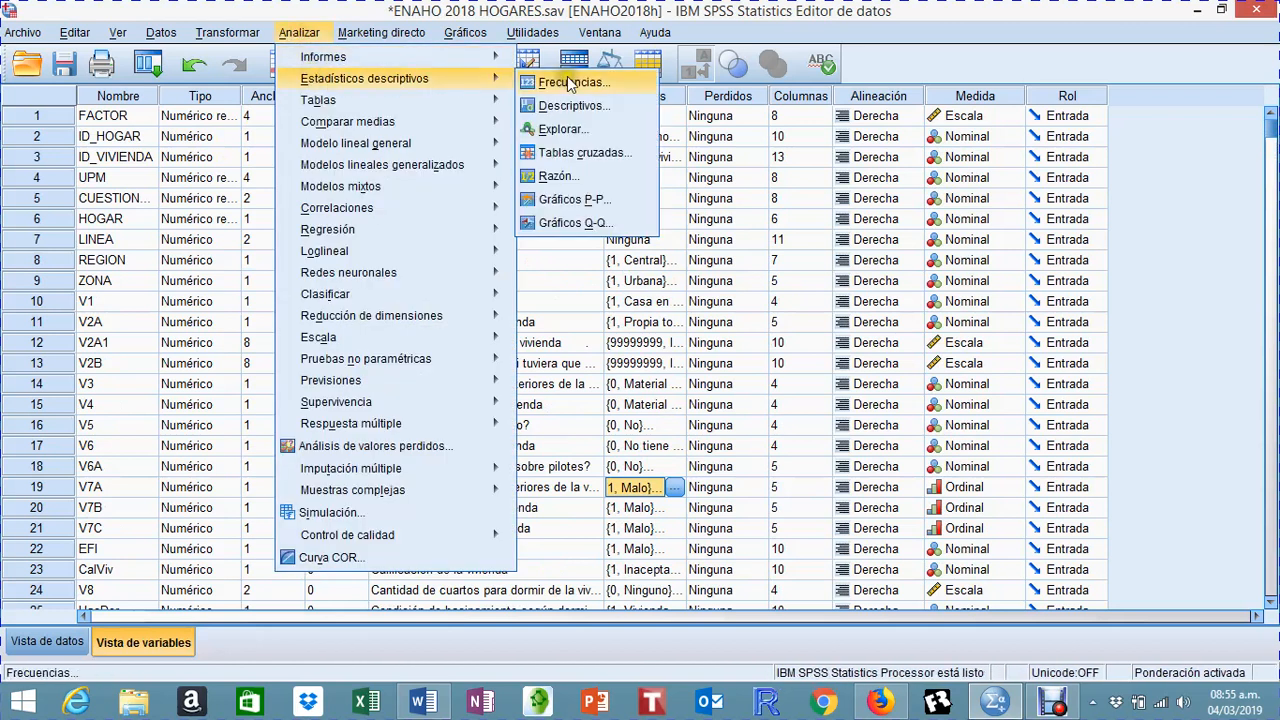
{"action": "left_click", "coordinate": [568, 82]}
{"action": "left_click", "coordinate": [605, 139]}
{"action": "left_click", "coordinate": [530, 338]}
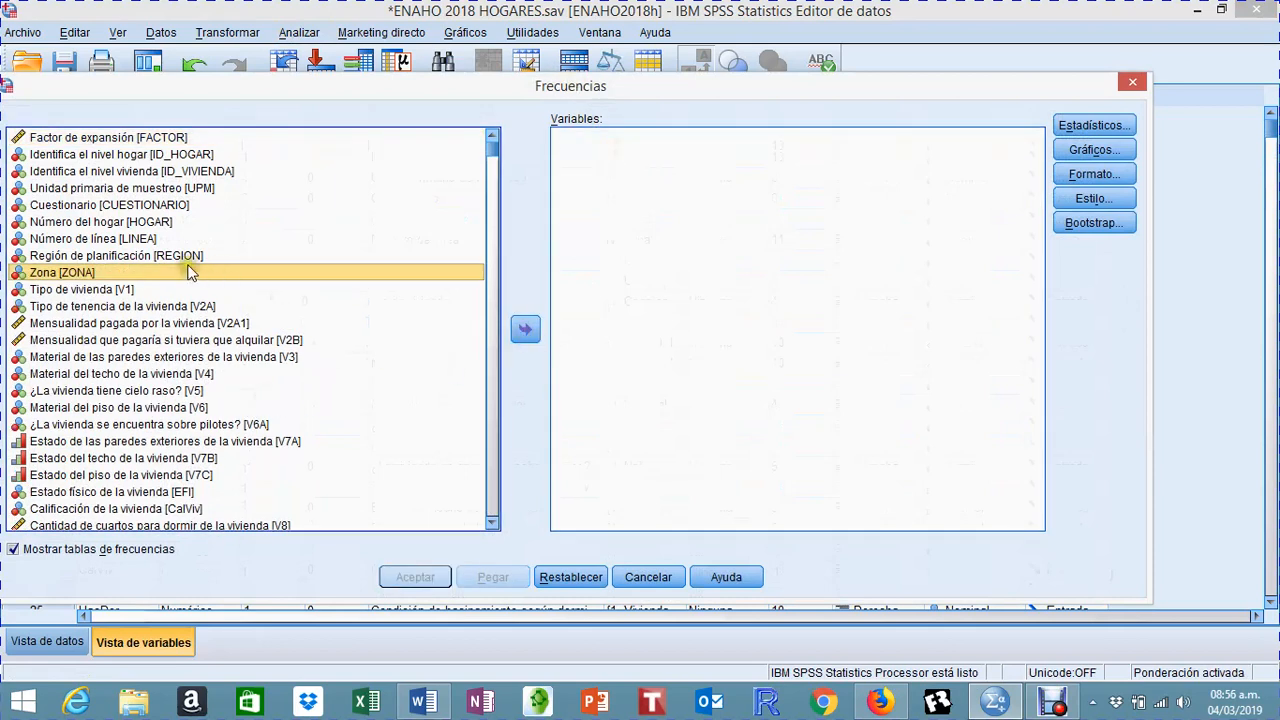
{"action": "left_click", "coordinate": [164, 255]}
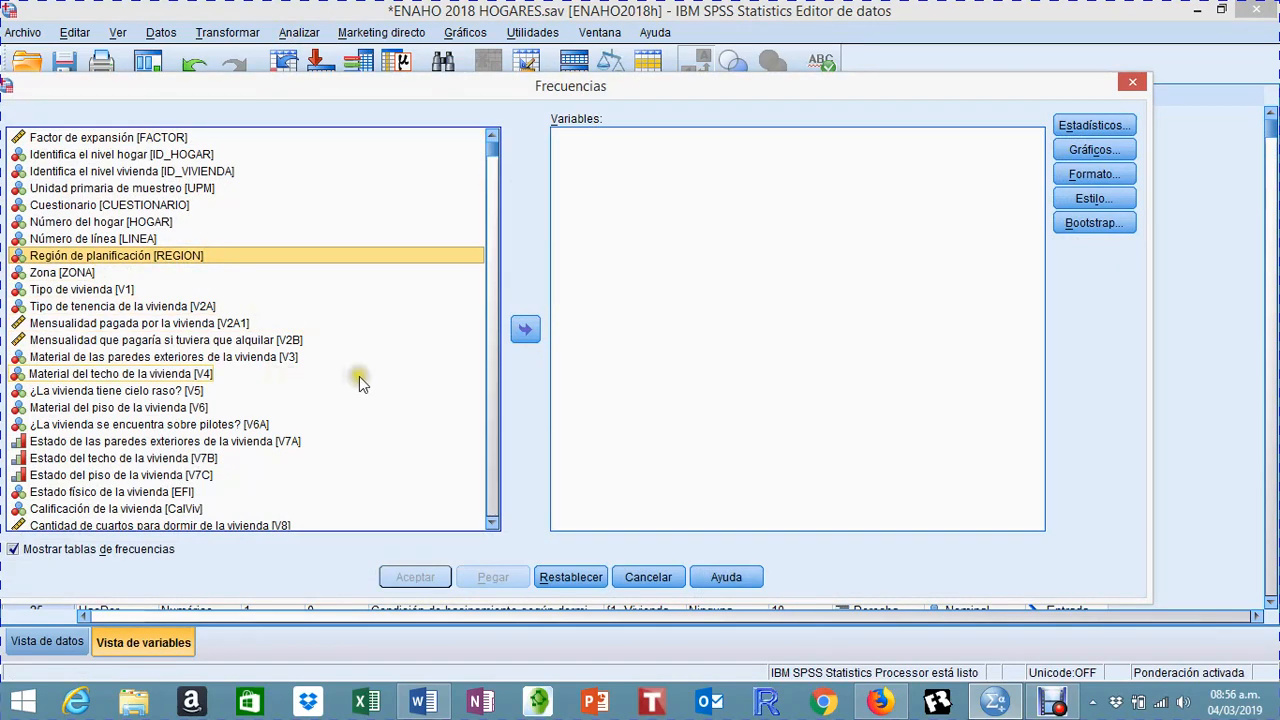
{"action": "left_click", "coordinate": [530, 333]}
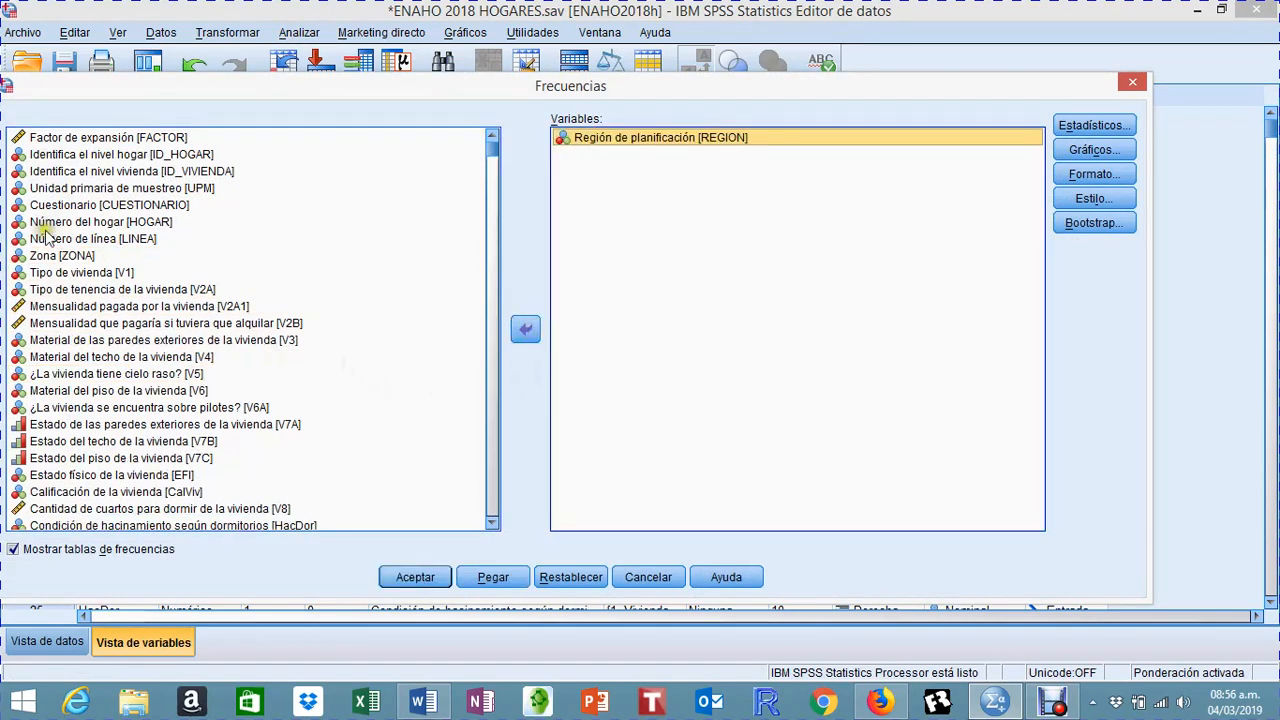
{"action": "left_click", "coordinate": [50, 256]}
{"action": "left_click", "coordinate": [525, 330]}
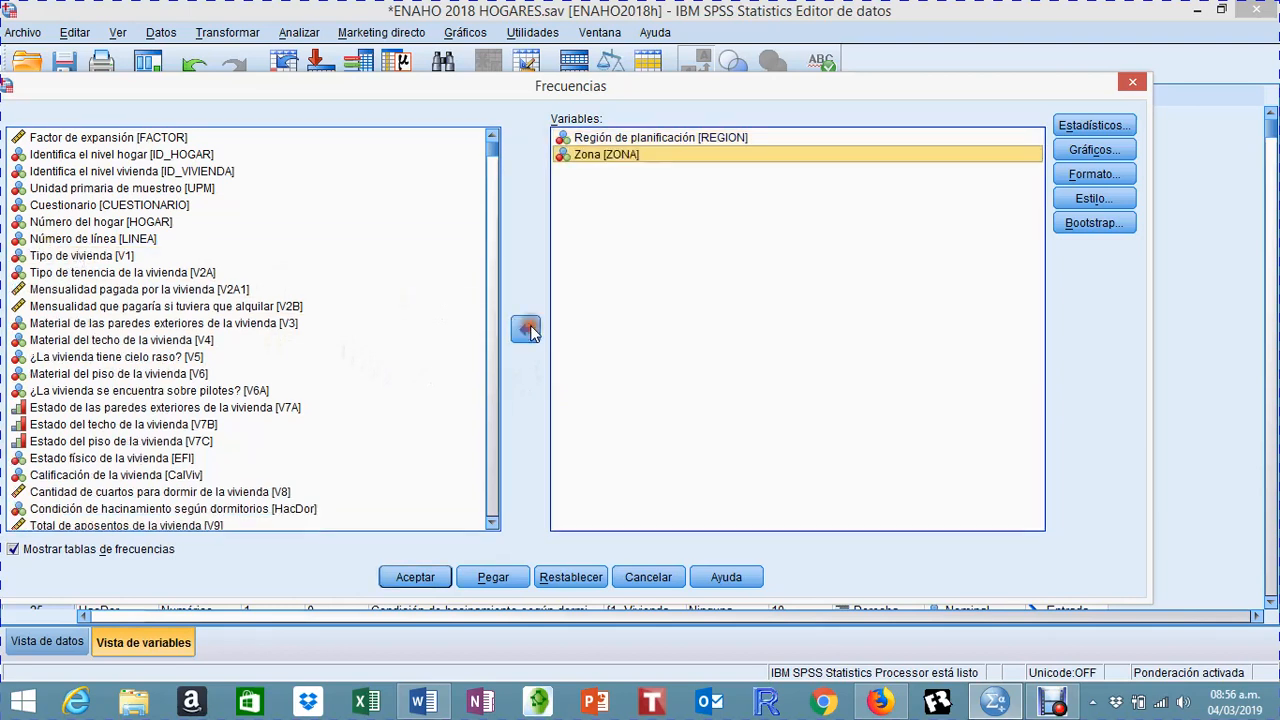
Step: Add dwelling type (V1) and type of dwelling tenure (V2A) to the frequency analysis variables
{"action": "left_click", "coordinate": [105, 257]}
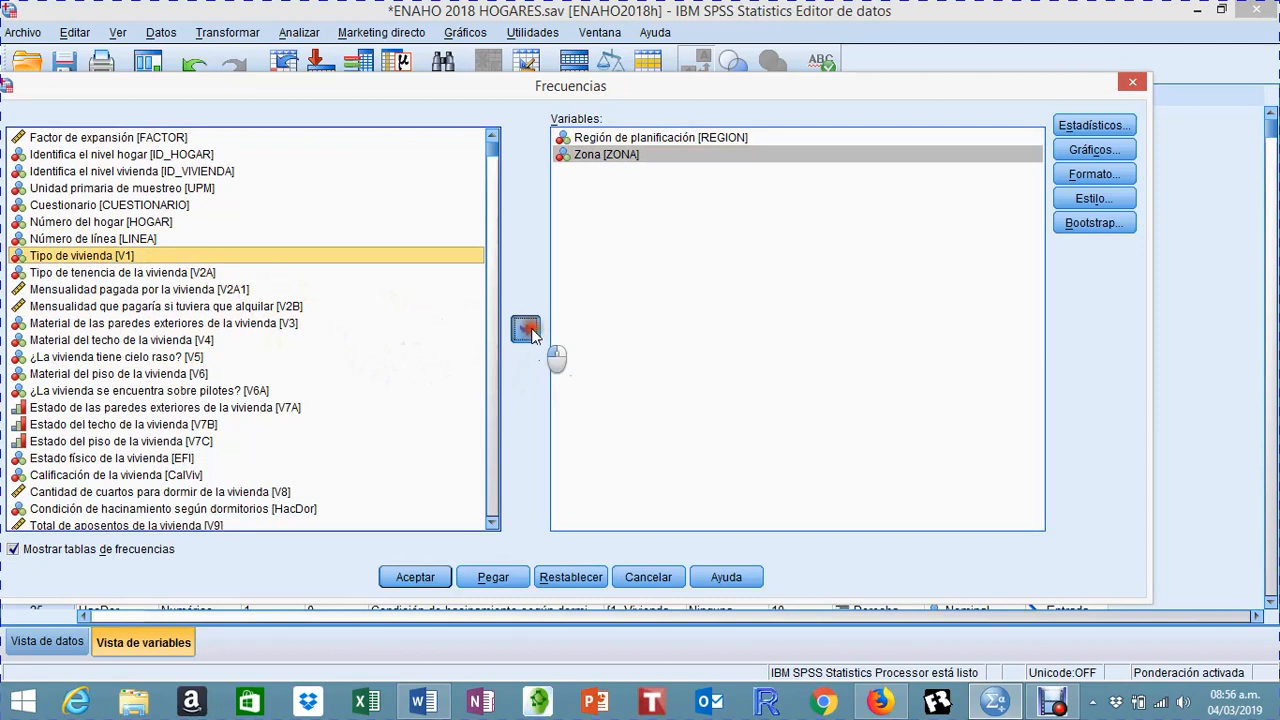
{"action": "left_click", "coordinate": [528, 329]}
{"action": "left_click", "coordinate": [143, 258]}
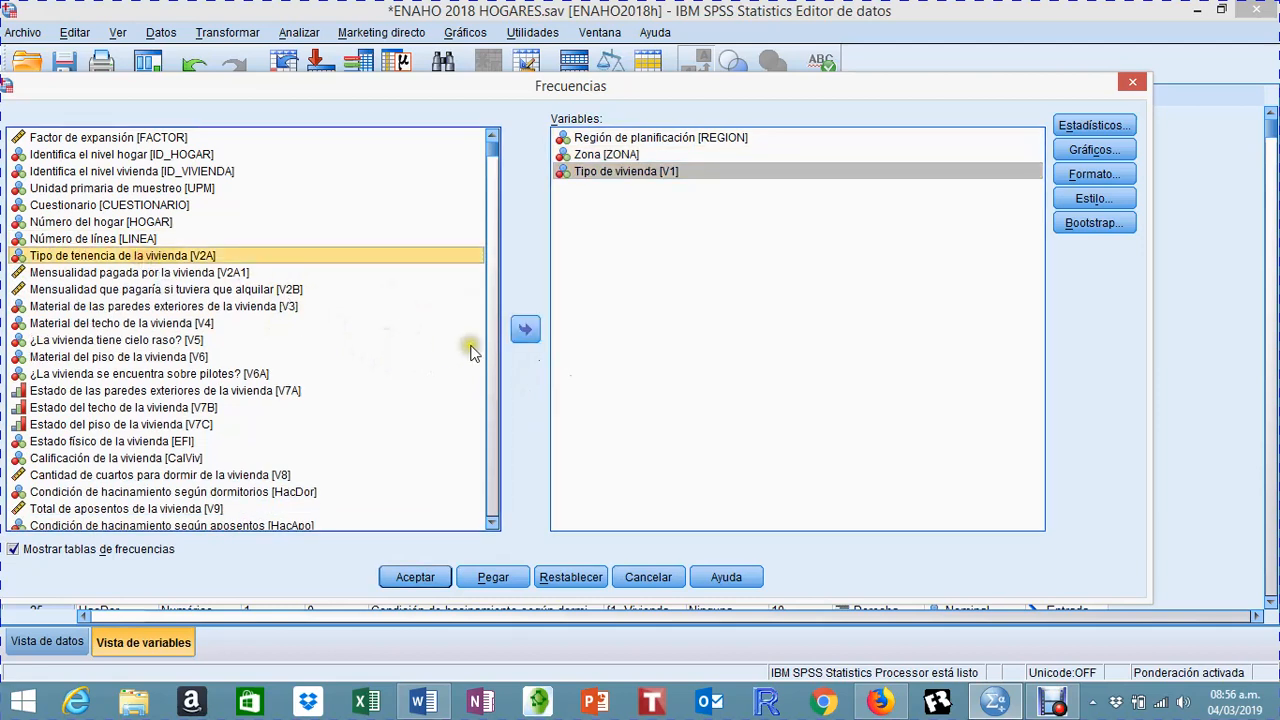
{"action": "left_click", "coordinate": [525, 330]}
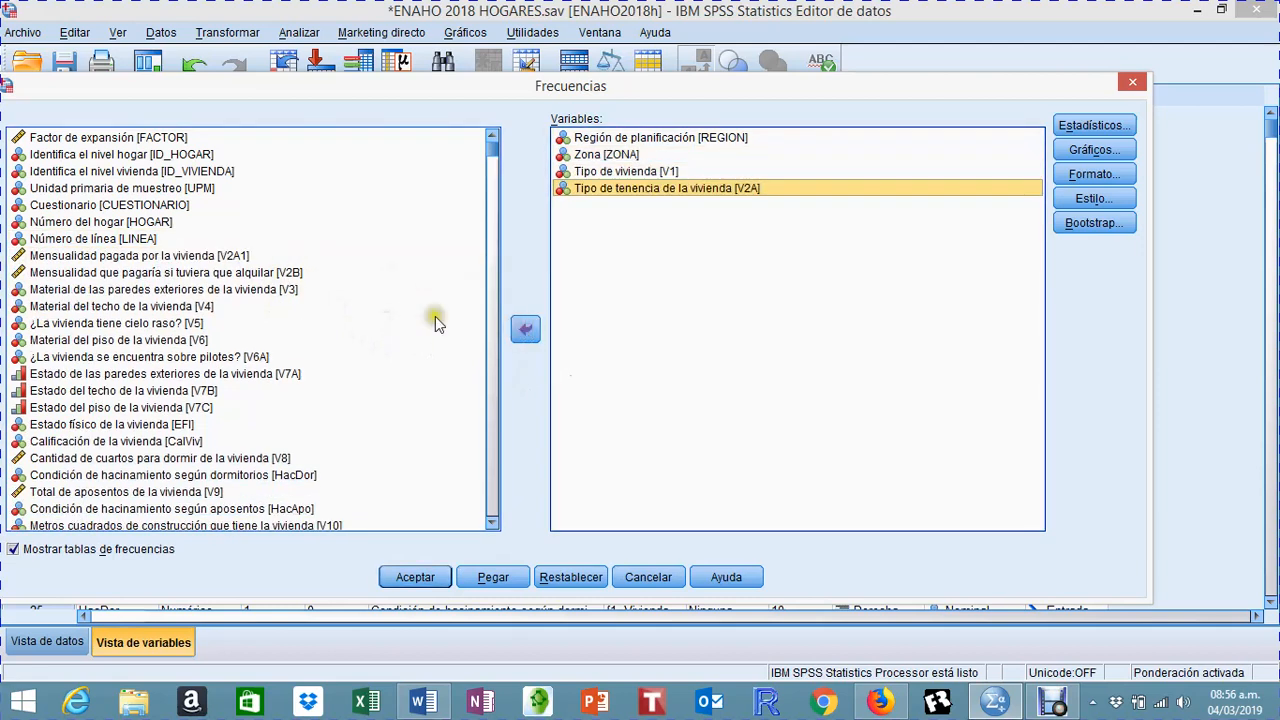
{"action": "left_click", "coordinate": [44, 272]}
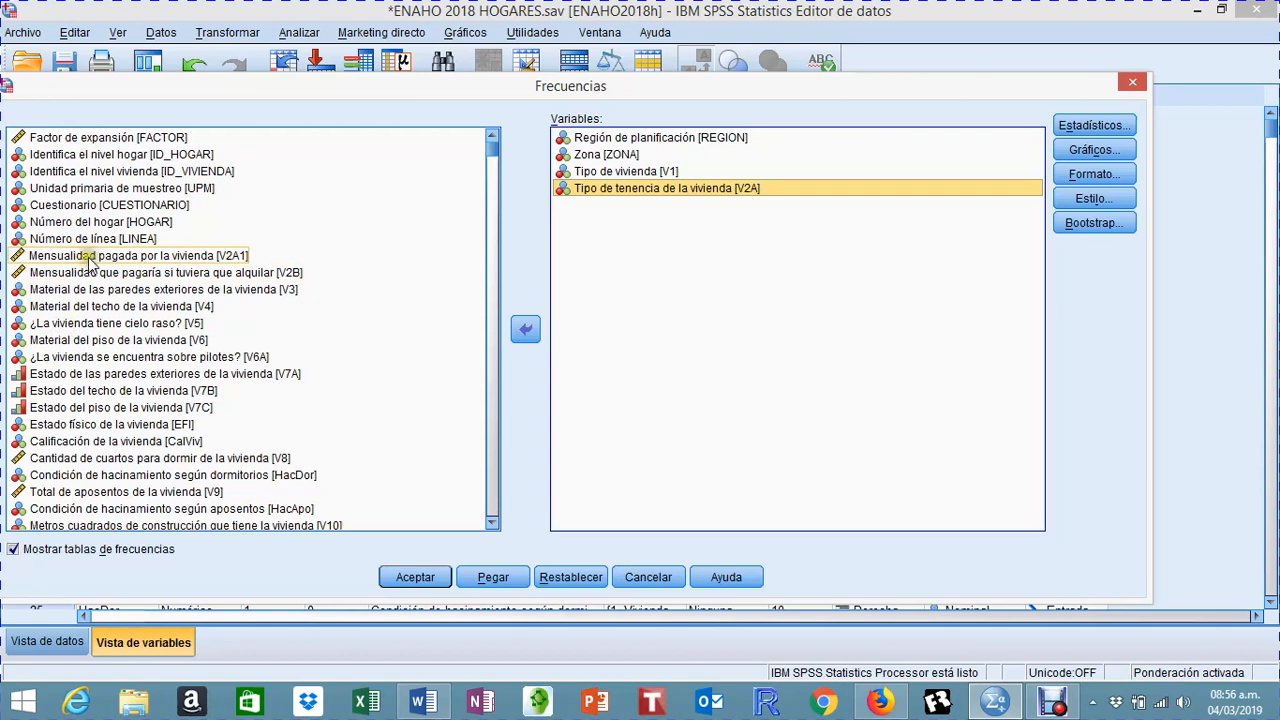
Step: Add the exterior wall material (V3), roof material (V4), ceiling (V5), floor material (V6) and stilts (V6A) variables to the frequency analysis
{"action": "left_click", "coordinate": [105, 289]}
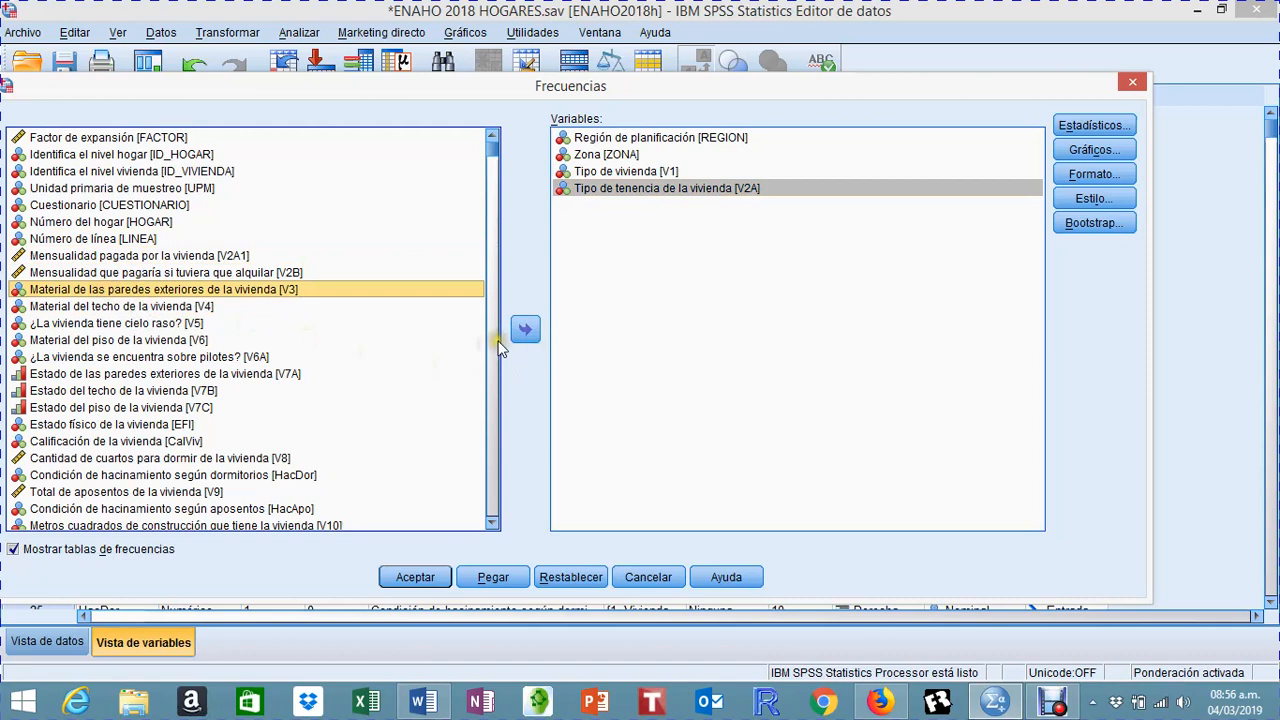
{"action": "left_click", "coordinate": [525, 329]}
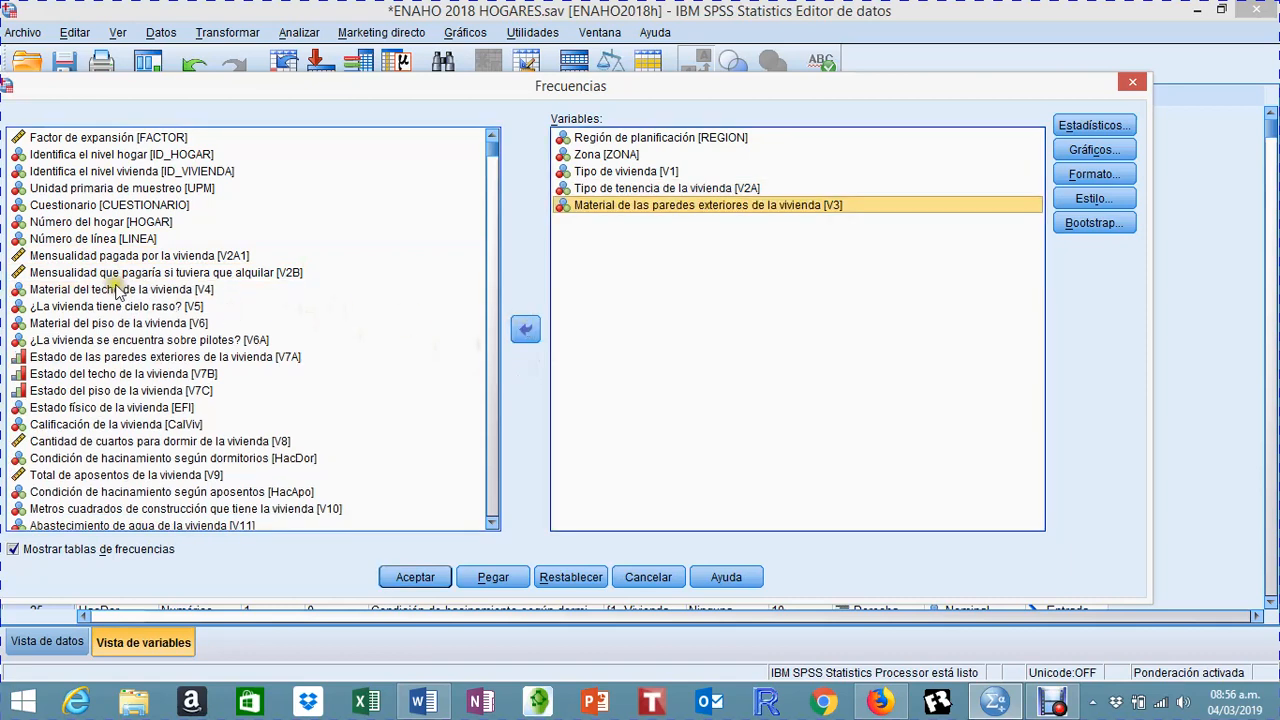
{"action": "left_click", "coordinate": [117, 289]}
{"action": "left_click", "coordinate": [525, 330]}
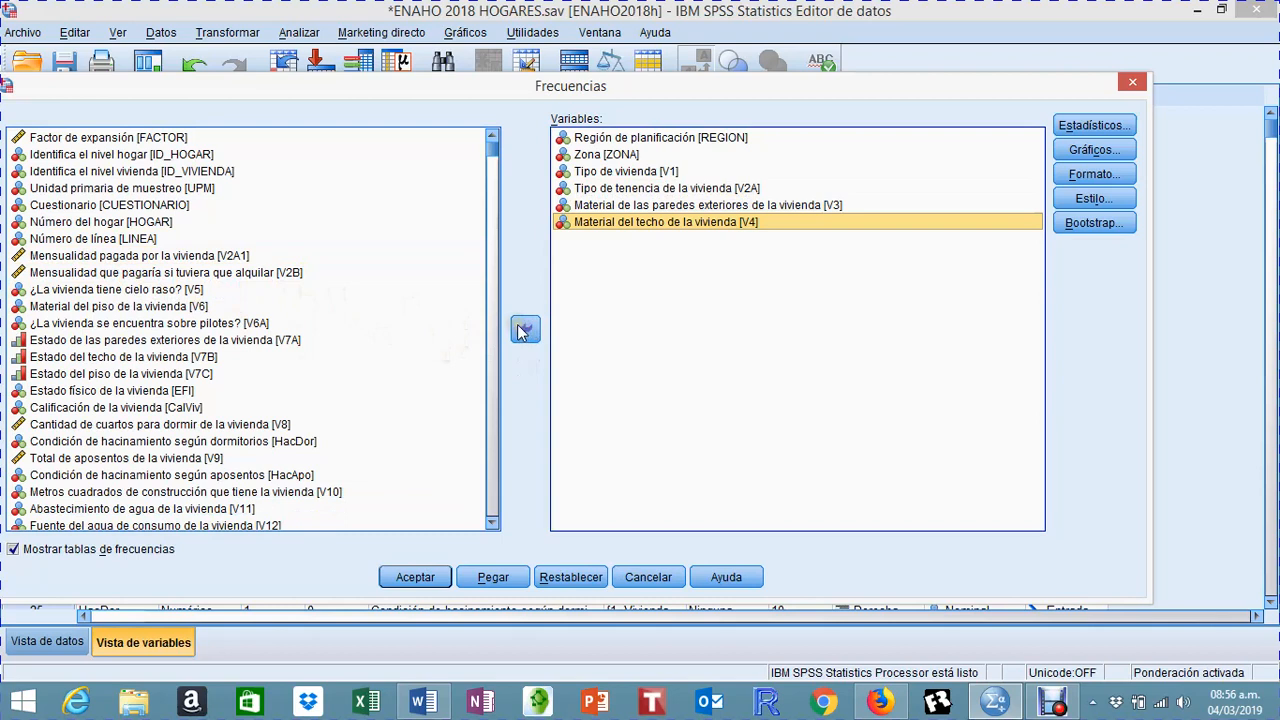
{"action": "left_click", "coordinate": [165, 289]}
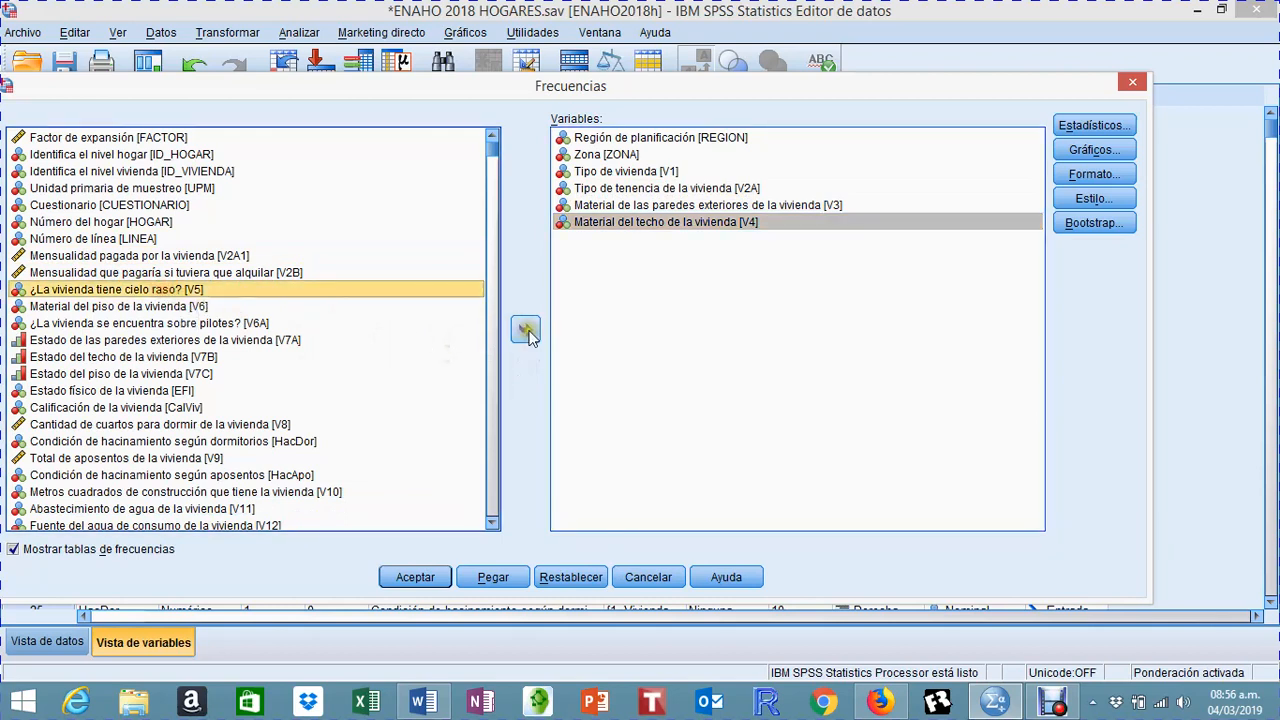
{"action": "left_click", "coordinate": [527, 333]}
{"action": "left_click", "coordinate": [118, 289]}
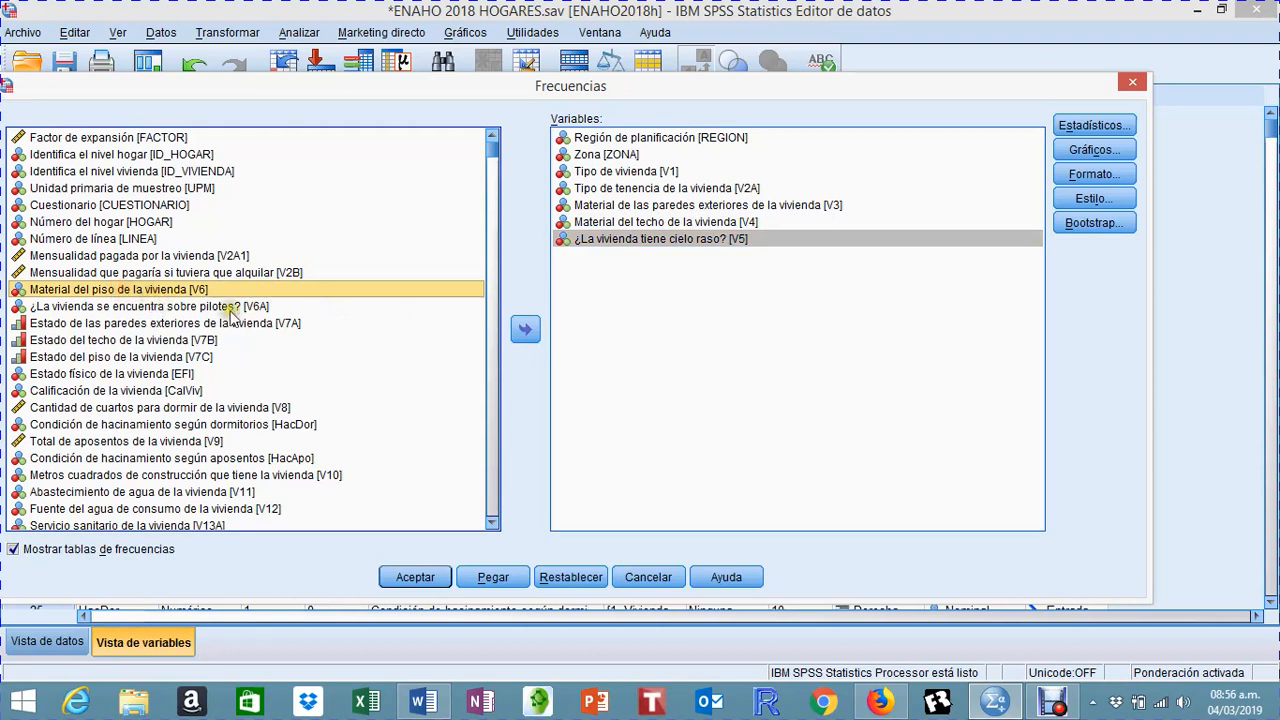
{"action": "left_click", "coordinate": [525, 333]}
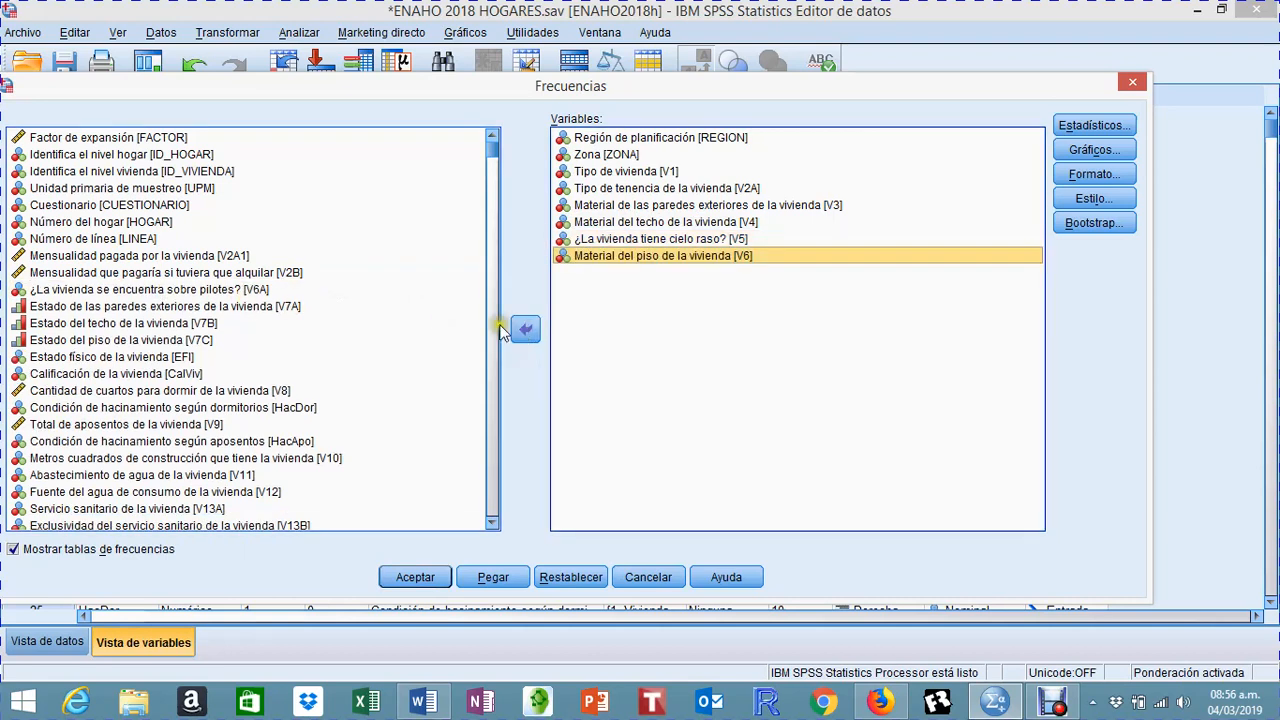
{"action": "left_click", "coordinate": [130, 289]}
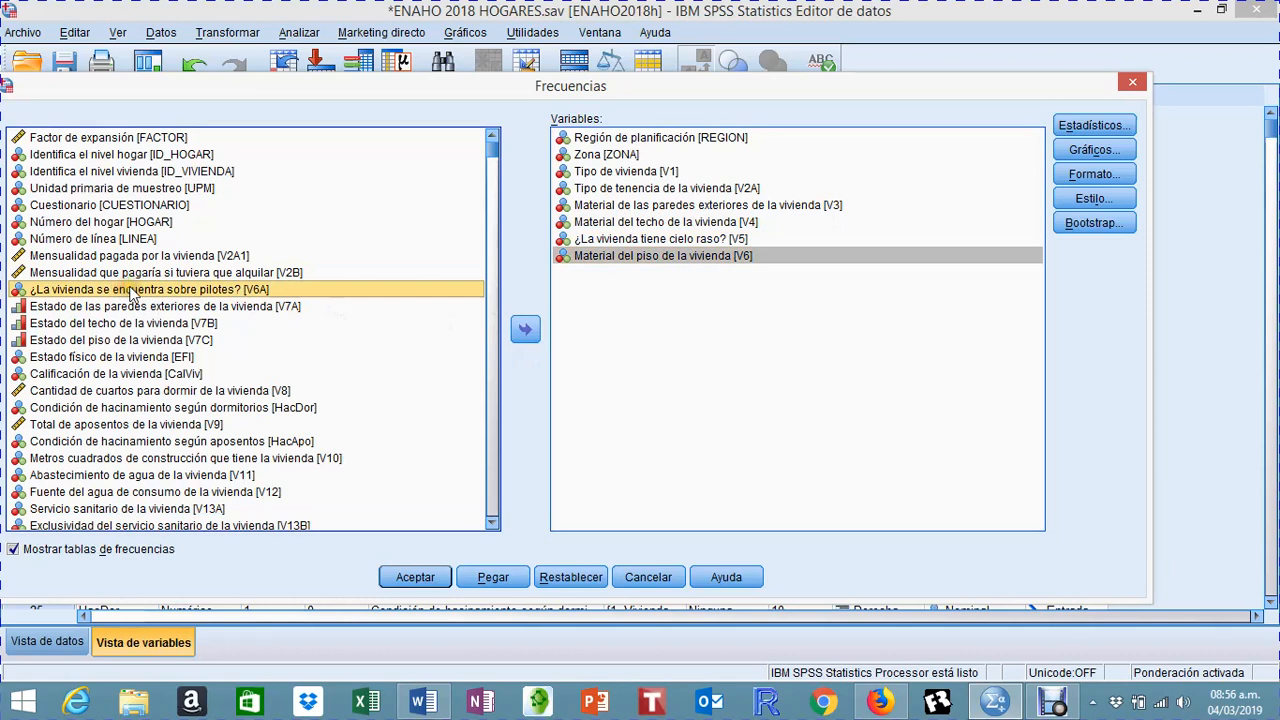
{"action": "left_click", "coordinate": [520, 340]}
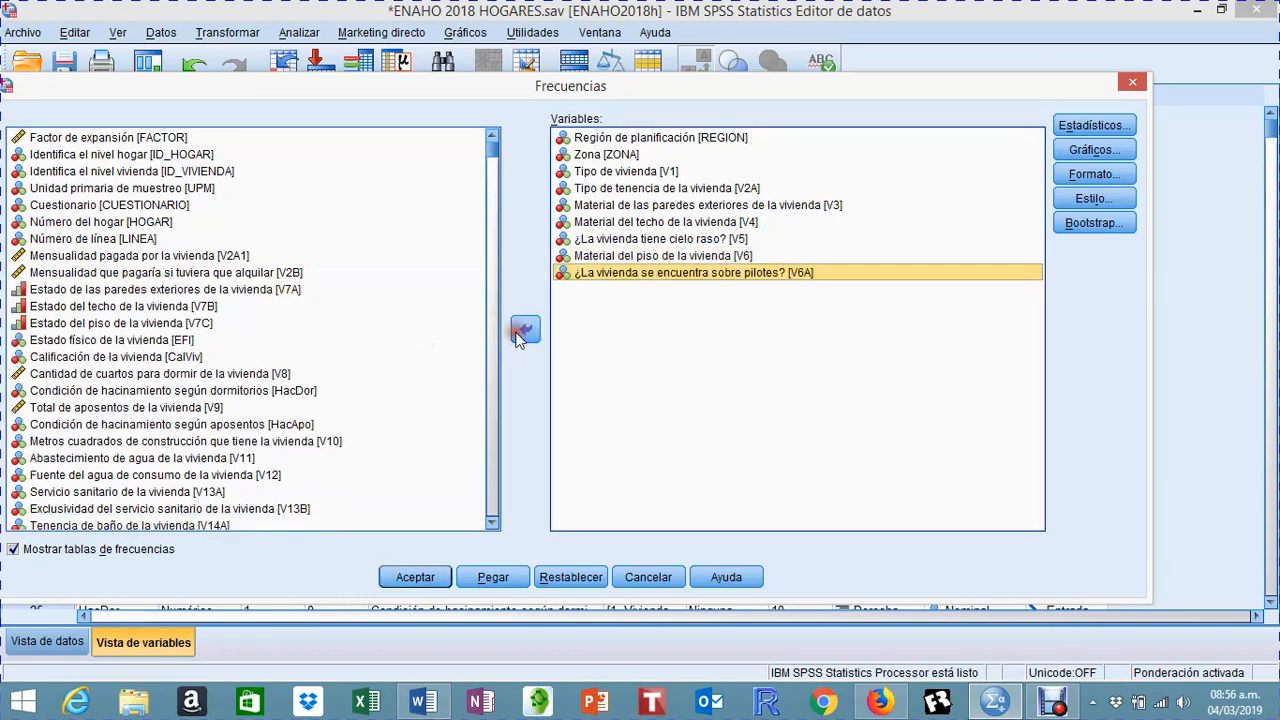
Step: Add the condition of the exterior walls (V7A), roof (V7B) and floor (V7C) to the frequency analysis variables
{"action": "left_click", "coordinate": [205, 291]}
{"action": "left_click", "coordinate": [522, 338]}
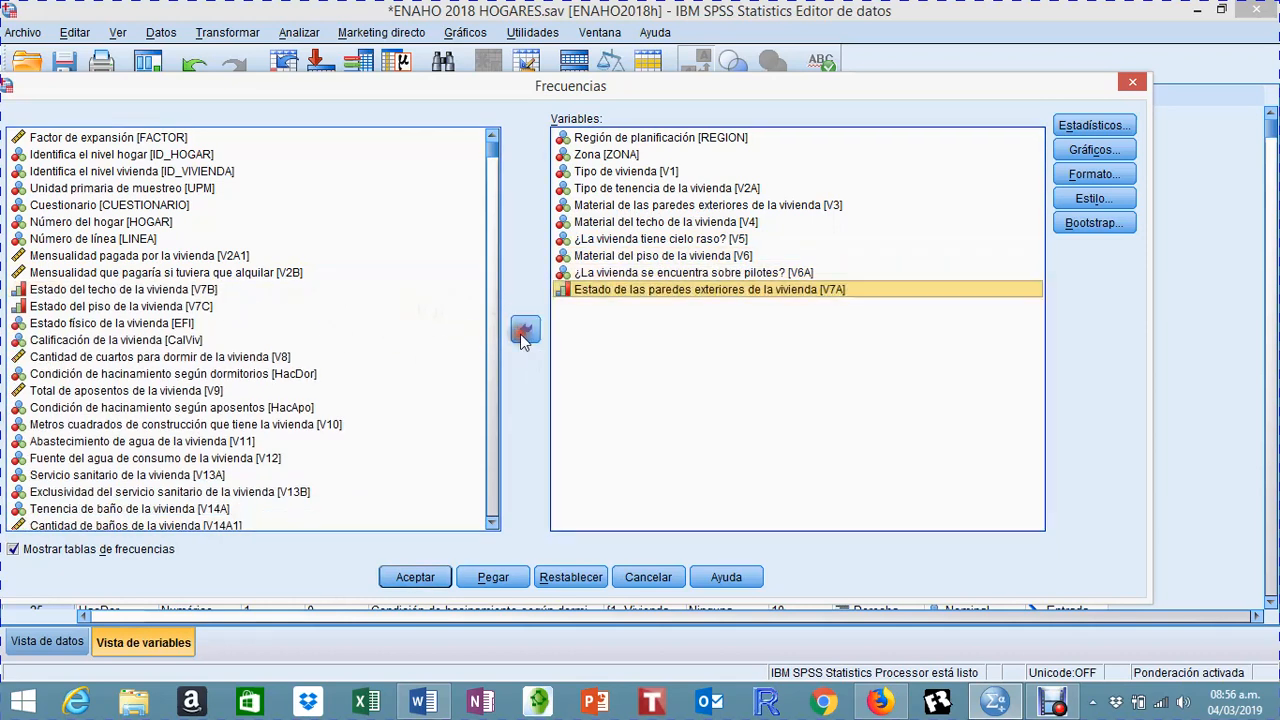
{"action": "left_click", "coordinate": [140, 290]}
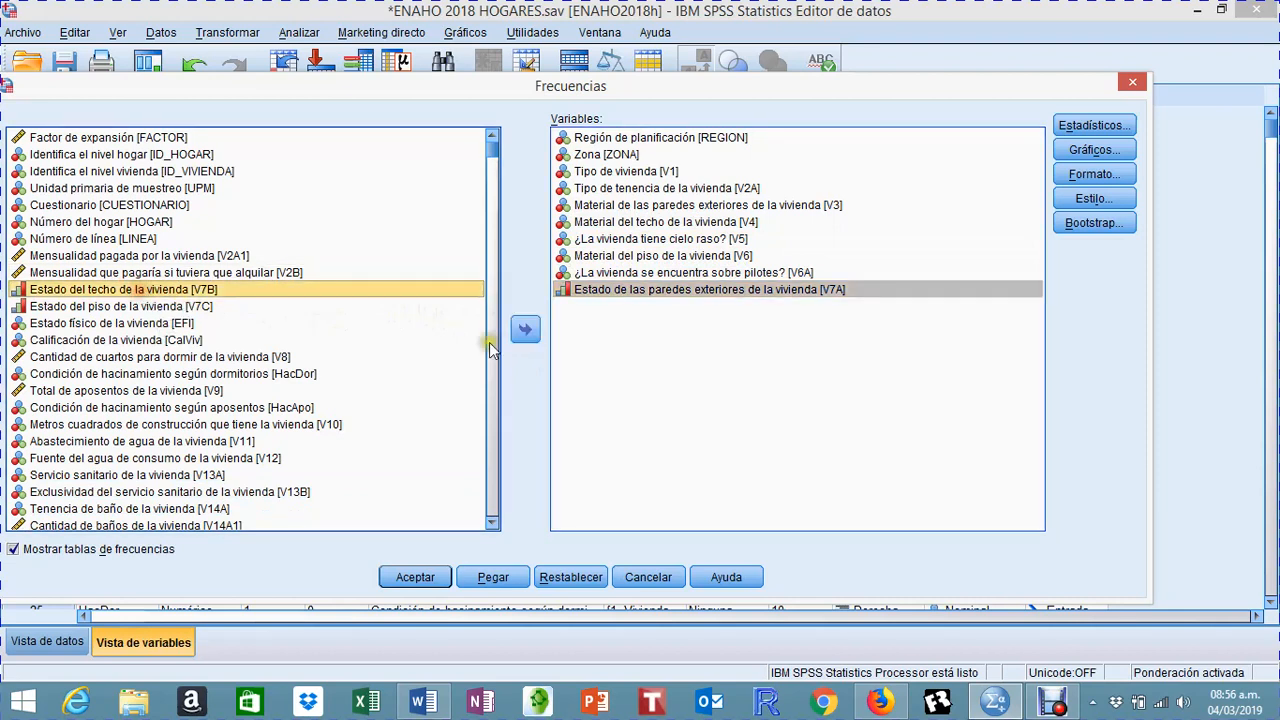
{"action": "left_click", "coordinate": [517, 338]}
{"action": "left_click", "coordinate": [162, 291]}
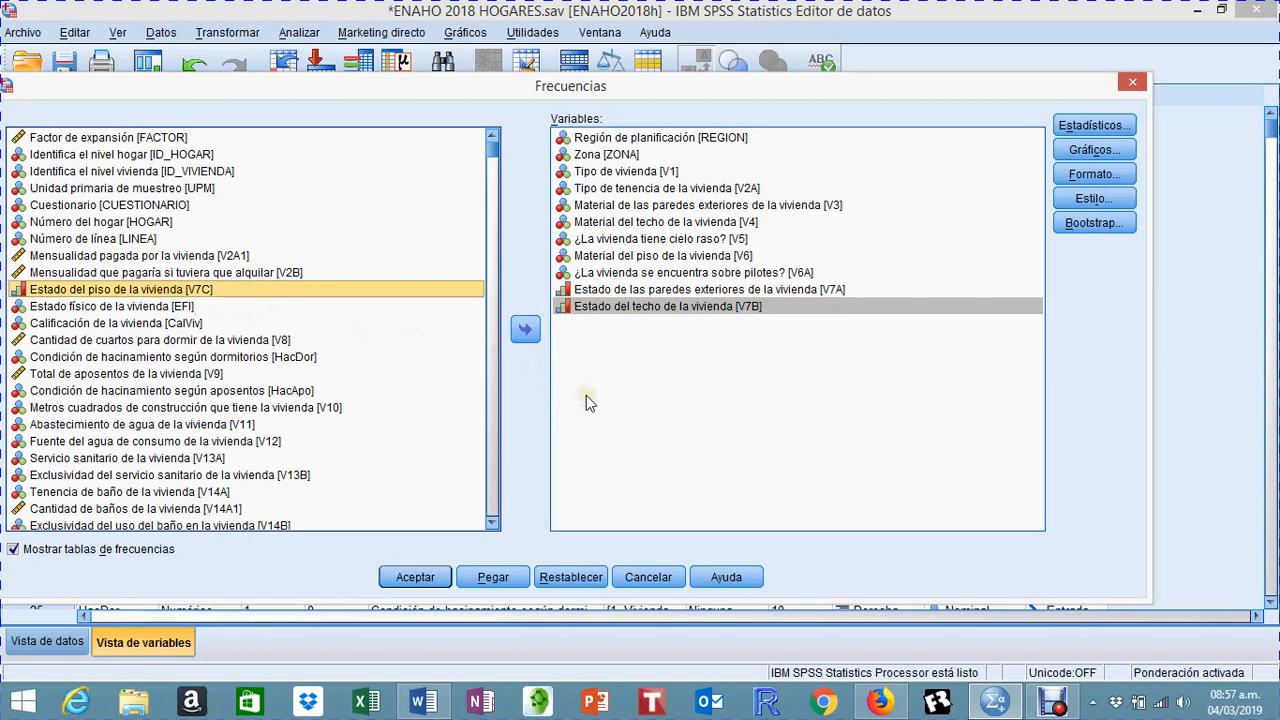
{"action": "left_click", "coordinate": [522, 333]}
Step: Add the dwelling's physical state (EFI), dwelling rating (CalViv) and bedroom overcrowding (HacDor) to the frequency analysis variables
{"action": "left_click", "coordinate": [158, 289]}
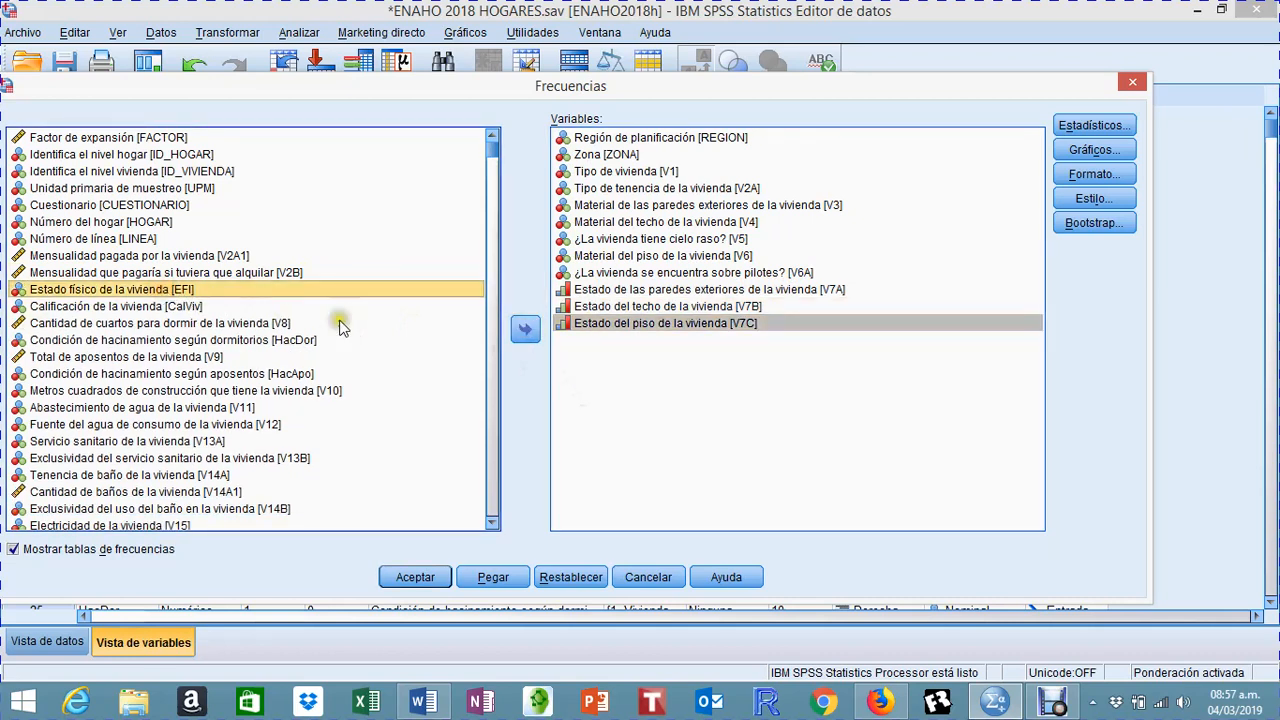
{"action": "left_click", "coordinate": [521, 336]}
{"action": "left_click", "coordinate": [125, 291]}
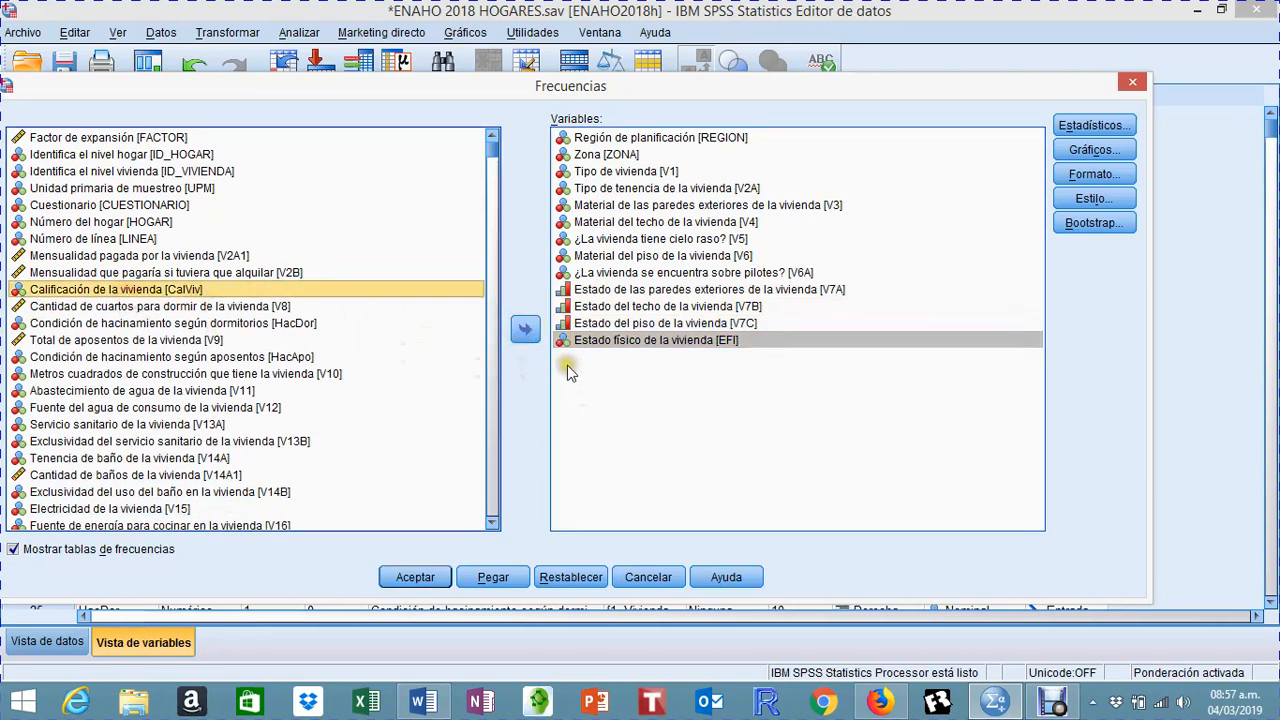
{"action": "left_click", "coordinate": [525, 331]}
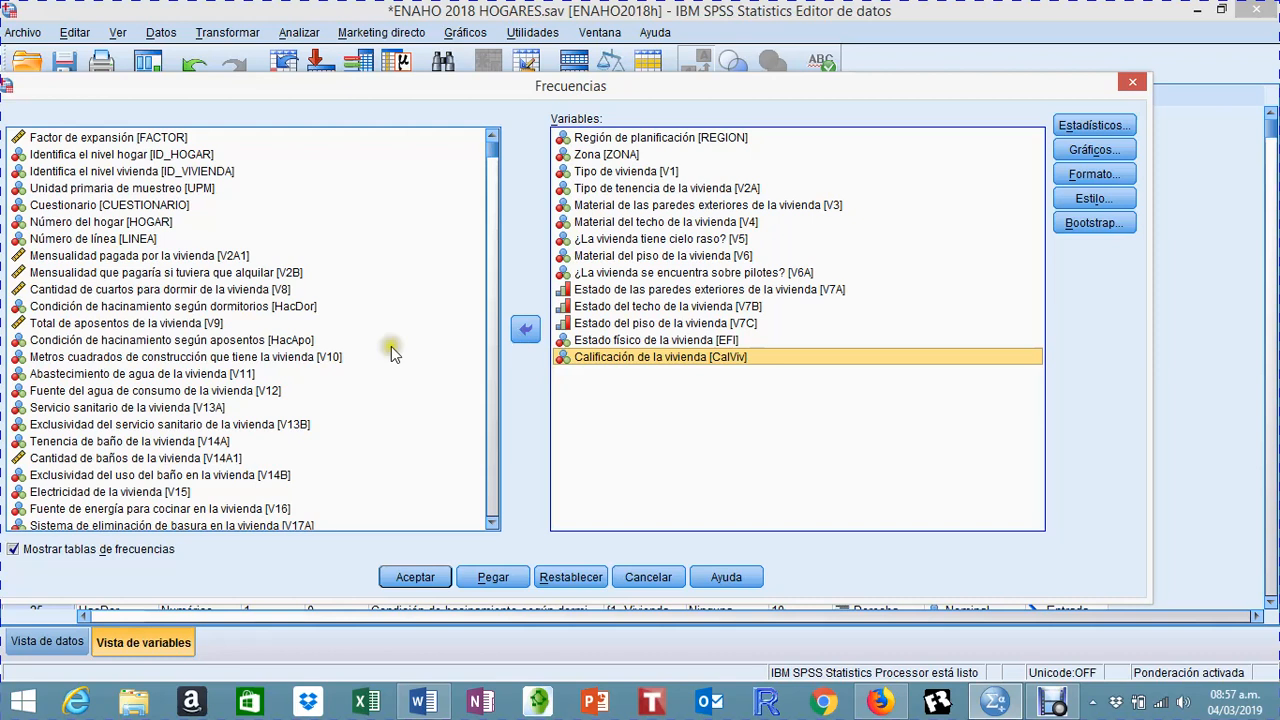
{"action": "left_click", "coordinate": [115, 306]}
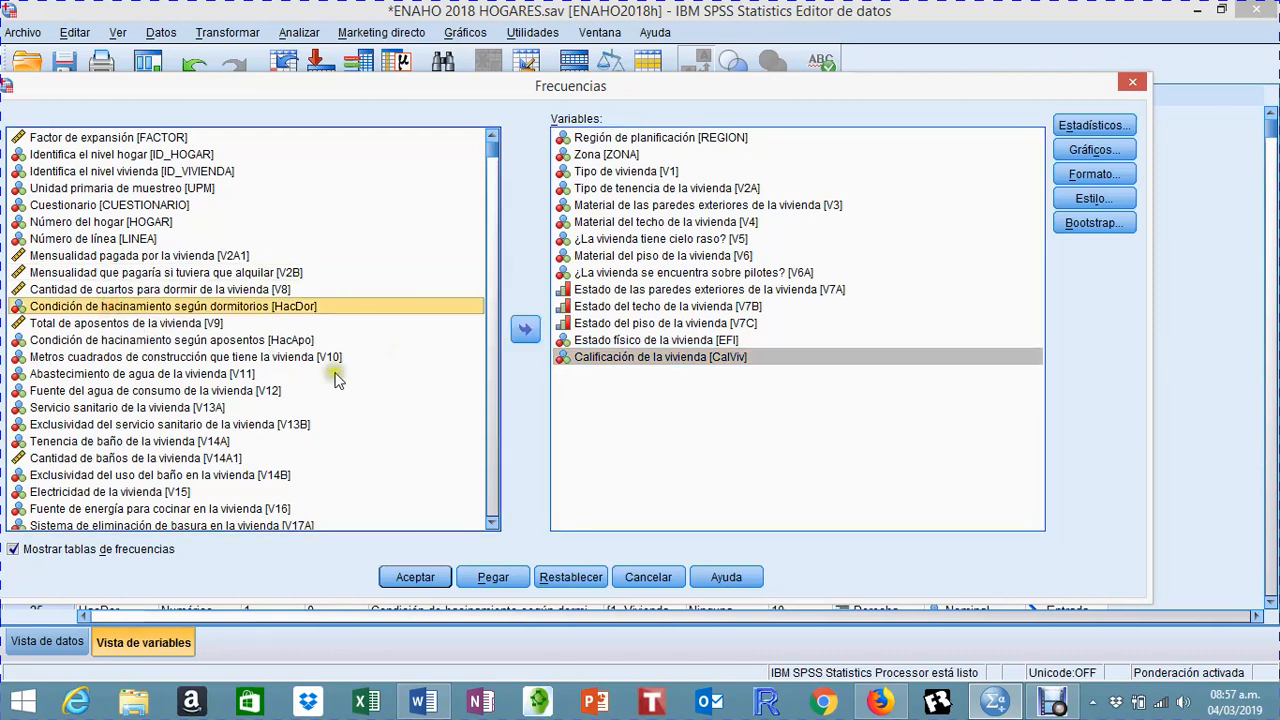
{"action": "left_click", "coordinate": [520, 334]}
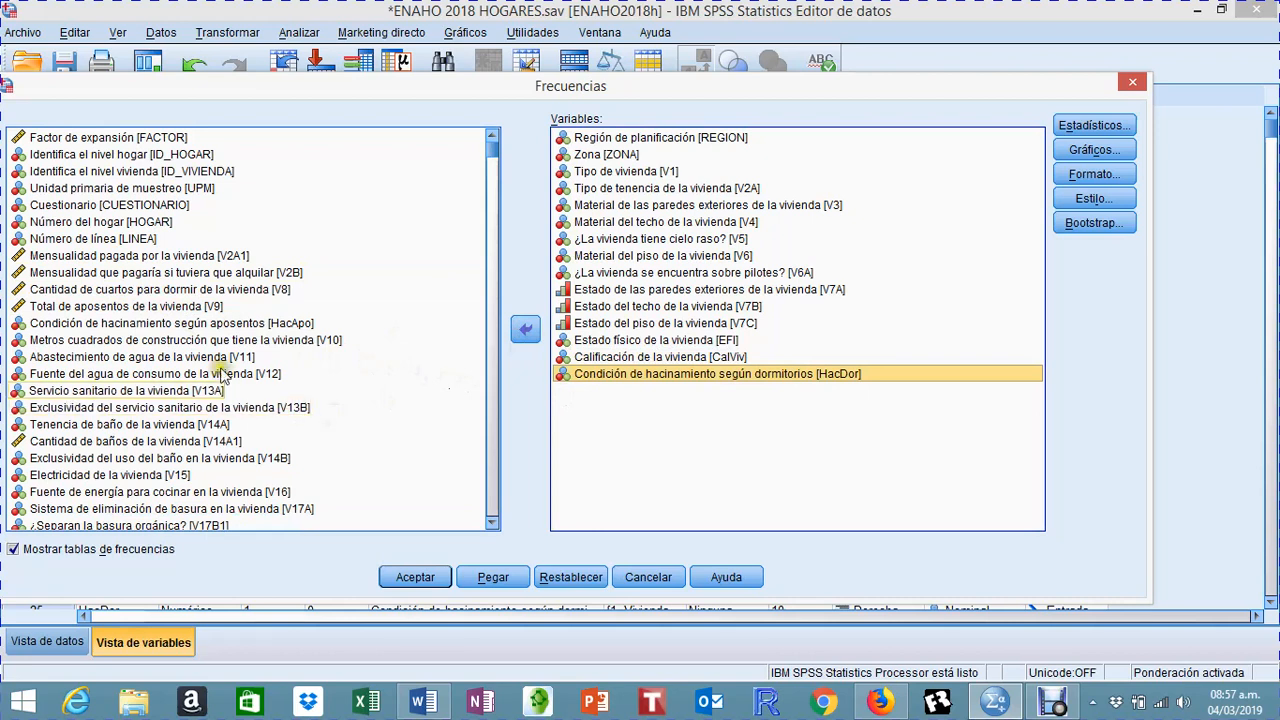
Step: Add room overcrowding (HacApo) and the dwelling's square metres of construction (V10) to the frequency analysis variables
{"action": "left_click", "coordinate": [201, 326]}
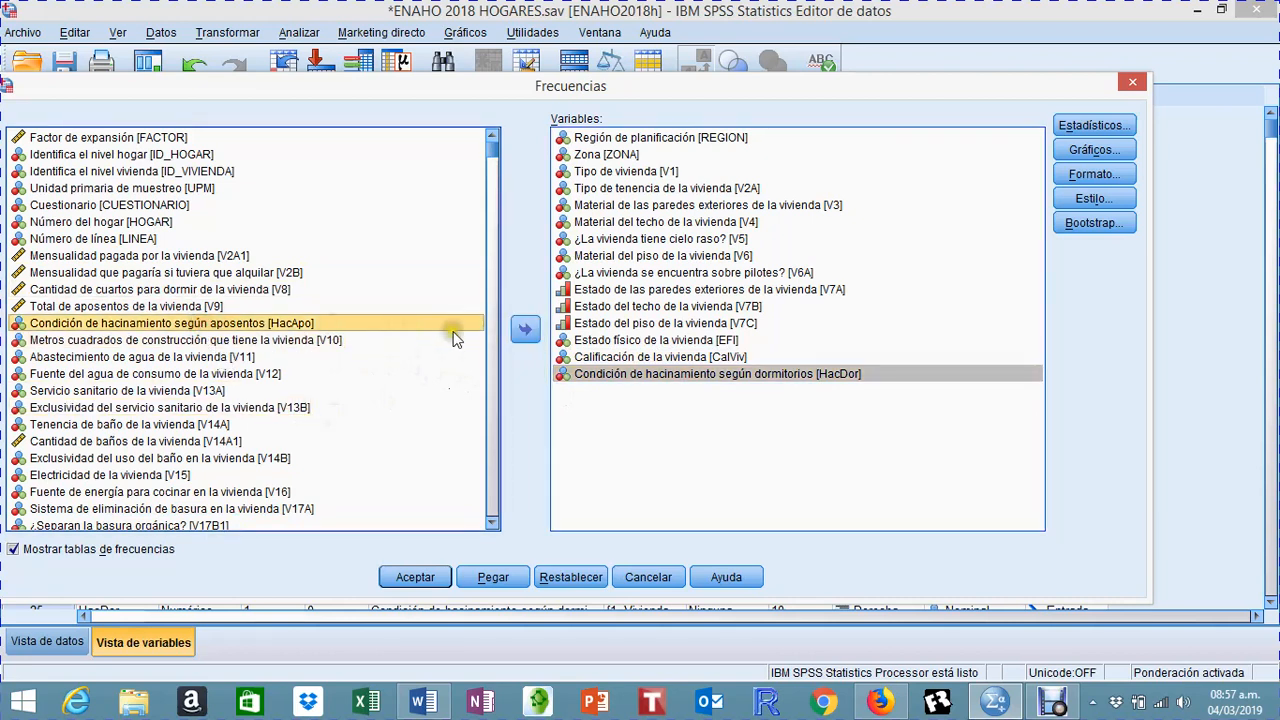
{"action": "left_click", "coordinate": [524, 330]}
{"action": "left_click", "coordinate": [264, 328]}
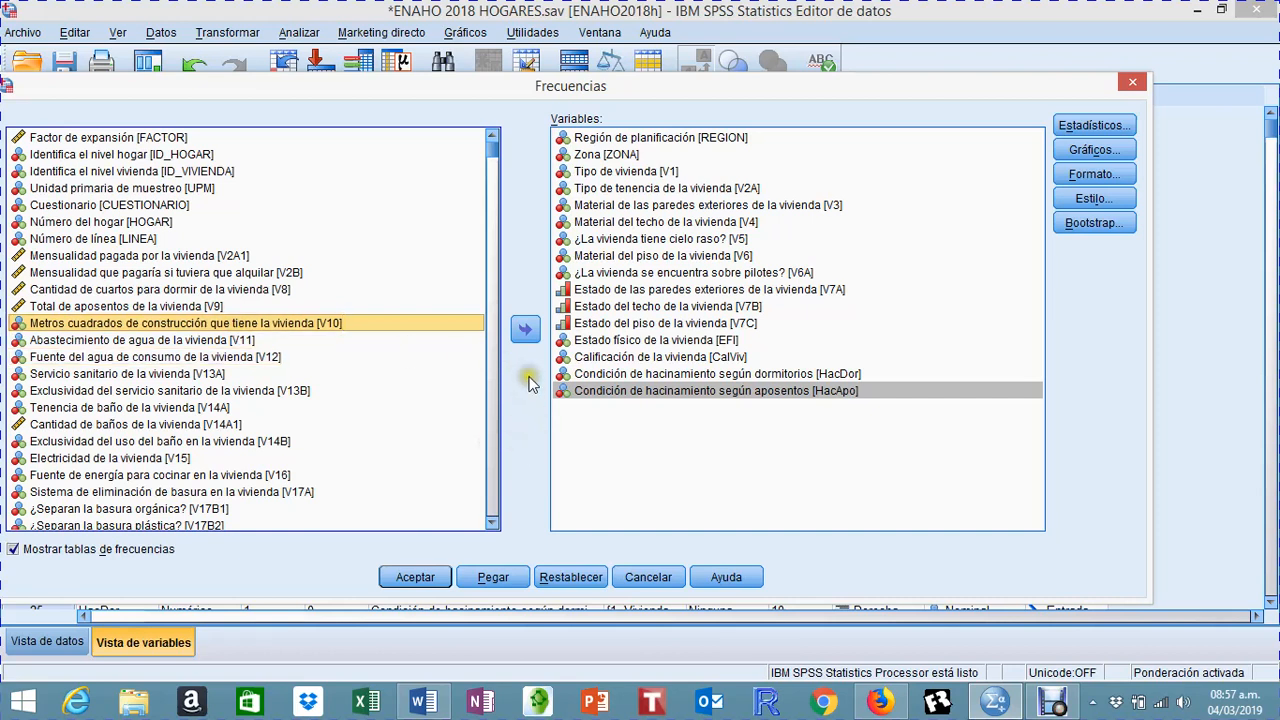
{"action": "left_click", "coordinate": [526, 330]}
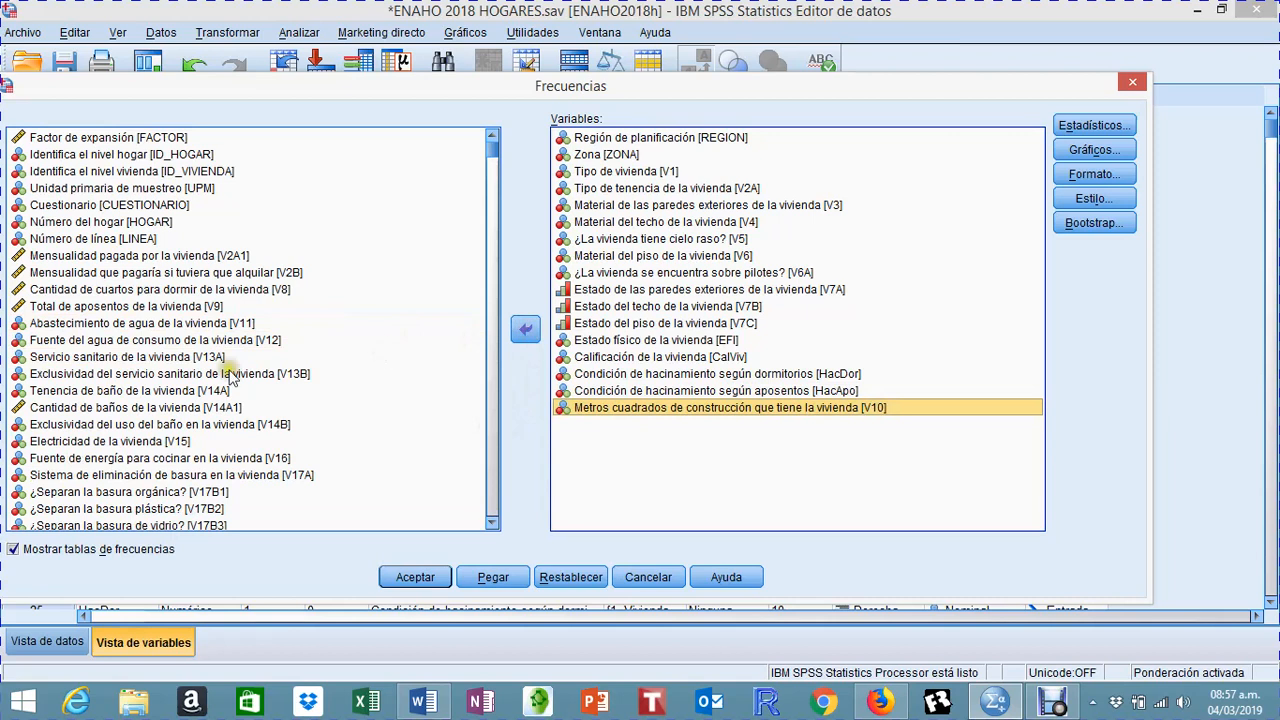
Step: Add the dwelling's water supply (V11) and source of drinking water (V12) to the frequency analysis variables
{"action": "left_click", "coordinate": [106, 325]}
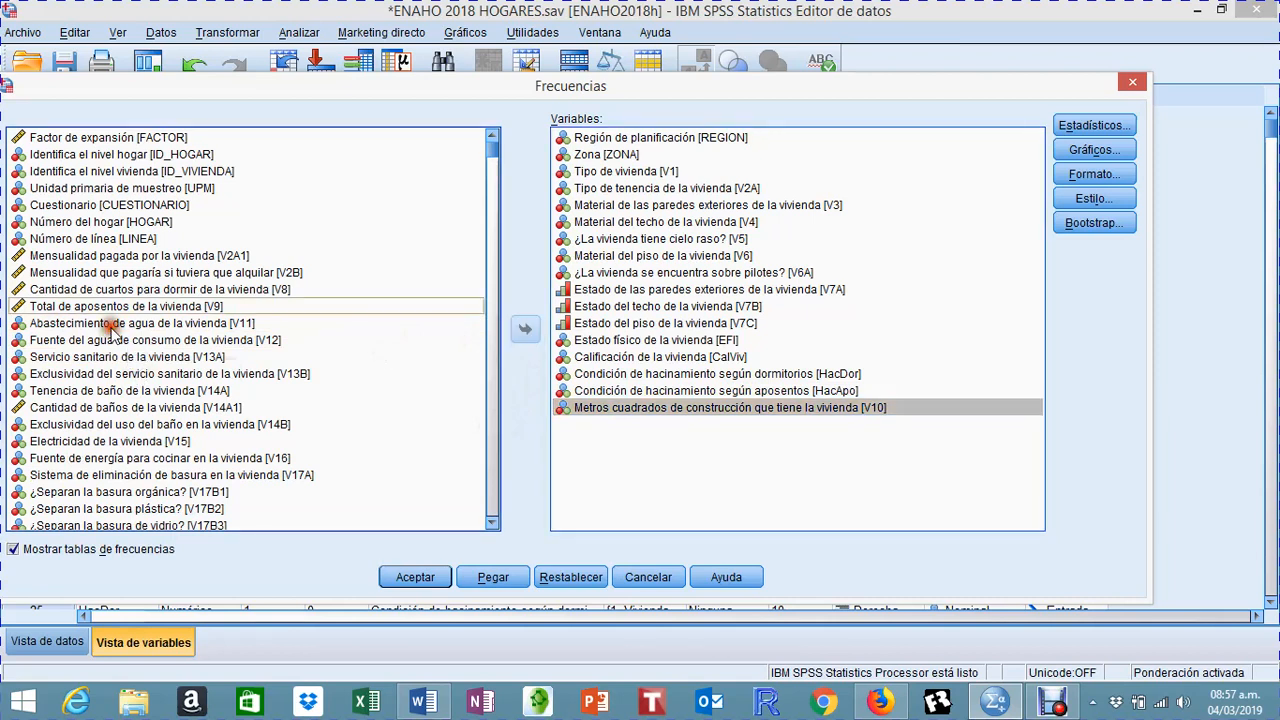
{"action": "left_click", "coordinate": [526, 330]}
{"action": "left_click", "coordinate": [243, 325]}
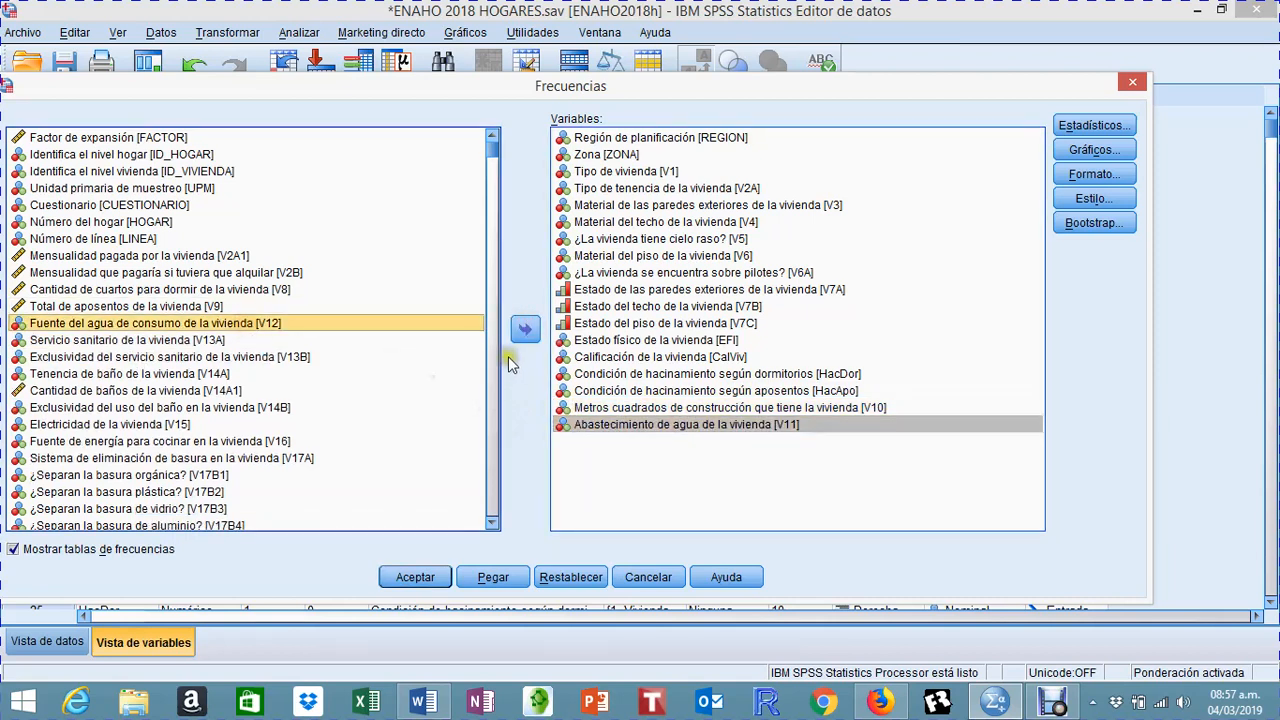
{"action": "left_click", "coordinate": [526, 330]}
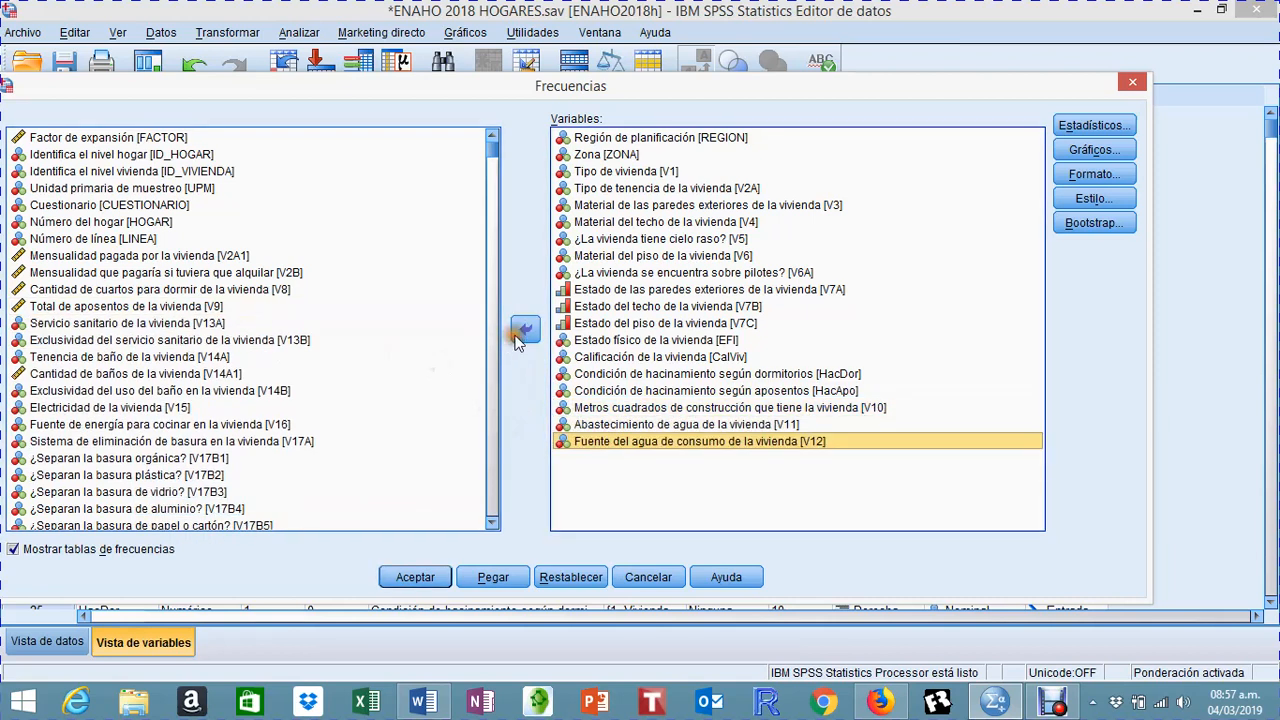
Step: Add sanitary service (V13A), its exclusivity (V13B), bathroom availability (V14A) and exclusive bathroom use (V14B) to the frequency analysis variables
{"action": "left_click", "coordinate": [133, 327]}
{"action": "left_click", "coordinate": [520, 330]}
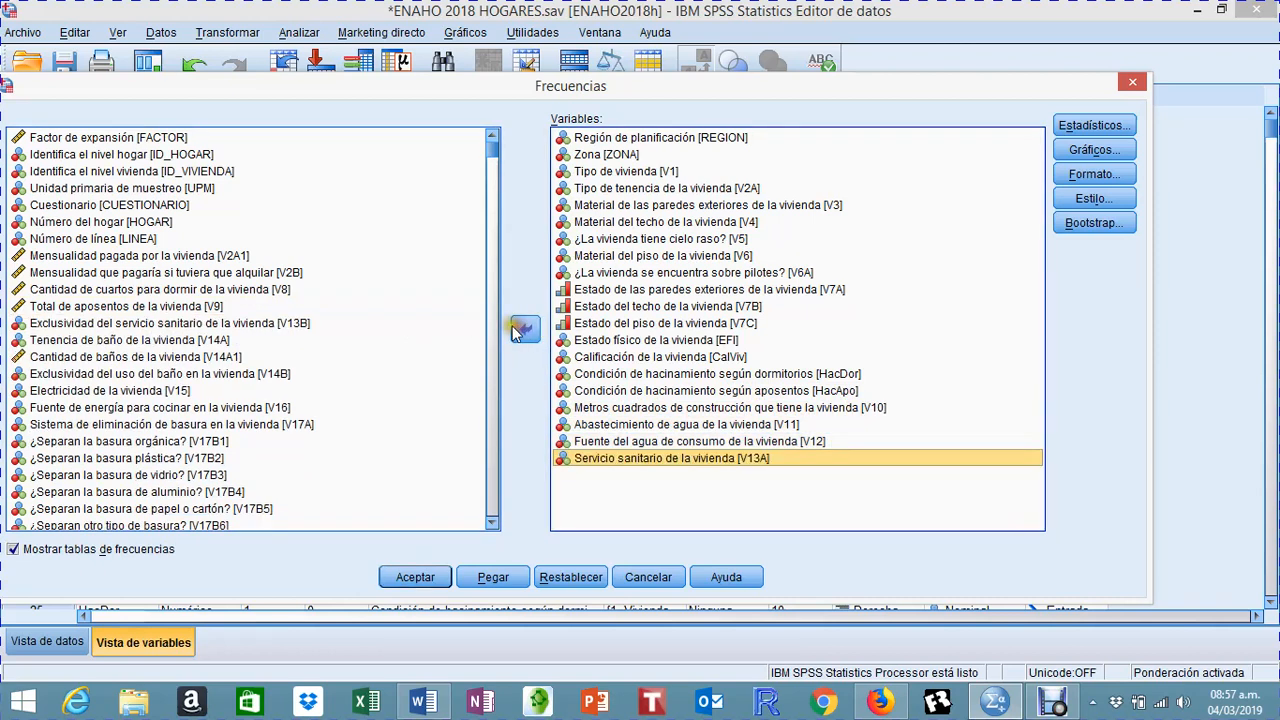
{"action": "left_click", "coordinate": [215, 324]}
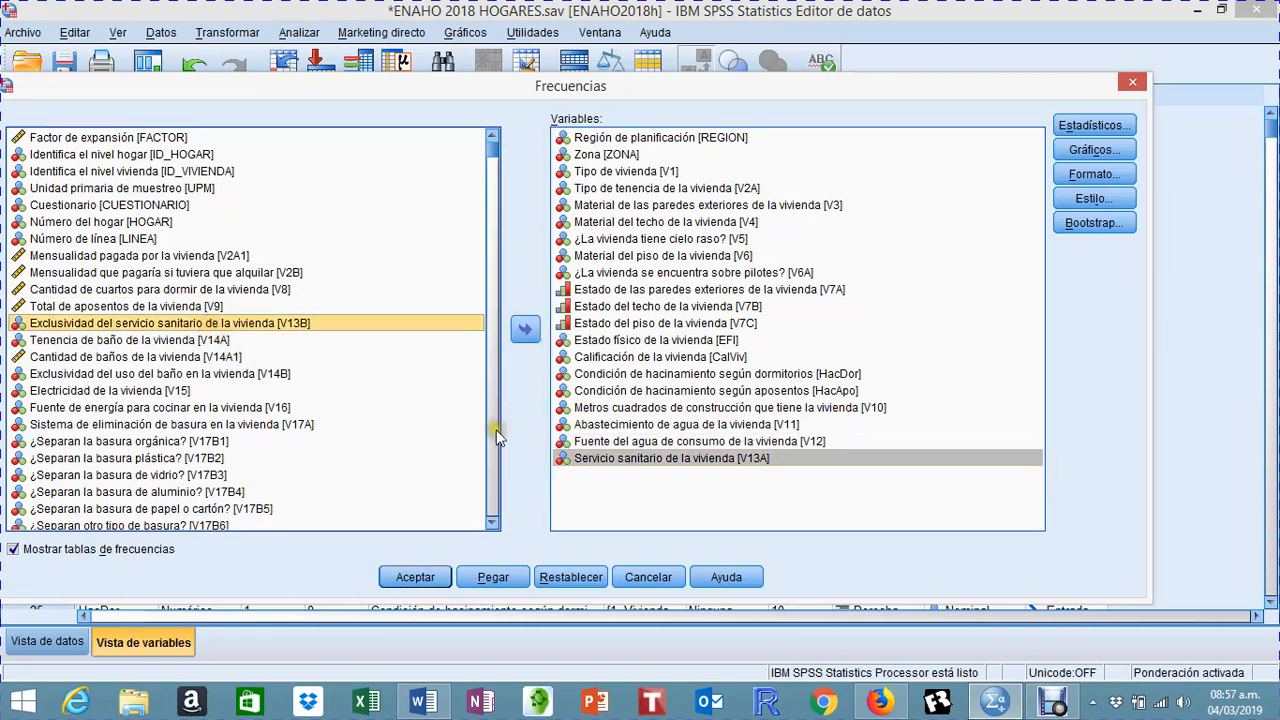
{"action": "left_click", "coordinate": [525, 330]}
{"action": "left_click", "coordinate": [176, 323]}
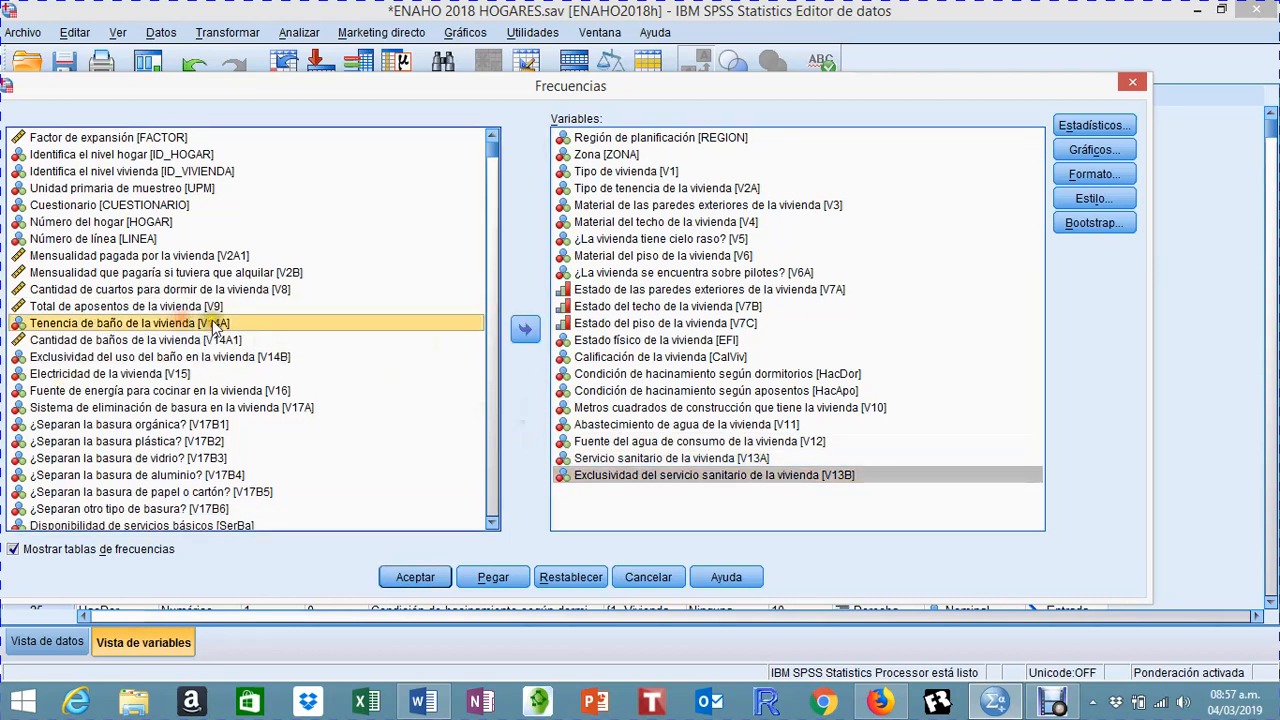
{"action": "left_click", "coordinate": [526, 333]}
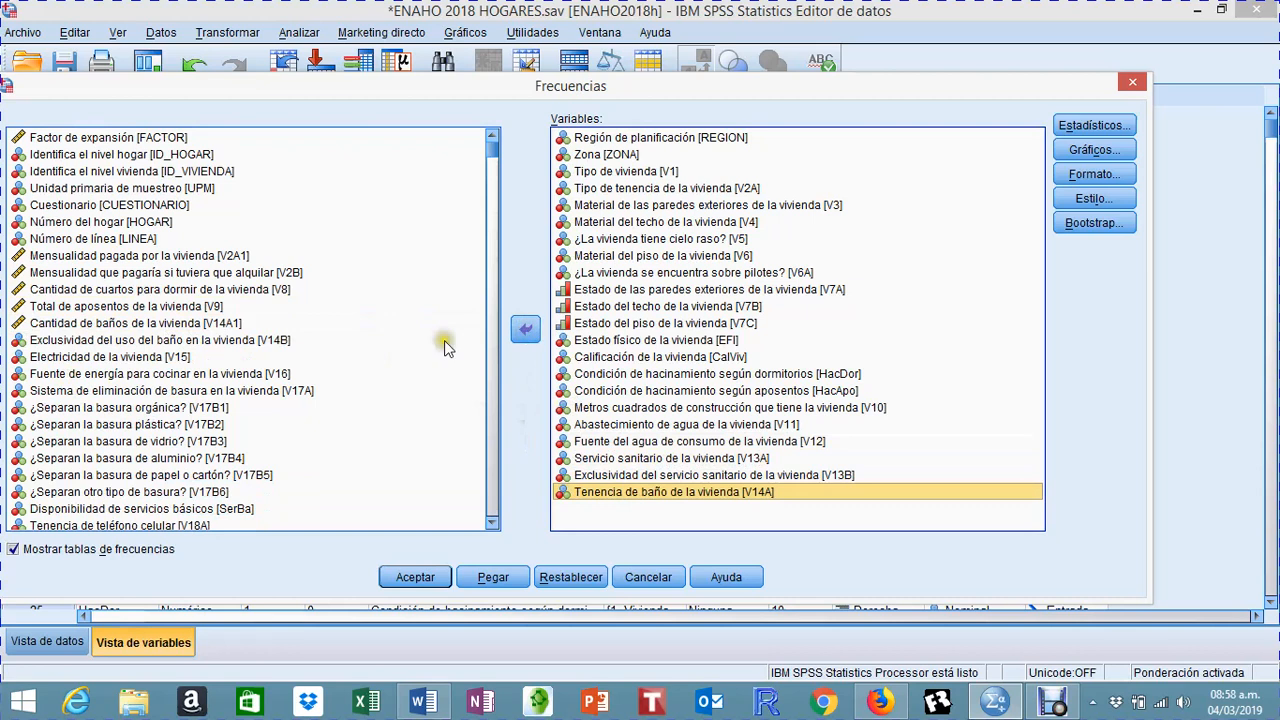
{"action": "left_click", "coordinate": [258, 342]}
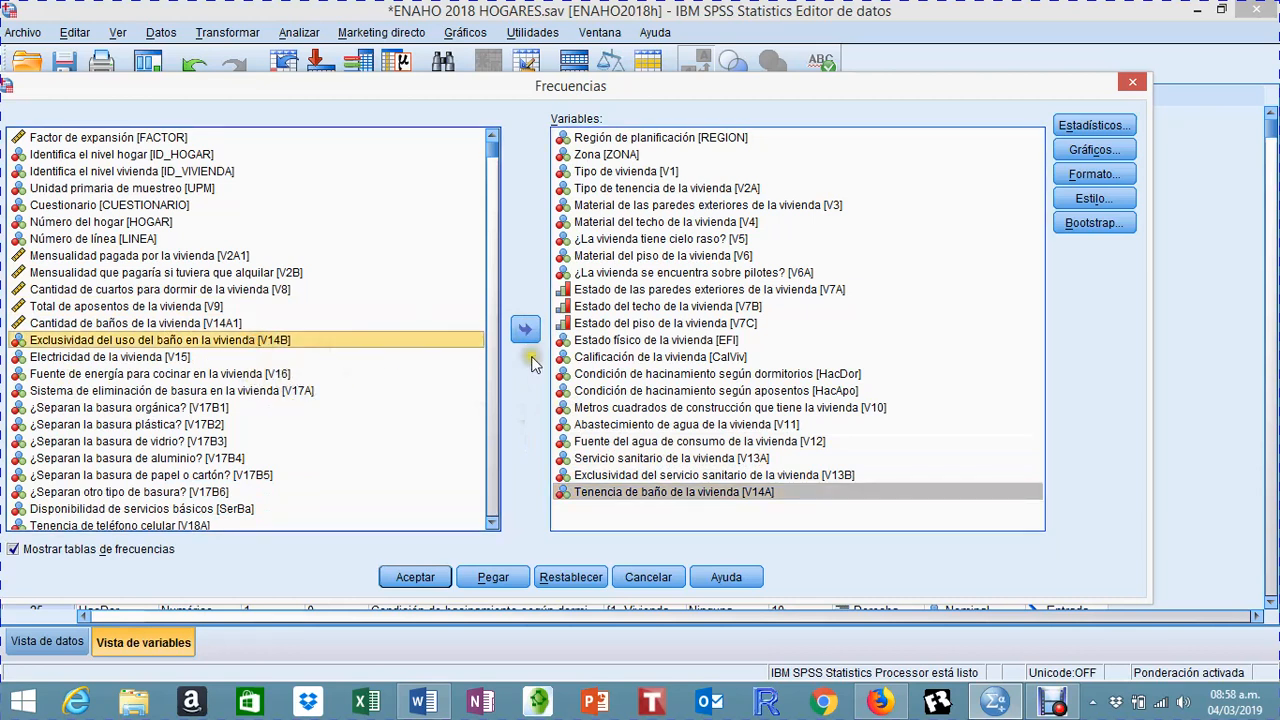
{"action": "left_click", "coordinate": [525, 330]}
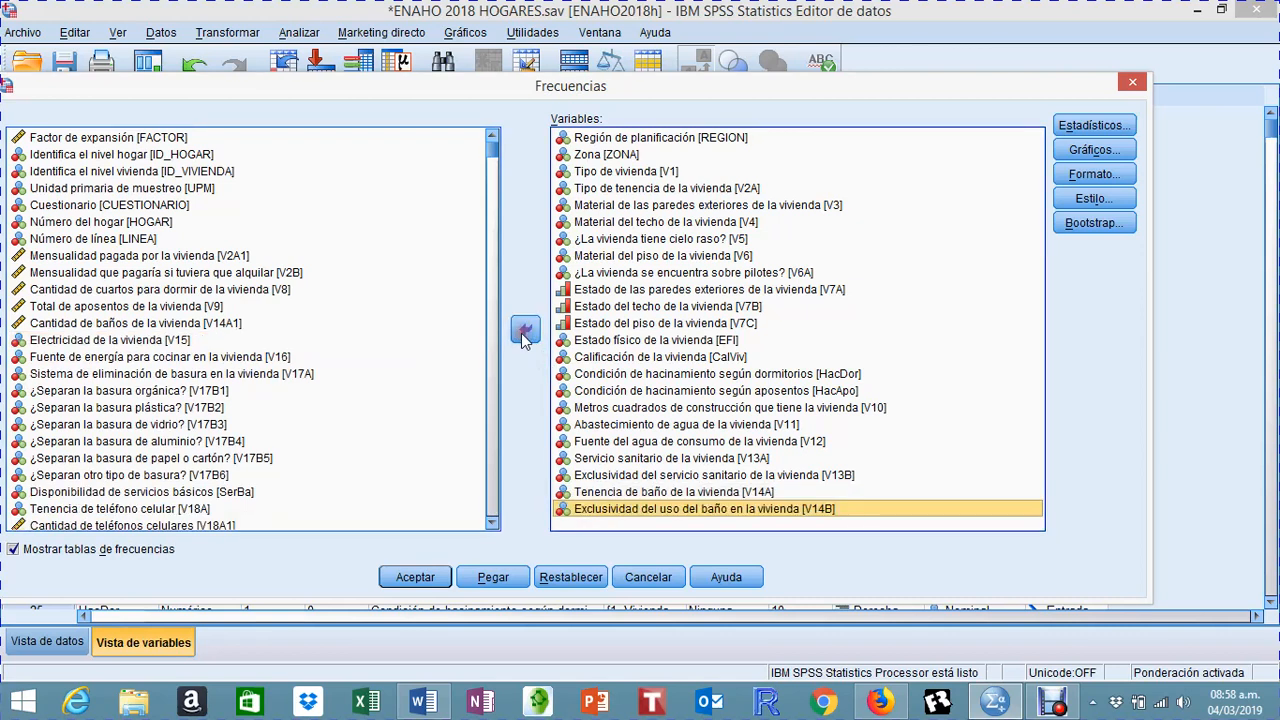
Step: Add electricity (V15), cooking energy source (V16) and garbage disposal system (V17A) to the frequency analysis variables
{"action": "left_click", "coordinate": [148, 343]}
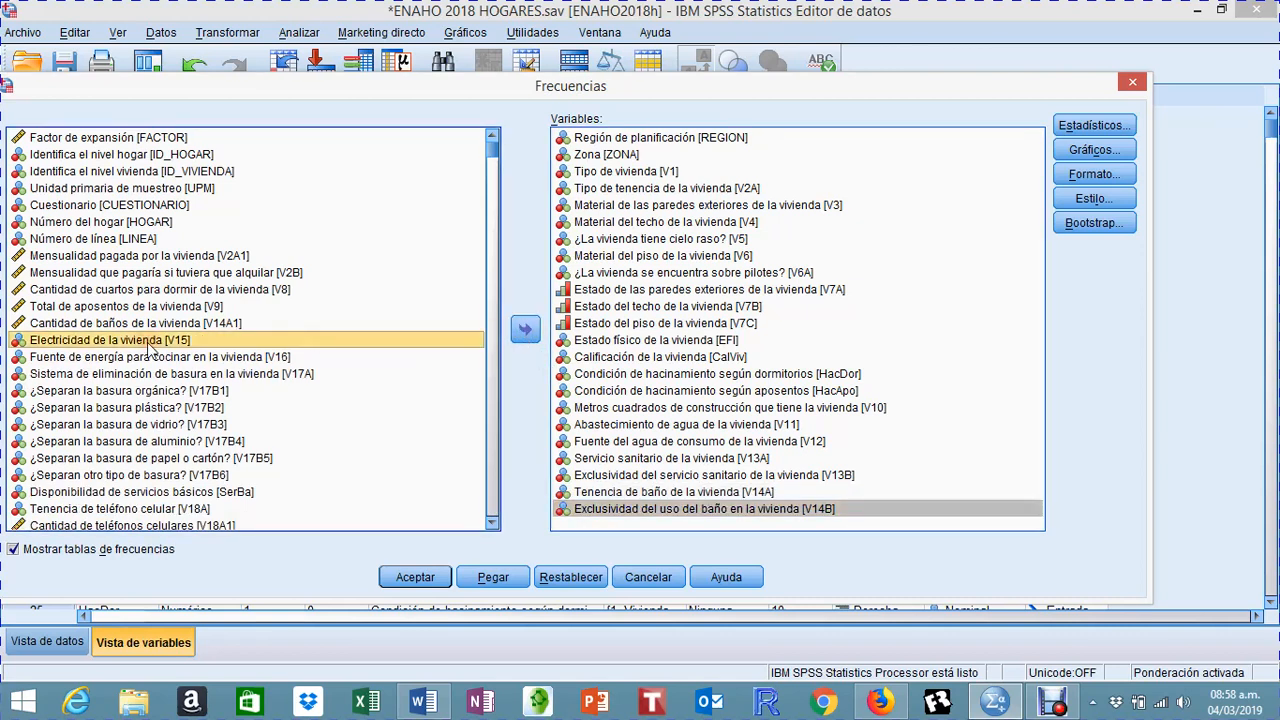
{"action": "left_click", "coordinate": [525, 330]}
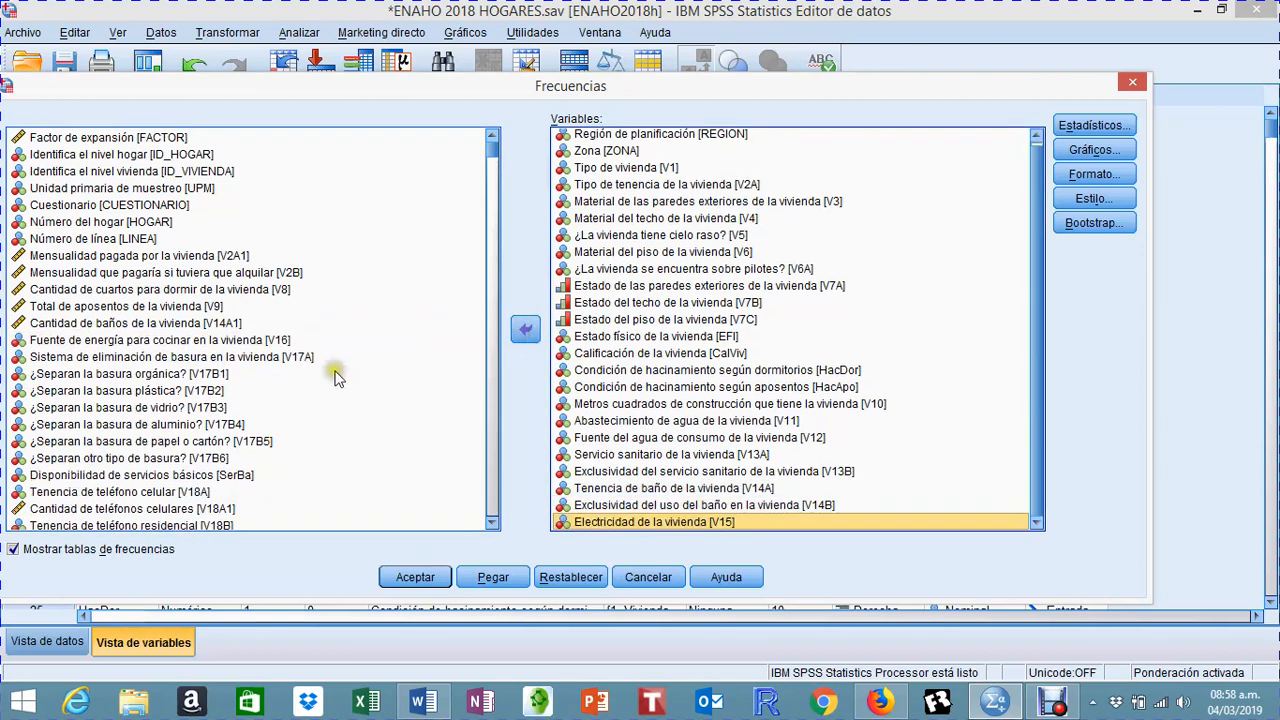
{"action": "left_click", "coordinate": [264, 341]}
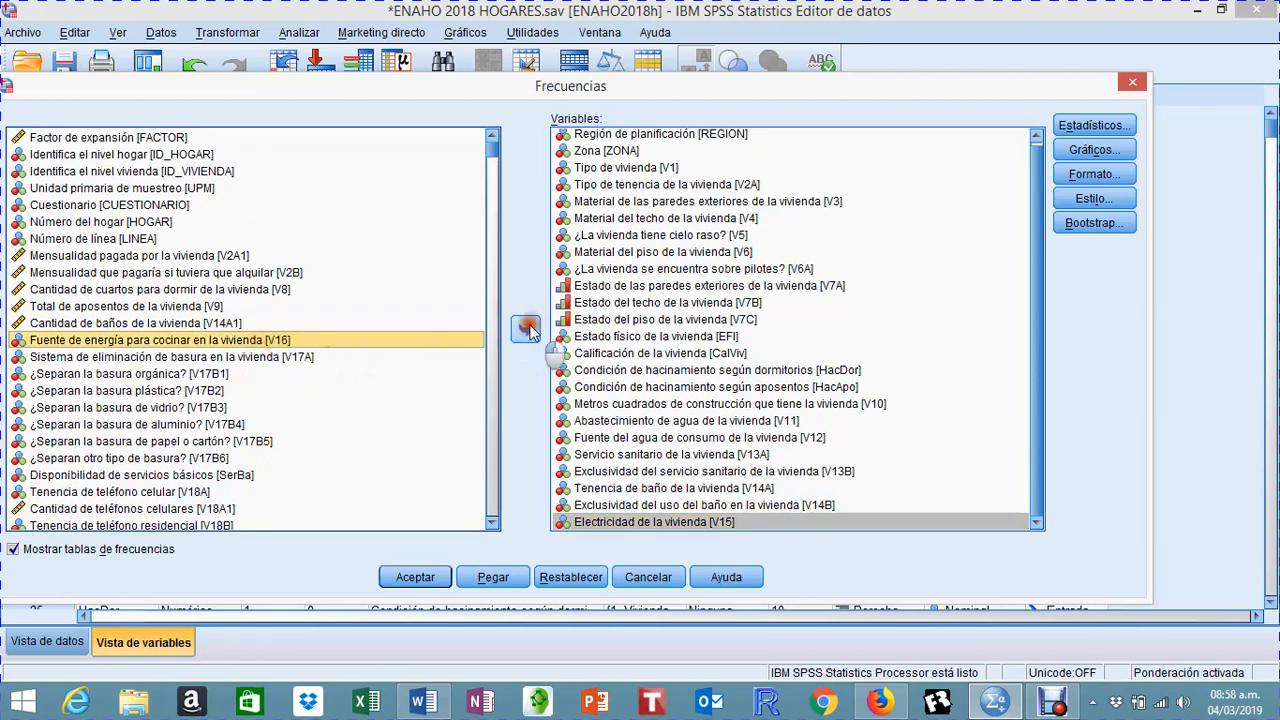
{"action": "left_click", "coordinate": [527, 330]}
{"action": "left_click", "coordinate": [274, 340]}
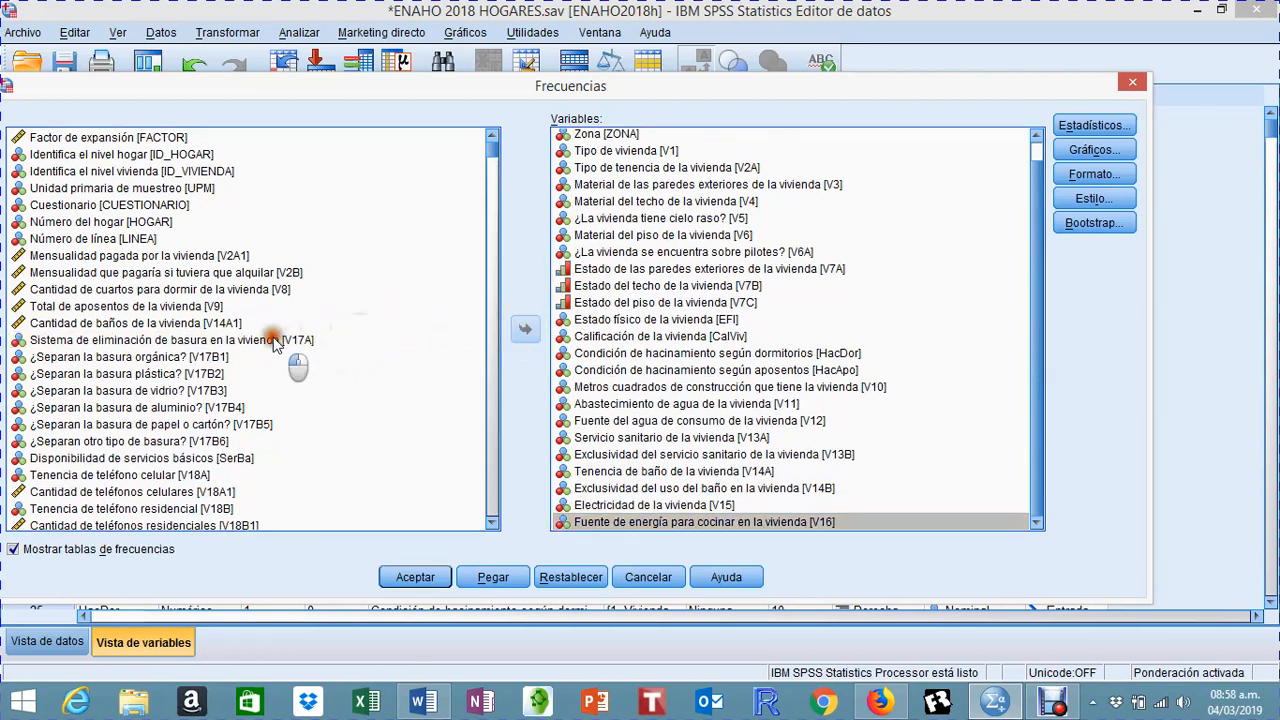
{"action": "left_click", "coordinate": [525, 327]}
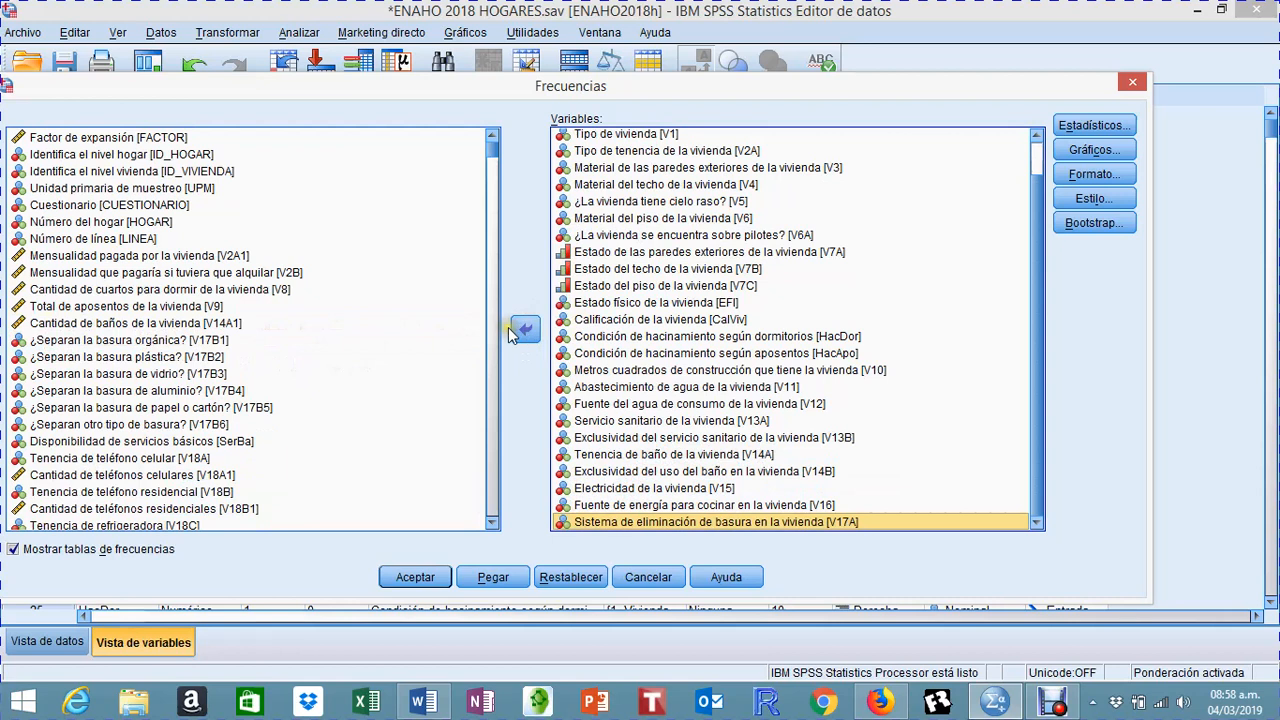
Step: Find the poverty level variable (np) further down the source list and add it to the frequency analysis
{"action": "scroll", "coordinate": [277, 417], "scroll_direction": "down", "scroll_amount": 1}
{"action": "left_click", "coordinate": [280, 425]}
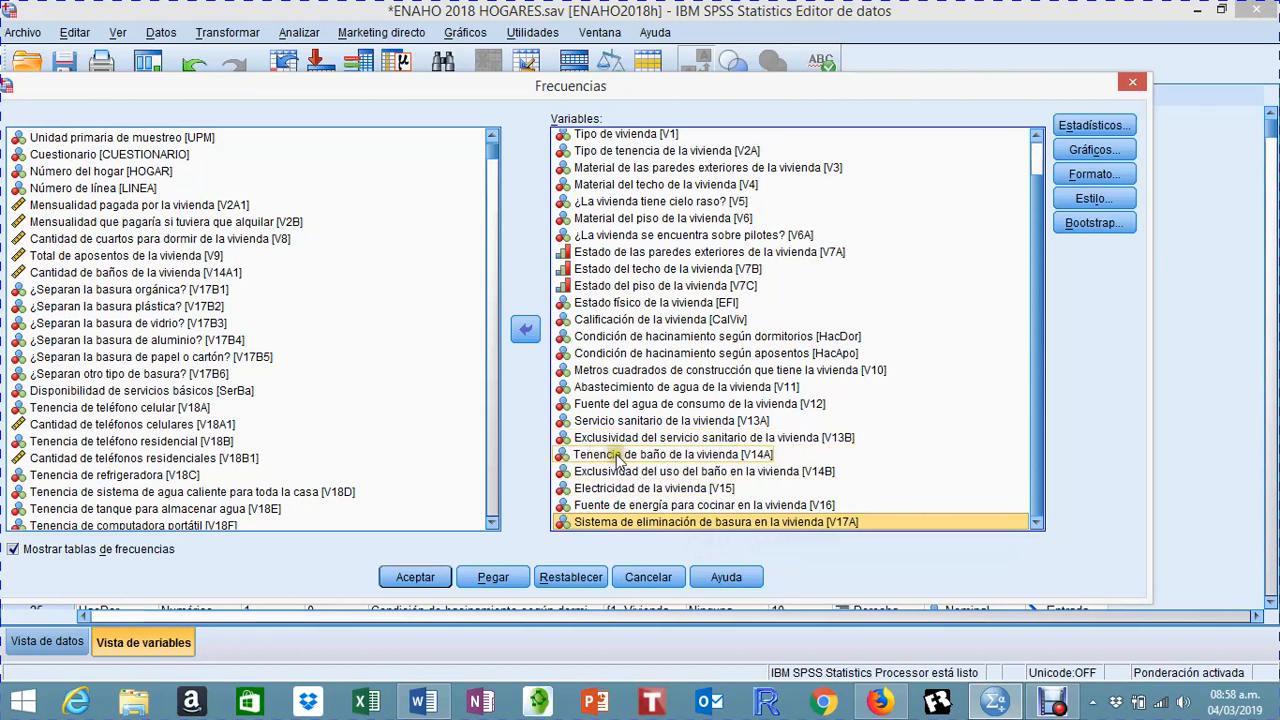
{"action": "left_click", "coordinate": [492, 522]}
{"action": "left_click", "coordinate": [492, 522]}
{"action": "left_click", "coordinate": [492, 522]}
{"action": "left_click", "coordinate": [492, 522]}
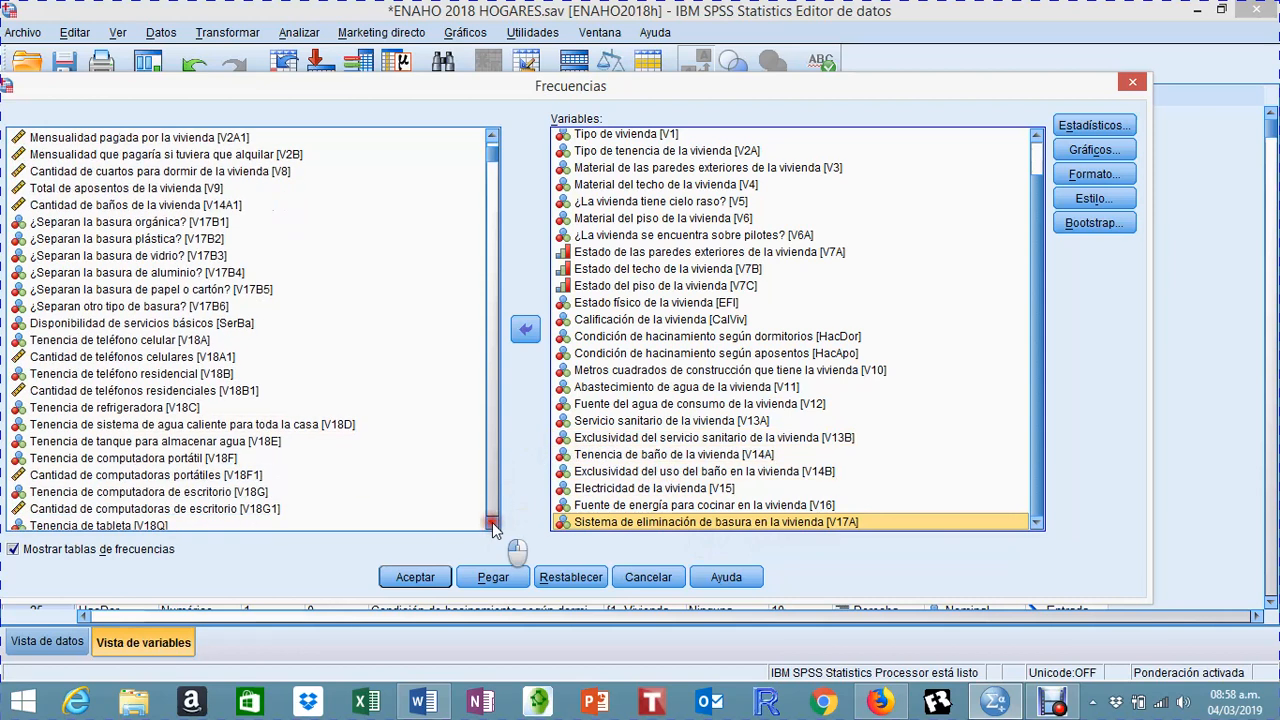
{"action": "left_click", "coordinate": [492, 522]}
{"action": "left_click", "coordinate": [492, 522]}
{"action": "left_click", "coordinate": [492, 522]}
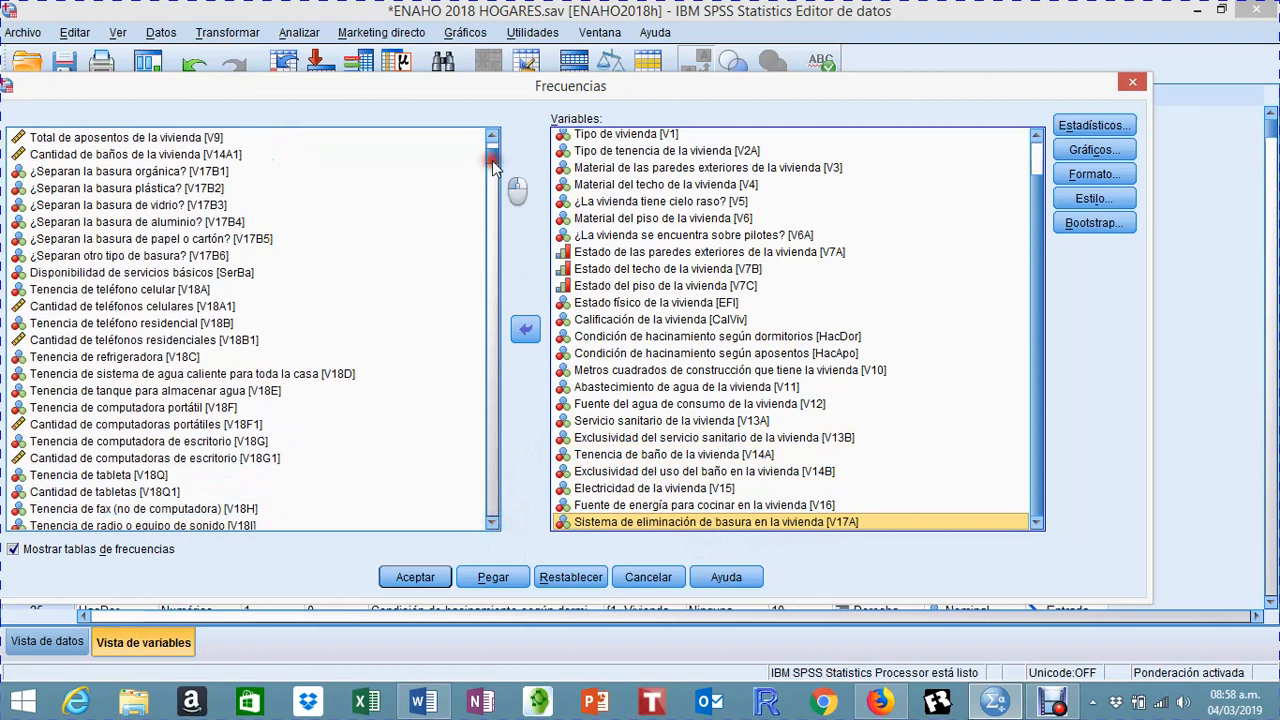
{"action": "scroll", "coordinate": [490, 250], "scroll_direction": "down", "scroll_amount": 15}
{"action": "scroll", "coordinate": [488, 313], "scroll_direction": "down", "scroll_amount": 20}
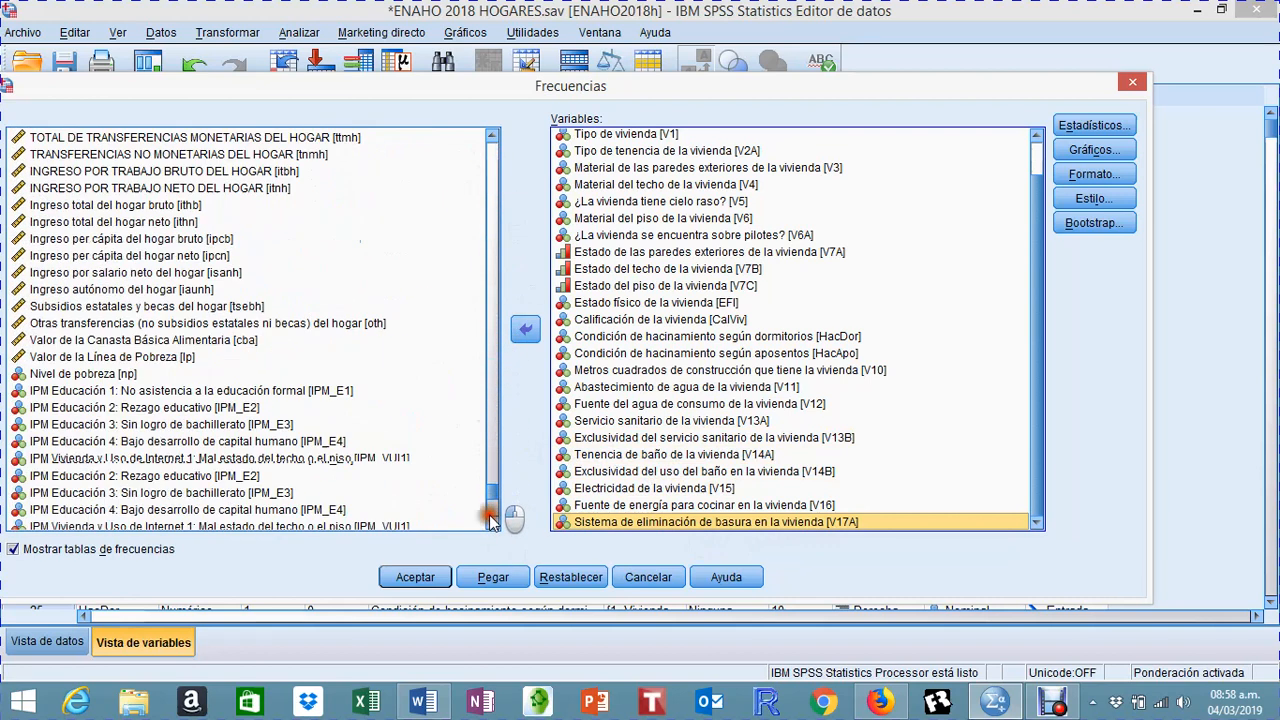
{"action": "scroll", "coordinate": [390, 428], "scroll_direction": "up", "scroll_amount": 5}
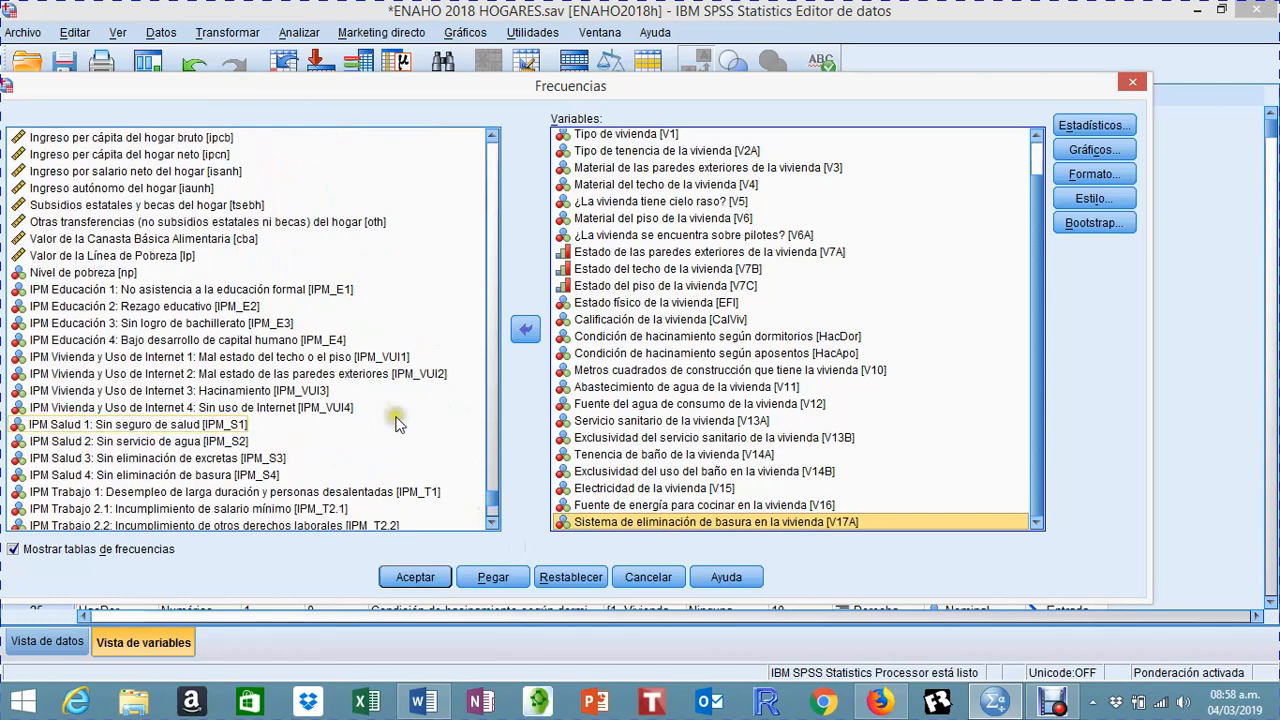
{"action": "left_click", "coordinate": [88, 272]}
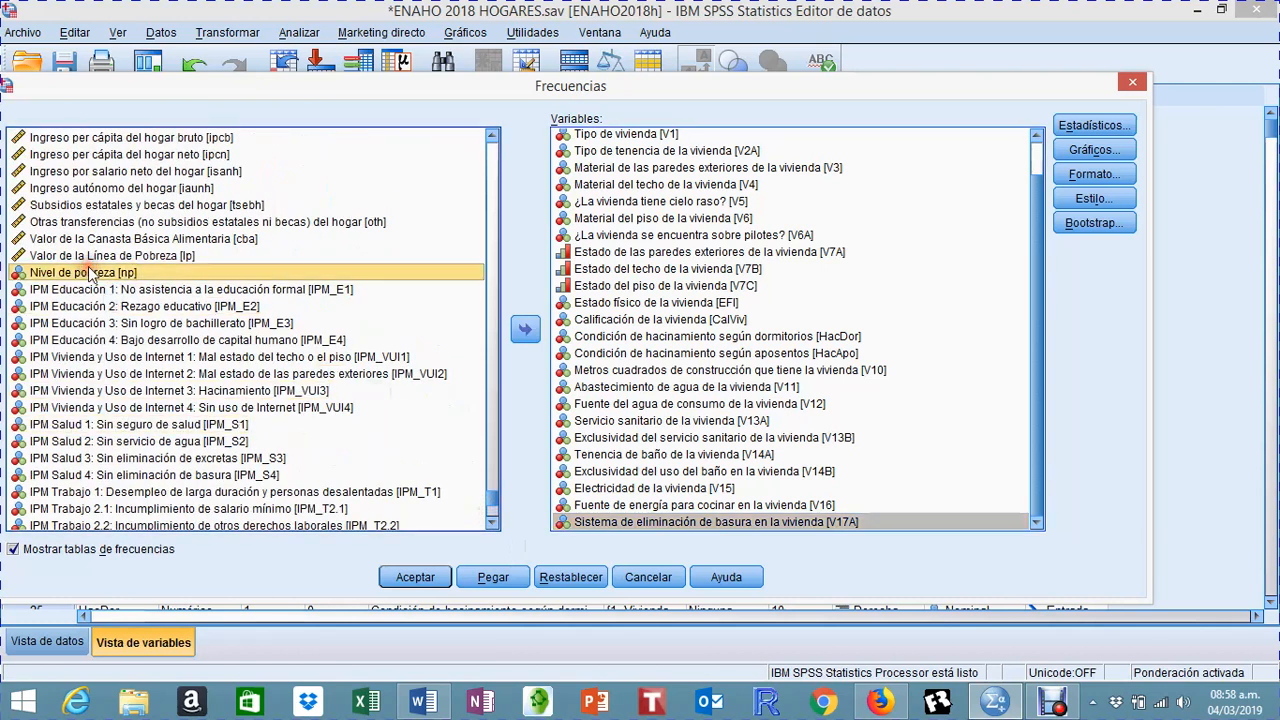
{"action": "left_click", "coordinate": [527, 330]}
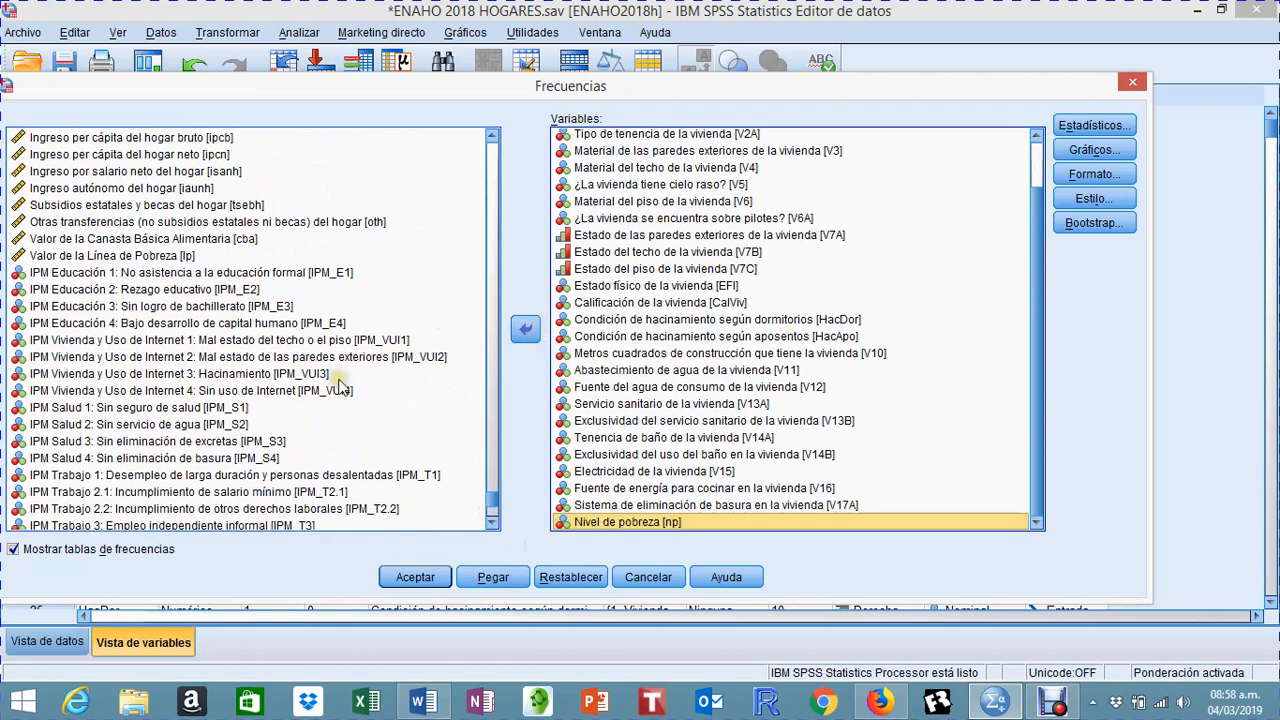
Step: Add multidimensional poverty (IPM_Pobreza) and the net household per capita income decile (D_IPCN) to the frequency analysis variables
{"action": "scroll", "coordinate": [340, 388], "scroll_direction": "down", "scroll_amount": 4}
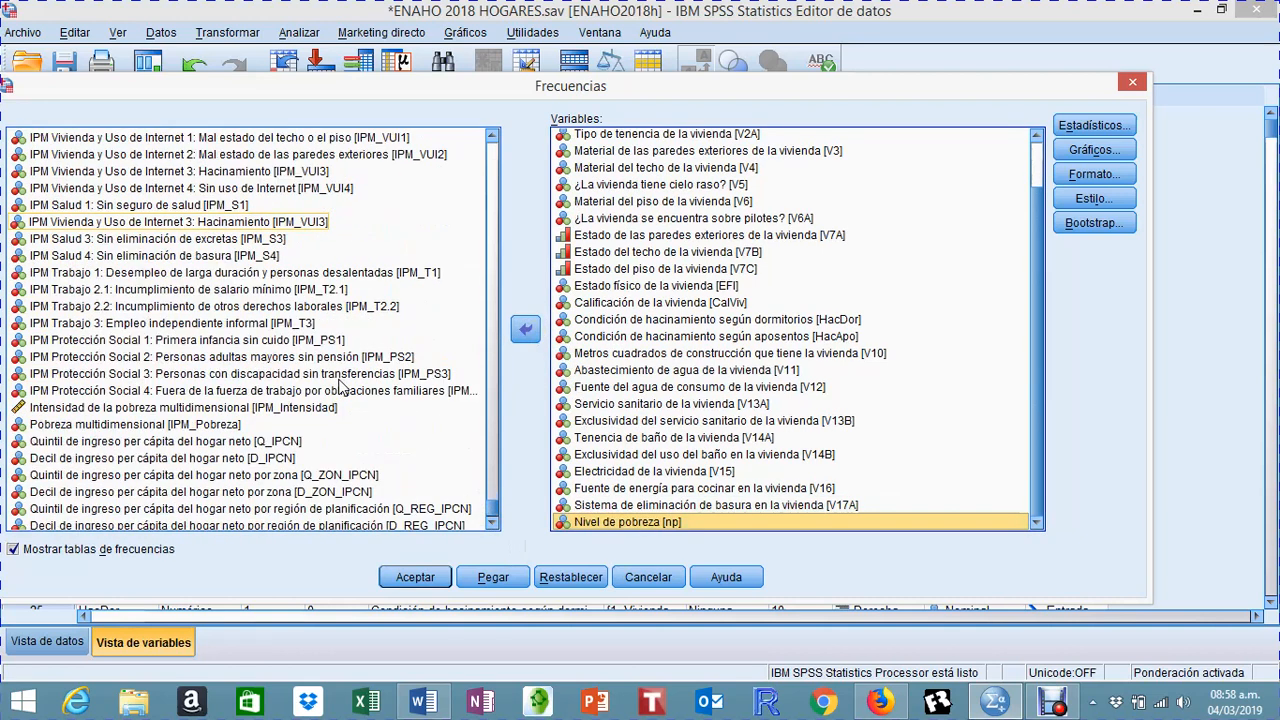
{"action": "left_click", "coordinate": [213, 425]}
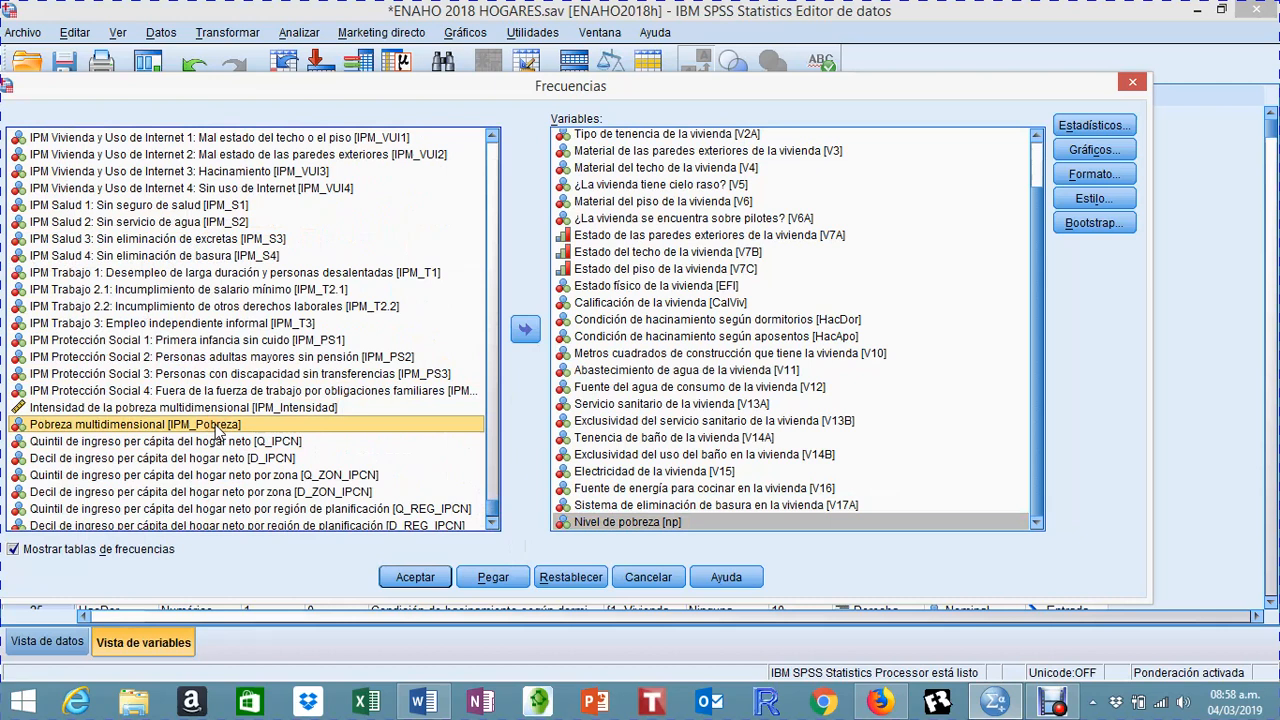
{"action": "left_click", "coordinate": [527, 331]}
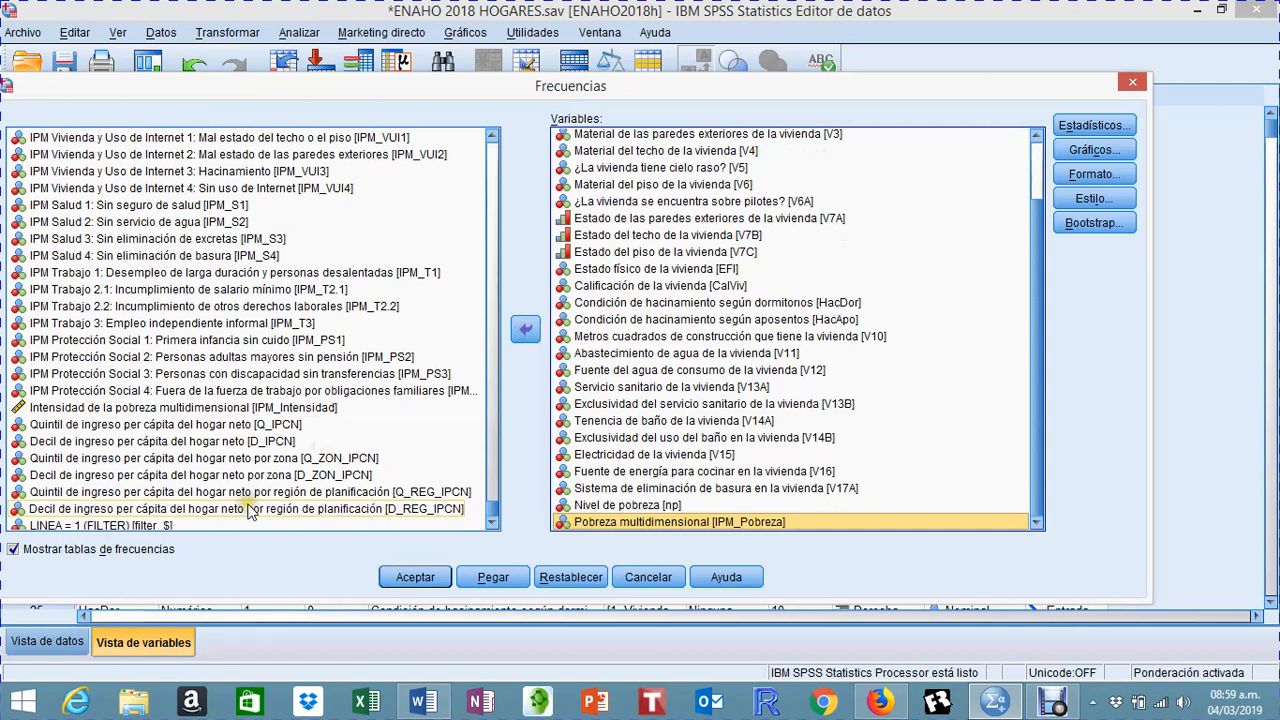
{"action": "left_click", "coordinate": [162, 441]}
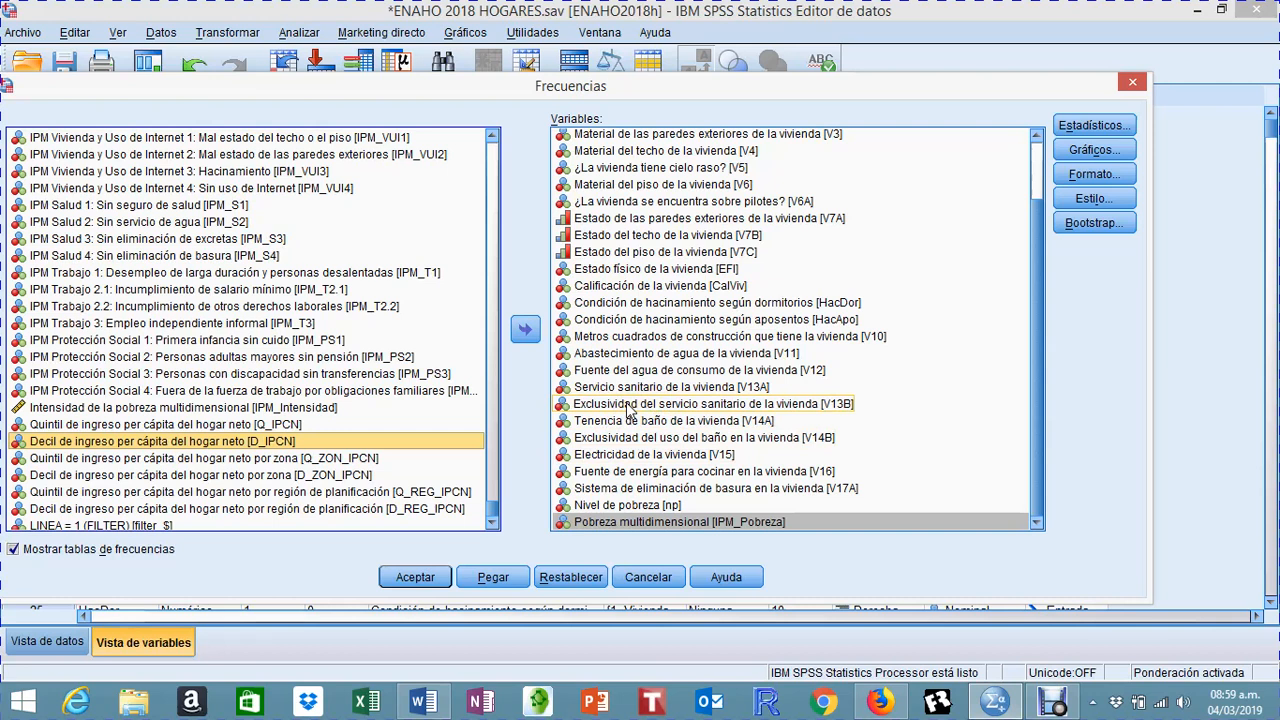
{"action": "left_click", "coordinate": [527, 330]}
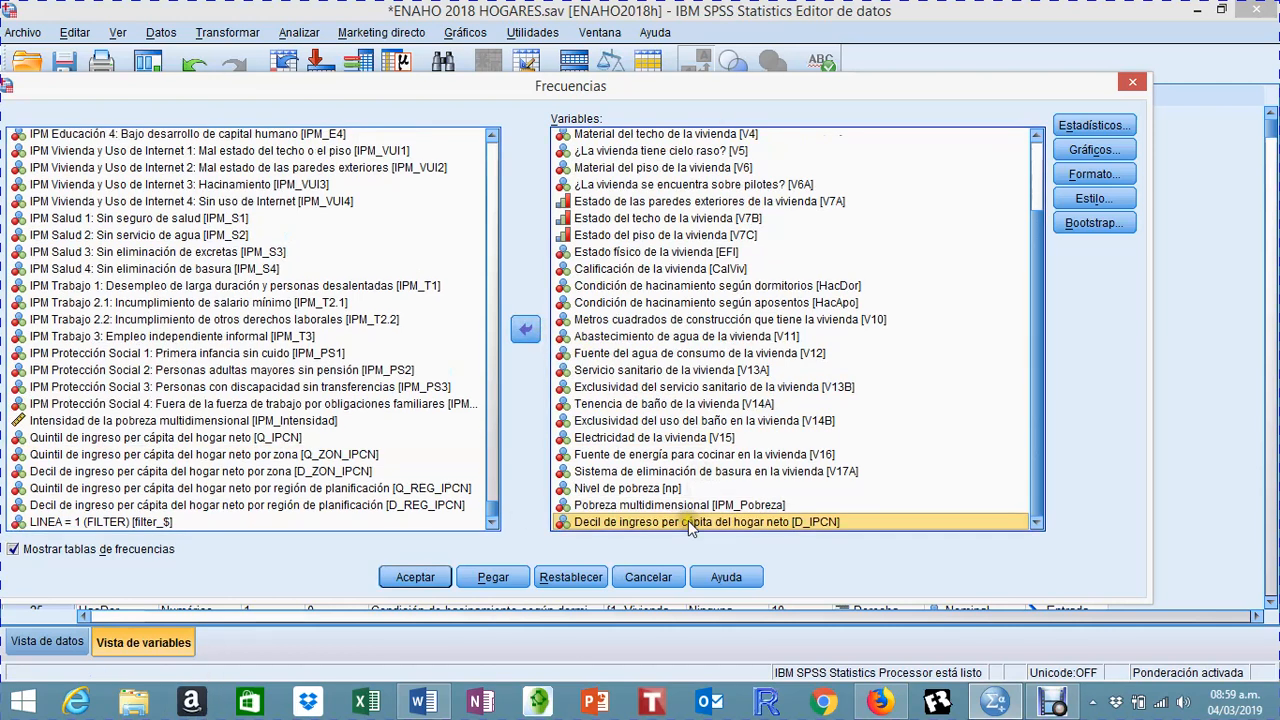
Step: Run the frequency analysis and review the planning region and zone tables in the Resultado2 output document
{"action": "left_click", "coordinate": [432, 580]}
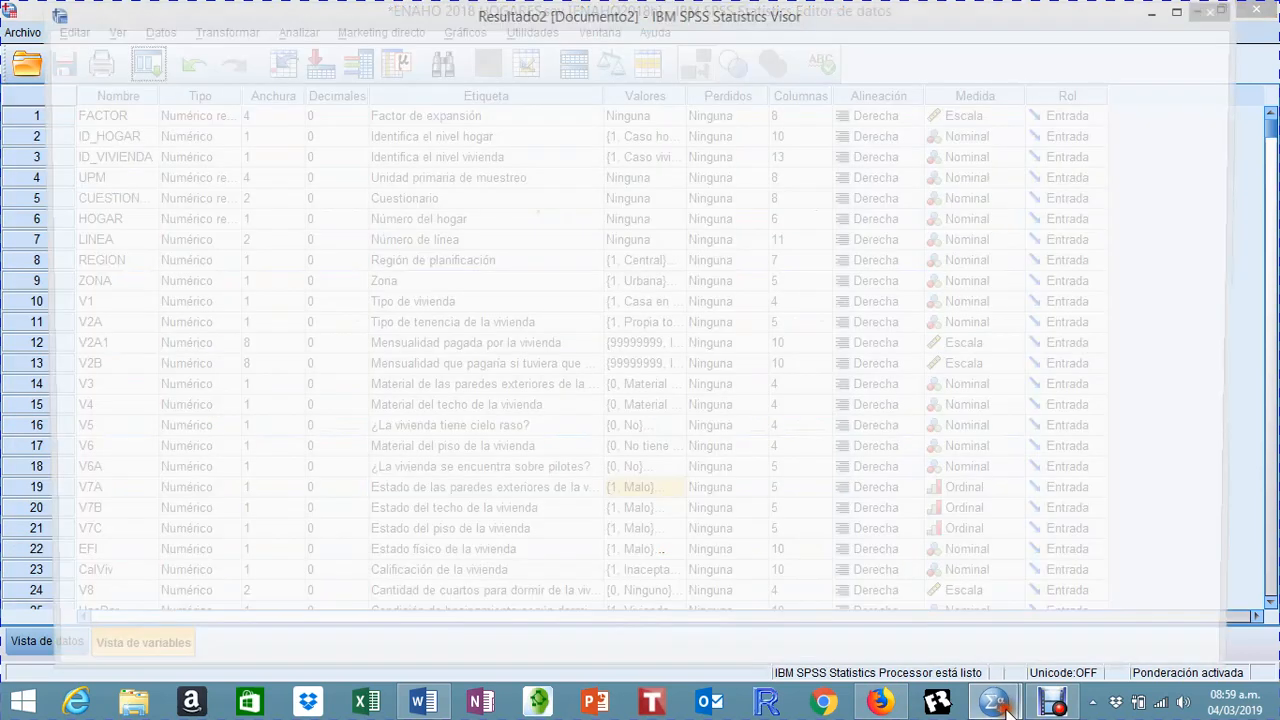
{"action": "mouse_move", "coordinate": [1008, 708]}
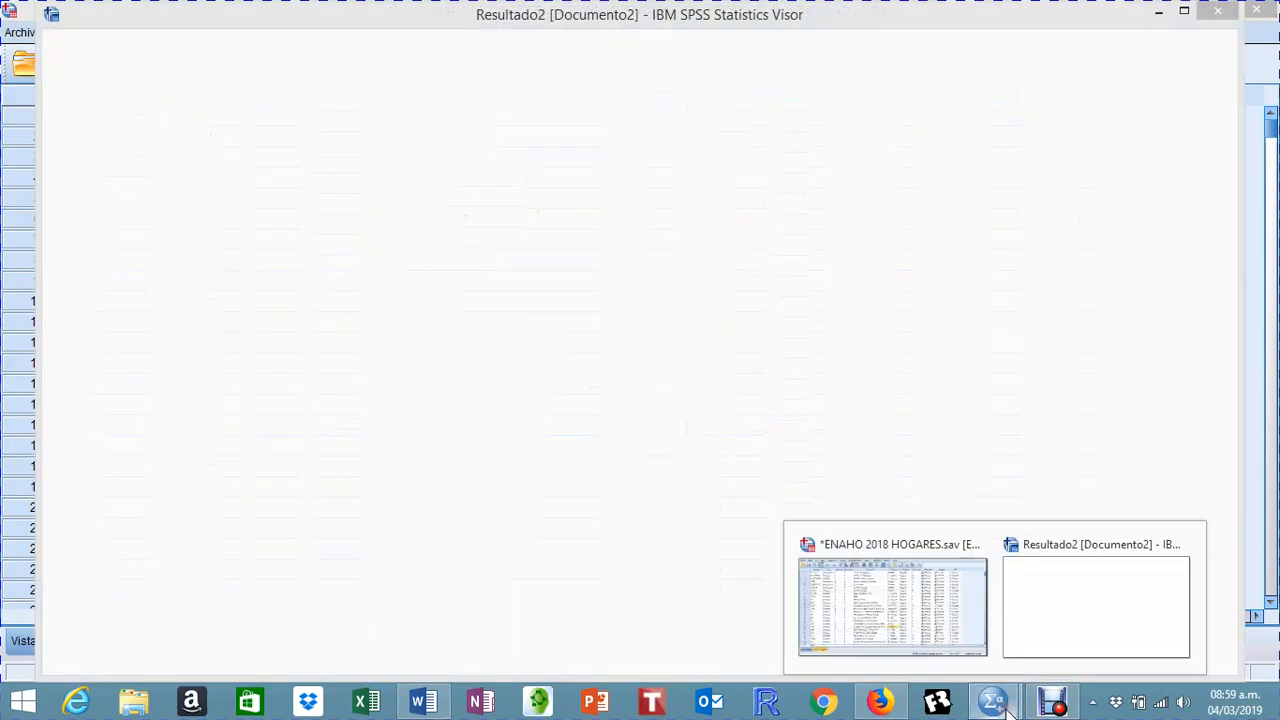
{"action": "left_click", "coordinate": [1066, 619]}
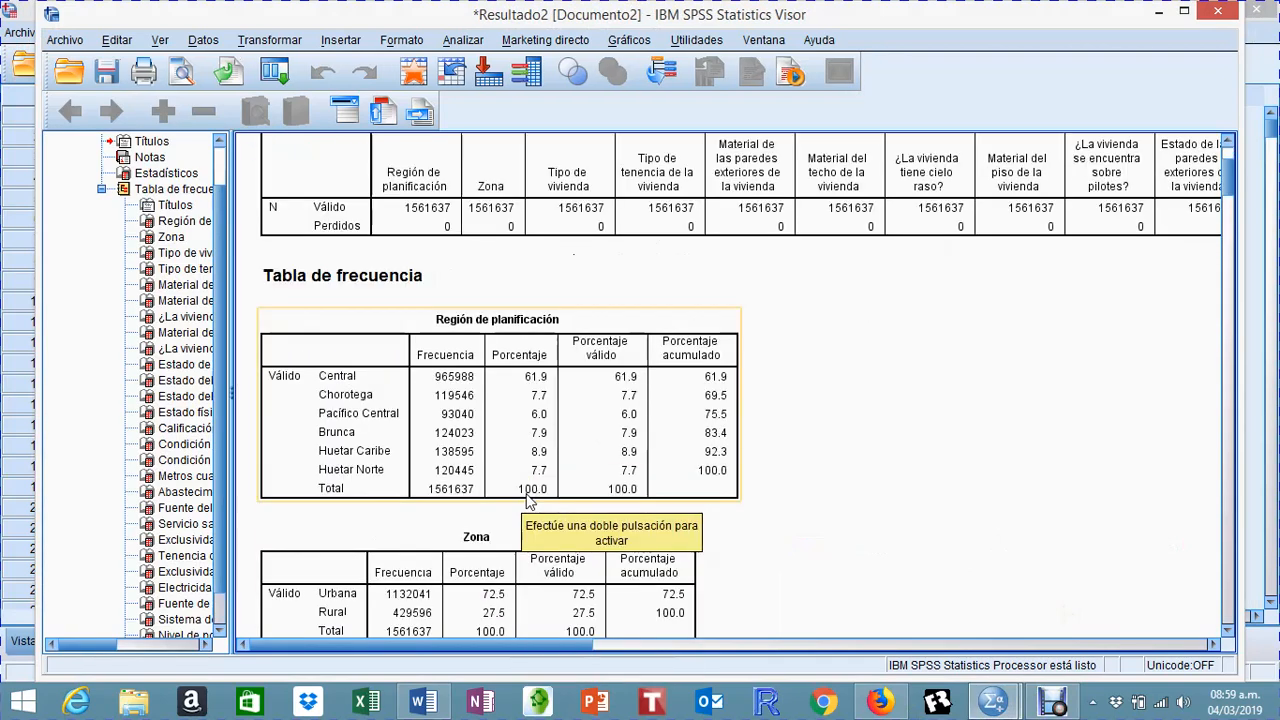
{"action": "scroll", "coordinate": [530, 500], "scroll_direction": "down", "scroll_amount": 2}
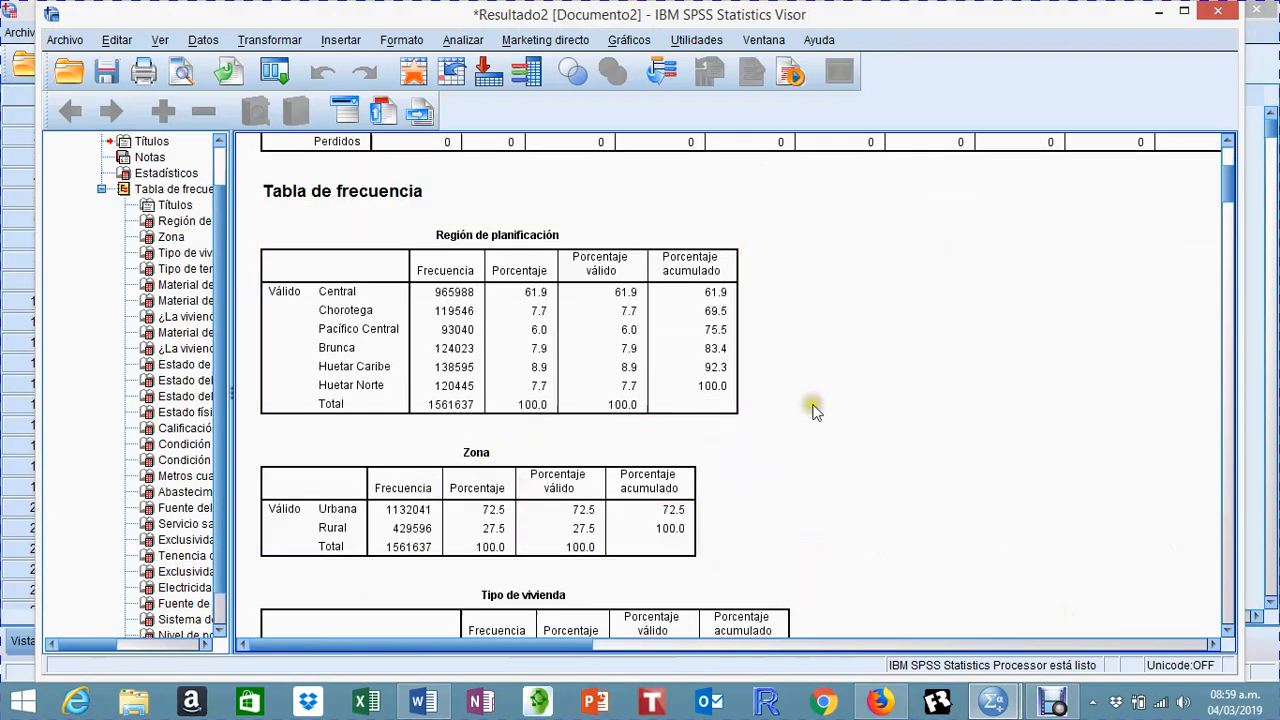
{"action": "scroll", "coordinate": [722, 370], "scroll_direction": "up", "scroll_amount": 4}
{"action": "scroll", "coordinate": [724, 373], "scroll_direction": "down", "scroll_amount": 2}
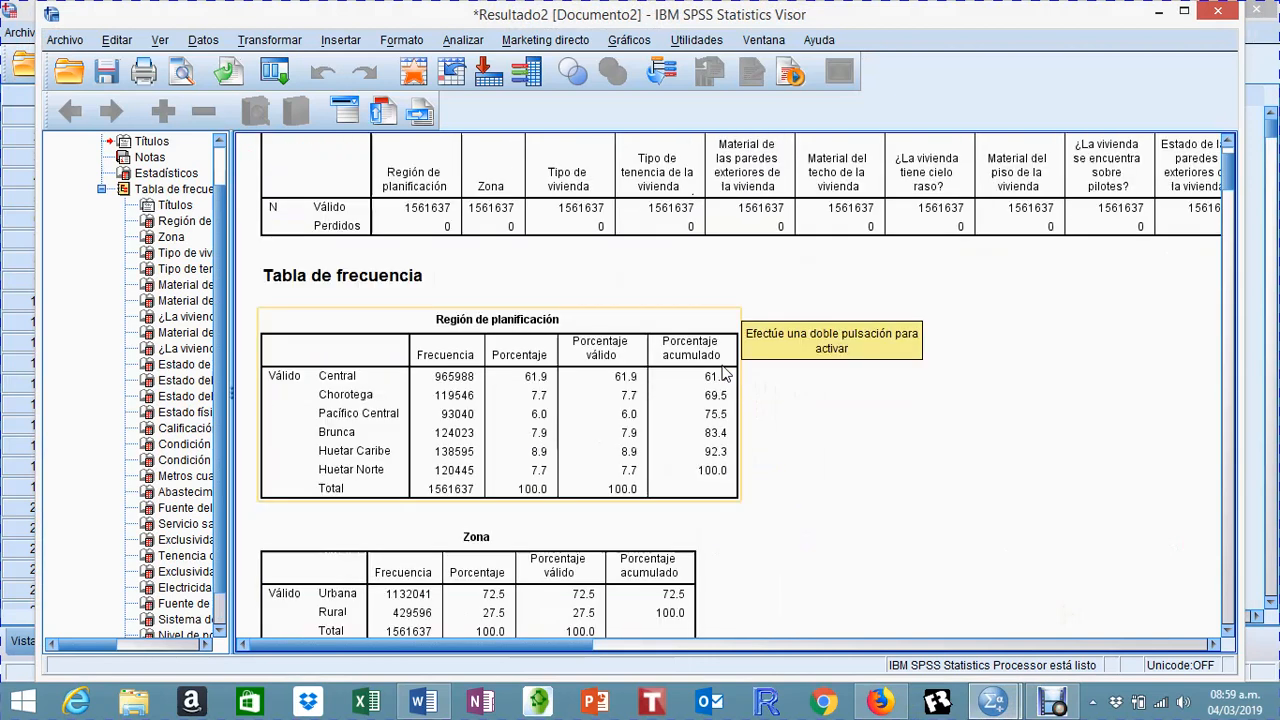
{"action": "scroll", "coordinate": [724, 372], "scroll_direction": "down", "scroll_amount": 2}
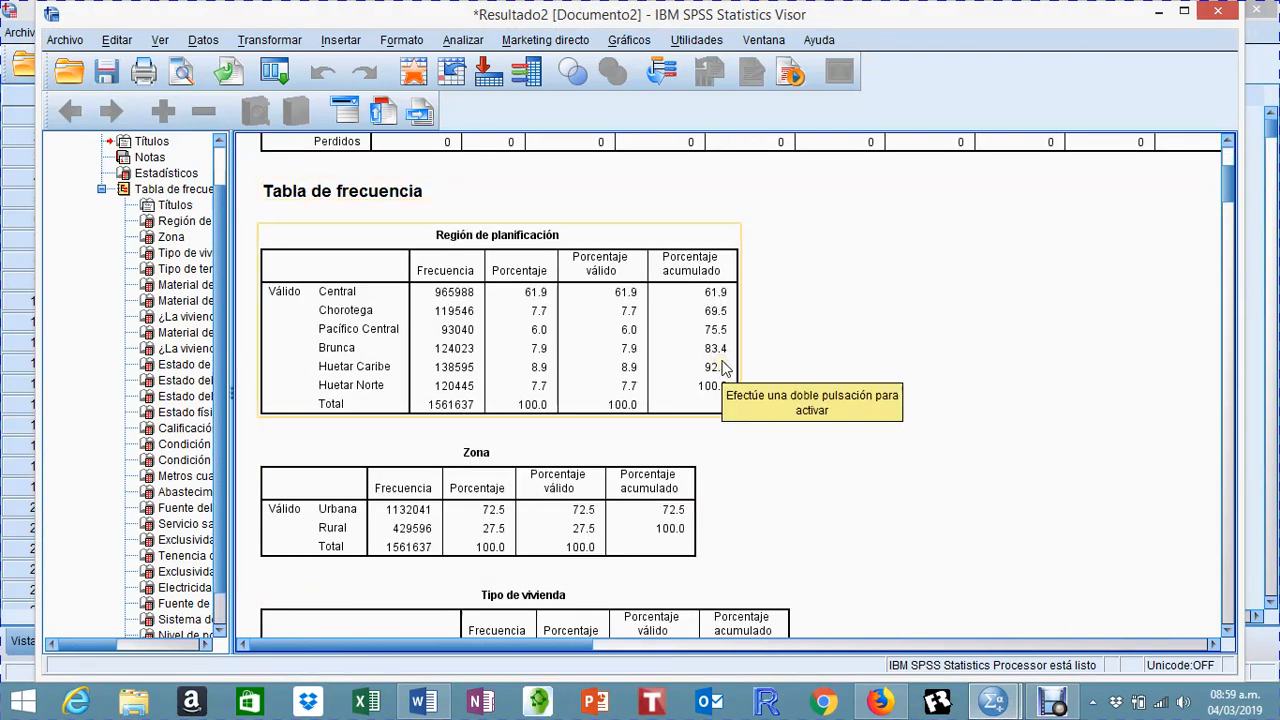
Step: Maximize the output document window and examine the frequencies and percentages in the planning region and zone tables
{"action": "left_click", "coordinate": [1187, 11]}
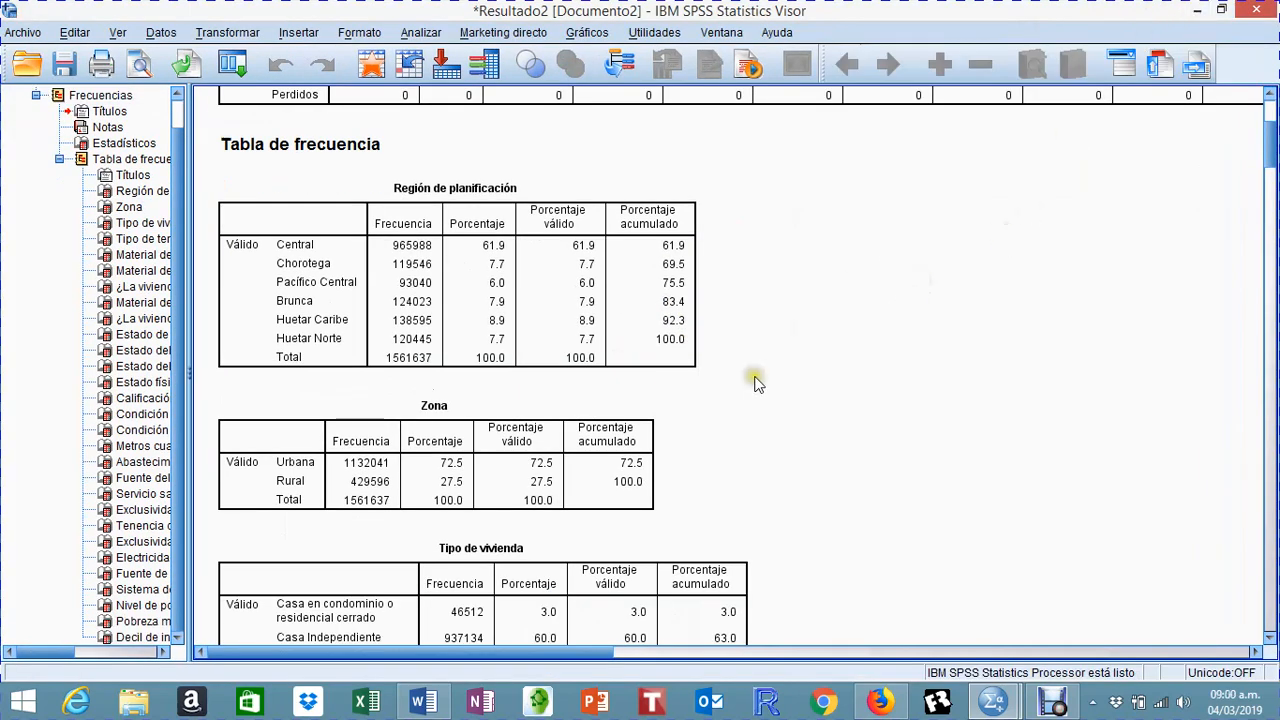
{"action": "left_click", "coordinate": [393, 360]}
{"action": "left_click", "coordinate": [498, 458]}
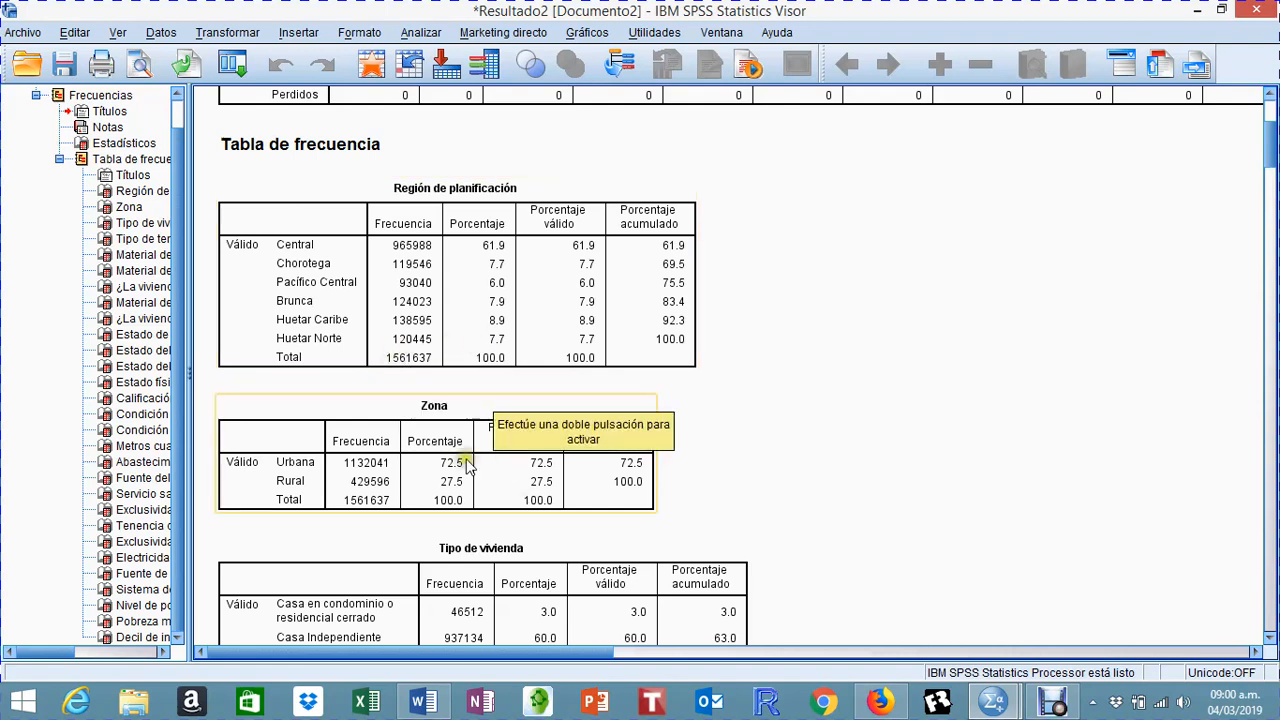
{"action": "left_click", "coordinate": [386, 396]}
{"action": "left_click", "coordinate": [405, 366]}
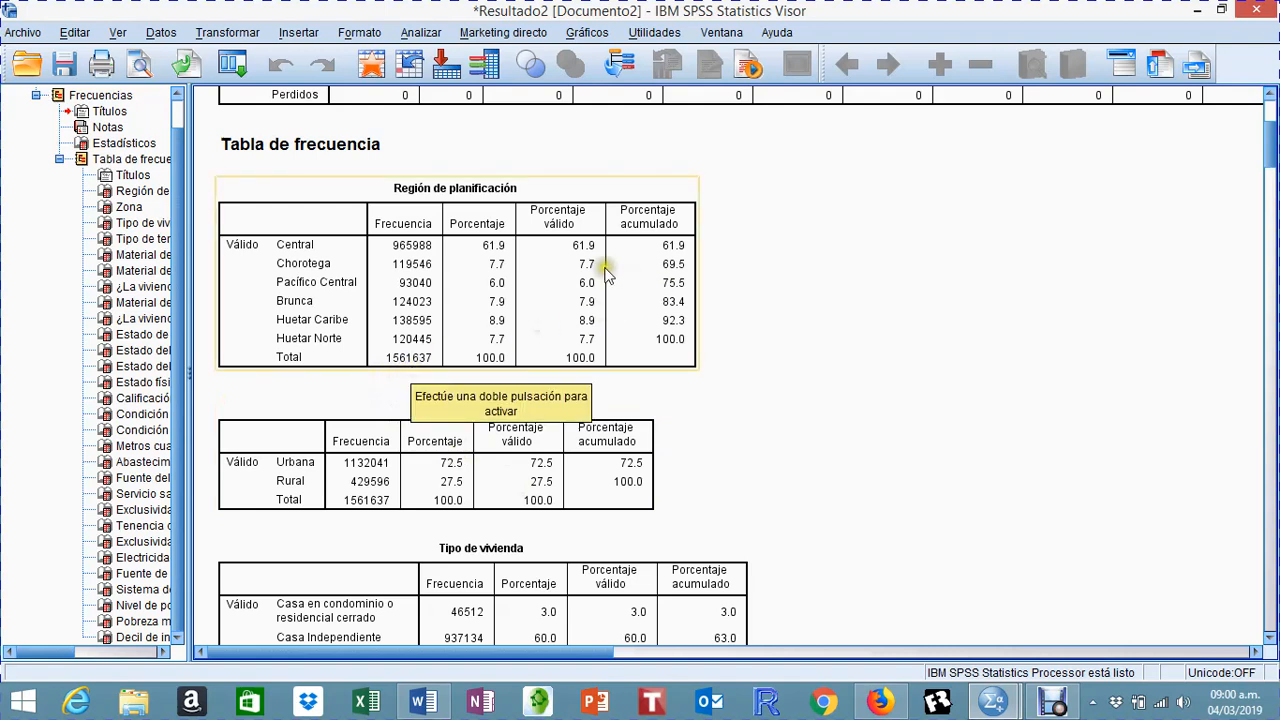
{"action": "left_click", "coordinate": [518, 250]}
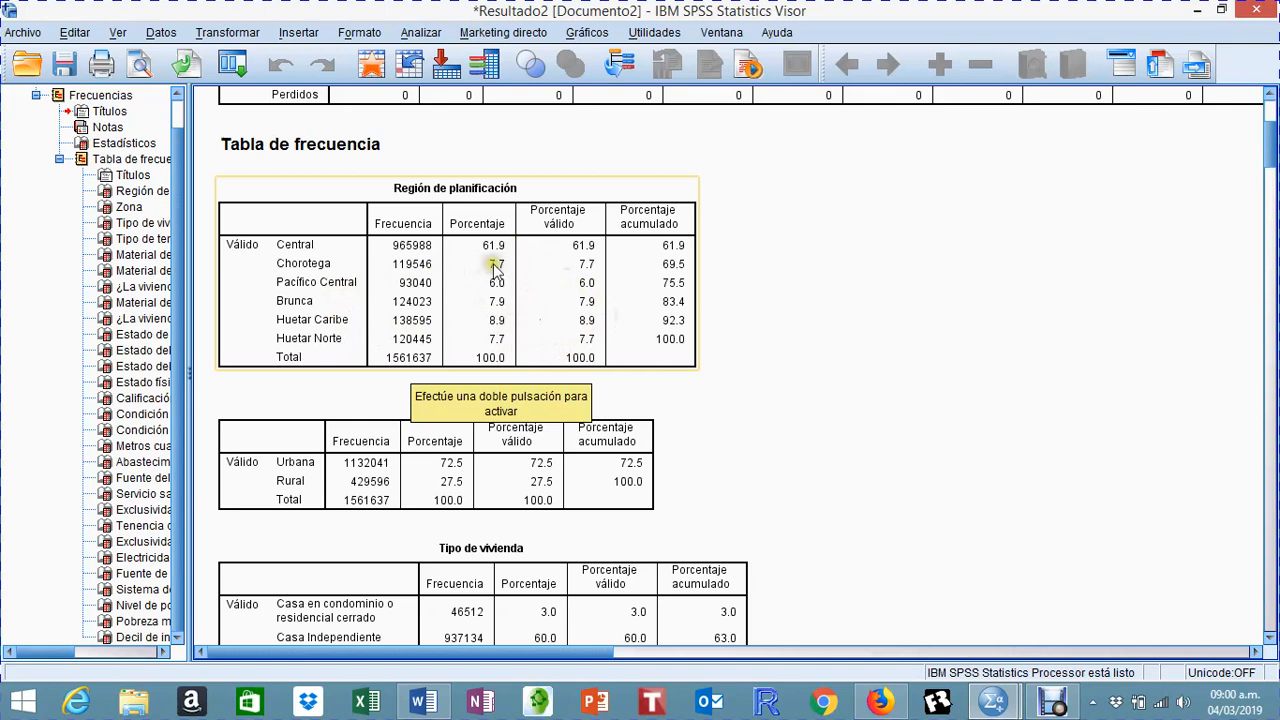
{"action": "left_click", "coordinate": [745, 449]}
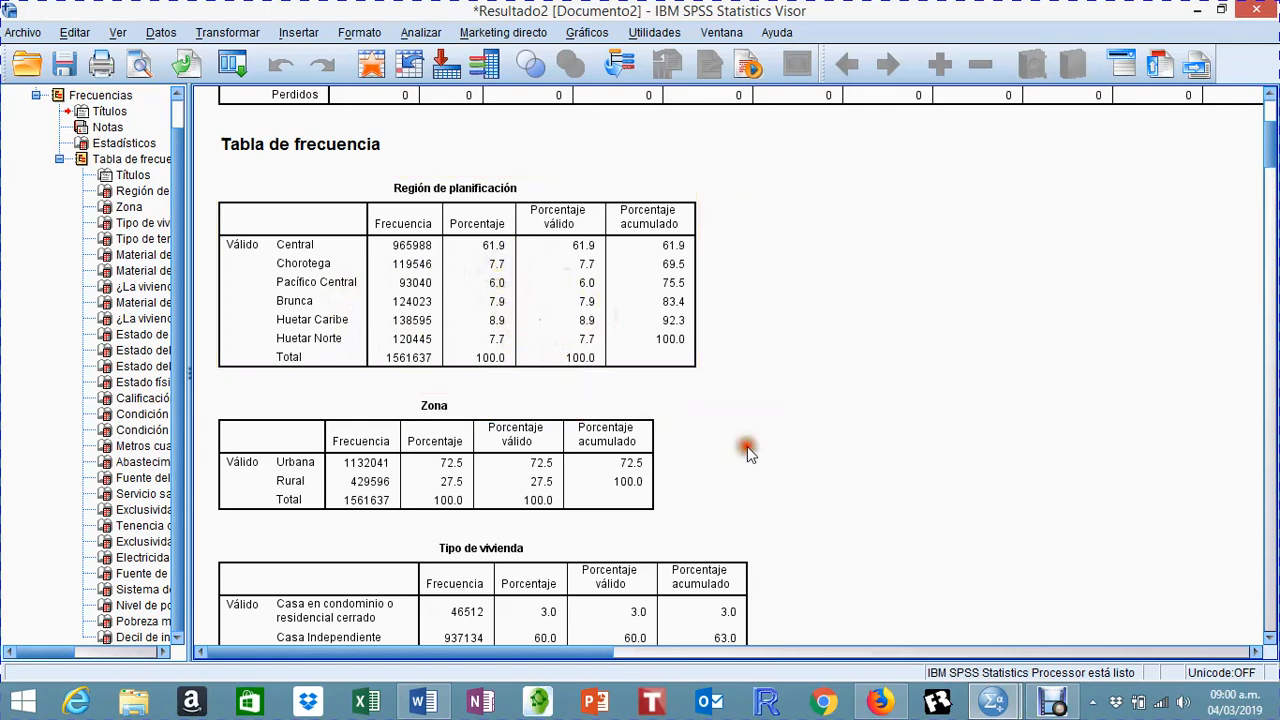
Step: Review the urban and rural rows of the zone table and the categories of the dwelling type table
{"action": "scroll", "coordinate": [750, 450], "scroll_direction": "down", "scroll_amount": 3}
{"action": "left_click", "coordinate": [745, 446]}
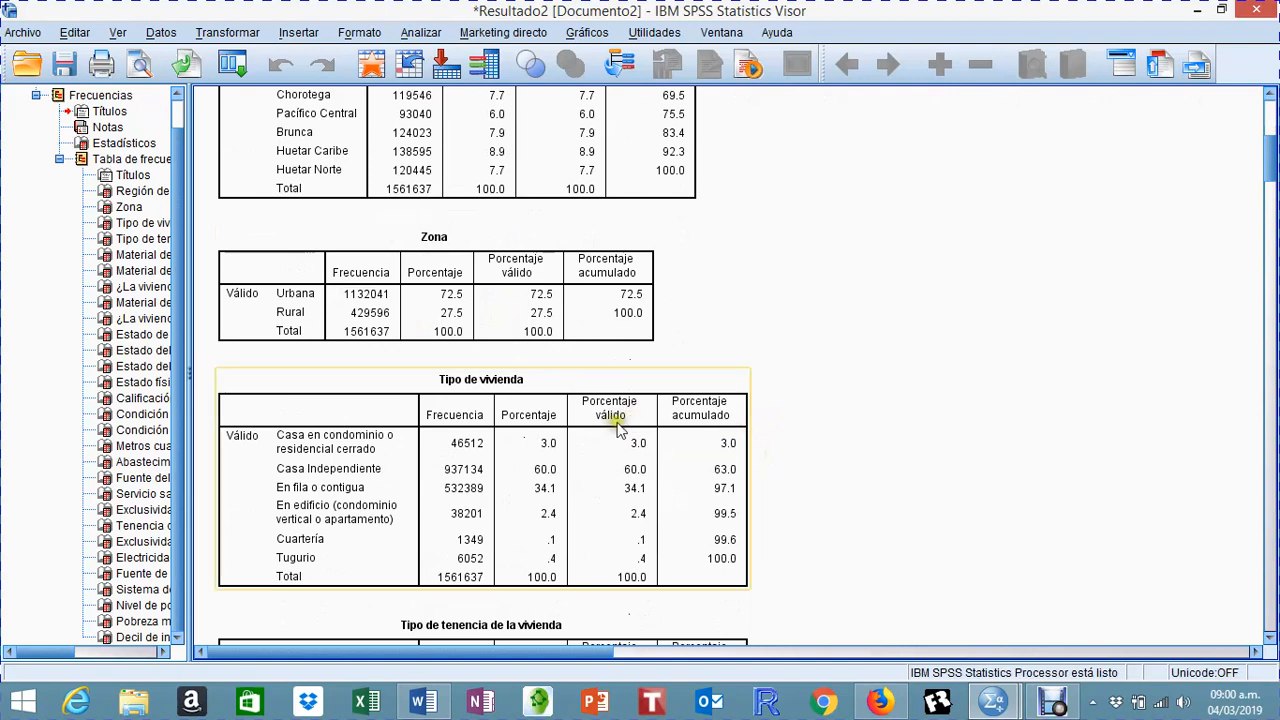
{"action": "left_click", "coordinate": [420, 322]}
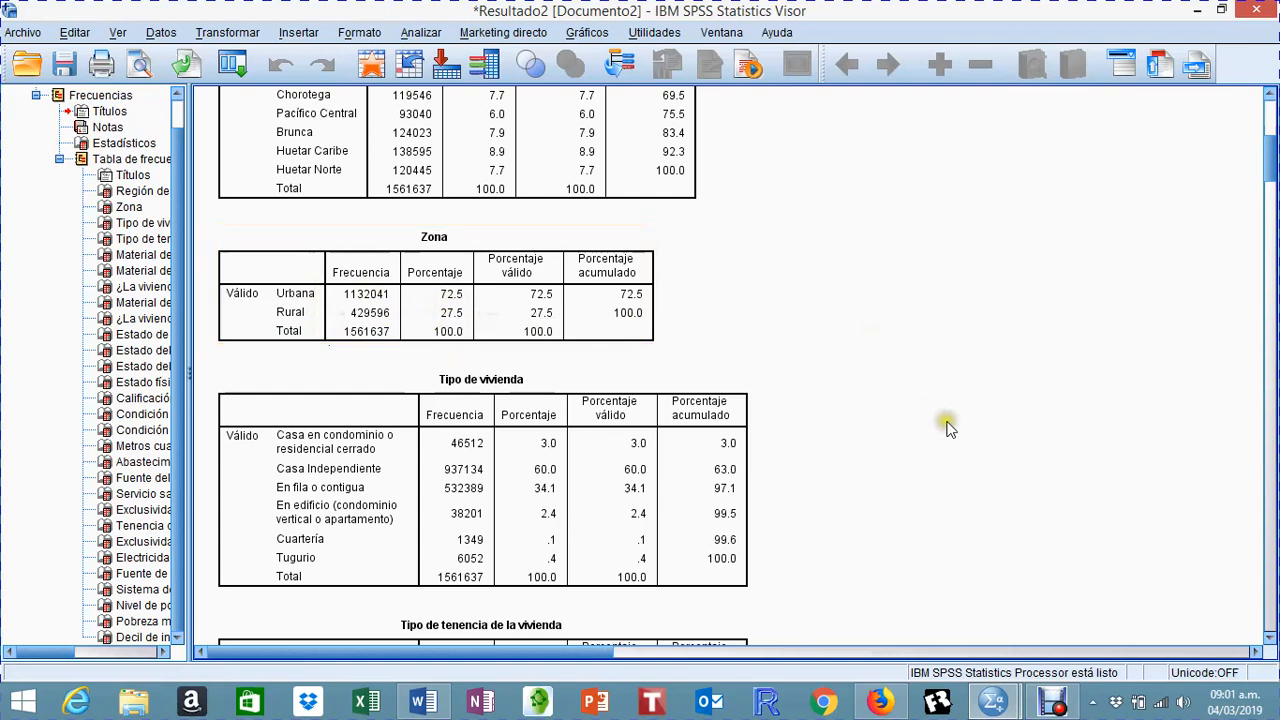
{"action": "scroll", "coordinate": [905, 432], "scroll_direction": "down", "scroll_amount": 3}
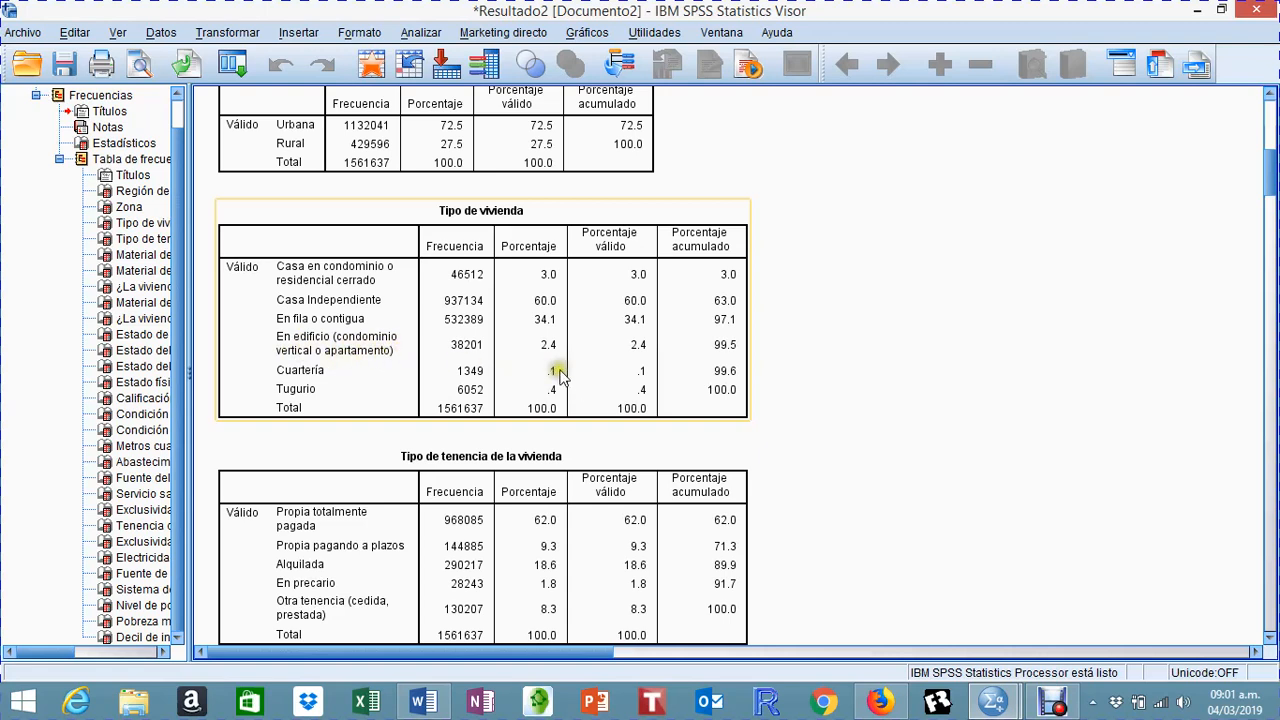
{"action": "left_click", "coordinate": [905, 378]}
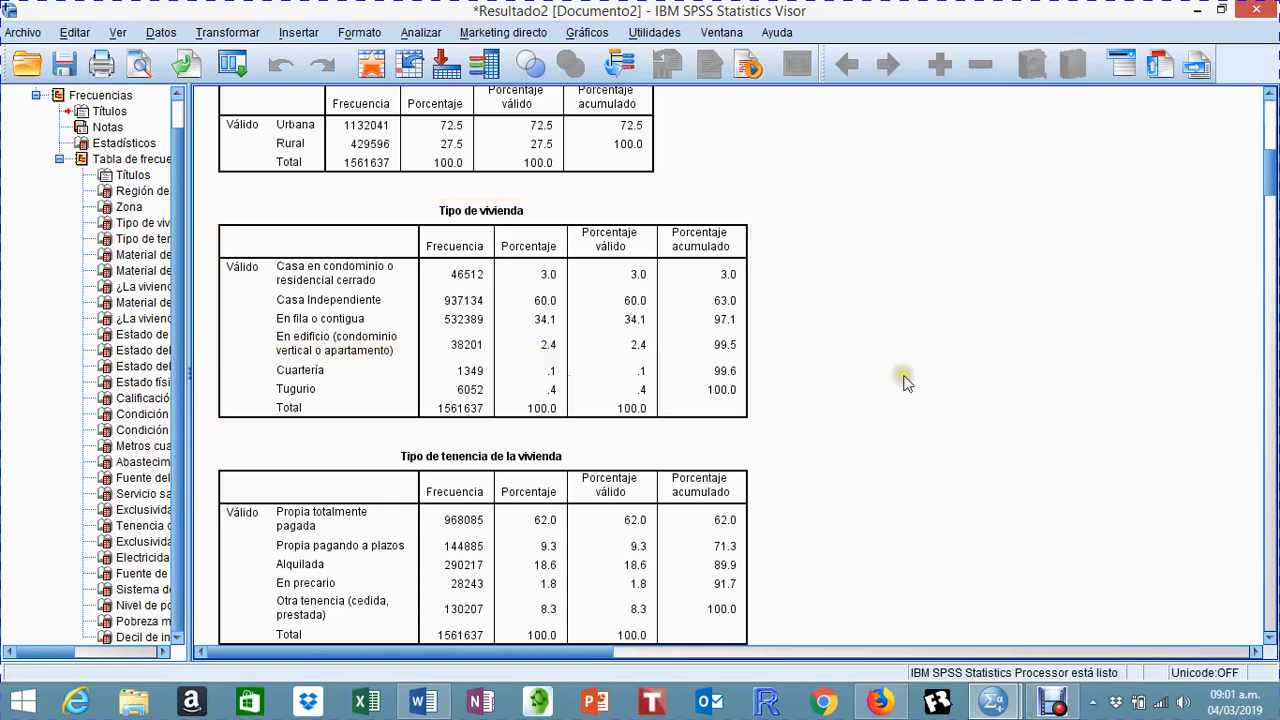
{"action": "scroll", "coordinate": [905, 380], "scroll_direction": "down", "scroll_amount": 3}
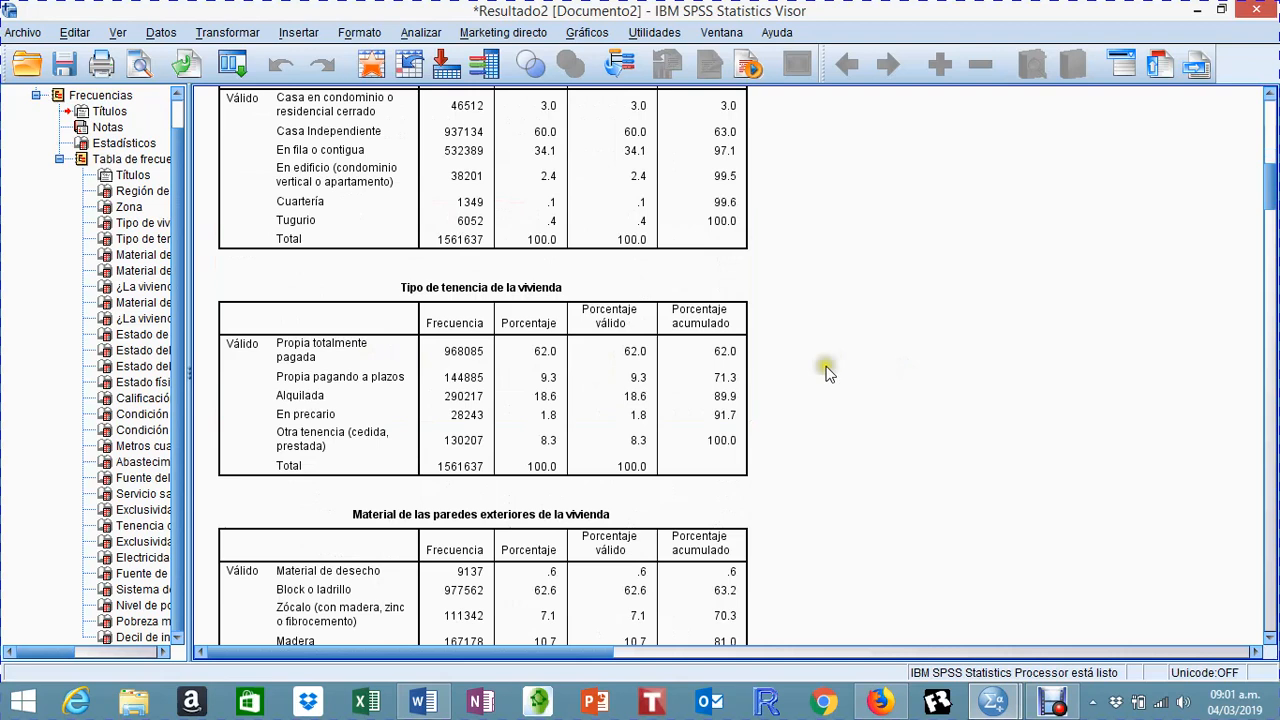
{"action": "left_click", "coordinate": [403, 250]}
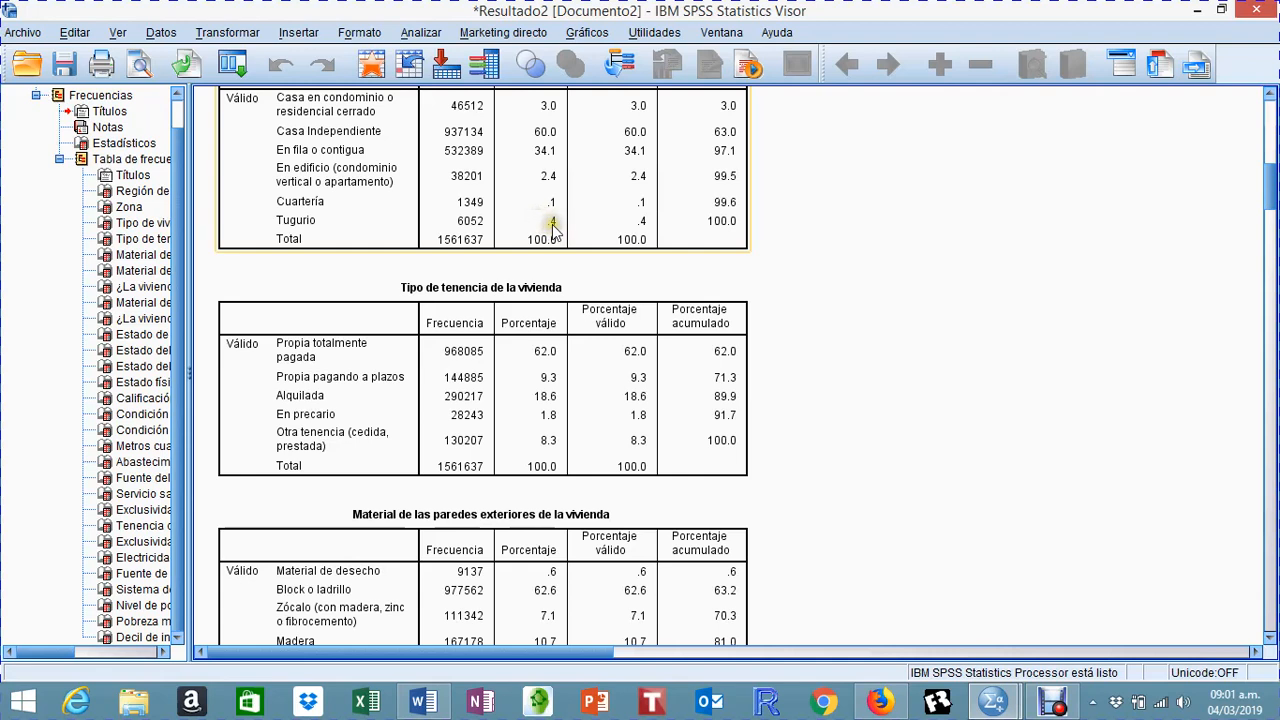
Step: Review the frequency tables for dwelling tenure and for exterior wall, roof, ceiling and floor characteristics
{"action": "scroll", "coordinate": [806, 390], "scroll_direction": "down", "scroll_amount": 3}
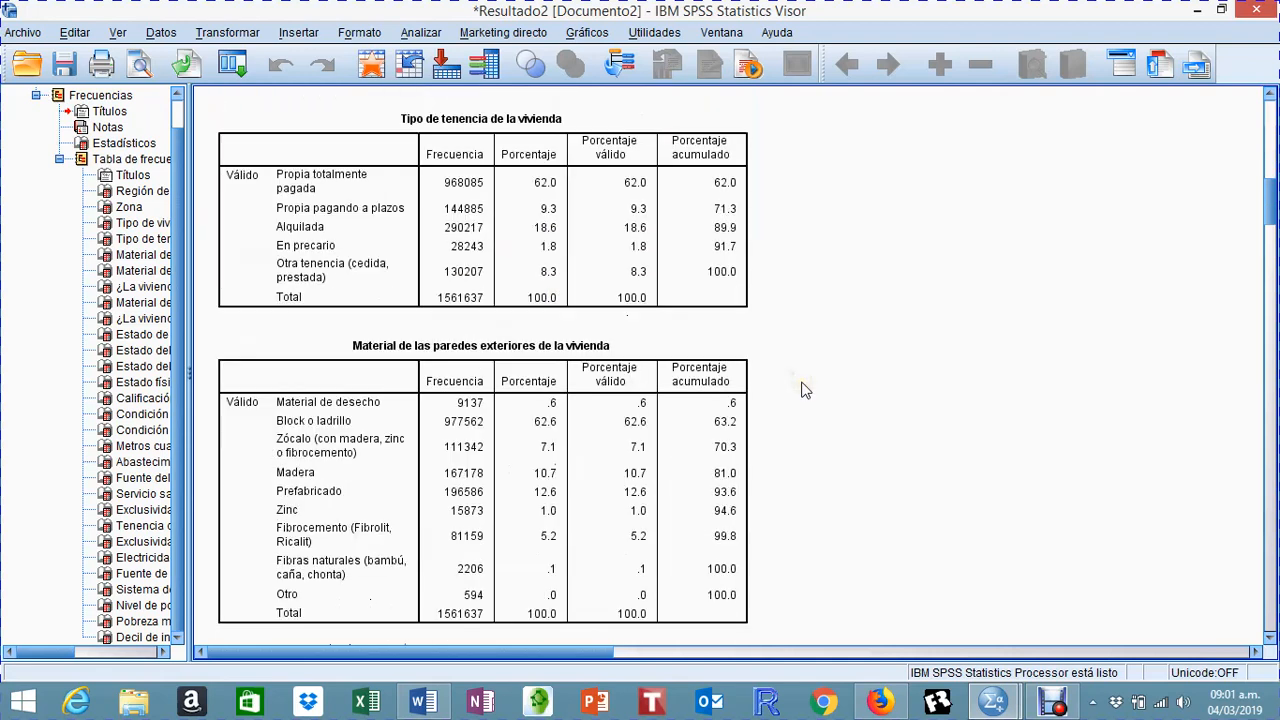
{"action": "scroll", "coordinate": [806, 390], "scroll_direction": "down", "scroll_amount": 3}
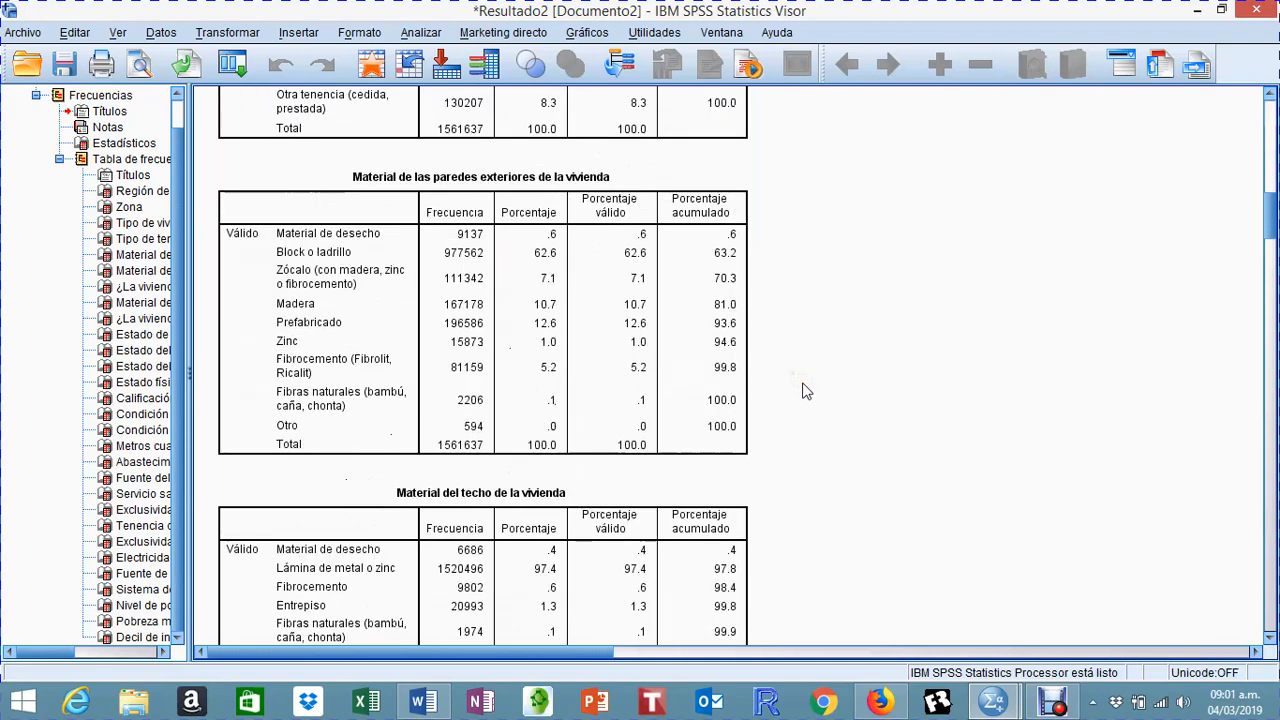
{"action": "scroll", "coordinate": [806, 390], "scroll_direction": "down", "scroll_amount": 4}
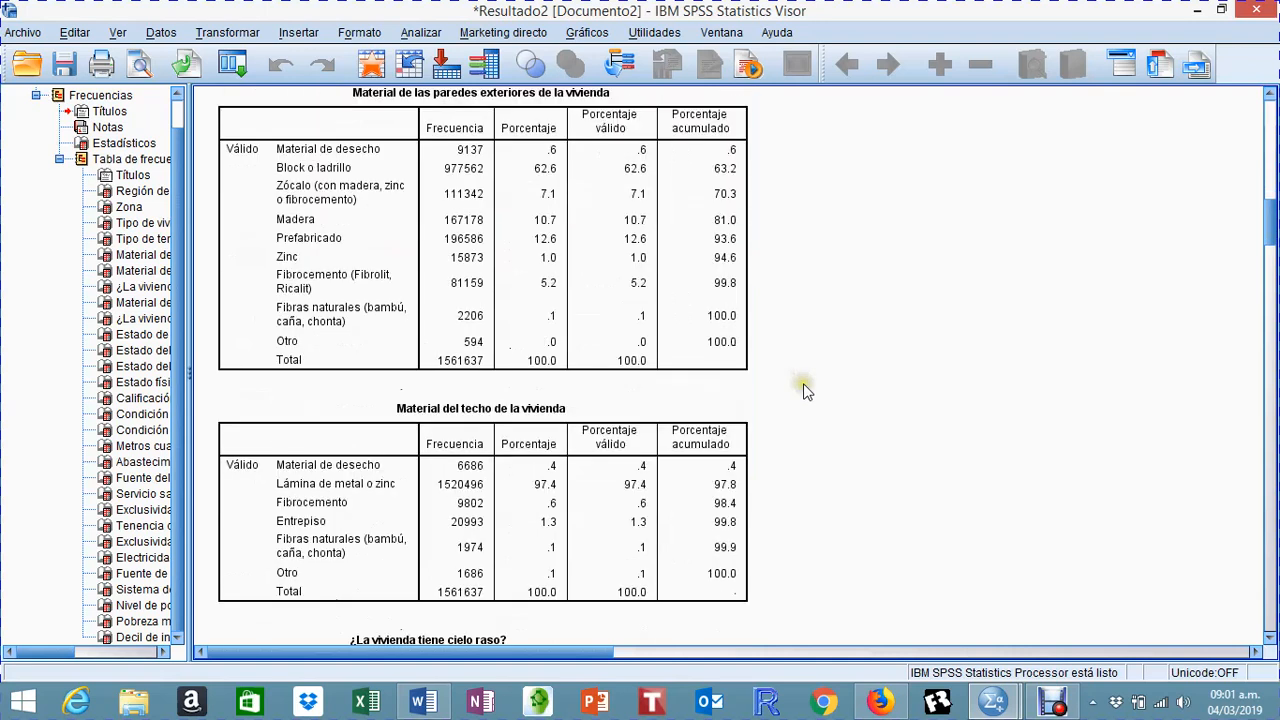
{"action": "scroll", "coordinate": [804, 388], "scroll_direction": "up", "scroll_amount": 4}
{"action": "scroll", "coordinate": [804, 390], "scroll_direction": "up", "scroll_amount": 1}
{"action": "scroll", "coordinate": [810, 400], "scroll_direction": "down", "scroll_amount": 5}
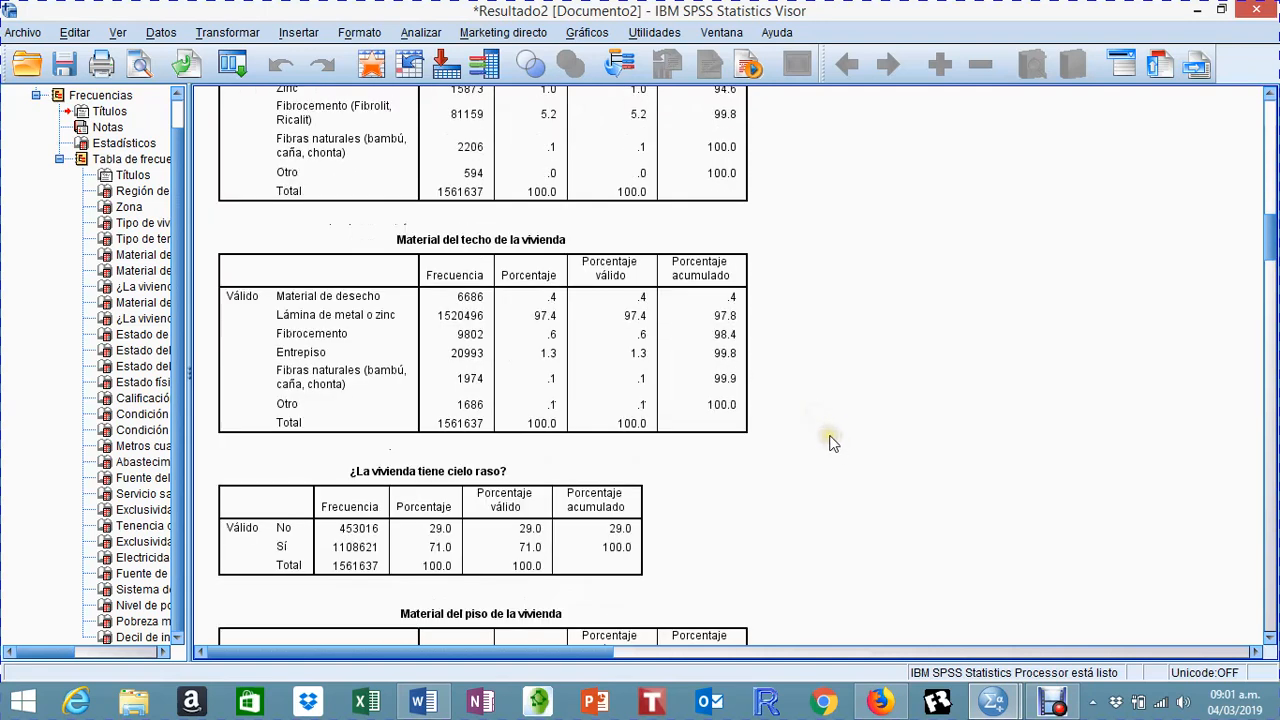
{"action": "scroll", "coordinate": [833, 442], "scroll_direction": "down", "scroll_amount": 4}
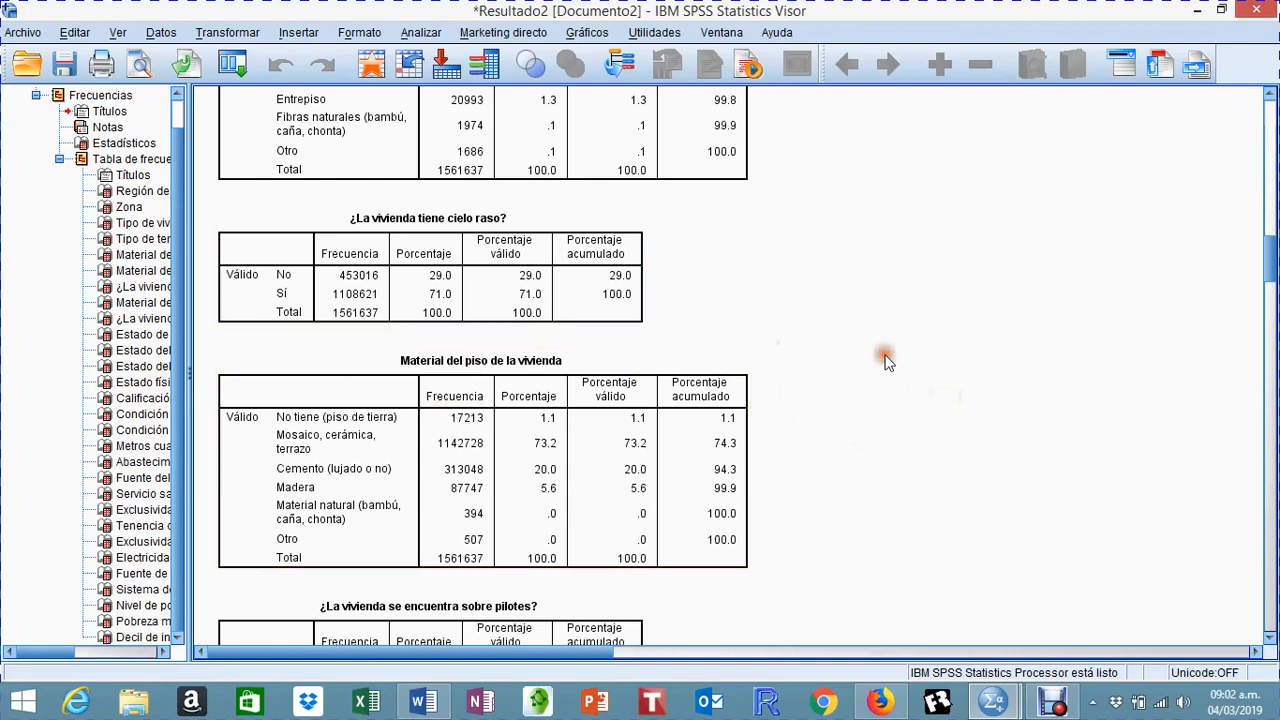
{"action": "scroll", "coordinate": [886, 360], "scroll_direction": "down", "scroll_amount": 5}
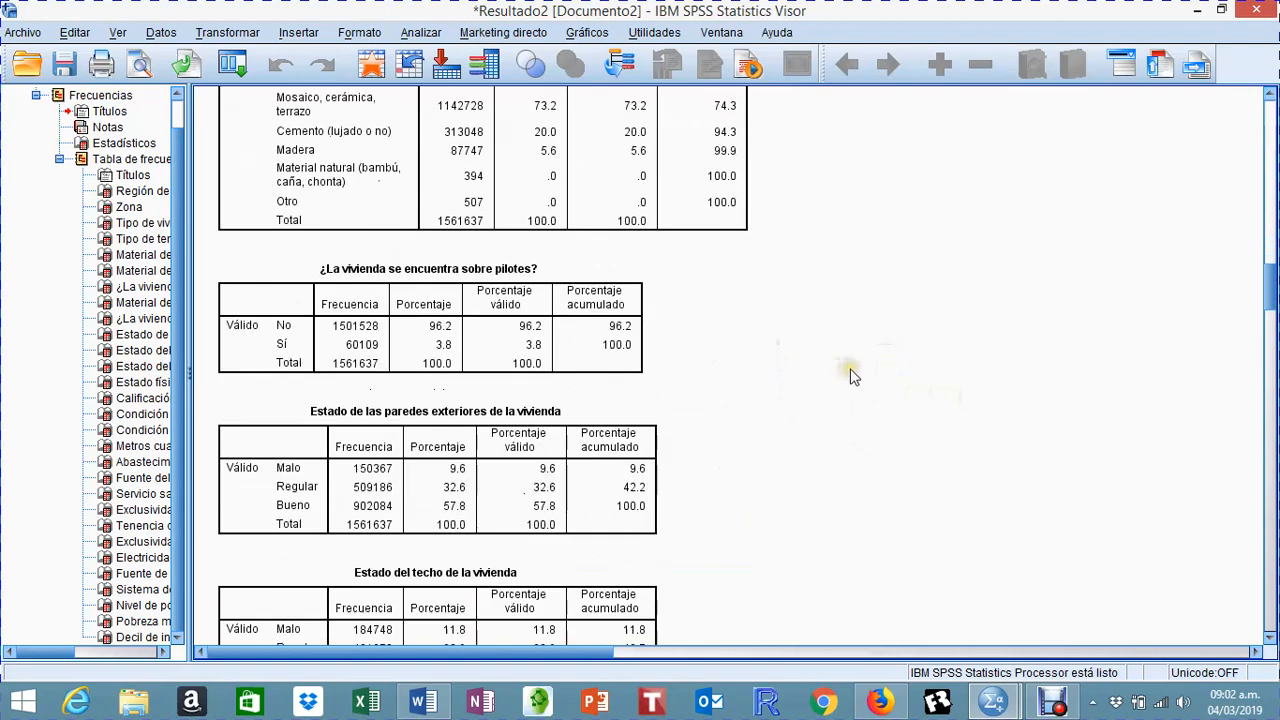
Step: Review the tables on stilts, wall, roof and floor condition, and the dwelling's overall physical state
{"action": "left_click", "coordinate": [864, 363]}
{"action": "scroll", "coordinate": [866, 390], "scroll_direction": "up", "scroll_amount": 1}
{"action": "scroll", "coordinate": [867, 391], "scroll_direction": "down", "scroll_amount": 4}
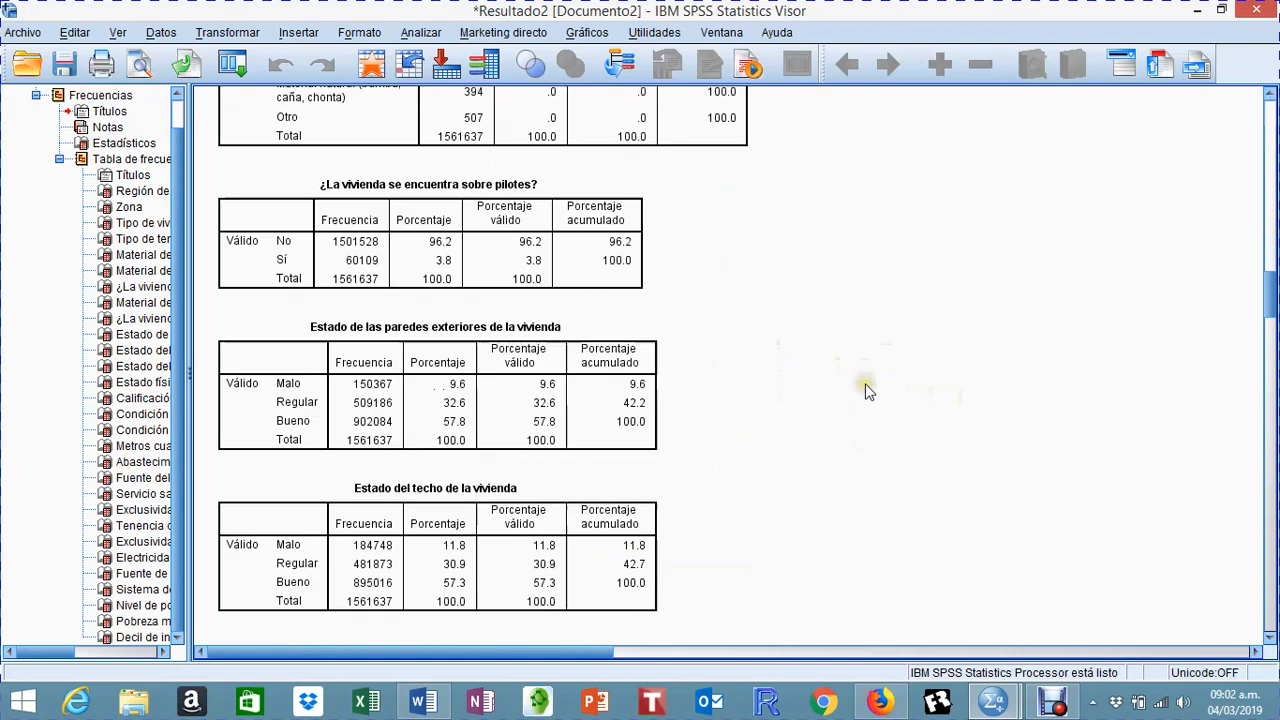
{"action": "scroll", "coordinate": [867, 391], "scroll_direction": "down", "scroll_amount": 3}
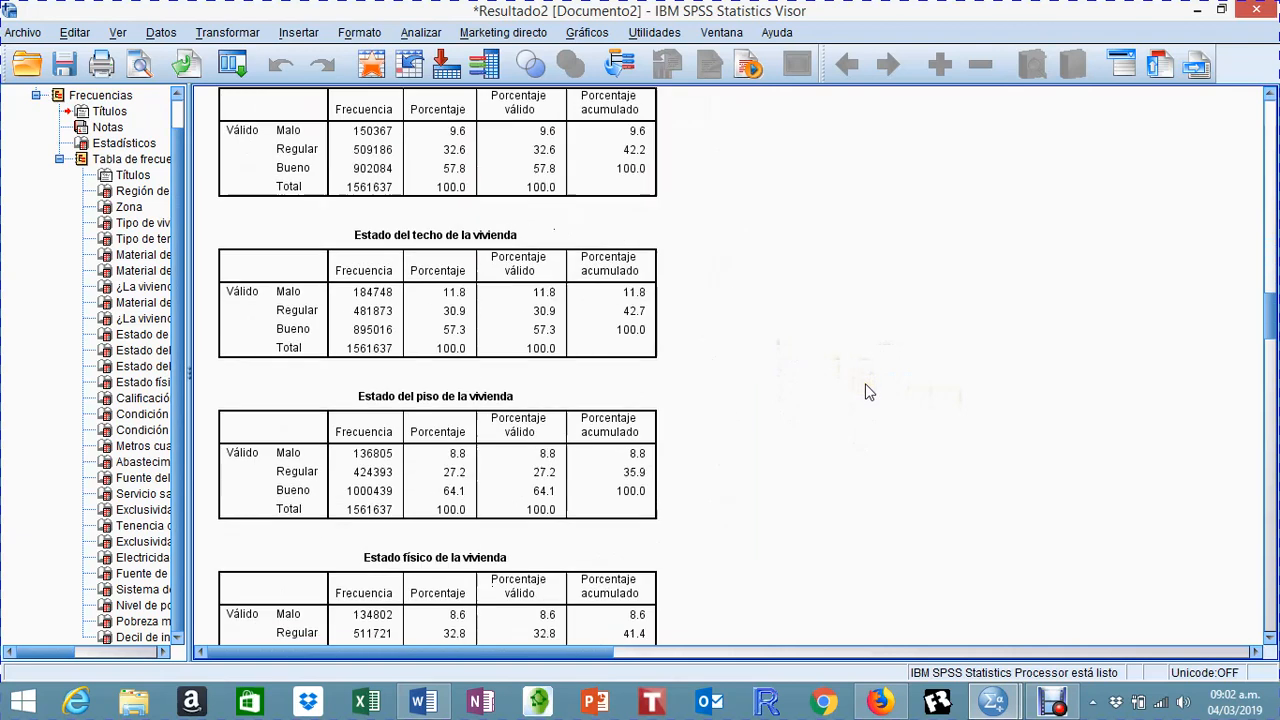
{"action": "scroll", "coordinate": [867, 391], "scroll_direction": "down", "scroll_amount": 4}
{"action": "scroll", "coordinate": [867, 391], "scroll_direction": "down", "scroll_amount": 3}
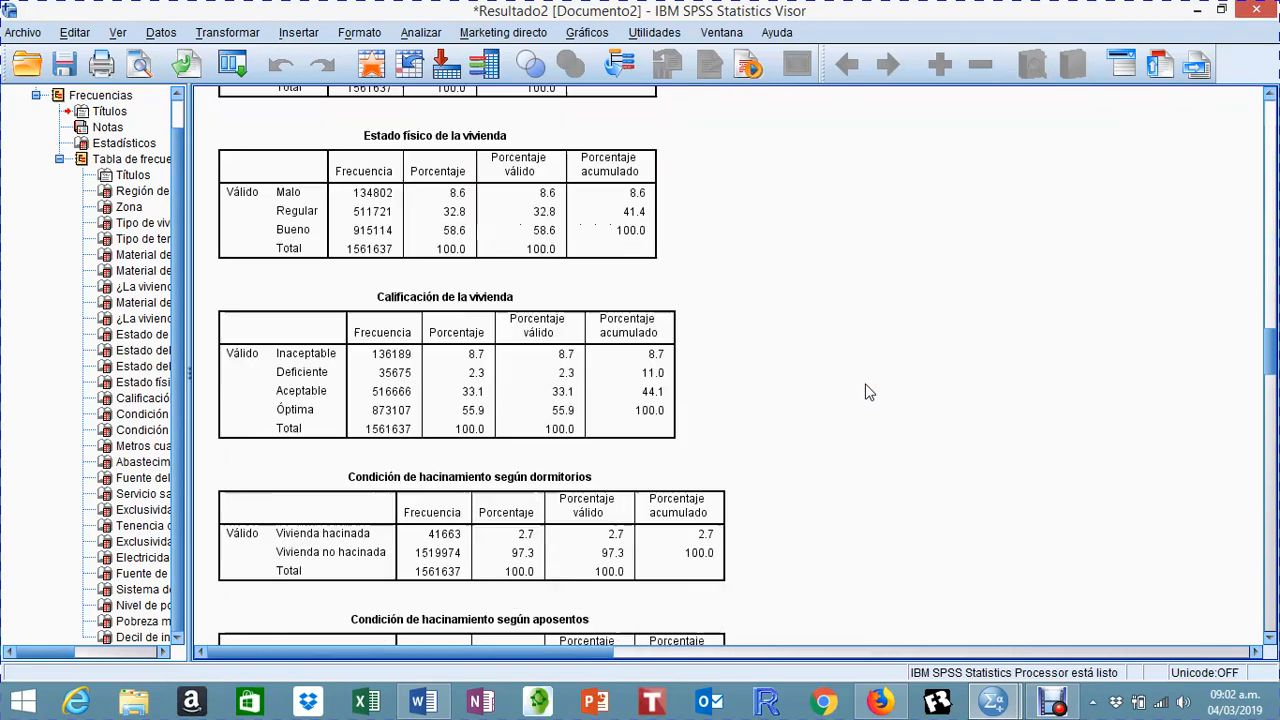
{"action": "left_click", "coordinate": [846, 362]}
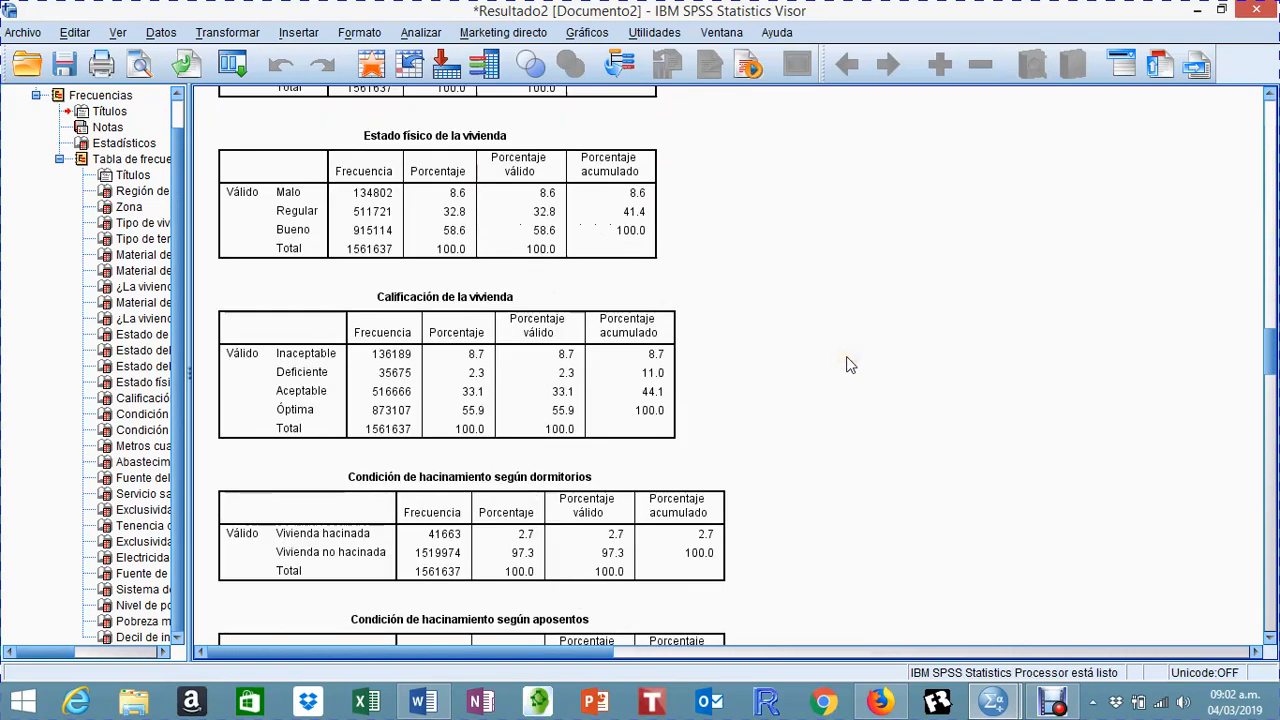
{"action": "left_click", "coordinate": [336, 184]}
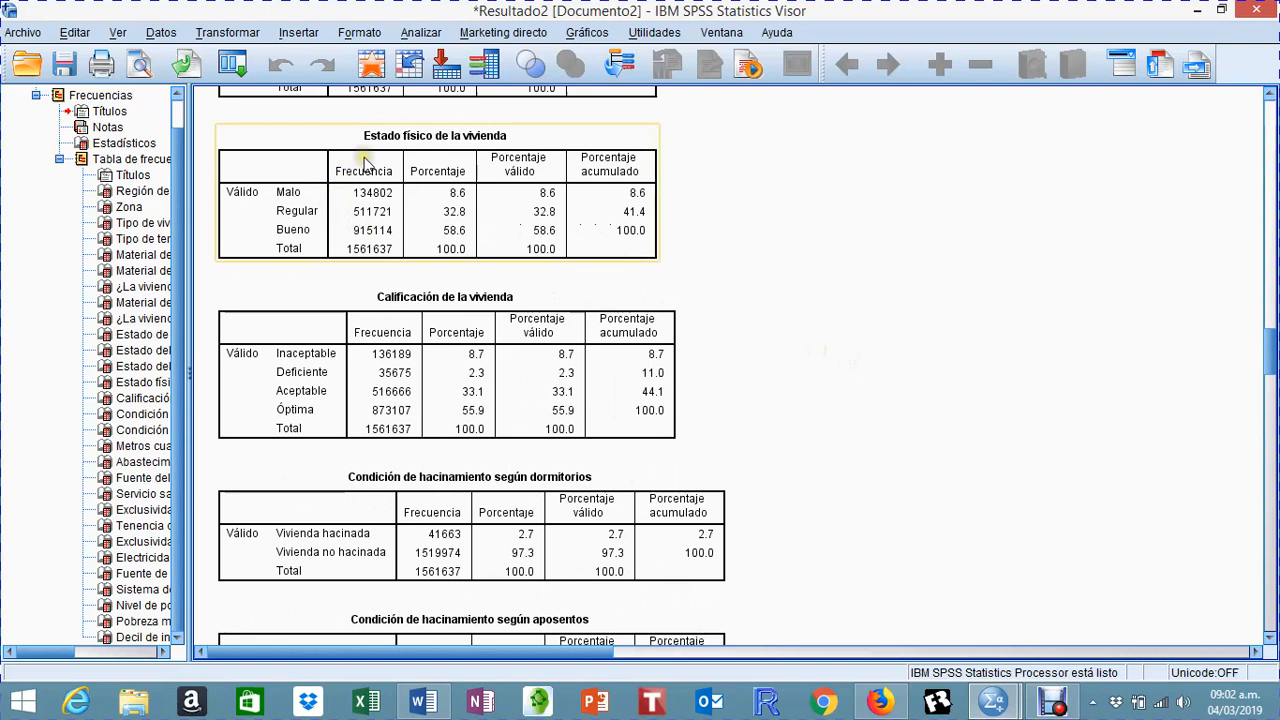
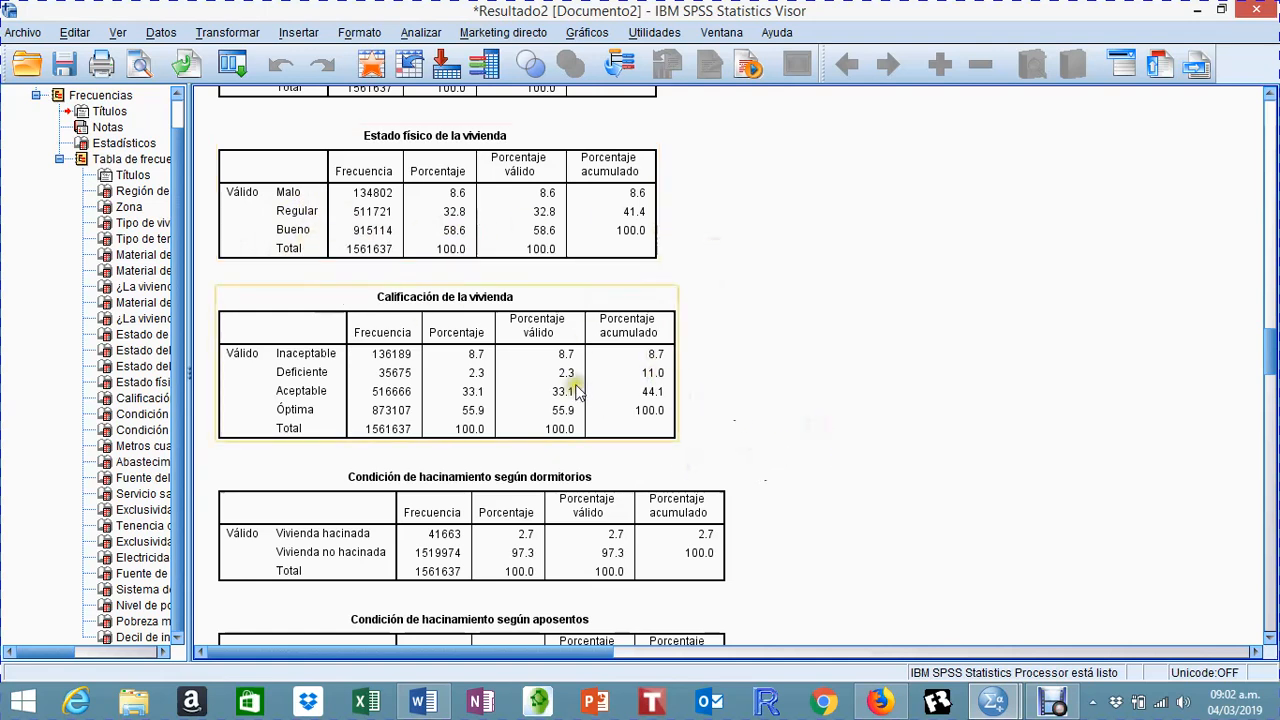
Step: Review the frequency tables for dwelling rating, overcrowding by bedrooms and by rooms, and square metres of construction
{"action": "scroll", "coordinate": [576, 388], "scroll_direction": "down", "scroll_amount": 2}
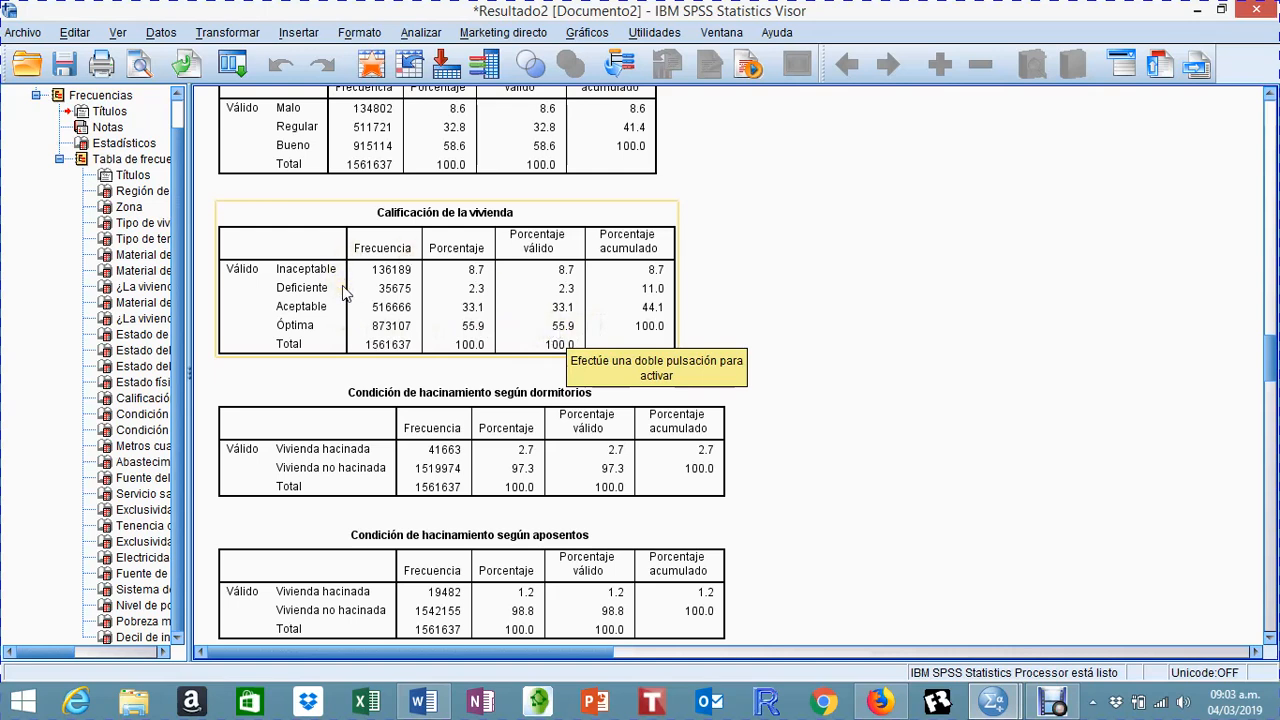
{"action": "left_click", "coordinate": [770, 430]}
{"action": "left_click", "coordinate": [610, 425]}
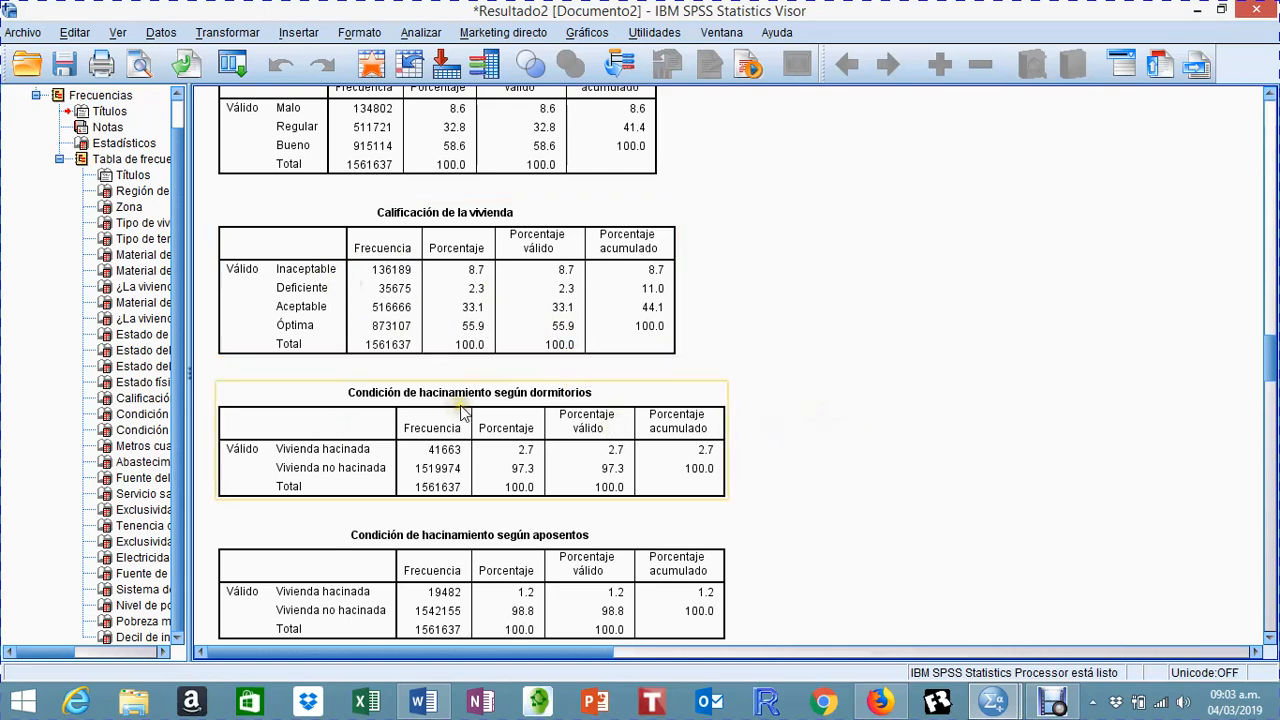
{"action": "key", "text": "Down"}
{"action": "key", "text": "Down"}
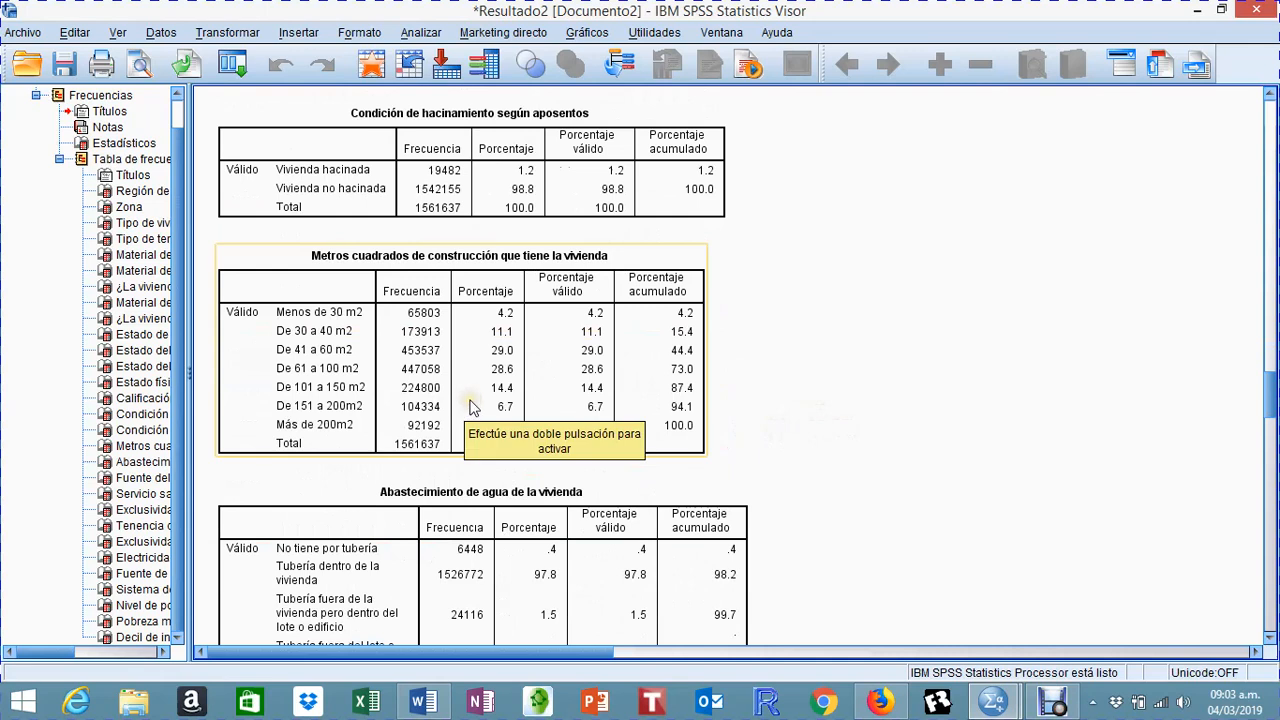
{"action": "left_click", "coordinate": [490, 214]}
{"action": "left_click", "coordinate": [758, 300]}
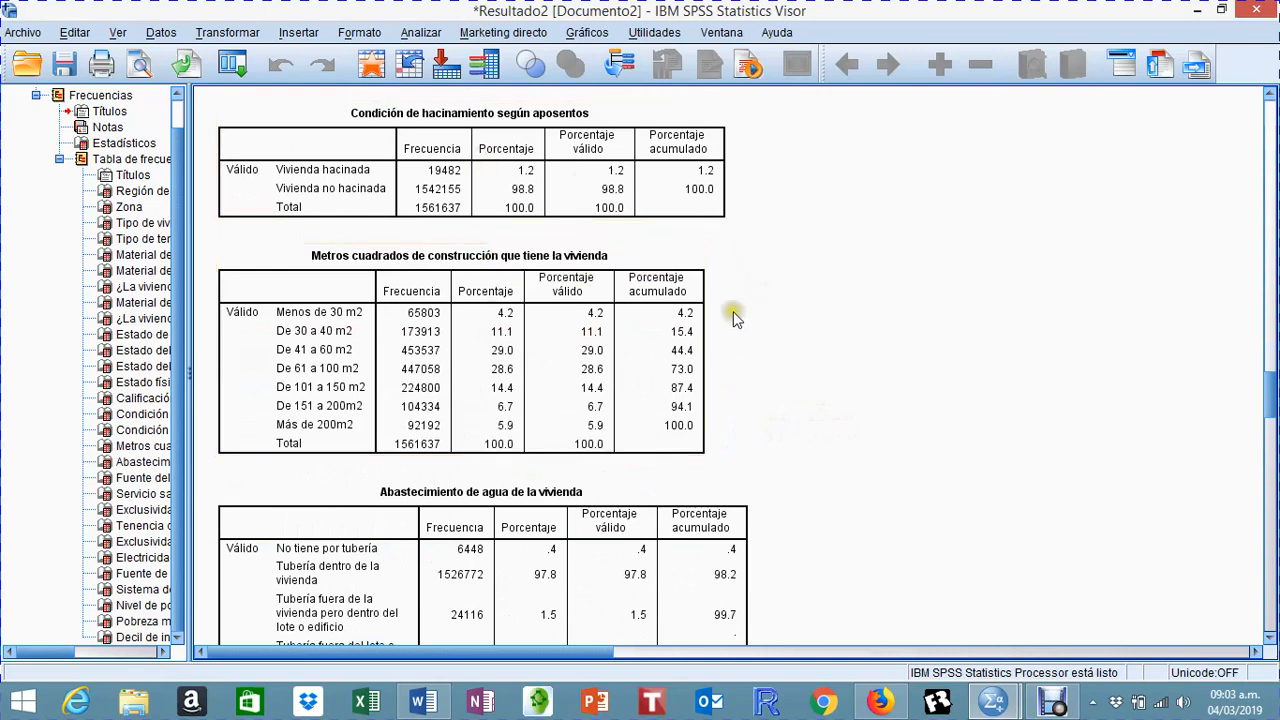
{"action": "left_click", "coordinate": [600, 365]}
Step: Compare the crowded and non-crowded dwelling categories in the two overcrowding tables
{"action": "scroll", "coordinate": [725, 372], "scroll_direction": "up", "scroll_amount": 2}
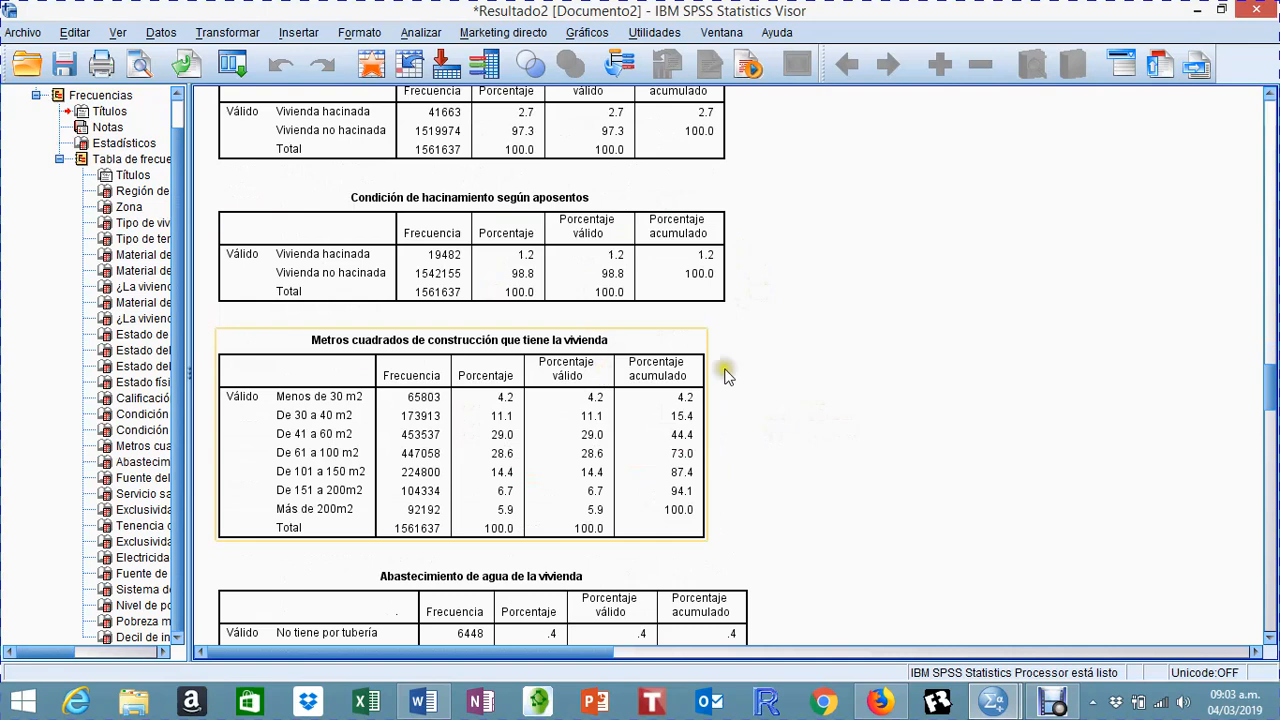
{"action": "left_click", "coordinate": [772, 365]}
{"action": "left_click", "coordinate": [550, 312]}
{"action": "scroll", "coordinate": [366, 276], "scroll_direction": "up", "scroll_amount": 2}
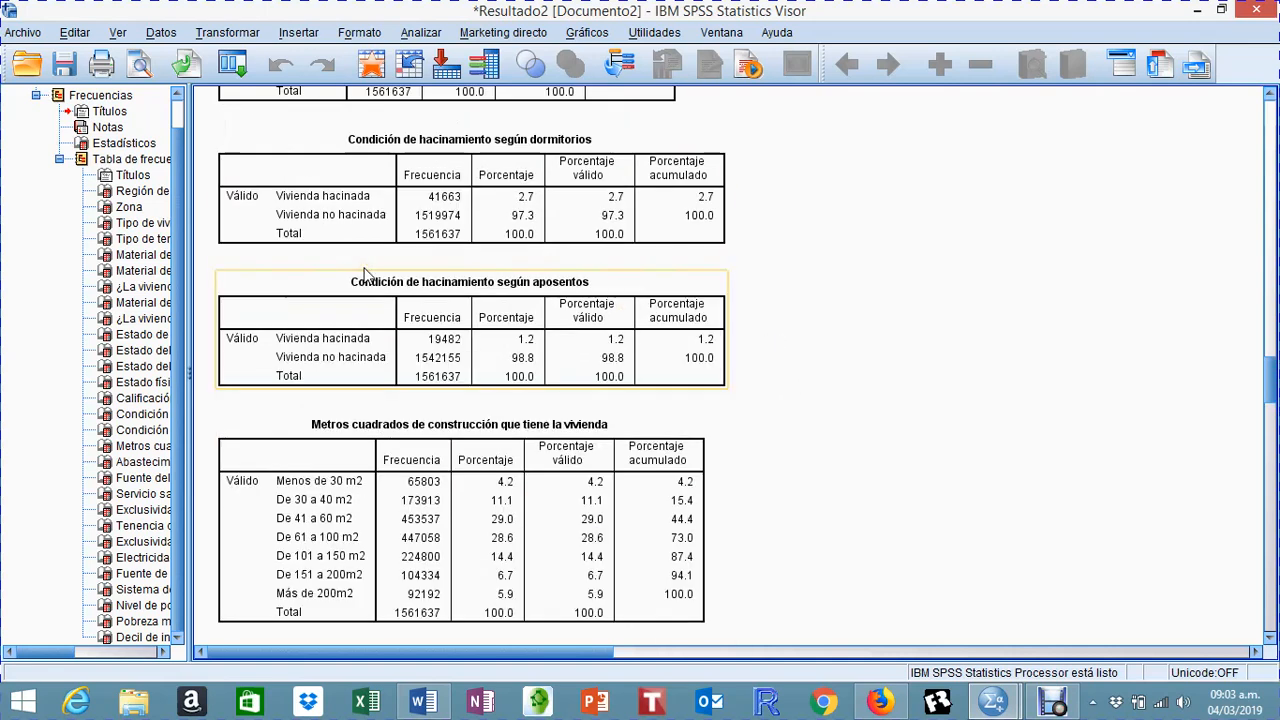
{"action": "left_click", "coordinate": [358, 230]}
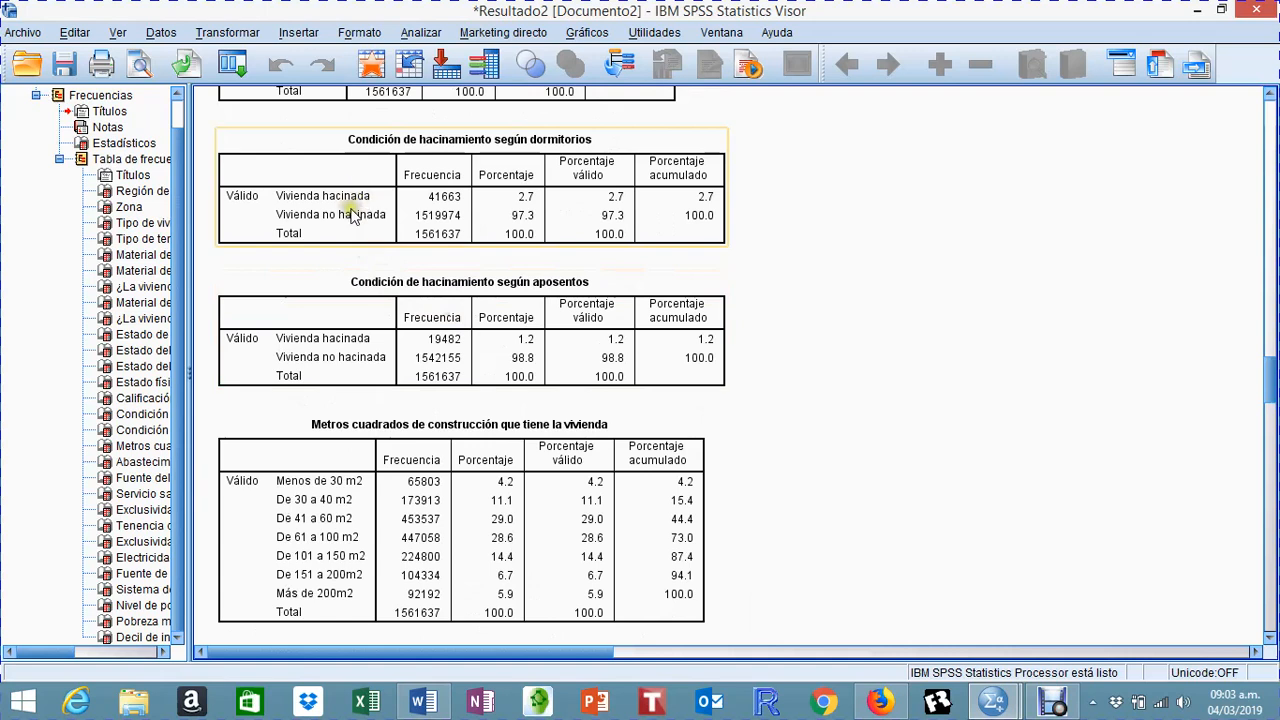
{"action": "left_click", "coordinate": [663, 250]}
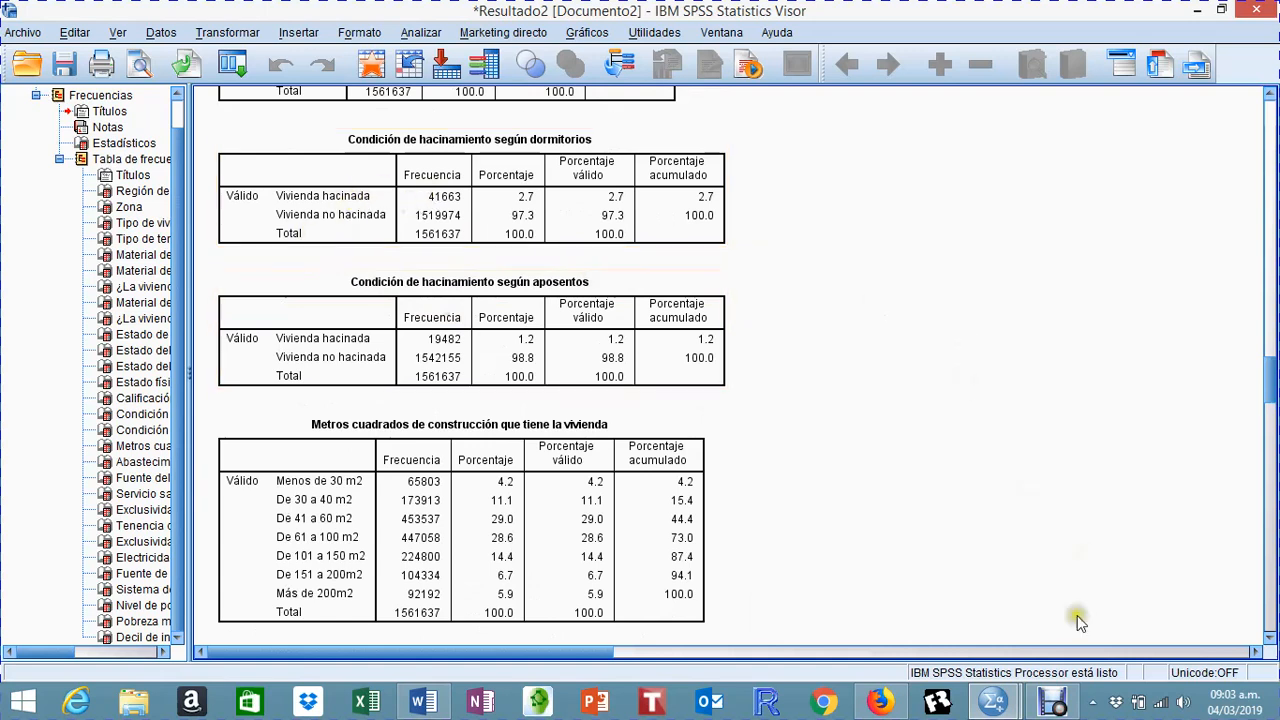
Step: Switch to Firefox and search Google for "INEC COSTA RICA"
{"action": "left_click", "coordinate": [880, 702]}
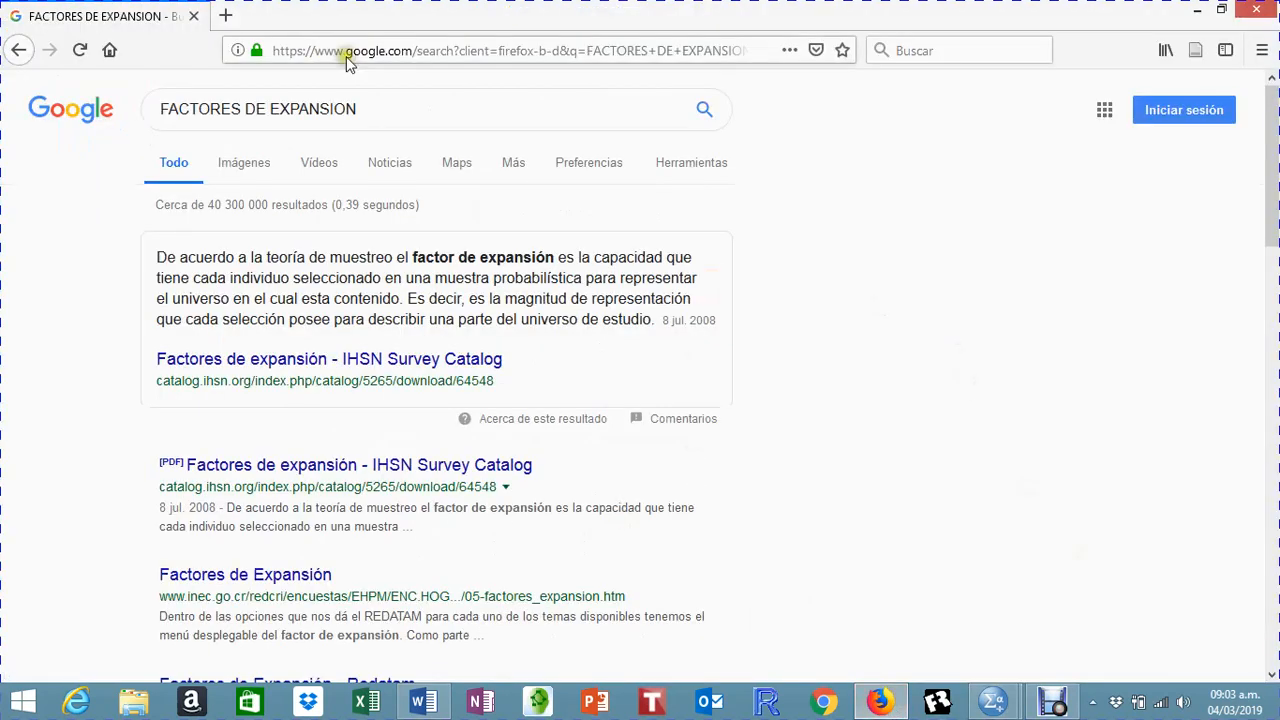
{"action": "left_click_drag", "start_coordinate": [445, 113], "coordinate": [149, 109]}
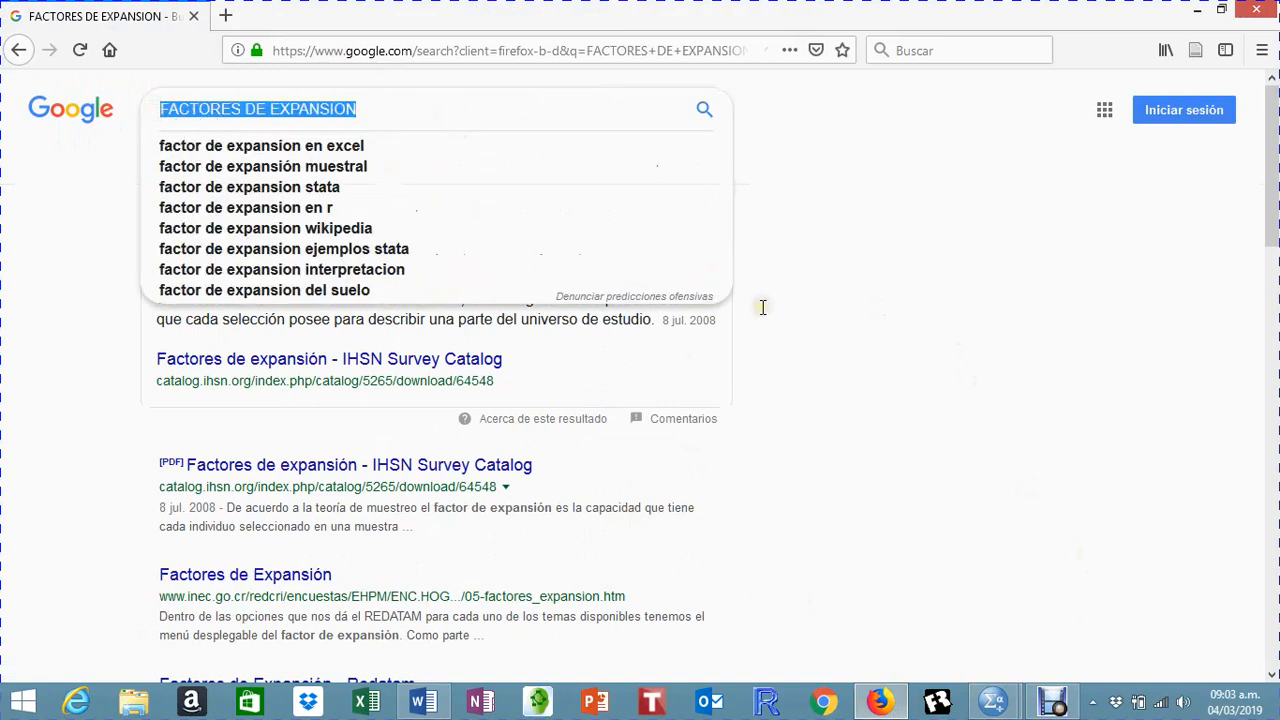
{"action": "type", "text": "INEC"}
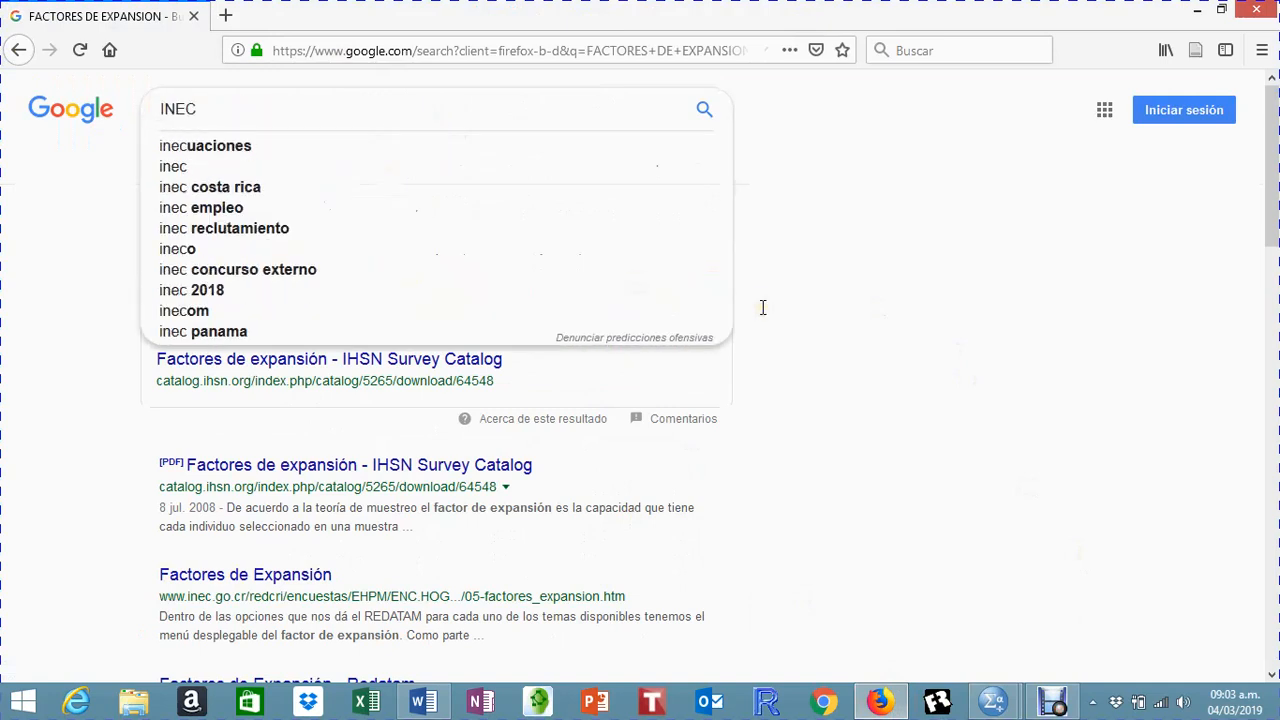
{"action": "type", "text": " COSTA RICA"}
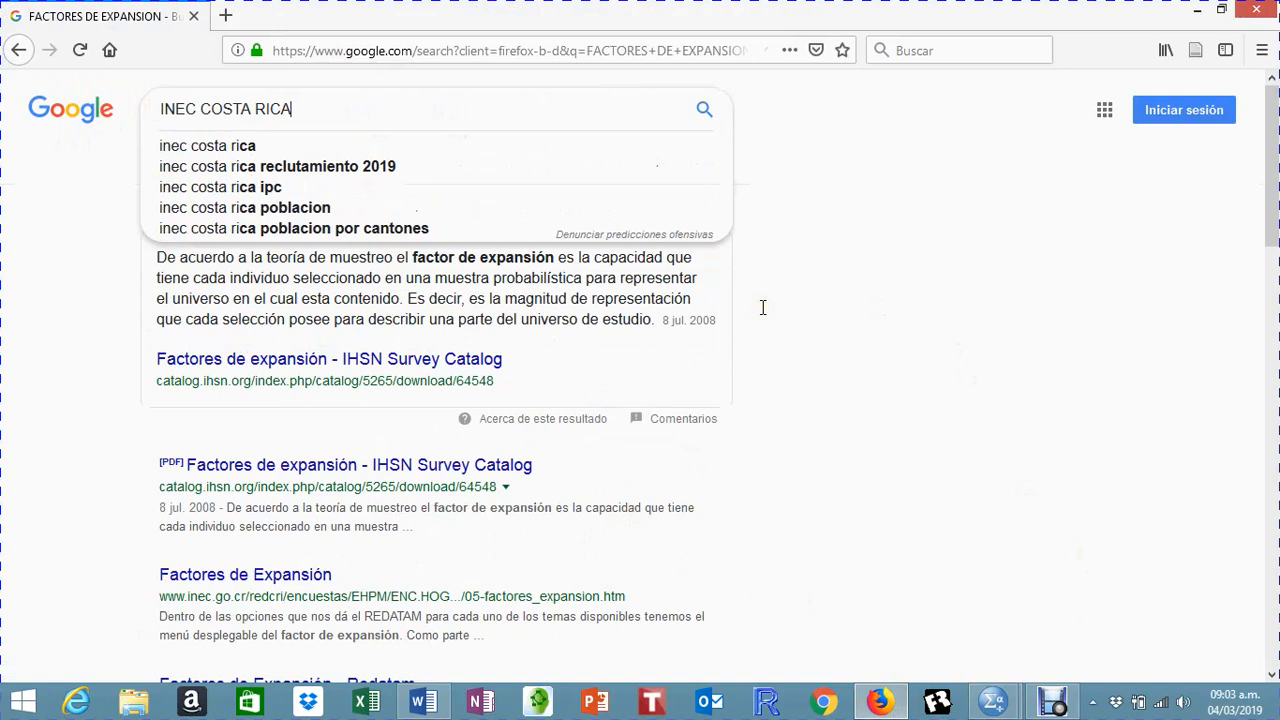
{"action": "key", "text": "Return"}
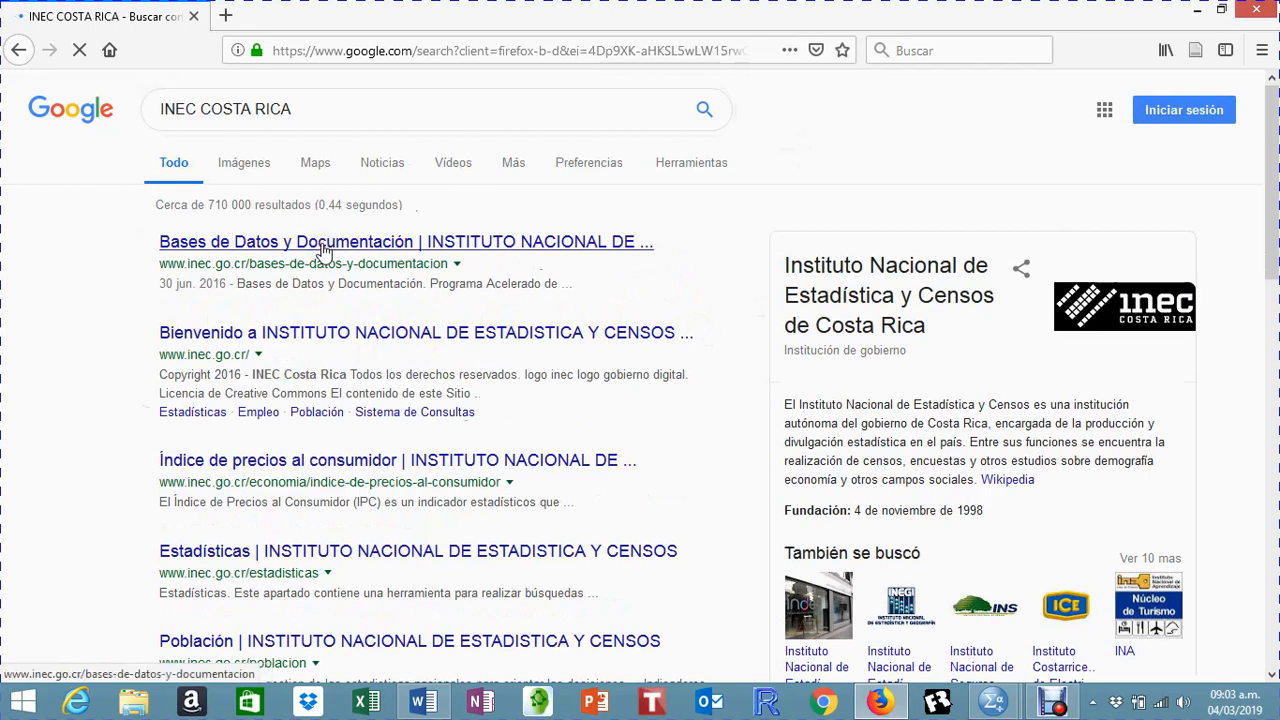
Step: Open the INEC Costa Rica home page from the search results and go to its Sistemas de Consulta | Indicadores page
{"action": "left_click", "coordinate": [410, 337]}
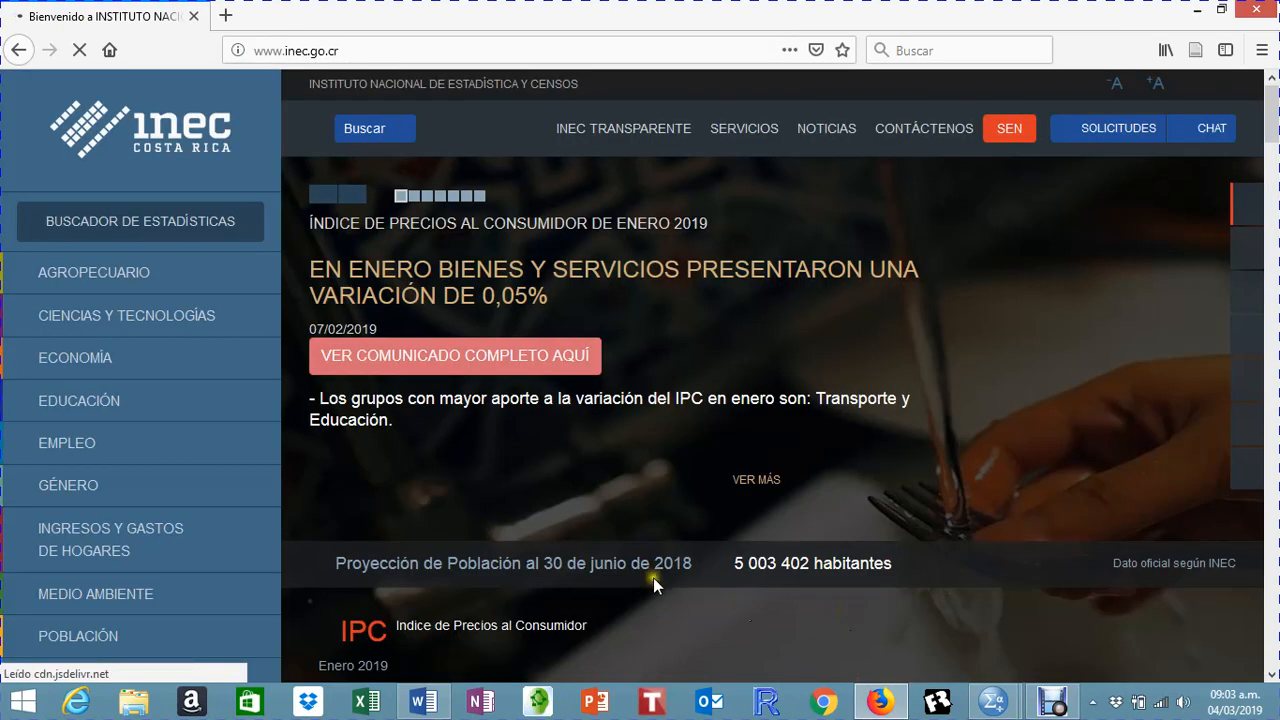
{"action": "scroll", "coordinate": [262, 464], "scroll_direction": "down", "scroll_amount": 3}
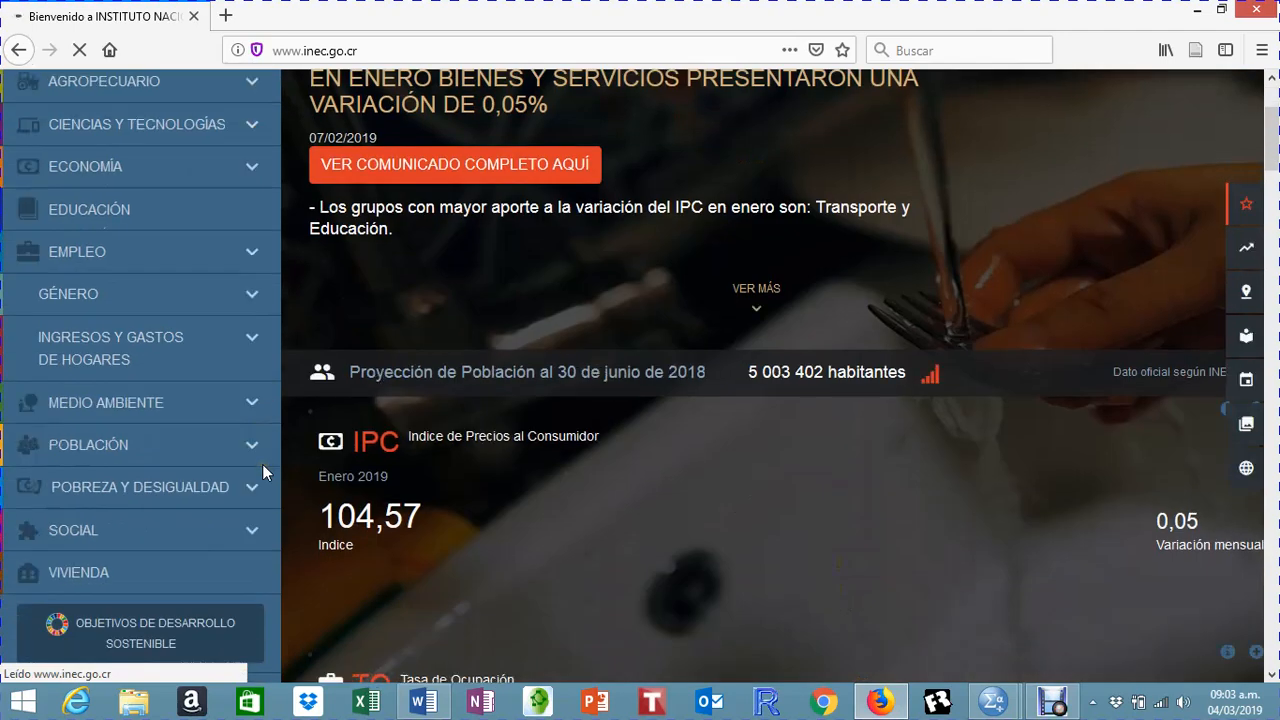
{"action": "scroll", "coordinate": [262, 464], "scroll_direction": "down", "scroll_amount": 3}
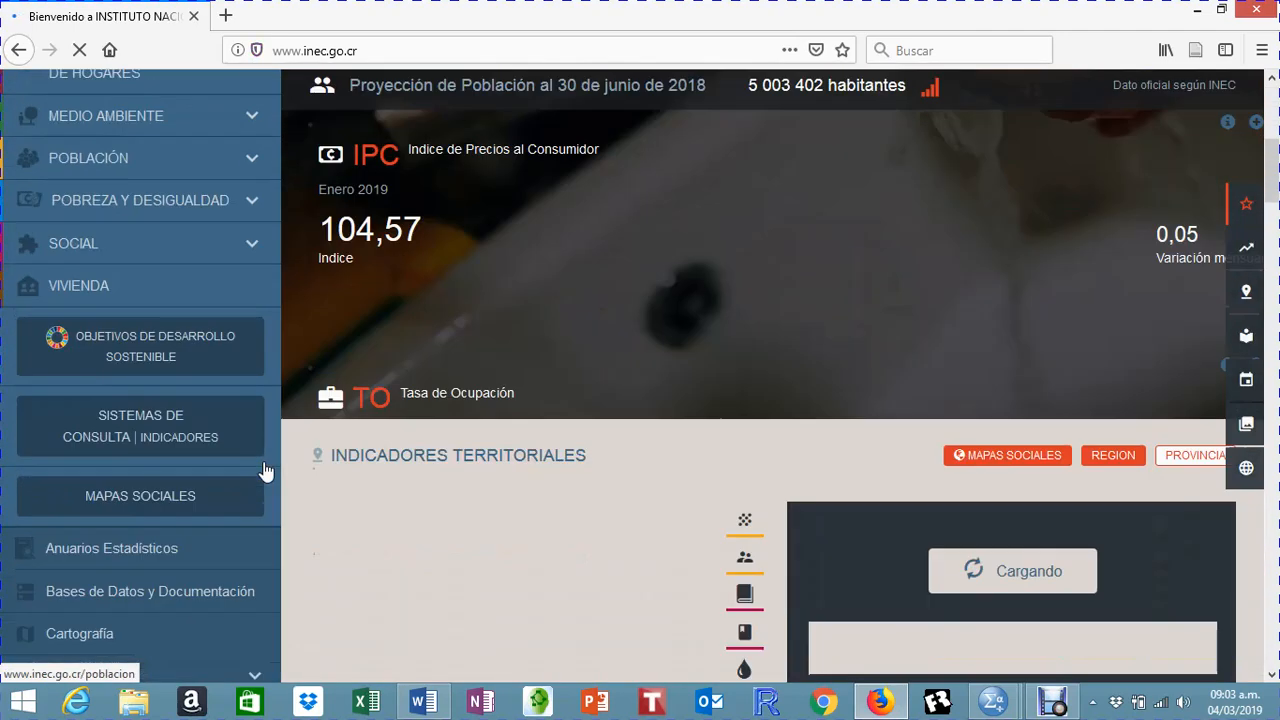
{"action": "scroll", "coordinate": [265, 471], "scroll_direction": "down", "scroll_amount": 3}
{"action": "scroll", "coordinate": [265, 471], "scroll_direction": "up", "scroll_amount": 2}
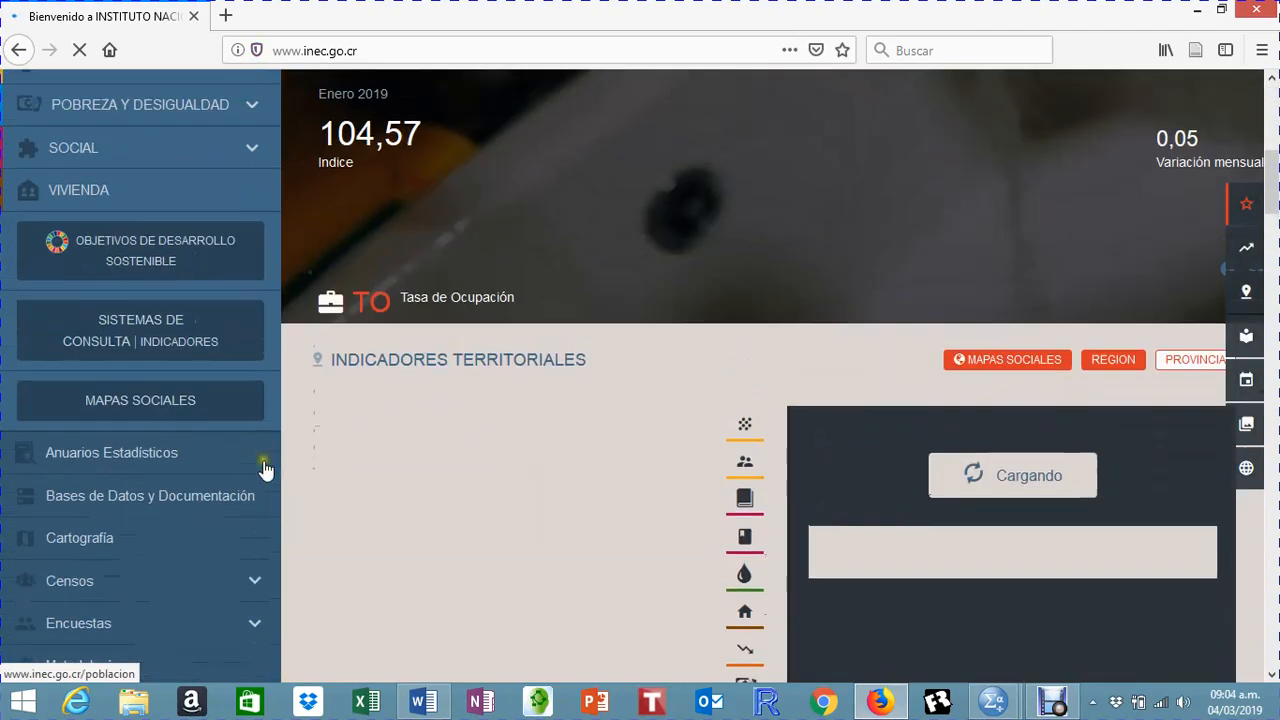
{"action": "scroll", "coordinate": [265, 466], "scroll_direction": "up", "scroll_amount": 2}
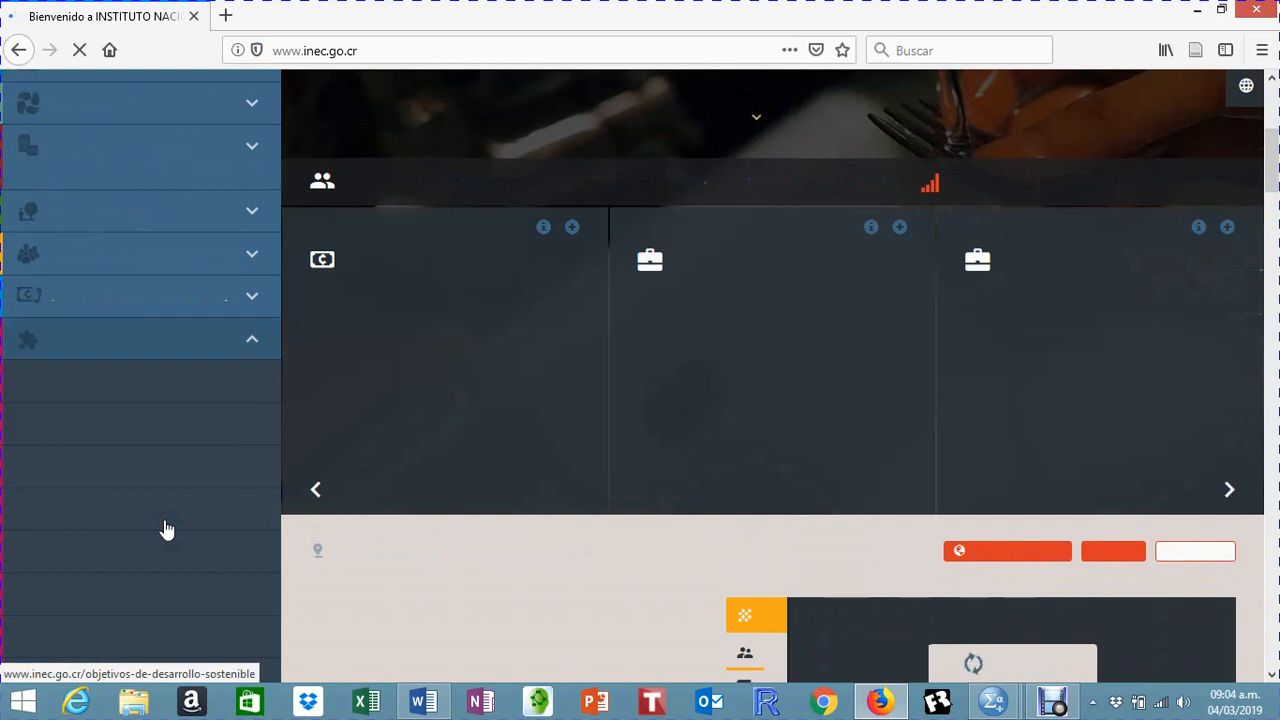
{"action": "scroll", "coordinate": [823, 372], "scroll_direction": "down", "scroll_amount": 2}
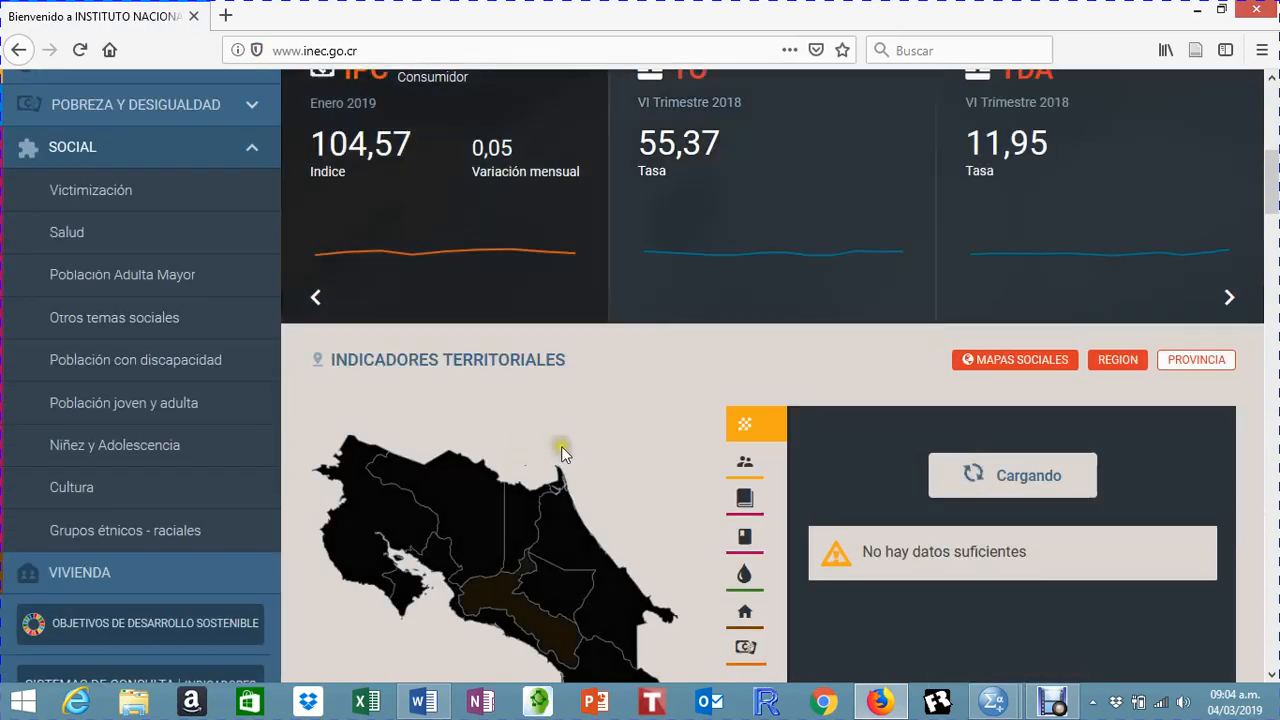
{"action": "scroll", "coordinate": [120, 479], "scroll_direction": "down", "scroll_amount": 3}
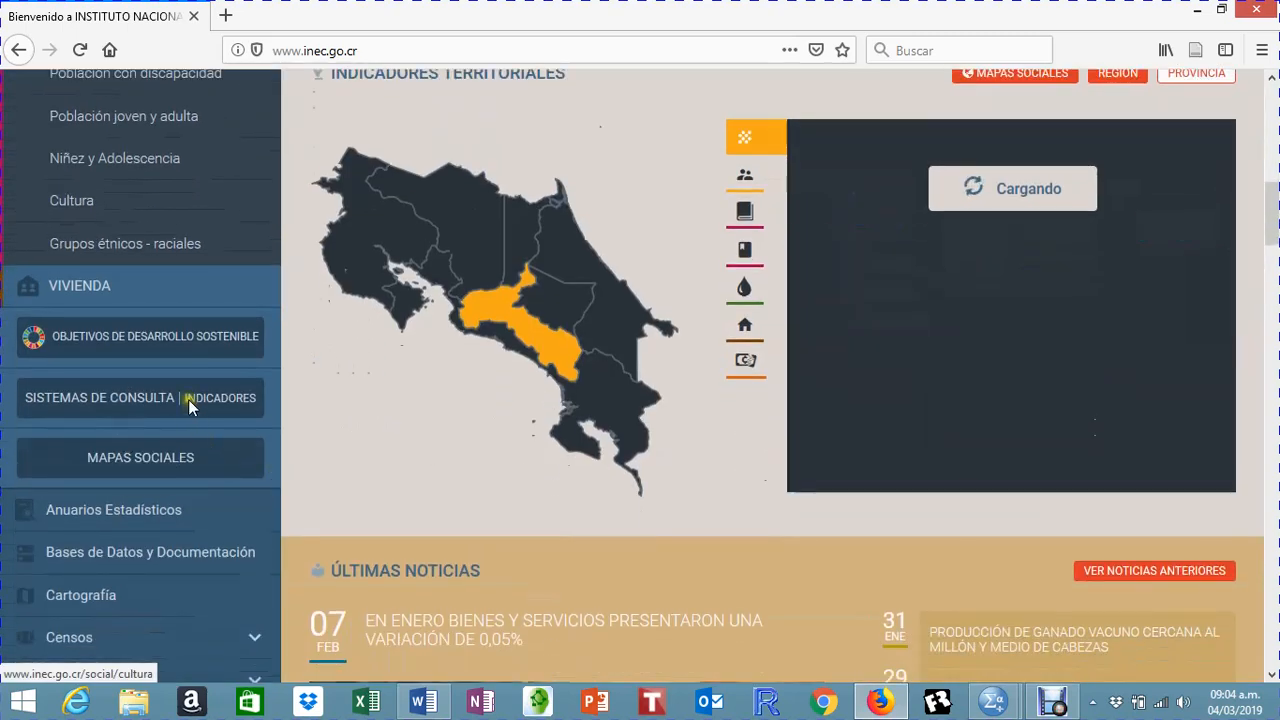
{"action": "left_click", "coordinate": [155, 408]}
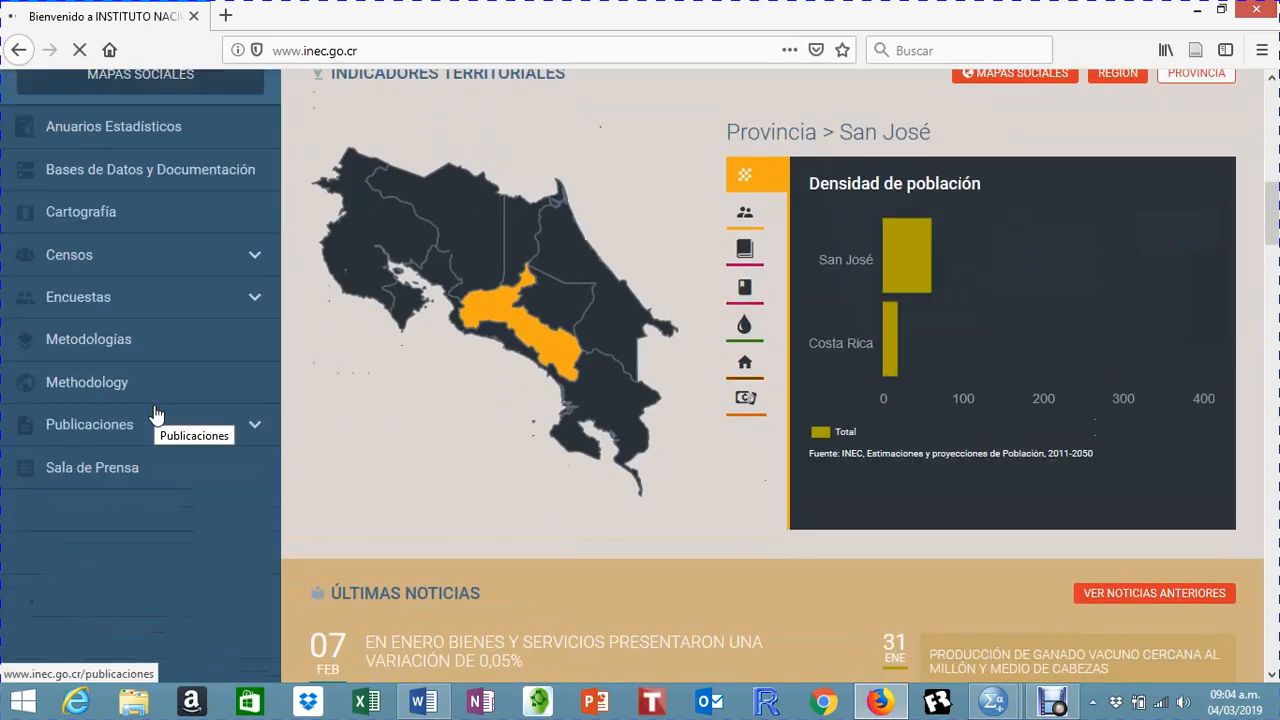
Step: Try to open the Encuesta Nacional de Hogares (ENAHO) entry on the Sistema de Consultas page
{"action": "scroll", "coordinate": [573, 553], "scroll_direction": "up", "scroll_amount": 8}
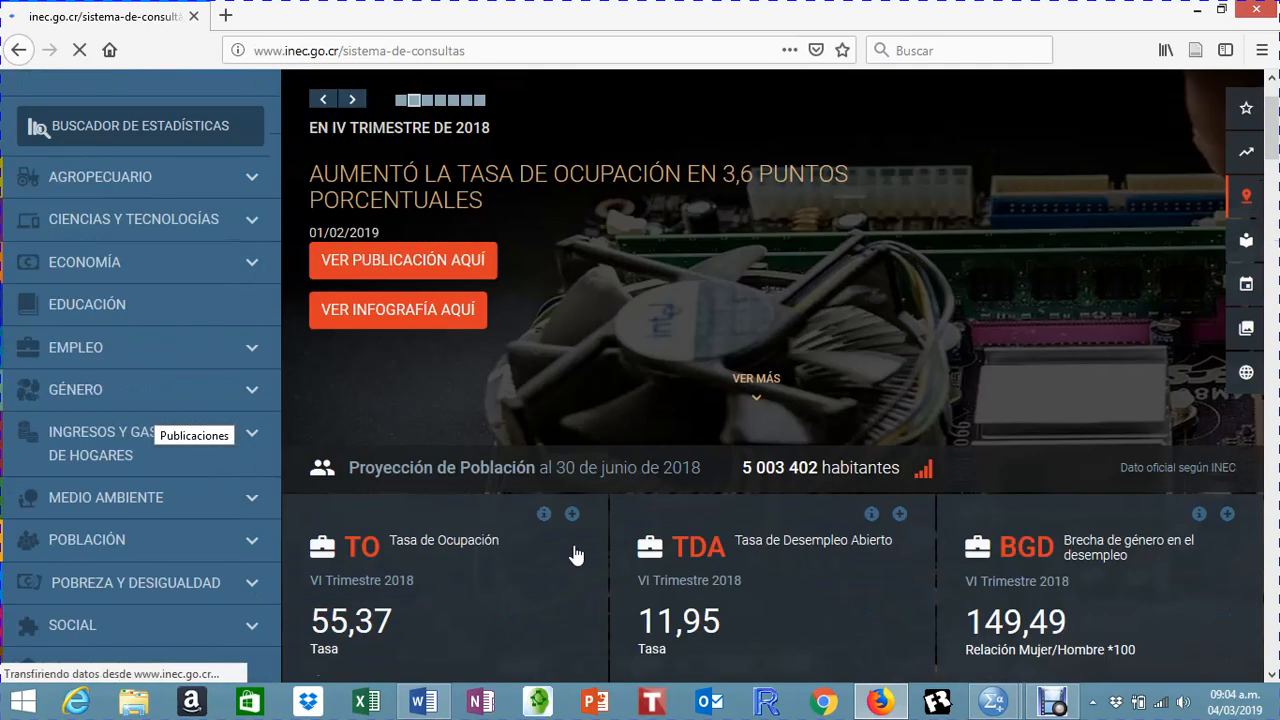
{"action": "scroll", "coordinate": [575, 555], "scroll_direction": "up", "scroll_amount": 1}
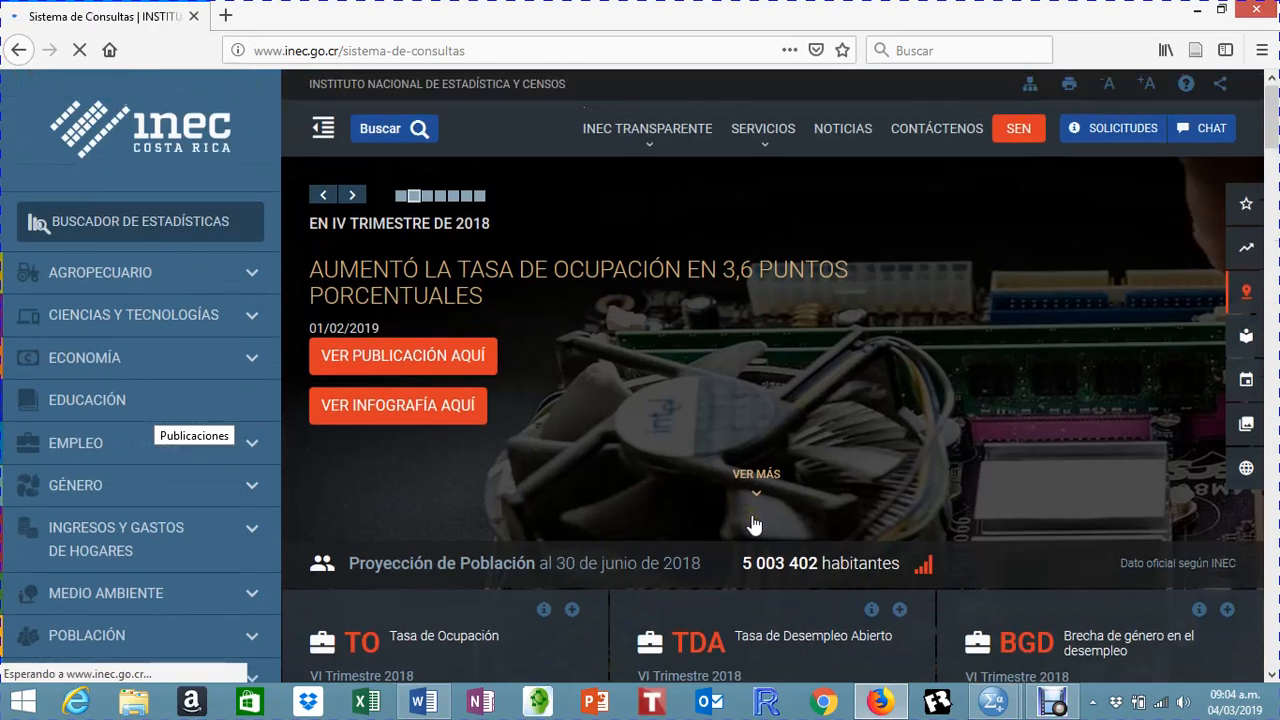
{"action": "scroll", "coordinate": [755, 525], "scroll_direction": "down", "scroll_amount": 7}
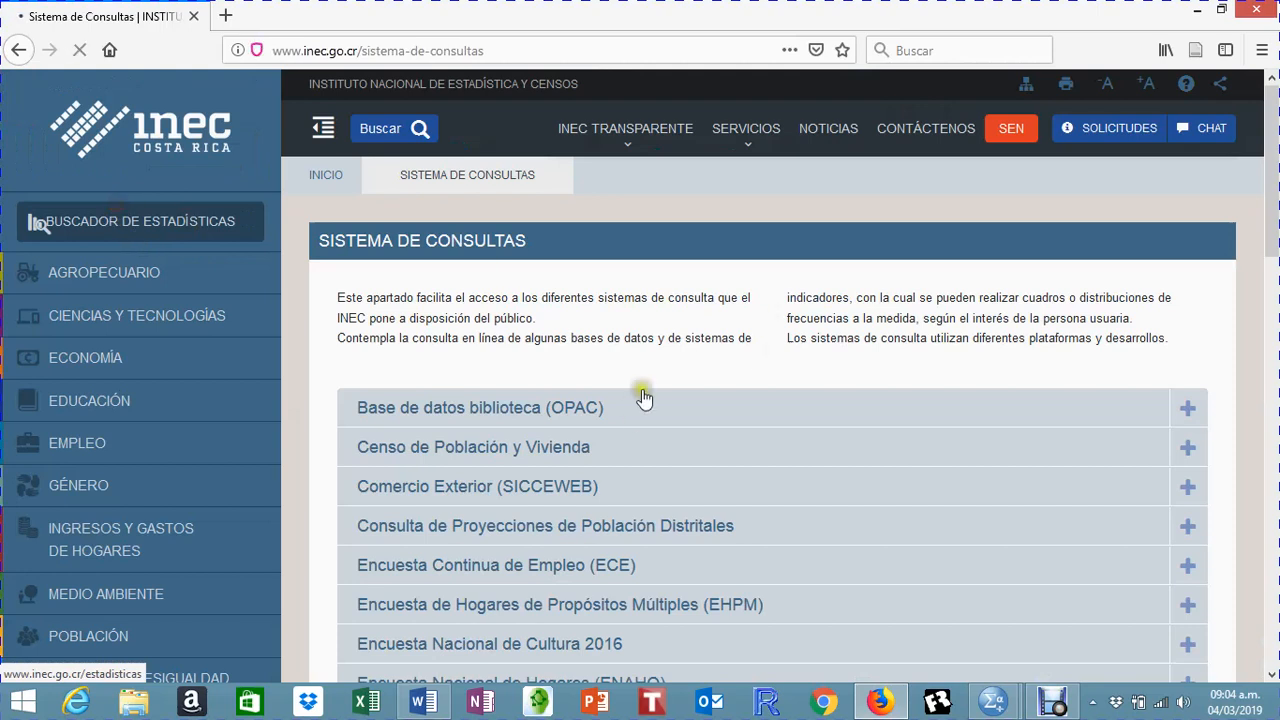
{"action": "scroll", "coordinate": [548, 380], "scroll_direction": "down", "scroll_amount": 3}
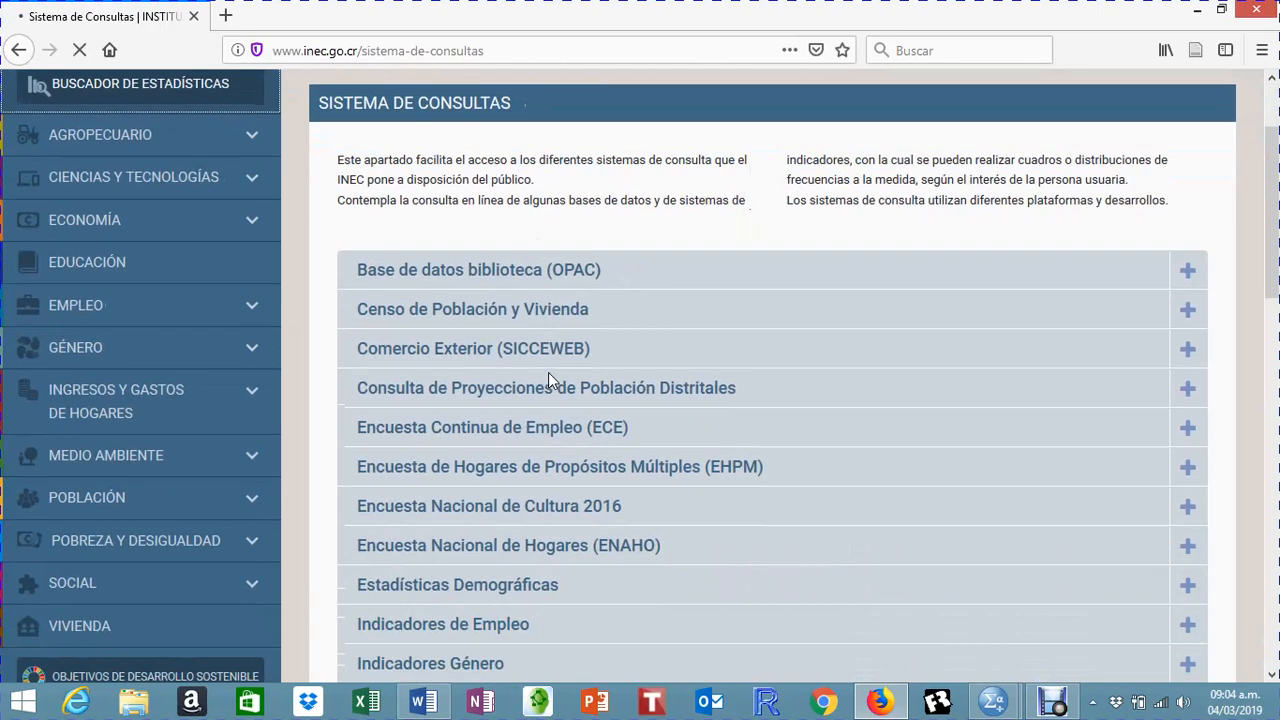
{"action": "scroll", "coordinate": [548, 372], "scroll_direction": "down", "scroll_amount": 2}
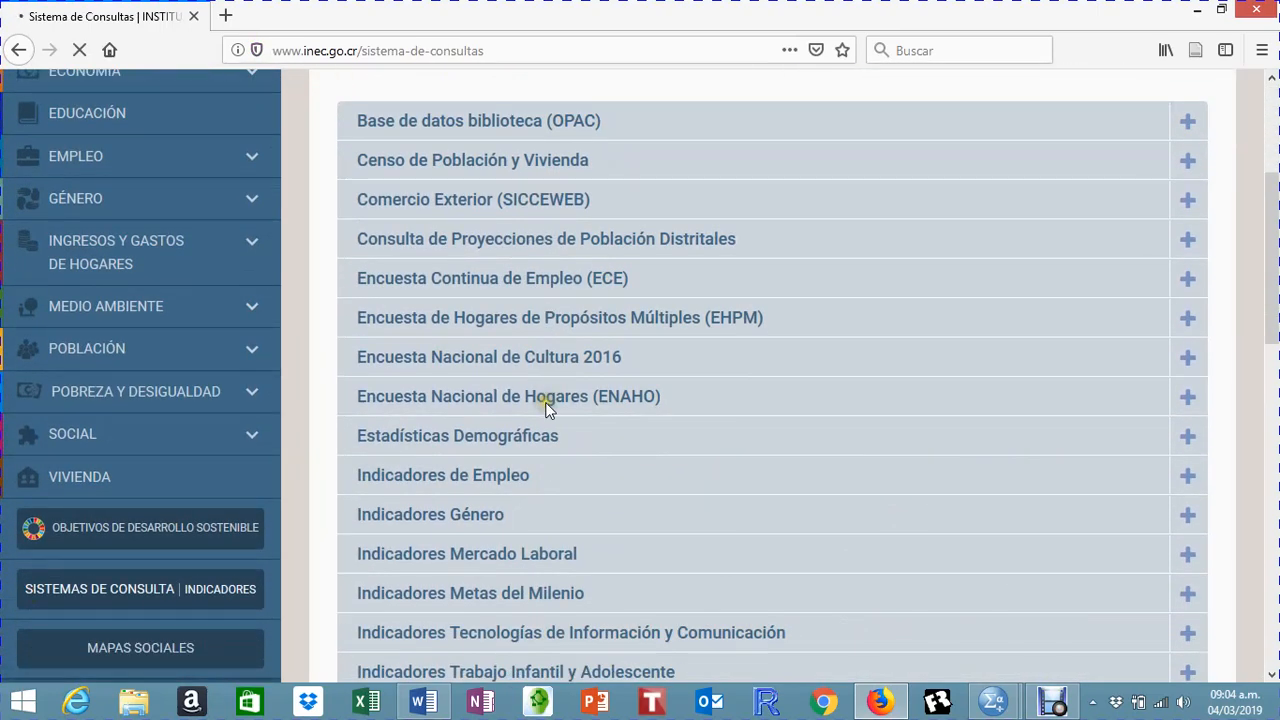
{"action": "left_click", "coordinate": [541, 398]}
{"action": "left_click", "coordinate": [438, 399]}
{"action": "scroll", "coordinate": [785, 451], "scroll_direction": "down", "scroll_amount": 2}
{"action": "left_click", "coordinate": [571, 494]}
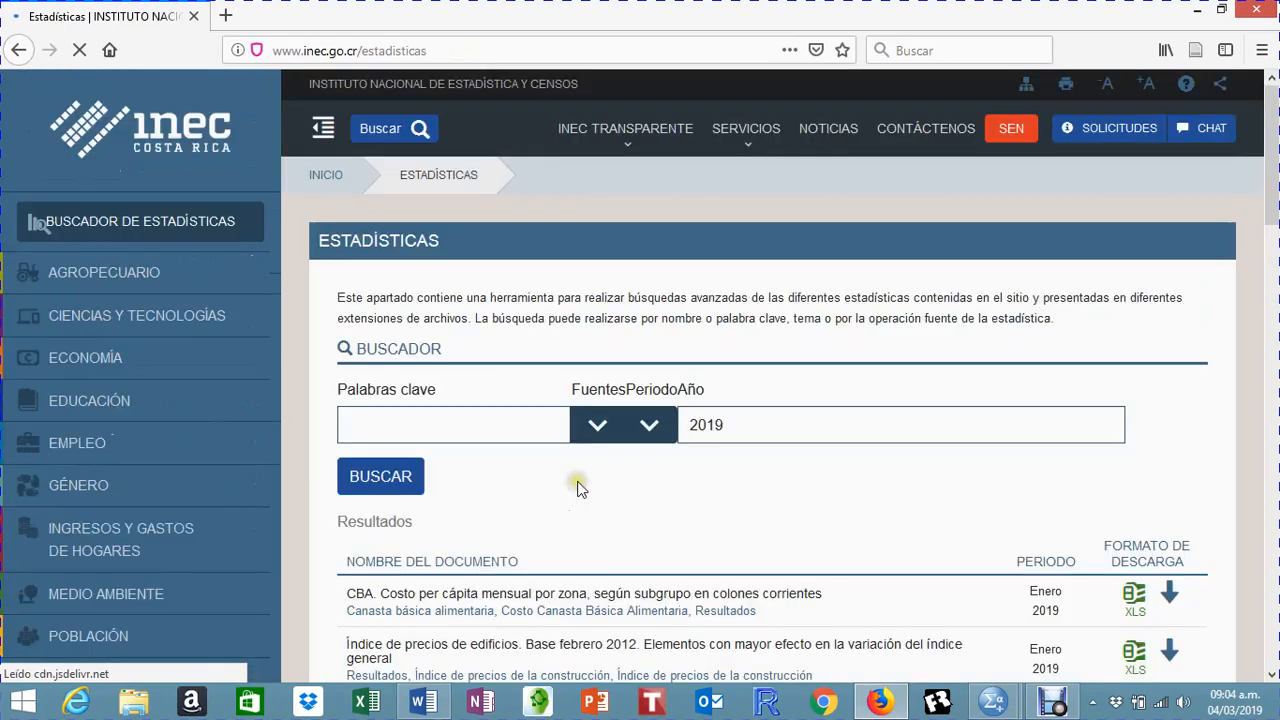
Step: Leave the Estadísticas search page and return to the Sistema de Consultas page
{"action": "scroll", "coordinate": [580, 488], "scroll_direction": "down", "scroll_amount": 2}
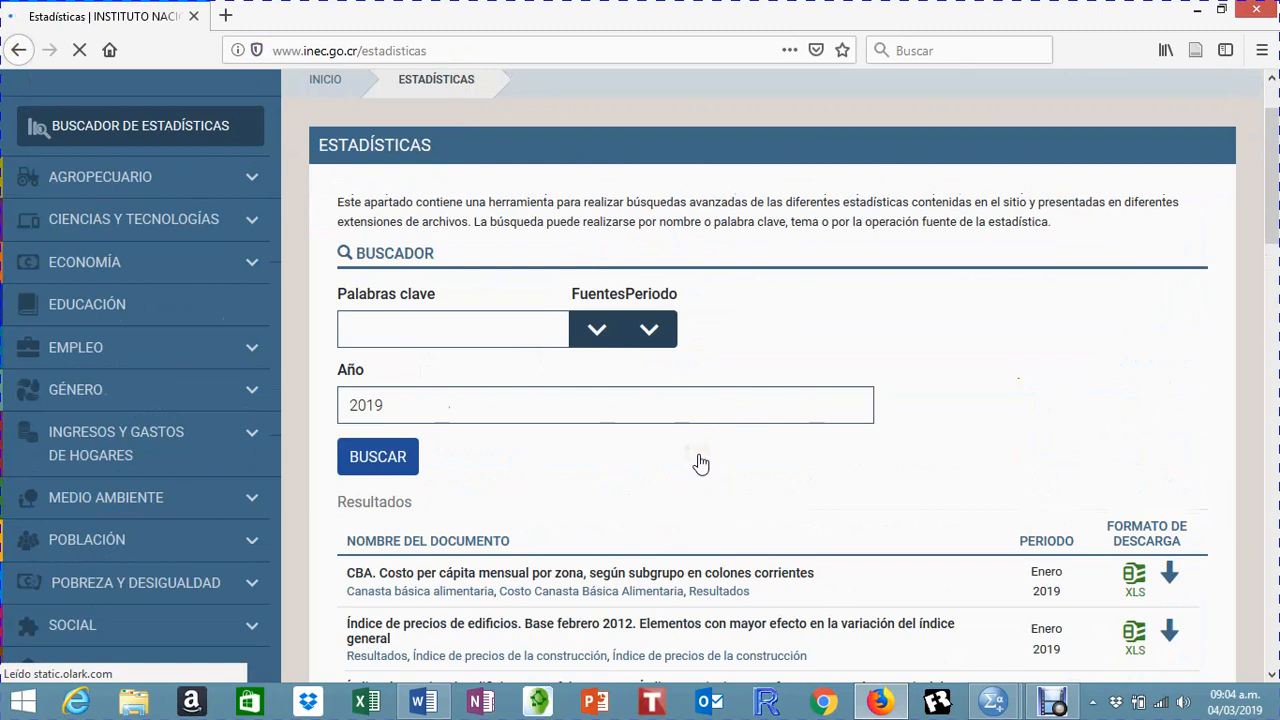
{"action": "scroll", "coordinate": [660, 465], "scroll_direction": "down", "scroll_amount": 3}
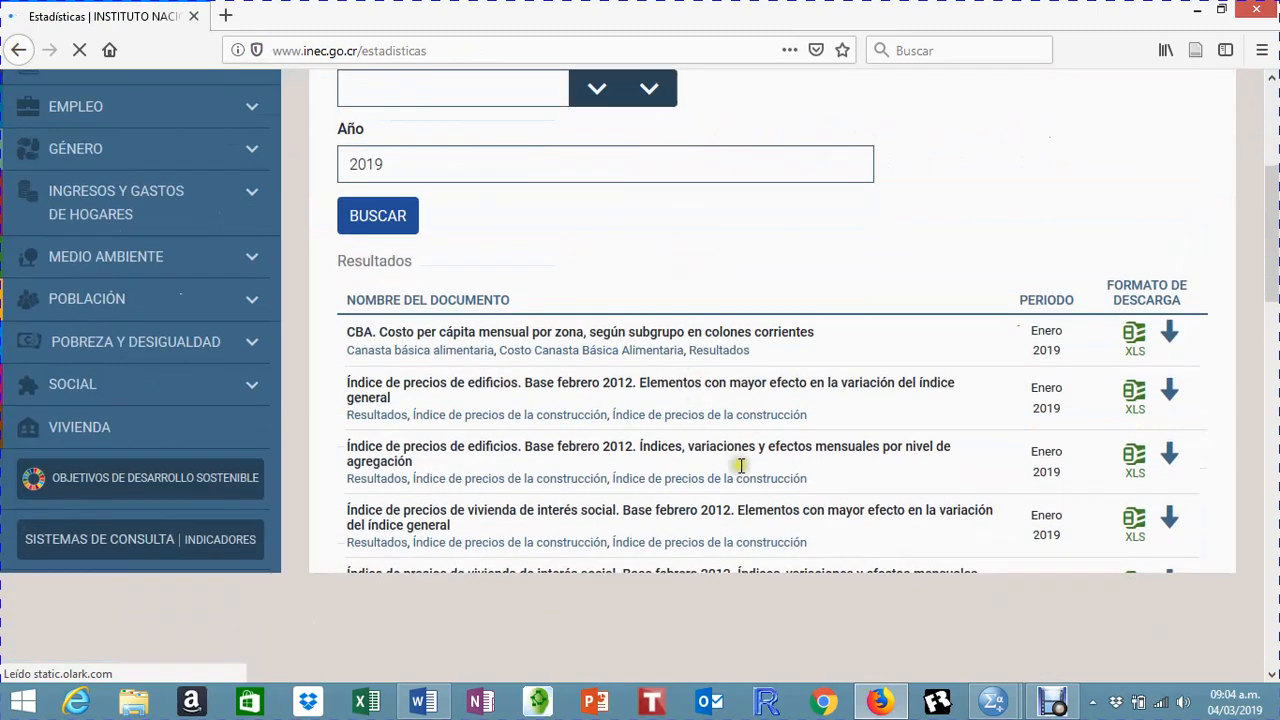
{"action": "left_click", "coordinate": [90, 492]}
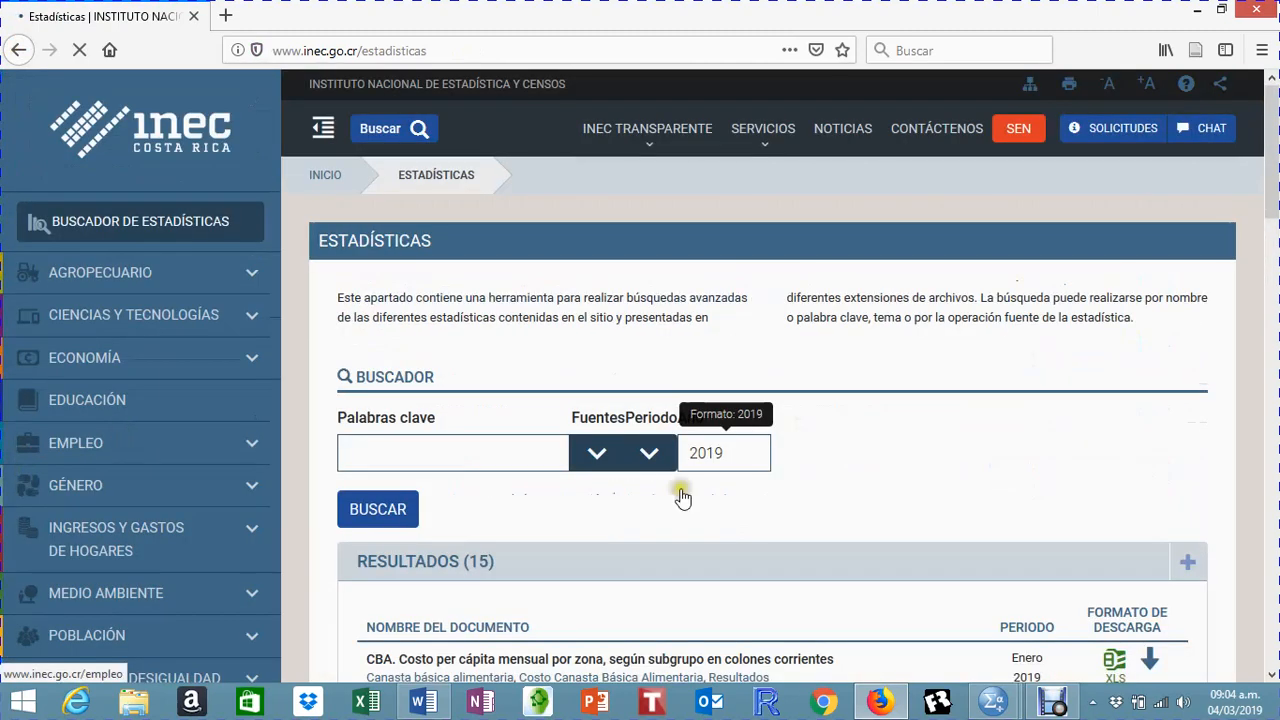
{"action": "scroll", "coordinate": [245, 535], "scroll_direction": "down", "scroll_amount": 3}
{"action": "scroll", "coordinate": [245, 535], "scroll_direction": "down", "scroll_amount": 1}
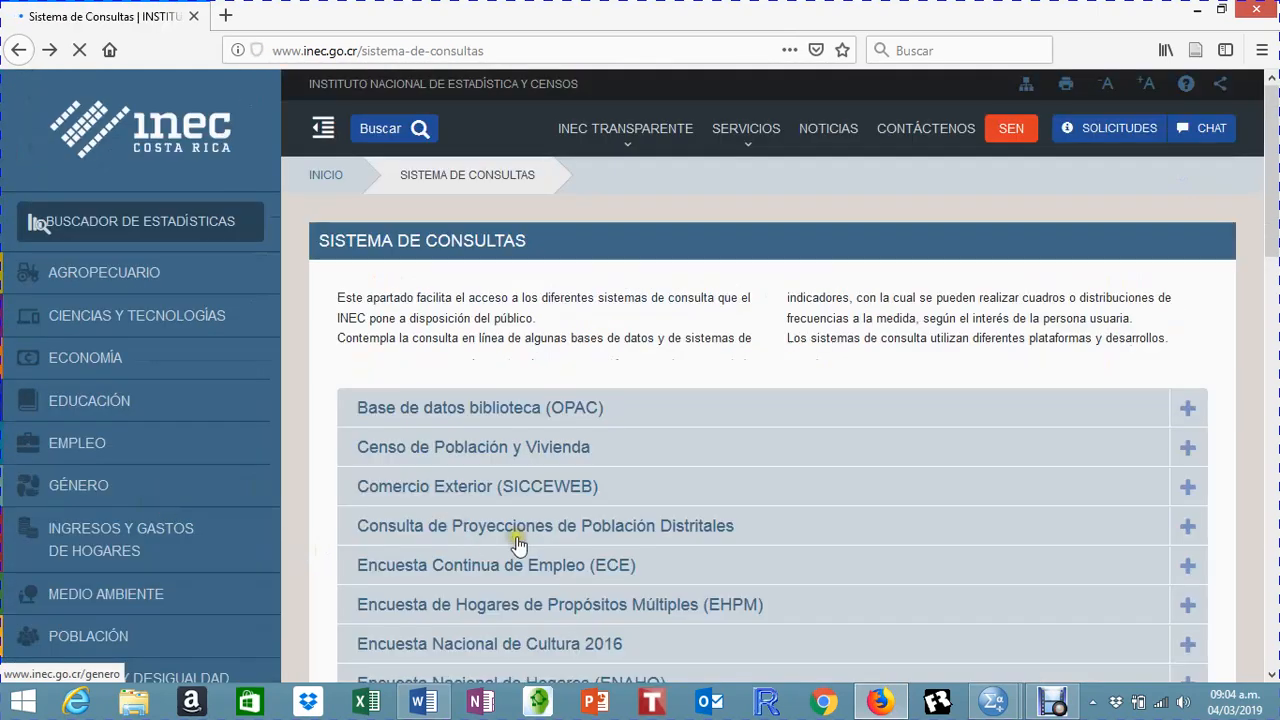
Step: Expand the Encuesta Nacional de Hogares (ENAHO) entry on the Sistema de Consultas page and open its 2018 query system
{"action": "scroll", "coordinate": [530, 545], "scroll_direction": "down", "scroll_amount": 1}
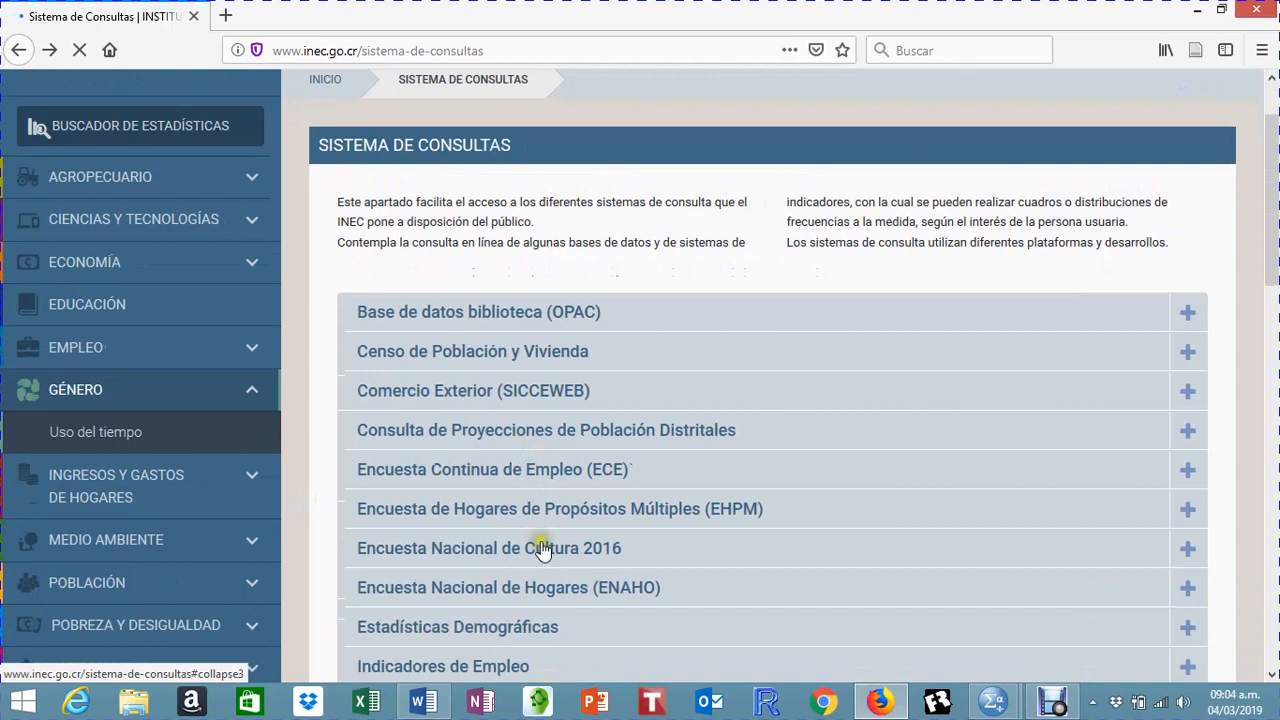
{"action": "scroll", "coordinate": [562, 503], "scroll_direction": "down", "scroll_amount": 1}
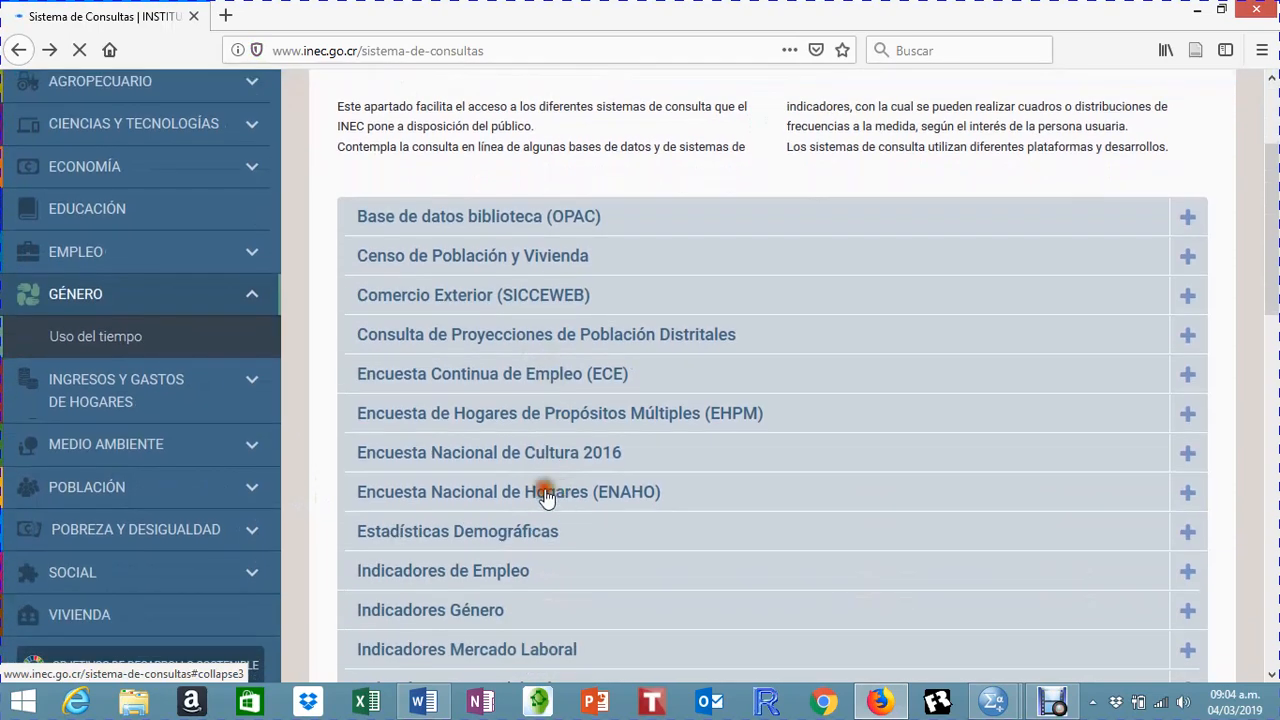
{"action": "scroll", "coordinate": [540, 495], "scroll_direction": "up", "scroll_amount": 2}
{"action": "left_click", "coordinate": [545, 495]}
{"action": "scroll", "coordinate": [545, 495], "scroll_direction": "down", "scroll_amount": 3}
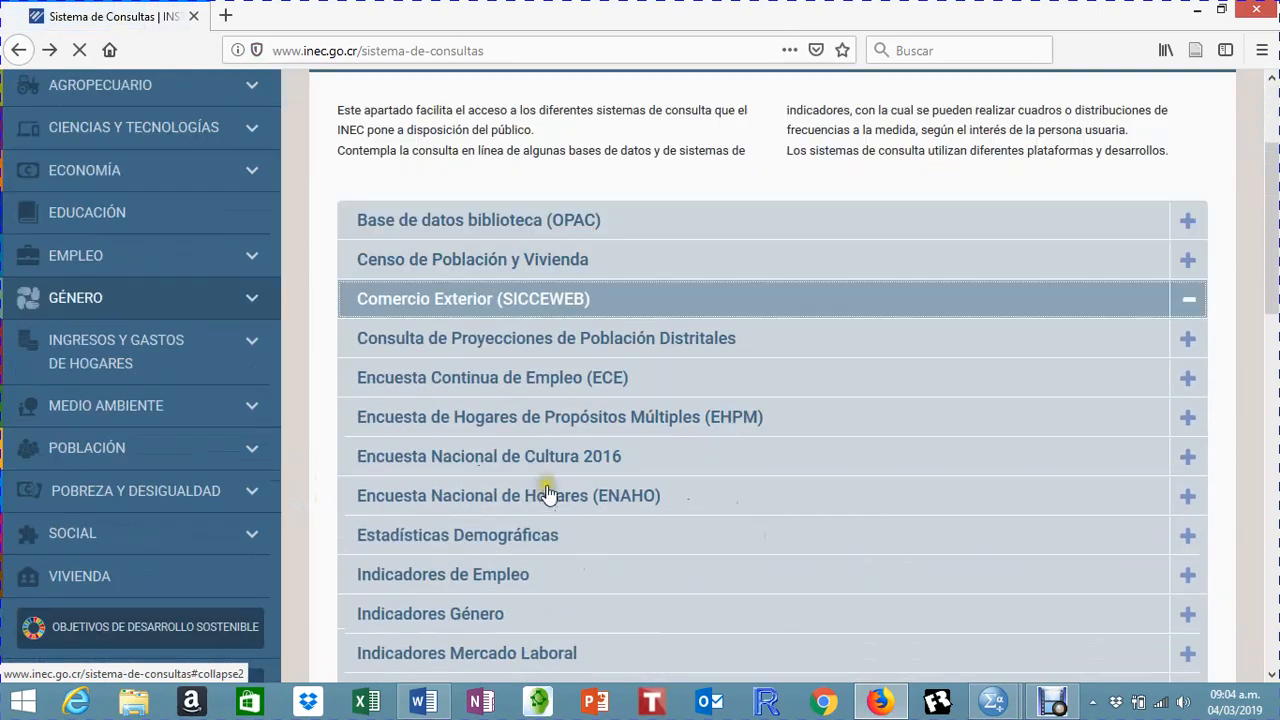
{"action": "scroll", "coordinate": [593, 545], "scroll_direction": "down", "scroll_amount": 1}
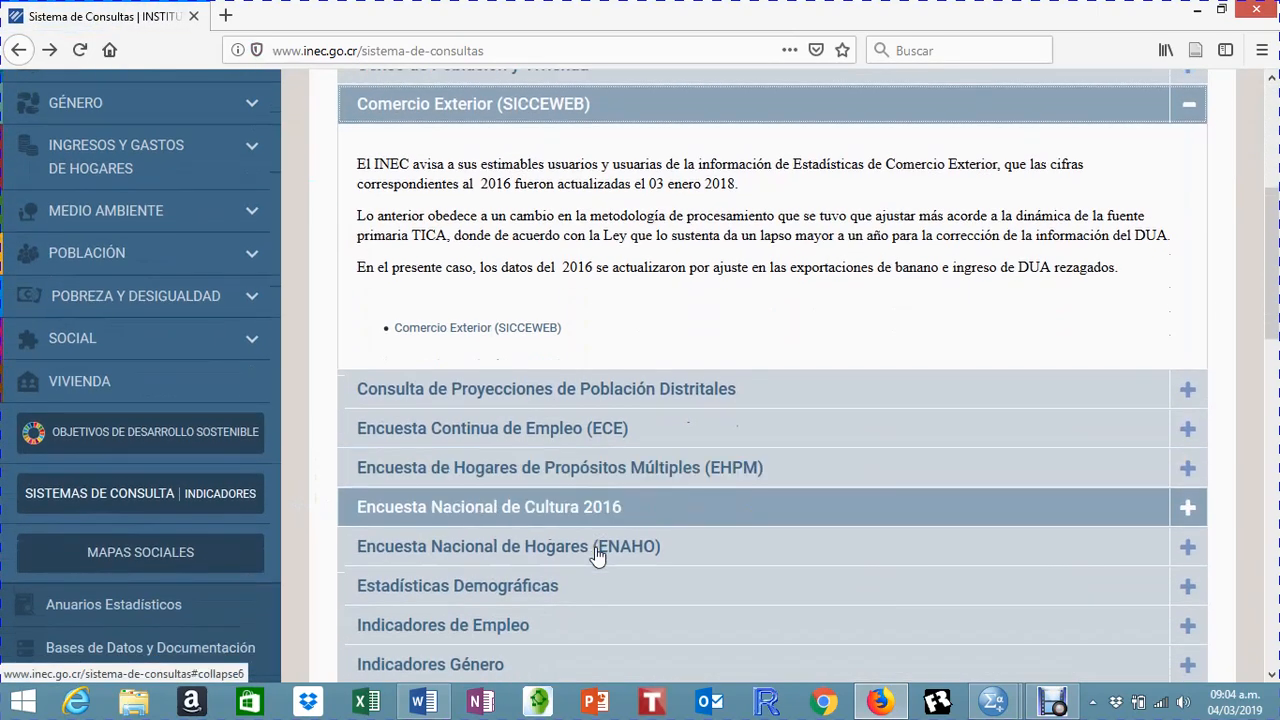
{"action": "left_click", "coordinate": [555, 556]}
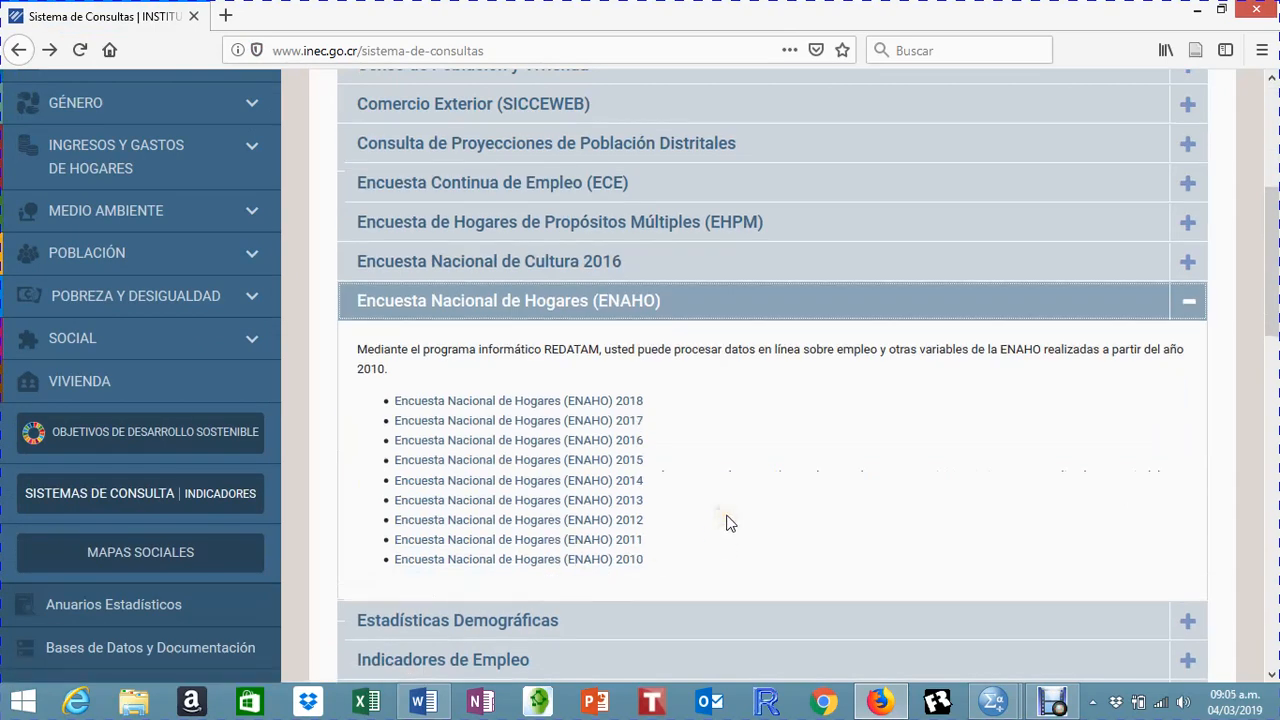
{"action": "left_click", "coordinate": [490, 401]}
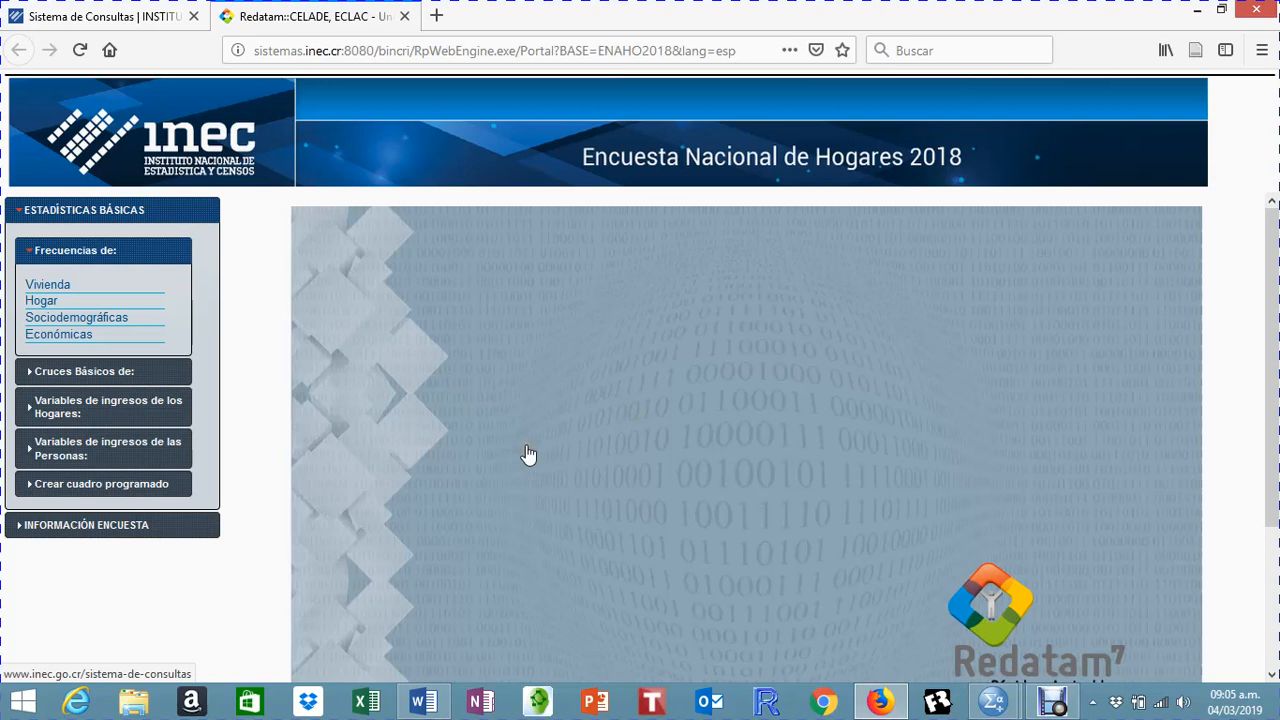
Step: Open the Conceptos y definiciones document from the ENAHO survey information and read its opening definitions
{"action": "scroll", "coordinate": [528, 455], "scroll_direction": "down", "scroll_amount": 3}
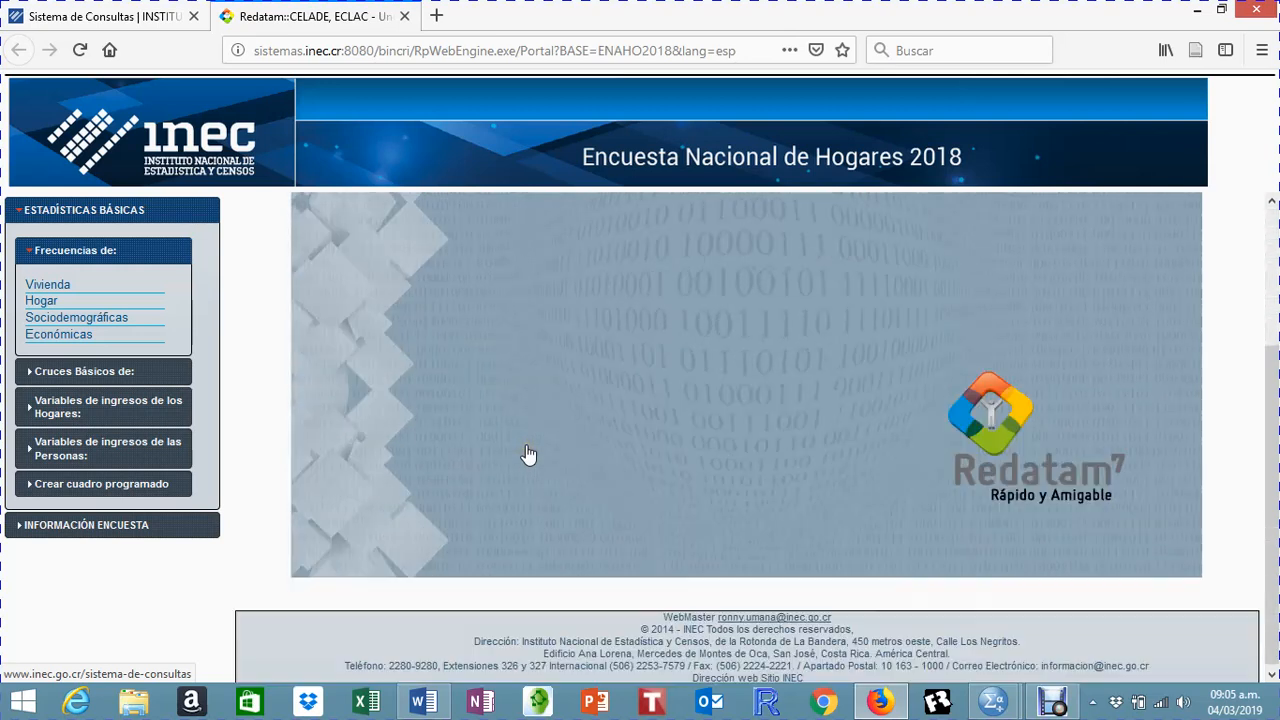
{"action": "left_click", "coordinate": [86, 527]}
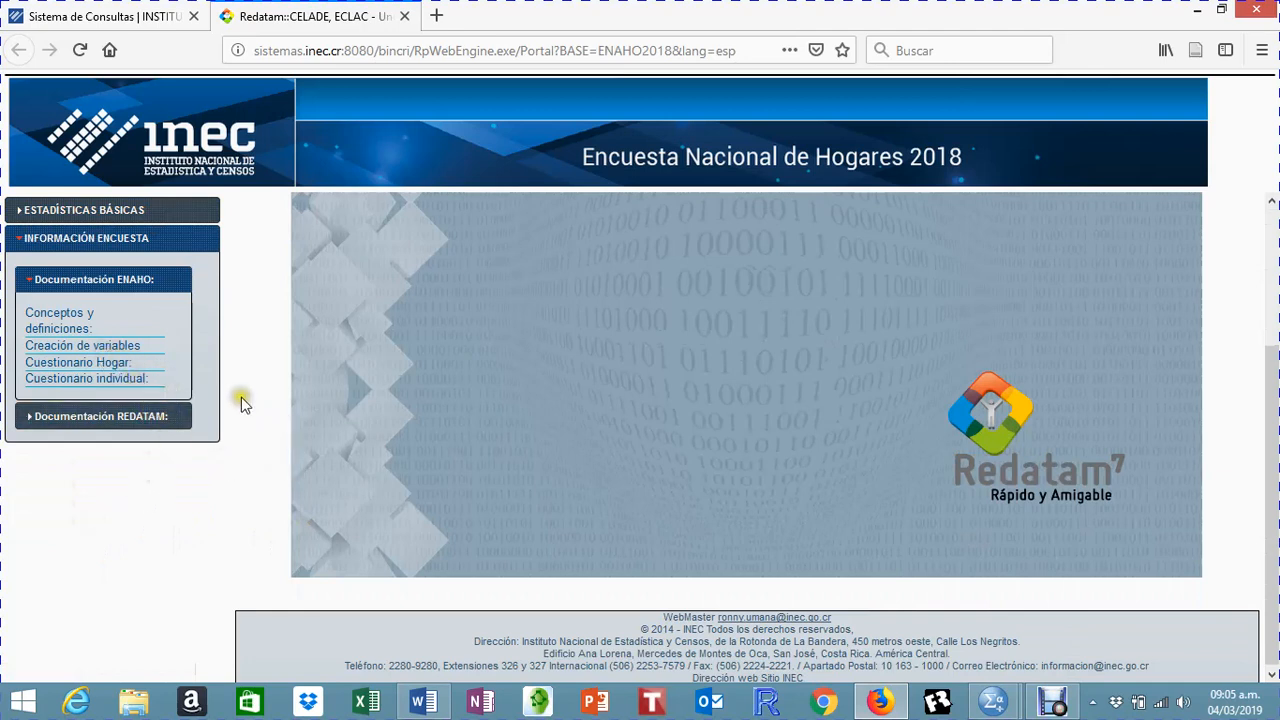
{"action": "left_click", "coordinate": [70, 326]}
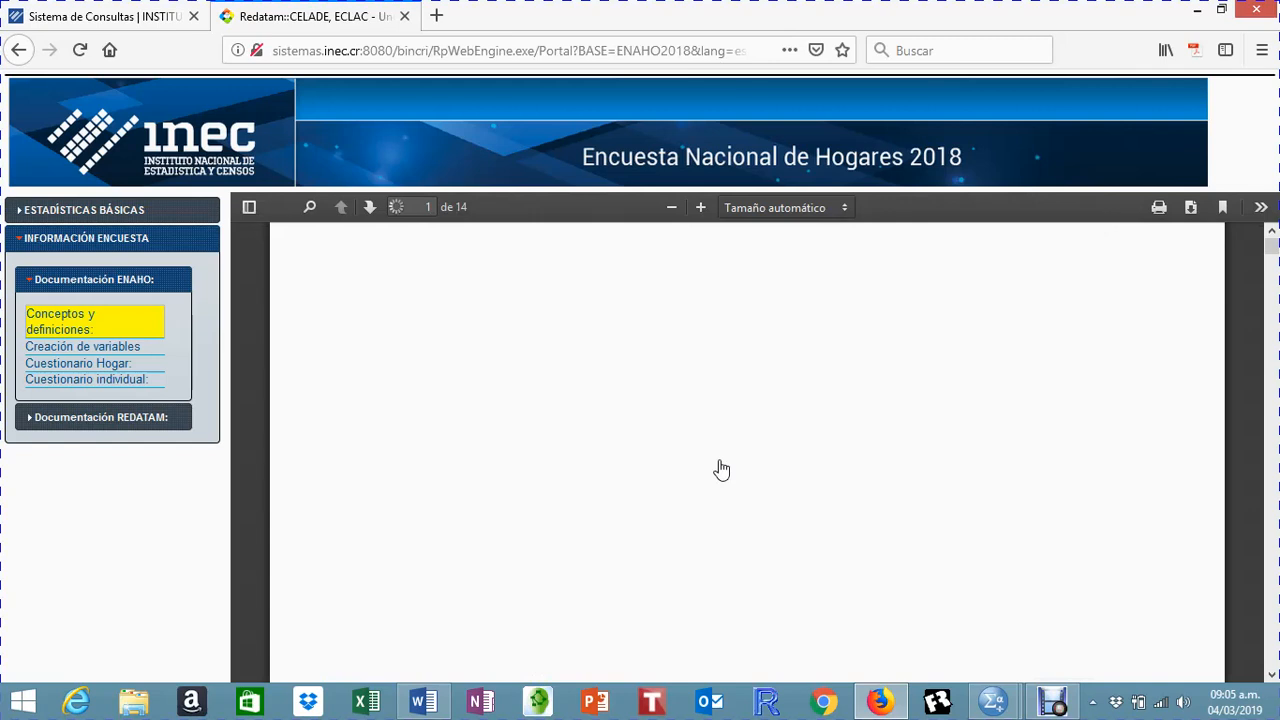
{"action": "scroll", "coordinate": [721, 462], "scroll_direction": "down", "scroll_amount": 2}
{"action": "scroll", "coordinate": [729, 482], "scroll_direction": "down", "scroll_amount": 5}
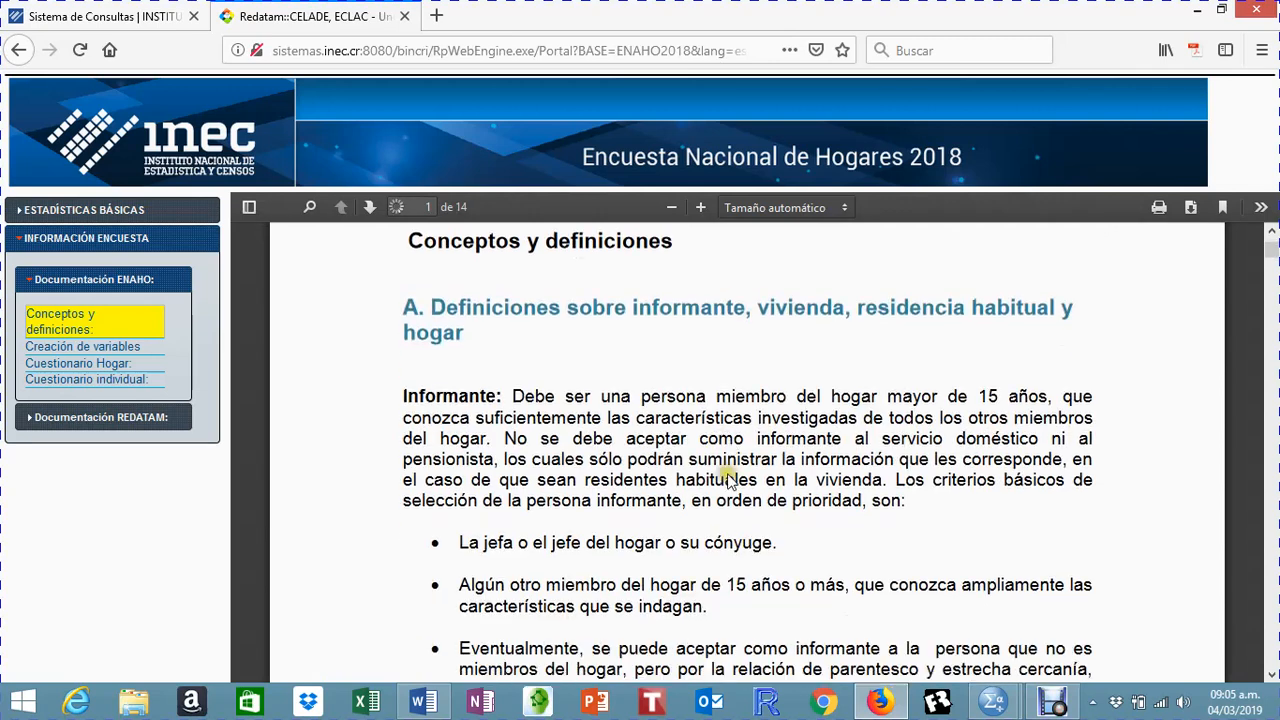
{"action": "scroll", "coordinate": [729, 482], "scroll_direction": "down", "scroll_amount": 10}
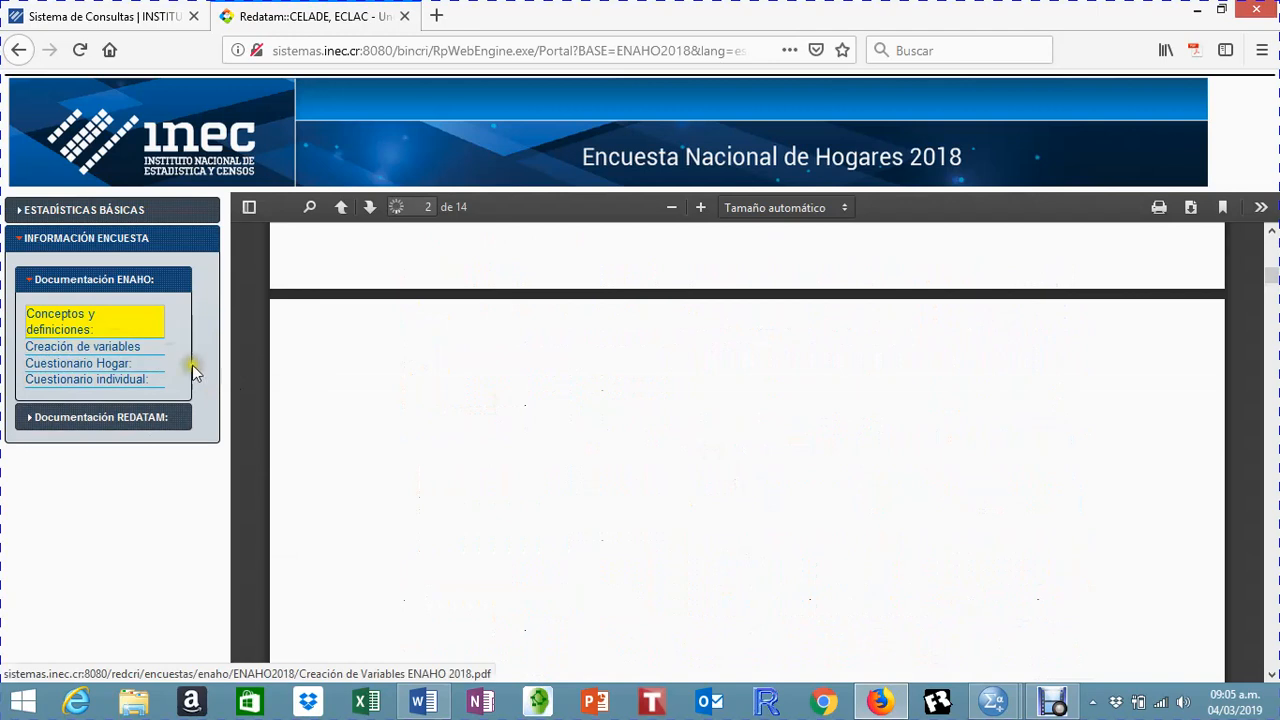
Step: Try to open the Creación de variables document from the ENAHO documentation
{"action": "left_click", "coordinate": [117, 347]}
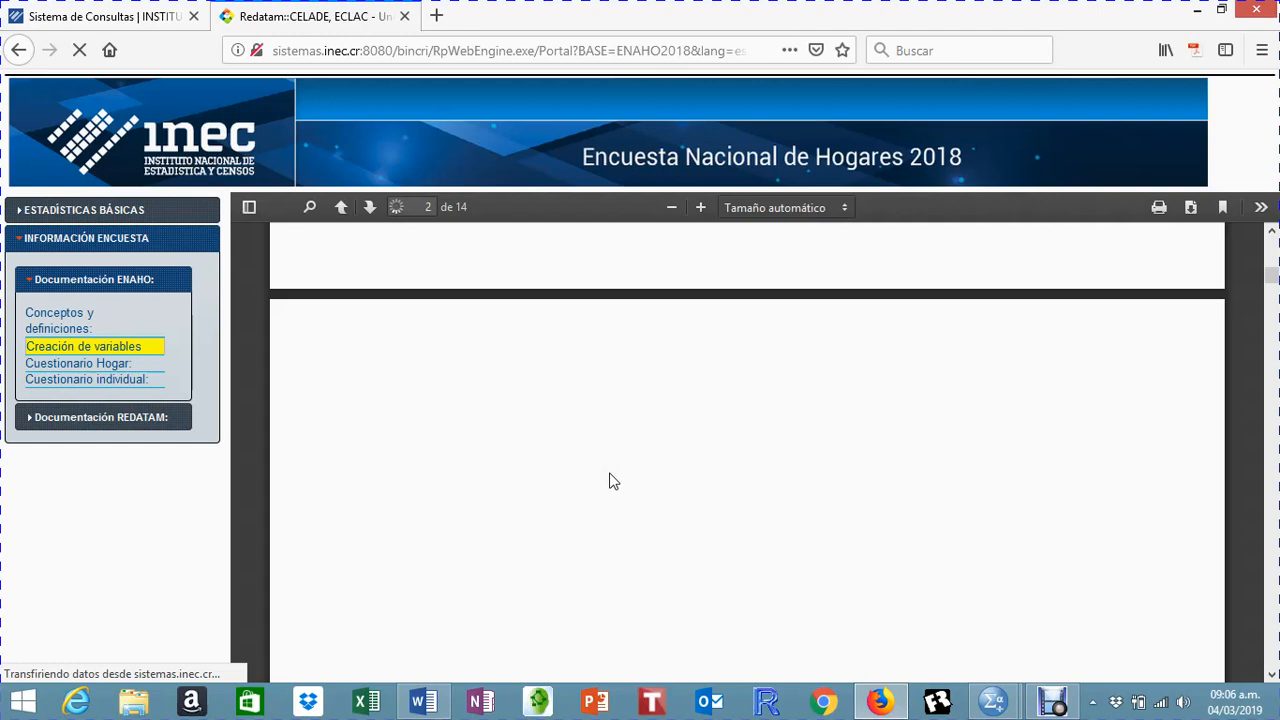
{"action": "left_click", "coordinate": [616, 479]}
{"action": "left_click", "coordinate": [621, 414]}
{"action": "left_click", "coordinate": [118, 350]}
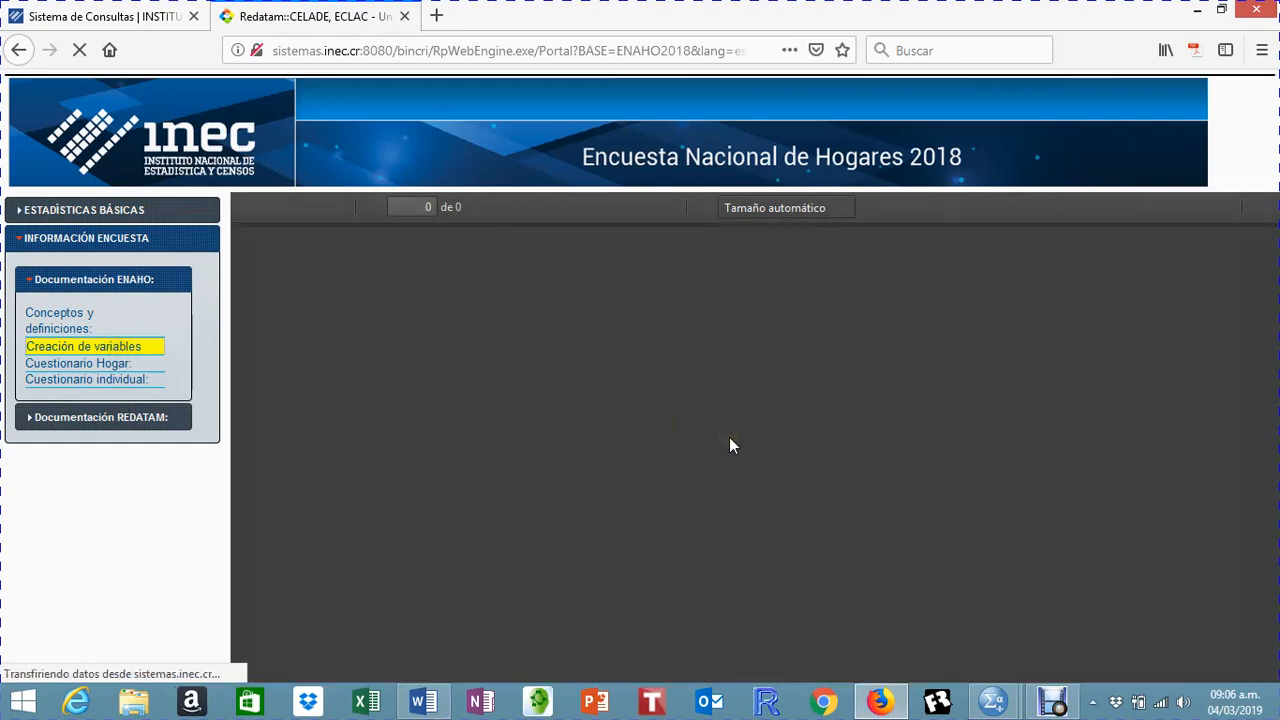
{"action": "left_click", "coordinate": [135, 379]}
{"action": "left_click", "coordinate": [700, 423]}
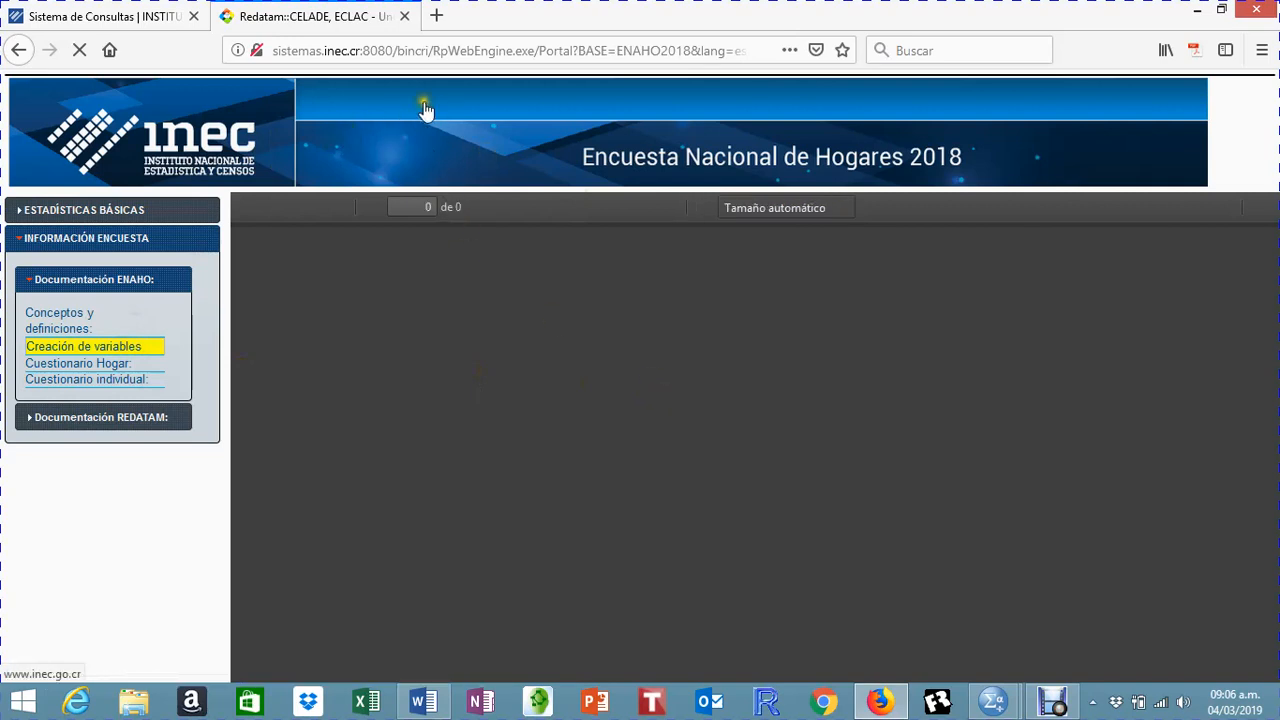
{"action": "left_click", "coordinate": [557, 373]}
Step: Look over the Sistema de Consultas page again and close the Redatam ENAHO 2018 page
{"action": "left_click", "coordinate": [164, 22]}
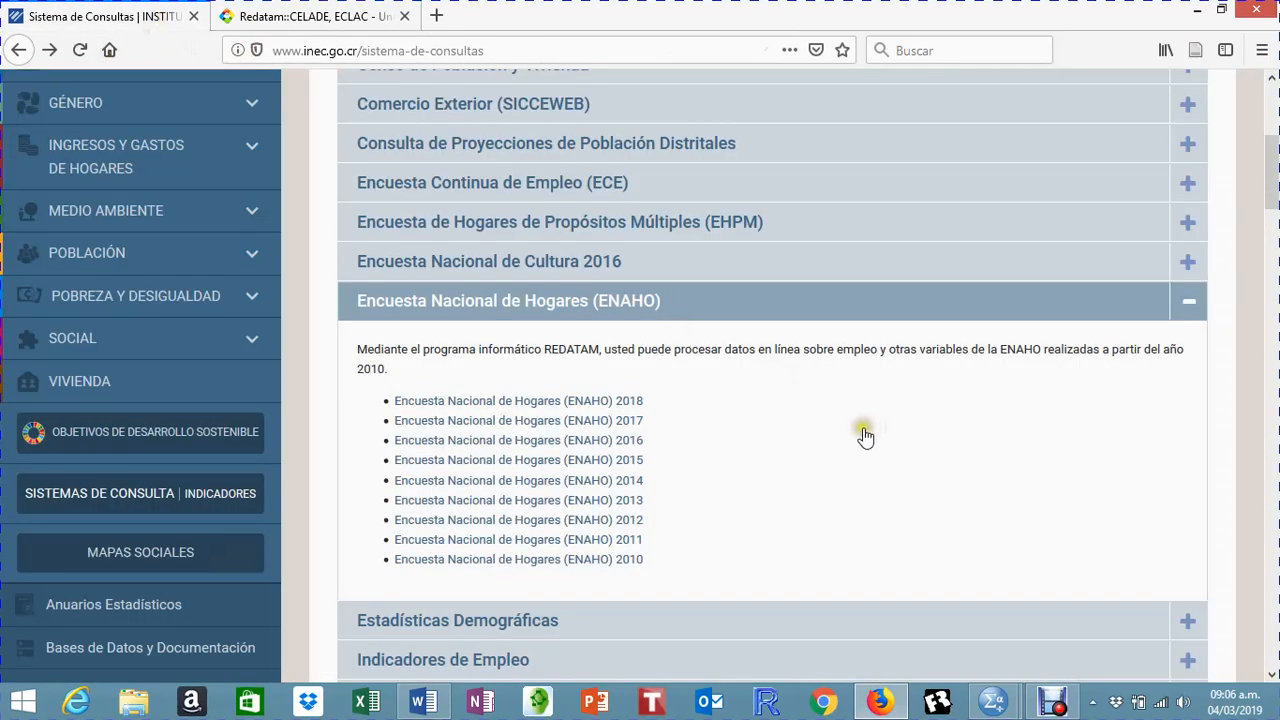
{"action": "scroll", "coordinate": [876, 434], "scroll_direction": "up", "scroll_amount": 4}
{"action": "scroll", "coordinate": [862, 430], "scroll_direction": "down", "scroll_amount": 3}
{"action": "scroll", "coordinate": [862, 430], "scroll_direction": "down", "scroll_amount": 4}
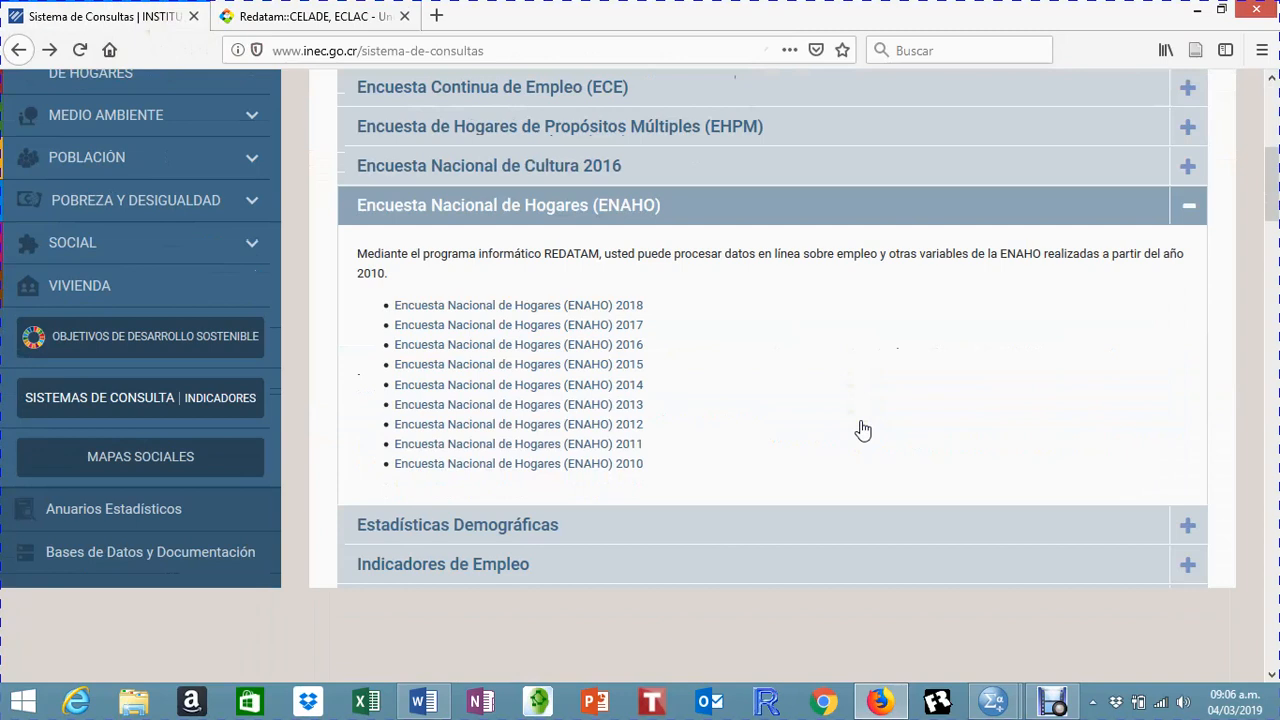
{"action": "scroll", "coordinate": [862, 430], "scroll_direction": "up", "scroll_amount": 8}
{"action": "scroll", "coordinate": [860, 431], "scroll_direction": "down", "scroll_amount": 8}
{"action": "scroll", "coordinate": [806, 383], "scroll_direction": "up", "scroll_amount": 2}
{"action": "scroll", "coordinate": [806, 388], "scroll_direction": "up", "scroll_amount": 4}
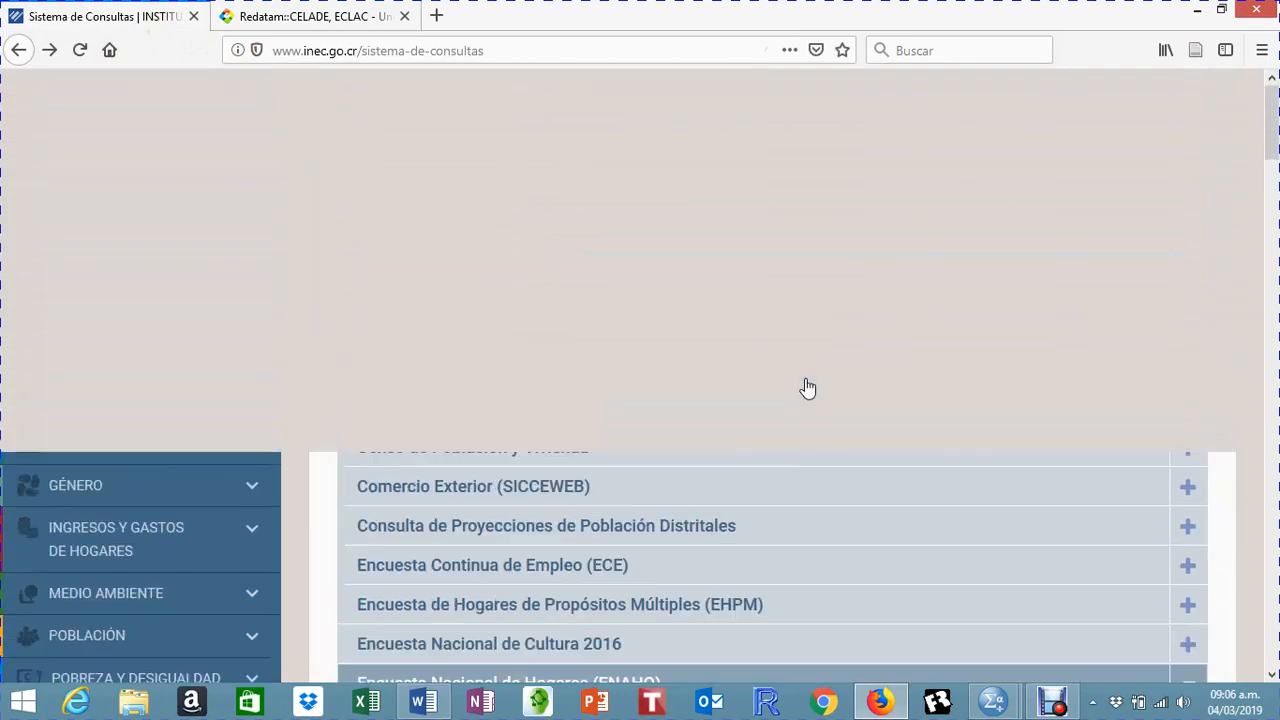
{"action": "left_click", "coordinate": [355, 16]}
{"action": "left_click", "coordinate": [405, 18]}
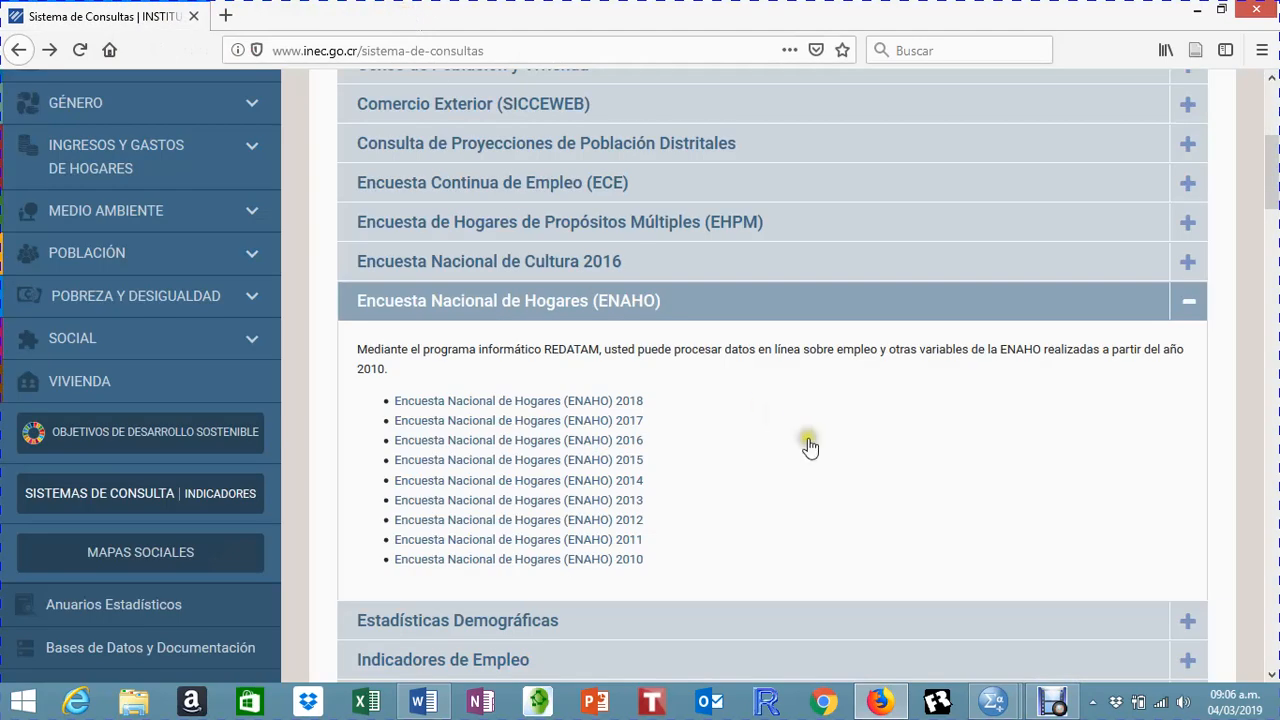
Step: Open the Sistema de Estadística Nacional (SEN) site from the INEC page header
{"action": "scroll", "coordinate": [810, 440], "scroll_direction": "up", "scroll_amount": 6}
{"action": "scroll", "coordinate": [809, 448], "scroll_direction": "up", "scroll_amount": 2}
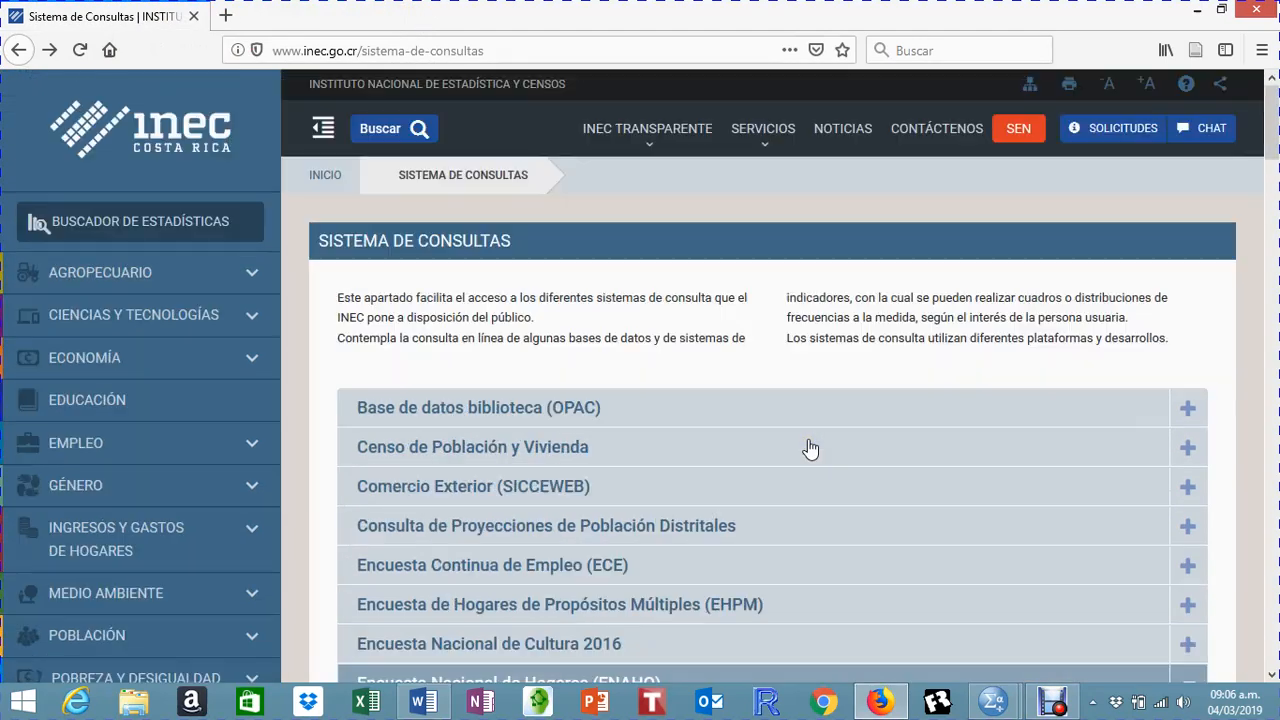
{"action": "left_click", "coordinate": [985, 186]}
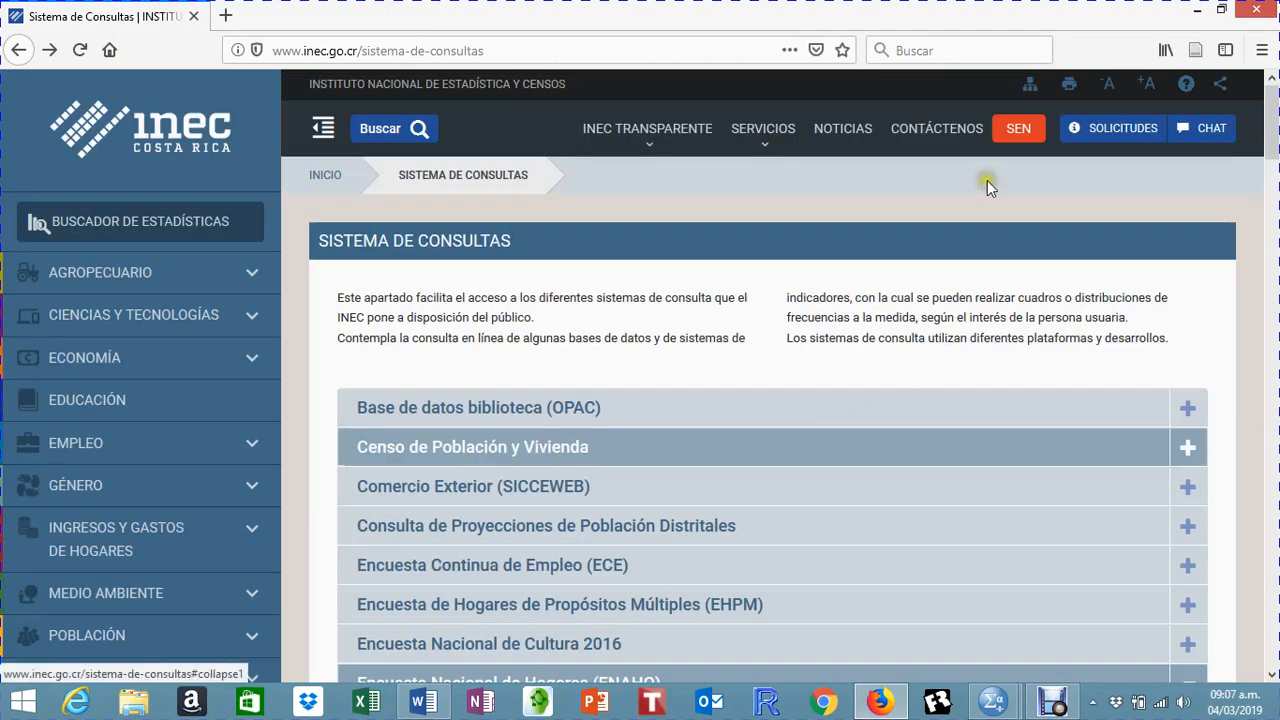
{"action": "left_click", "coordinate": [1015, 150]}
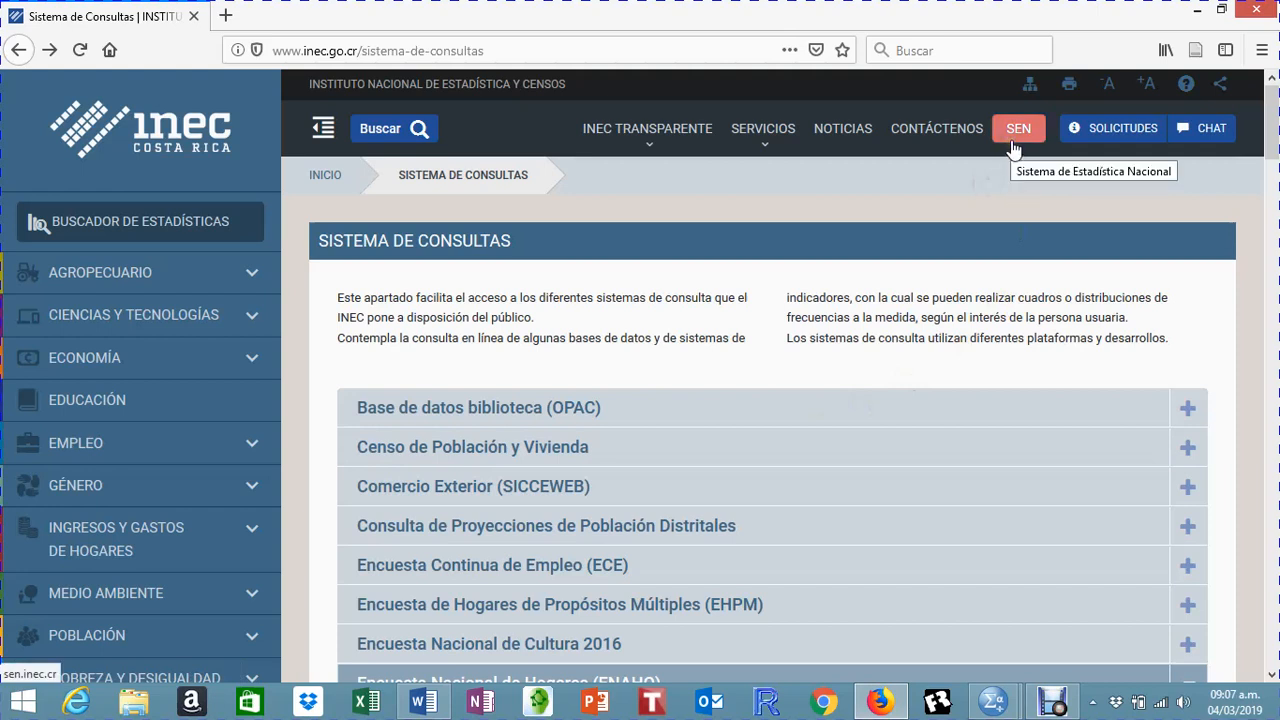
{"action": "left_click", "coordinate": [1014, 148]}
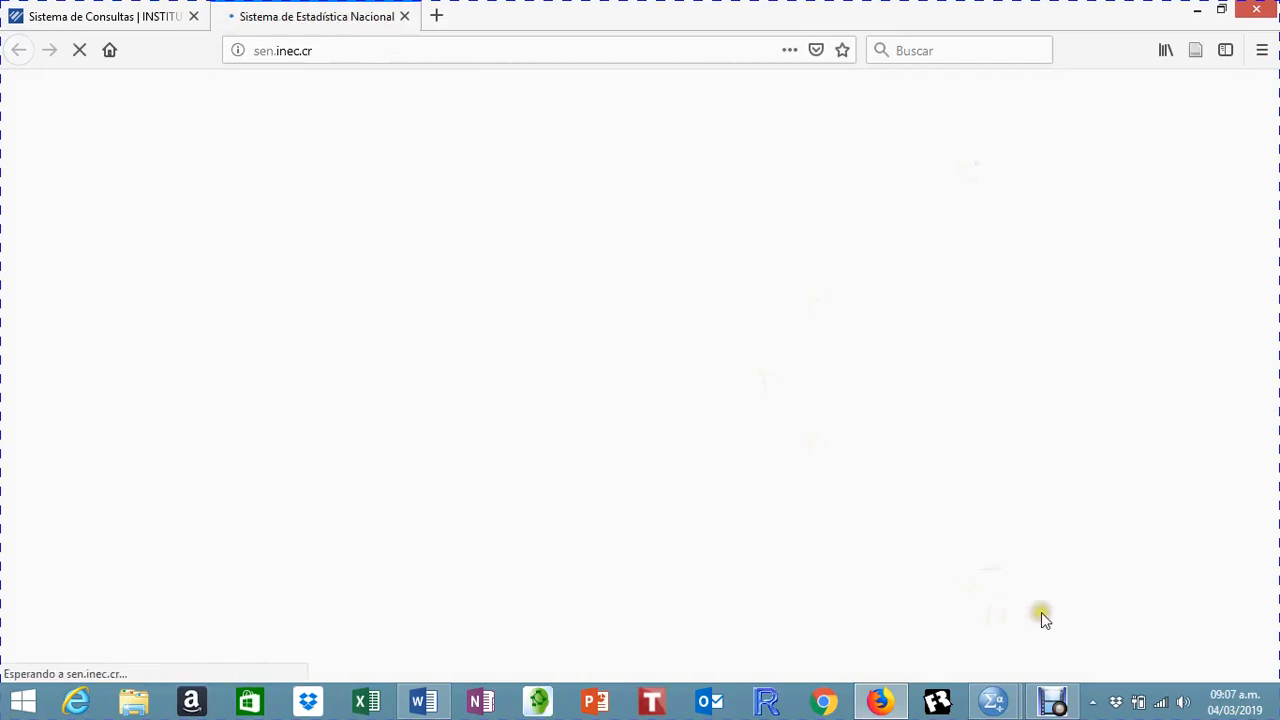
{"action": "left_click", "coordinate": [103, 14]}
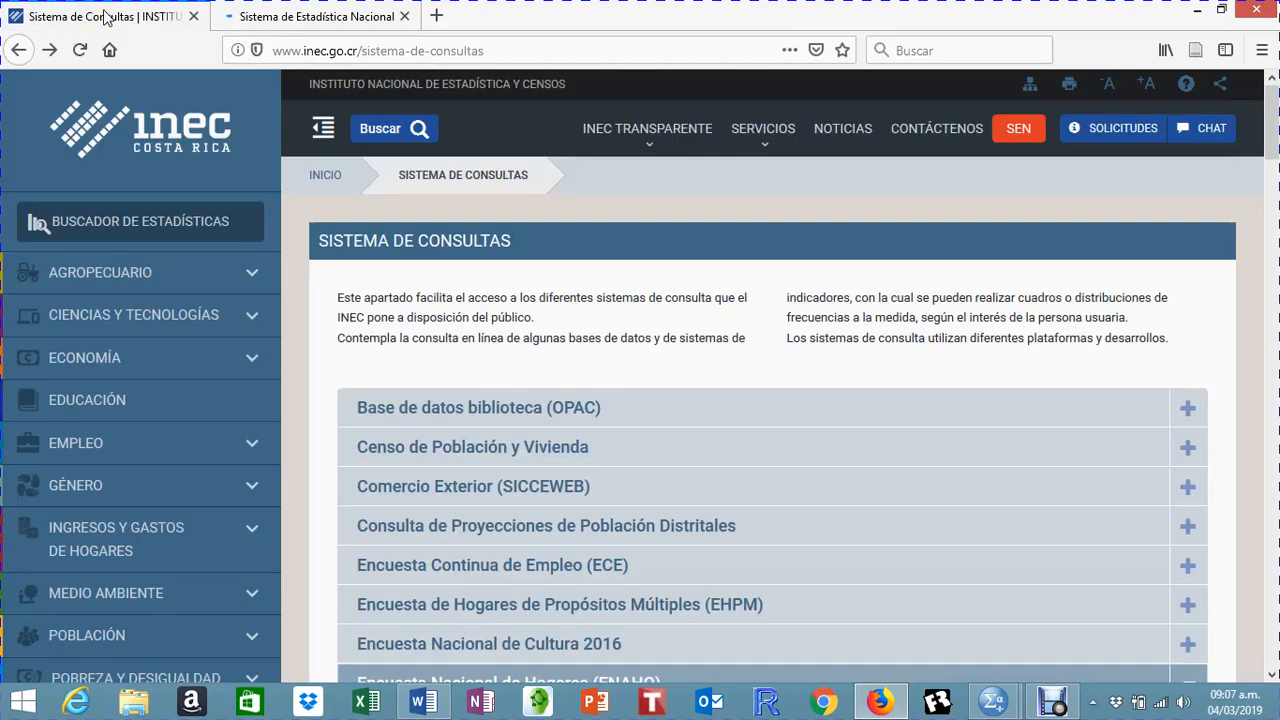
{"action": "left_click", "coordinate": [262, 16]}
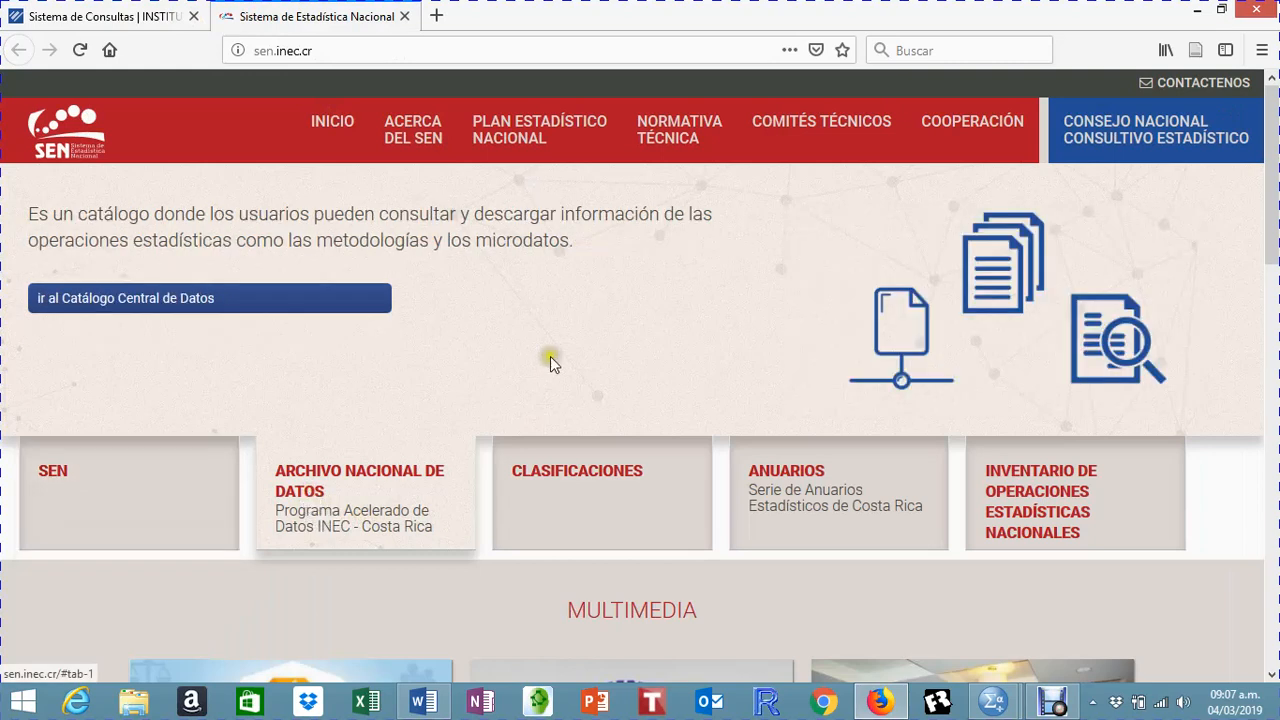
Step: Go to the Catálogo Central de Datos and open the study Encuesta Nacional de Hogares 2018, Julio, 2018
{"action": "left_click", "coordinate": [156, 300]}
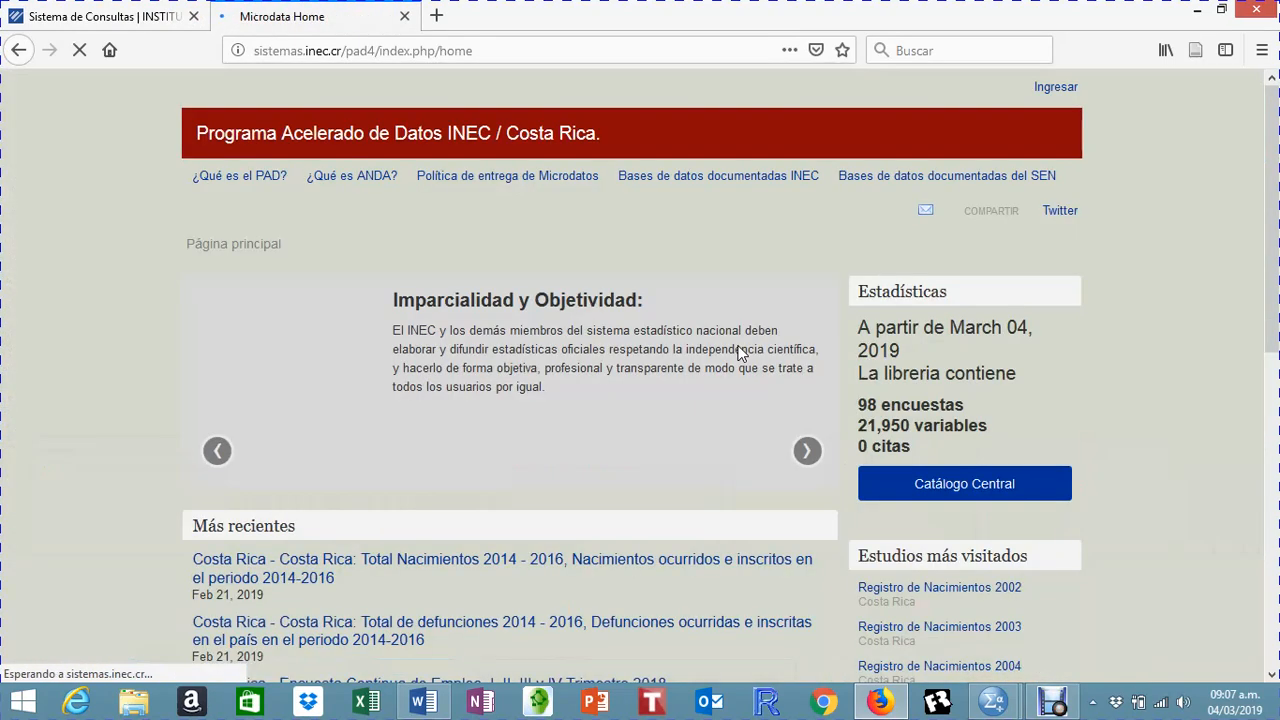
{"action": "scroll", "coordinate": [649, 375], "scroll_direction": "down", "scroll_amount": 2}
{"action": "scroll", "coordinate": [649, 378], "scroll_direction": "down", "scroll_amount": 4}
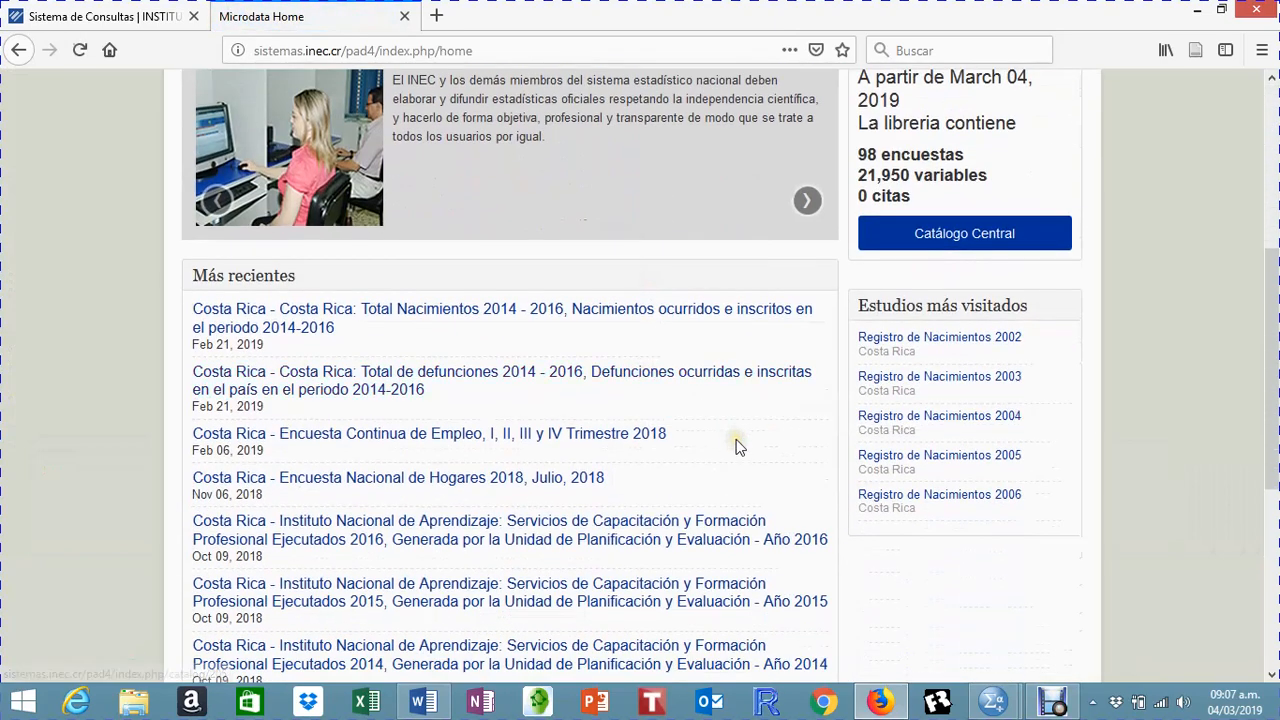
{"action": "scroll", "coordinate": [737, 443], "scroll_direction": "down", "scroll_amount": 2}
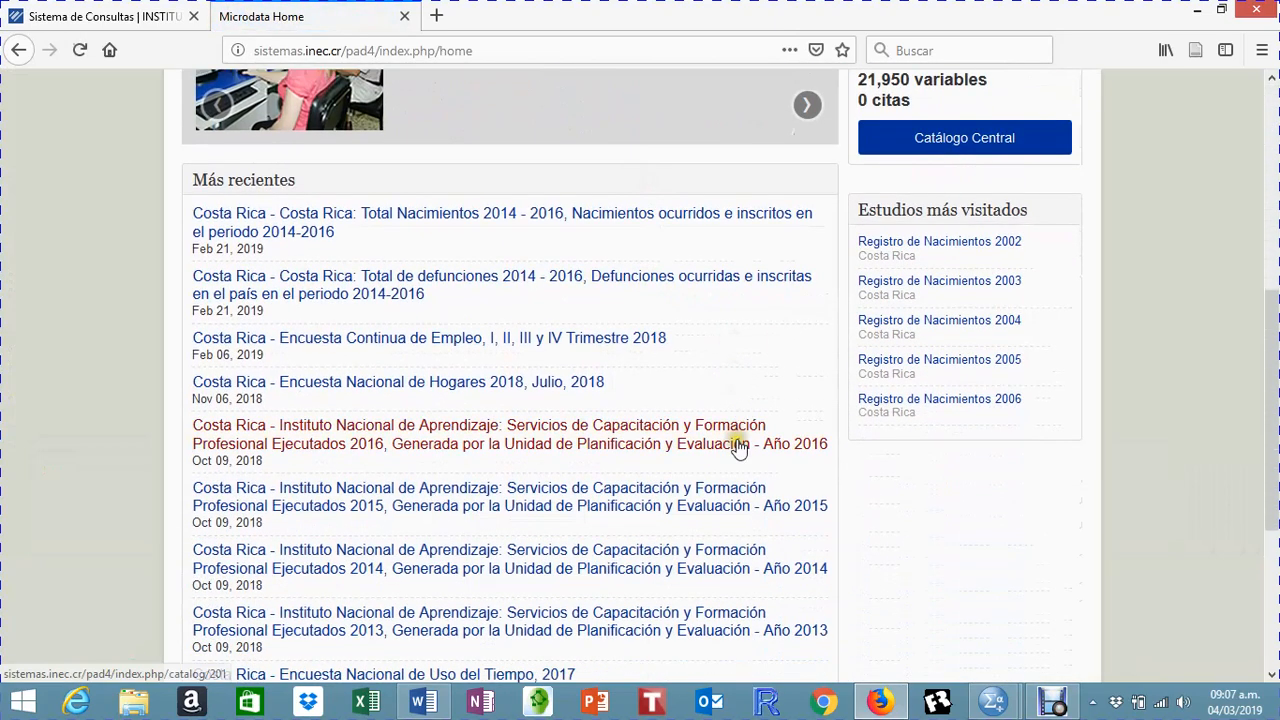
{"action": "left_click", "coordinate": [478, 396]}
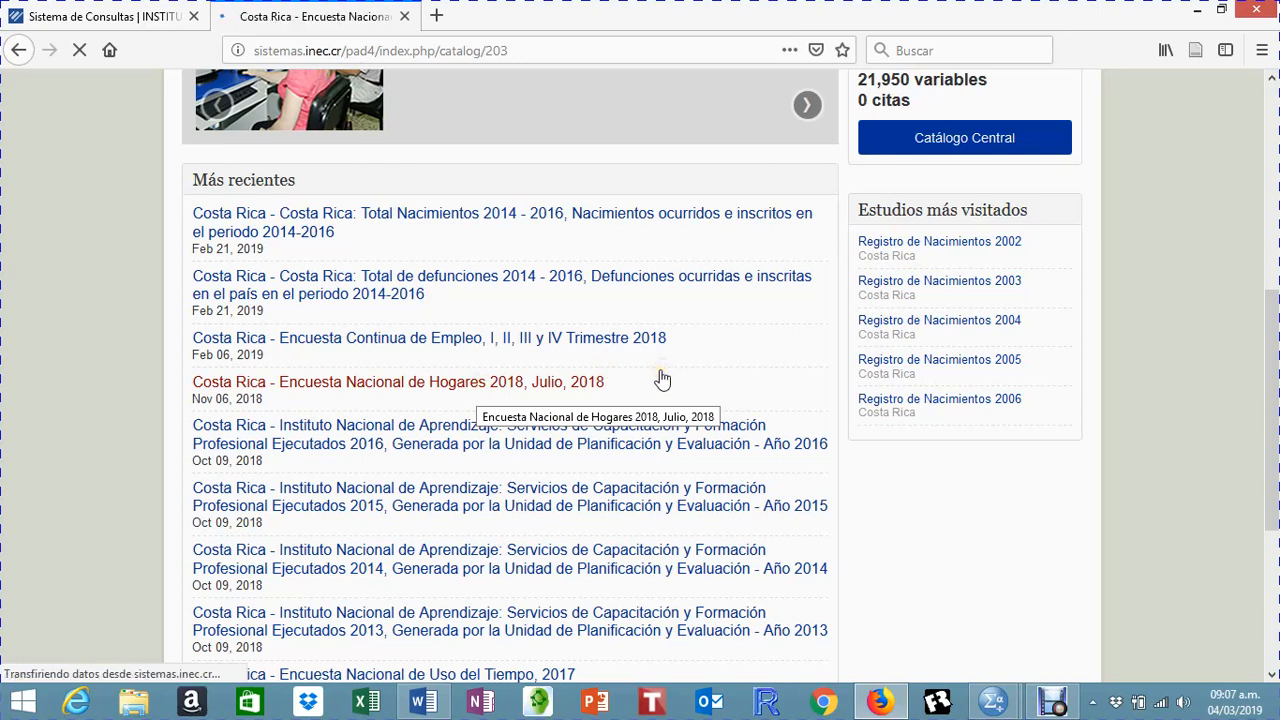
Step: Examine the ENAHO 2018 study details and its related questionnaires, technical documentation and other materials
{"action": "scroll", "coordinate": [662, 378], "scroll_direction": "down", "scroll_amount": 3}
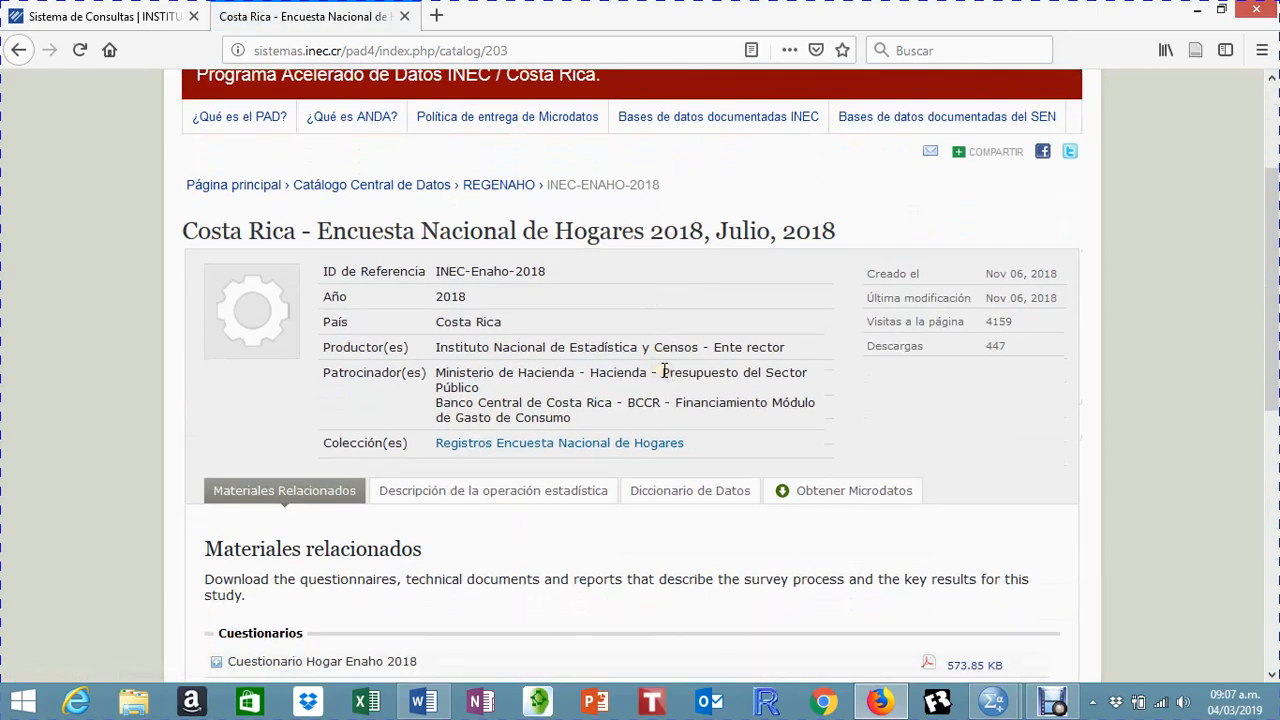
{"action": "scroll", "coordinate": [664, 371], "scroll_direction": "down", "scroll_amount": 3}
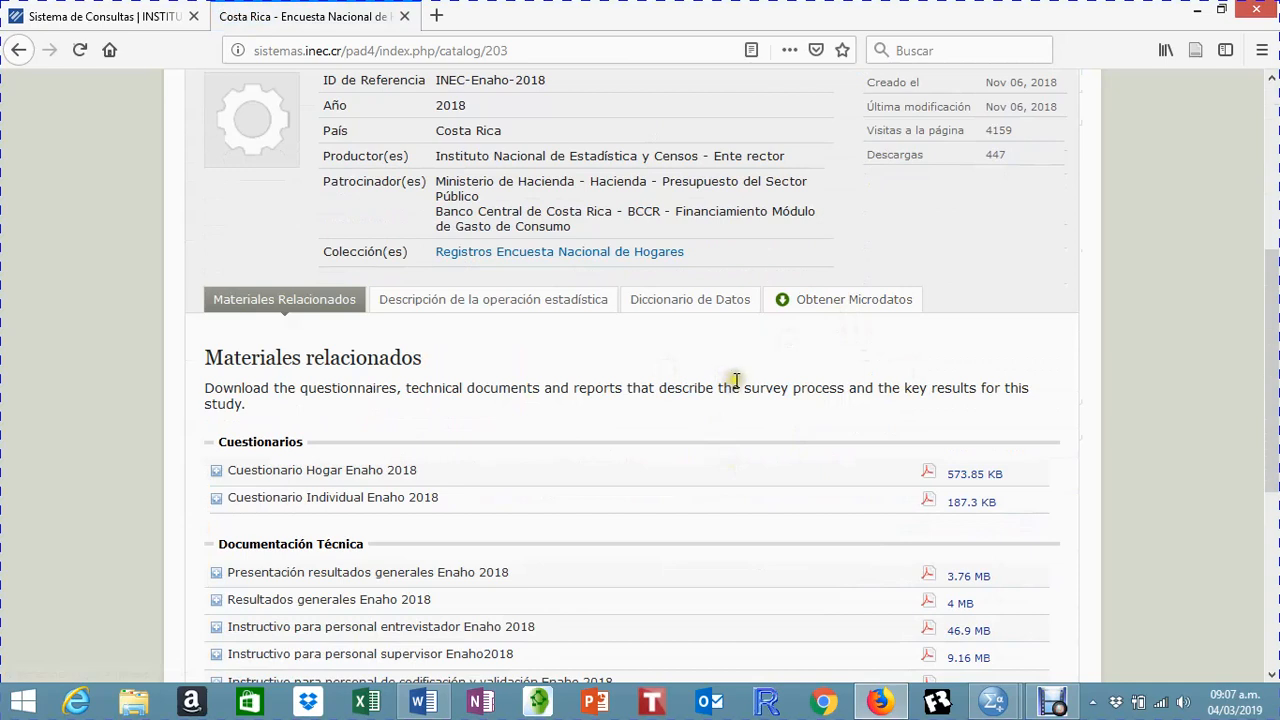
{"action": "scroll", "coordinate": [966, 380], "scroll_direction": "up", "scroll_amount": 3}
{"action": "scroll", "coordinate": [968, 385], "scroll_direction": "up", "scroll_amount": 3}
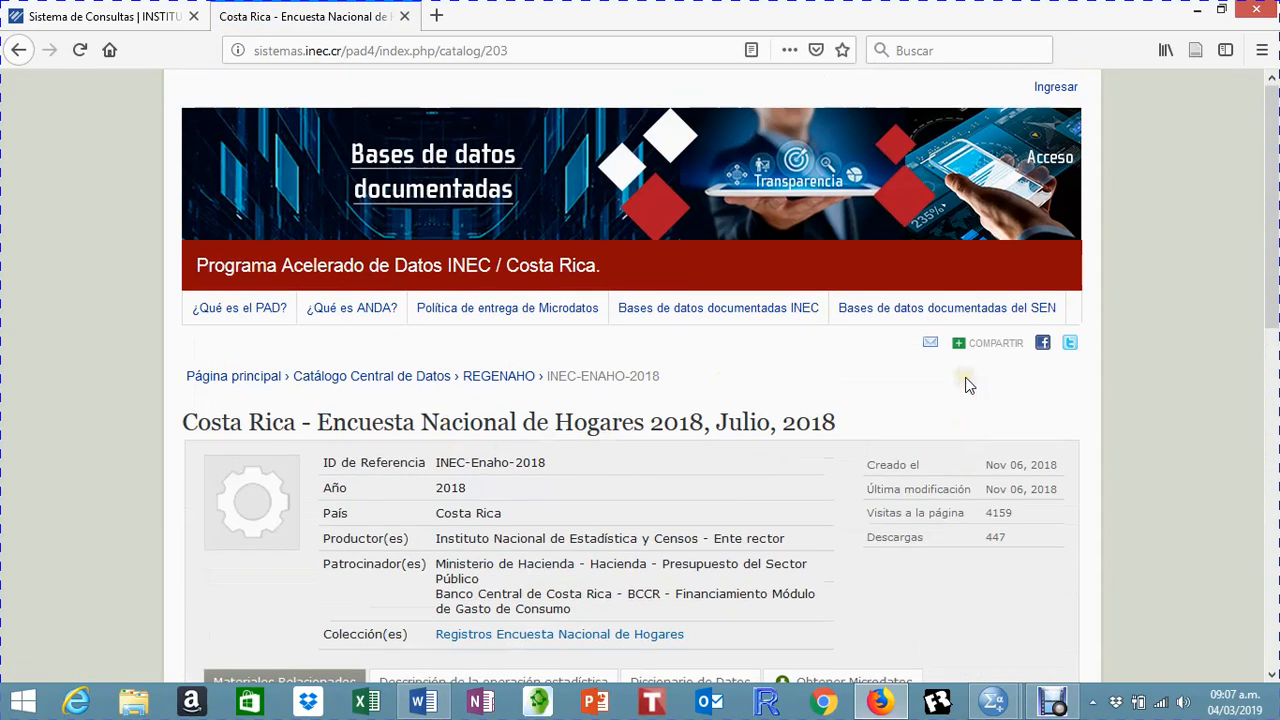
{"action": "scroll", "coordinate": [968, 385], "scroll_direction": "down", "scroll_amount": 6}
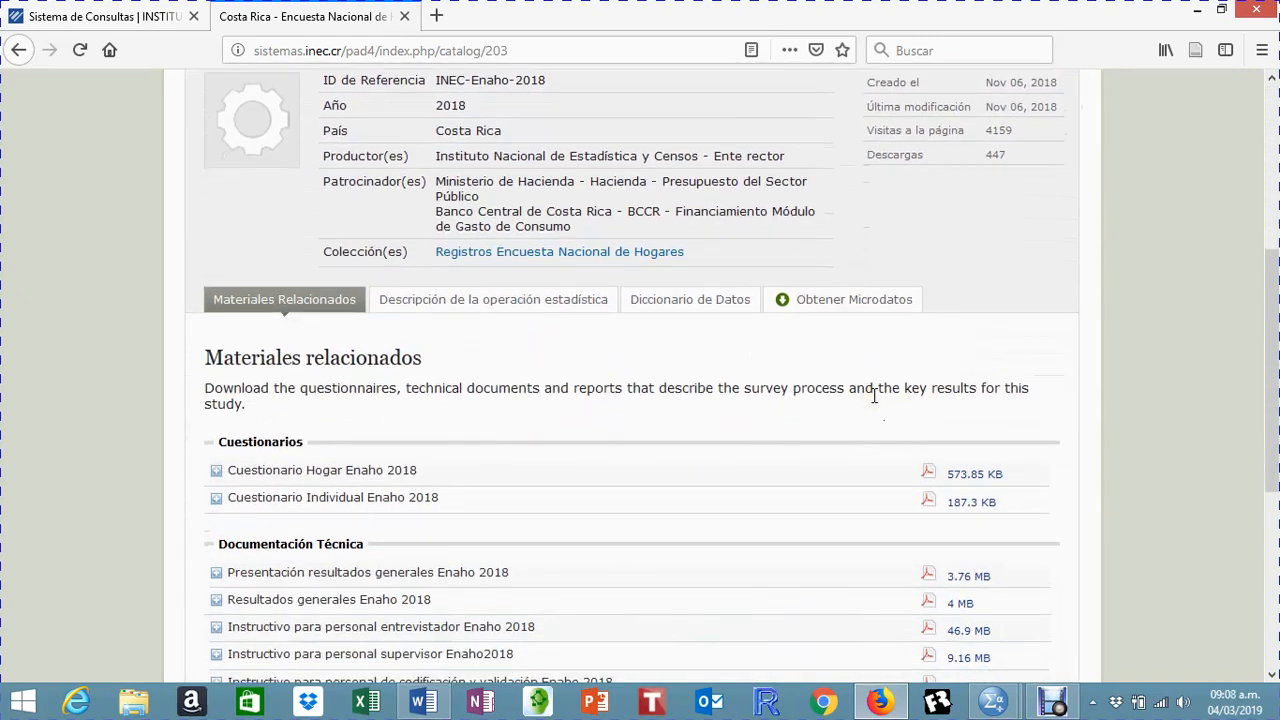
{"action": "scroll", "coordinate": [874, 396], "scroll_direction": "down", "scroll_amount": 5}
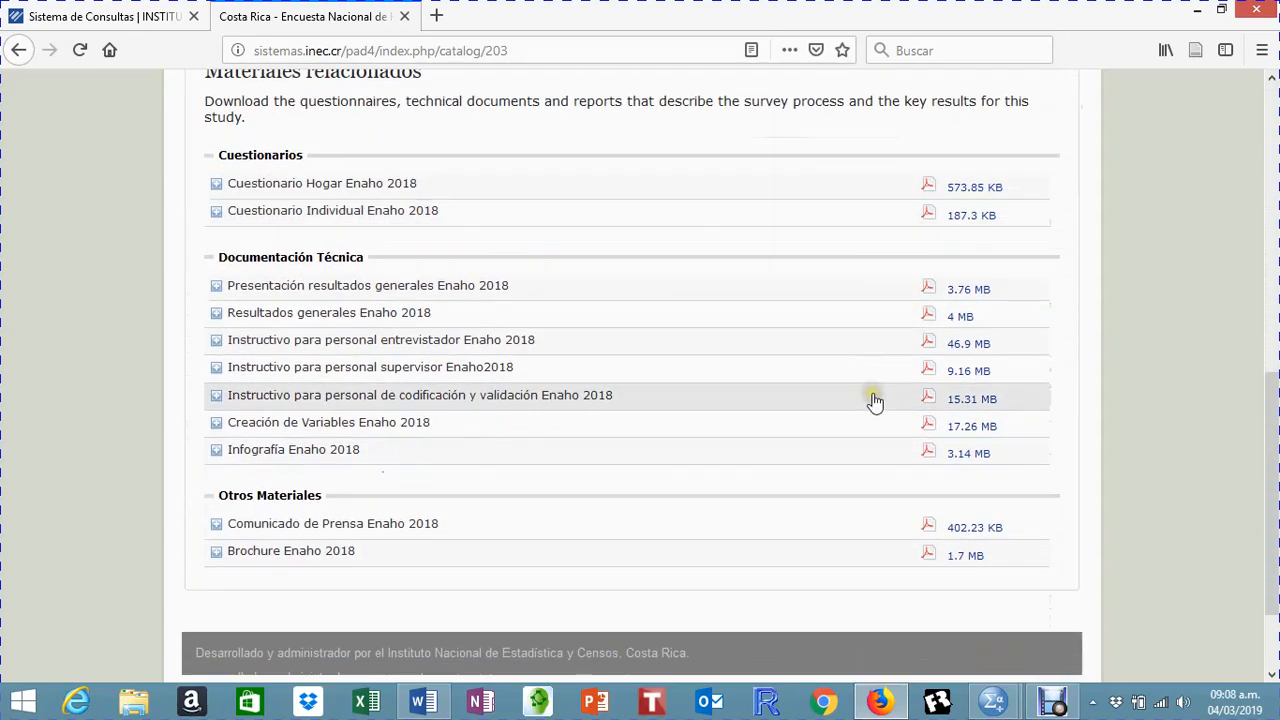
{"action": "scroll", "coordinate": [580, 377], "scroll_direction": "up", "scroll_amount": 2}
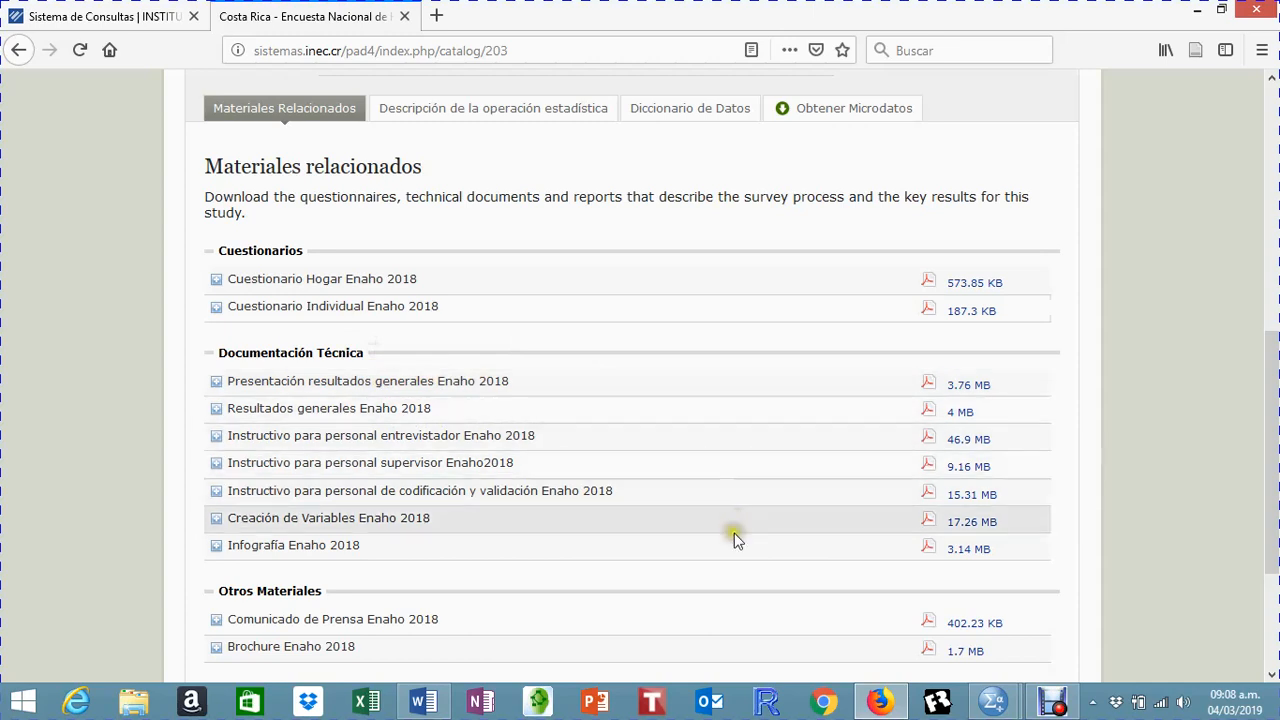
Step: Look through the rest of the ENAHO 2018 related materials and open the study's Diccionario de Datos
{"action": "scroll", "coordinate": [587, 480], "scroll_direction": "down", "scroll_amount": 2}
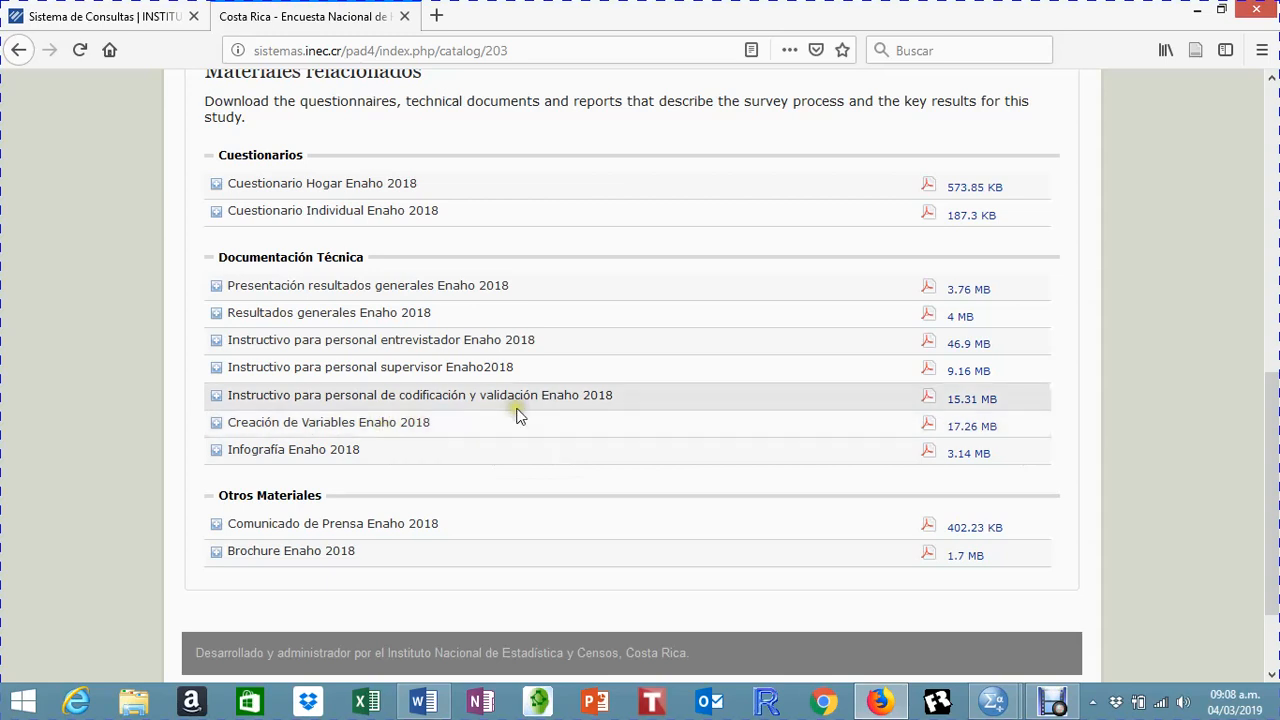
{"action": "scroll", "coordinate": [391, 439], "scroll_direction": "down", "scroll_amount": 1}
{"action": "scroll", "coordinate": [391, 439], "scroll_direction": "up", "scroll_amount": 5}
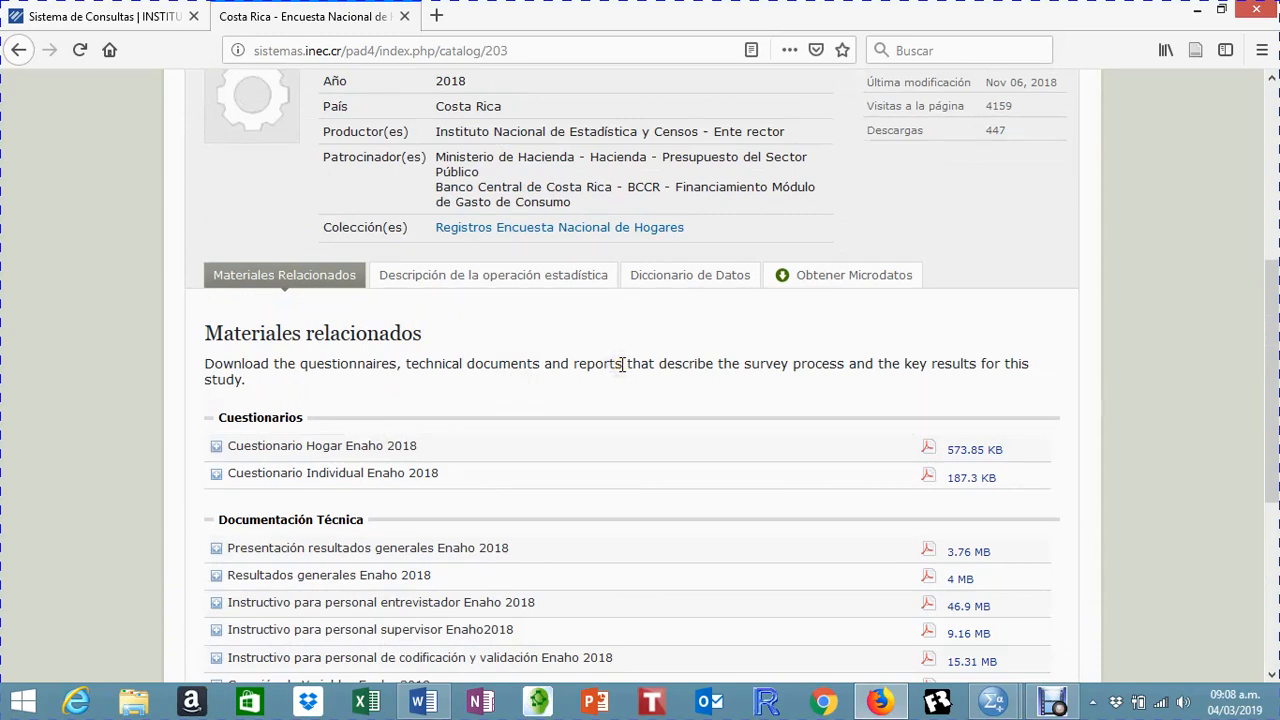
{"action": "left_click", "coordinate": [642, 339]}
{"action": "left_click", "coordinate": [642, 339]}
{"action": "left_click", "coordinate": [683, 288]}
{"action": "left_click", "coordinate": [680, 285]}
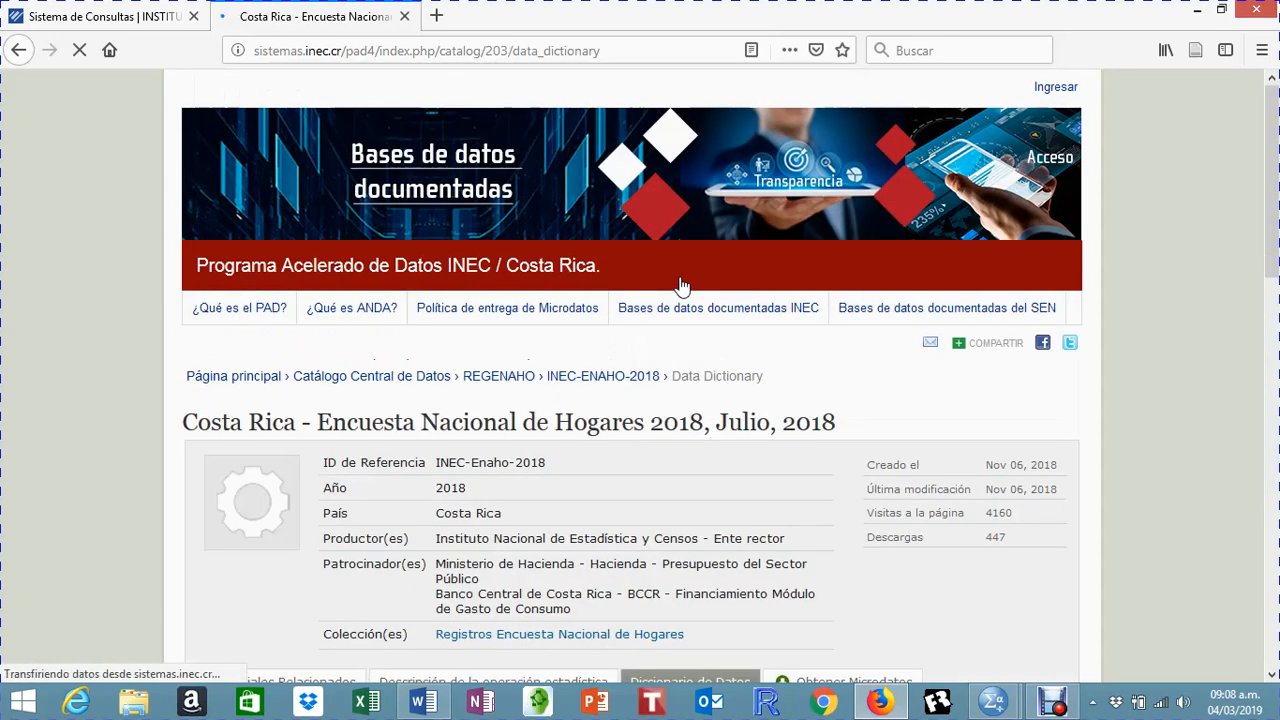
Step: Open the Enaho 2018 file in the data dictionary to list its variables
{"action": "scroll", "coordinate": [680, 287], "scroll_direction": "down", "scroll_amount": 5}
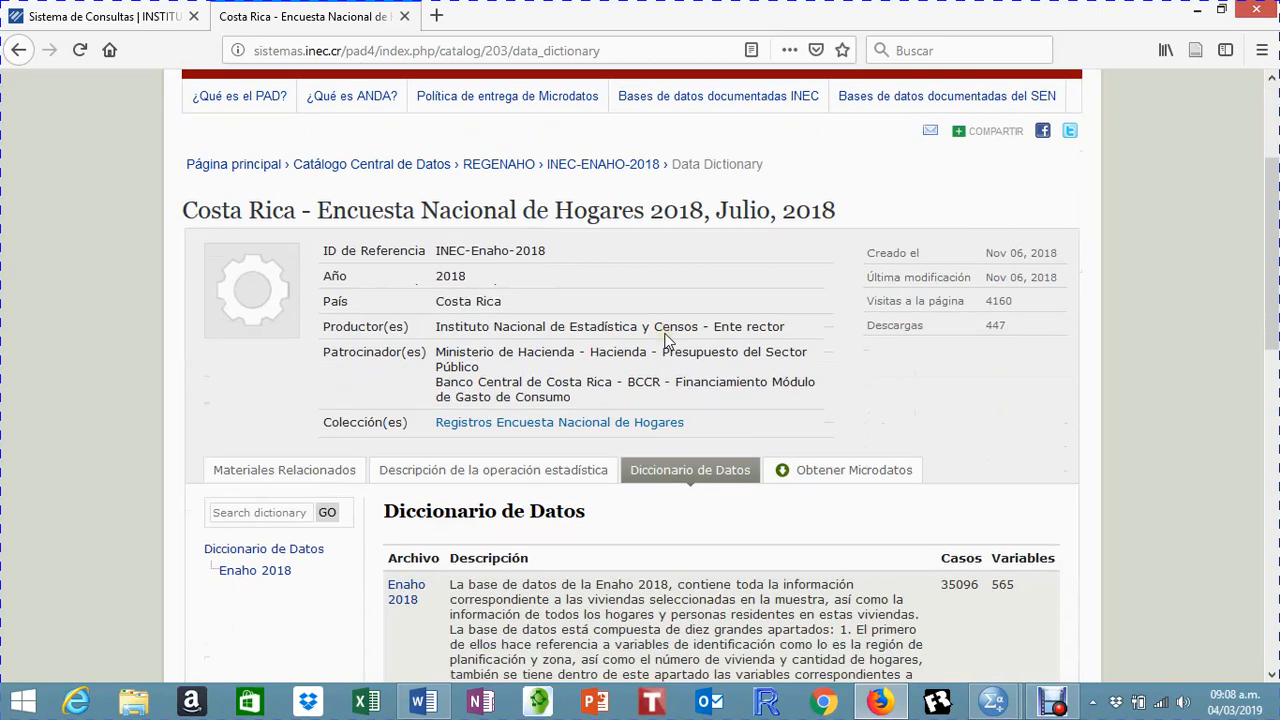
{"action": "scroll", "coordinate": [668, 342], "scroll_direction": "down", "scroll_amount": 3}
{"action": "left_click", "coordinate": [270, 210]}
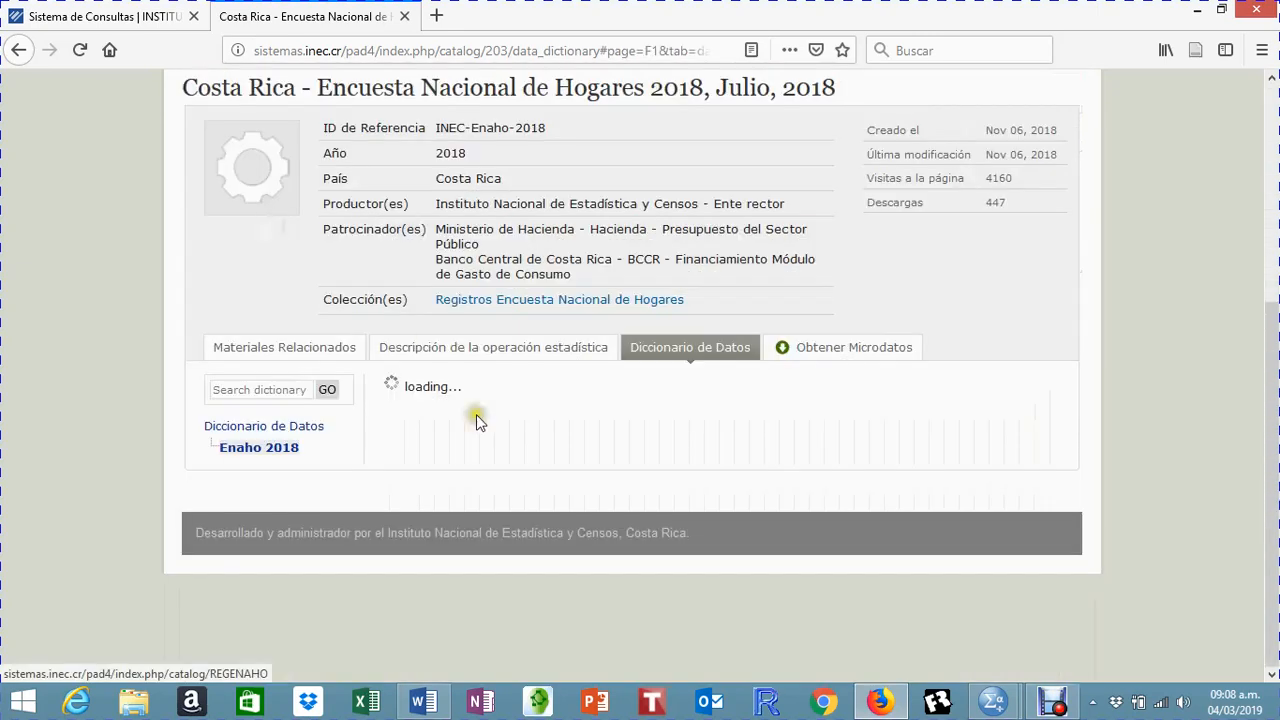
Step: Find the variable CalViv (Calificación de la vivienda) in the variable list and expand its details
{"action": "scroll", "coordinate": [495, 420], "scroll_direction": "down", "scroll_amount": 5}
{"action": "scroll", "coordinate": [500, 421], "scroll_direction": "down", "scroll_amount": 15}
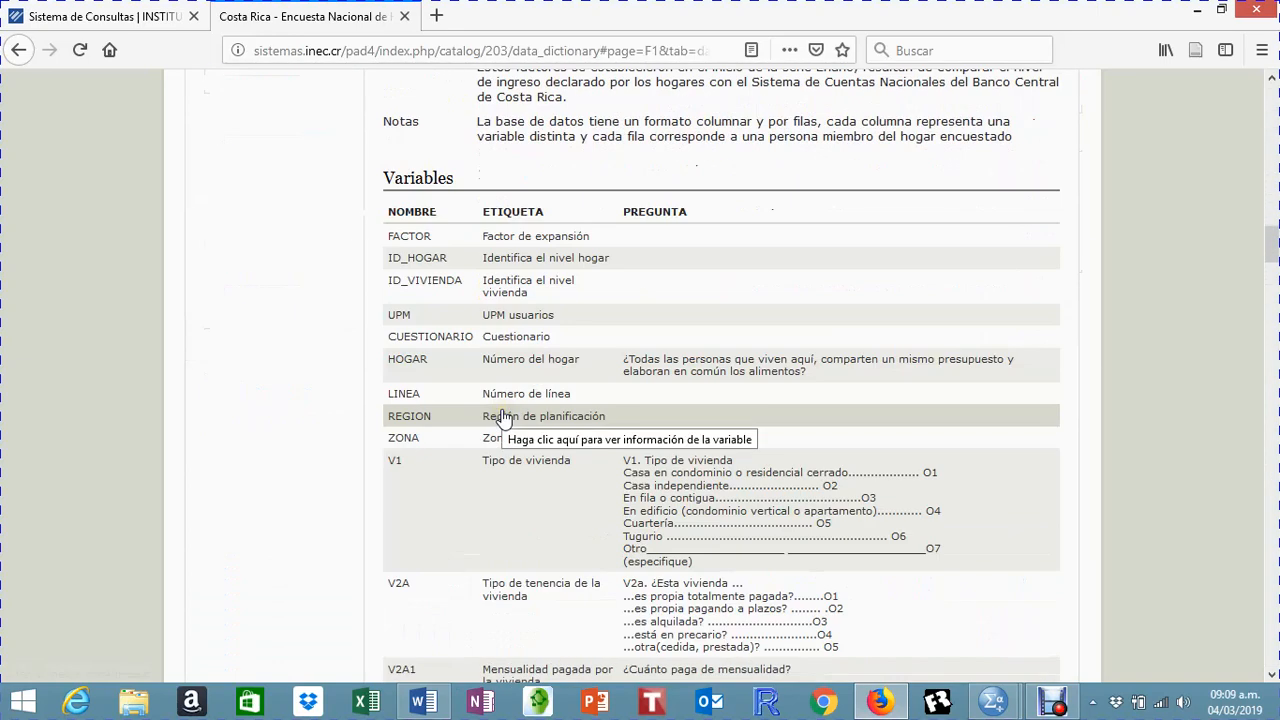
{"action": "scroll", "coordinate": [503, 418], "scroll_direction": "down", "scroll_amount": 4}
{"action": "left_click", "coordinate": [504, 418]}
{"action": "scroll", "coordinate": [504, 418], "scroll_direction": "down", "scroll_amount": 14}
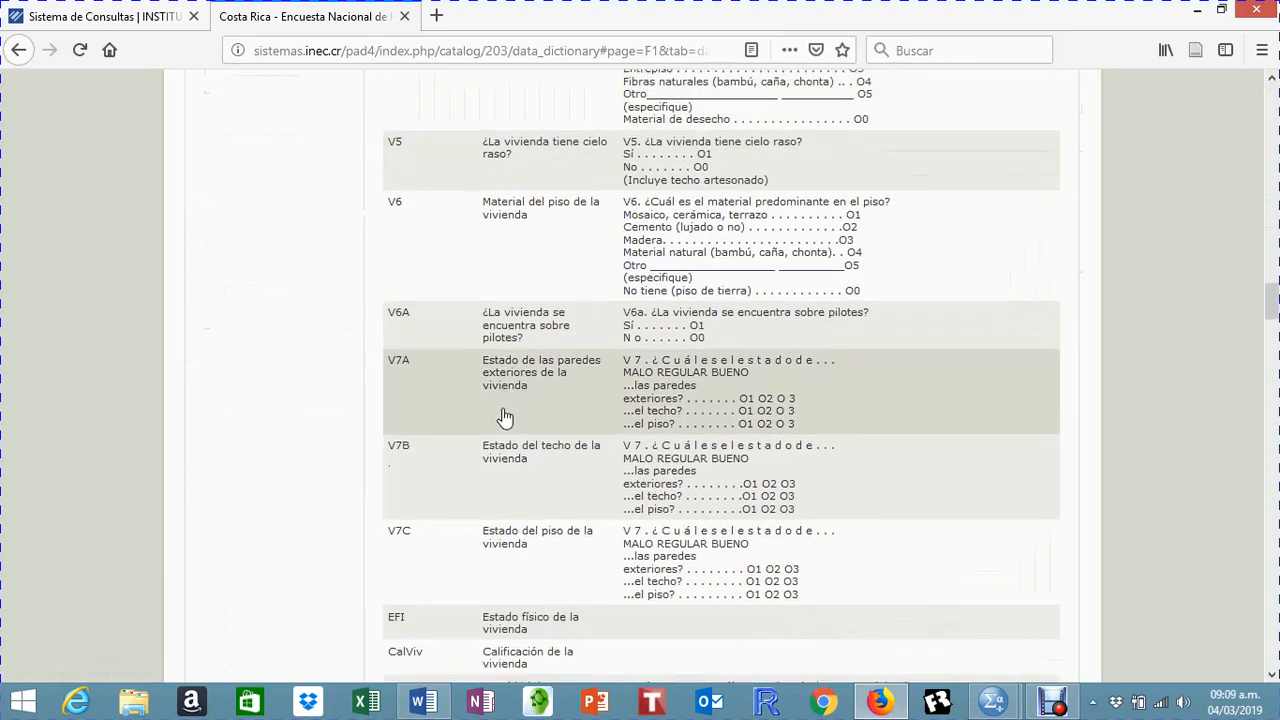
{"action": "scroll", "coordinate": [504, 418], "scroll_direction": "down", "scroll_amount": 3}
{"action": "scroll", "coordinate": [504, 418], "scroll_direction": "down", "scroll_amount": 2}
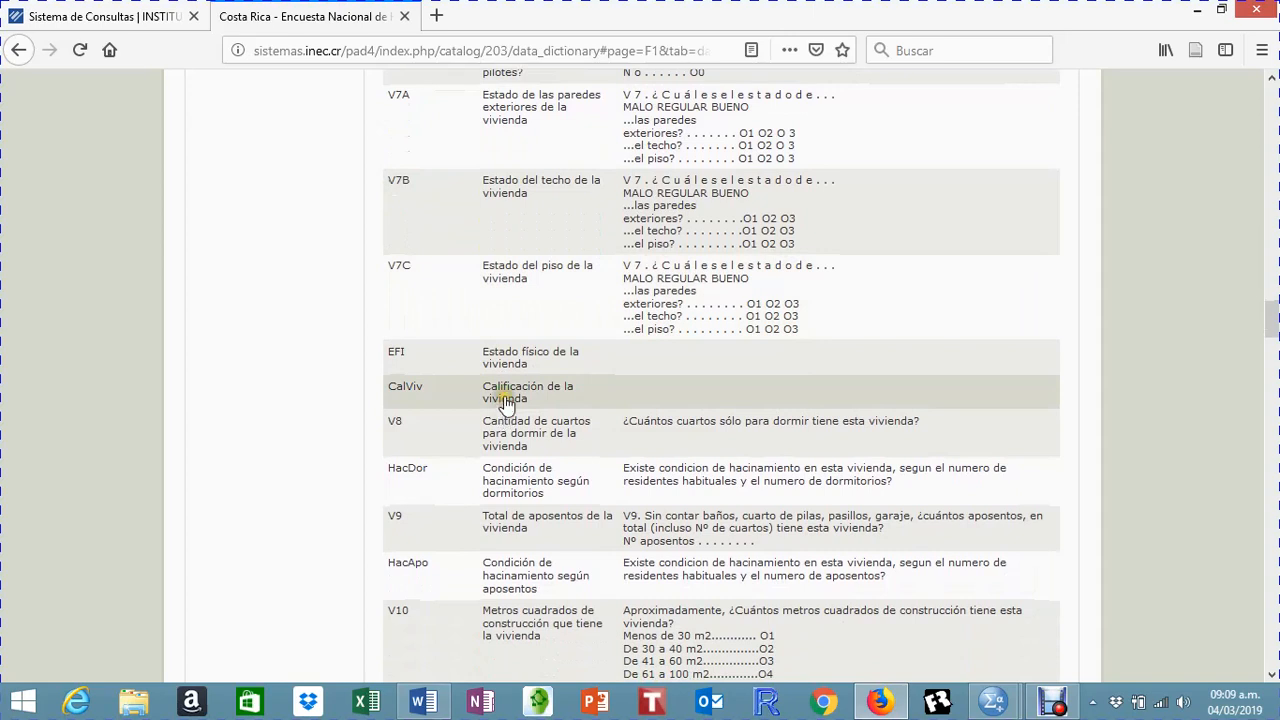
{"action": "left_click", "coordinate": [507, 402]}
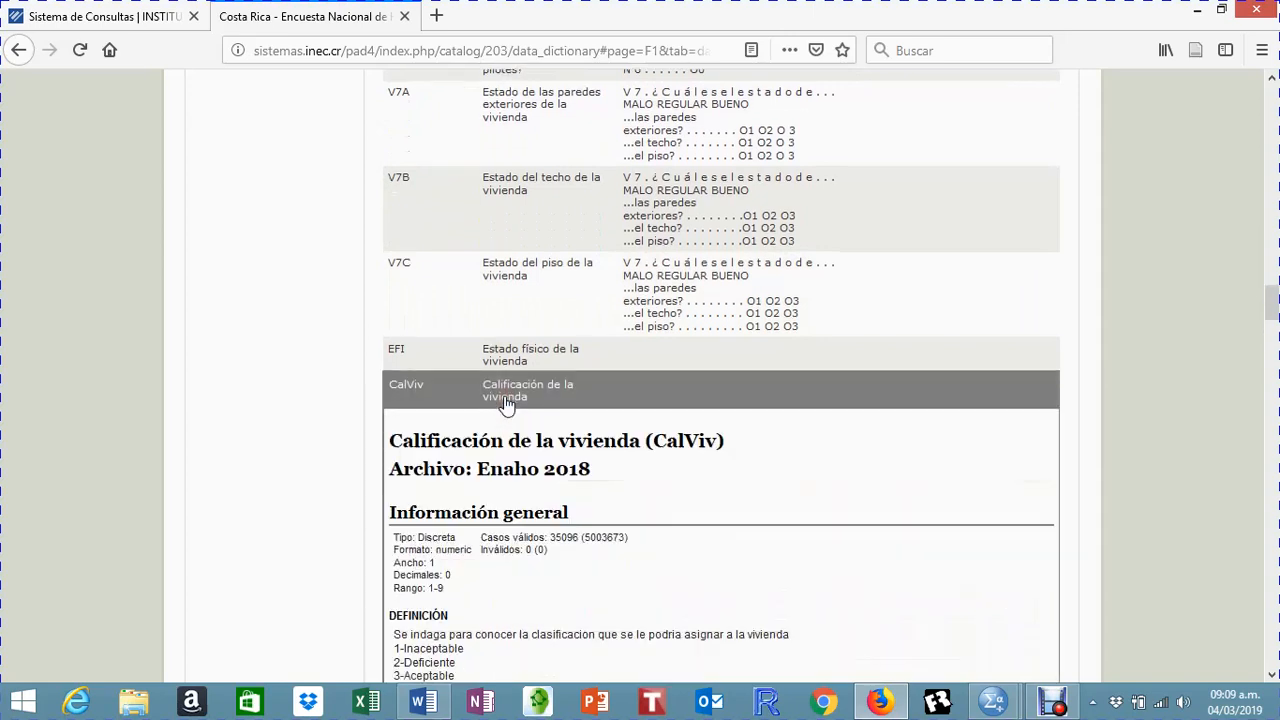
Step: Examine the CalViv variable's definition, study universe, information source and category frequencies
{"action": "scroll", "coordinate": [548, 358], "scroll_direction": "down", "scroll_amount": 2}
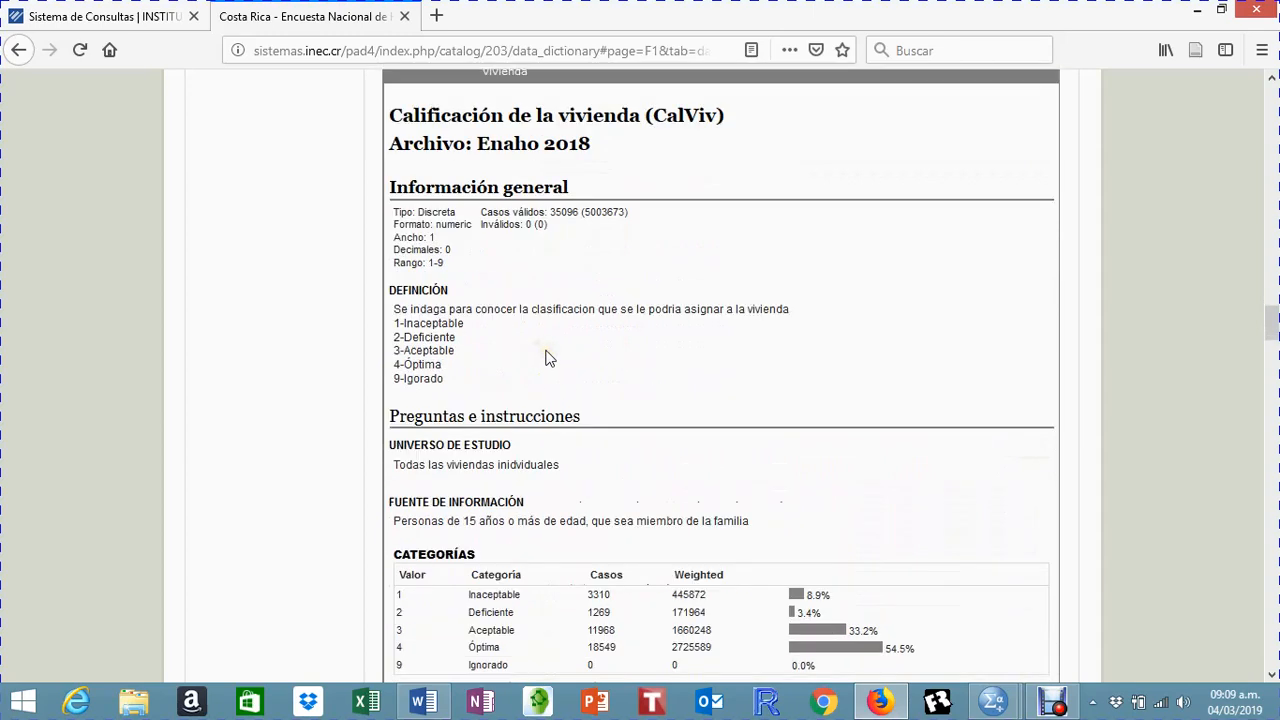
{"action": "scroll", "coordinate": [548, 358], "scroll_direction": "down", "scroll_amount": 3}
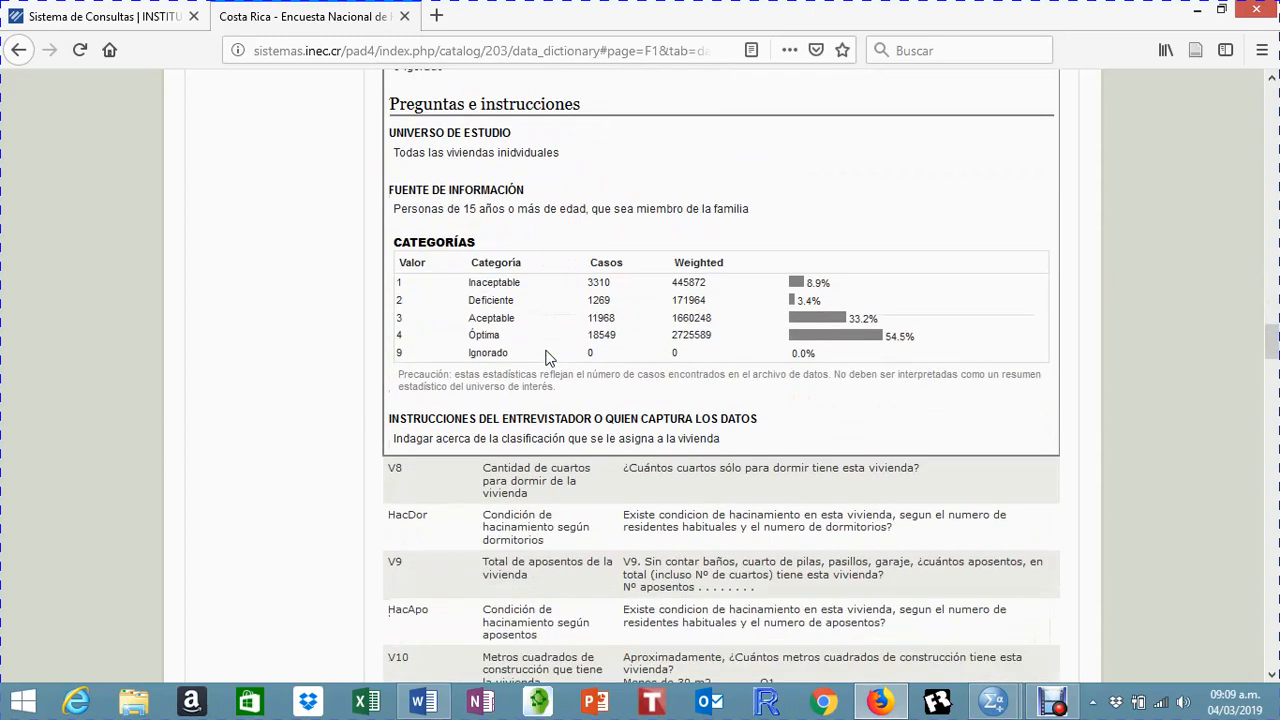
{"action": "scroll", "coordinate": [547, 358], "scroll_direction": "down", "scroll_amount": 2}
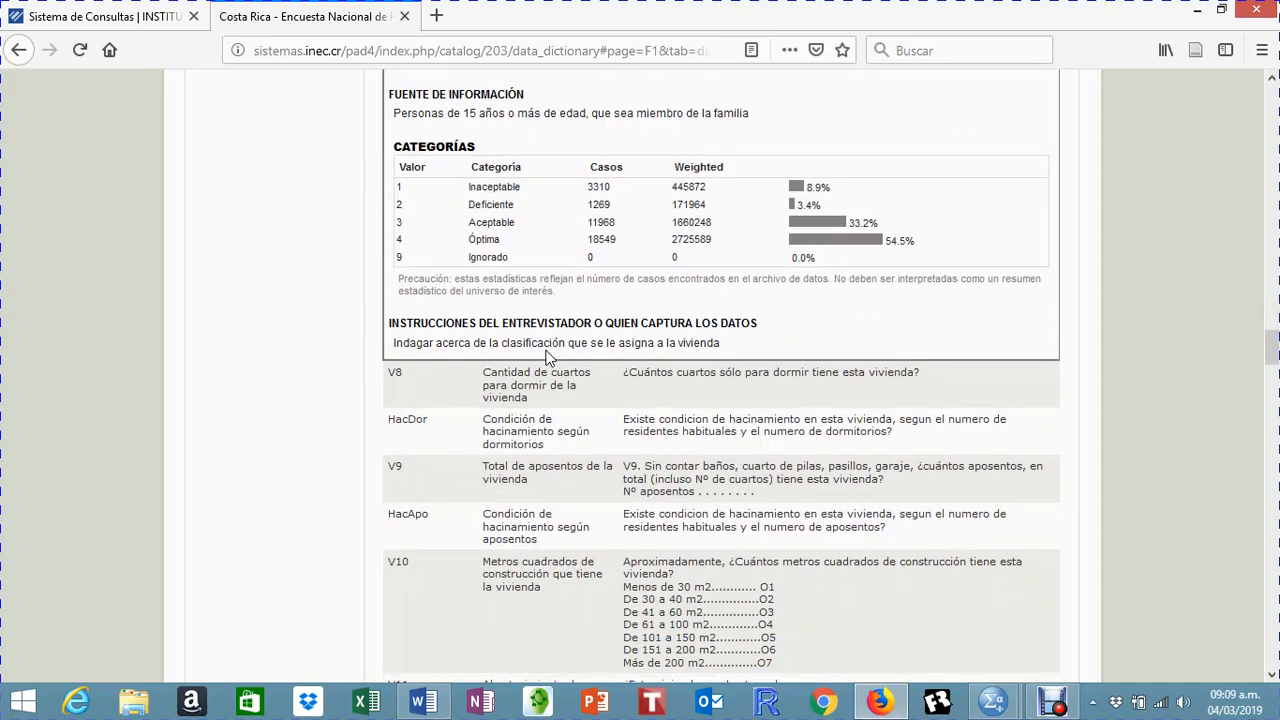
{"action": "scroll", "coordinate": [547, 358], "scroll_direction": "up", "scroll_amount": 8}
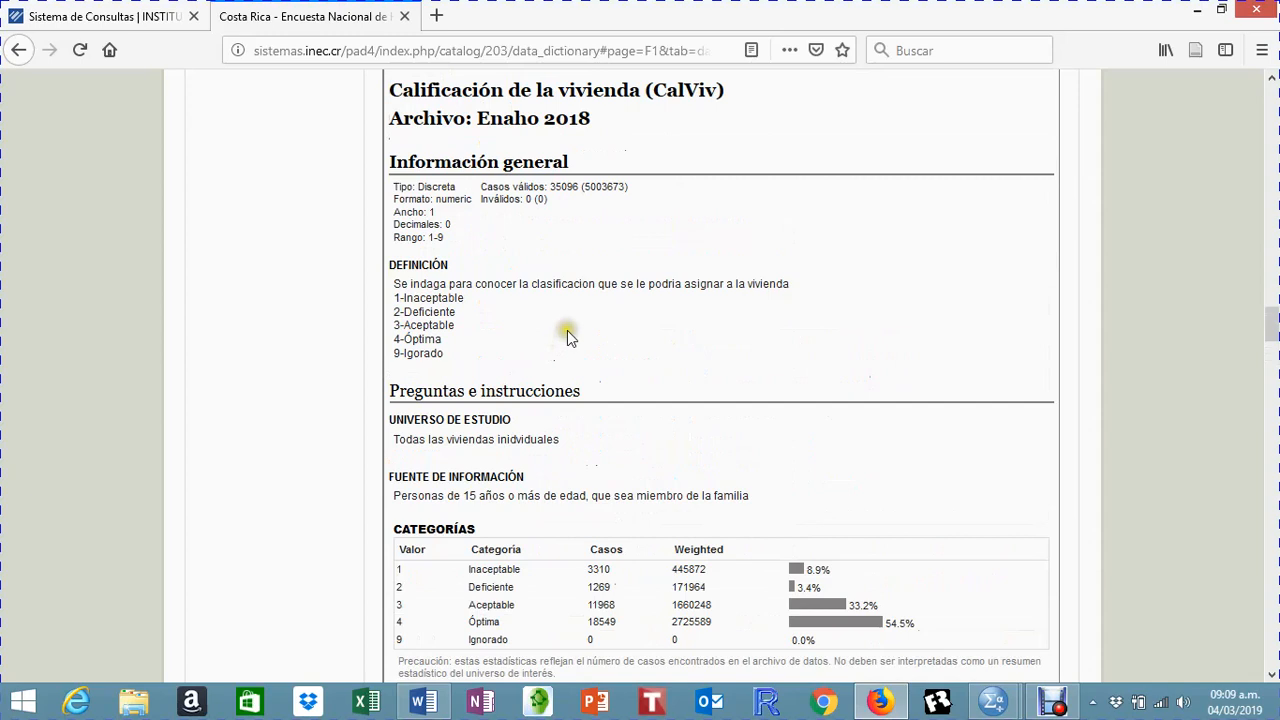
{"action": "scroll", "coordinate": [567, 330], "scroll_direction": "up", "scroll_amount": 1}
{"action": "scroll", "coordinate": [567, 330], "scroll_direction": "down", "scroll_amount": 4}
{"action": "scroll", "coordinate": [567, 330], "scroll_direction": "up", "scroll_amount": 10}
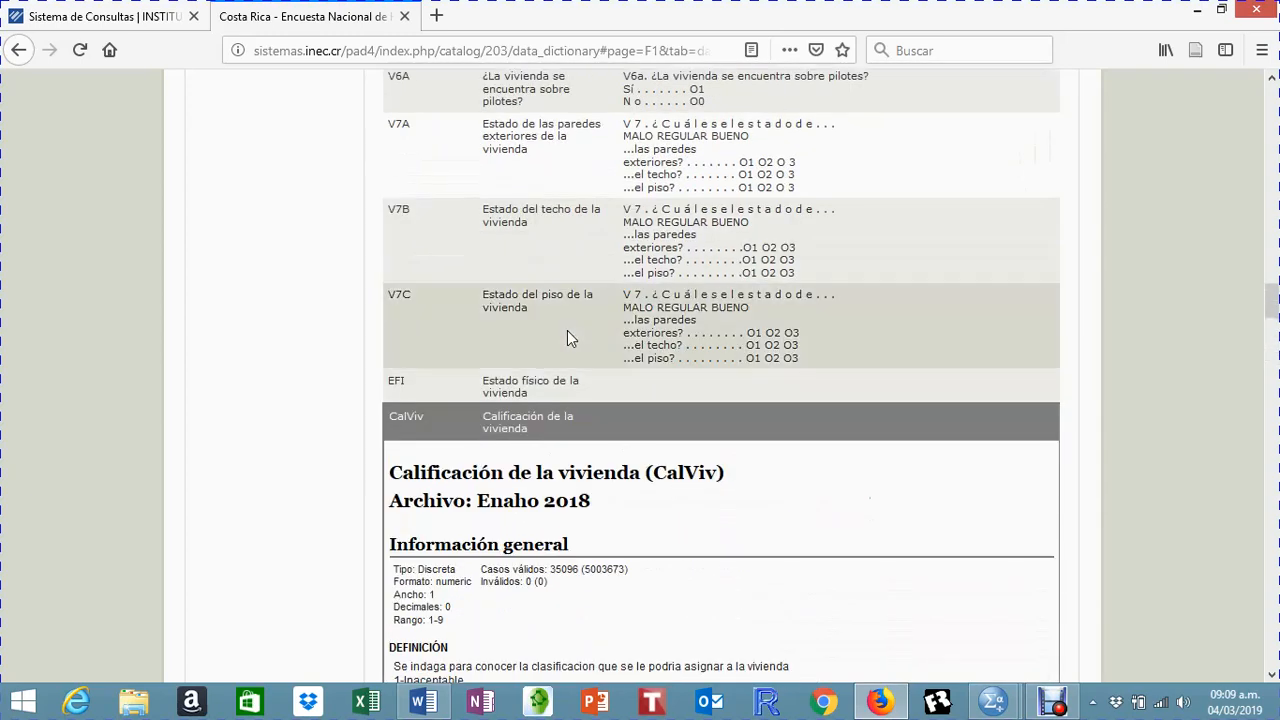
Step: Expand V7C (Estado del piso de la vivienda), read its definition, question and categories, and browse the variables below it
{"action": "left_click", "coordinate": [660, 327]}
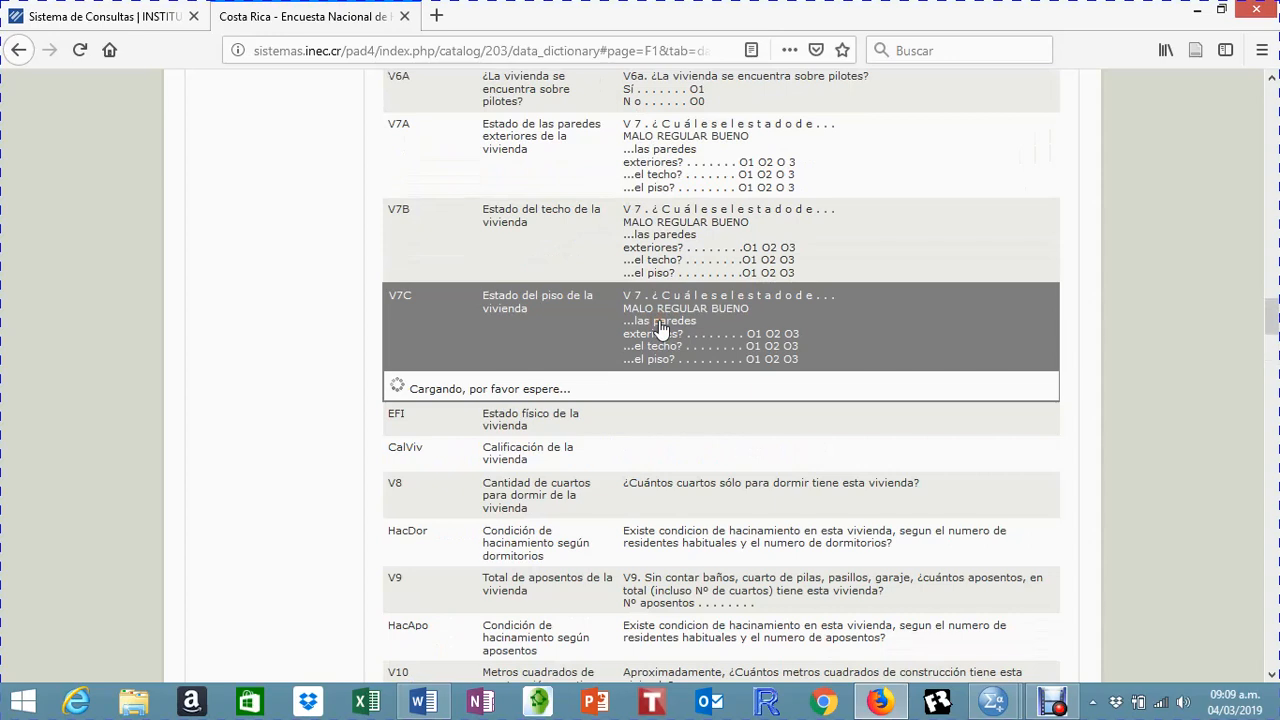
{"action": "scroll", "coordinate": [660, 327], "scroll_direction": "down", "scroll_amount": 3}
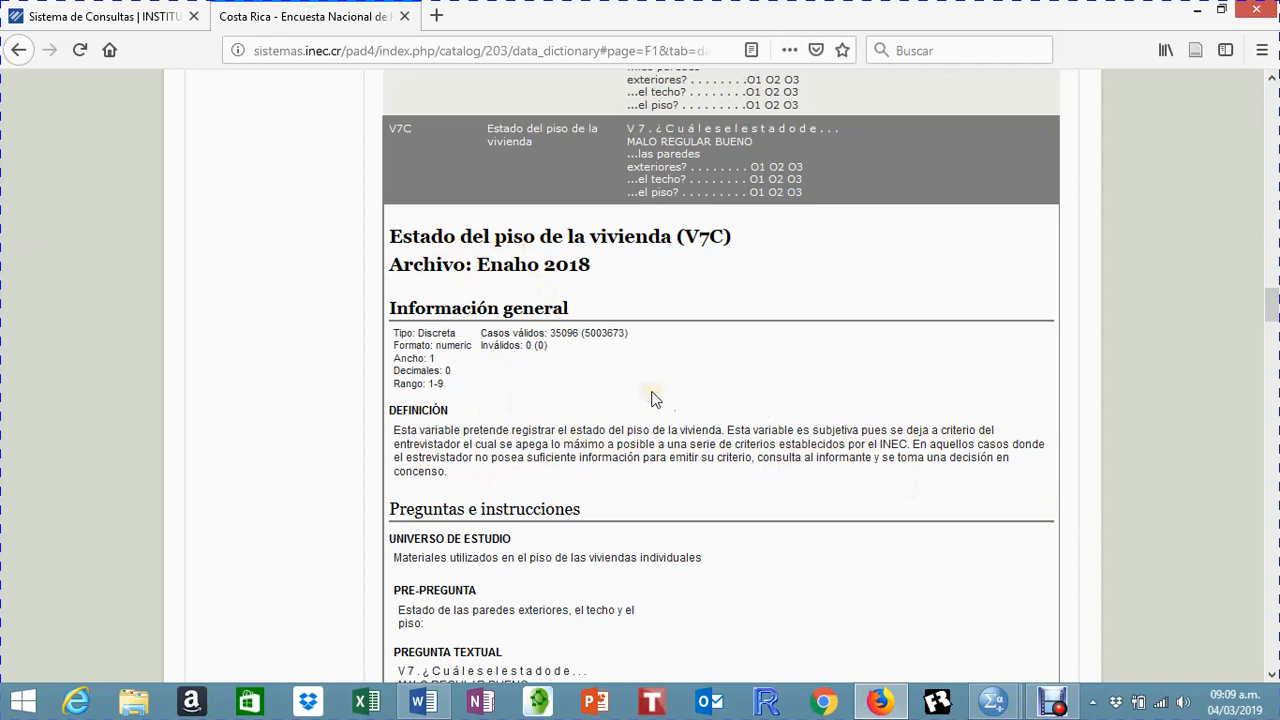
{"action": "scroll", "coordinate": [651, 397], "scroll_direction": "down", "scroll_amount": 3}
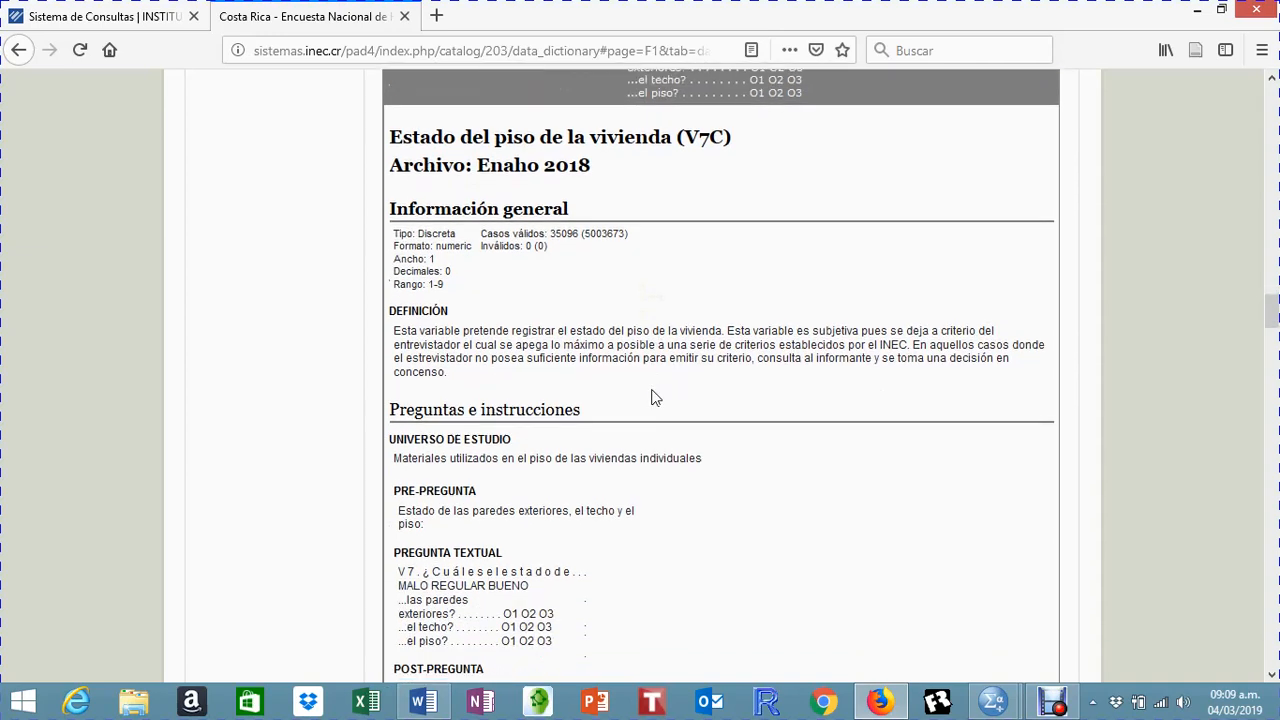
{"action": "scroll", "coordinate": [651, 397], "scroll_direction": "down", "scroll_amount": 2}
{"action": "scroll", "coordinate": [651, 394], "scroll_direction": "down", "scroll_amount": 3}
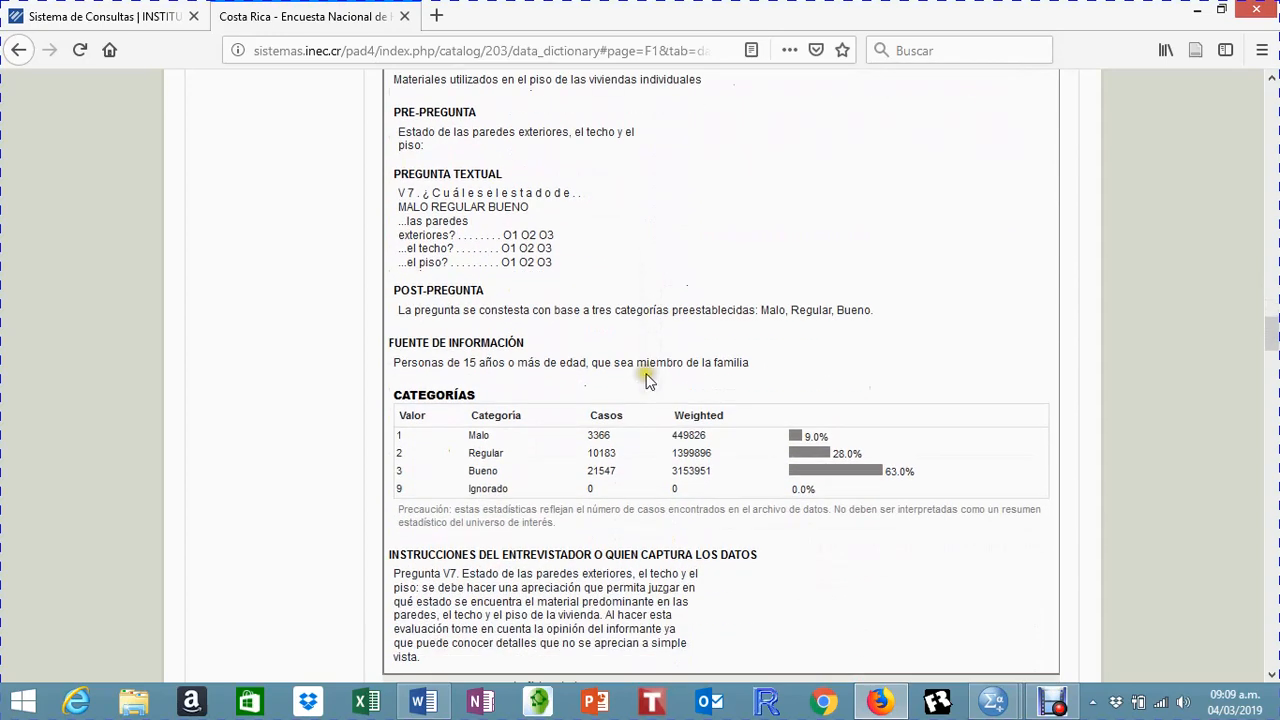
{"action": "scroll", "coordinate": [646, 377], "scroll_direction": "up", "scroll_amount": 2}
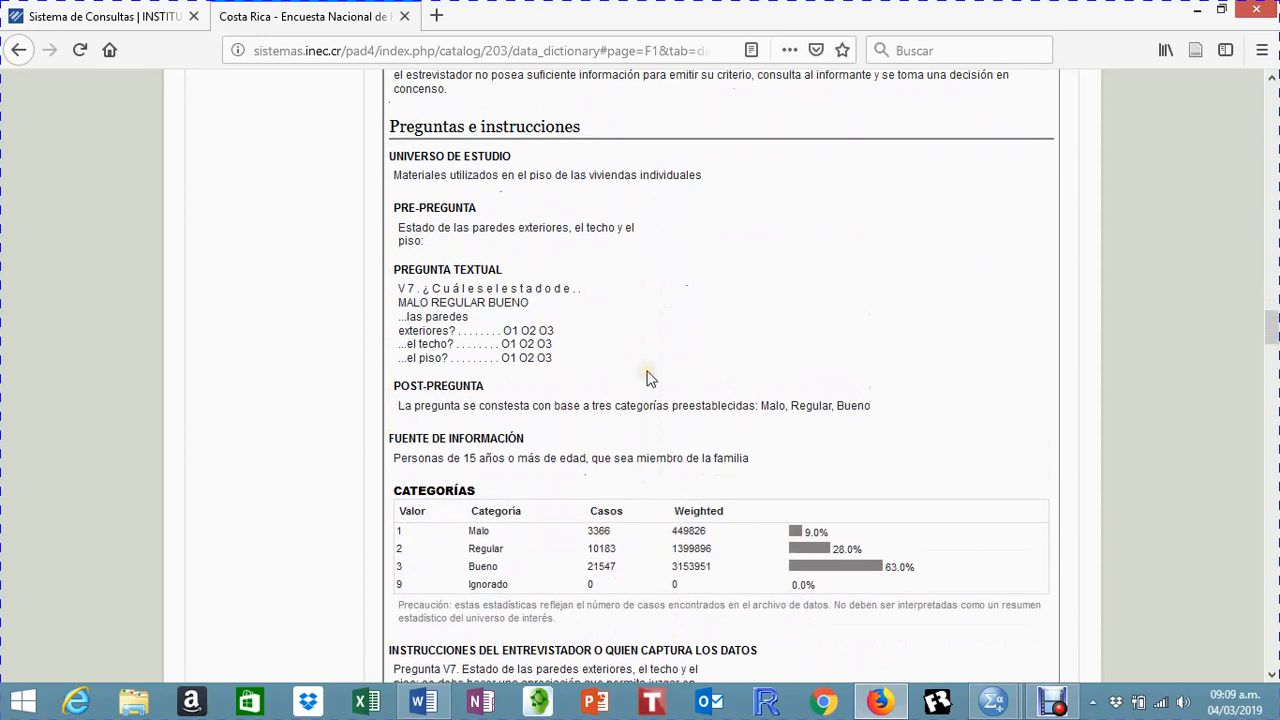
{"action": "scroll", "coordinate": [646, 377], "scroll_direction": "up", "scroll_amount": 5}
{"action": "scroll", "coordinate": [648, 380], "scroll_direction": "up", "scroll_amount": 5}
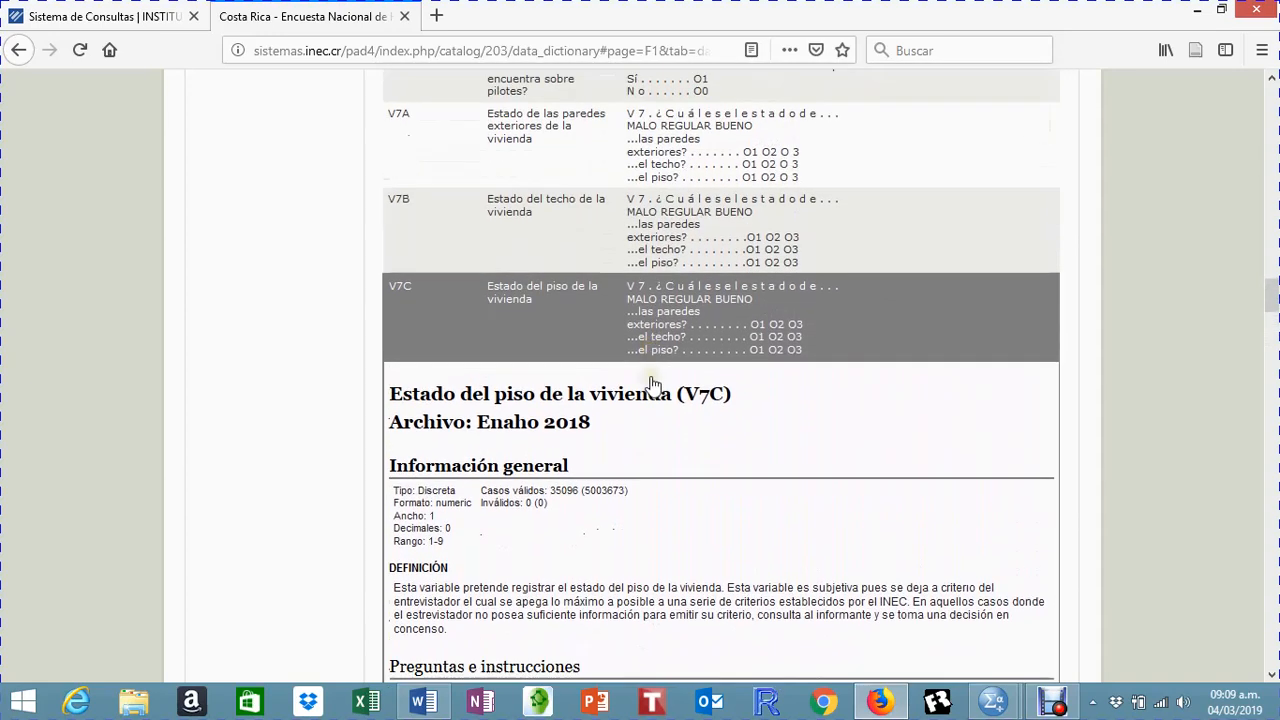
{"action": "scroll", "coordinate": [650, 380], "scroll_direction": "down", "scroll_amount": 15}
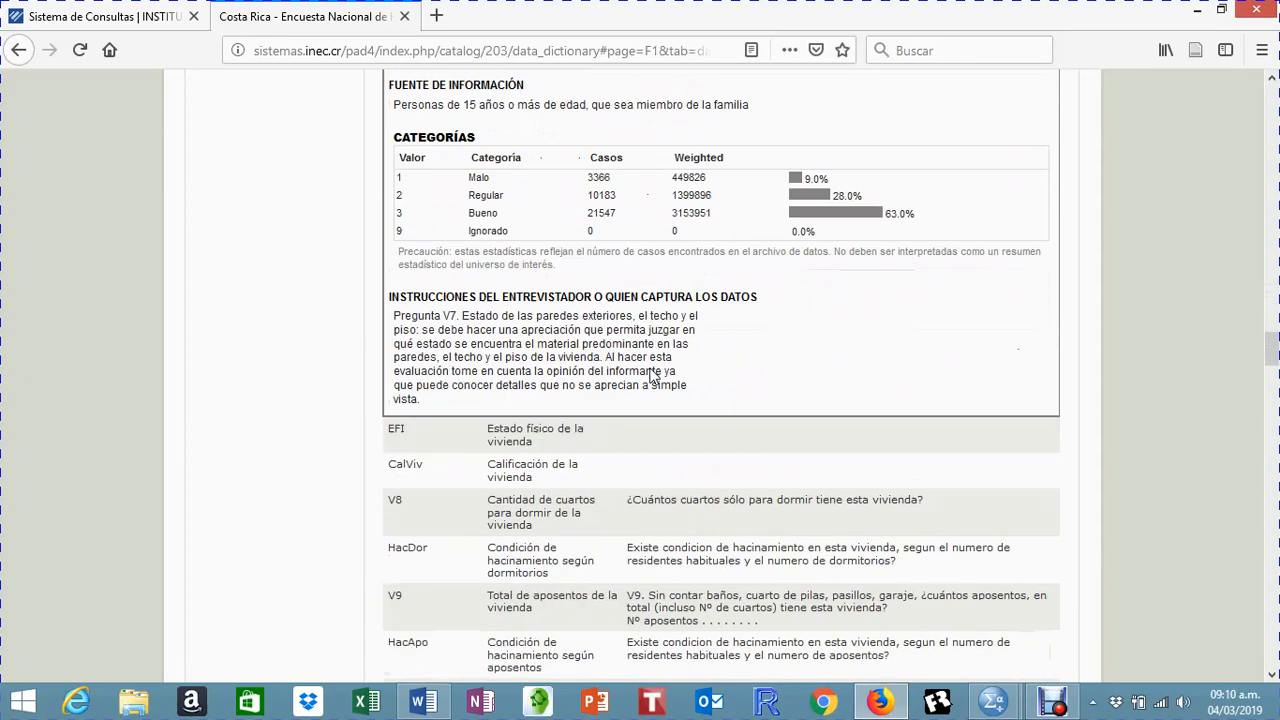
{"action": "scroll", "coordinate": [650, 375], "scroll_direction": "down", "scroll_amount": 6}
{"action": "scroll", "coordinate": [650, 375], "scroll_direction": "down", "scroll_amount": 7}
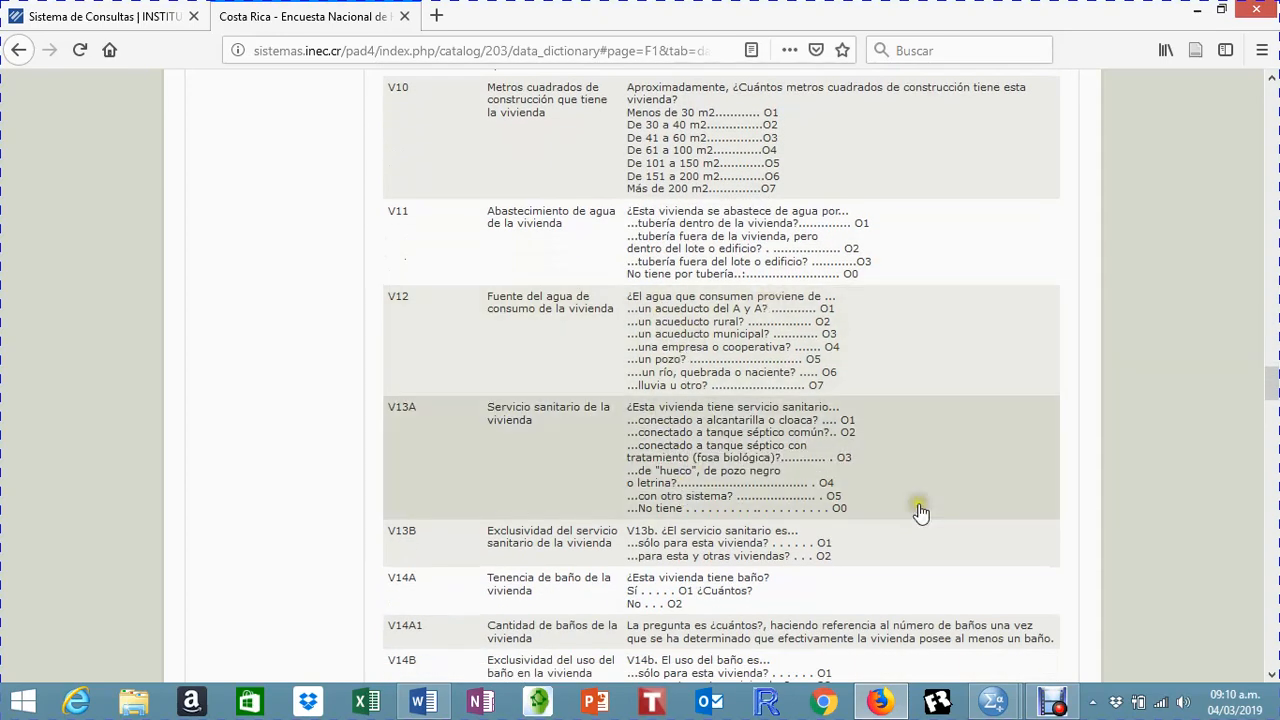
Step: Switch to SPSS and look over the Resultado2 frequency tables from dwelling water supply down to the income deciles
{"action": "left_click", "coordinate": [995, 703]}
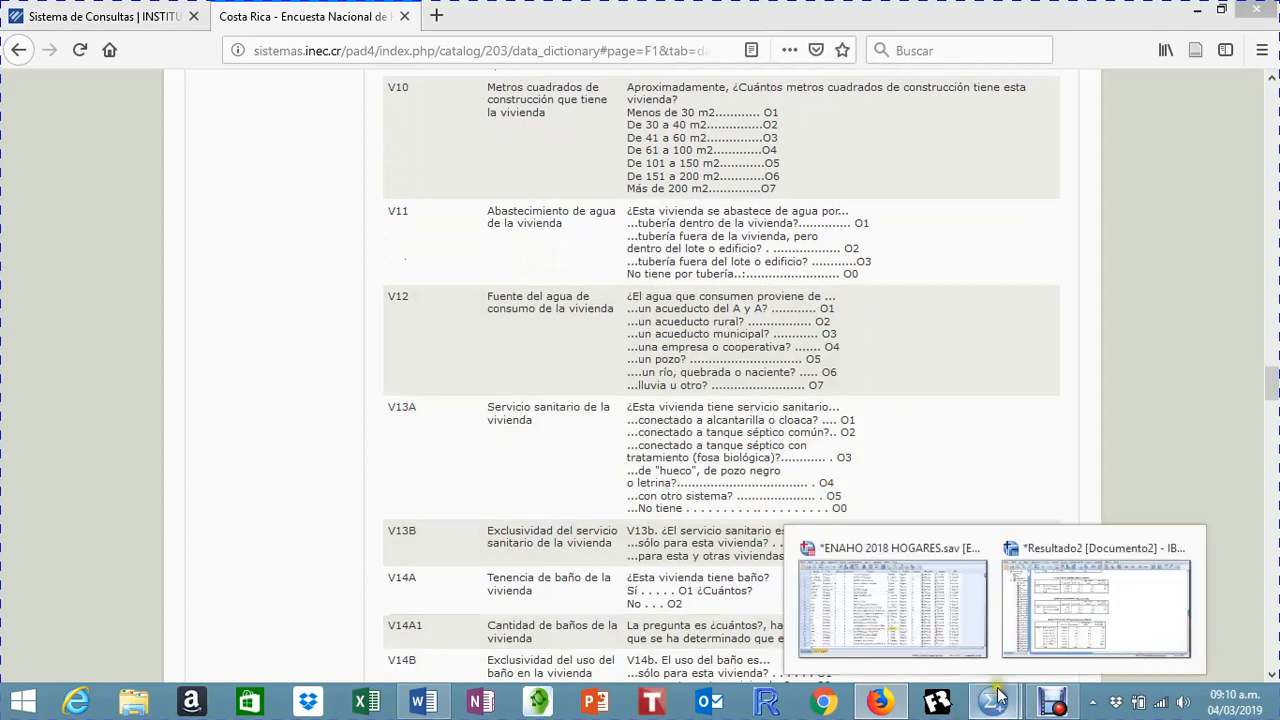
{"action": "left_click", "coordinate": [912, 605]}
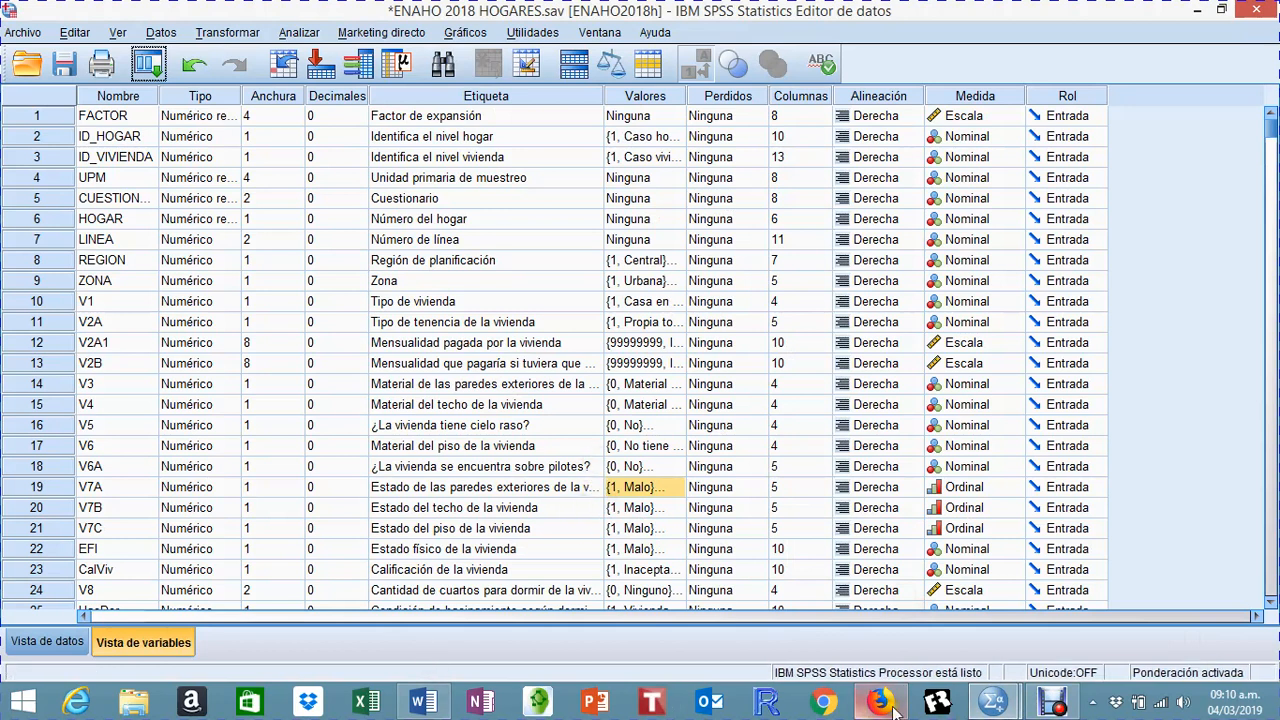
{"action": "mouse_move", "coordinate": [993, 708]}
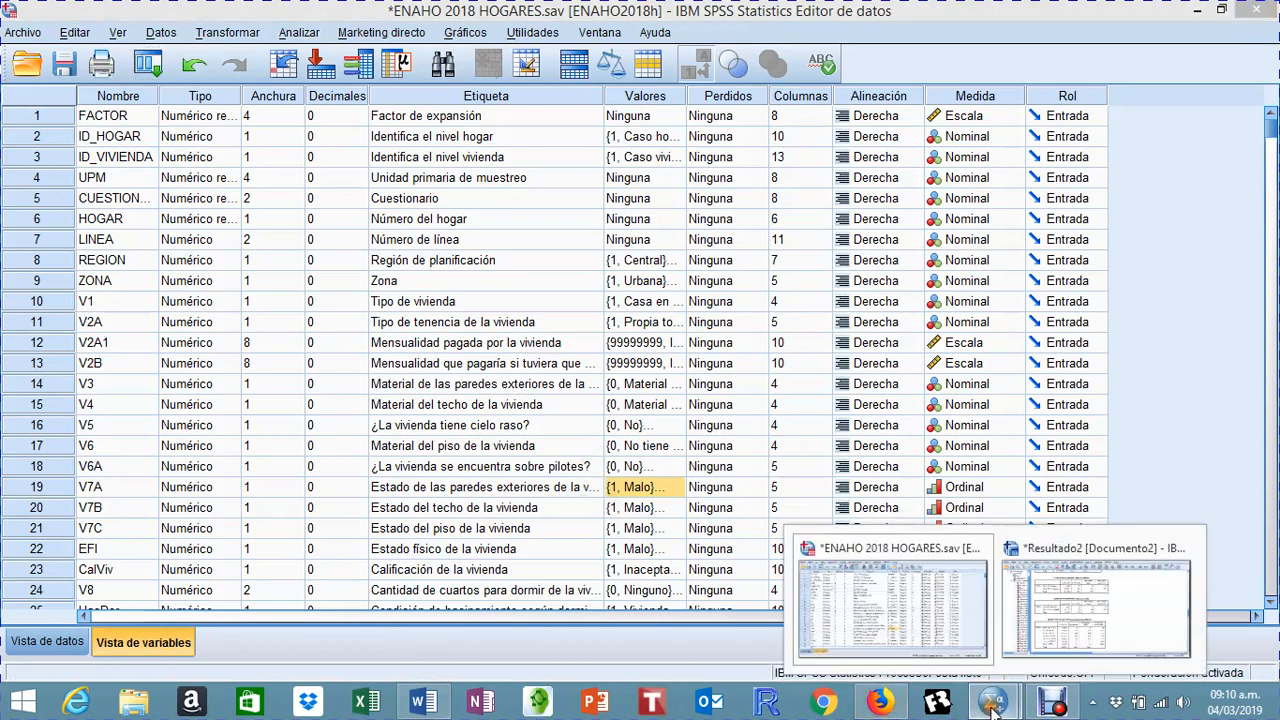
{"action": "left_click", "coordinate": [1080, 610]}
{"action": "scroll", "coordinate": [437, 478], "scroll_direction": "down", "scroll_amount": 15}
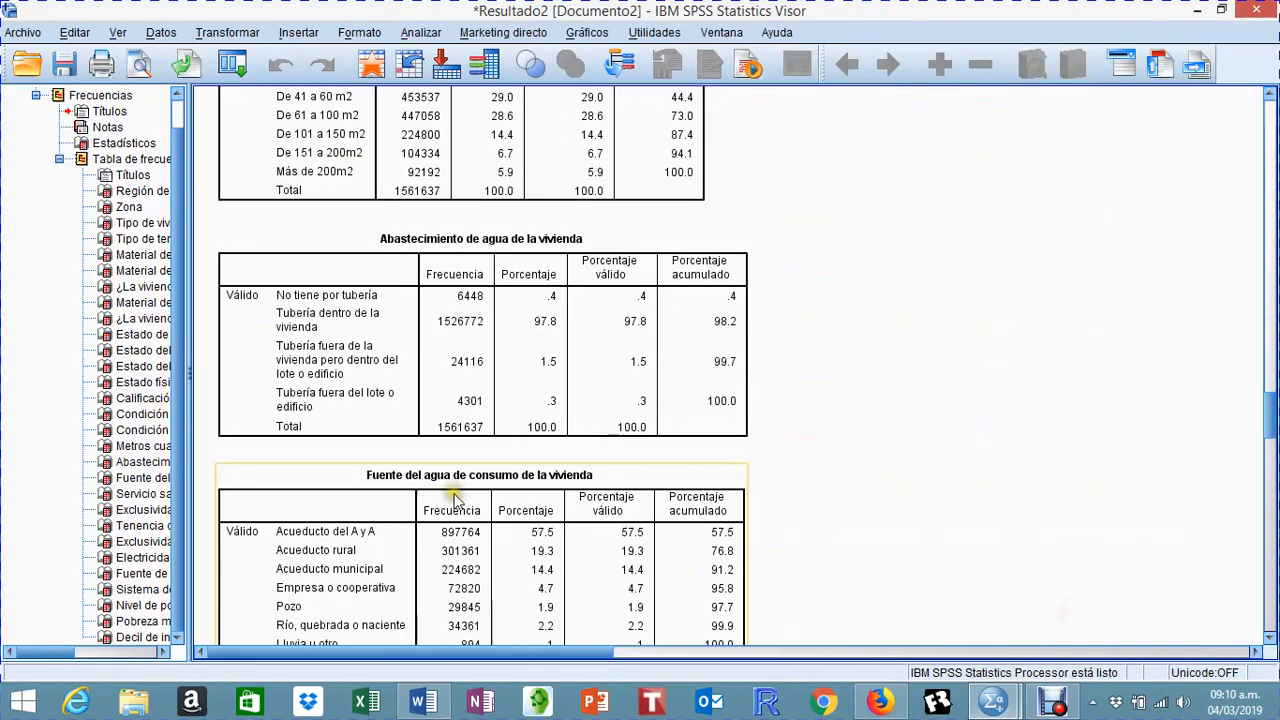
{"action": "scroll", "coordinate": [455, 493], "scroll_direction": "down", "scroll_amount": 15}
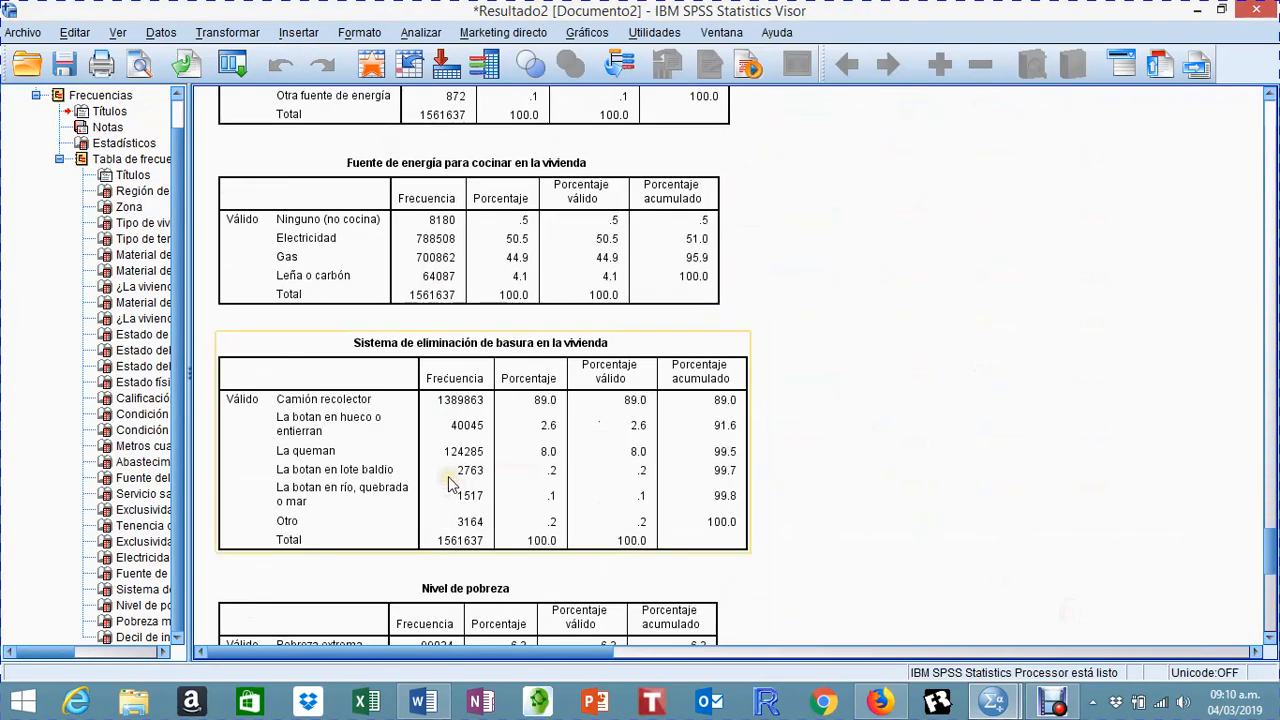
{"action": "scroll", "coordinate": [448, 476], "scroll_direction": "down", "scroll_amount": 10}
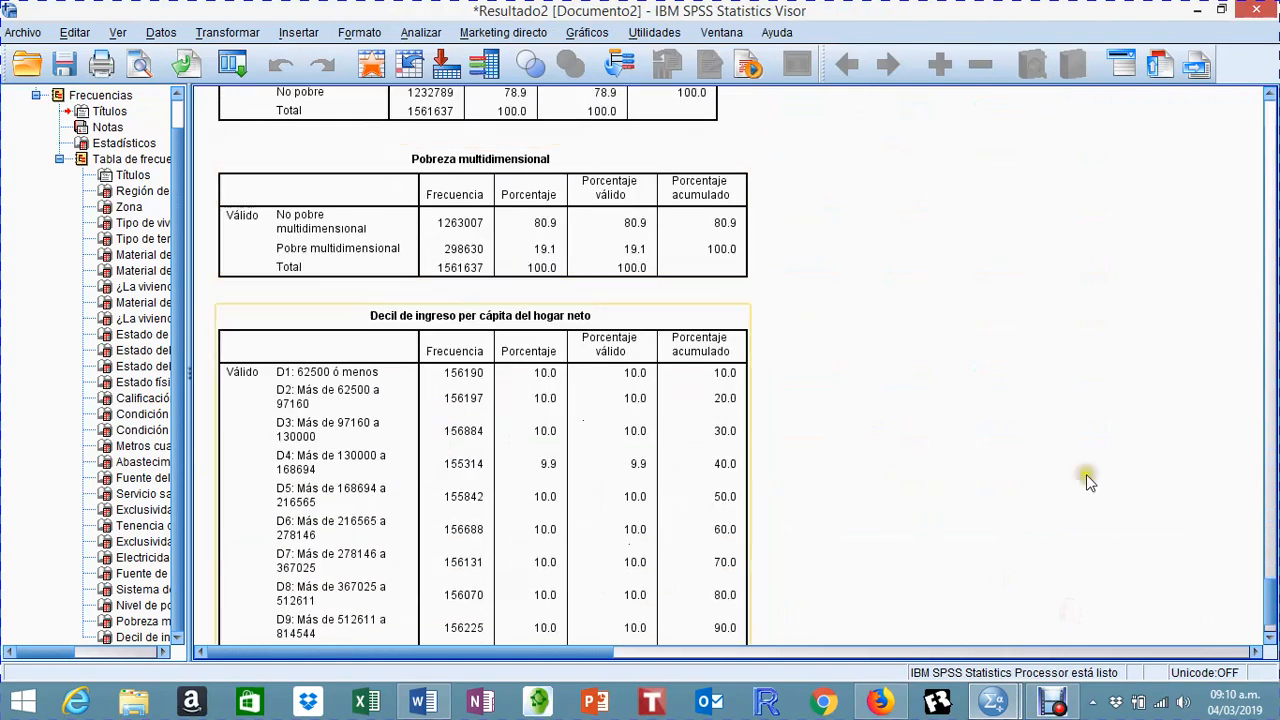
Step: Go back to the Nivel de pobreza frequency table in the output and examine its categories
{"action": "scroll", "coordinate": [930, 470], "scroll_direction": "up", "scroll_amount": 3}
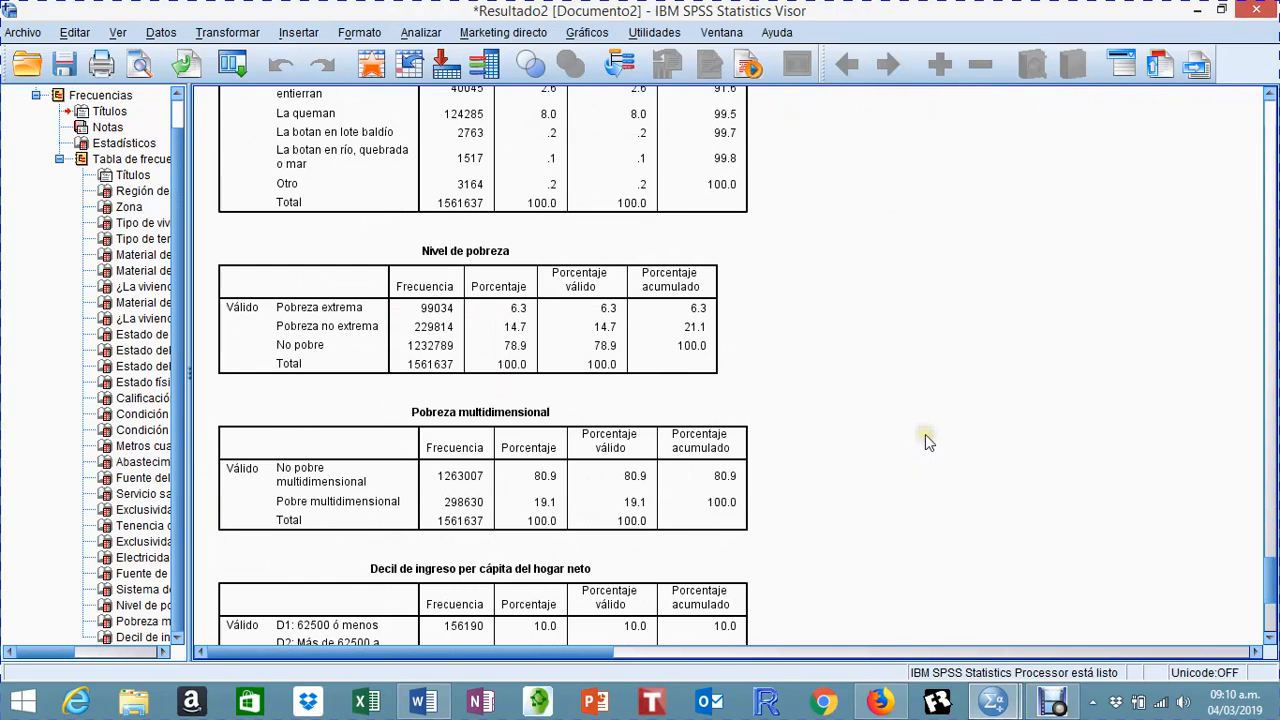
{"action": "left_click", "coordinate": [655, 362]}
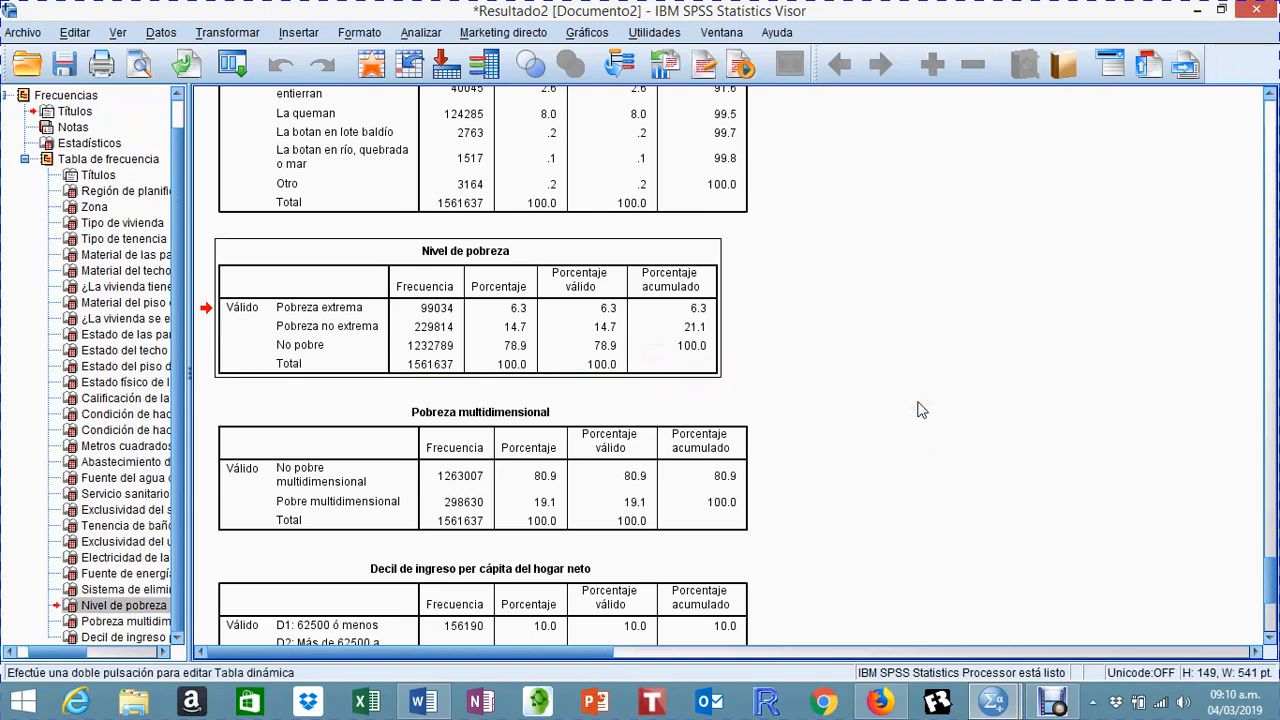
{"action": "left_click", "coordinate": [300, 350]}
{"action": "left_click", "coordinate": [806, 339]}
Step: Examine the Decil de ingreso per cápita del hogar neto table and go back up through the preceding frequency tables
{"action": "scroll", "coordinate": [810, 342], "scroll_direction": "down", "scroll_amount": 6}
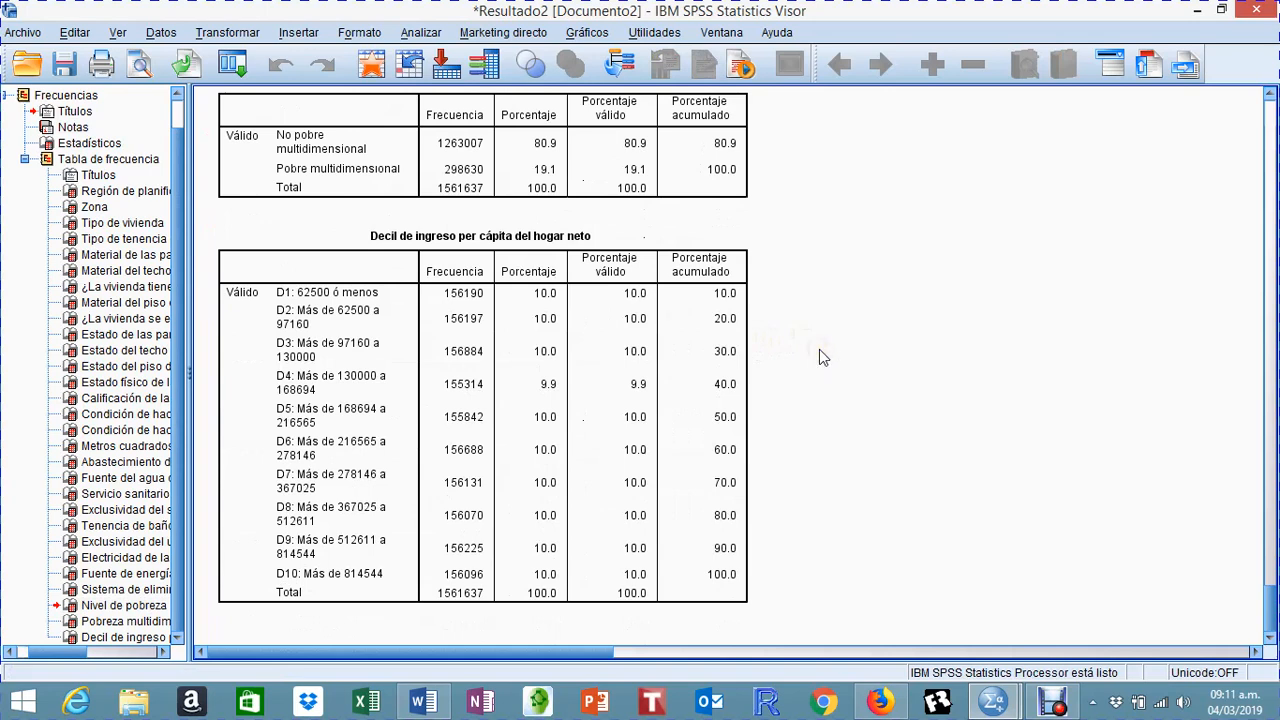
{"action": "left_click", "coordinate": [440, 390]}
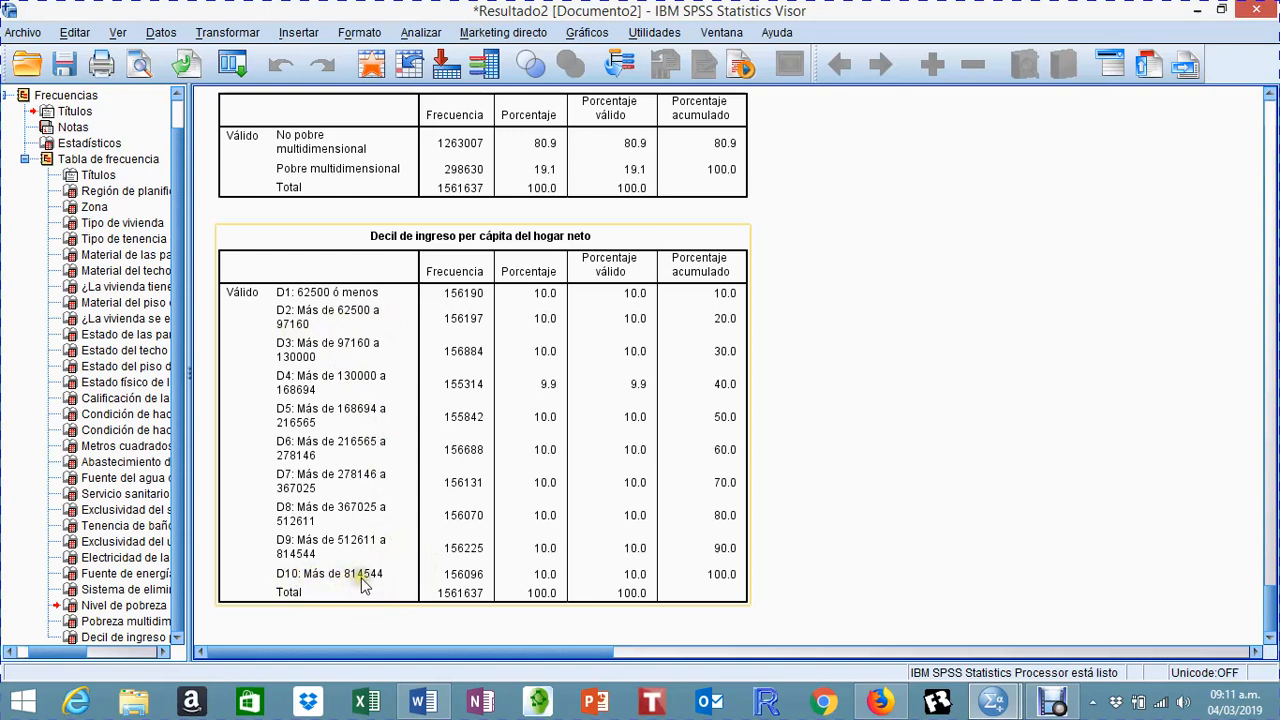
{"action": "left_click", "coordinate": [839, 526]}
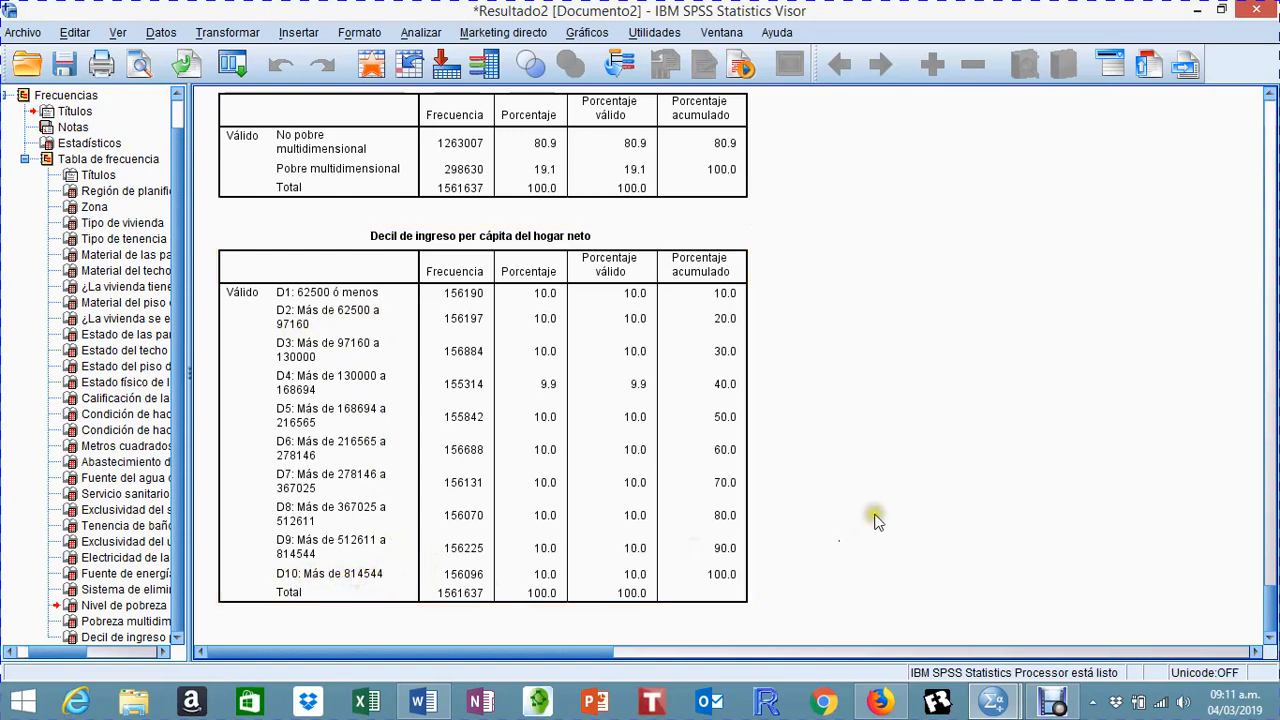
{"action": "scroll", "coordinate": [910, 432], "scroll_direction": "up", "scroll_amount": 10}
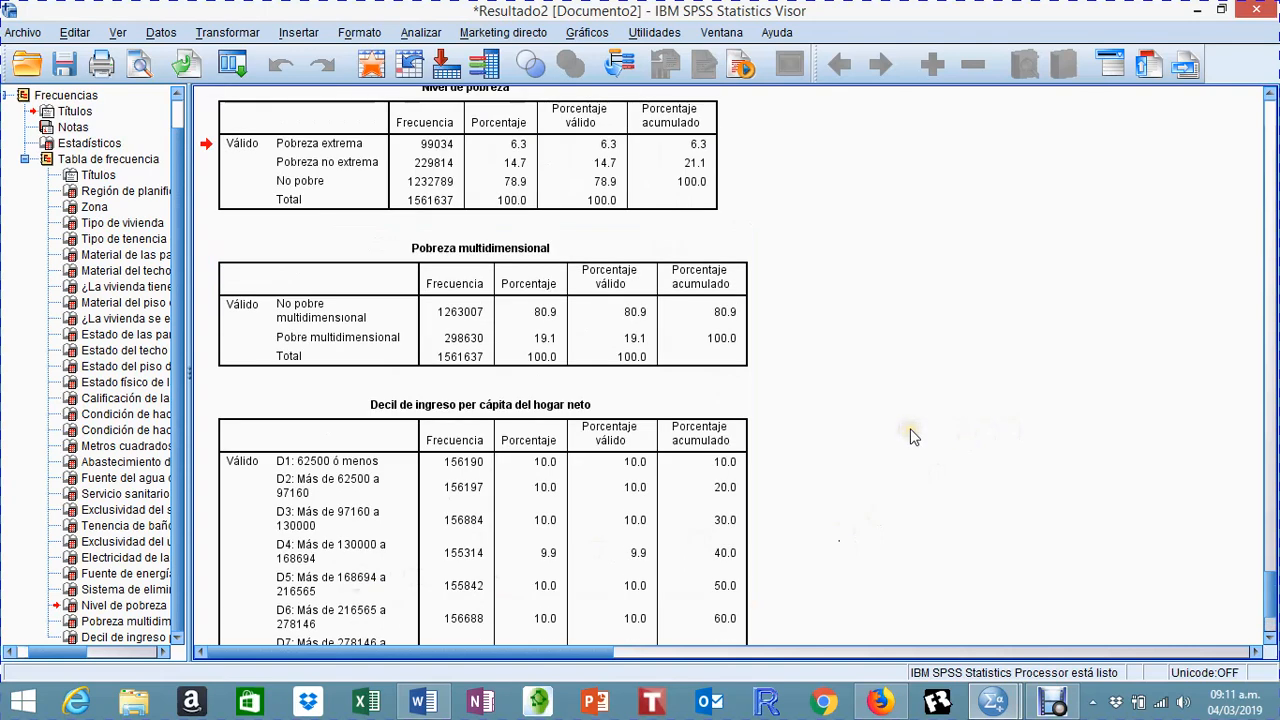
{"action": "scroll", "coordinate": [908, 437], "scroll_direction": "up", "scroll_amount": 10}
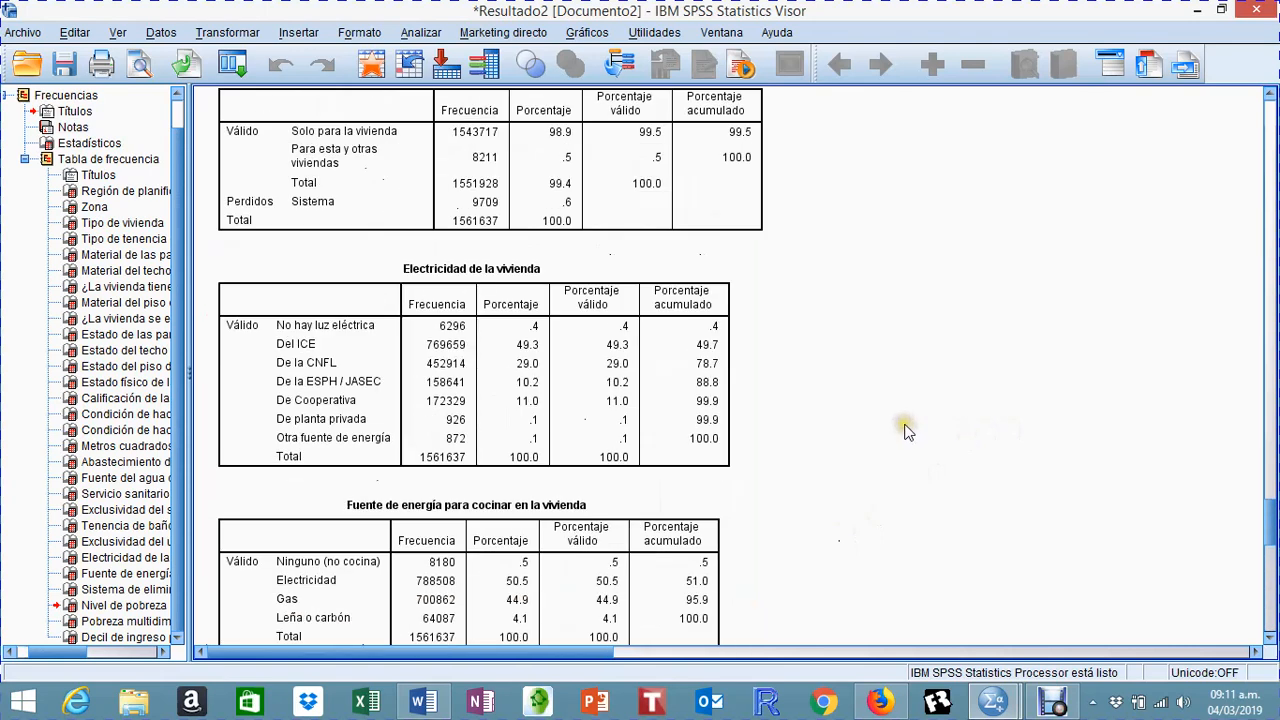
Step: Switch to the ENAHO 2018 HOGARES variable list and widen the Valores column
{"action": "scroll", "coordinate": [855, 406], "scroll_direction": "up", "scroll_amount": 2}
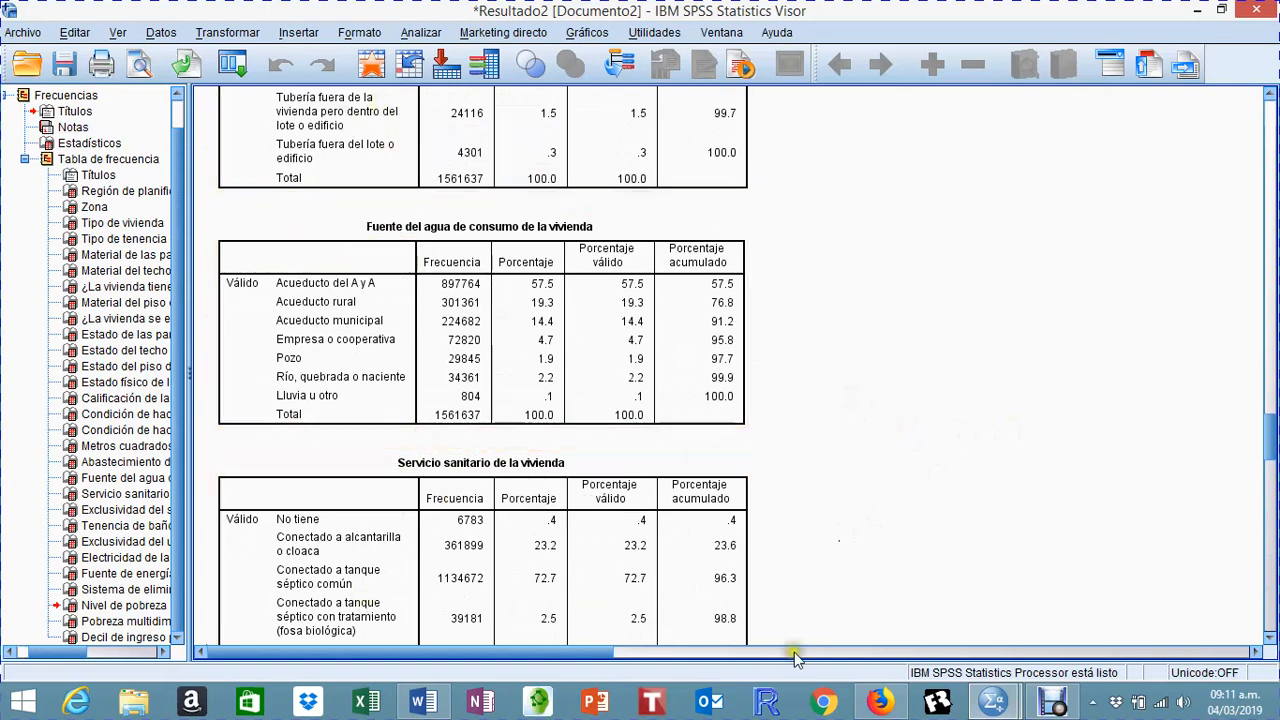
{"action": "left_click", "coordinate": [993, 703]}
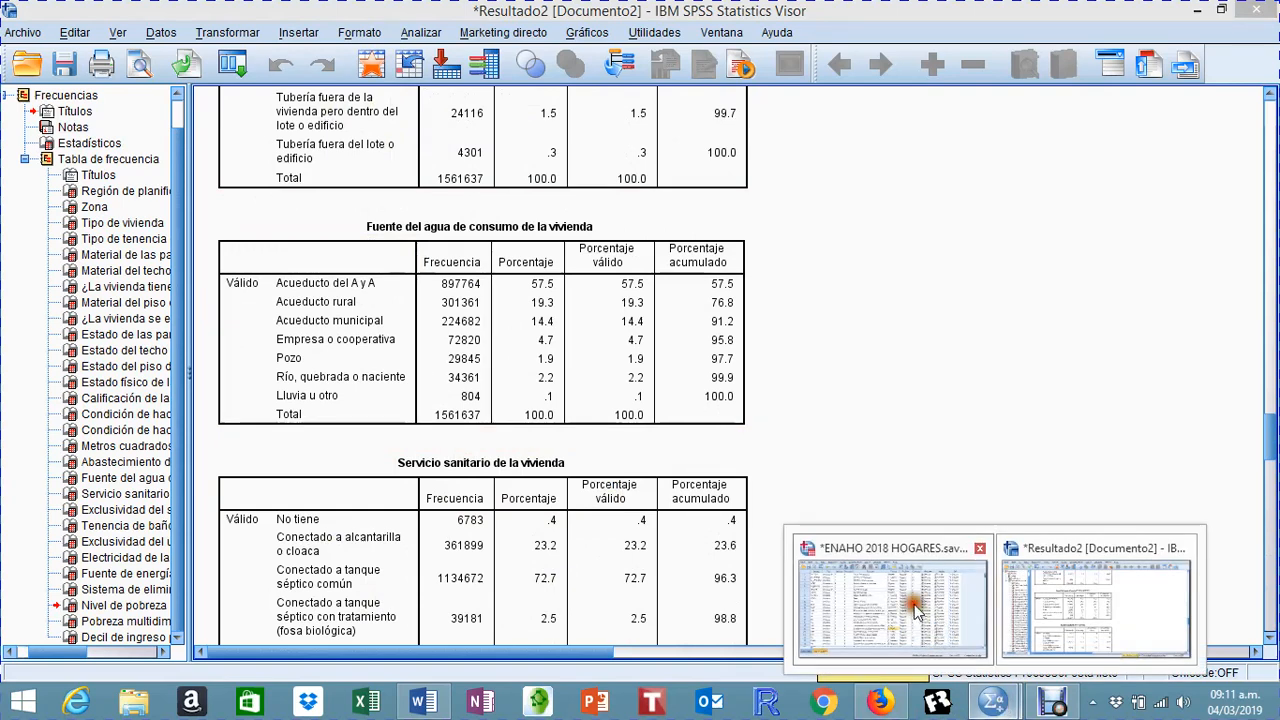
{"action": "left_click", "coordinate": [915, 608]}
{"action": "scroll", "coordinate": [580, 420], "scroll_direction": "down", "scroll_amount": 8}
{"action": "scroll", "coordinate": [575, 420], "scroll_direction": "down", "scroll_amount": 11}
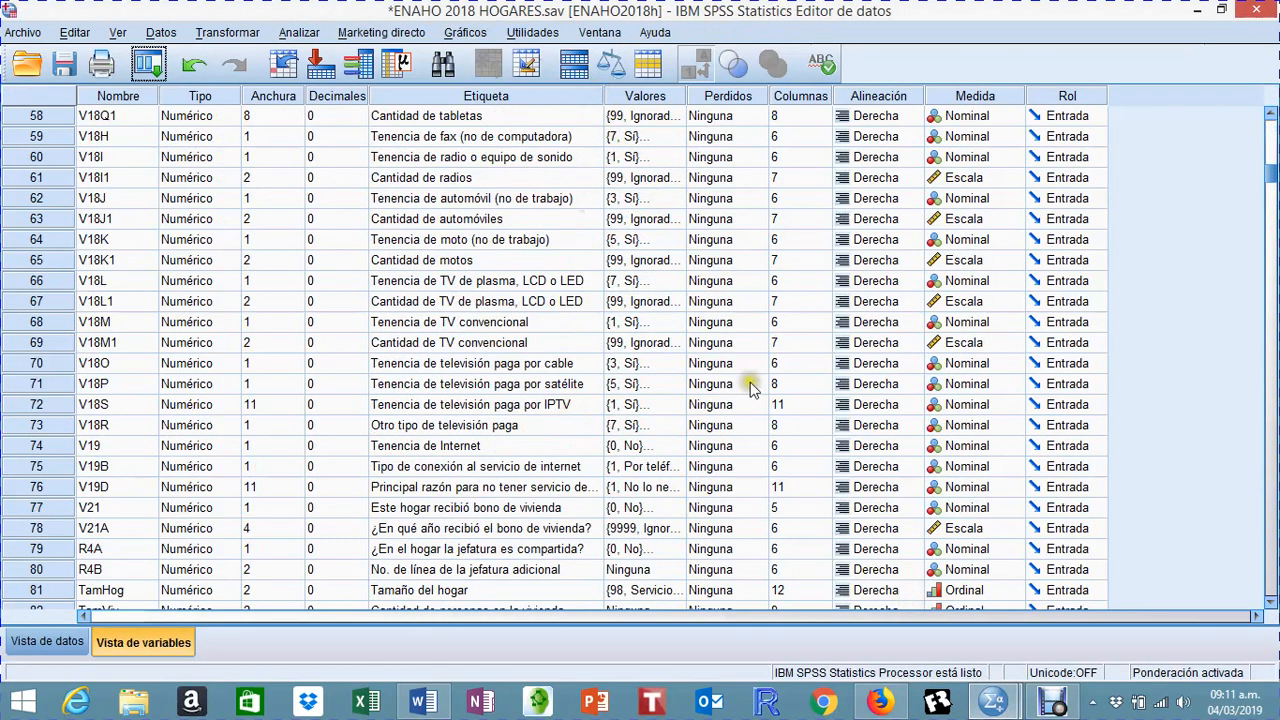
{"action": "left_click_drag", "start_coordinate": [687, 96], "coordinate": [888, 101]}
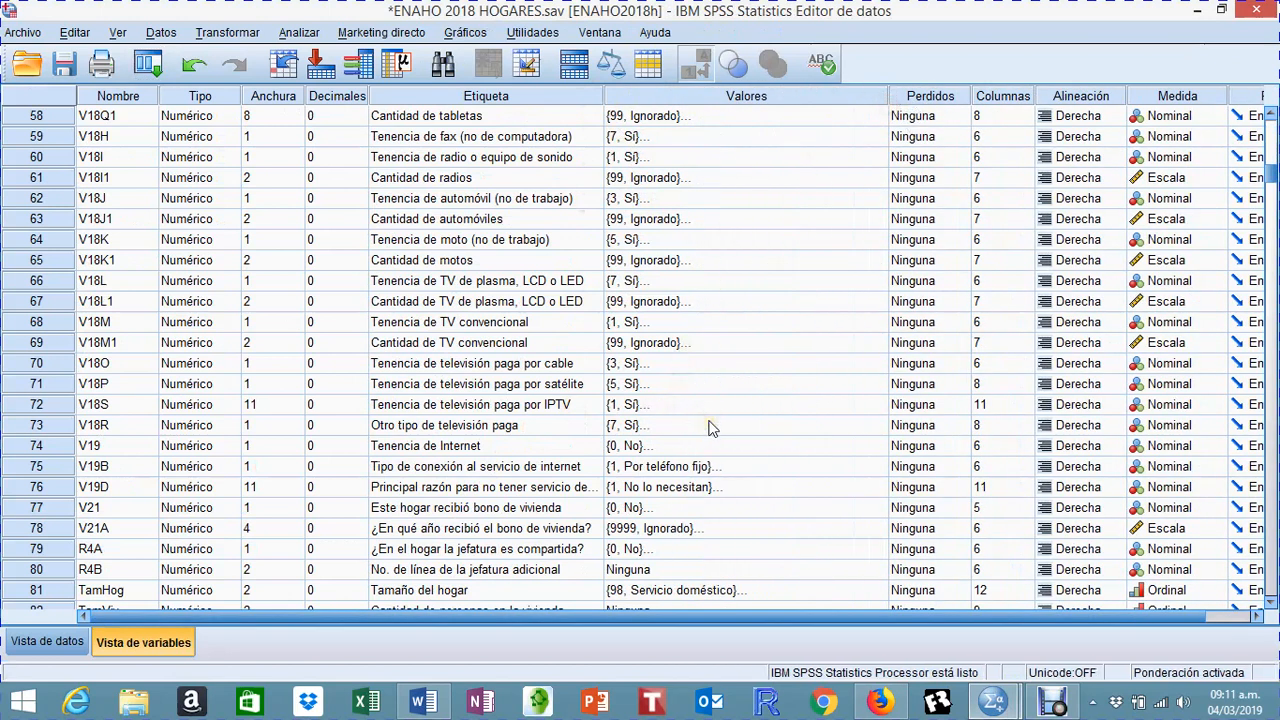
Step: Look over the labels and value codes of the housing, waste-separation and household goods variables, V8 through V21A
{"action": "scroll", "coordinate": [710, 428], "scroll_direction": "up", "scroll_amount": 1}
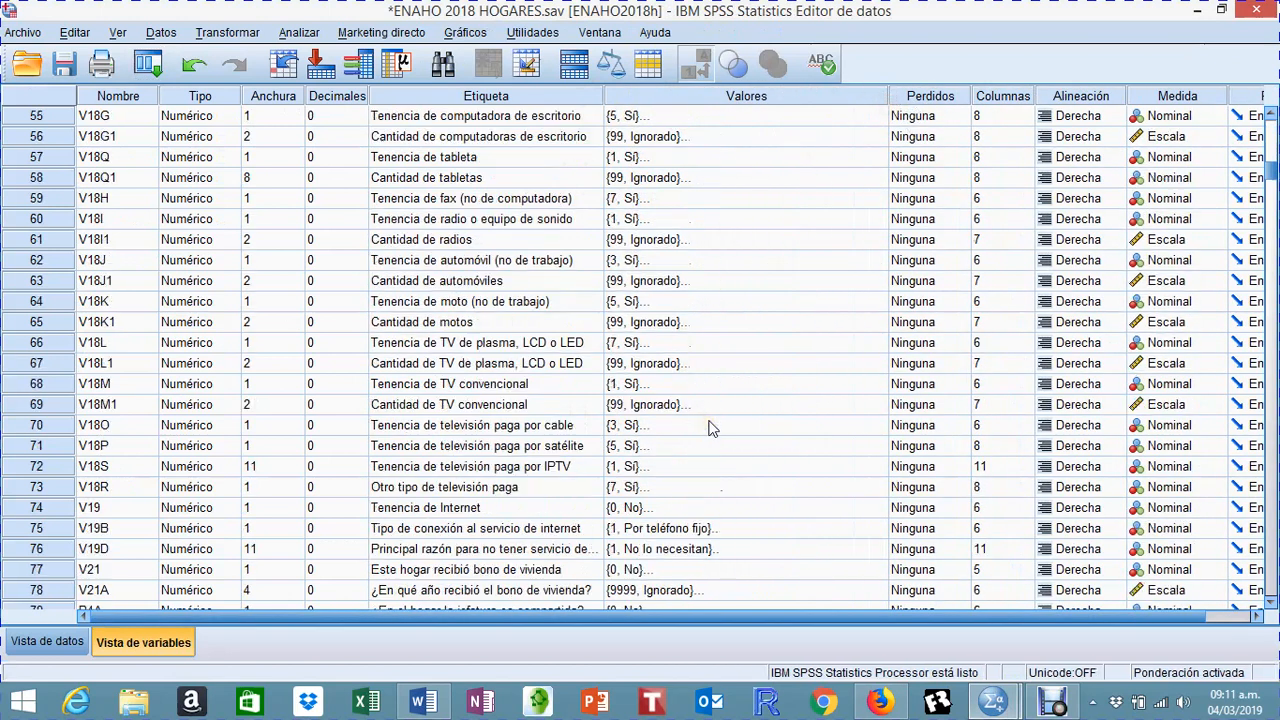
{"action": "left_click", "coordinate": [476, 302]}
{"action": "scroll", "coordinate": [842, 399], "scroll_direction": "up", "scroll_amount": 11}
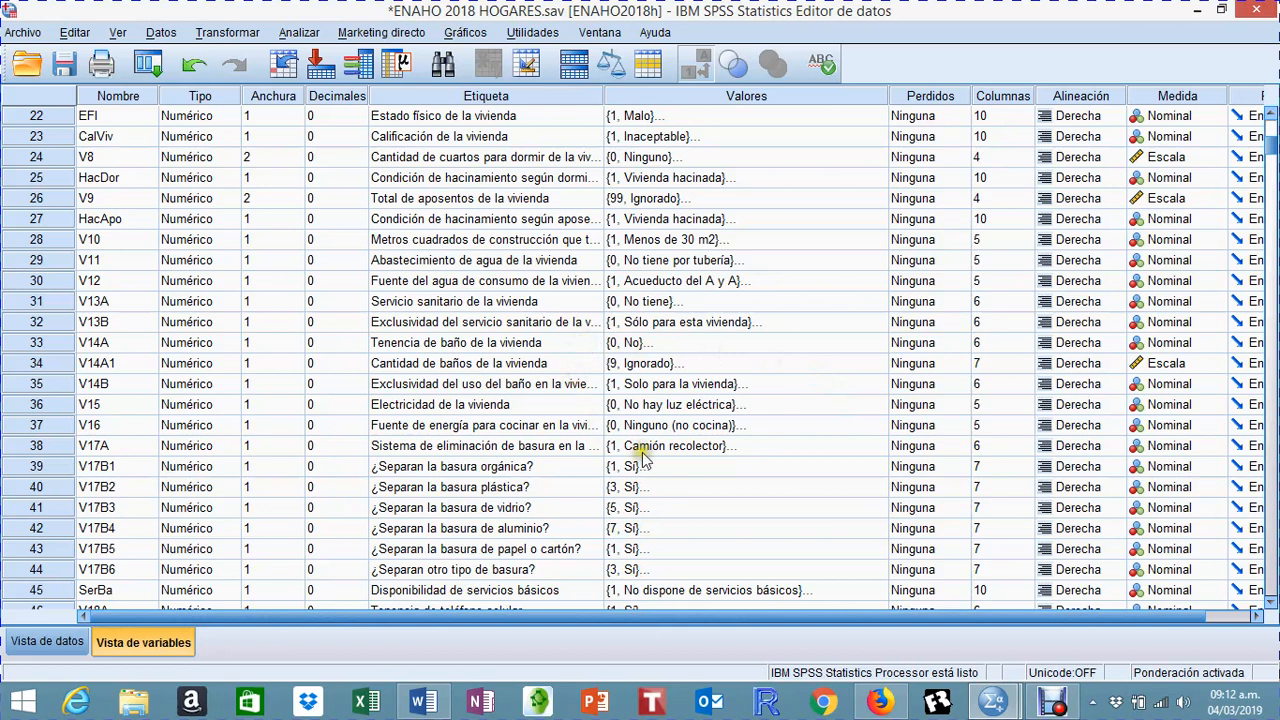
{"action": "scroll", "coordinate": [750, 448], "scroll_direction": "down", "scroll_amount": 2}
{"action": "scroll", "coordinate": [752, 452], "scroll_direction": "down", "scroll_amount": 1}
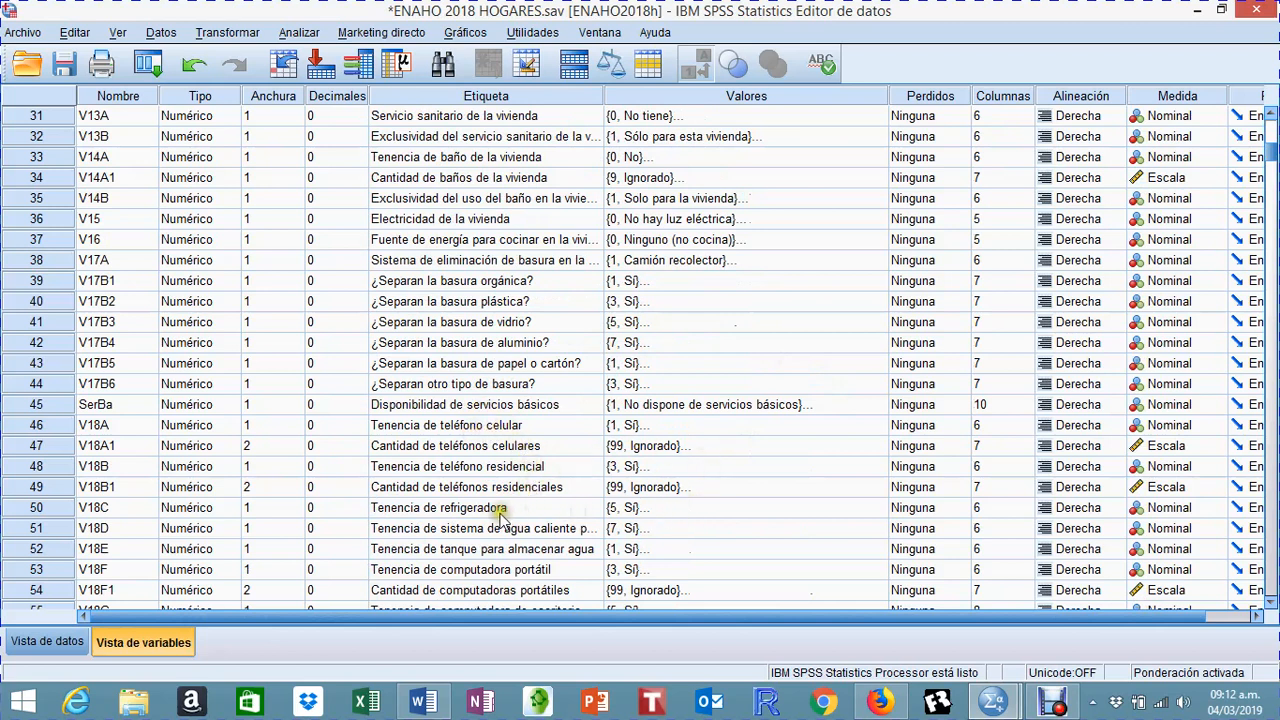
{"action": "scroll", "coordinate": [582, 488], "scroll_direction": "down", "scroll_amount": 1}
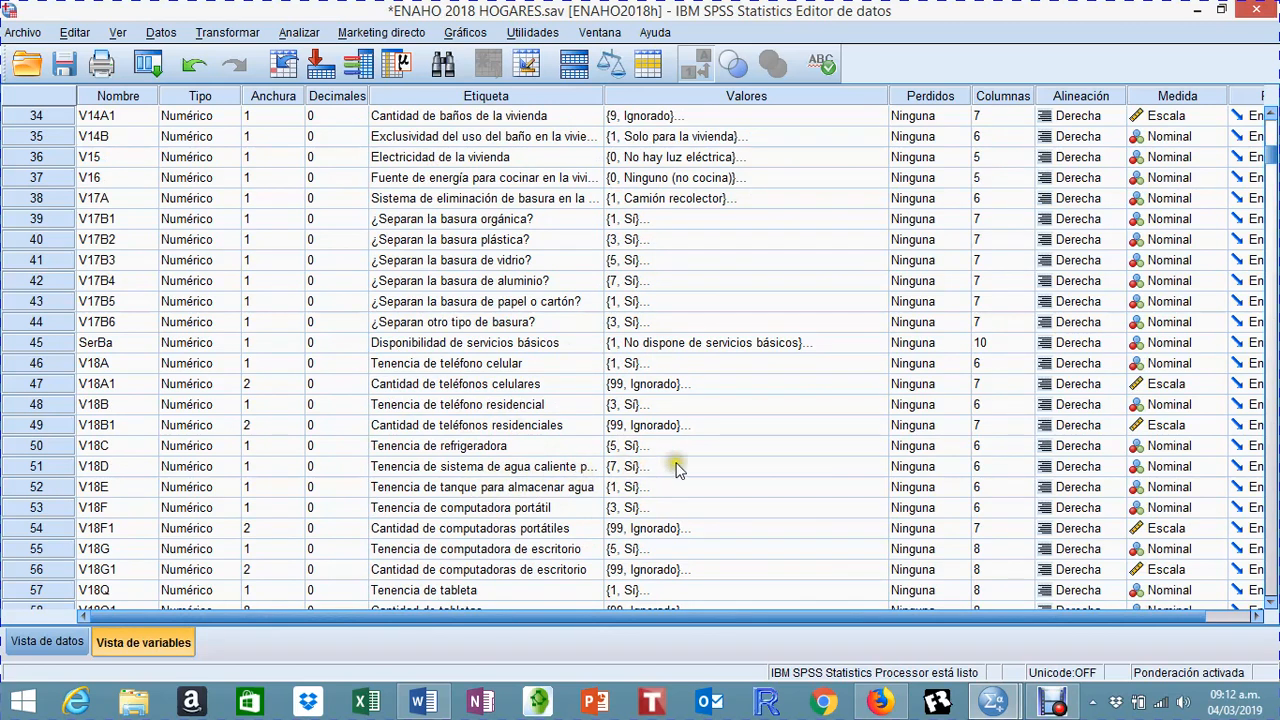
{"action": "scroll", "coordinate": [707, 499], "scroll_direction": "down", "scroll_amount": 1}
{"action": "scroll", "coordinate": [707, 495], "scroll_direction": "down", "scroll_amount": 2}
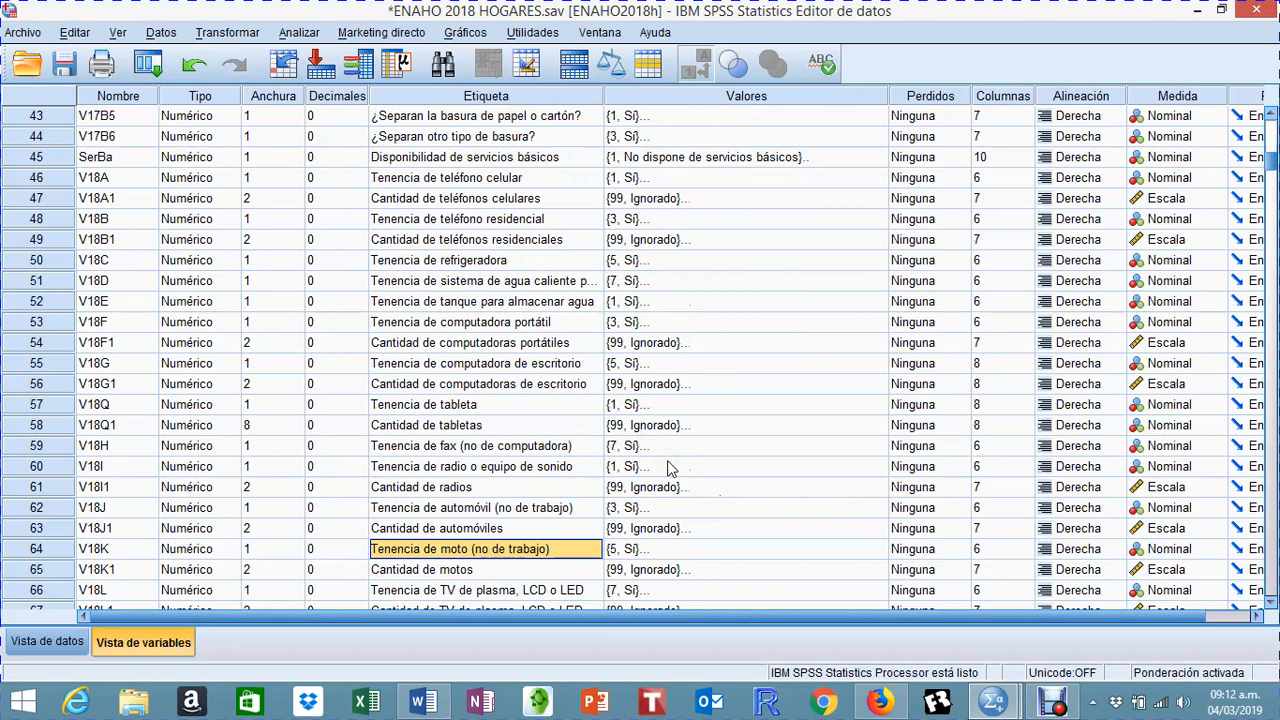
{"action": "scroll", "coordinate": [670, 469], "scroll_direction": "down", "scroll_amount": 4}
{"action": "scroll", "coordinate": [670, 469], "scroll_direction": "down", "scroll_amount": 2}
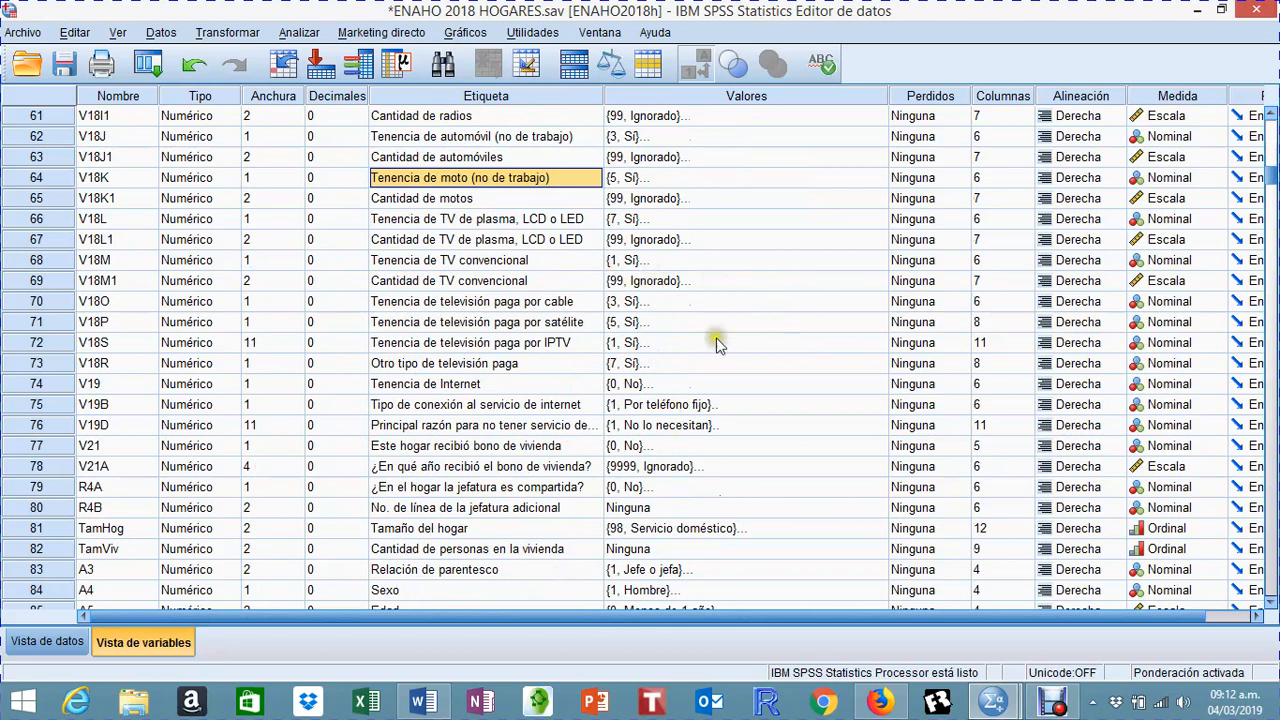
Step: Compare the value codes of Tenencia de moto (V18K) with those of the plasma, LCD or LED TV variables
{"action": "scroll", "coordinate": [698, 363], "scroll_direction": "up", "scroll_amount": 1}
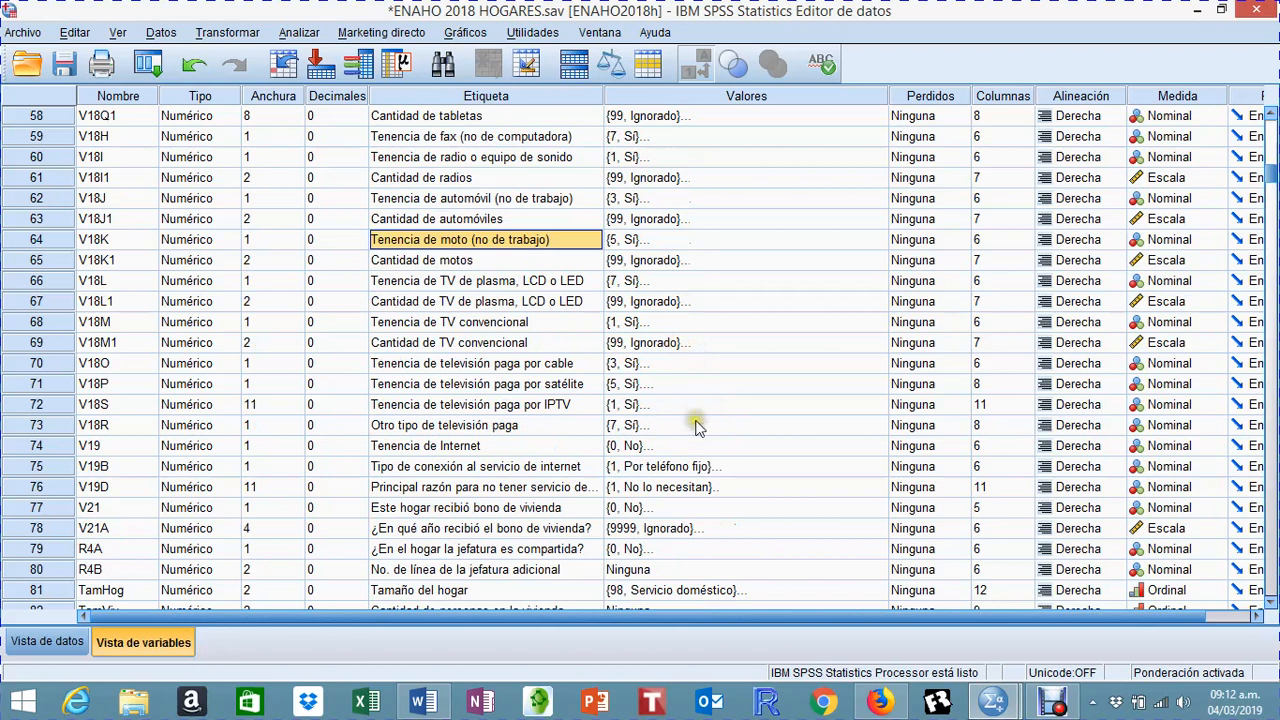
{"action": "left_click", "coordinate": [655, 241]}
{"action": "left_click", "coordinate": [651, 299]}
{"action": "left_click", "coordinate": [541, 283]}
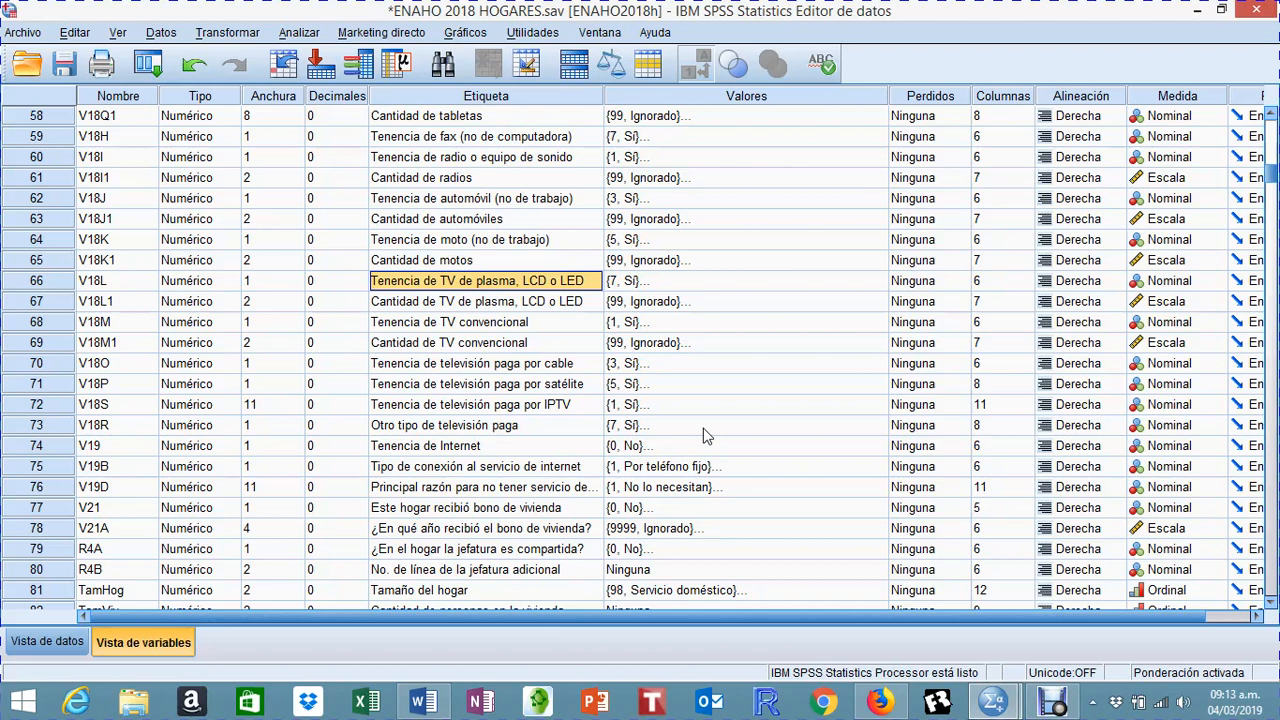
Step: Start defining a multiple response set for analysis and enlarge the definition dialog
{"action": "left_click", "coordinate": [316, 36]}
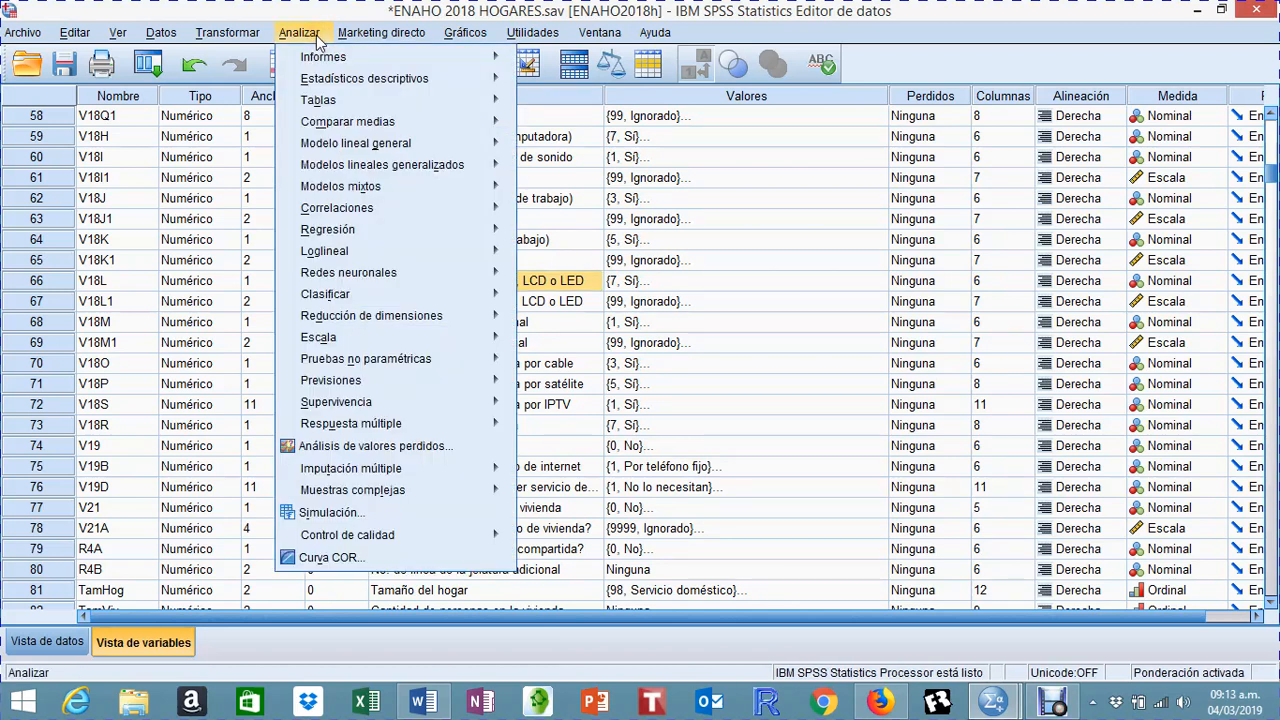
{"action": "mouse_move", "coordinate": [402, 425]}
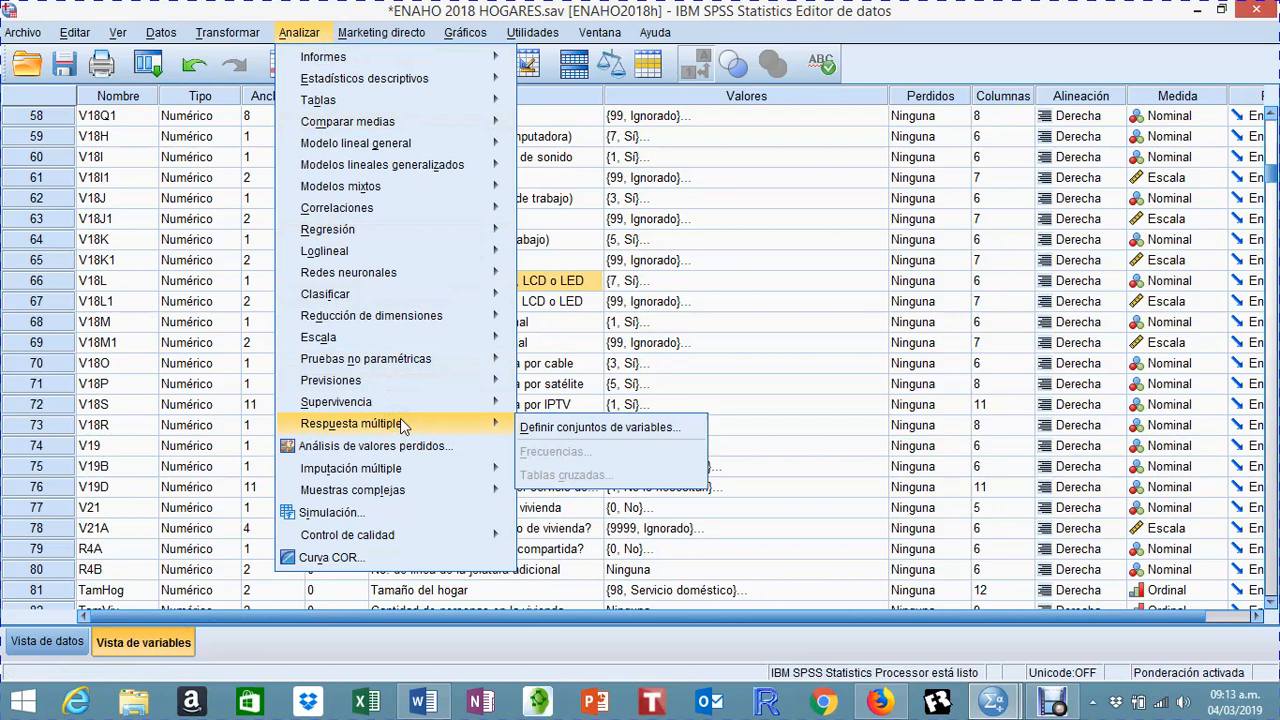
{"action": "left_click", "coordinate": [582, 434]}
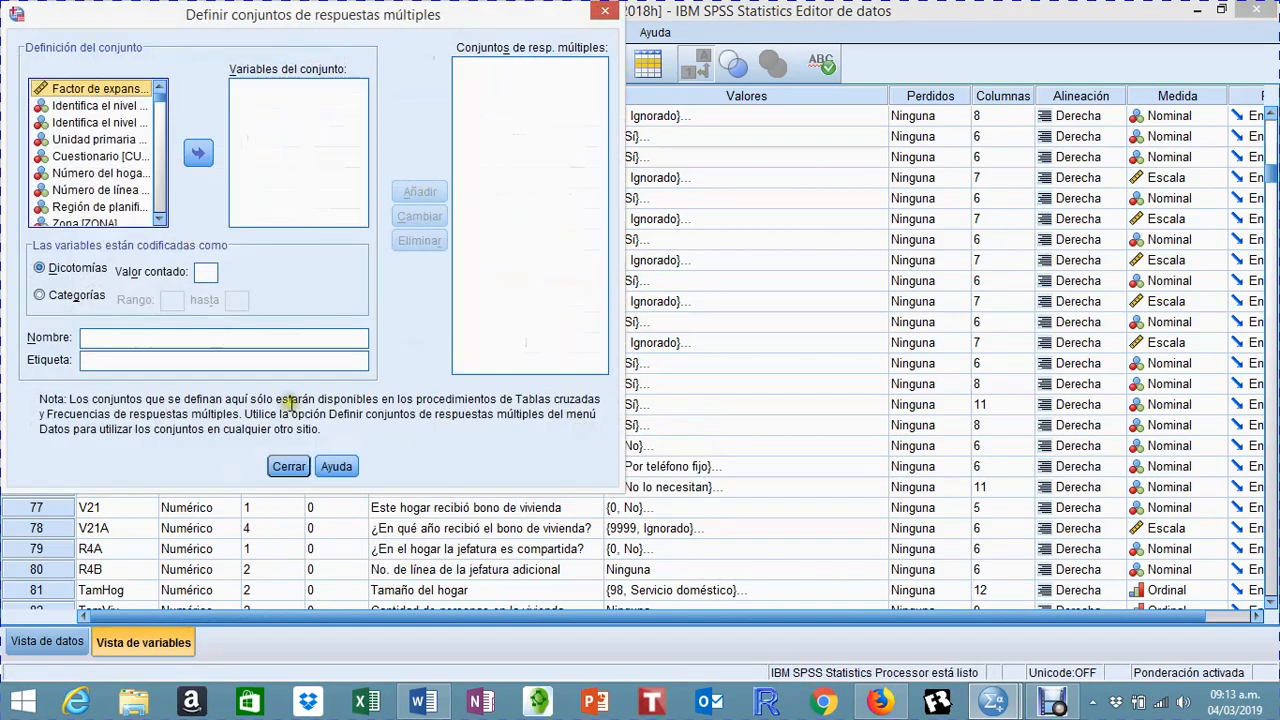
{"action": "left_click_drag", "start_coordinate": [620, 80], "coordinate": [908, 85]}
{"action": "left_click_drag", "start_coordinate": [576, 493], "coordinate": [580, 668]}
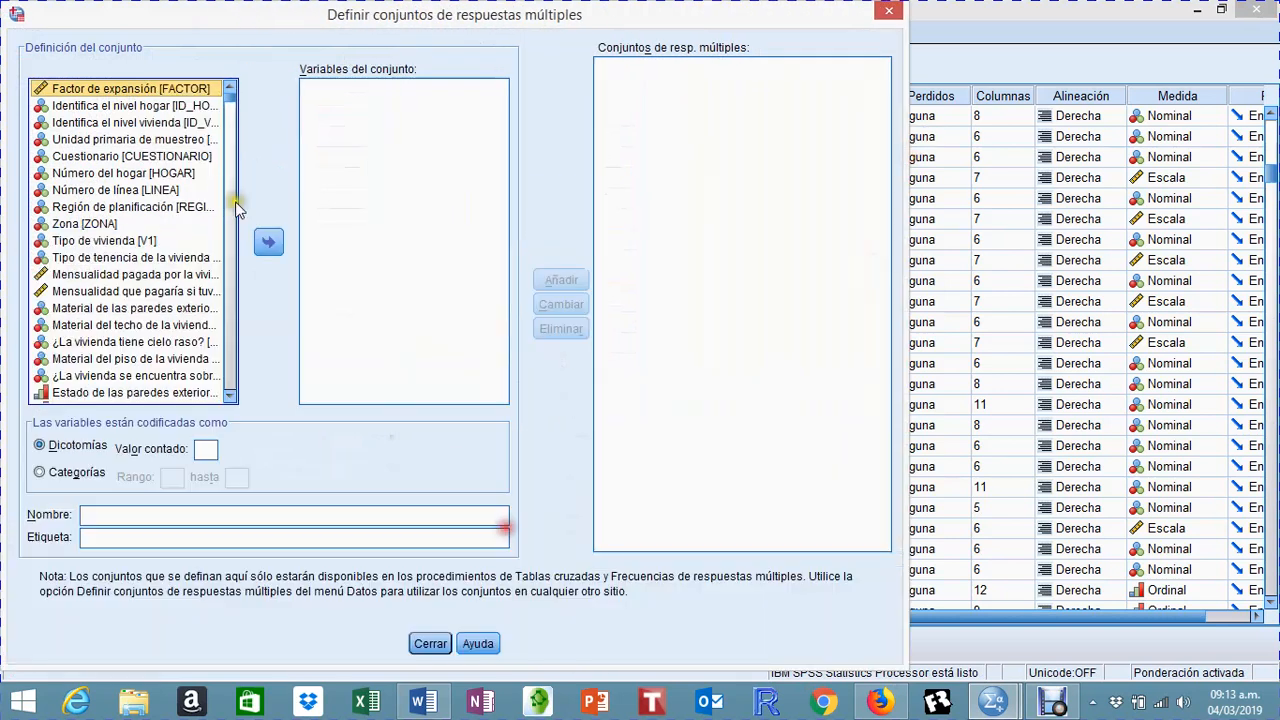
Step: Add Tenencia de teléfono celular (V18A) and Tenencia de teléfono residencial (V18B) to the set's variables
{"action": "scroll", "coordinate": [192, 288], "scroll_direction": "down", "scroll_amount": 5}
{"action": "scroll", "coordinate": [192, 288], "scroll_direction": "down", "scroll_amount": 12}
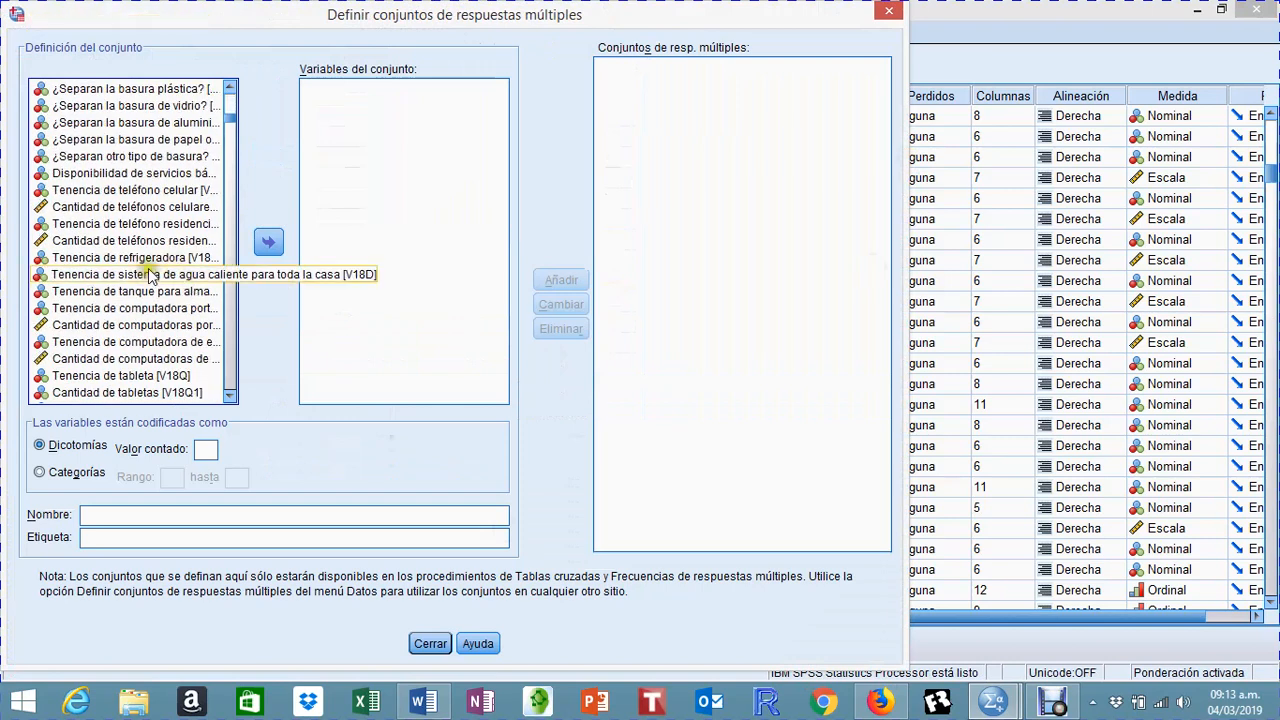
{"action": "scroll", "coordinate": [160, 285], "scroll_direction": "up", "scroll_amount": 2}
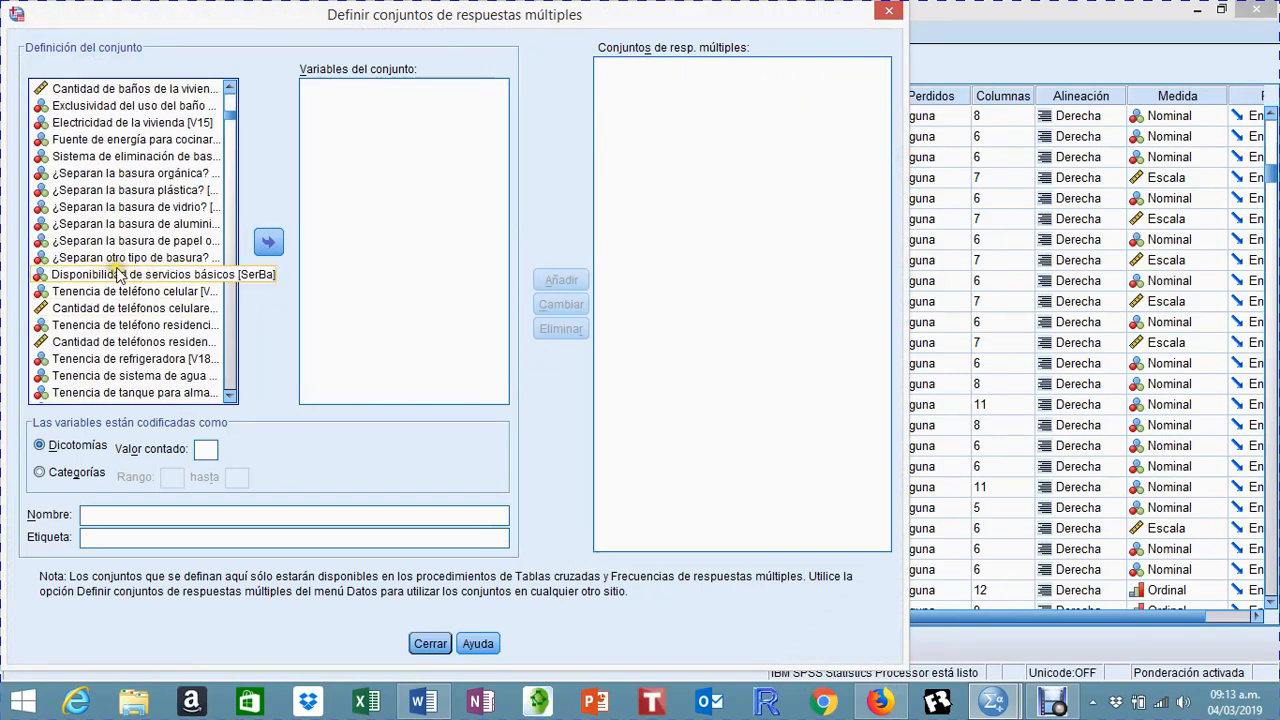
{"action": "left_click", "coordinate": [122, 291]}
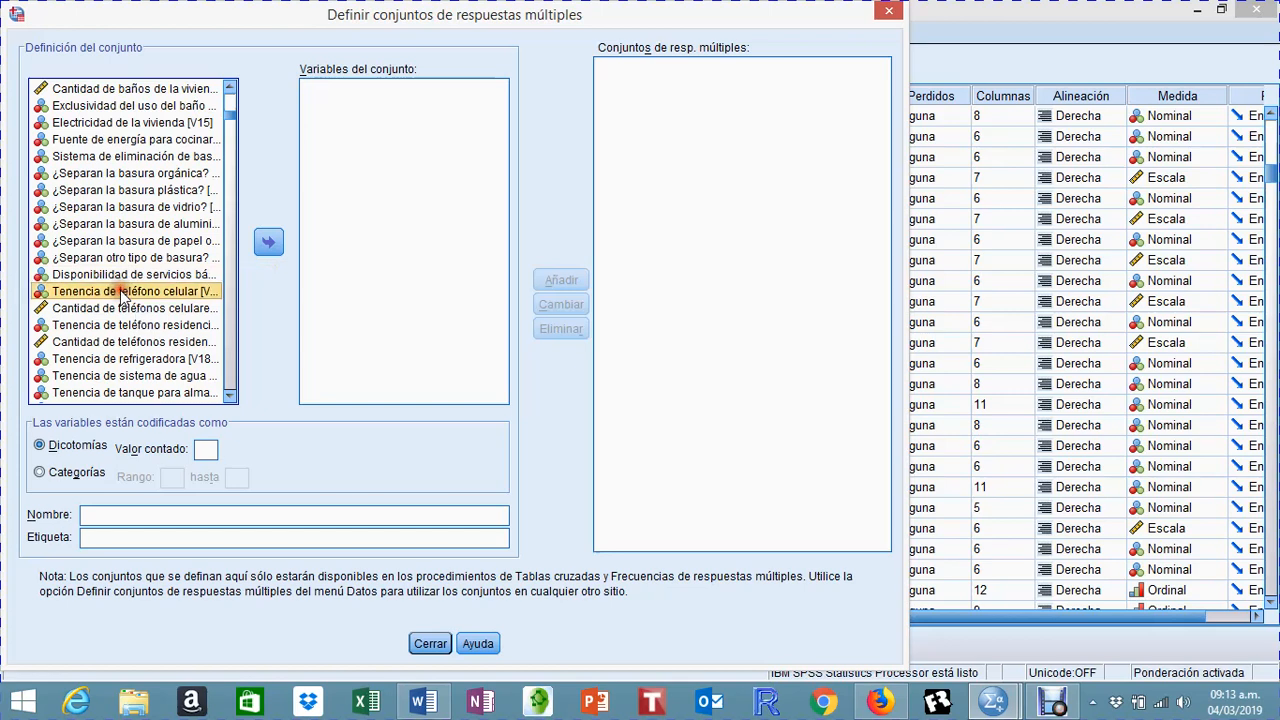
{"action": "left_click", "coordinate": [271, 243]}
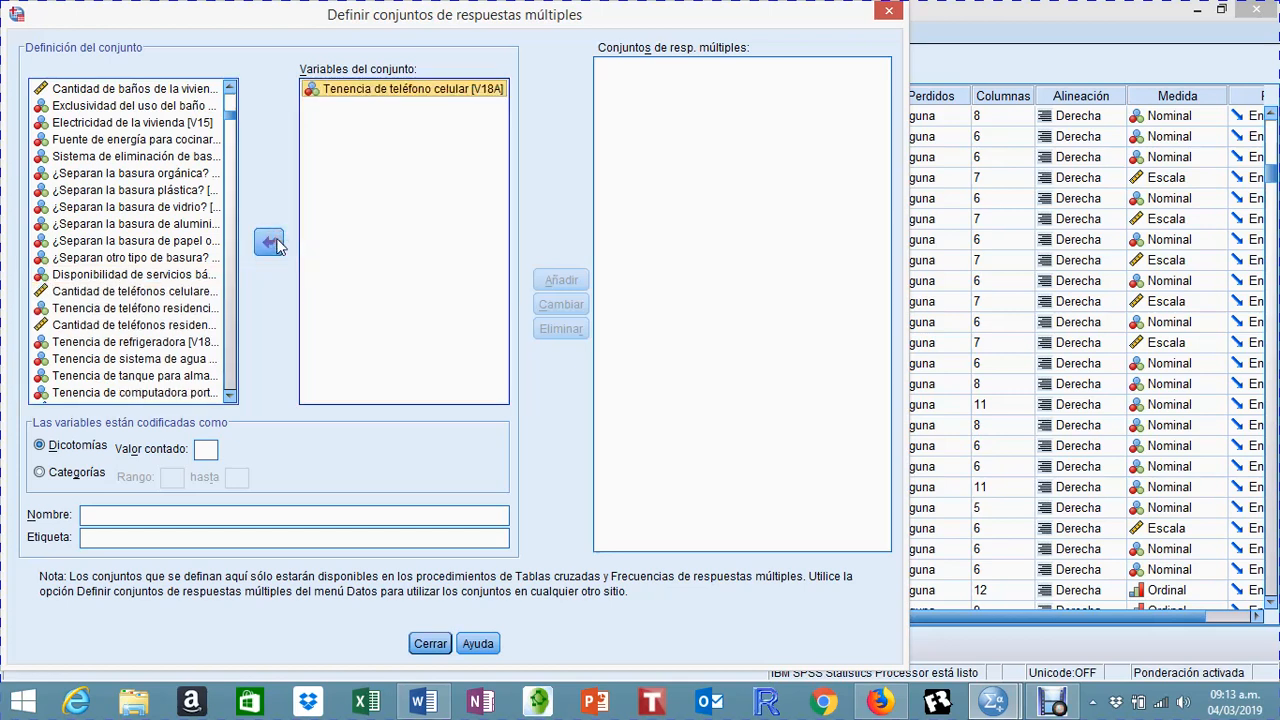
{"action": "left_click", "coordinate": [186, 308]}
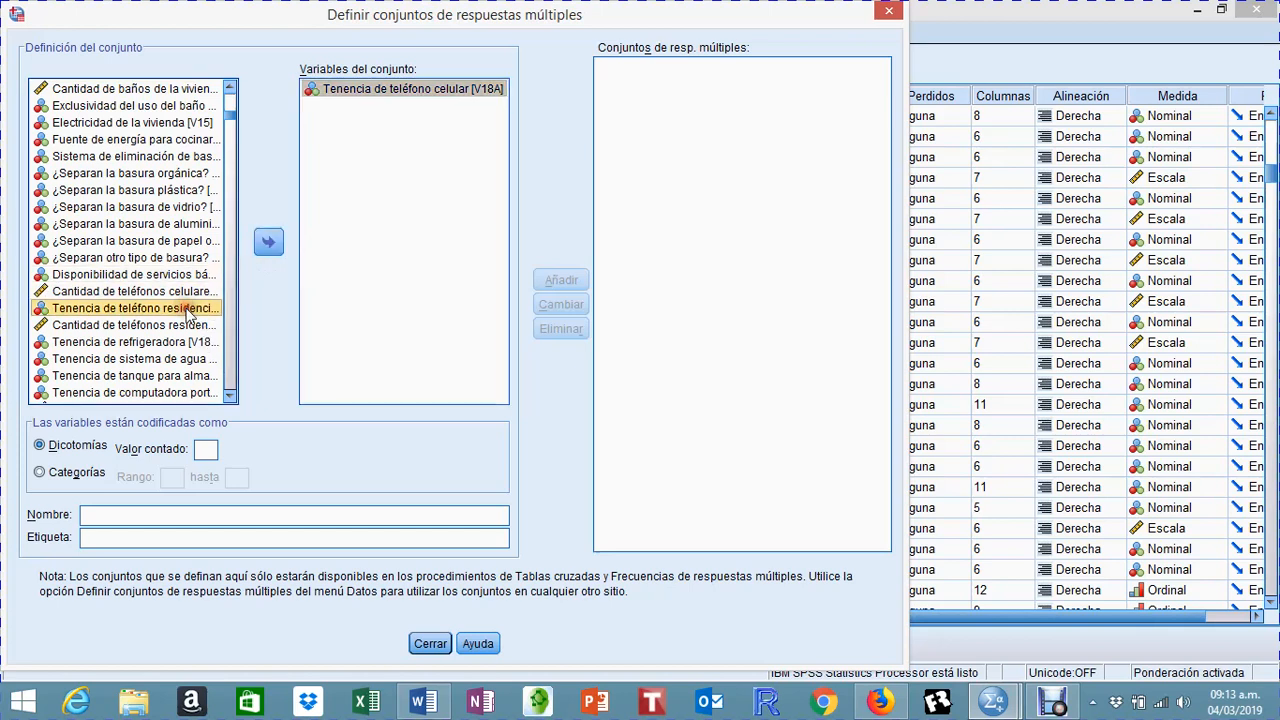
{"action": "left_click", "coordinate": [271, 243]}
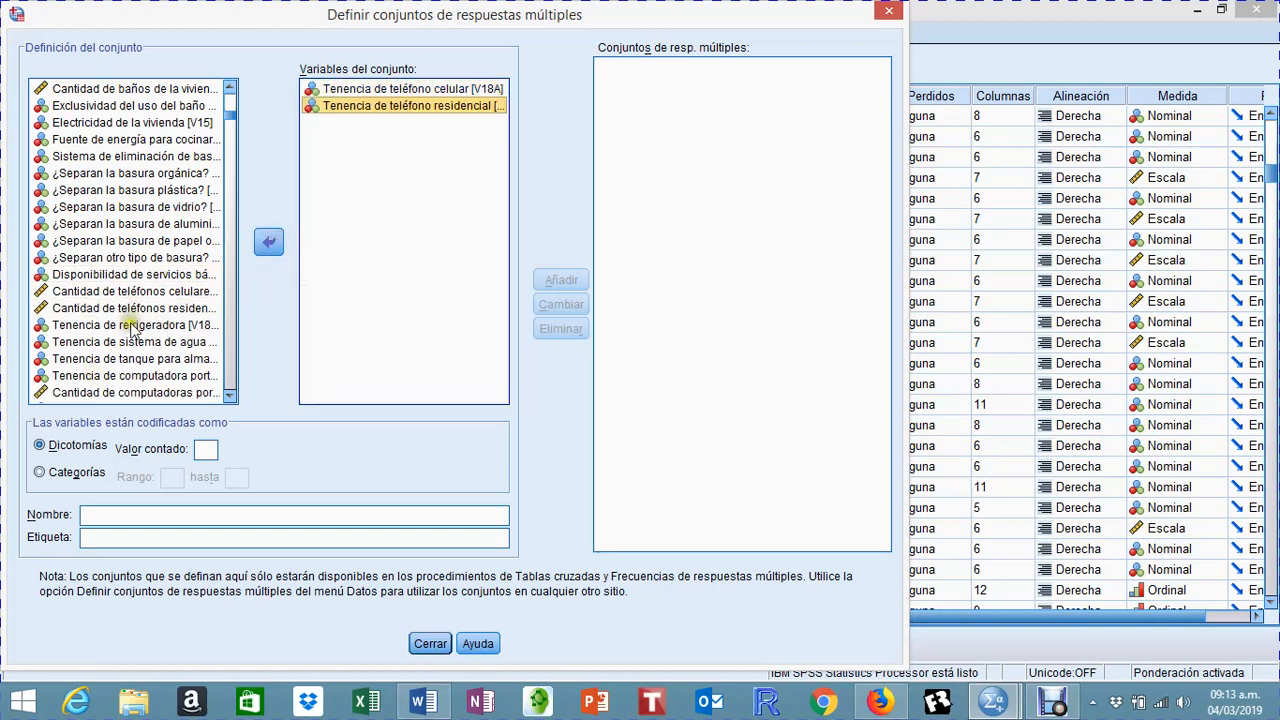
Step: Add the refrigerator (V18C), hot water system (V18D) and water storage tank (V18E) ownership variables to the set
{"action": "left_click", "coordinate": [130, 327]}
{"action": "left_click", "coordinate": [268, 242]}
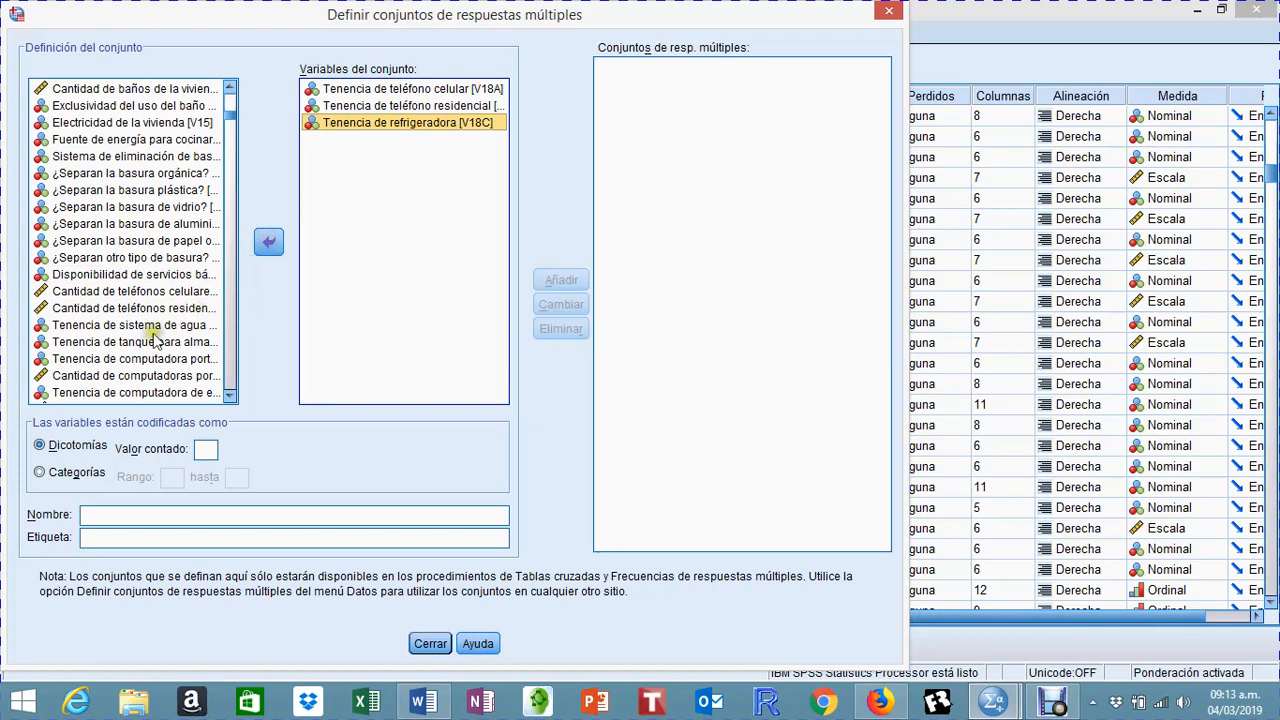
{"action": "left_click", "coordinate": [129, 330]}
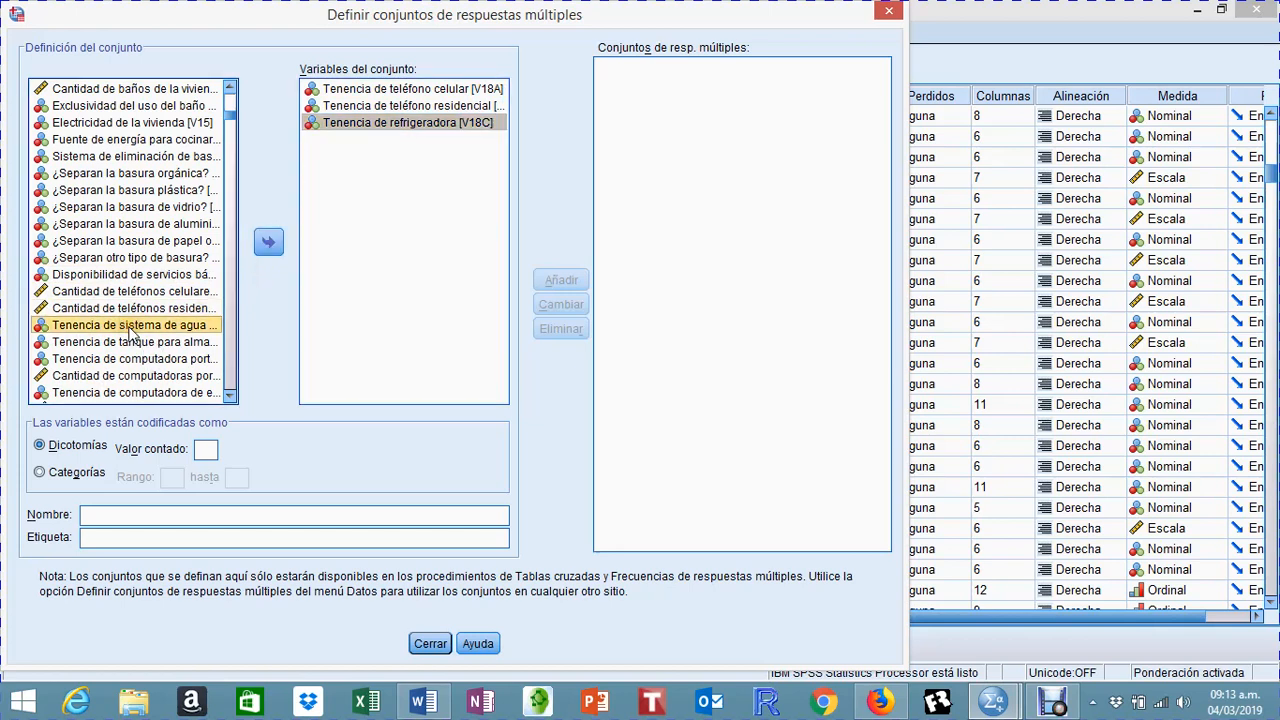
{"action": "left_click", "coordinate": [268, 242]}
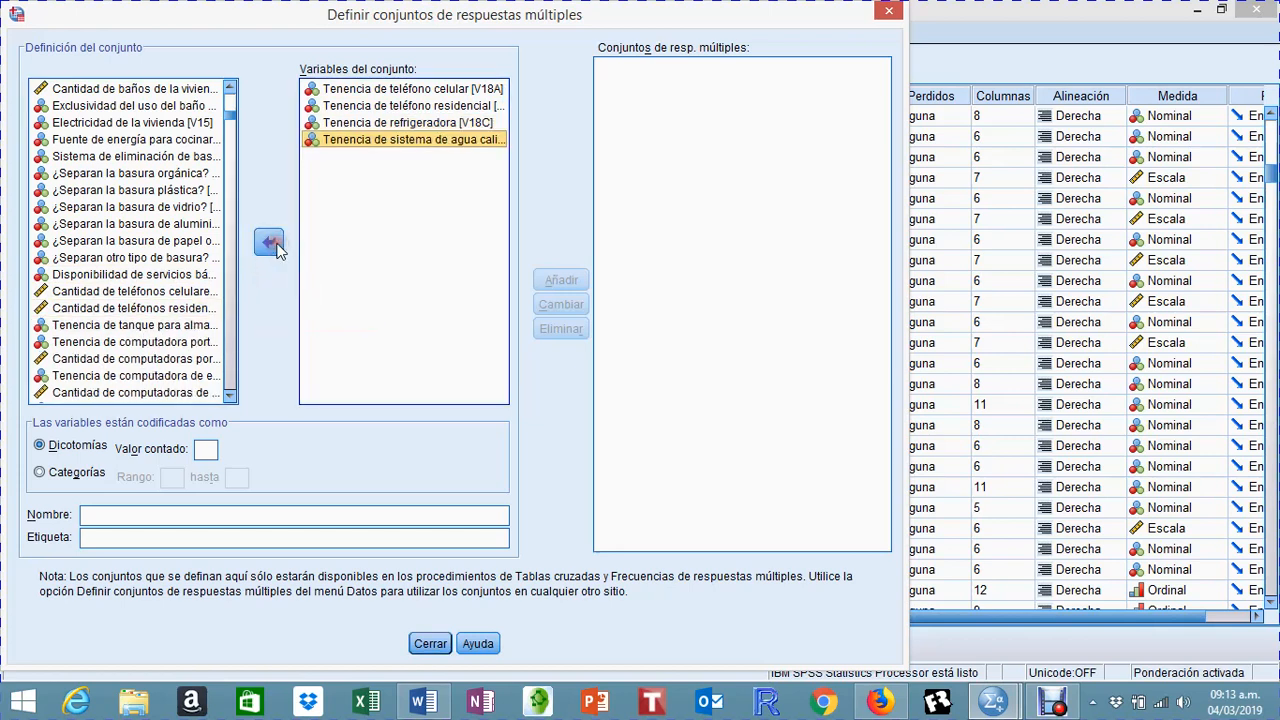
{"action": "left_click", "coordinate": [140, 326]}
{"action": "left_click", "coordinate": [268, 242]}
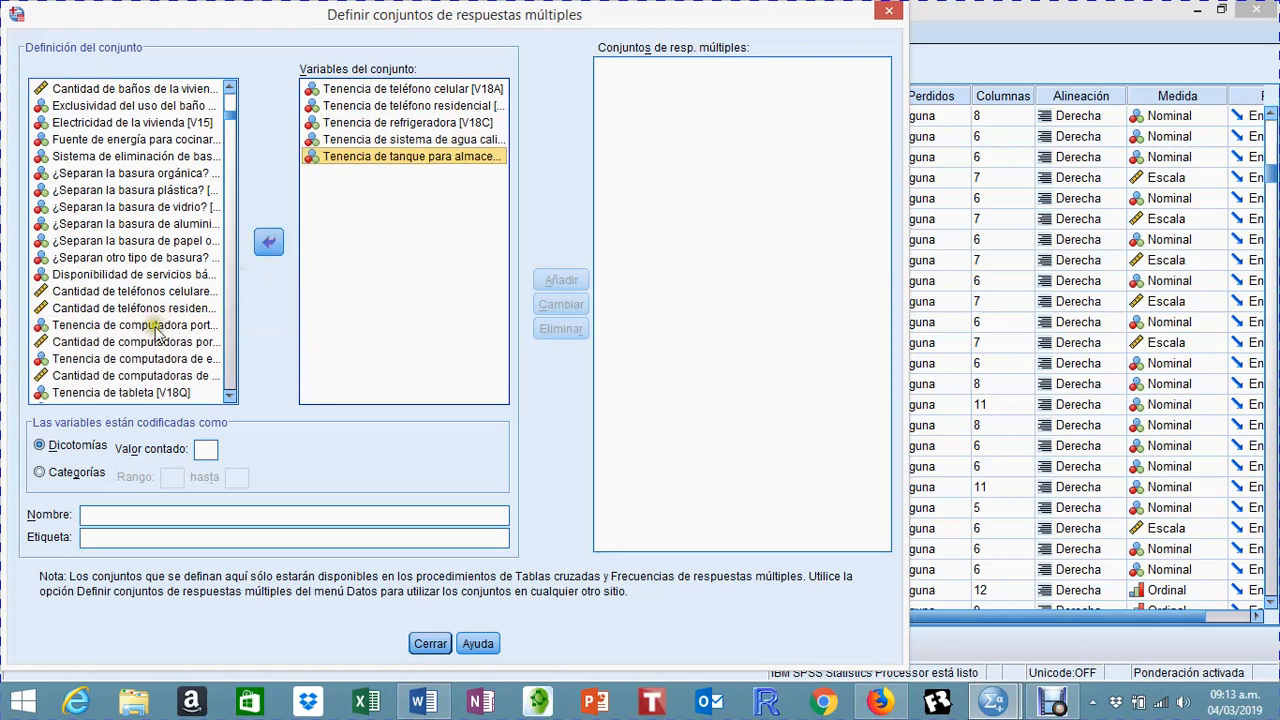
Step: Add the laptop (V18F), desktop computer (V18G) and tablet (V18Q) ownership variables to the set
{"action": "left_click", "coordinate": [155, 328]}
{"action": "left_click", "coordinate": [268, 242]}
{"action": "left_click", "coordinate": [183, 342]}
{"action": "left_click", "coordinate": [270, 243]}
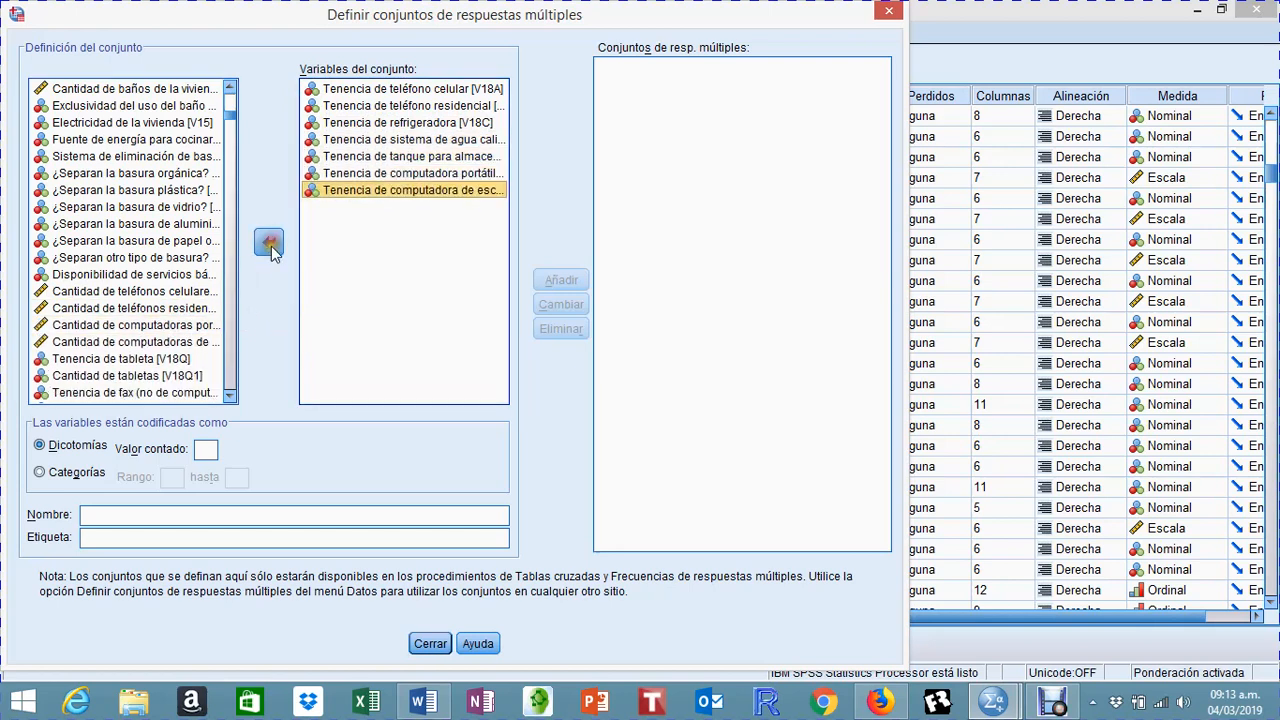
{"action": "left_click", "coordinate": [230, 396]}
{"action": "left_click", "coordinate": [230, 396]}
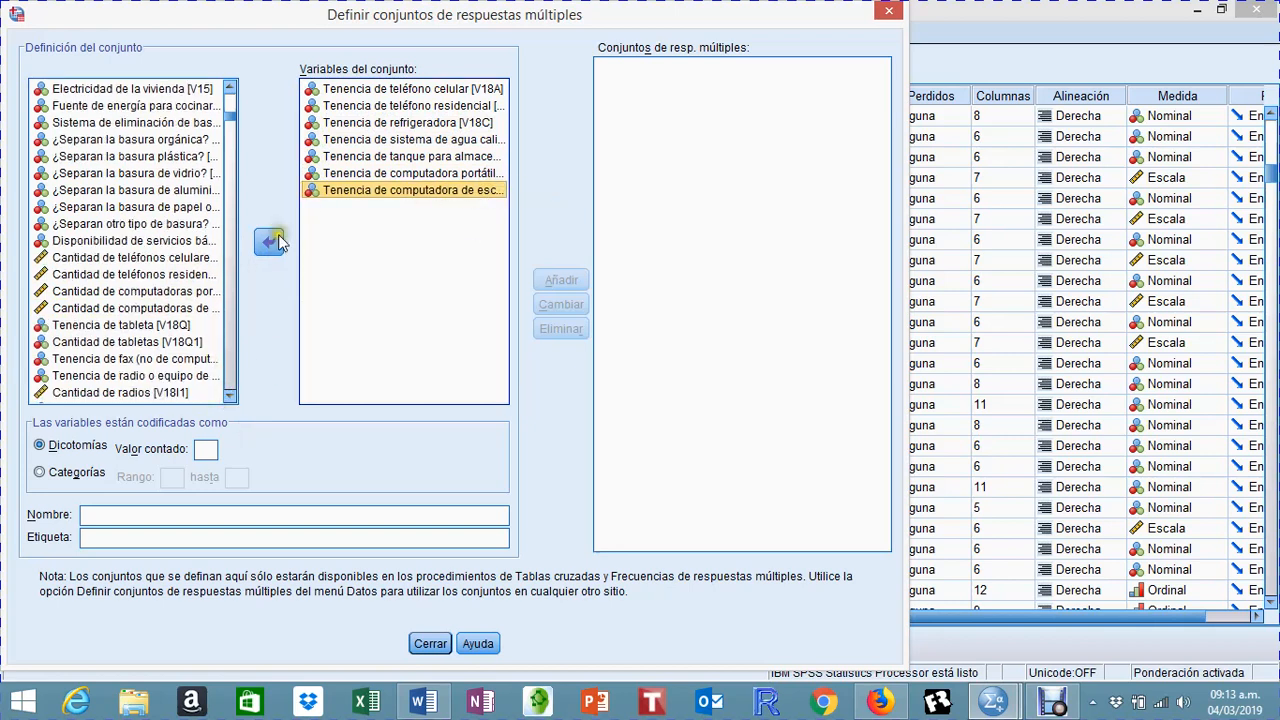
{"action": "left_click", "coordinate": [130, 325]}
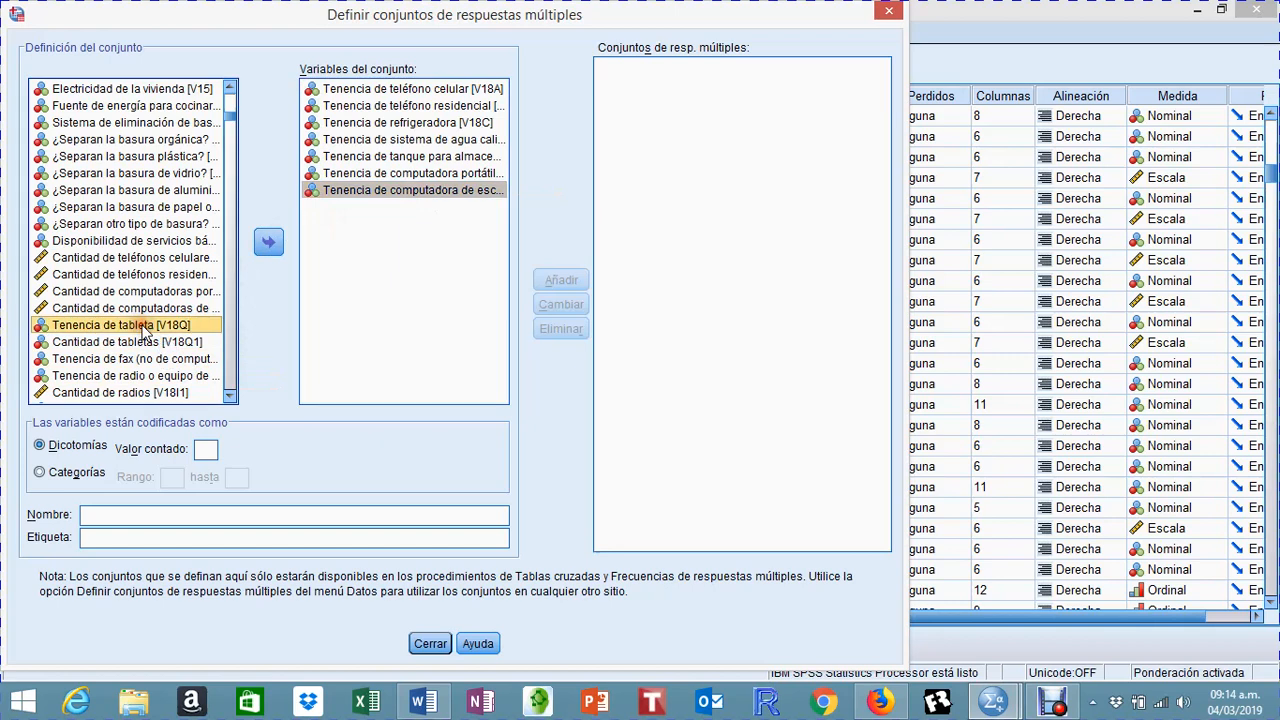
{"action": "left_click", "coordinate": [274, 245]}
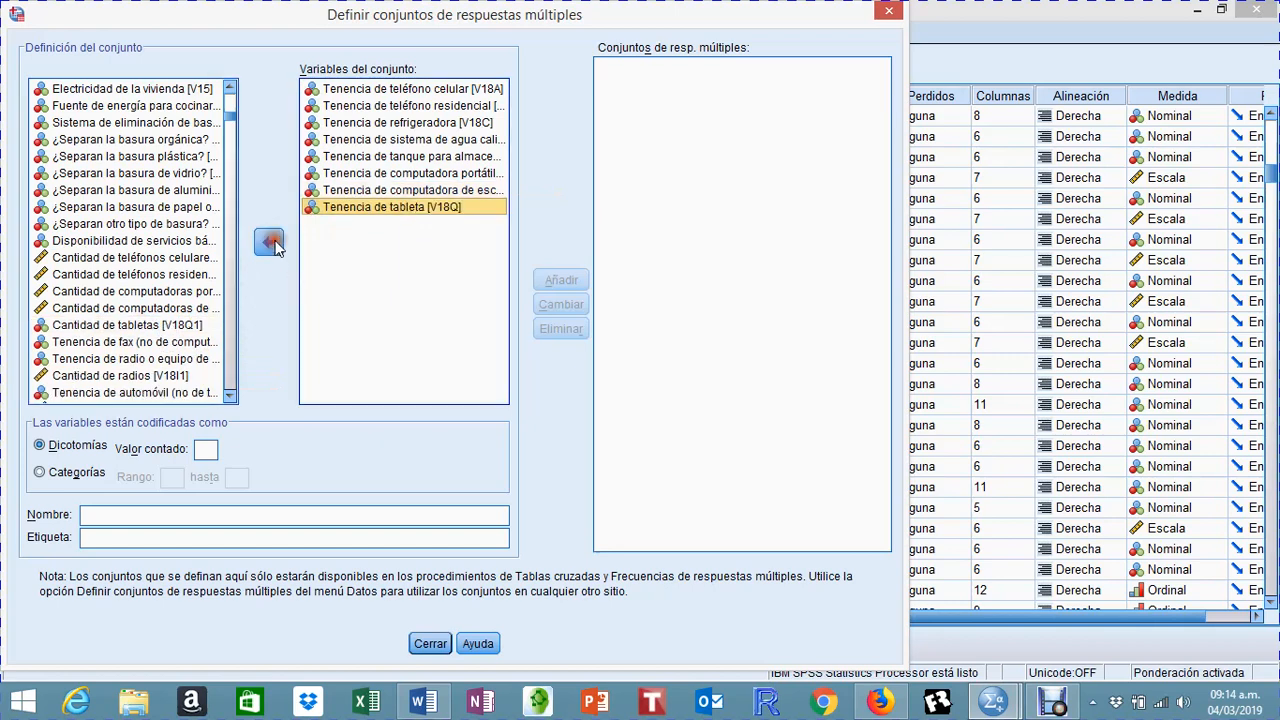
Step: Add the fax (V18H), radio or sound equipment (V18I), car (V18J) and motorcycle (V18K) ownership variables to the set
{"action": "left_click", "coordinate": [145, 345]}
{"action": "left_click", "coordinate": [269, 243]}
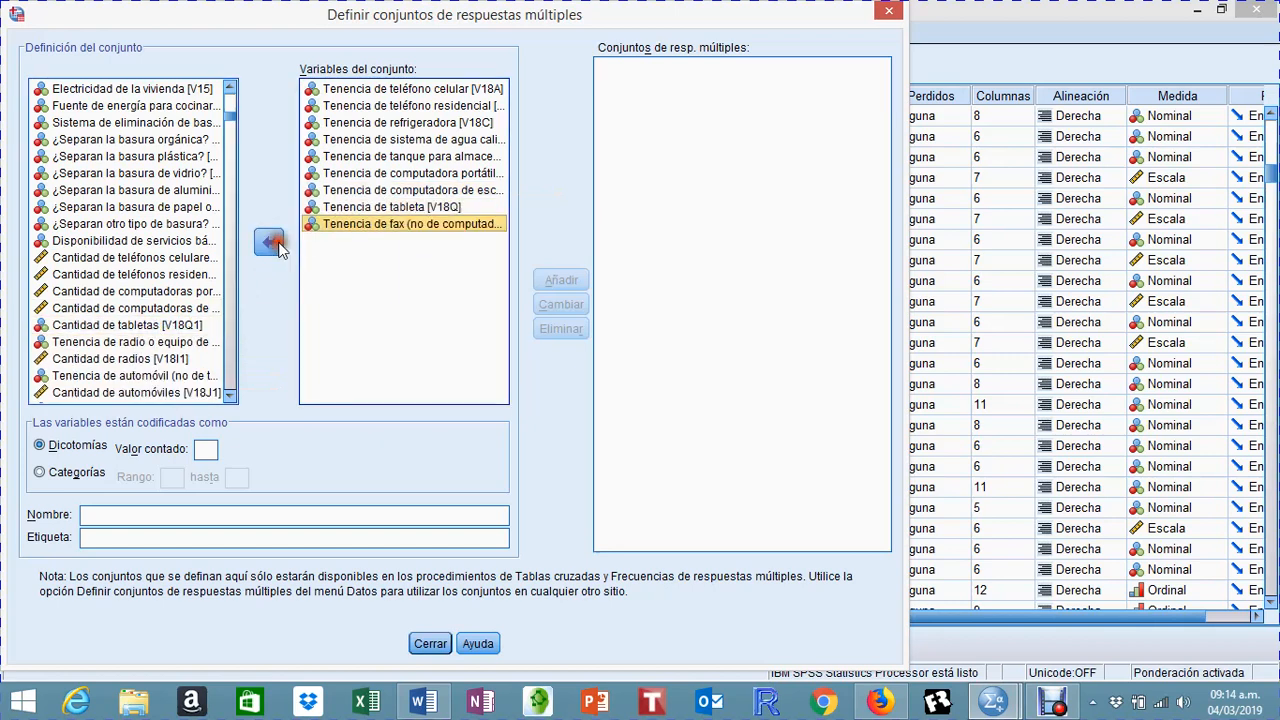
{"action": "left_click", "coordinate": [163, 345]}
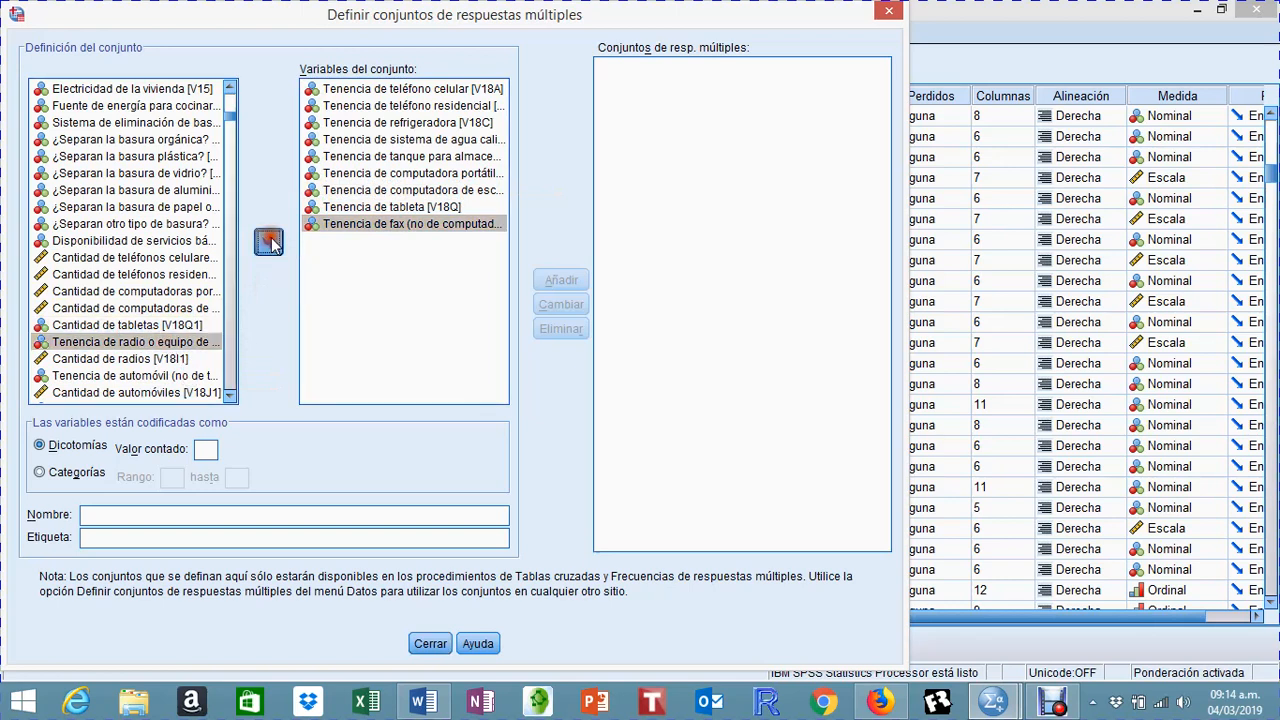
{"action": "left_click", "coordinate": [269, 243]}
{"action": "left_click", "coordinate": [165, 359]}
{"action": "left_click", "coordinate": [268, 242]}
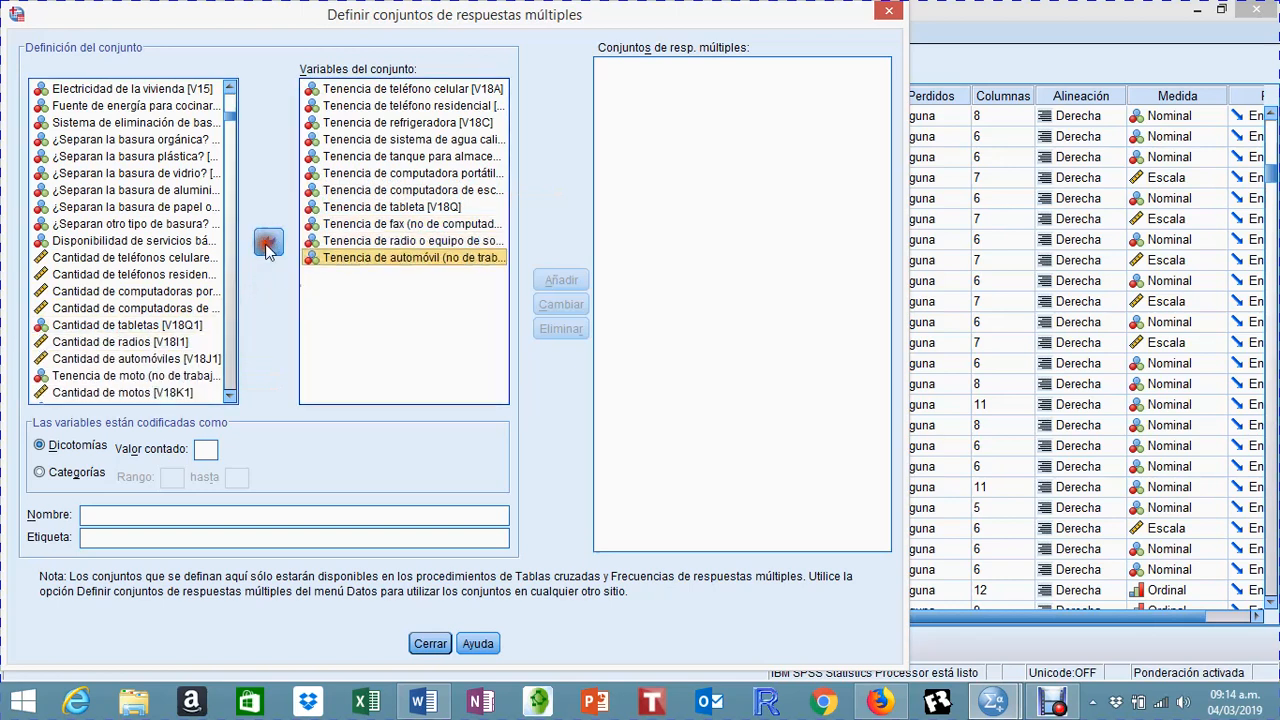
{"action": "left_click", "coordinate": [188, 376]}
{"action": "left_click", "coordinate": [268, 242]}
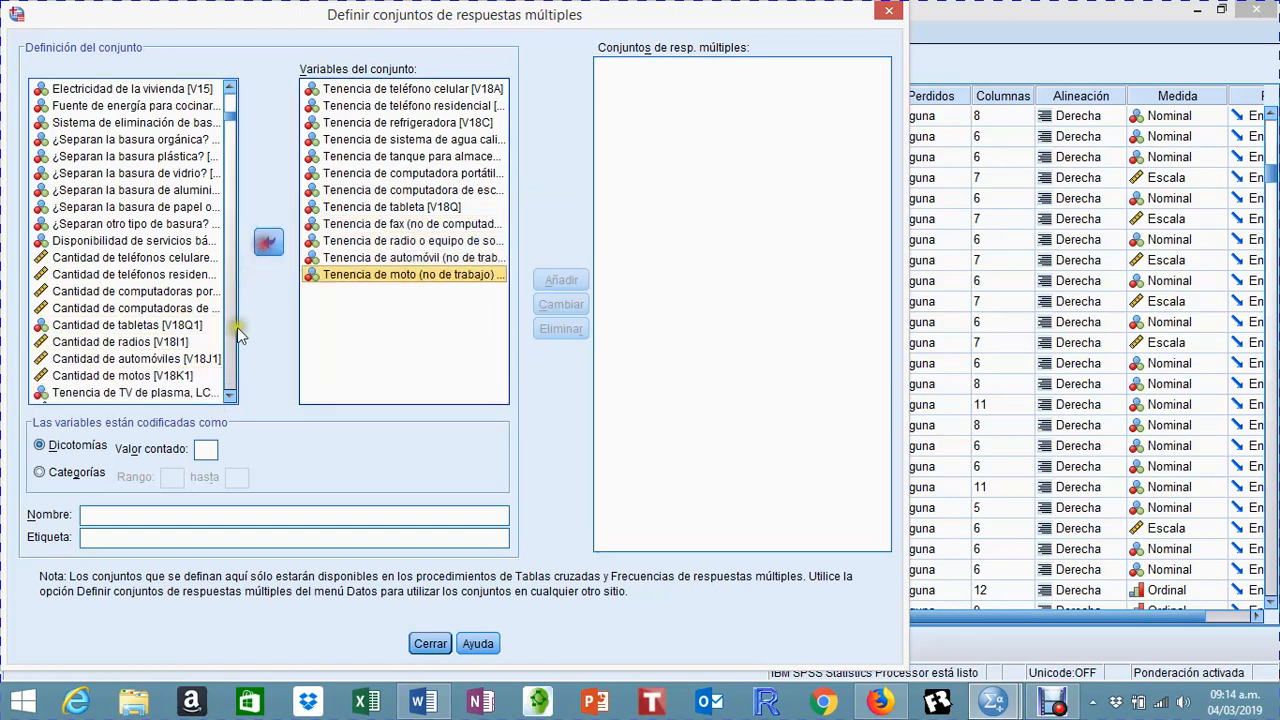
Step: Add the plasma, LCD or LED TV (V18L) and conventional TV (V18M) ownership variables to the set
{"action": "left_click", "coordinate": [229, 396]}
{"action": "left_click", "coordinate": [229, 396]}
{"action": "left_click", "coordinate": [229, 396]}
{"action": "left_click", "coordinate": [229, 396]}
{"action": "left_click", "coordinate": [229, 396]}
{"action": "left_click", "coordinate": [229, 396]}
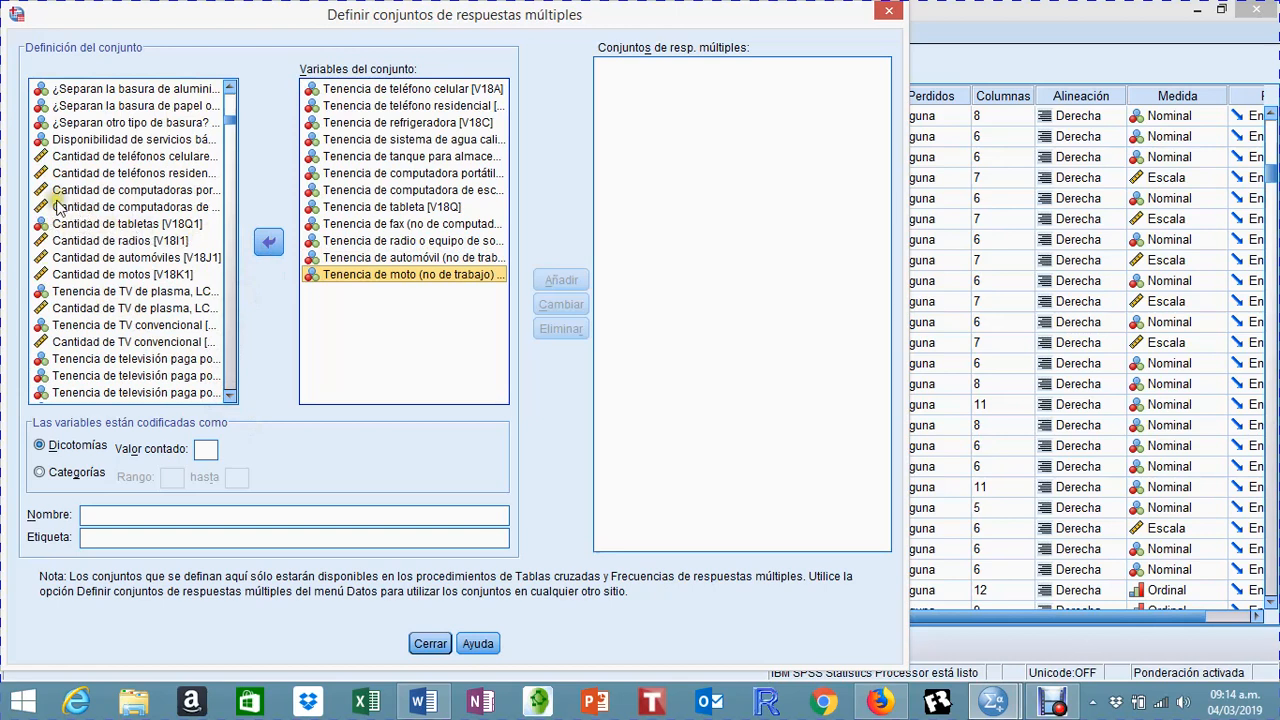
{"action": "left_click", "coordinate": [105, 291]}
{"action": "left_click", "coordinate": [268, 241]}
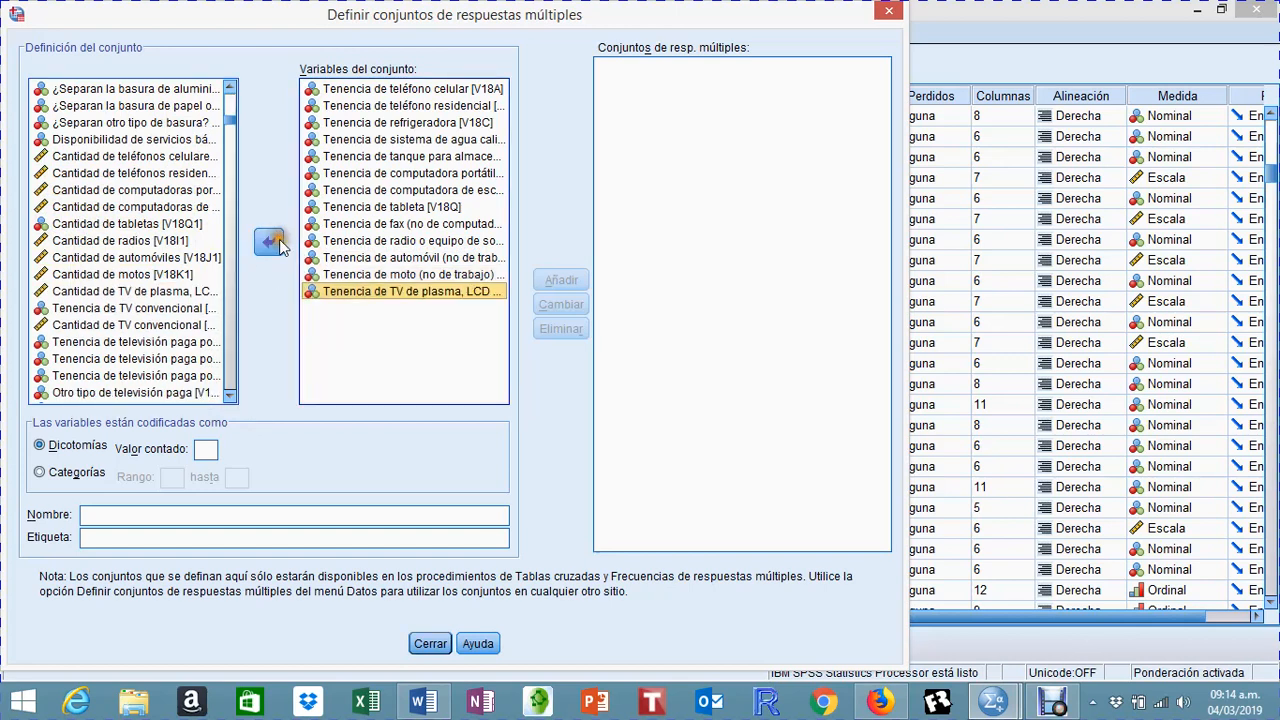
{"action": "left_click", "coordinate": [141, 309]}
{"action": "left_click", "coordinate": [268, 243]}
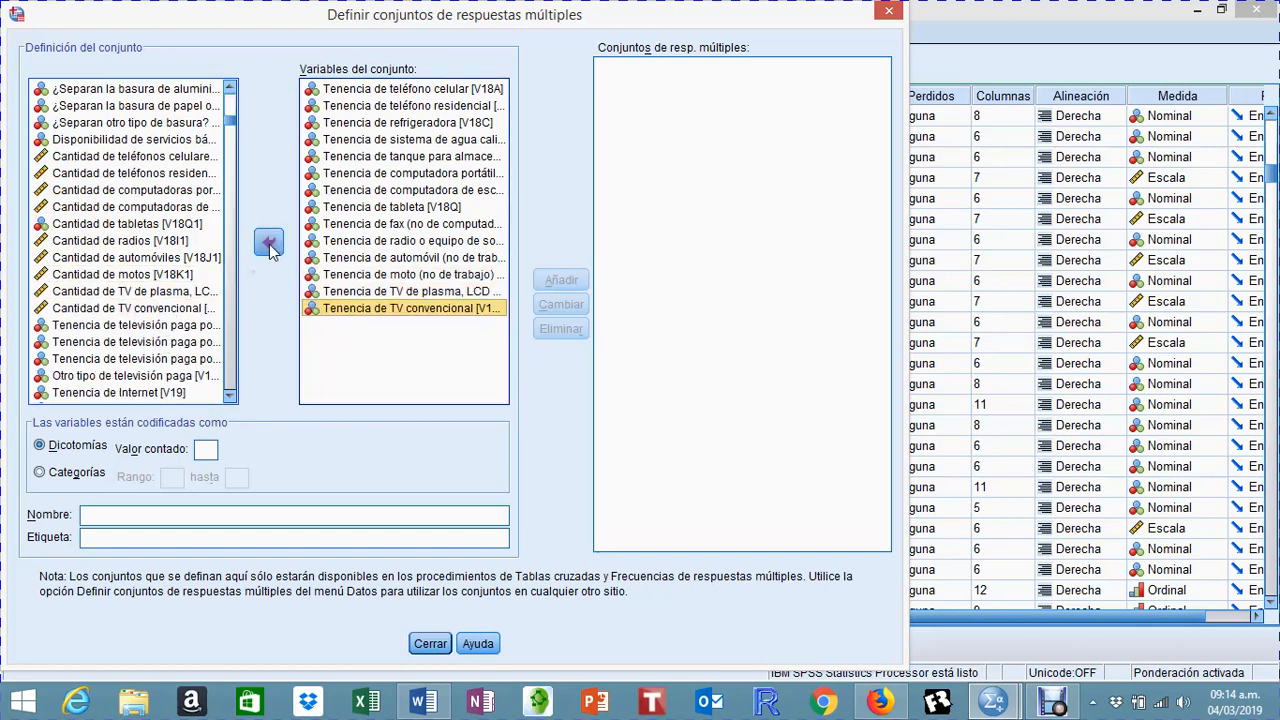
Step: Add the pay television ownership variables for cable (V18O), satellite (V18P) and IPTV (V18S) to the set
{"action": "left_click", "coordinate": [184, 326]}
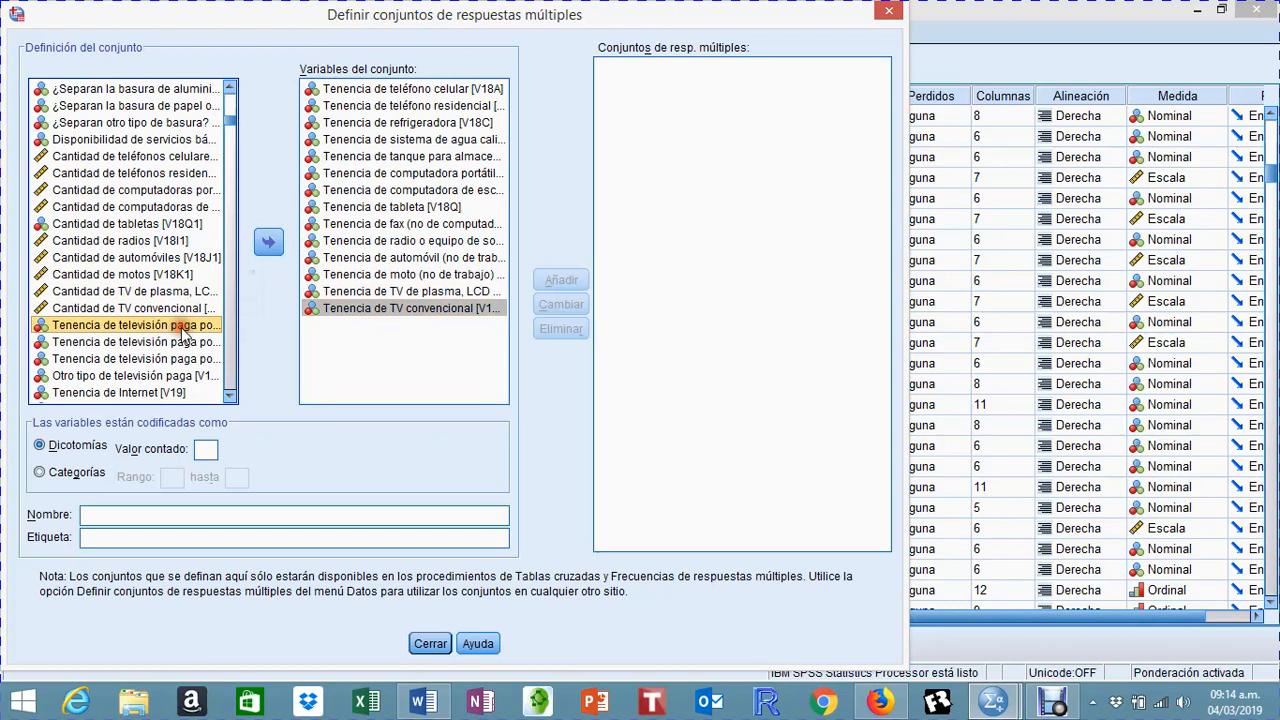
{"action": "left_click", "coordinate": [268, 242]}
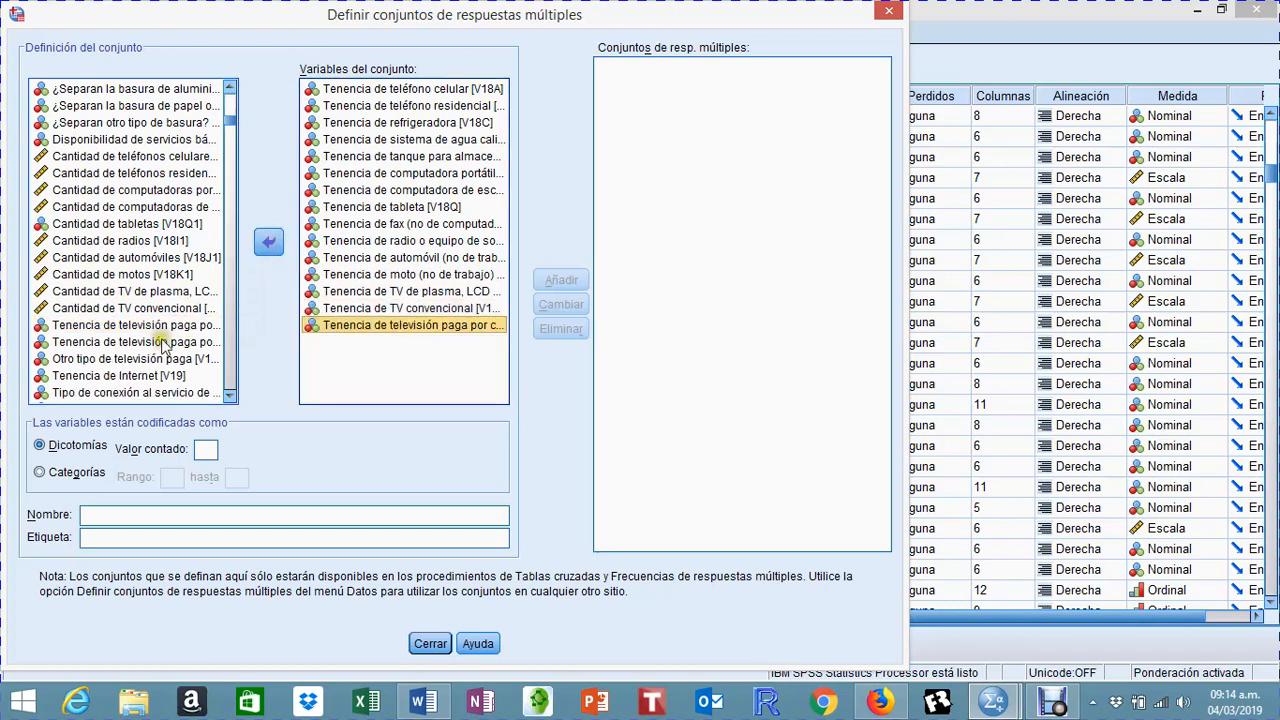
{"action": "left_click", "coordinate": [140, 327]}
{"action": "left_click", "coordinate": [268, 242]}
{"action": "left_click", "coordinate": [138, 326]}
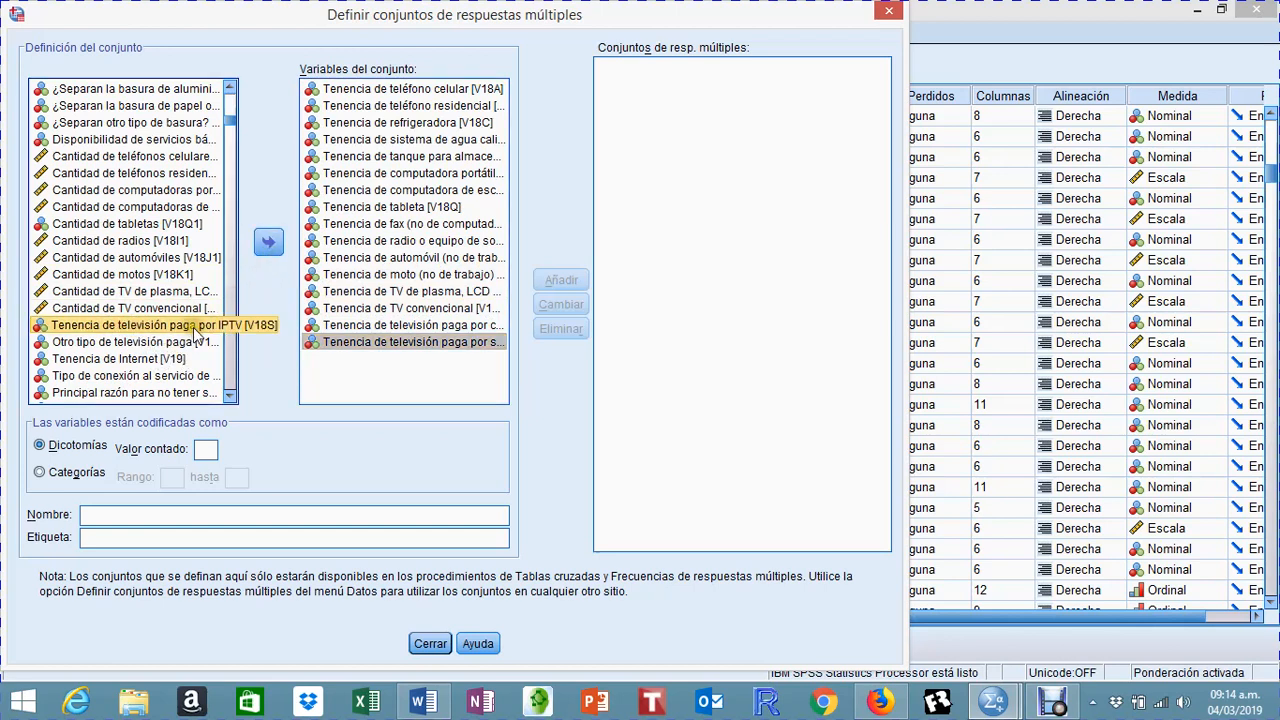
{"action": "left_click", "coordinate": [271, 248]}
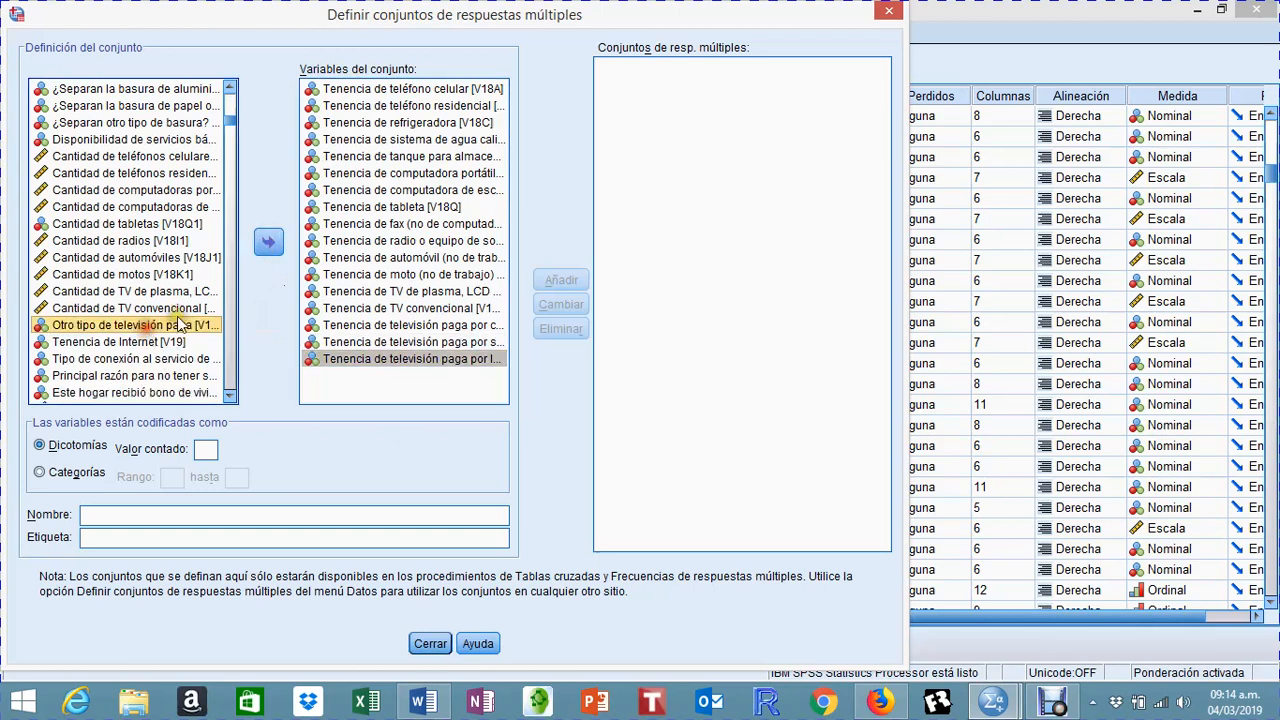
Step: Add Otro tipo de televisión paga (V18R) and Tenencia de Internet (V19) to the set, and take V18R back out
{"action": "left_click", "coordinate": [270, 244]}
{"action": "left_click", "coordinate": [155, 327]}
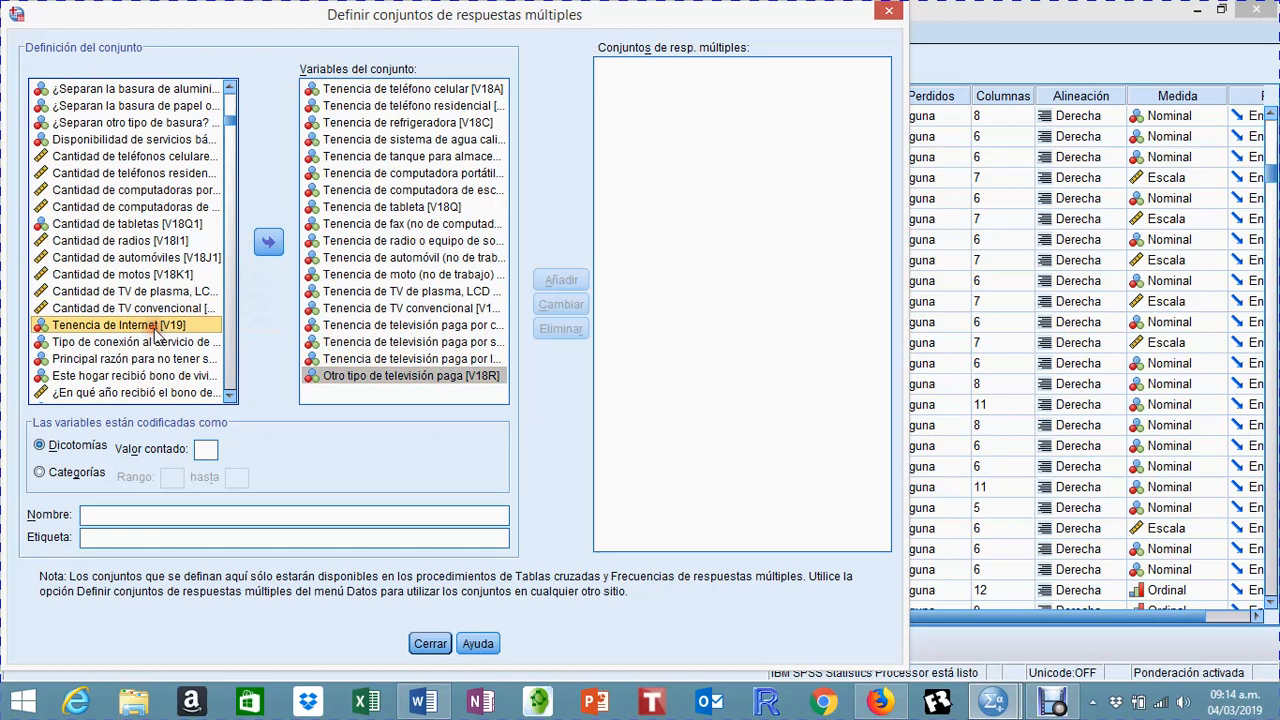
{"action": "left_click", "coordinate": [277, 252]}
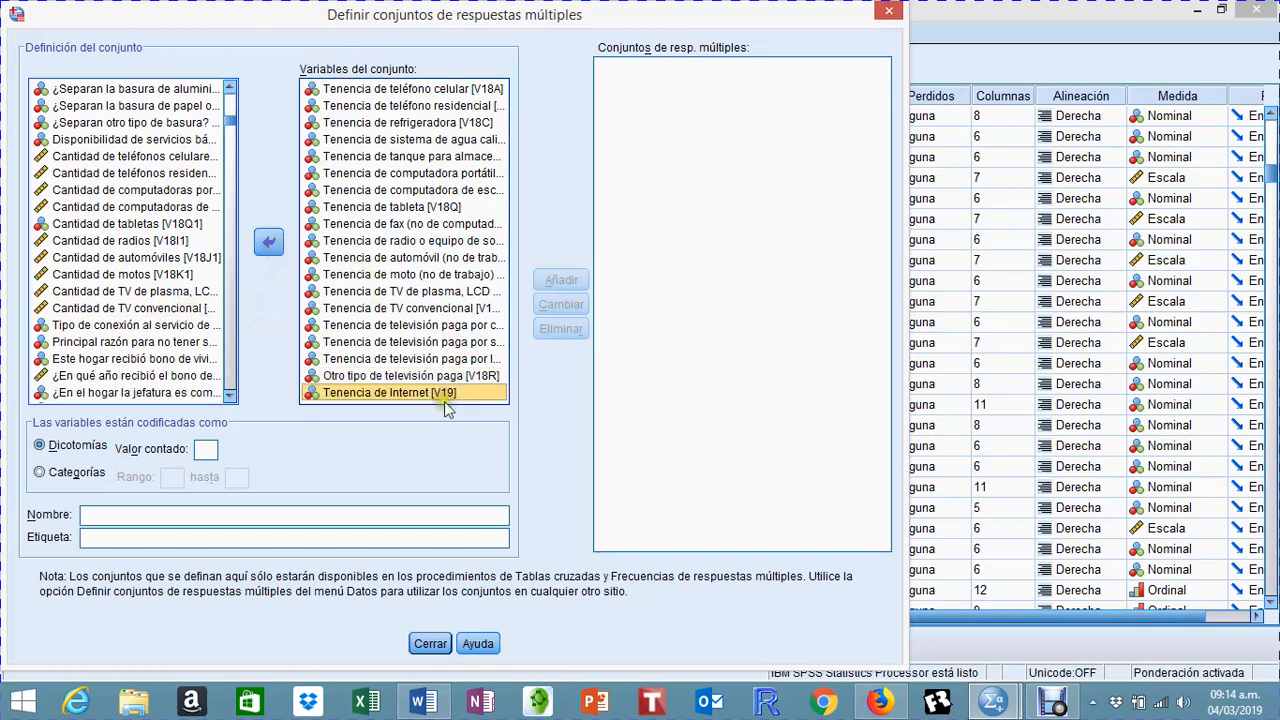
{"action": "left_click", "coordinate": [358, 376]}
{"action": "left_click", "coordinate": [278, 252]}
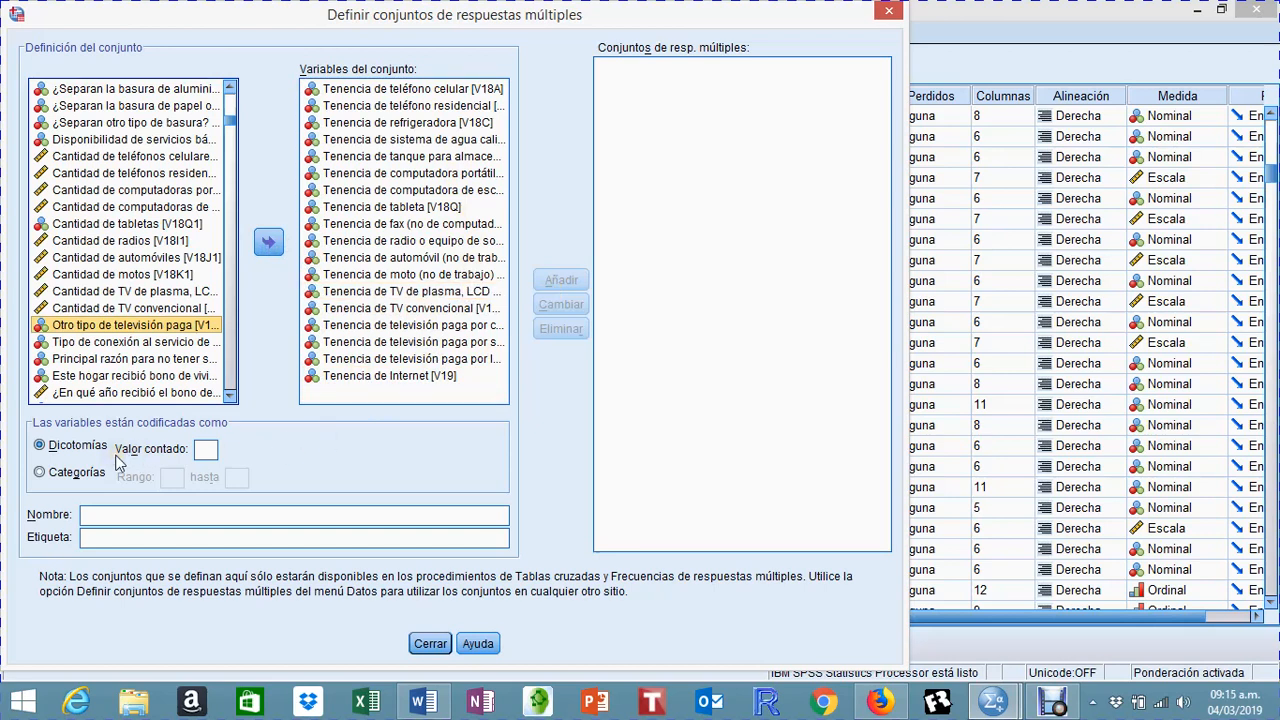
Step: Set the dichotomies' counted value to 1, name the set equipamiento and add it to the multiple response sets
{"action": "left_click", "coordinate": [201, 449]}
{"action": "type", "text": "1"}
{"action": "left_click", "coordinate": [204, 515]}
{"action": "type", "text": "E"}
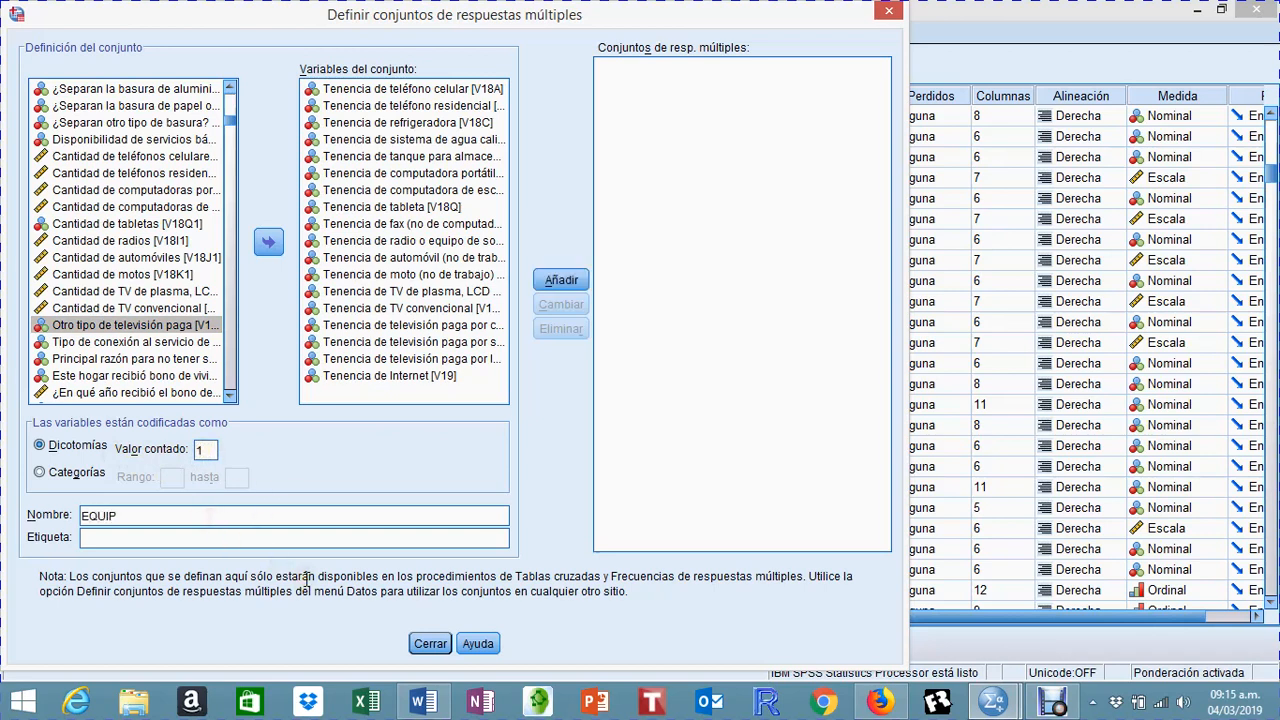
{"action": "key", "text": "BackSpace"}
{"action": "type", "text": "equipamiento"}
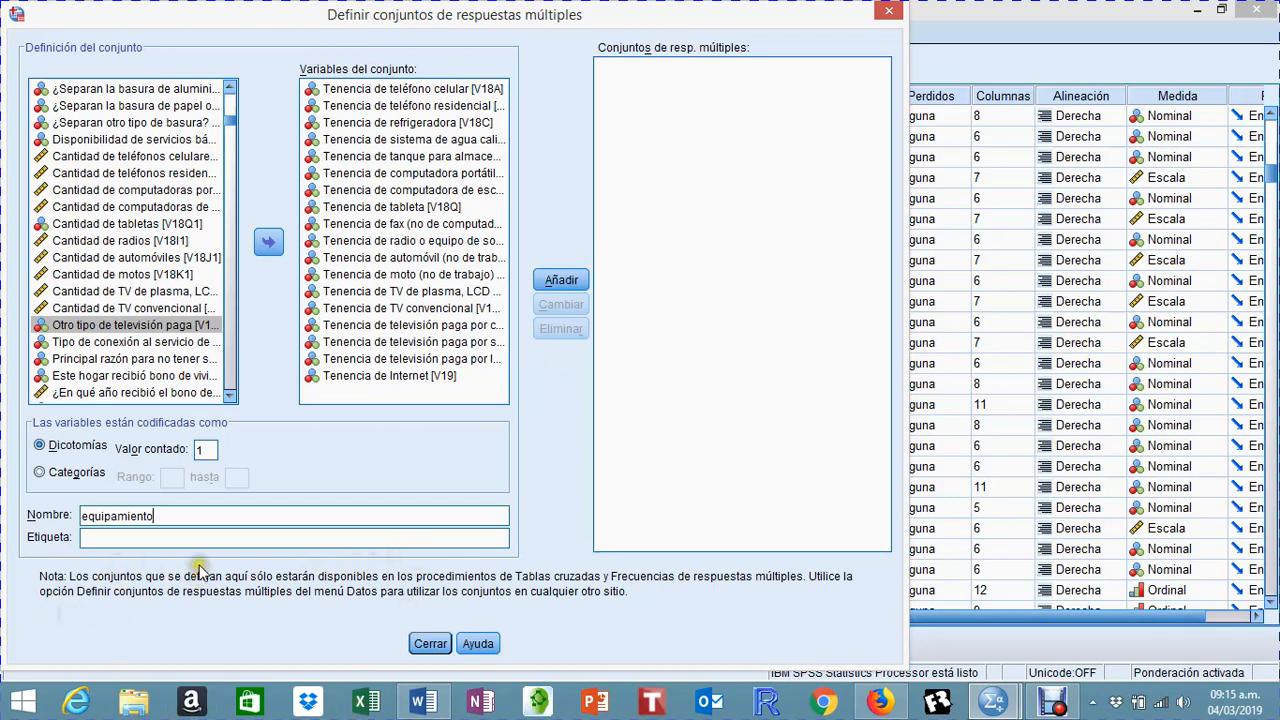
{"action": "left_click", "coordinate": [560, 279]}
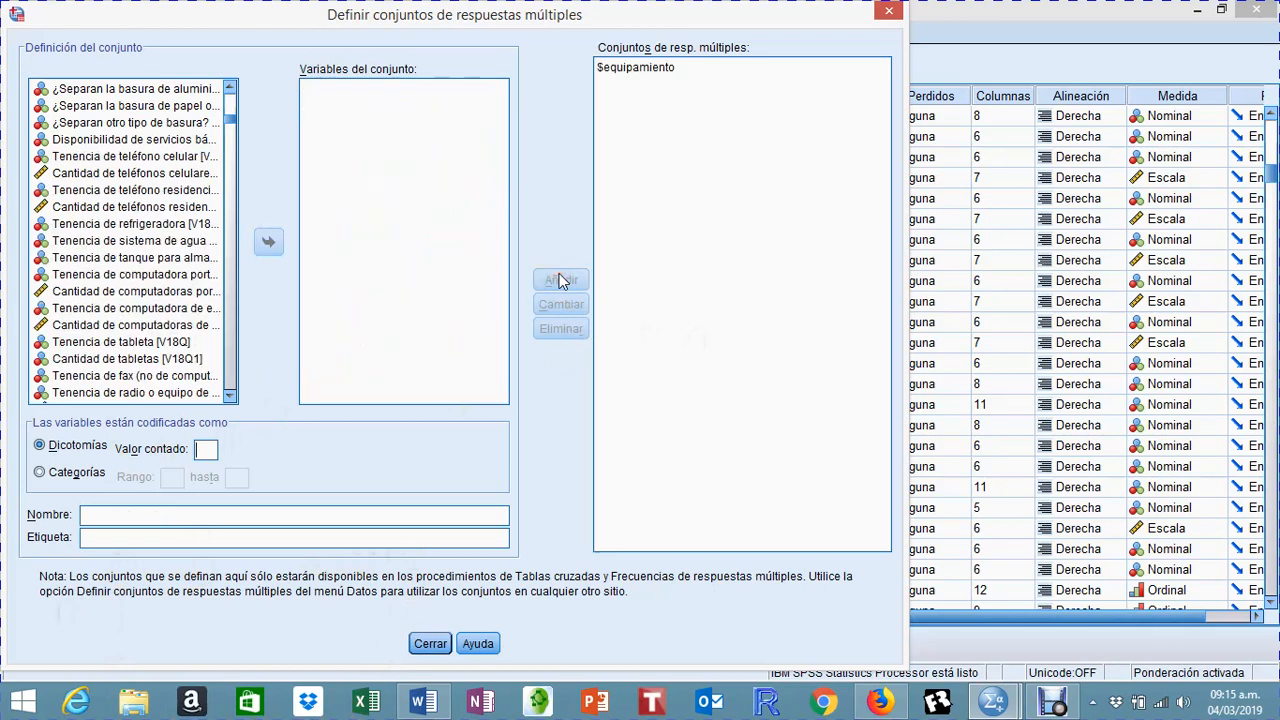
Step: Close the multiple response set definition dialog, leaving the fields for a further set empty
{"action": "left_click", "coordinate": [183, 452]}
{"action": "left_click", "coordinate": [183, 452]}
{"action": "left_click", "coordinate": [190, 477]}
{"action": "left_click", "coordinate": [188, 472]}
{"action": "left_click", "coordinate": [242, 538]}
{"action": "left_click", "coordinate": [432, 644]}
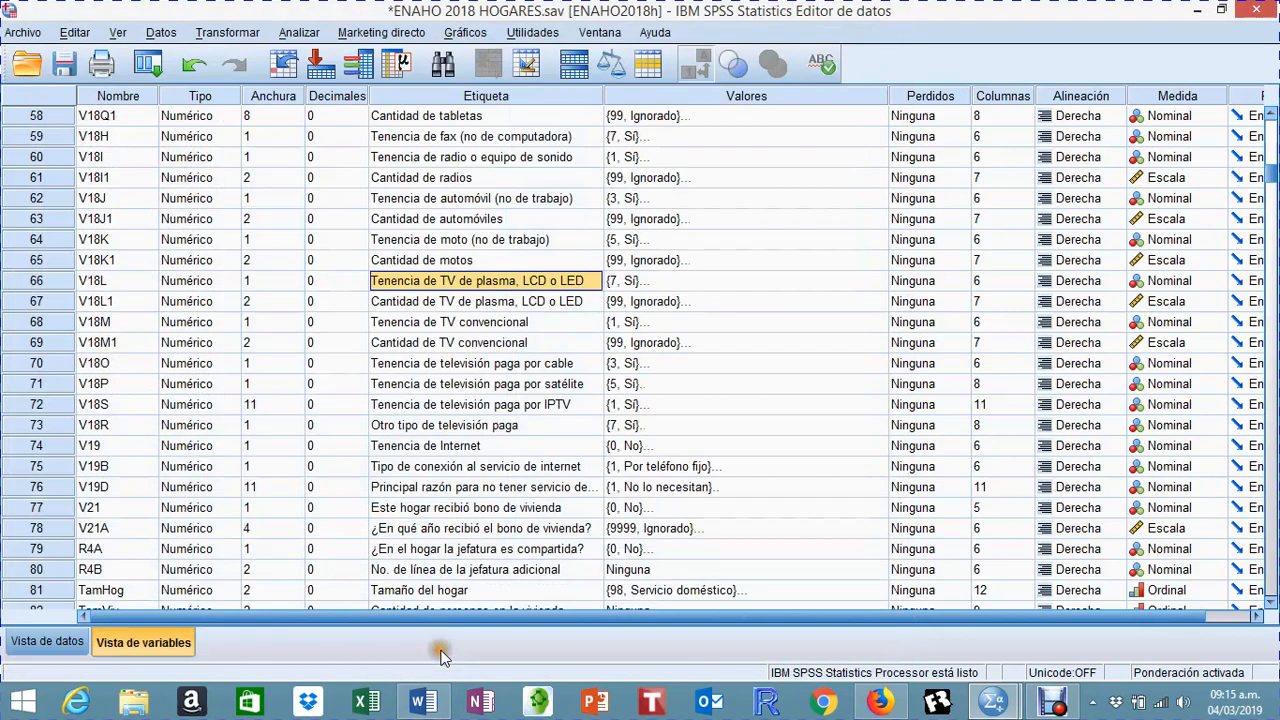
Step: Run multiple response frequencies for the $equipamiento set
{"action": "left_click", "coordinate": [298, 33]}
{"action": "mouse_move", "coordinate": [303, 78]}
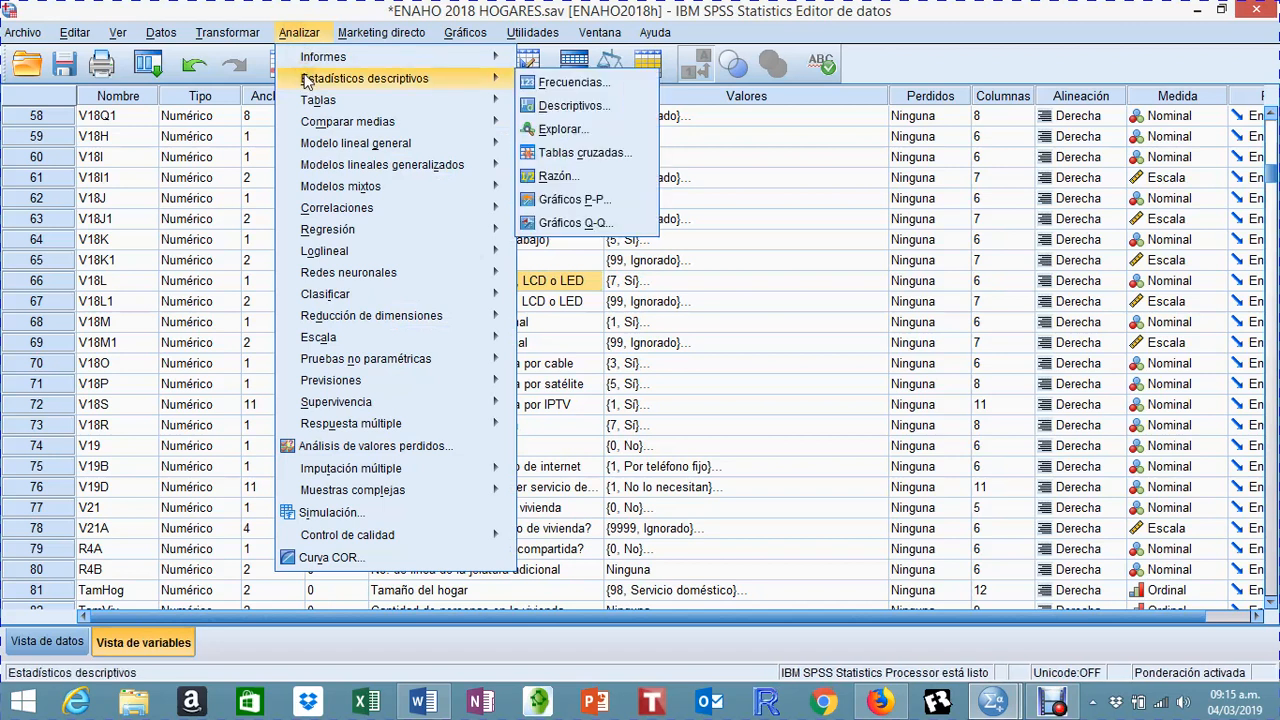
{"action": "left_click", "coordinate": [575, 87]}
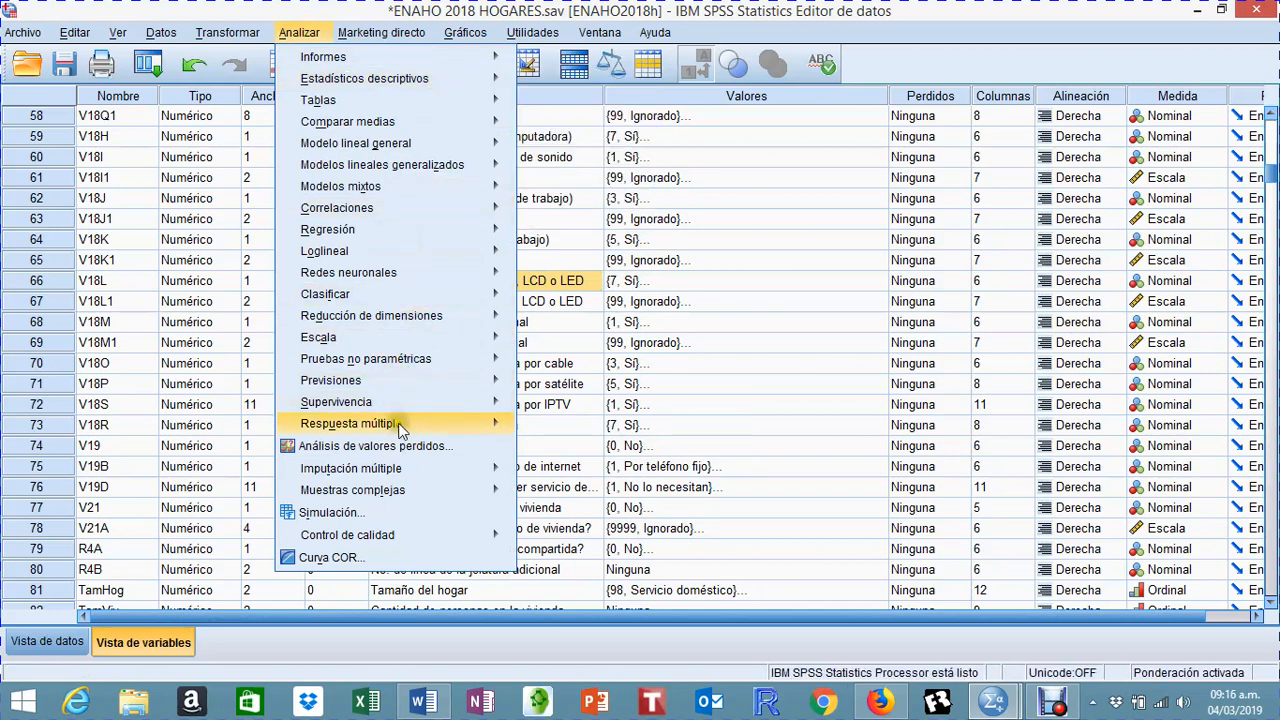
{"action": "mouse_move", "coordinate": [450, 423]}
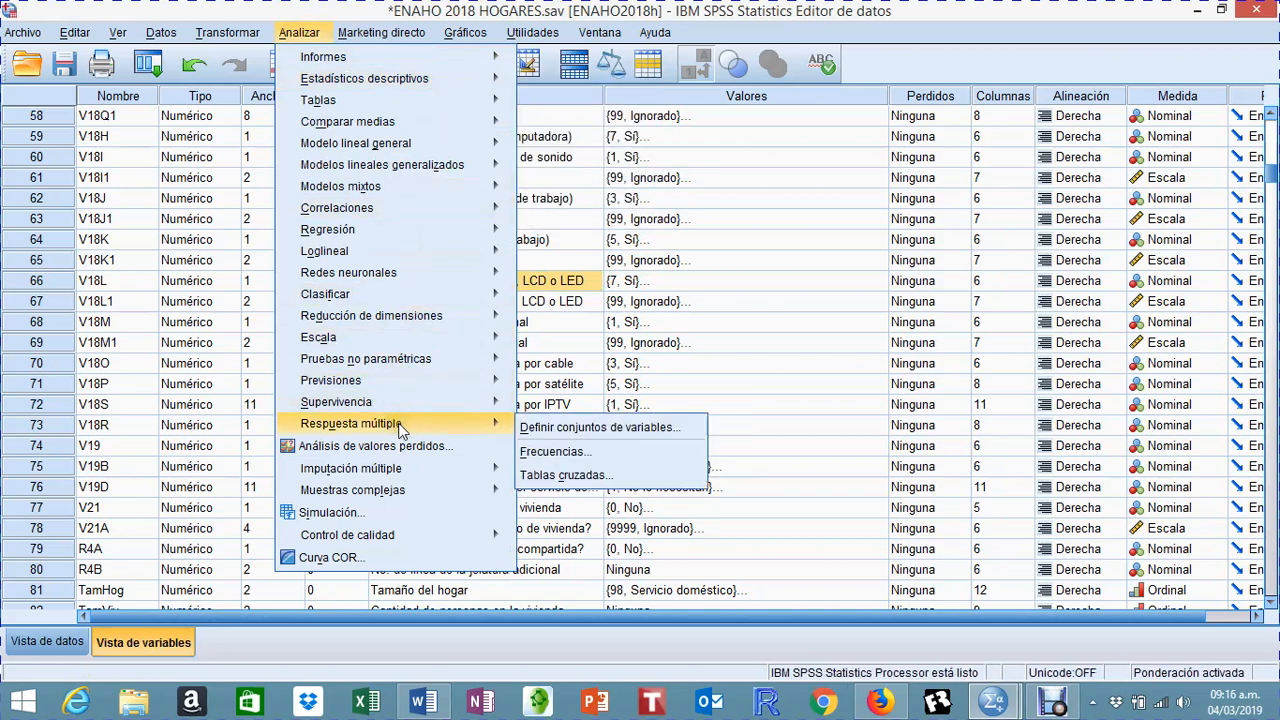
{"action": "left_click", "coordinate": [566, 455]}
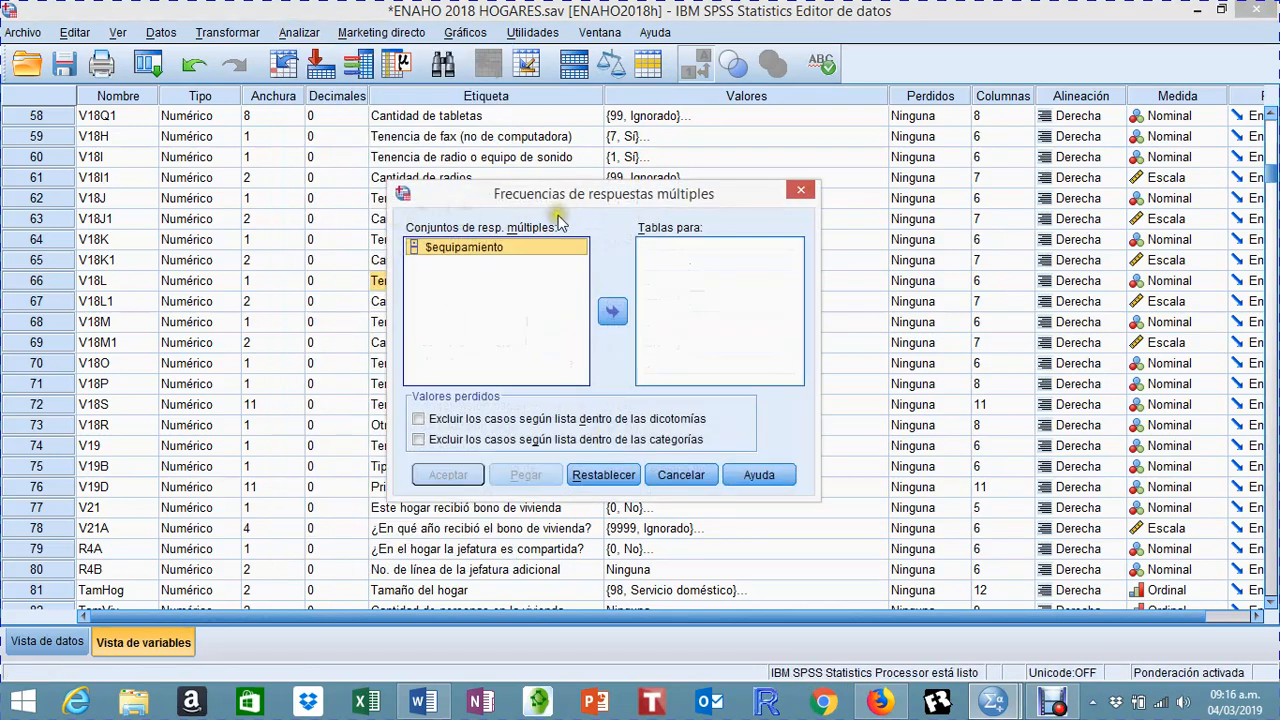
{"action": "left_click", "coordinate": [612, 311]}
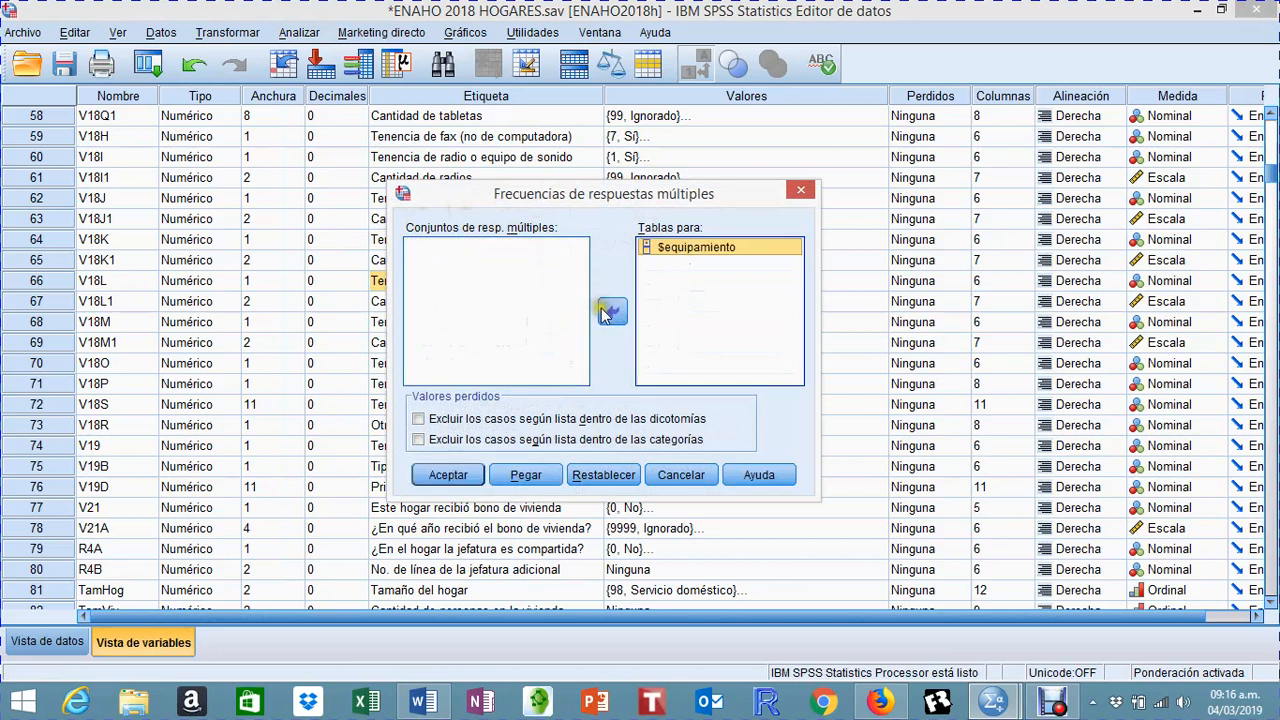
{"action": "left_click", "coordinate": [449, 477]}
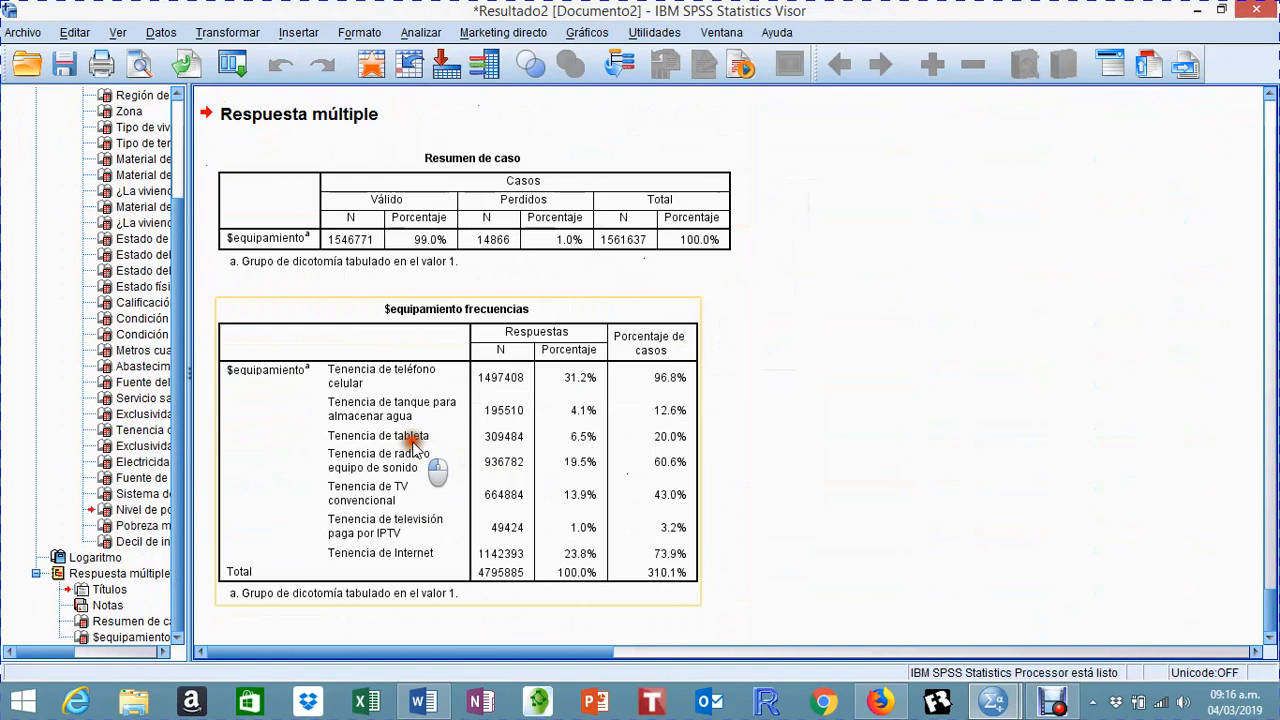
Step: Examine the $equipamiento frequencies table, comparing response counts and percent of cases, along with the MULT RESPONSE syntax above it
{"action": "left_click", "coordinate": [412, 447]}
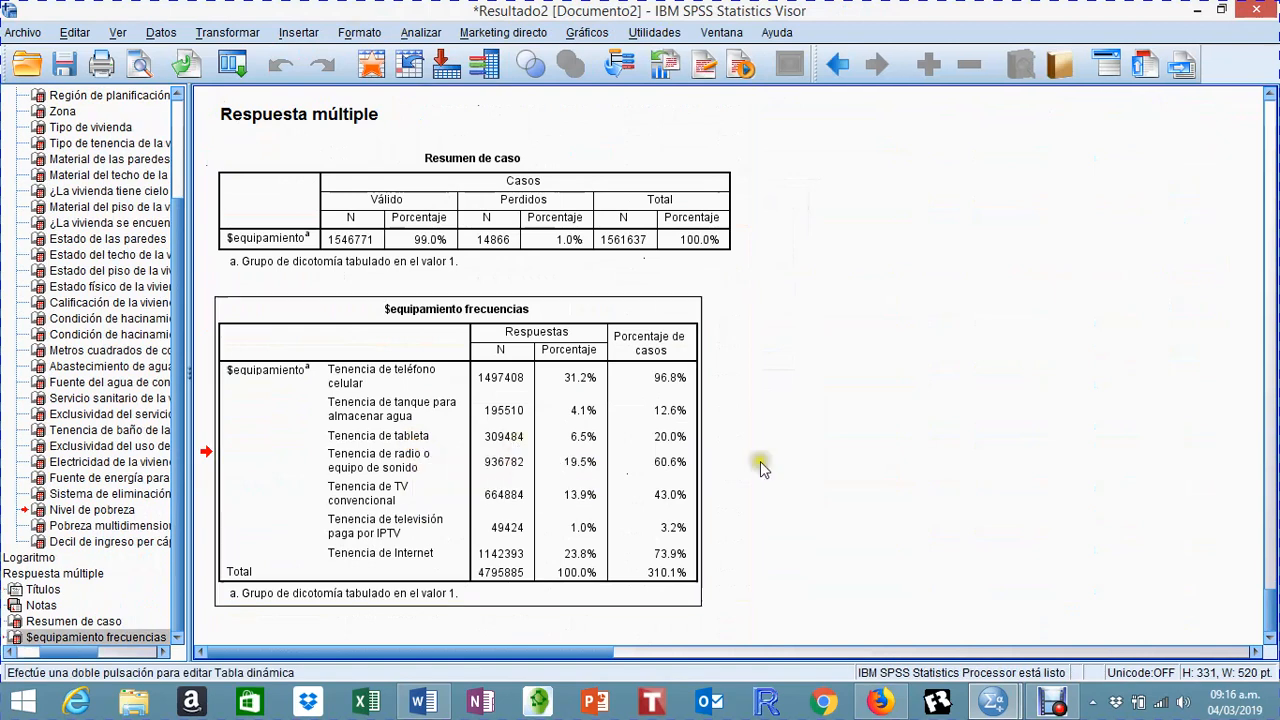
{"action": "left_click", "coordinate": [562, 475]}
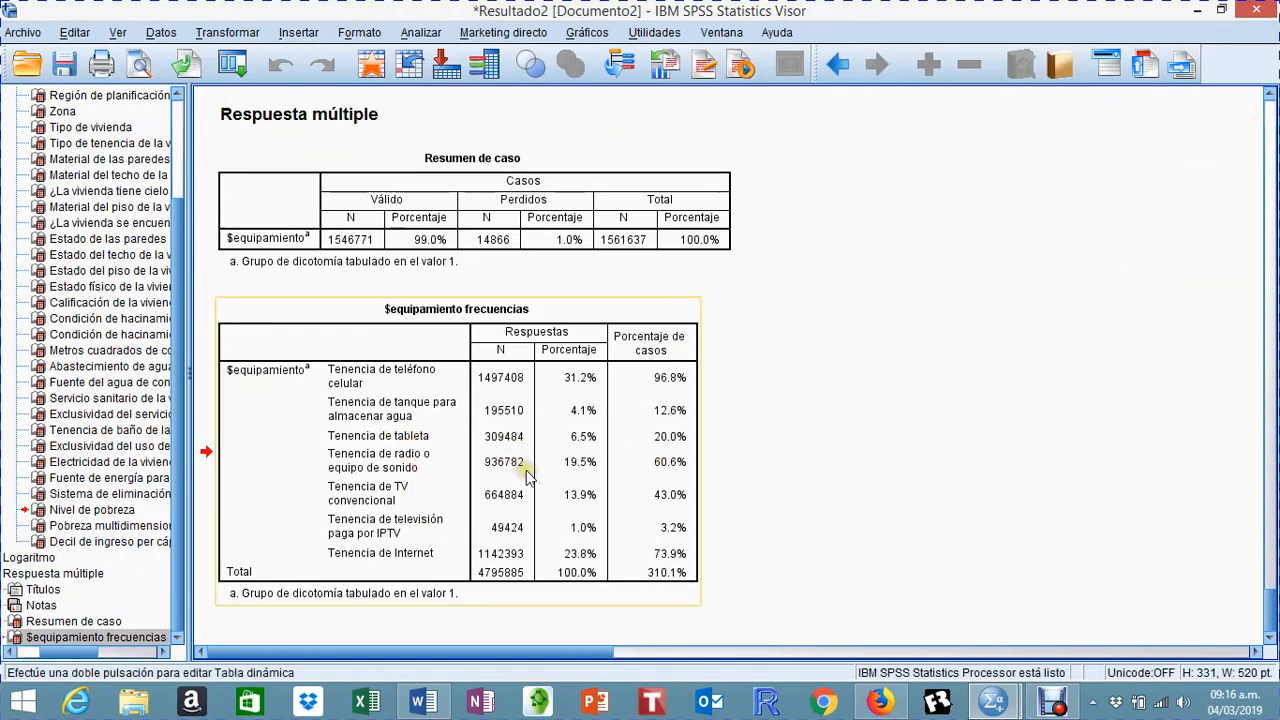
{"action": "left_click", "coordinate": [562, 440]}
{"action": "scroll", "coordinate": [565, 450], "scroll_direction": "up", "scroll_amount": 5}
{"action": "scroll", "coordinate": [565, 450], "scroll_direction": "down", "scroll_amount": 5}
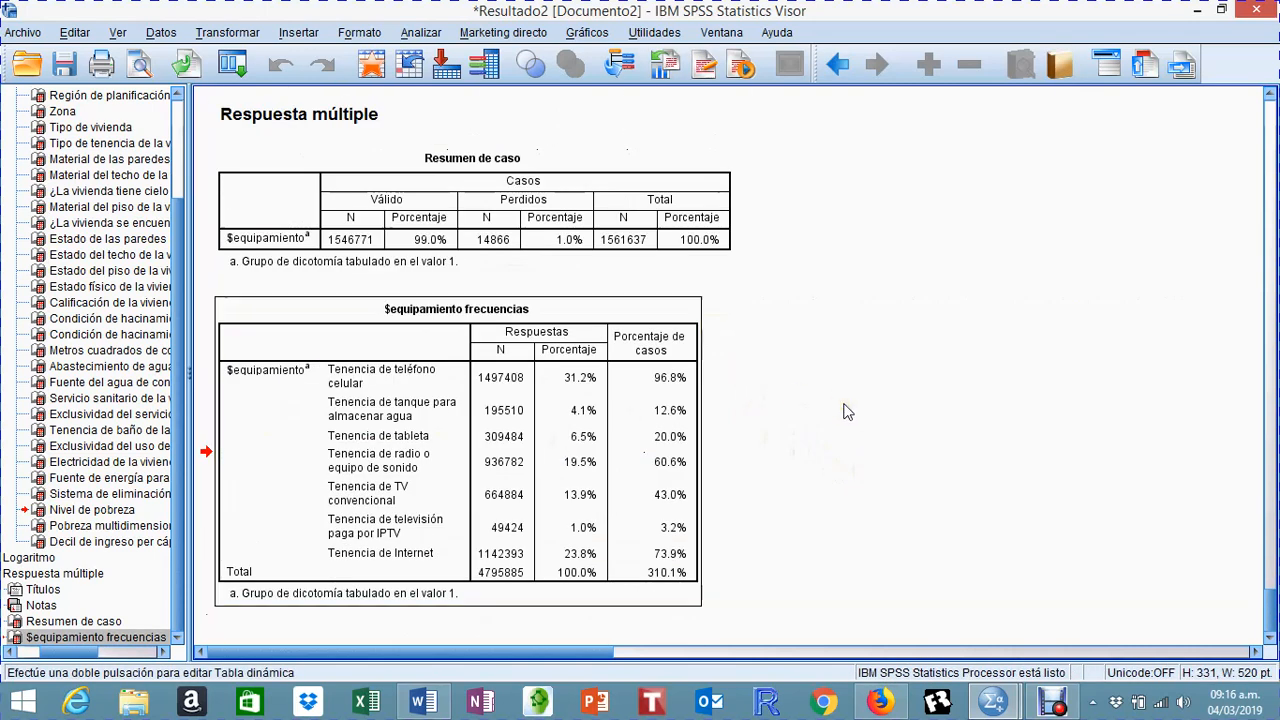
{"action": "scroll", "coordinate": [846, 411], "scroll_direction": "up", "scroll_amount": 3}
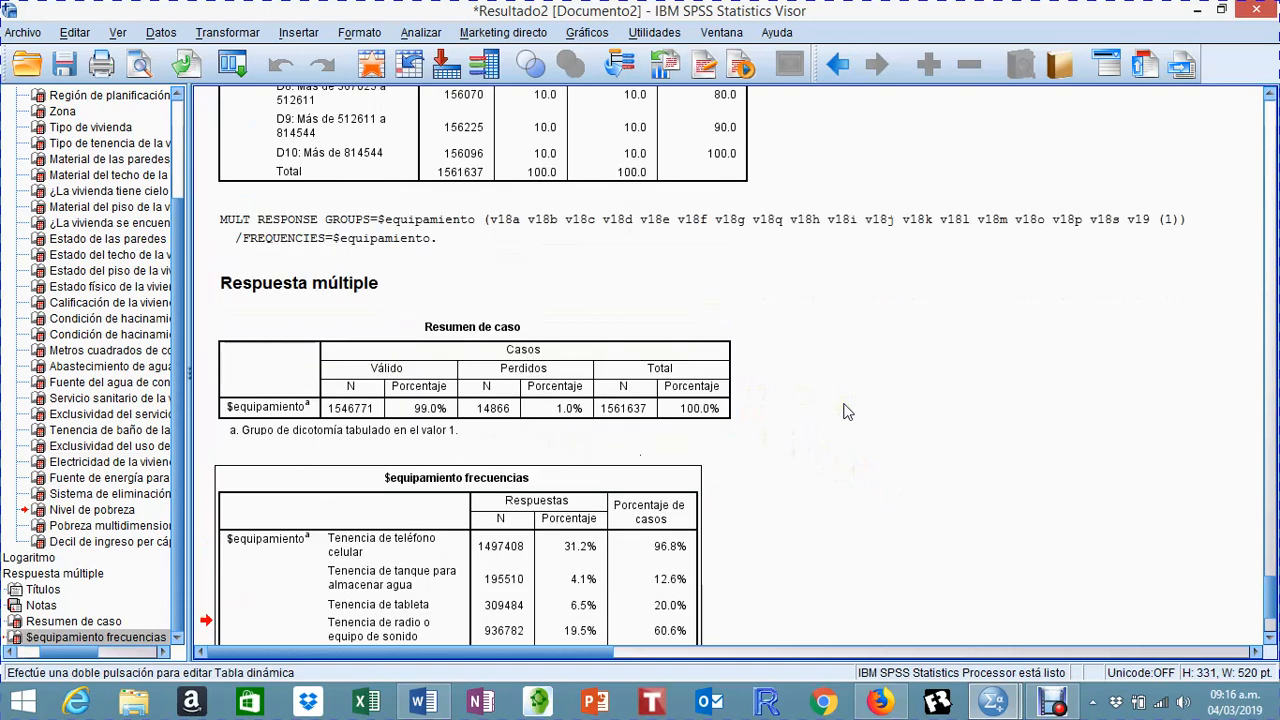
{"action": "scroll", "coordinate": [846, 411], "scroll_direction": "up", "scroll_amount": 2}
{"action": "scroll", "coordinate": [846, 411], "scroll_direction": "down", "scroll_amount": 6}
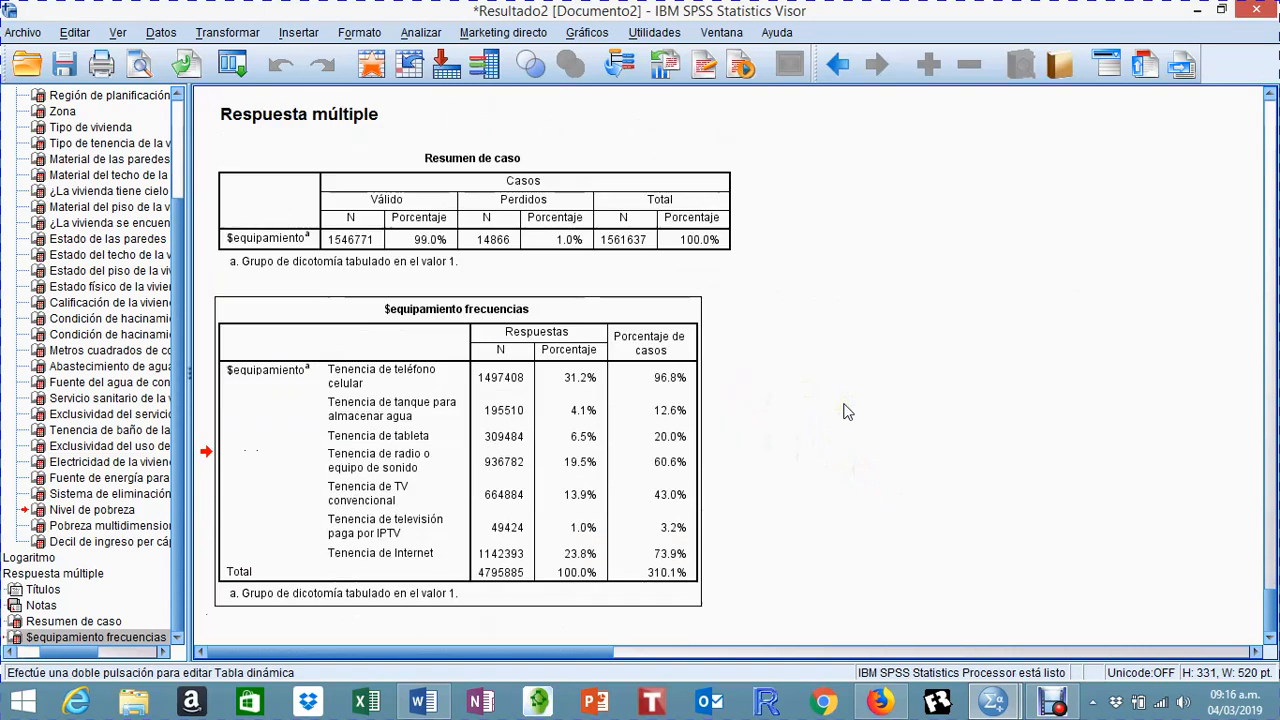
{"action": "left_click", "coordinate": [530, 427]}
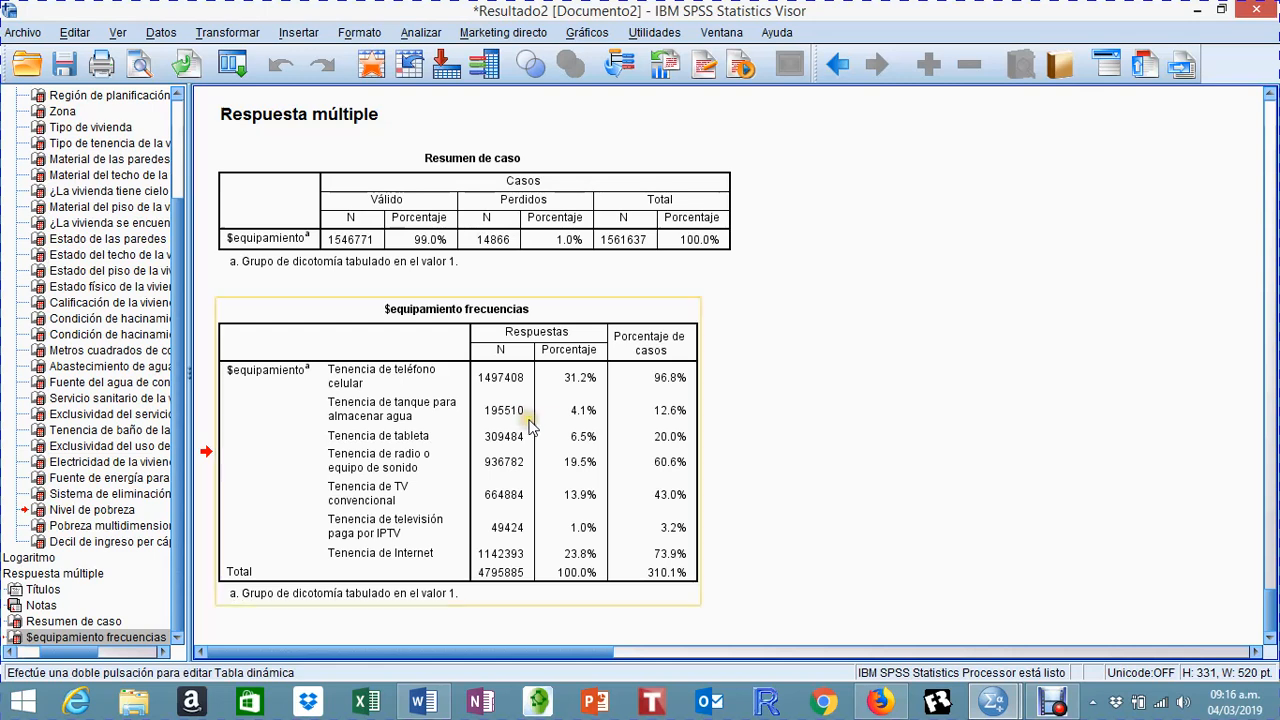
{"action": "left_click", "coordinate": [905, 442]}
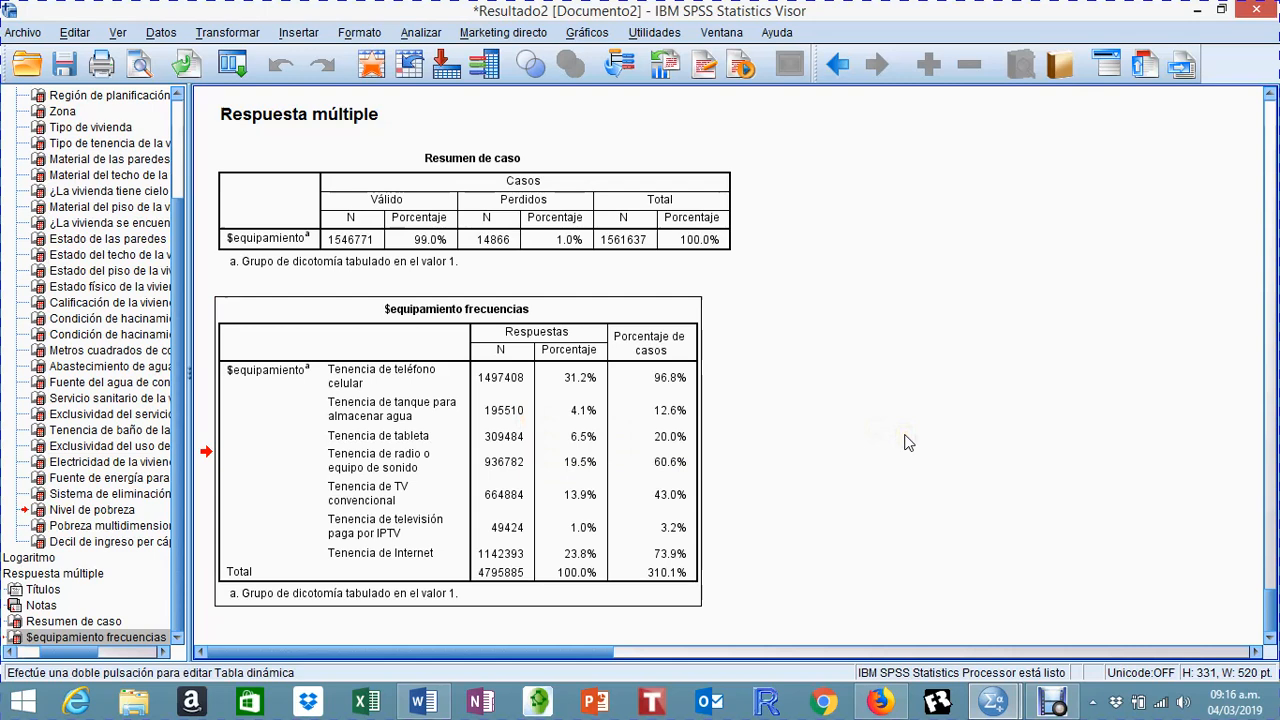
{"action": "left_click", "coordinate": [688, 430]}
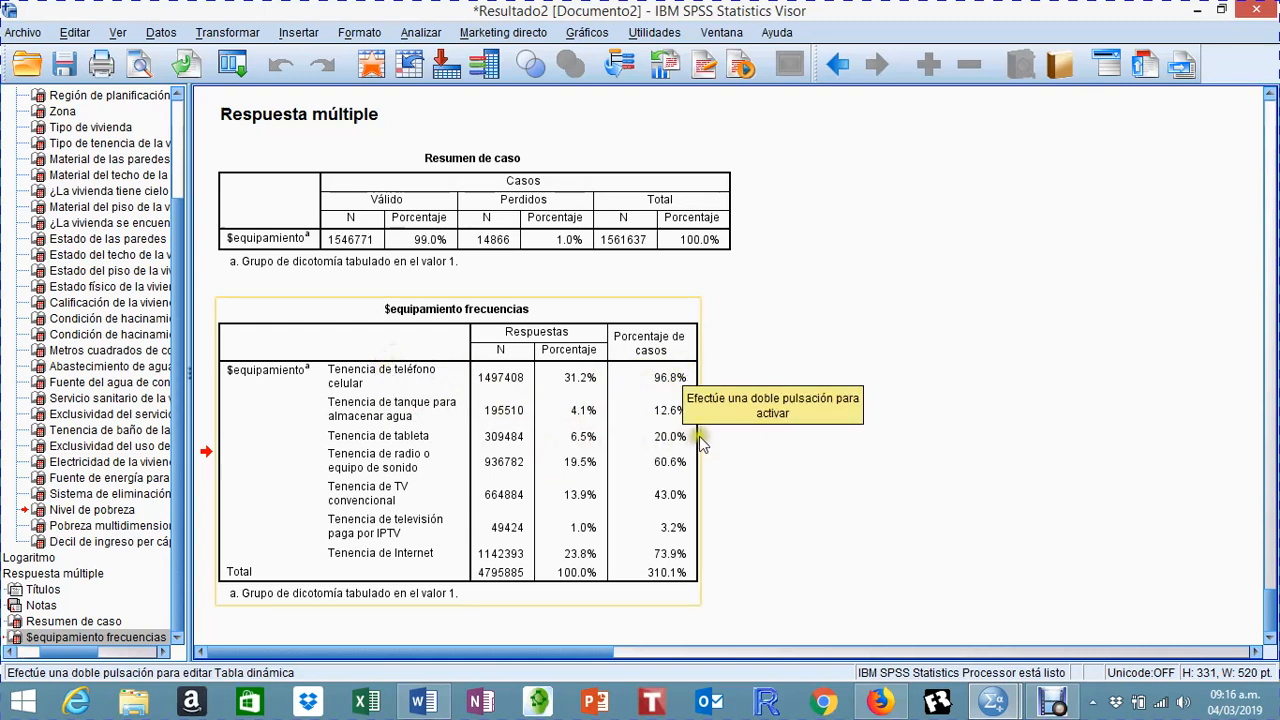
{"action": "double_click", "coordinate": [662, 414]}
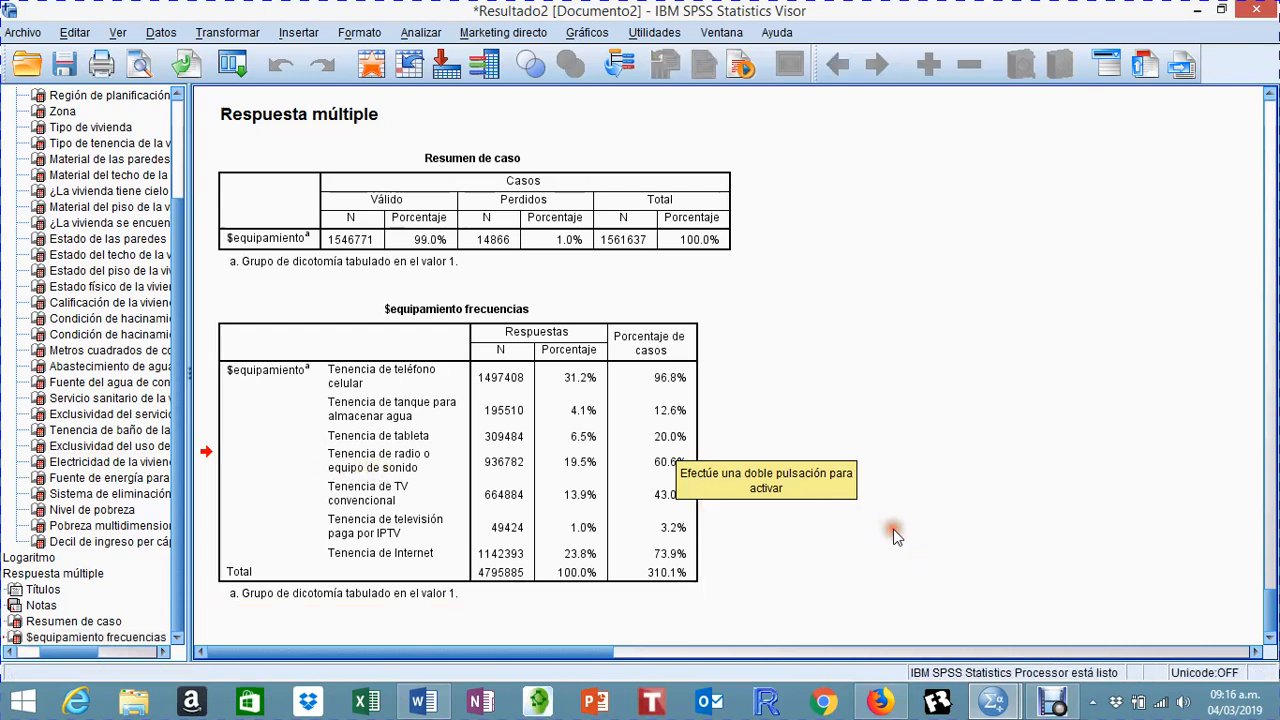
{"action": "left_click", "coordinate": [385, 500]}
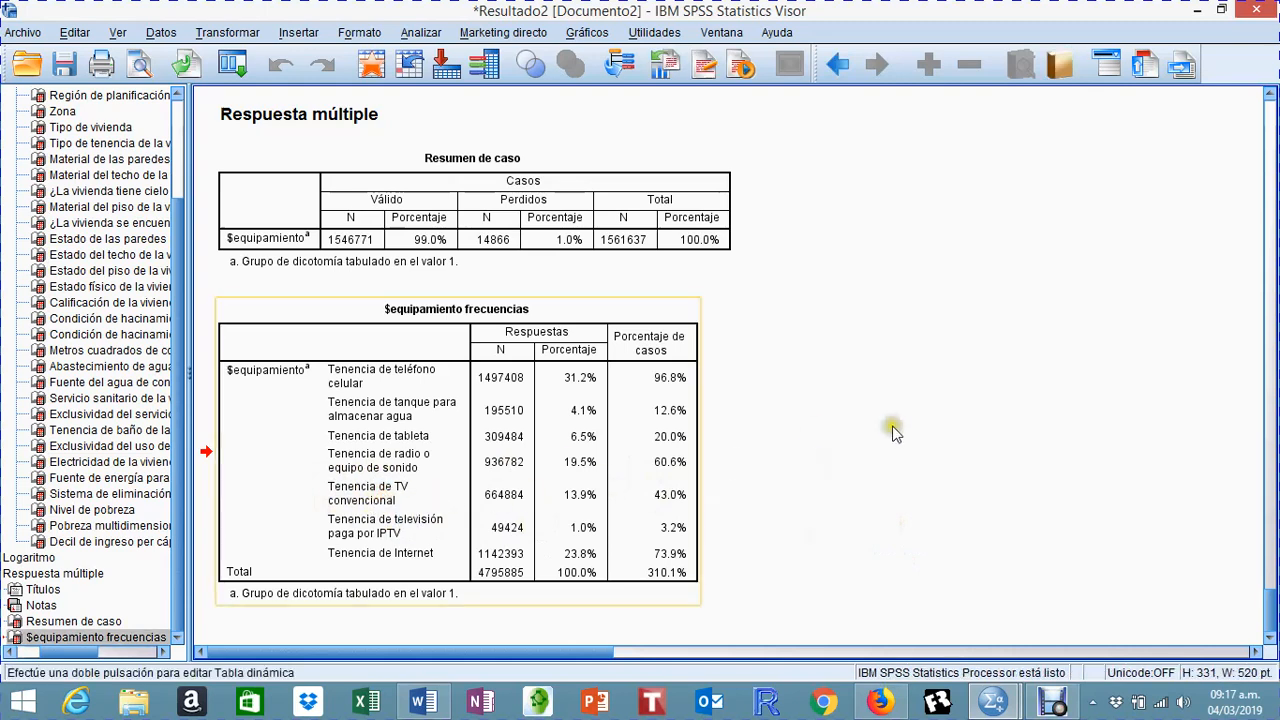
{"action": "scroll", "coordinate": [898, 425], "scroll_direction": "up", "scroll_amount": 3}
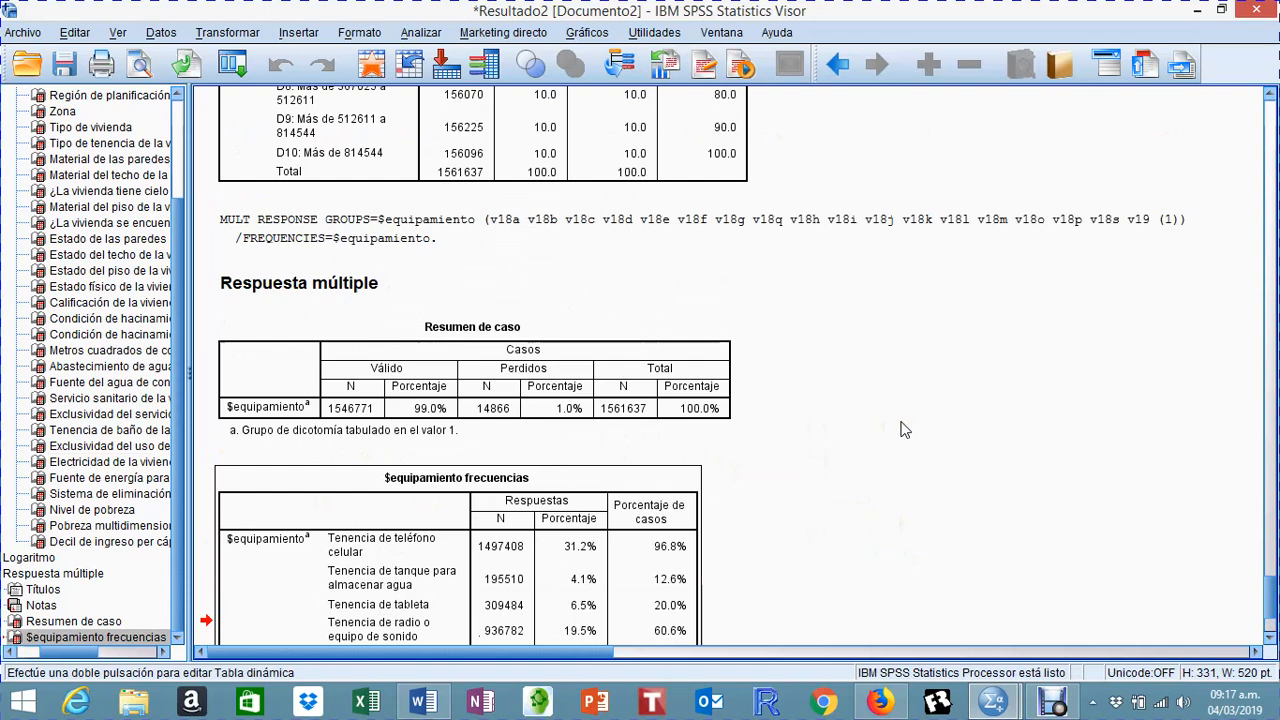
Step: Review the $equipamiento case summary and frequencies tables together with the variables listed in the MULT RESPONSE syntax
{"action": "scroll", "coordinate": [904, 429], "scroll_direction": "down", "scroll_amount": 3}
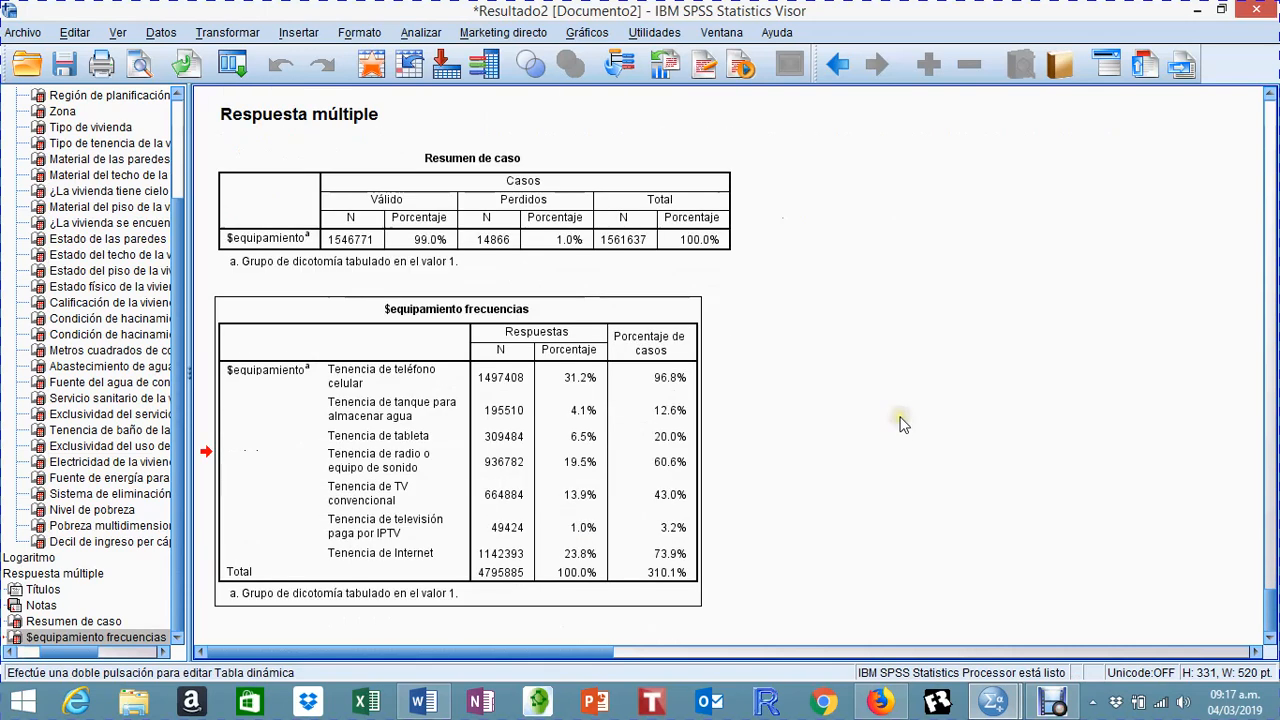
{"action": "left_click", "coordinate": [500, 338]}
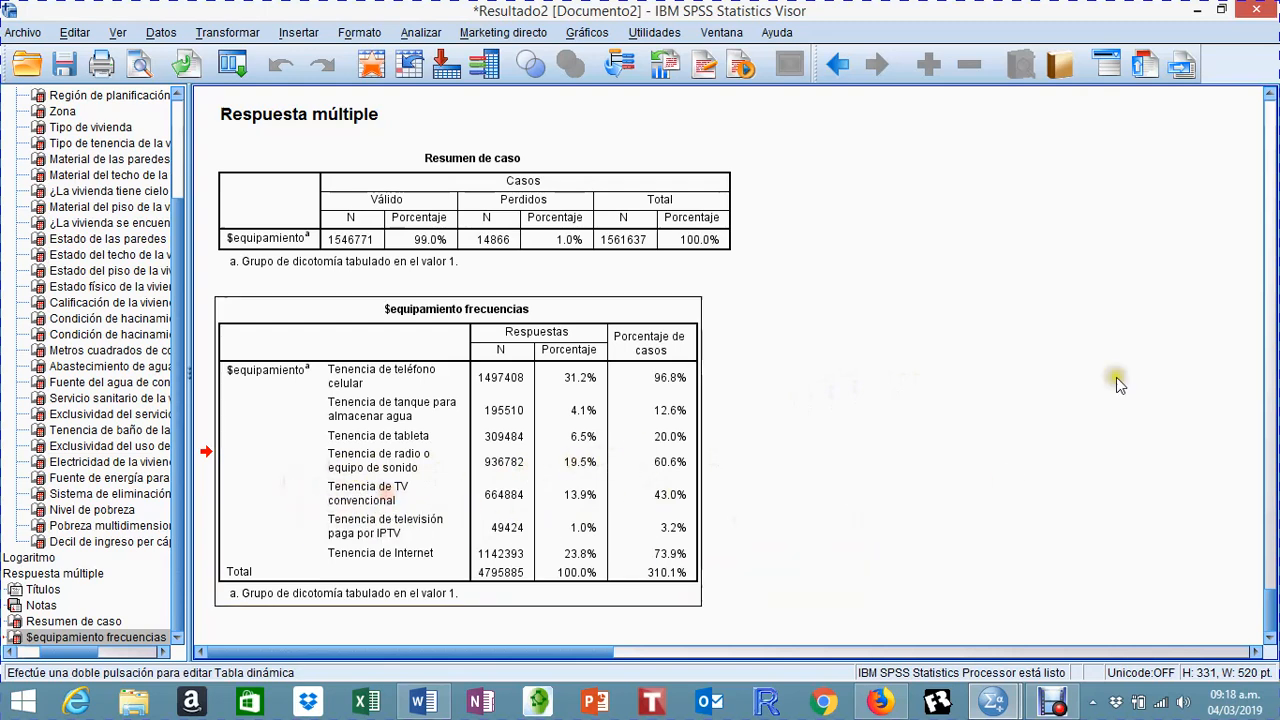
{"action": "scroll", "coordinate": [1118, 378], "scroll_direction": "up", "scroll_amount": 5}
{"action": "scroll", "coordinate": [1125, 385], "scroll_direction": "down", "scroll_amount": 4}
{"action": "scroll", "coordinate": [1128, 388], "scroll_direction": "up", "scroll_amount": 2}
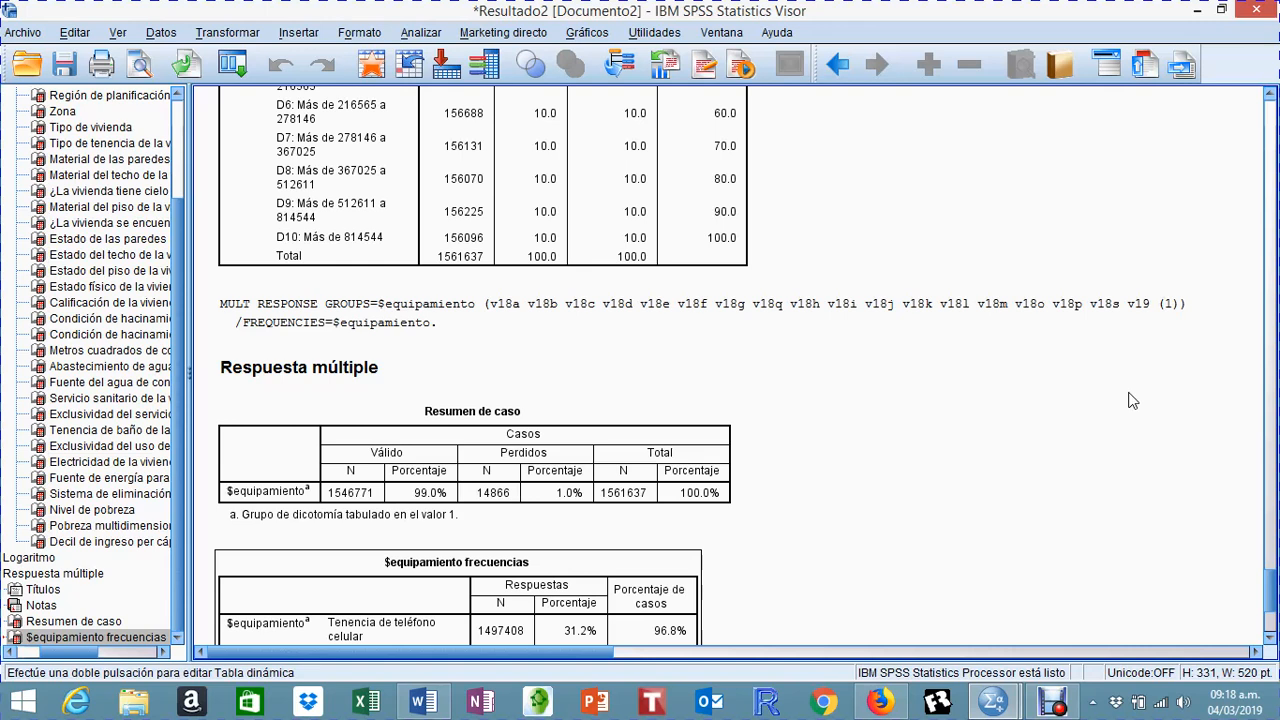
{"action": "scroll", "coordinate": [1132, 400], "scroll_direction": "down", "scroll_amount": 3}
{"action": "scroll", "coordinate": [1132, 400], "scroll_direction": "up", "scroll_amount": 9}
{"action": "scroll", "coordinate": [1132, 400], "scroll_direction": "up", "scroll_amount": 4}
{"action": "scroll", "coordinate": [1130, 398], "scroll_direction": "down", "scroll_amount": 12}
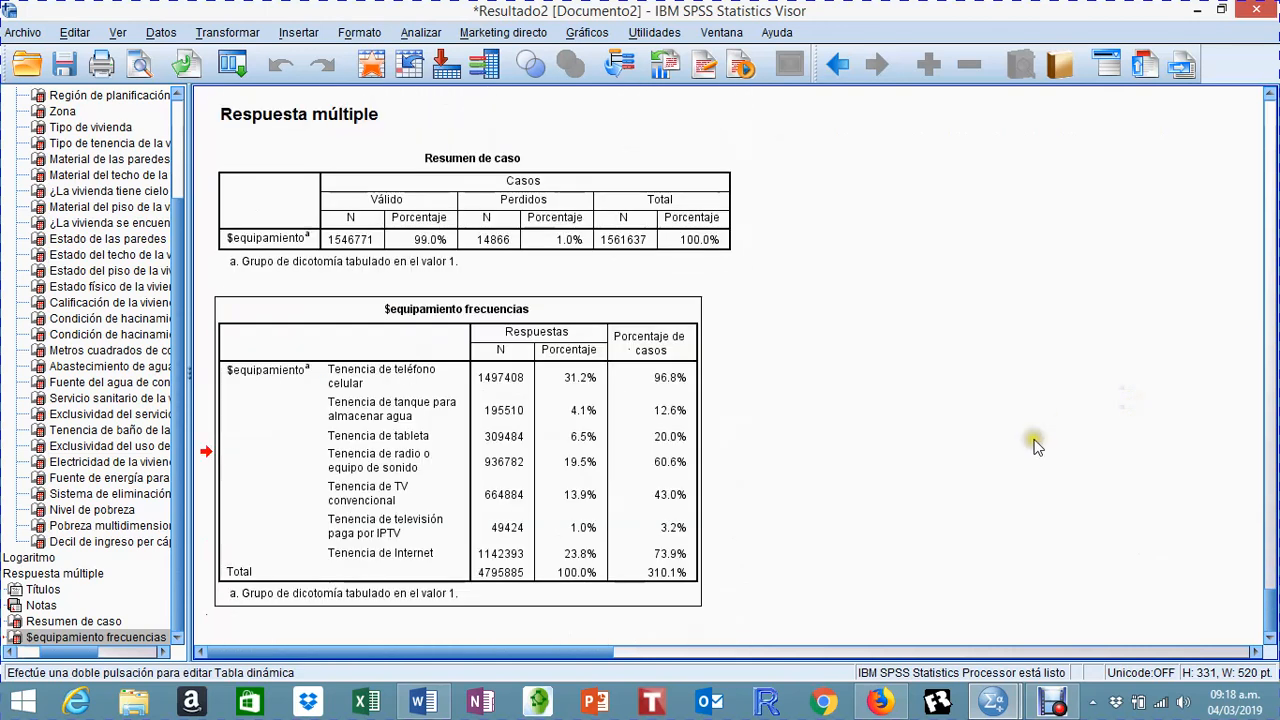
{"action": "scroll", "coordinate": [956, 493], "scroll_direction": "up", "scroll_amount": 6}
{"action": "scroll", "coordinate": [991, 430], "scroll_direction": "down", "scroll_amount": 3}
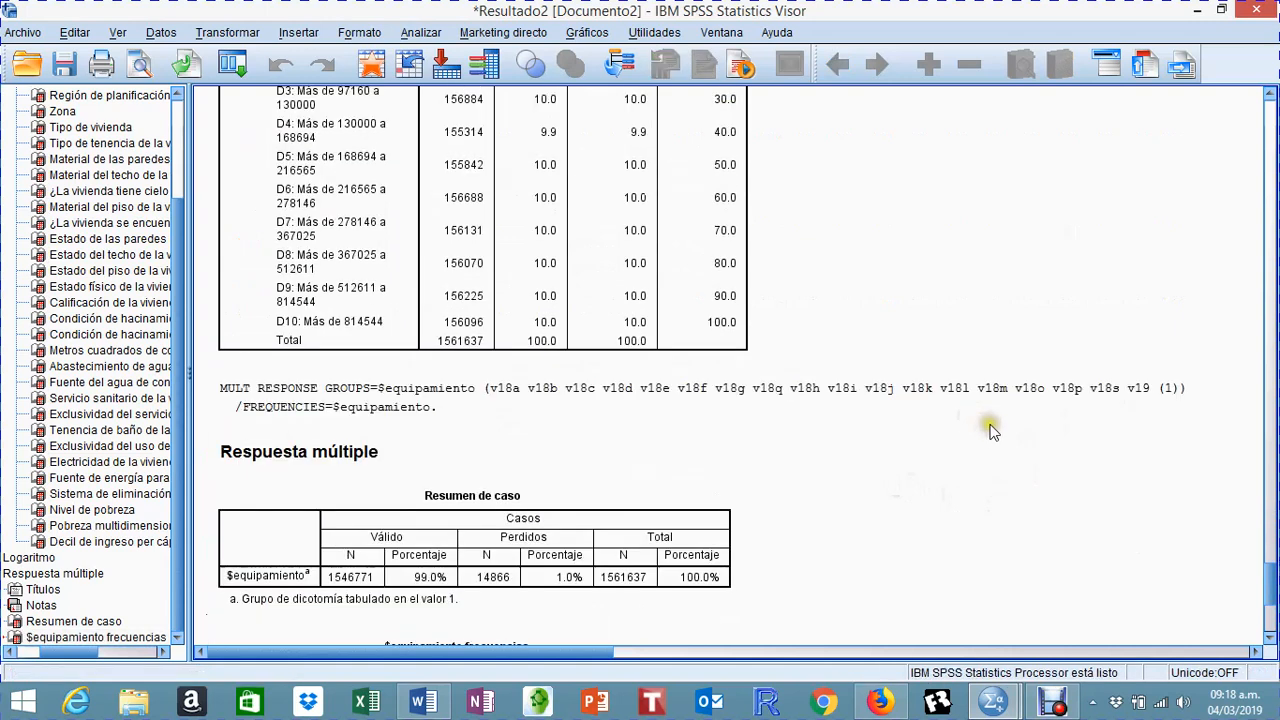
{"action": "scroll", "coordinate": [991, 430], "scroll_direction": "down", "scroll_amount": 4}
{"action": "left_click", "coordinate": [478, 456]}
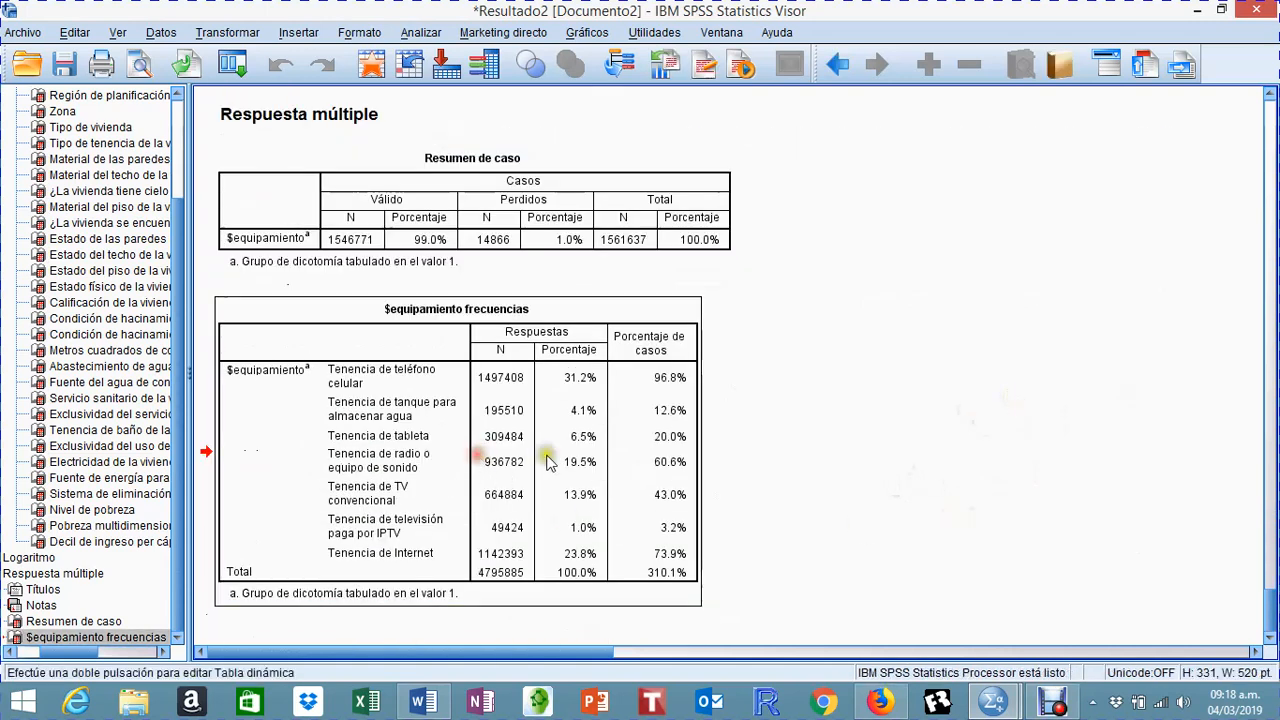
Step: Look back through the earlier frequency tables, from the per capita income decile to the dwelling's electricity and cooking energy source
{"action": "scroll", "coordinate": [1006, 420], "scroll_direction": "up", "scroll_amount": 4}
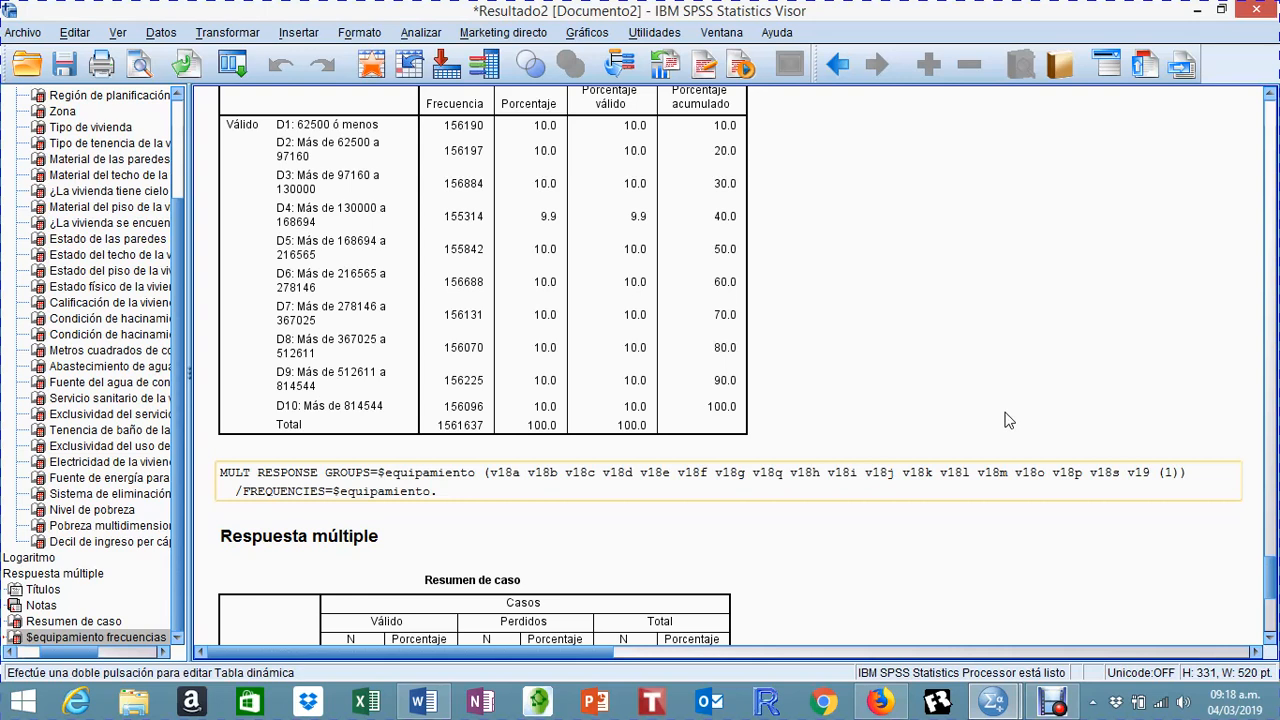
{"action": "scroll", "coordinate": [1008, 420], "scroll_direction": "up", "scroll_amount": 1}
{"action": "scroll", "coordinate": [1008, 420], "scroll_direction": "down", "scroll_amount": 2}
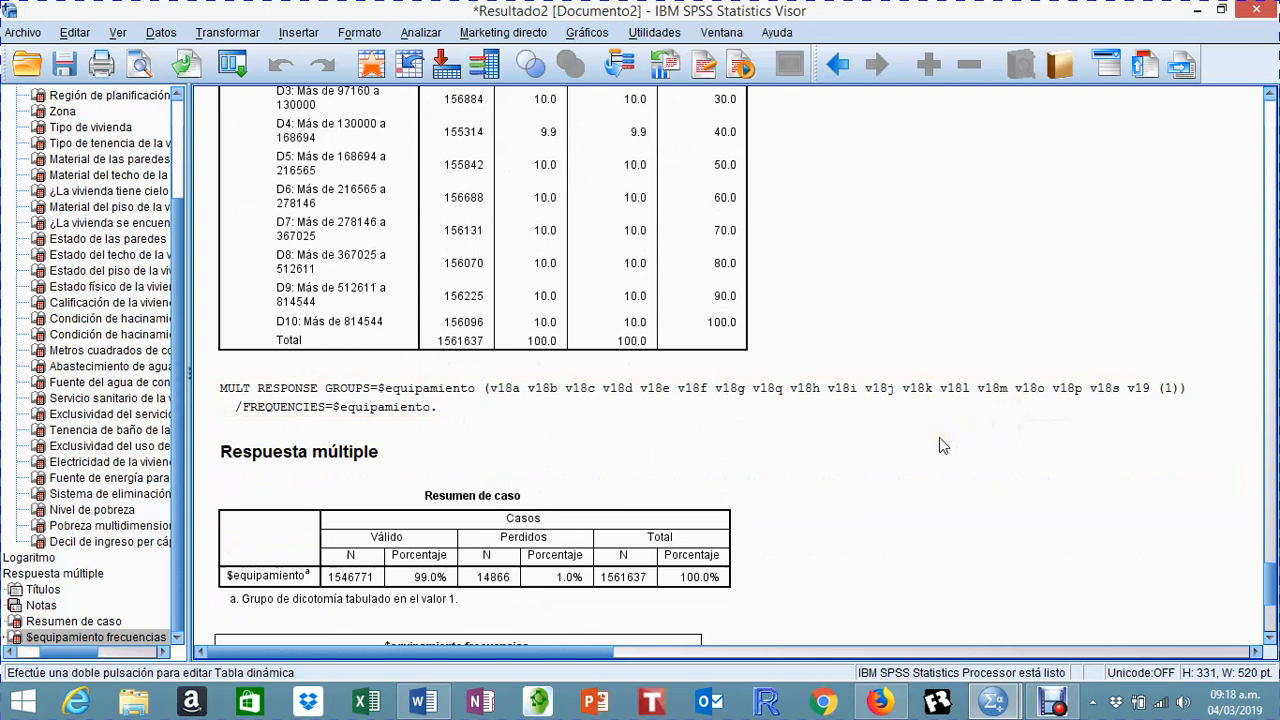
{"action": "scroll", "coordinate": [939, 437], "scroll_direction": "up", "scroll_amount": 12}
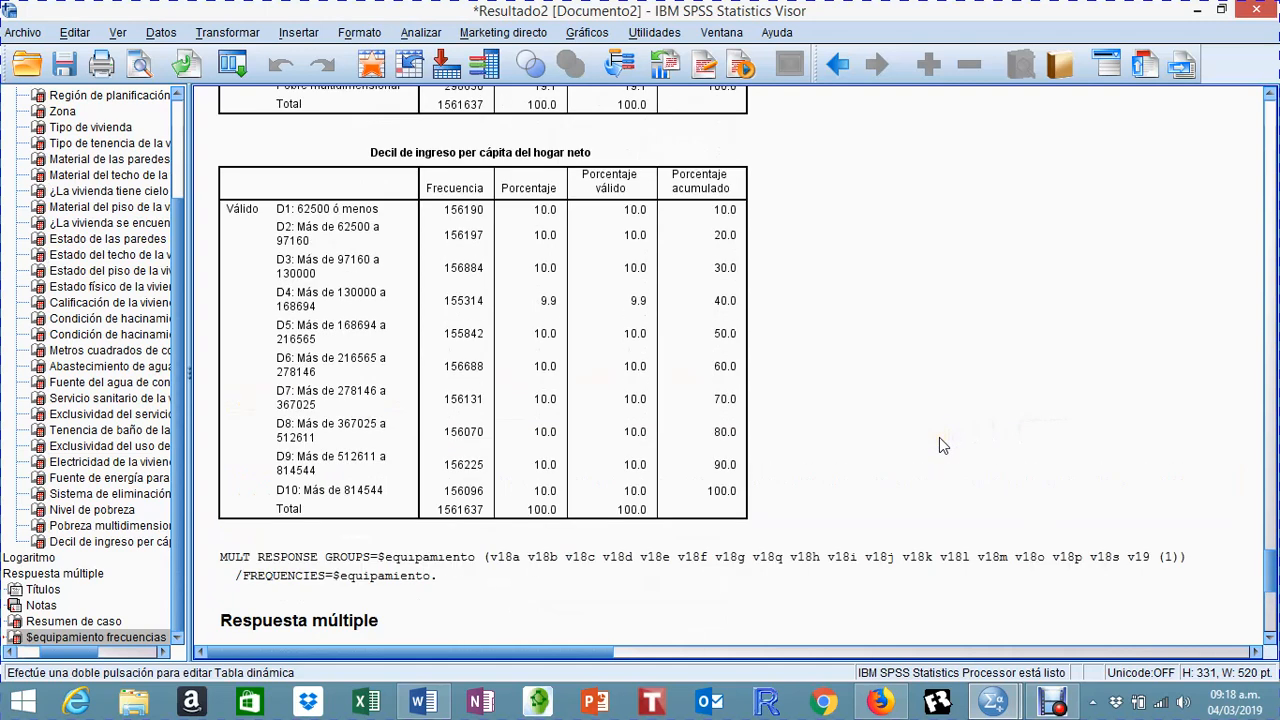
{"action": "scroll", "coordinate": [941, 436], "scroll_direction": "down", "scroll_amount": 3}
{"action": "scroll", "coordinate": [942, 425], "scroll_direction": "up", "scroll_amount": 6}
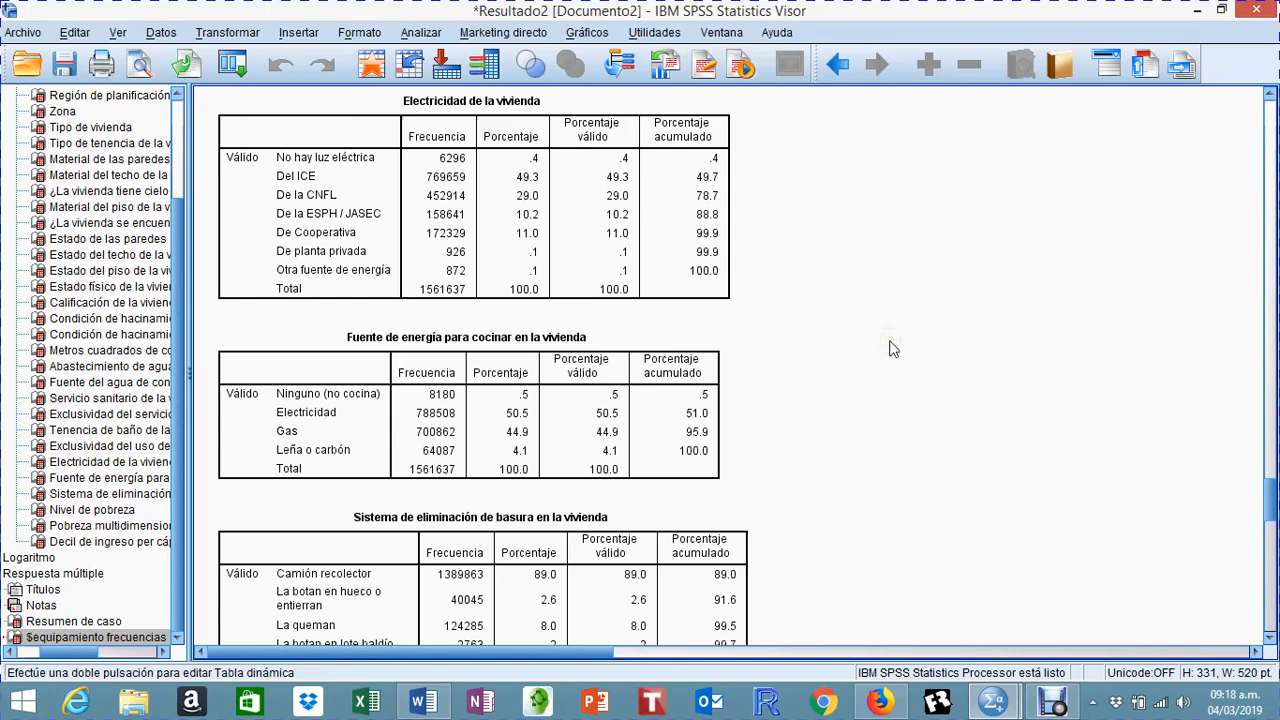
{"action": "scroll", "coordinate": [892, 346], "scroll_direction": "up", "scroll_amount": 2}
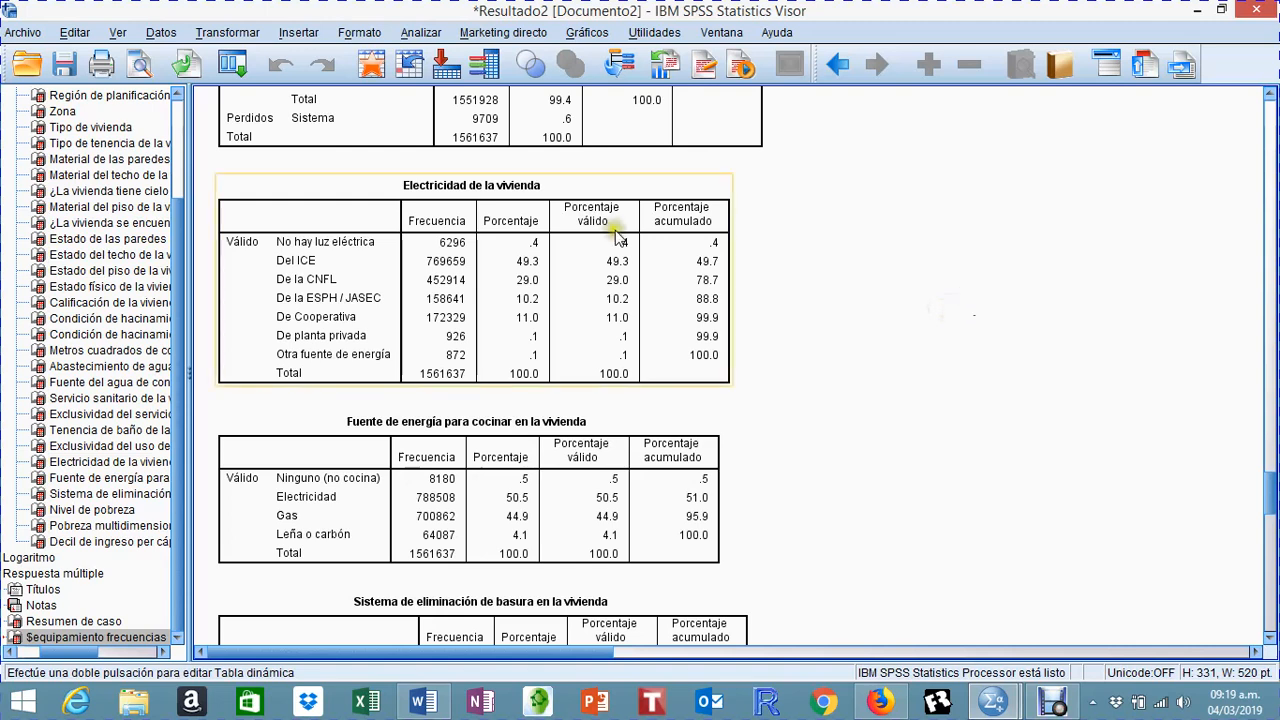
Step: Start a Descriptives analysis and add the quantities of cell phones (V18A1) and residential phones (V18B1) as variables
{"action": "left_click", "coordinate": [428, 40]}
{"action": "mouse_move", "coordinate": [428, 78]}
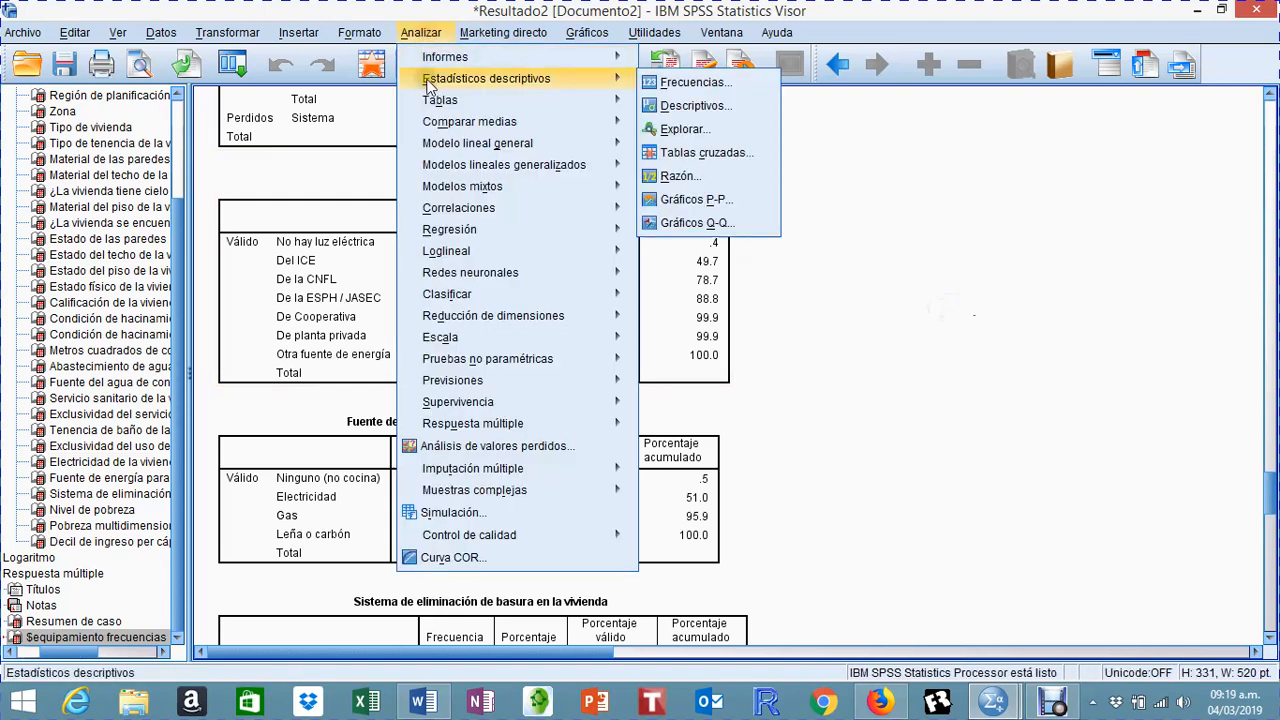
{"action": "left_click", "coordinate": [664, 106]}
{"action": "scroll", "coordinate": [411, 424], "scroll_direction": "down", "scroll_amount": 15}
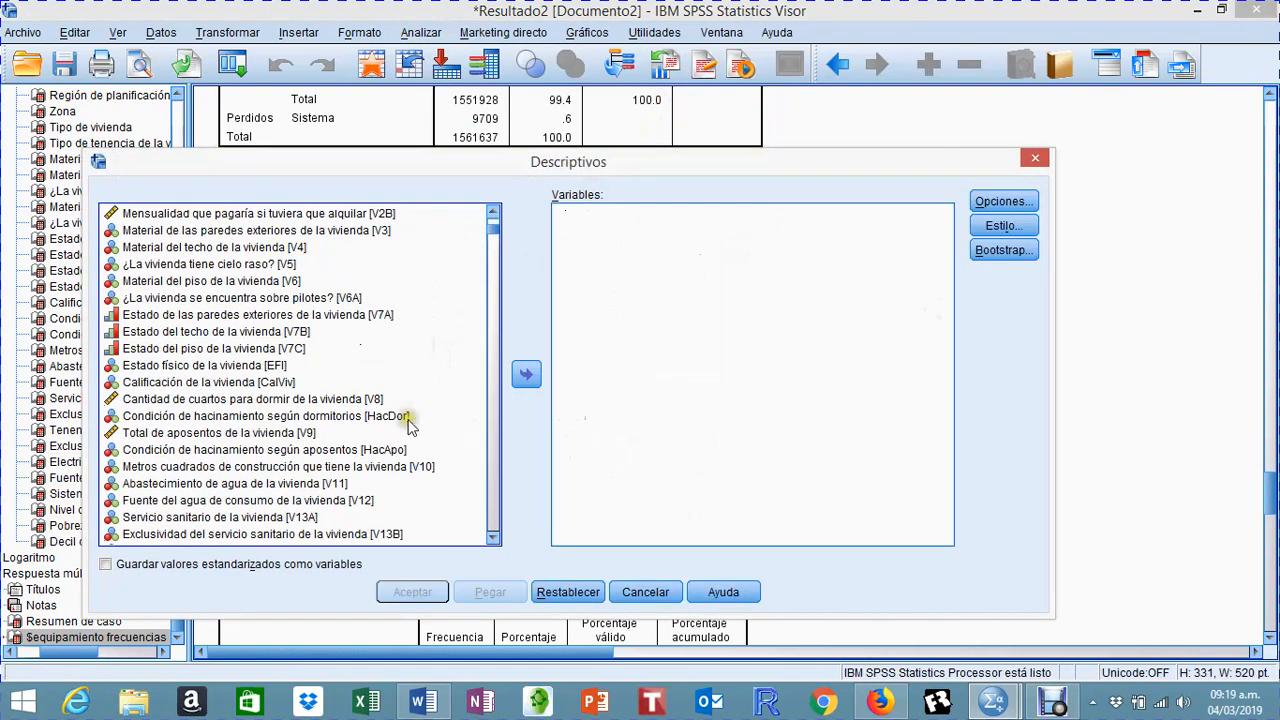
{"action": "left_click", "coordinate": [410, 421]}
{"action": "scroll", "coordinate": [414, 428], "scroll_direction": "up", "scroll_amount": 1}
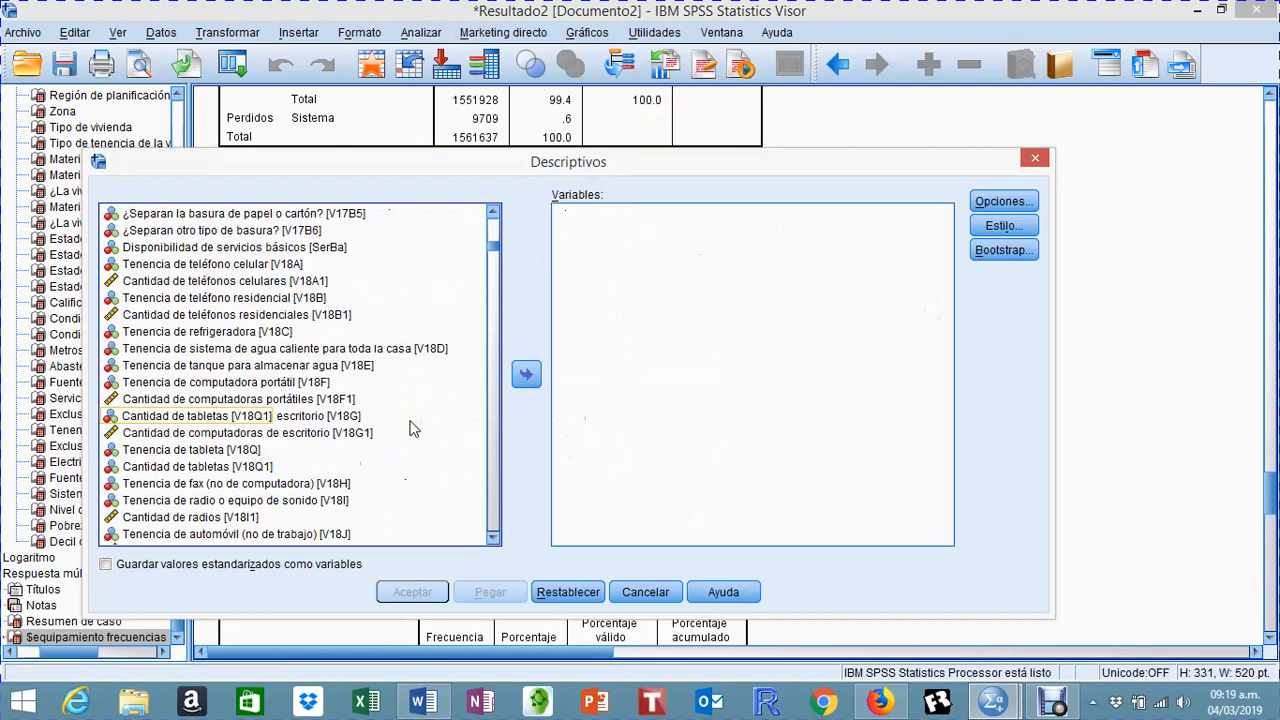
{"action": "scroll", "coordinate": [414, 428], "scroll_direction": "up", "scroll_amount": 2}
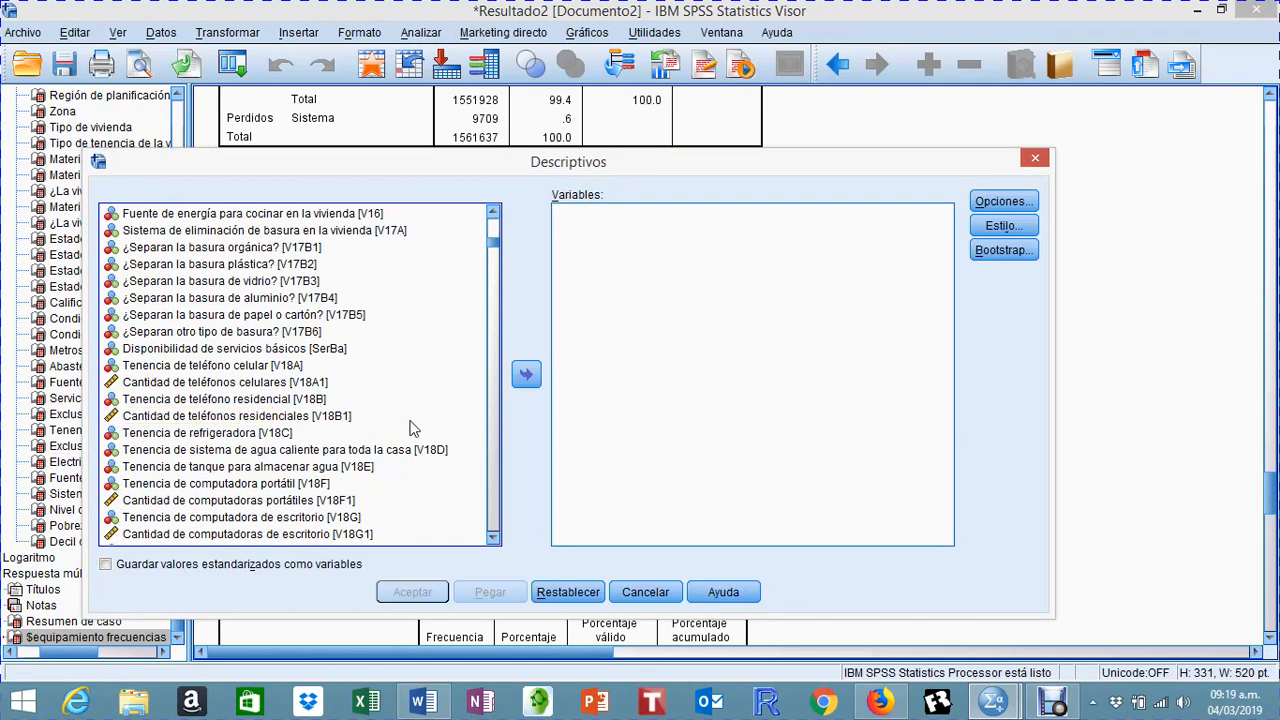
{"action": "scroll", "coordinate": [413, 410], "scroll_direction": "up", "scroll_amount": 2}
{"action": "scroll", "coordinate": [413, 420], "scroll_direction": "down", "scroll_amount": 2}
{"action": "double_click", "coordinate": [187, 382]}
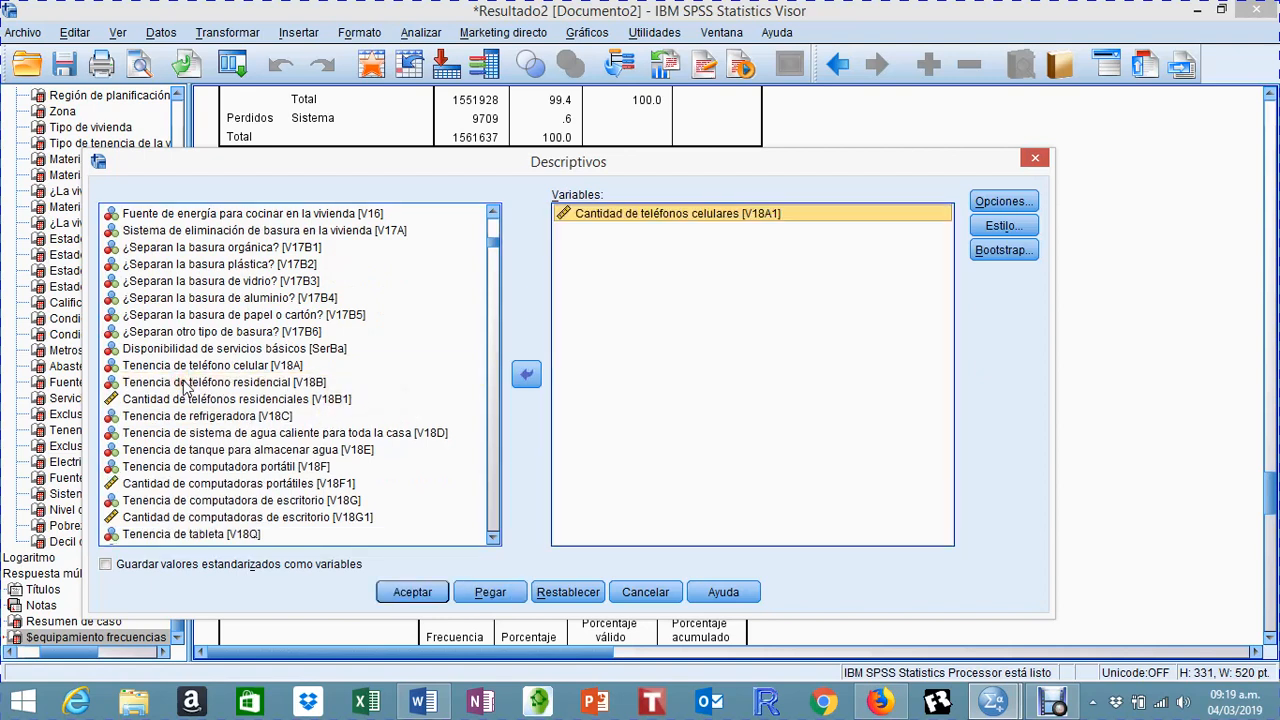
{"action": "double_click", "coordinate": [180, 399]}
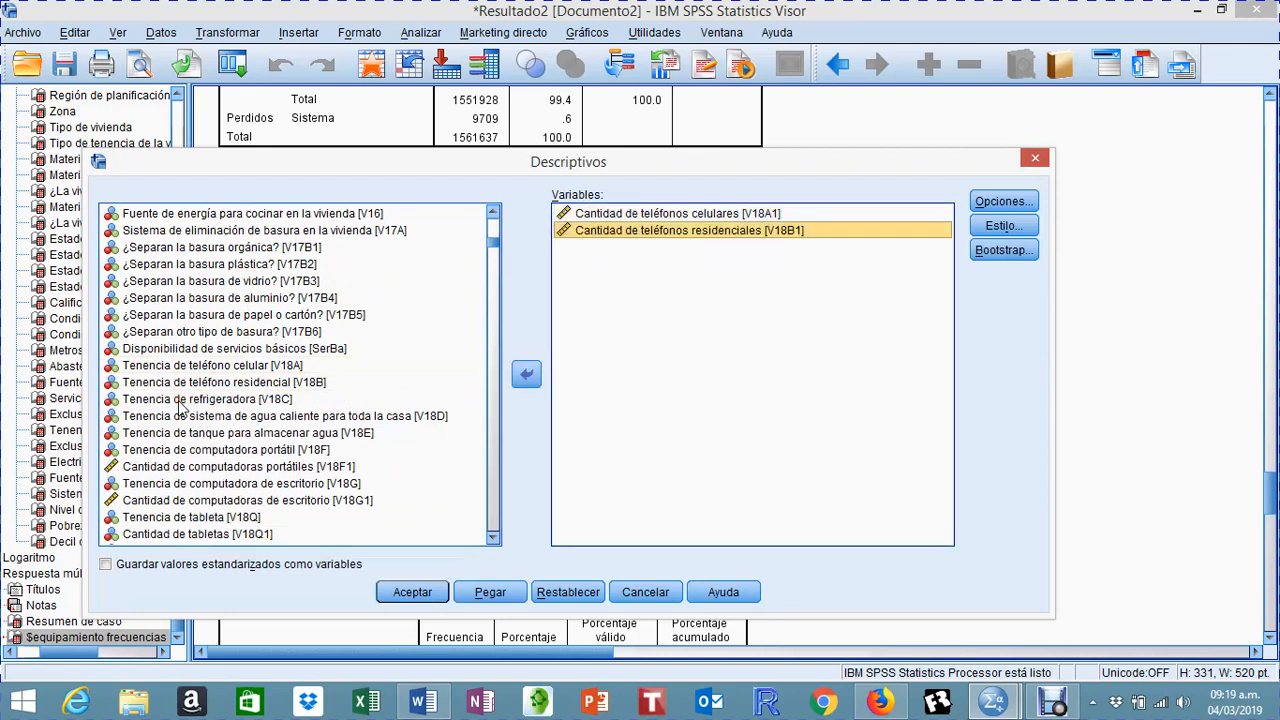
Step: Add the quantities of laptops (V18F1), desktop computers (V18G1) and tablets (V18Q1) to the Descriptives variables
{"action": "double_click", "coordinate": [204, 467]}
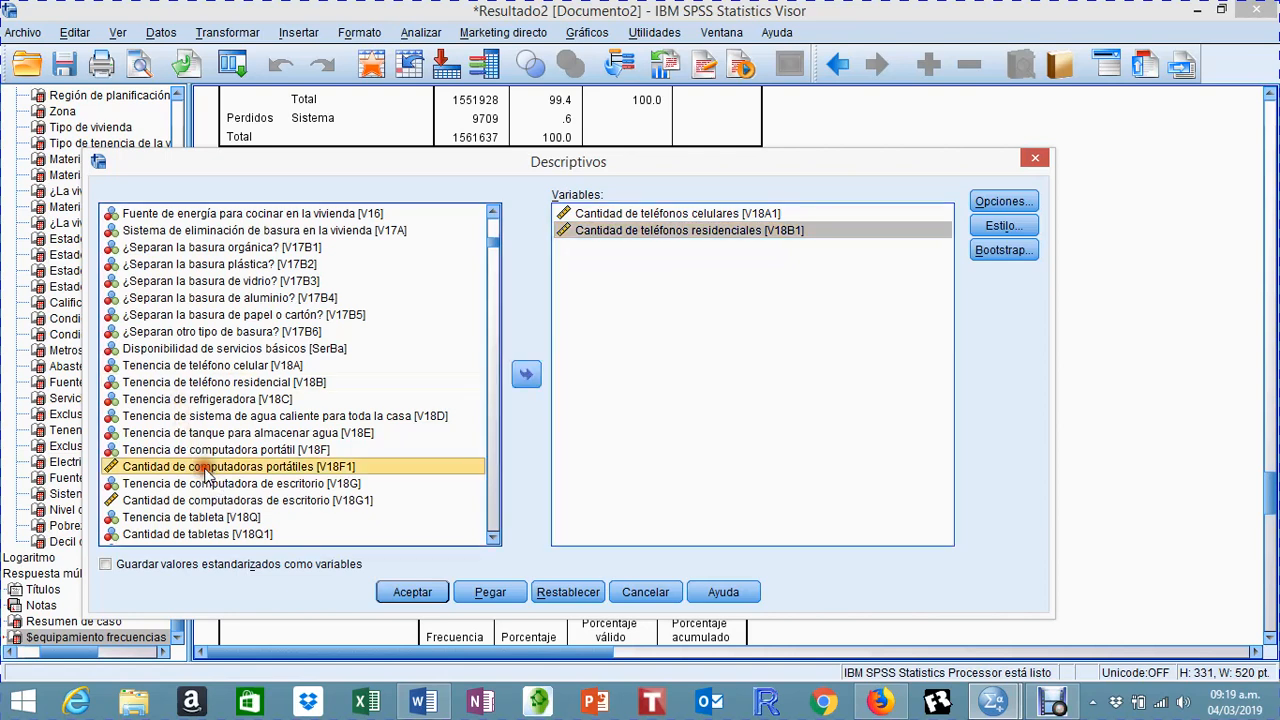
{"action": "double_click", "coordinate": [210, 484]}
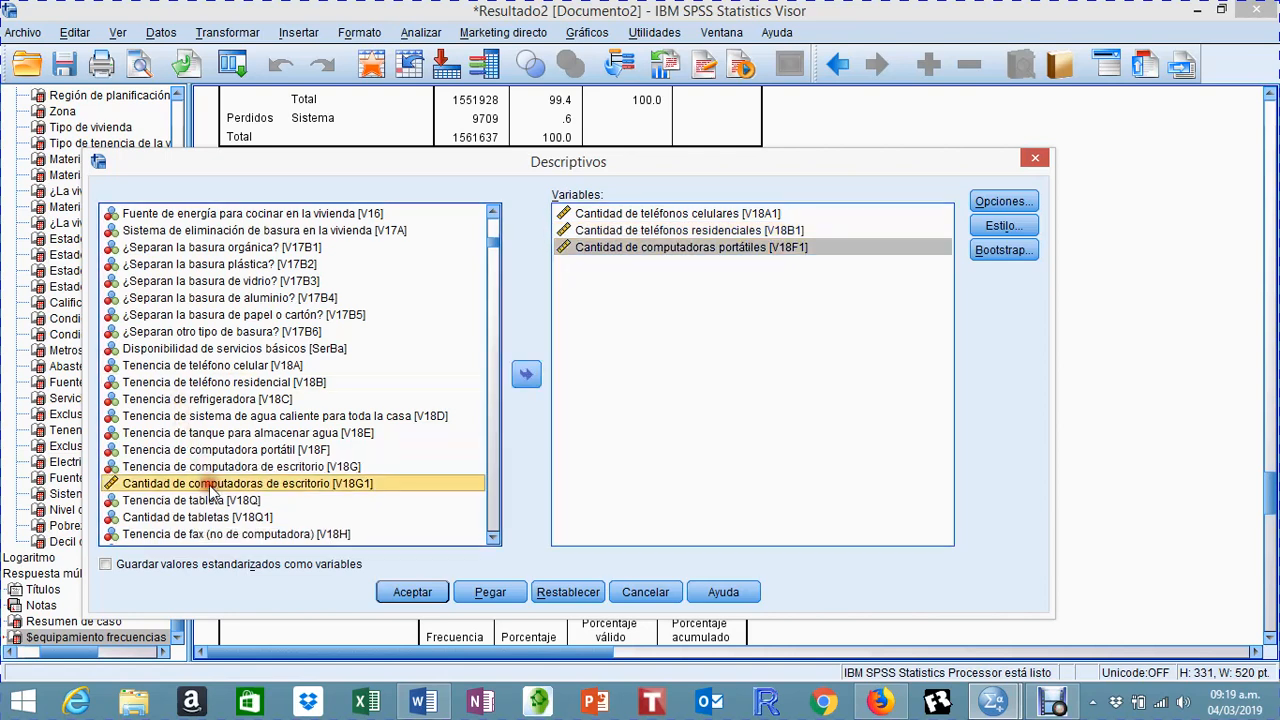
{"action": "scroll", "coordinate": [350, 437], "scroll_direction": "down", "scroll_amount": 2}
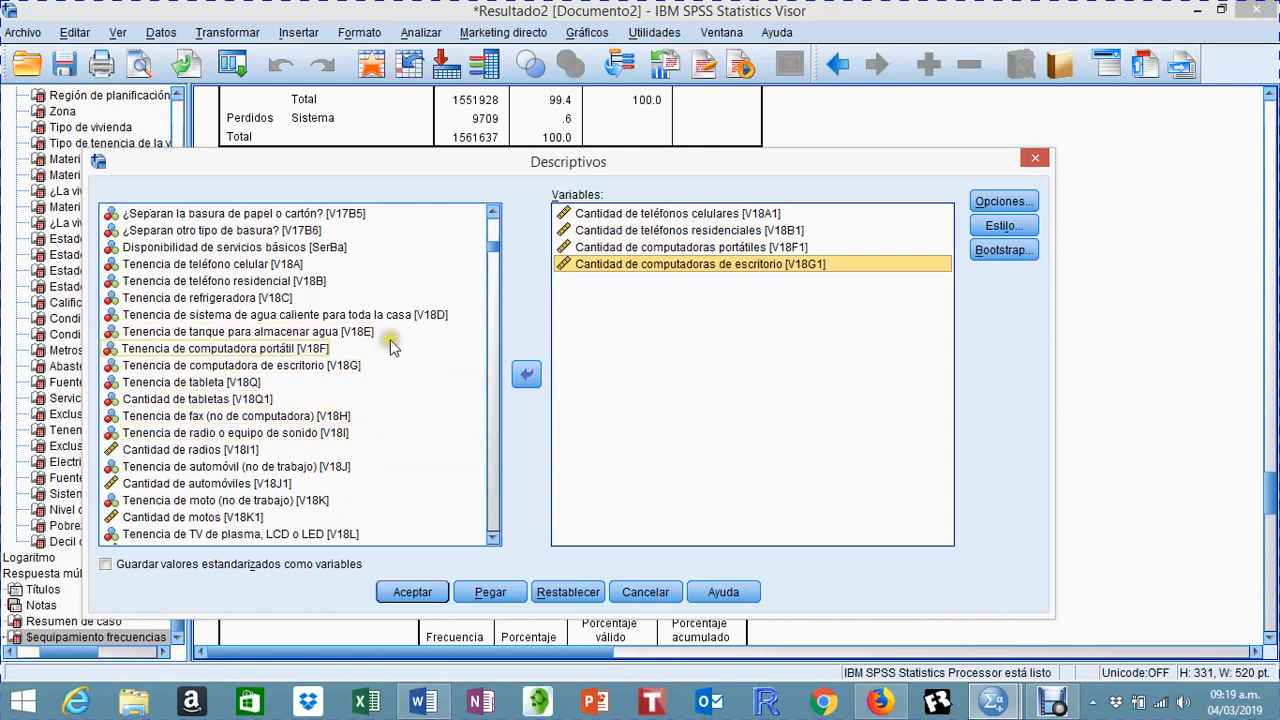
{"action": "left_click", "coordinate": [224, 401]}
{"action": "double_click", "coordinate": [226, 400]}
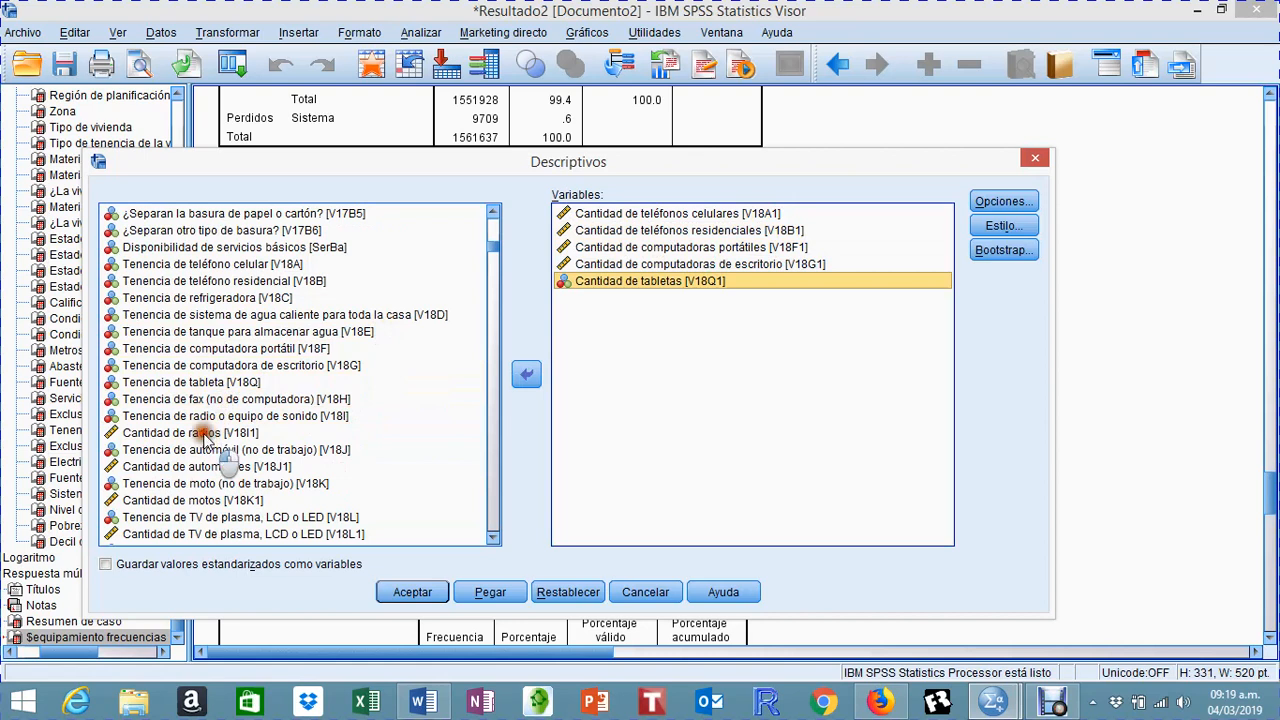
Step: Add the quantities of radios (V18I1), automobiles (V18J1) and motorcycles (V18K1) to the Descriptives variables
{"action": "double_click", "coordinate": [200, 433]}
{"action": "double_click", "coordinate": [204, 450]}
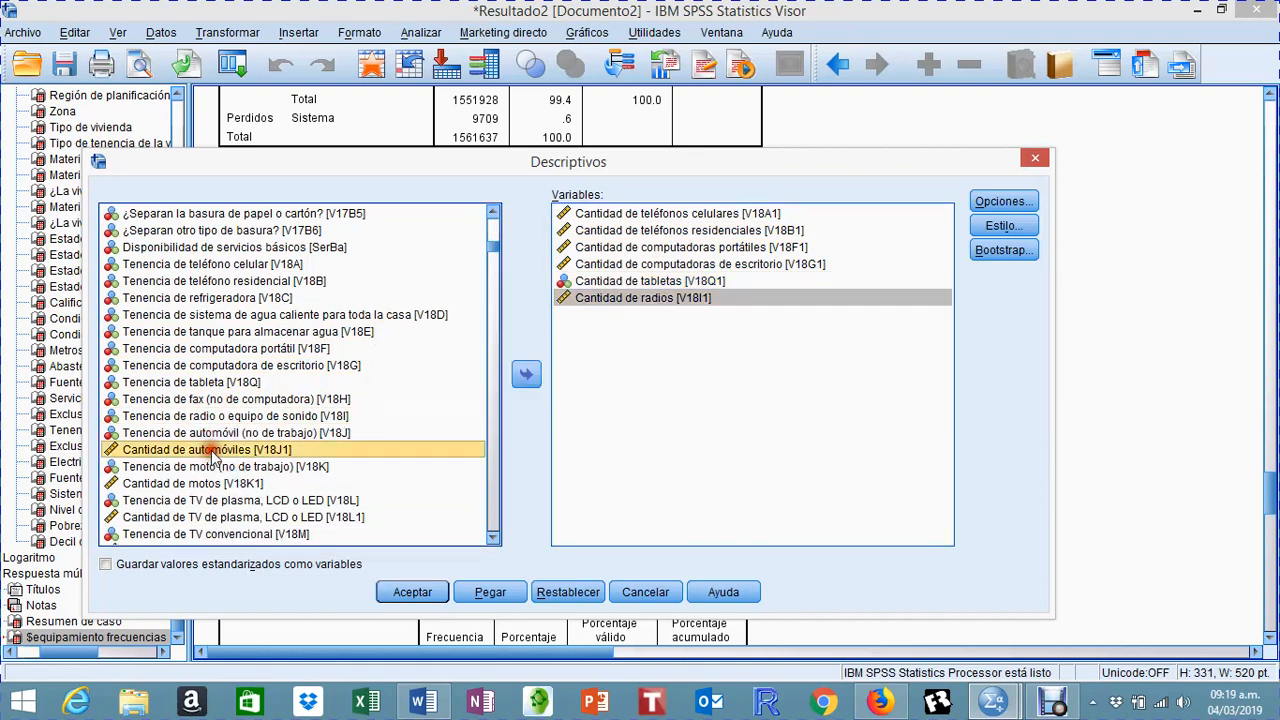
{"action": "double_click", "coordinate": [240, 467]}
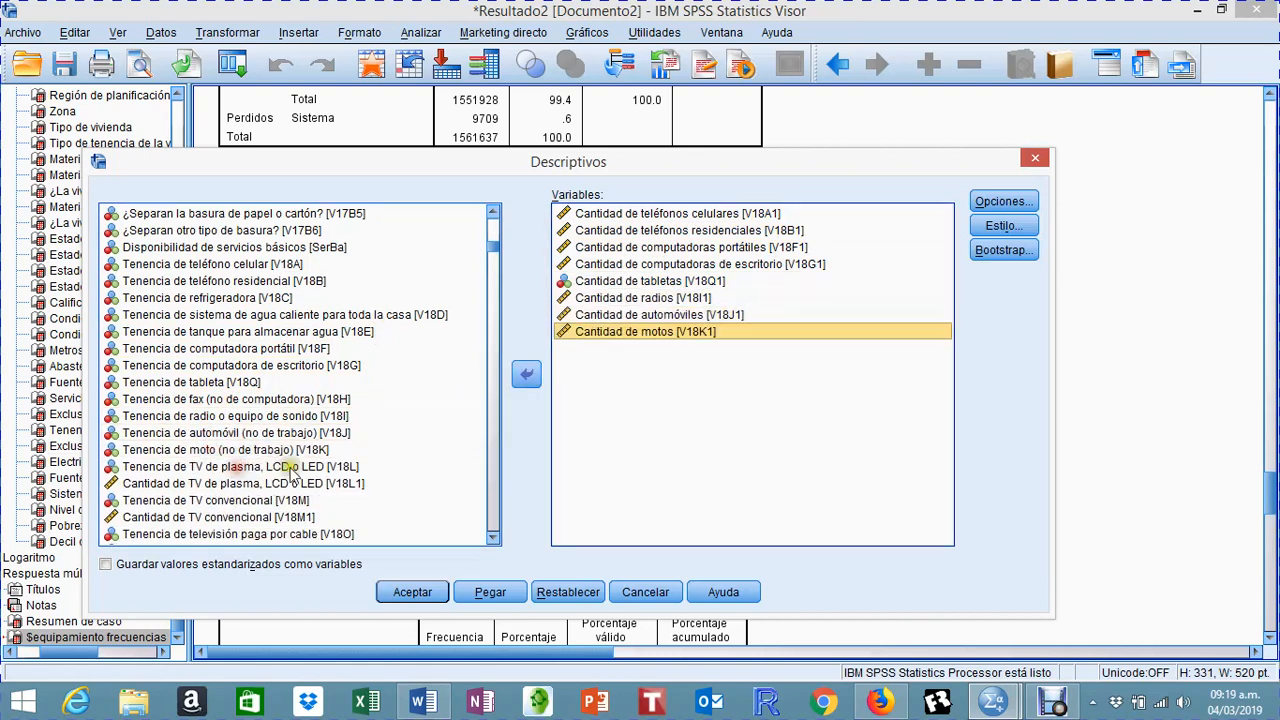
Step: Add the quantities of plasma, LCD or LED TVs (V18L1) and conventional TVs (V18M1), and check for further quantity variables
{"action": "scroll", "coordinate": [336, 458], "scroll_direction": "down", "scroll_amount": 1}
{"action": "left_click", "coordinate": [336, 452]}
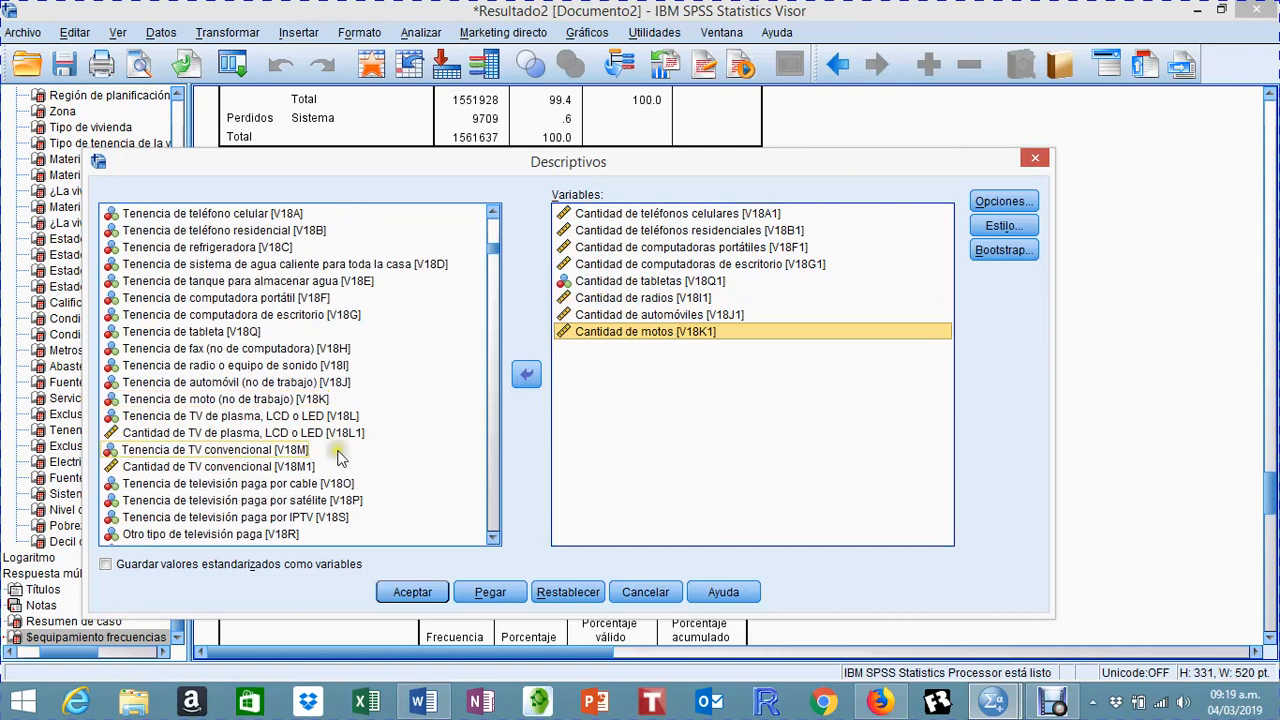
{"action": "left_click", "coordinate": [243, 433]}
{"action": "double_click", "coordinate": [243, 433]}
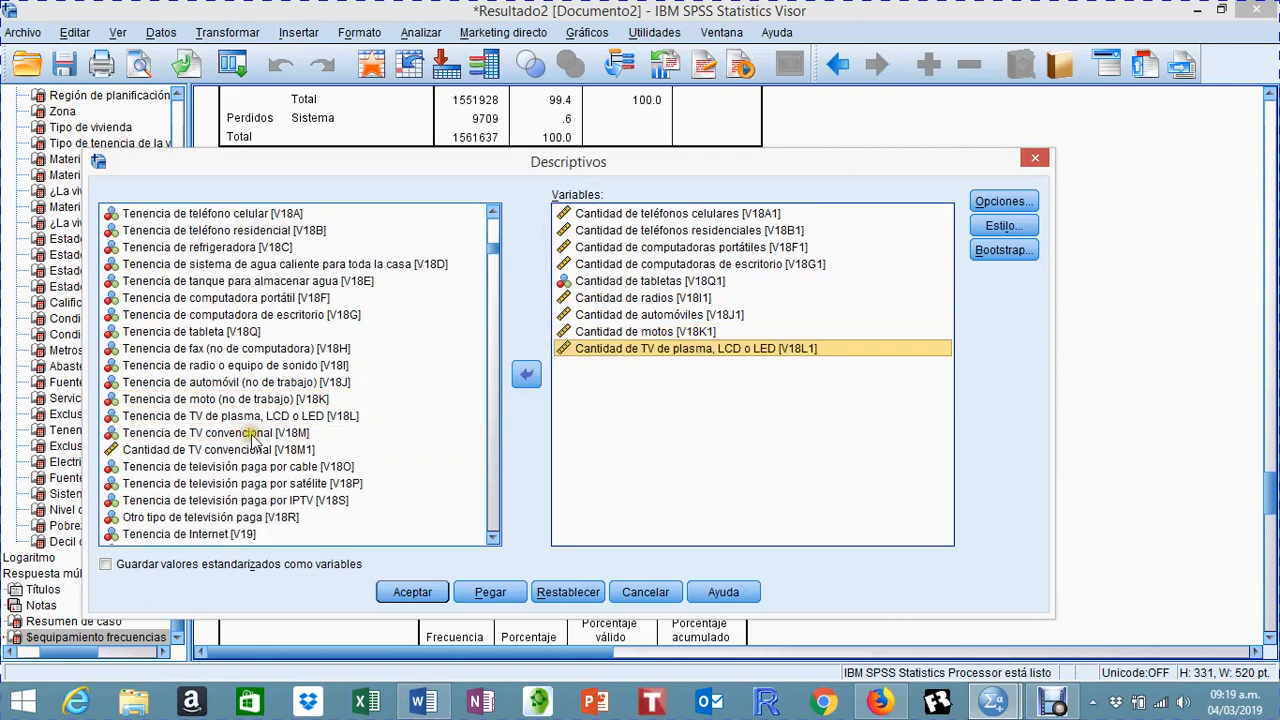
{"action": "left_click", "coordinate": [190, 452]}
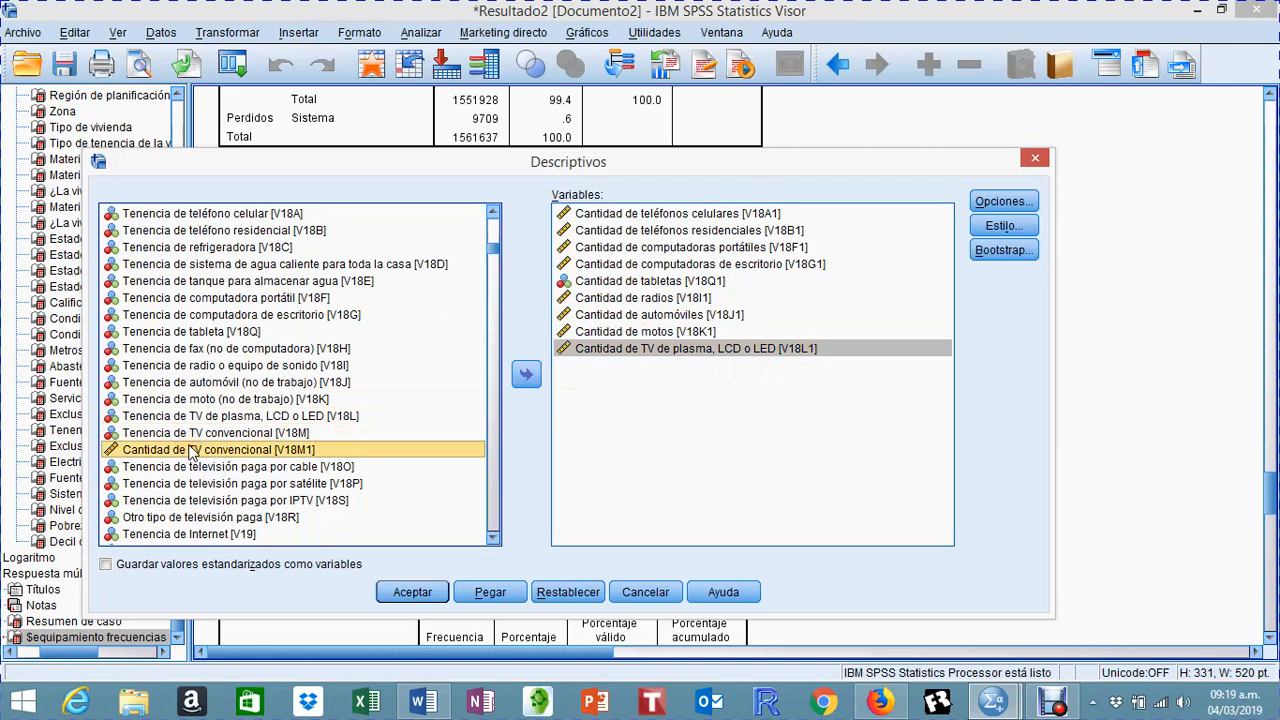
{"action": "double_click", "coordinate": [190, 452]}
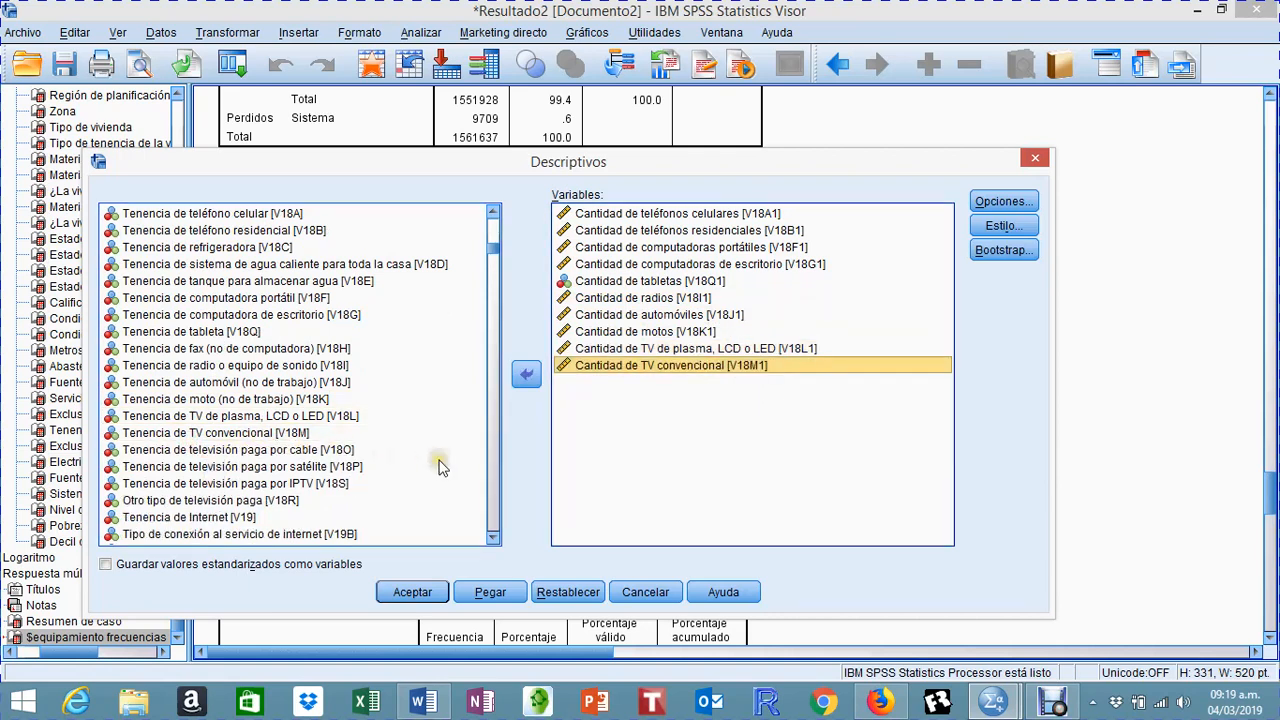
{"action": "scroll", "coordinate": [440, 465], "scroll_direction": "down", "scroll_amount": 2}
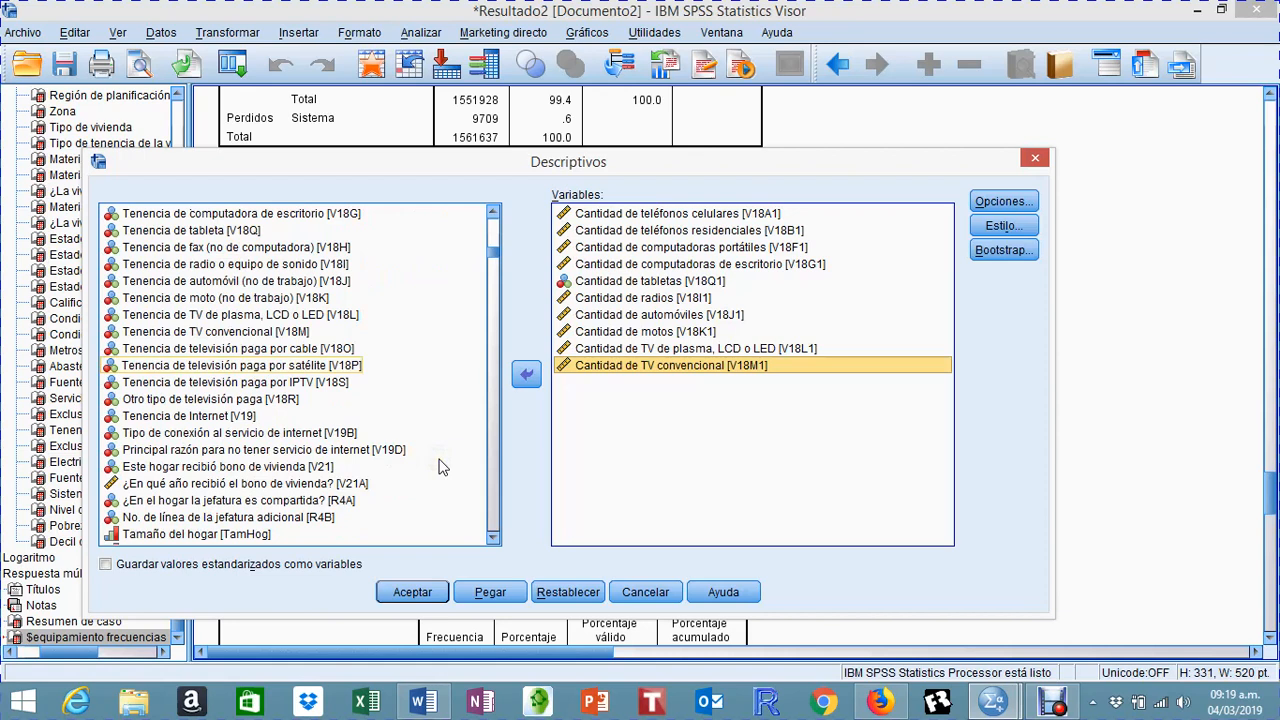
{"action": "left_click", "coordinate": [443, 452]}
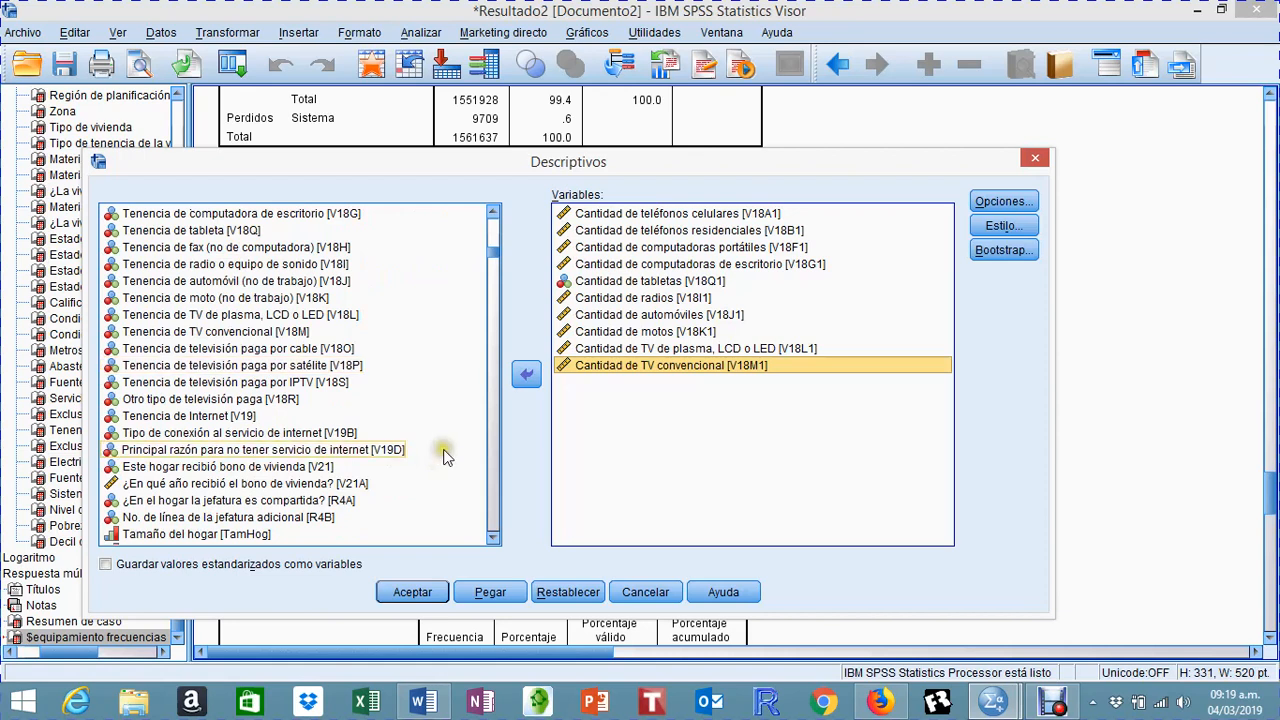
{"action": "left_click", "coordinate": [675, 423]}
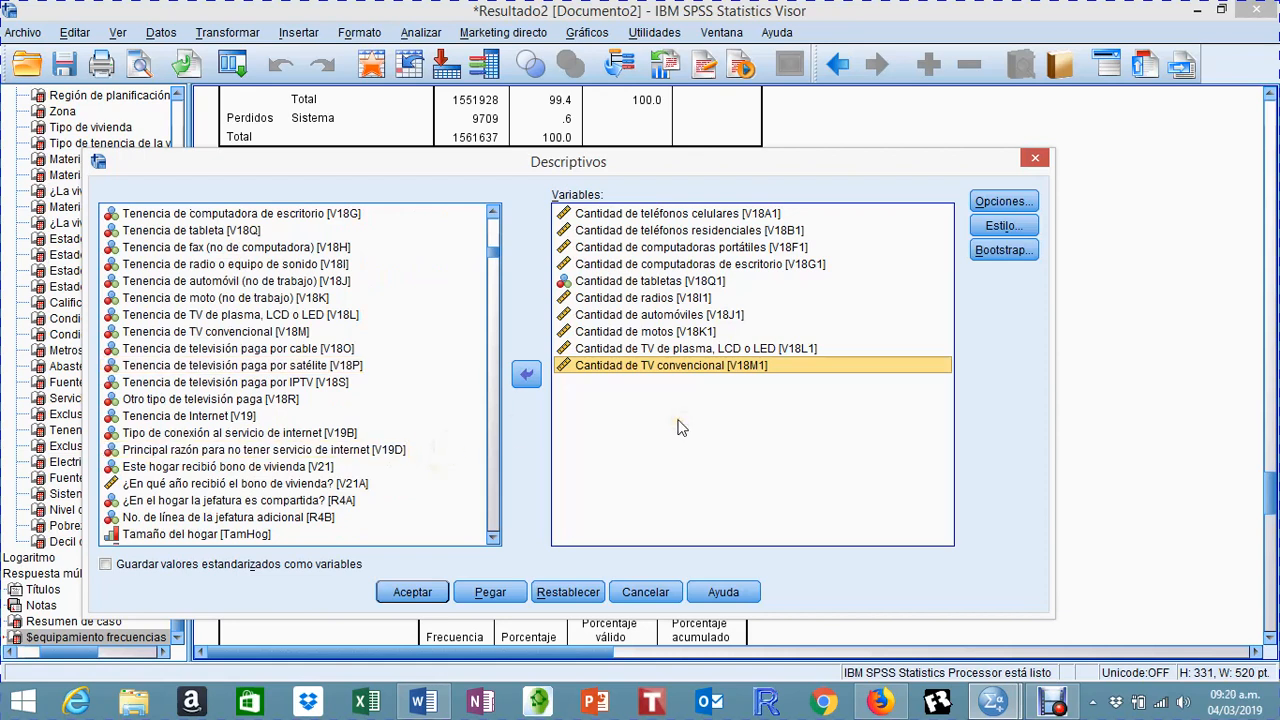
Step: Keep mean, standard deviation, minimum and maximum as the statistics and run the descriptives for the ten quantity variables
{"action": "left_click", "coordinate": [996, 202]}
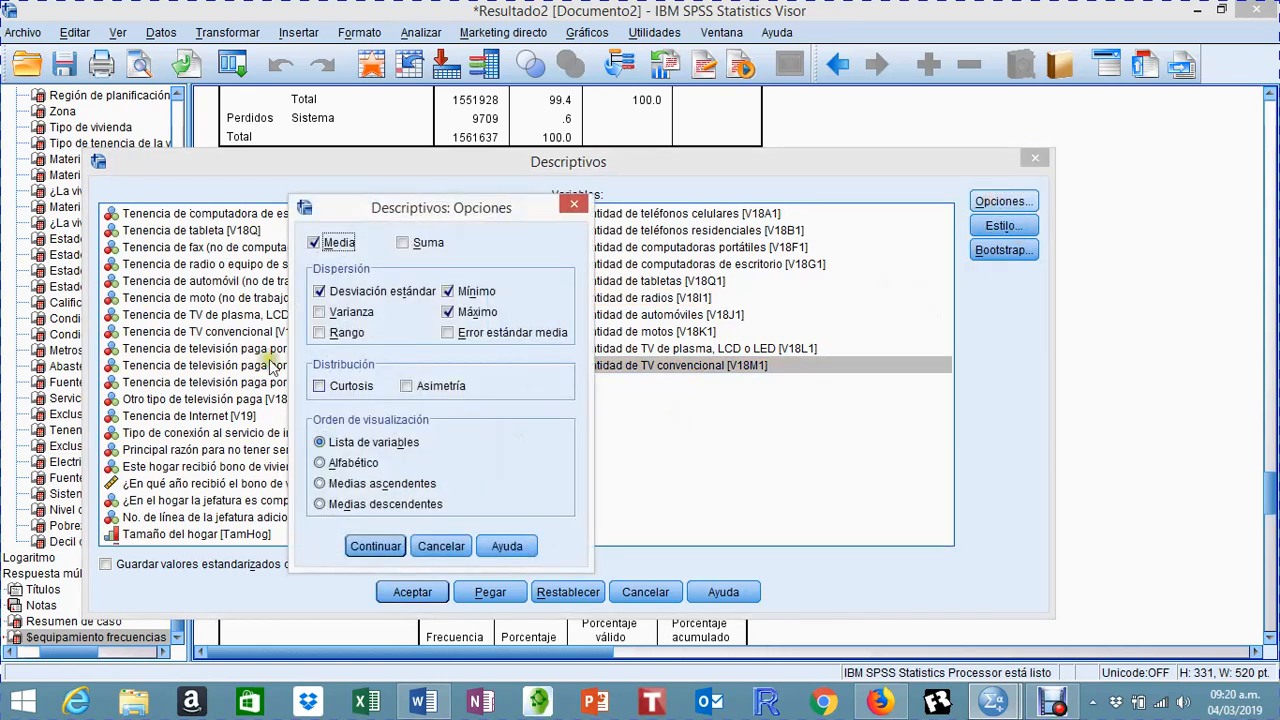
{"action": "left_click", "coordinate": [342, 244]}
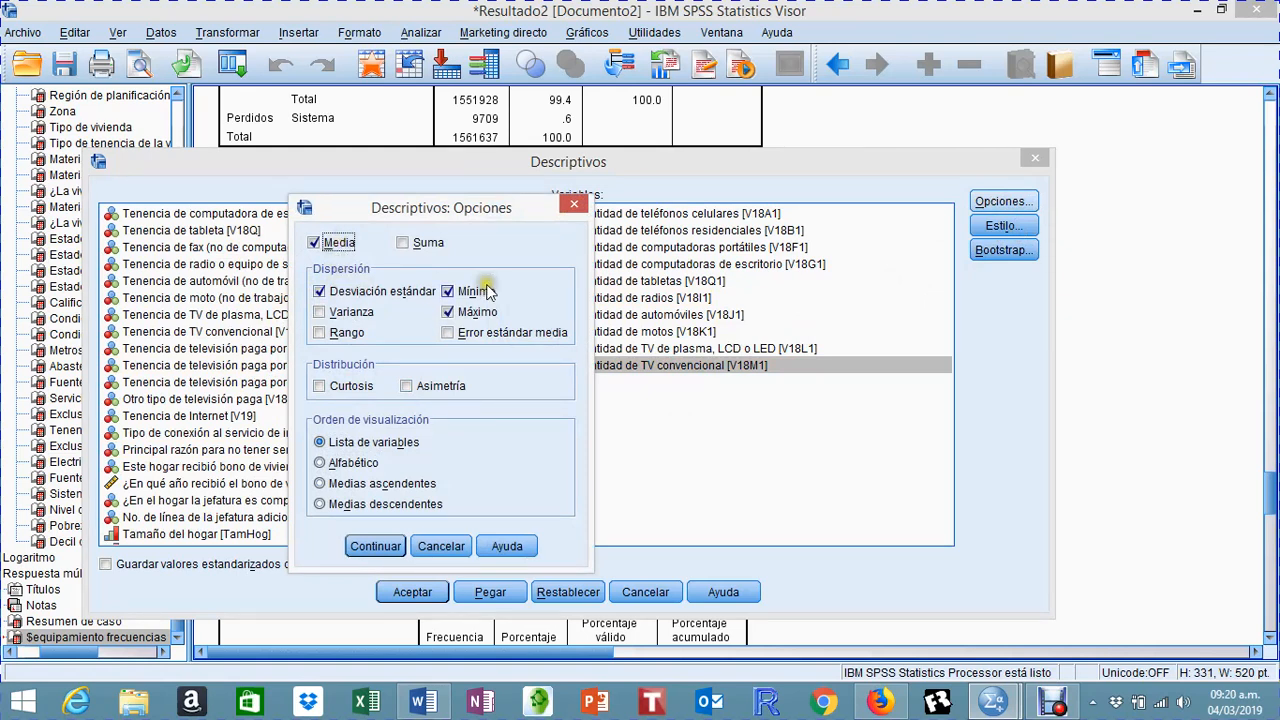
{"action": "left_click", "coordinate": [490, 334]}
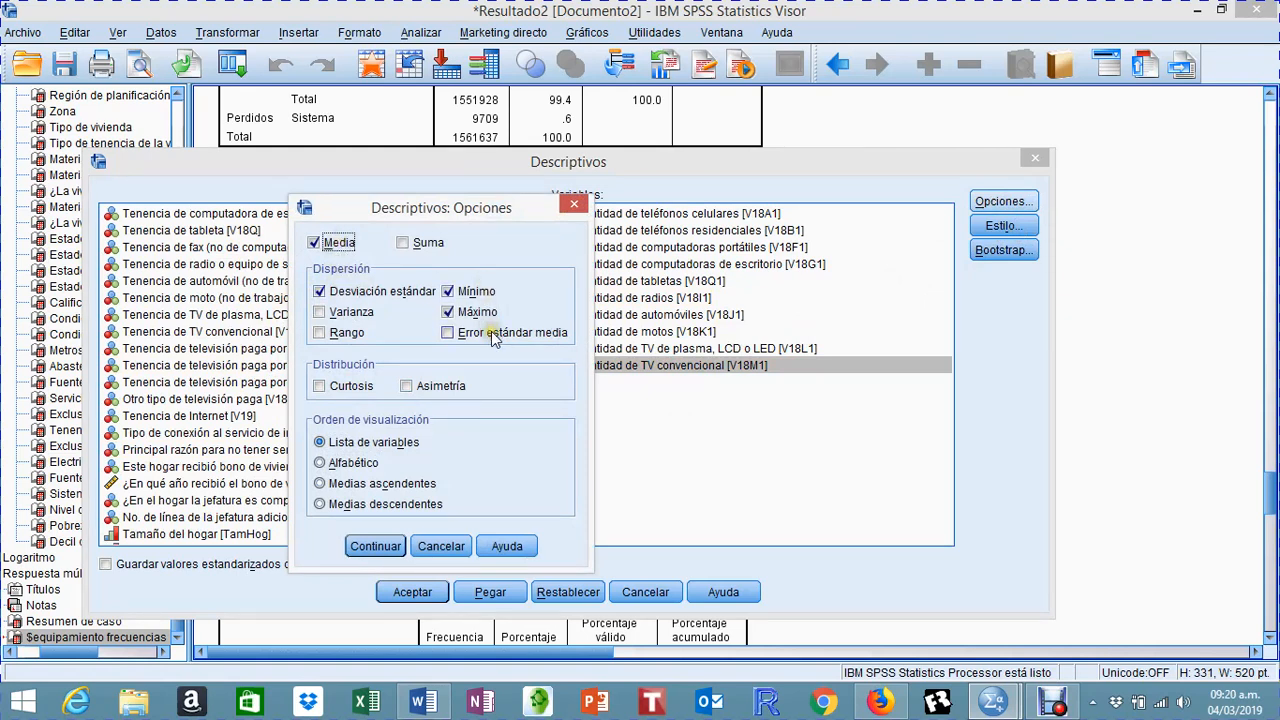
{"action": "left_click", "coordinate": [365, 547]}
{"action": "left_click", "coordinate": [388, 594]}
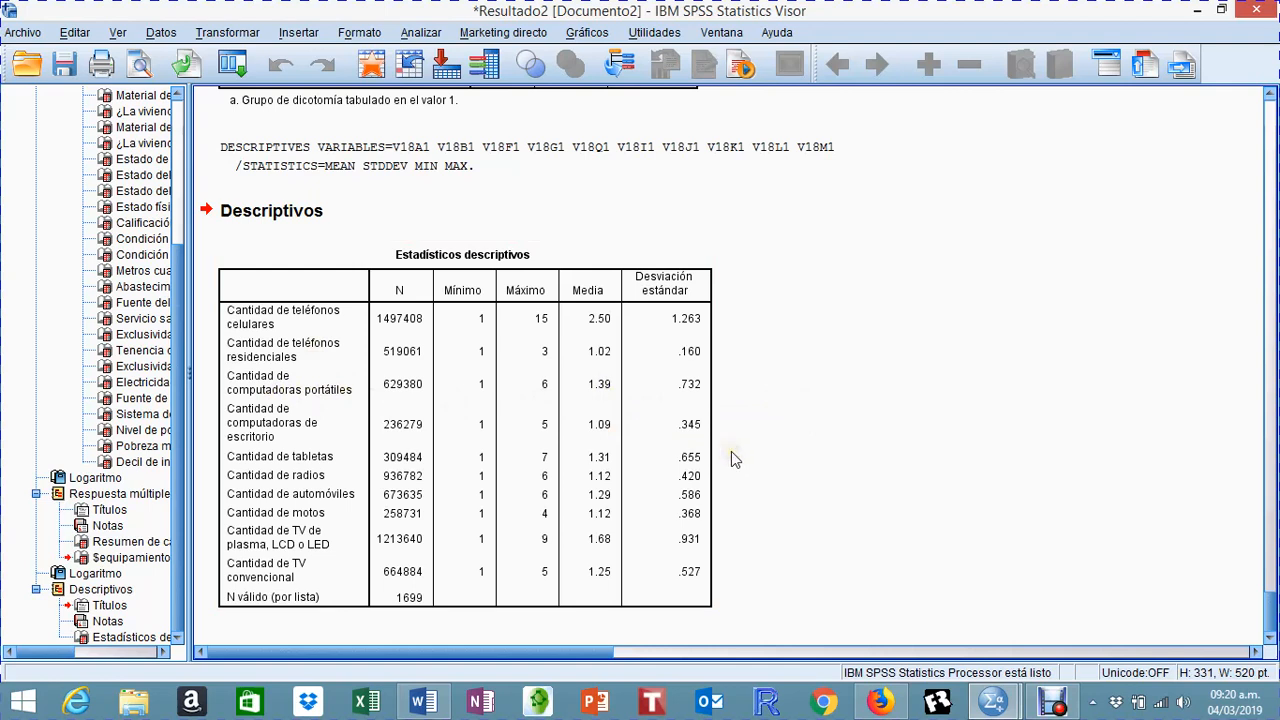
{"action": "left_click", "coordinate": [300, 384]}
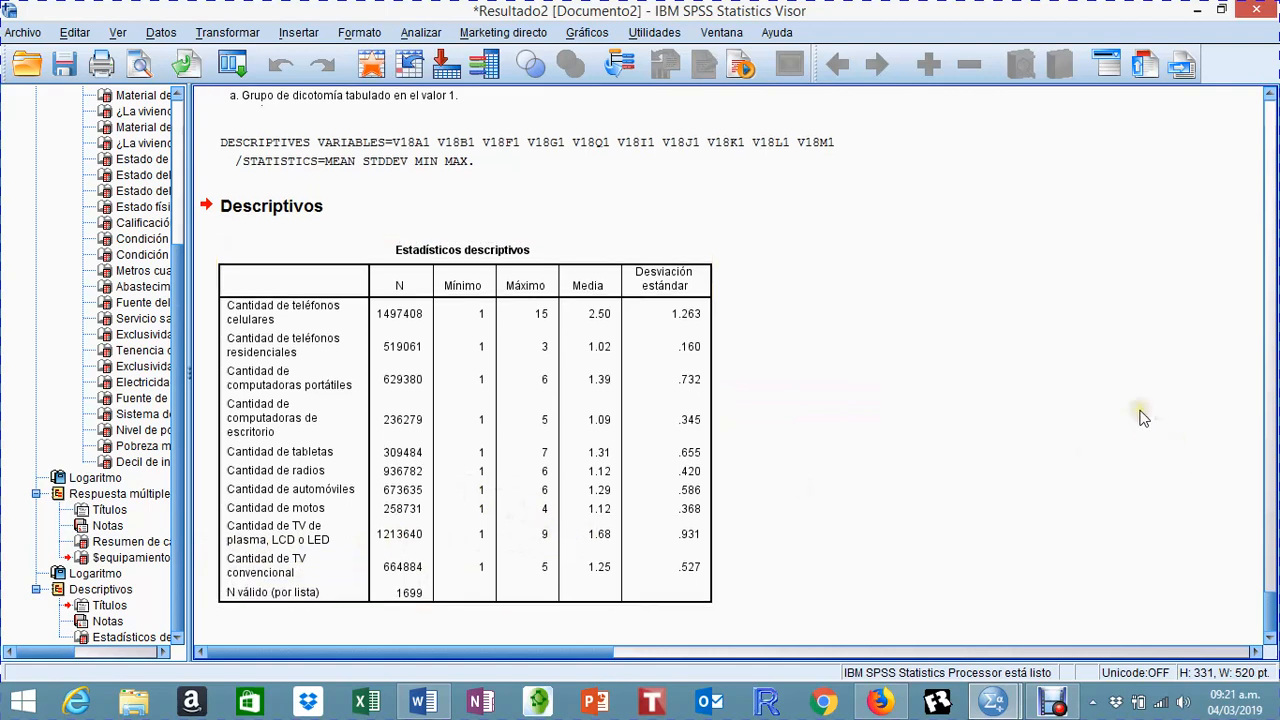
Step: Run a crosstab with planning region (REGION) in the rows and zone (ZONA) in the columns
{"action": "scroll", "coordinate": [1140, 410], "scroll_direction": "up", "scroll_amount": 2}
{"action": "scroll", "coordinate": [1140, 440], "scroll_direction": "up", "scroll_amount": 5}
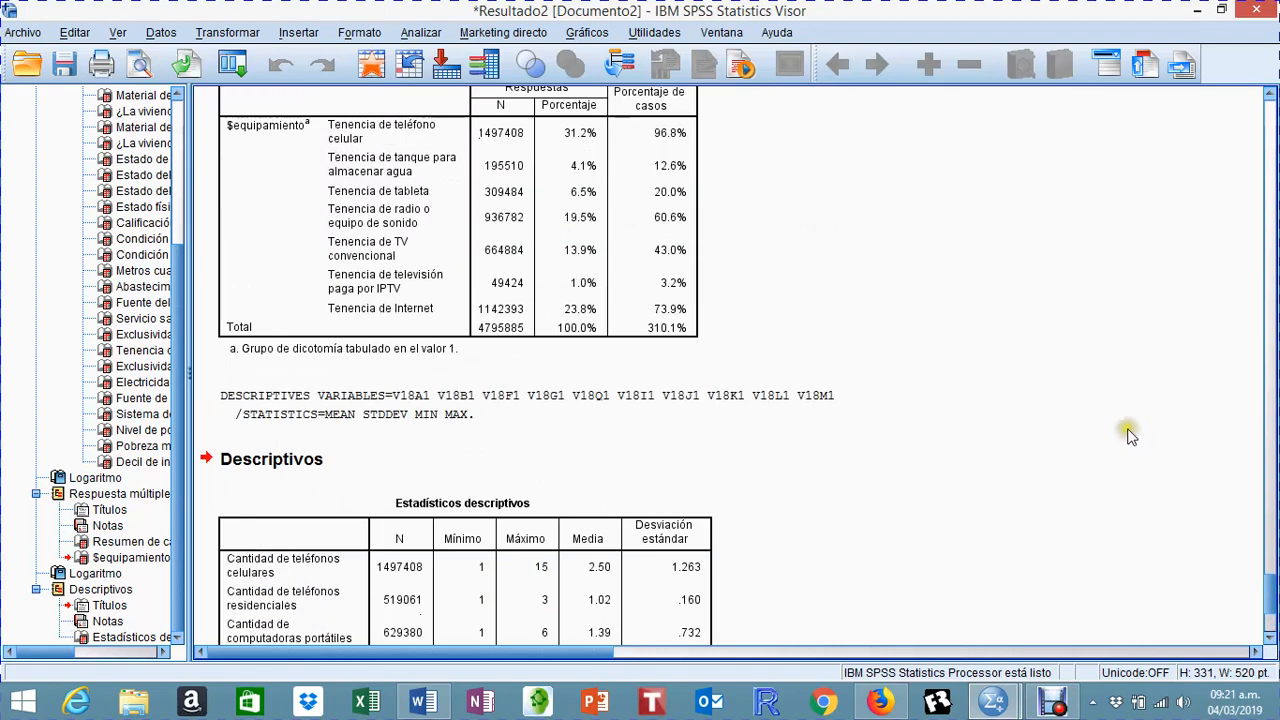
{"action": "scroll", "coordinate": [1128, 428], "scroll_direction": "up", "scroll_amount": 5}
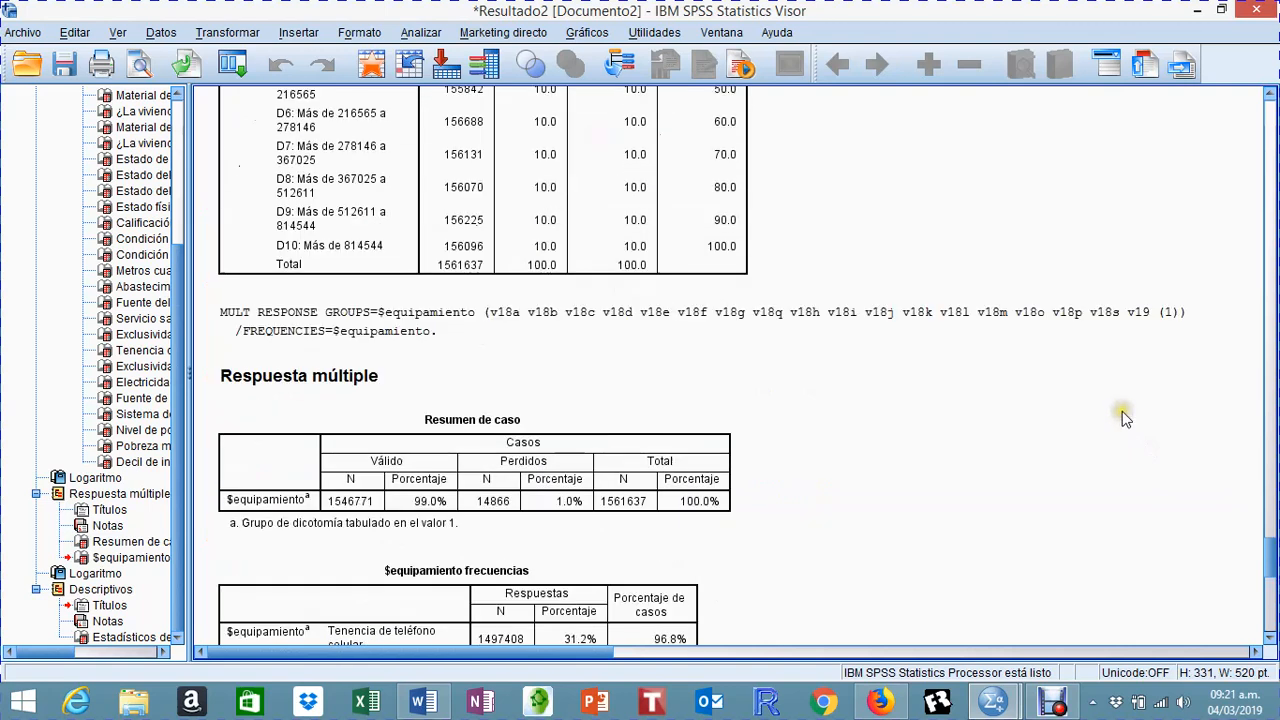
{"action": "left_click", "coordinate": [421, 33]}
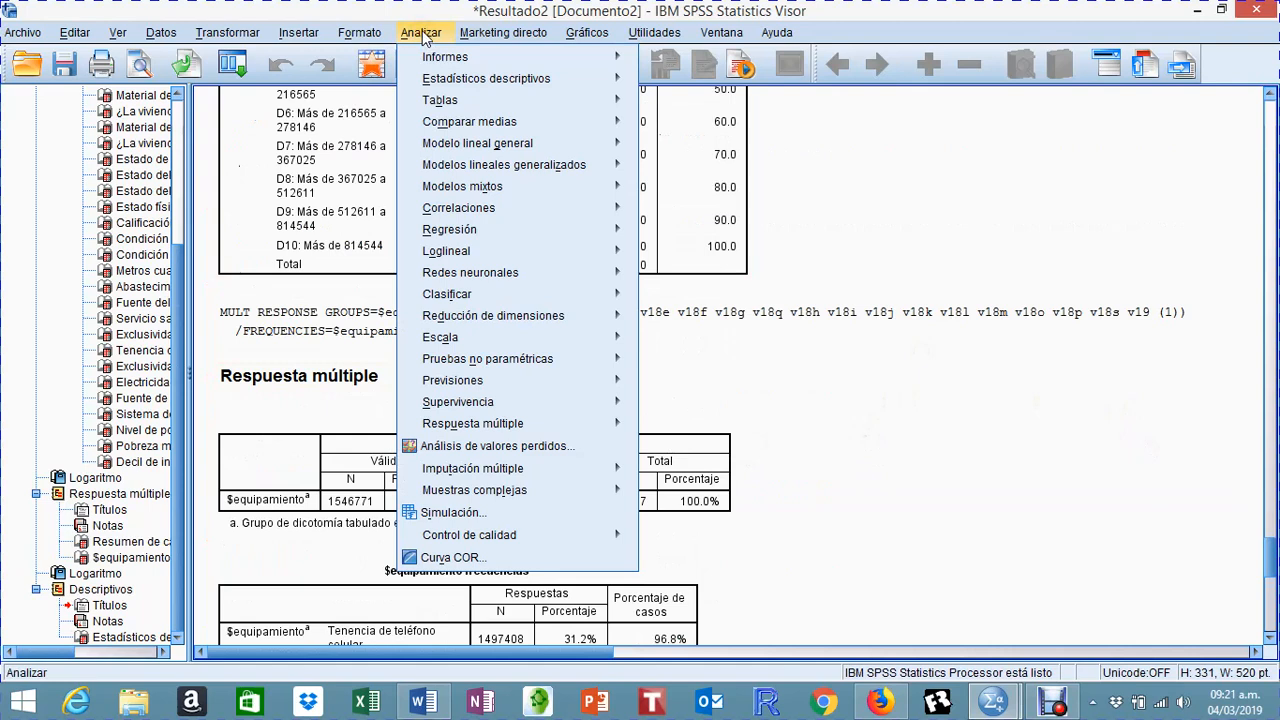
{"action": "mouse_move", "coordinate": [545, 79]}
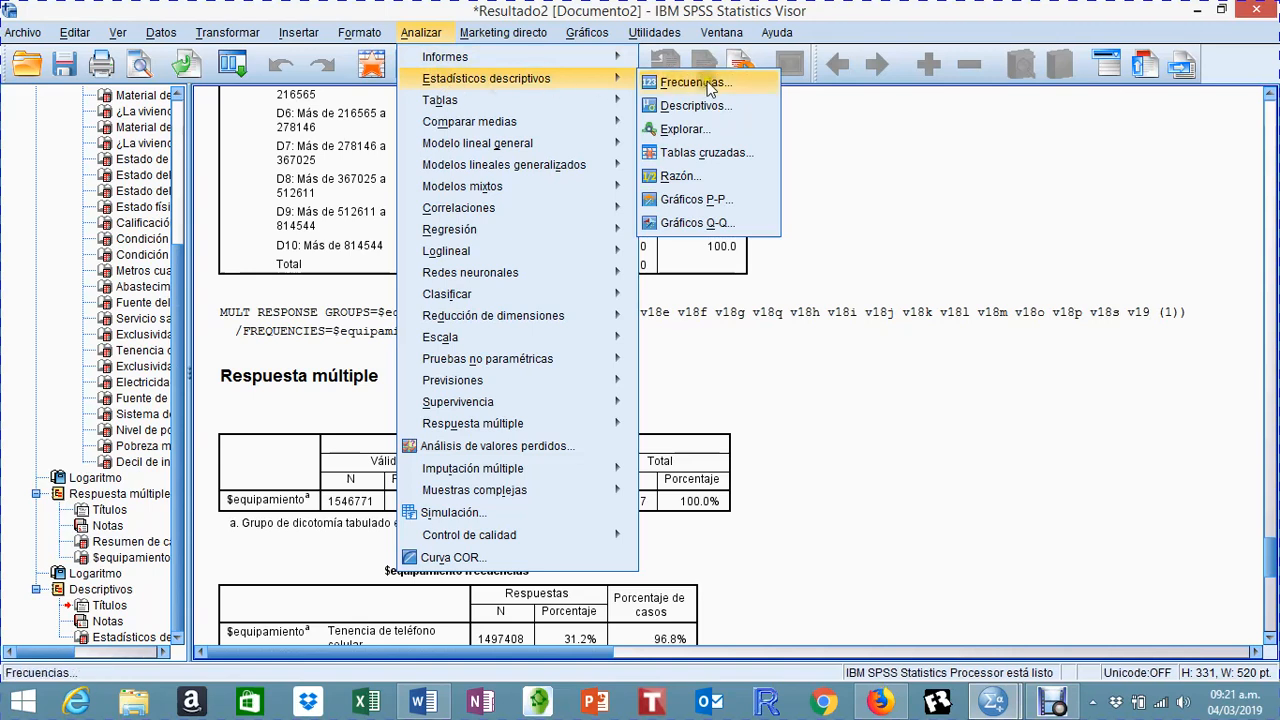
{"action": "left_click", "coordinate": [726, 153]}
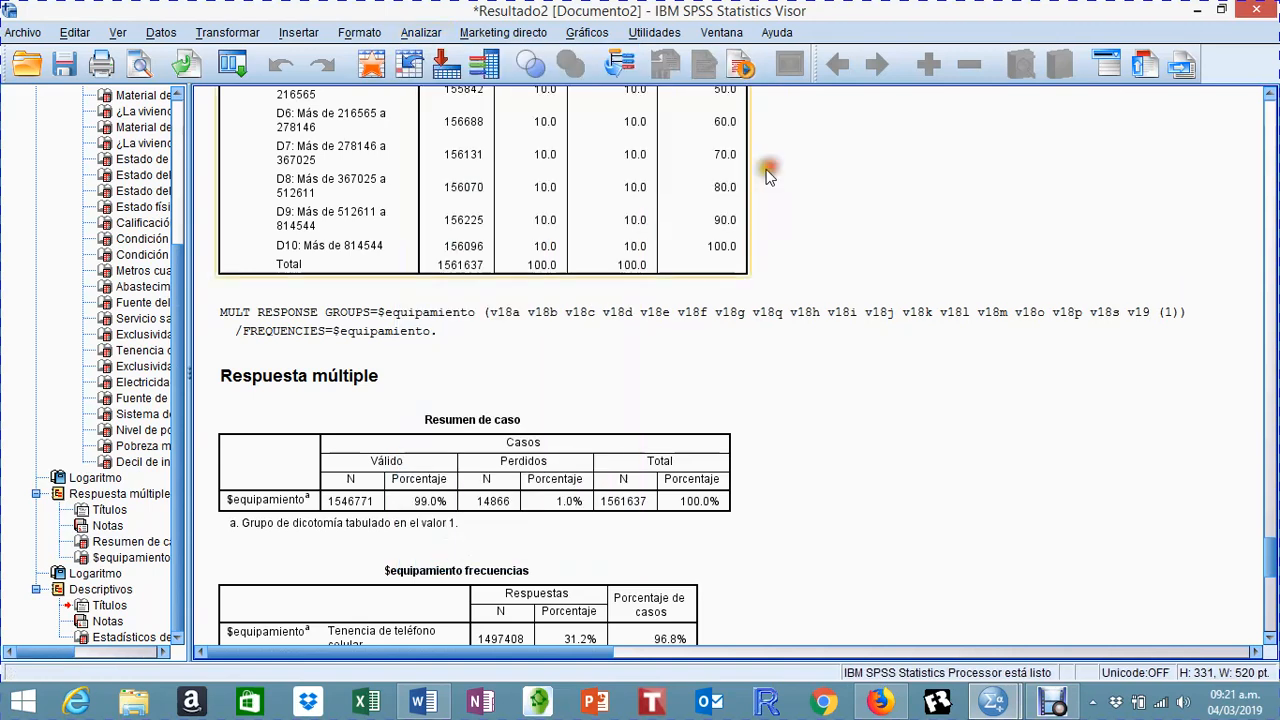
{"action": "left_click_drag", "start_coordinate": [454, 62], "coordinate": [572, 57]}
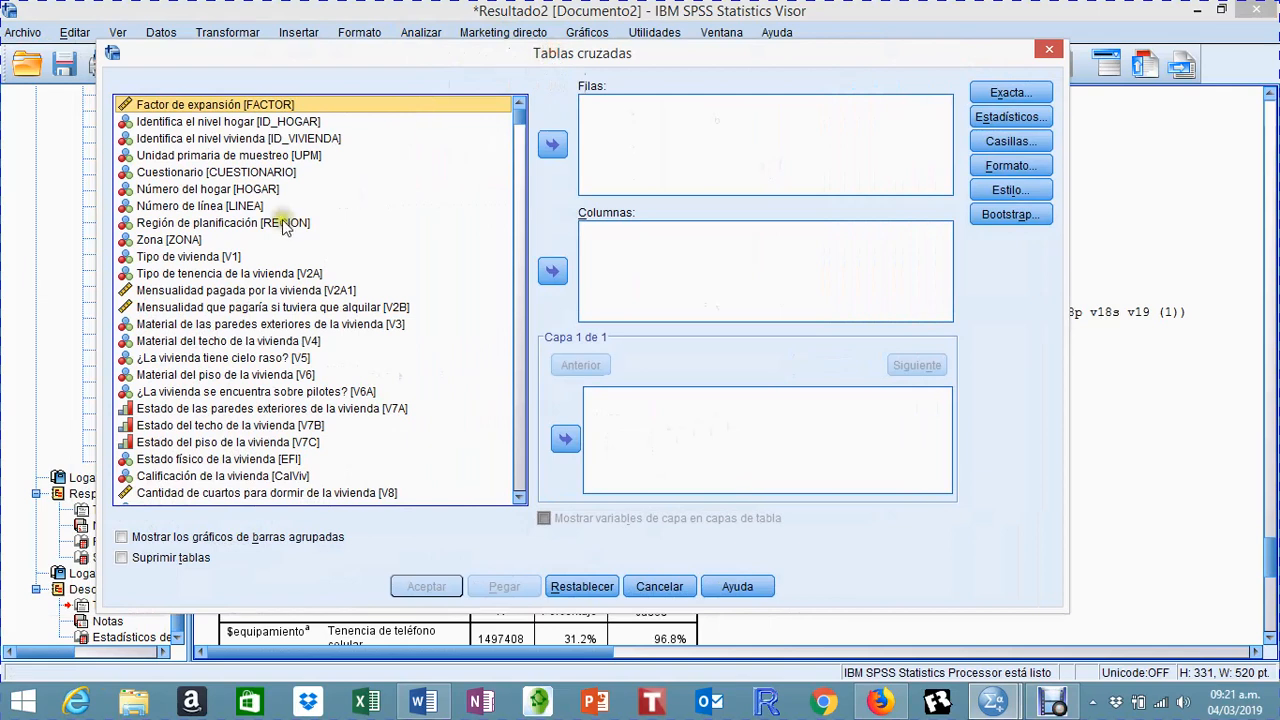
{"action": "left_click", "coordinate": [281, 222]}
{"action": "left_click", "coordinate": [553, 145]}
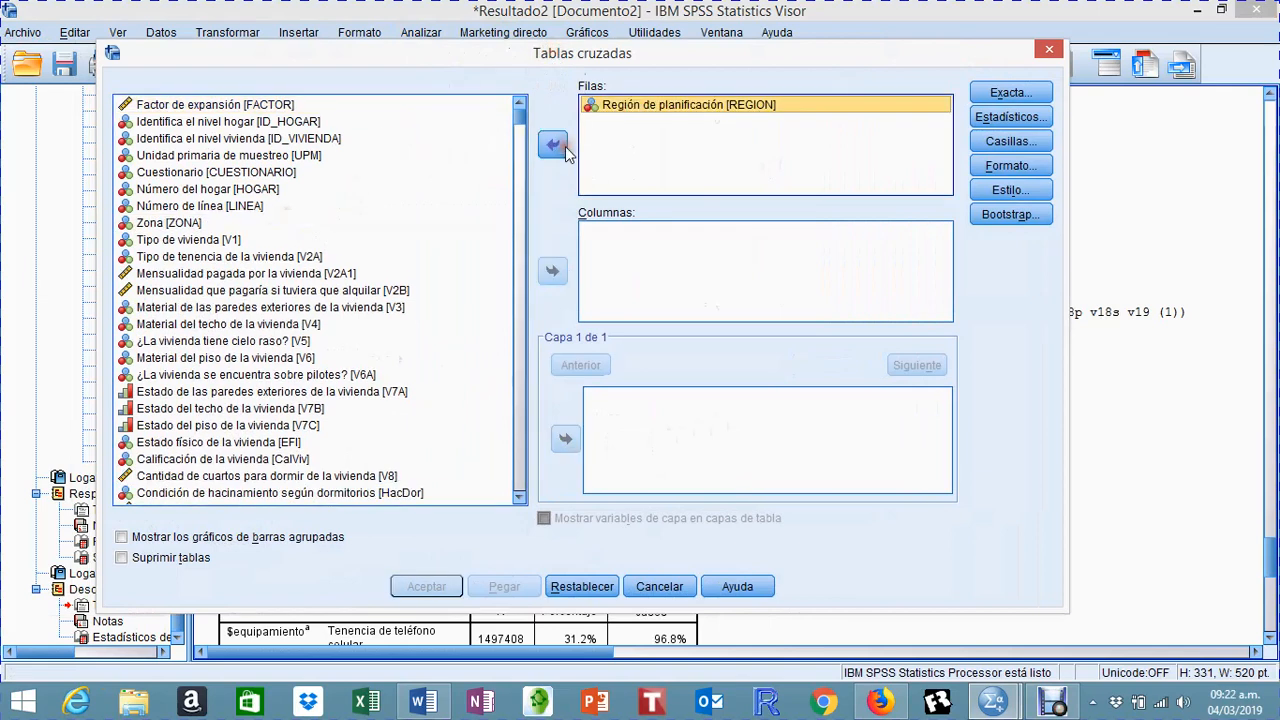
{"action": "left_click", "coordinate": [158, 222]}
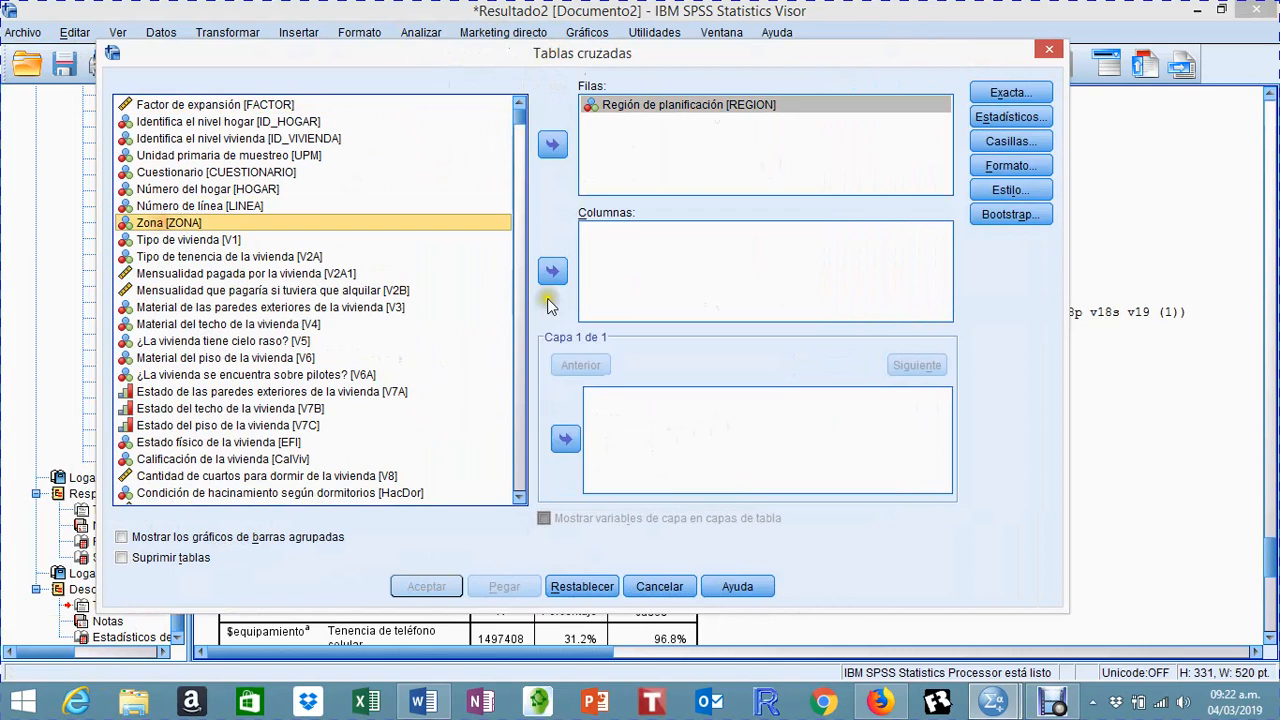
{"action": "left_click", "coordinate": [553, 271]}
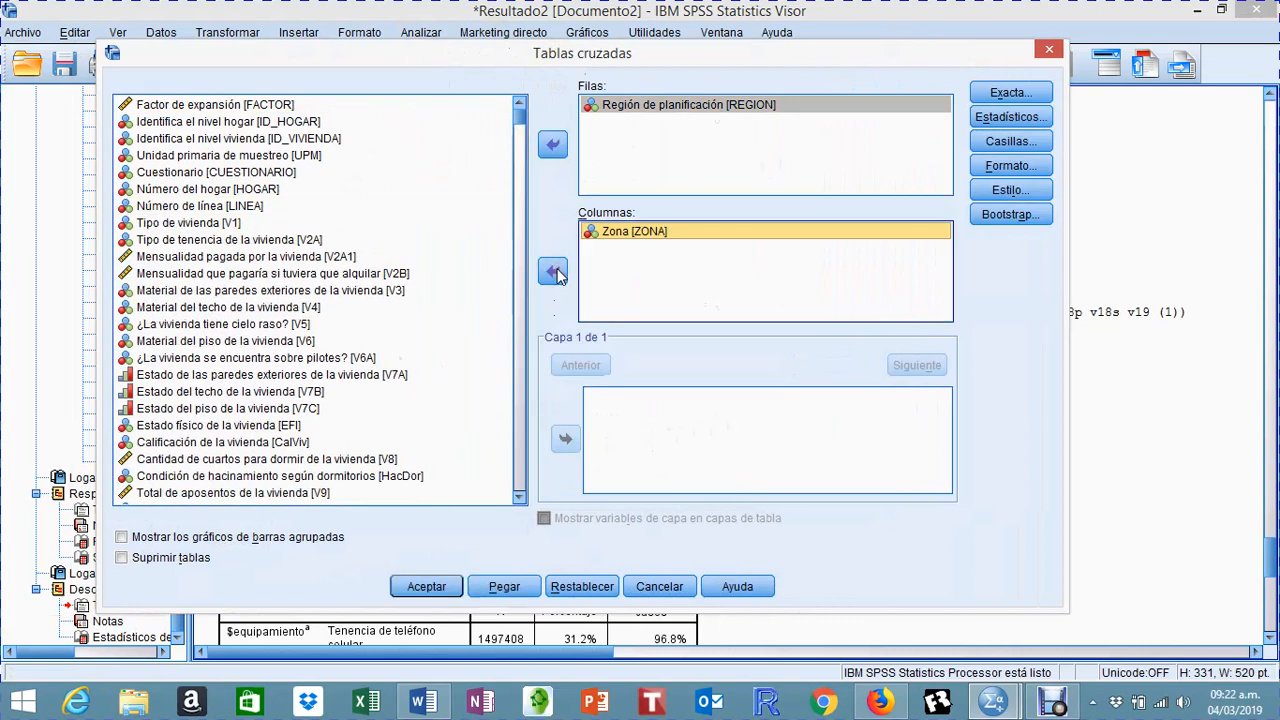
{"action": "left_click", "coordinate": [428, 586]}
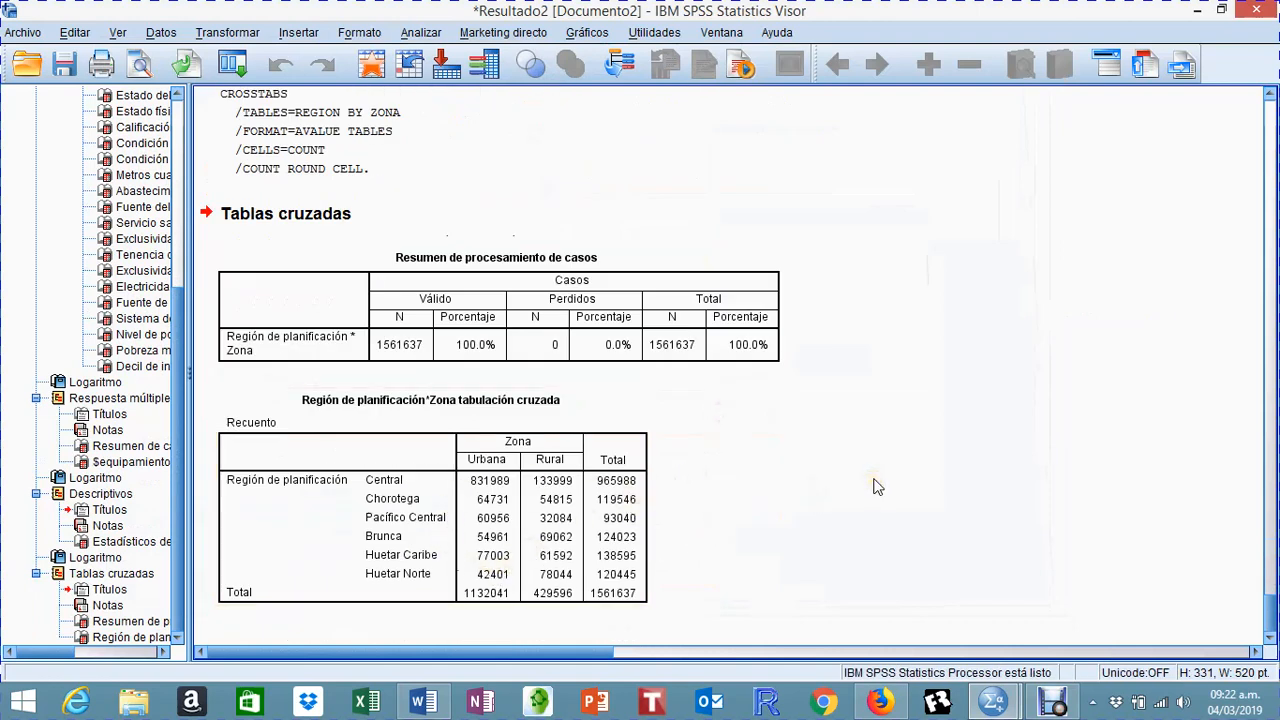
Step: Reopen Crosstabs and clear REGION and ZONA from the row and column variables
{"action": "left_click", "coordinate": [428, 34]}
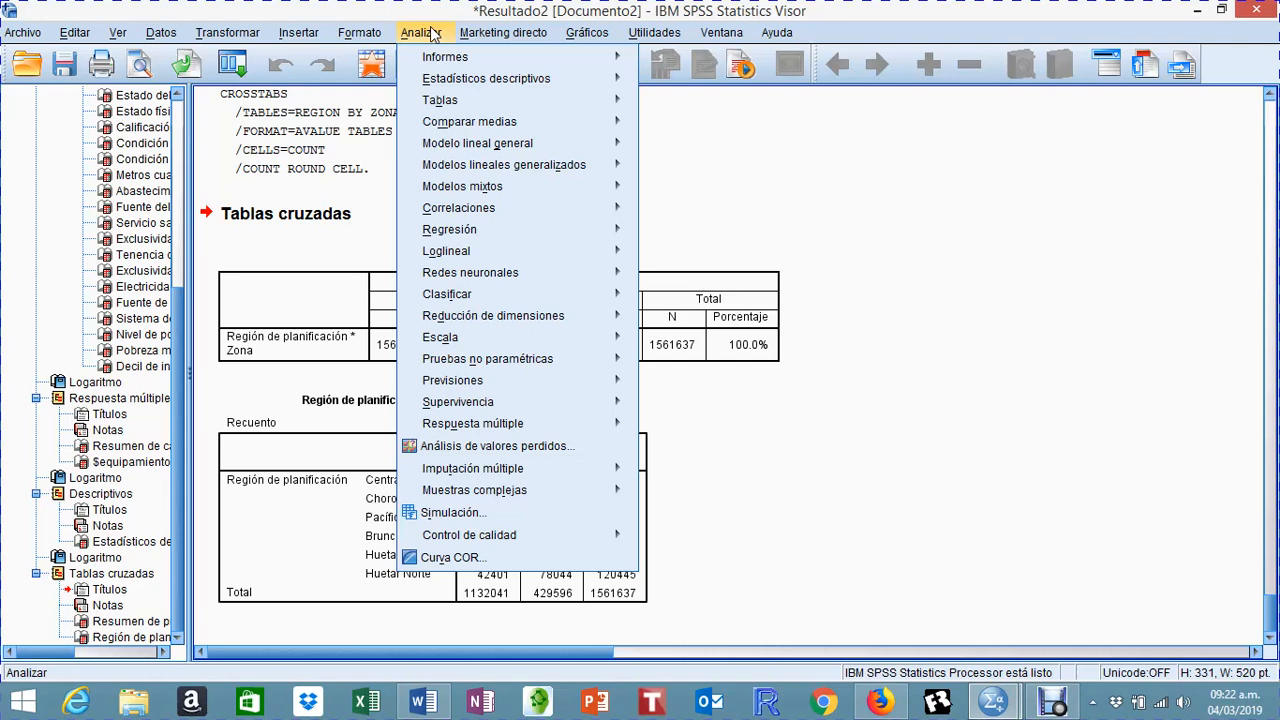
{"action": "left_click", "coordinate": [918, 398]}
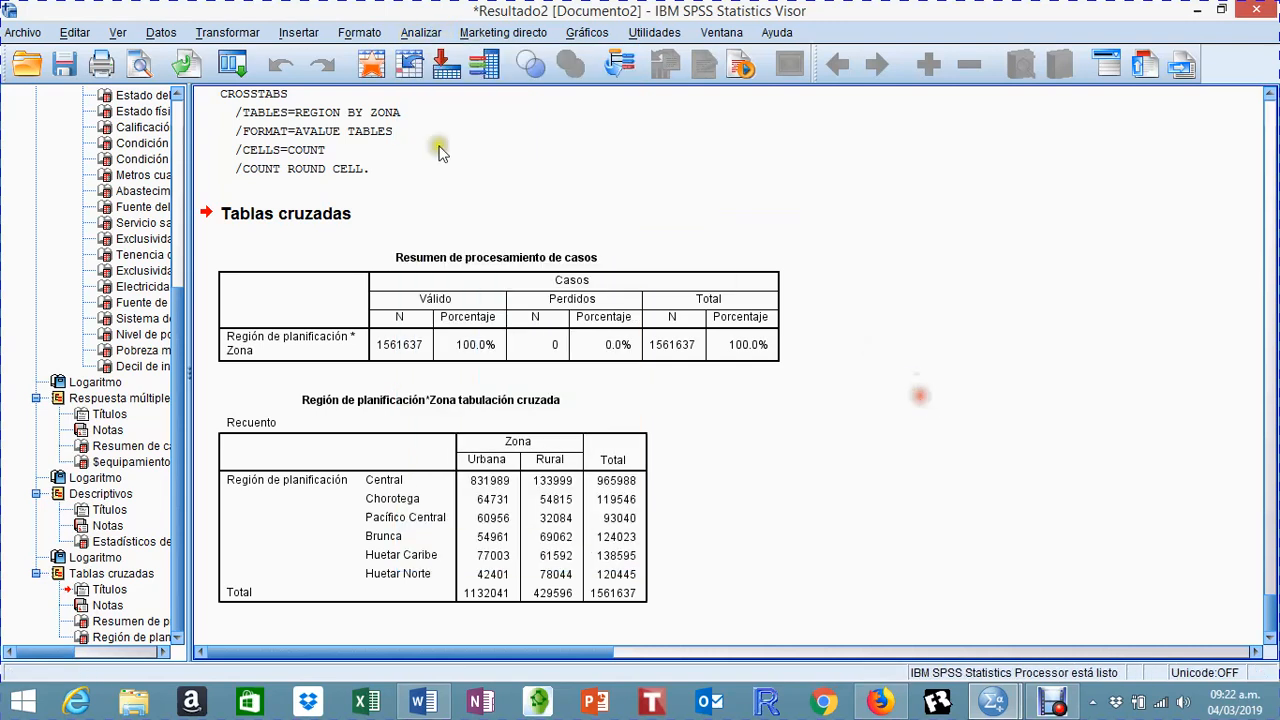
{"action": "left_click", "coordinate": [420, 32]}
{"action": "mouse_move", "coordinate": [480, 78]}
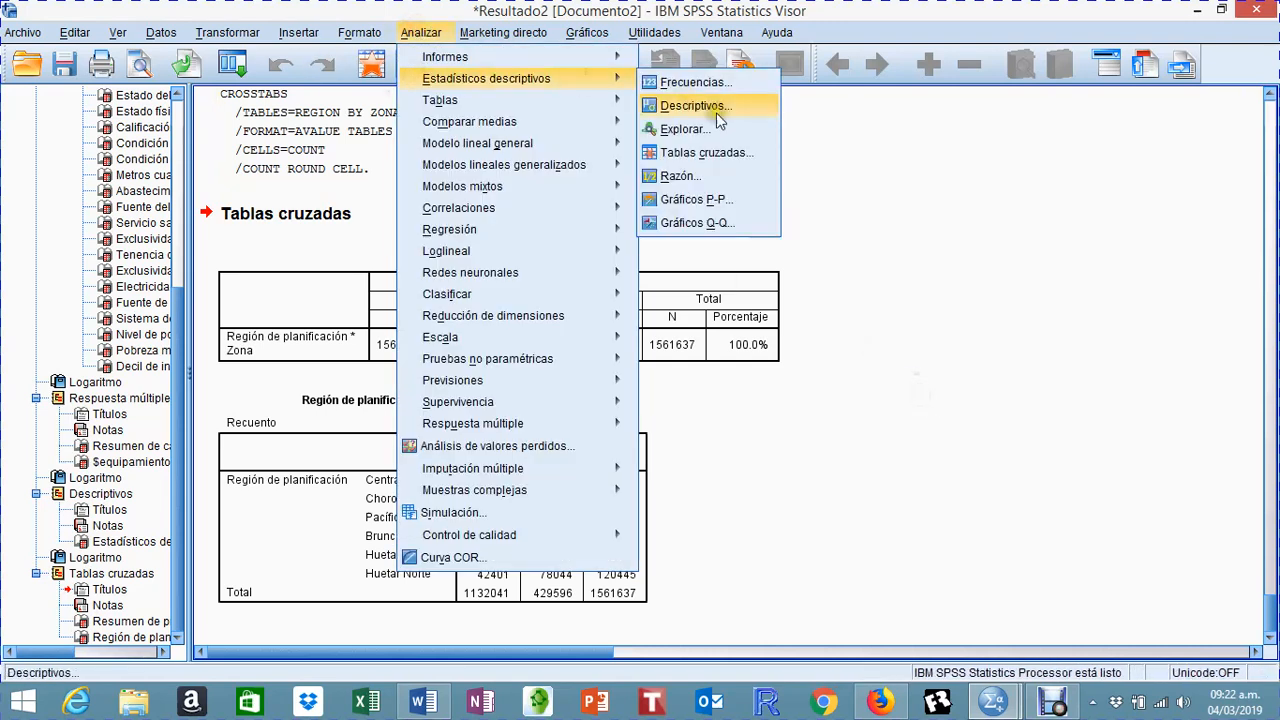
{"action": "left_click", "coordinate": [706, 152]}
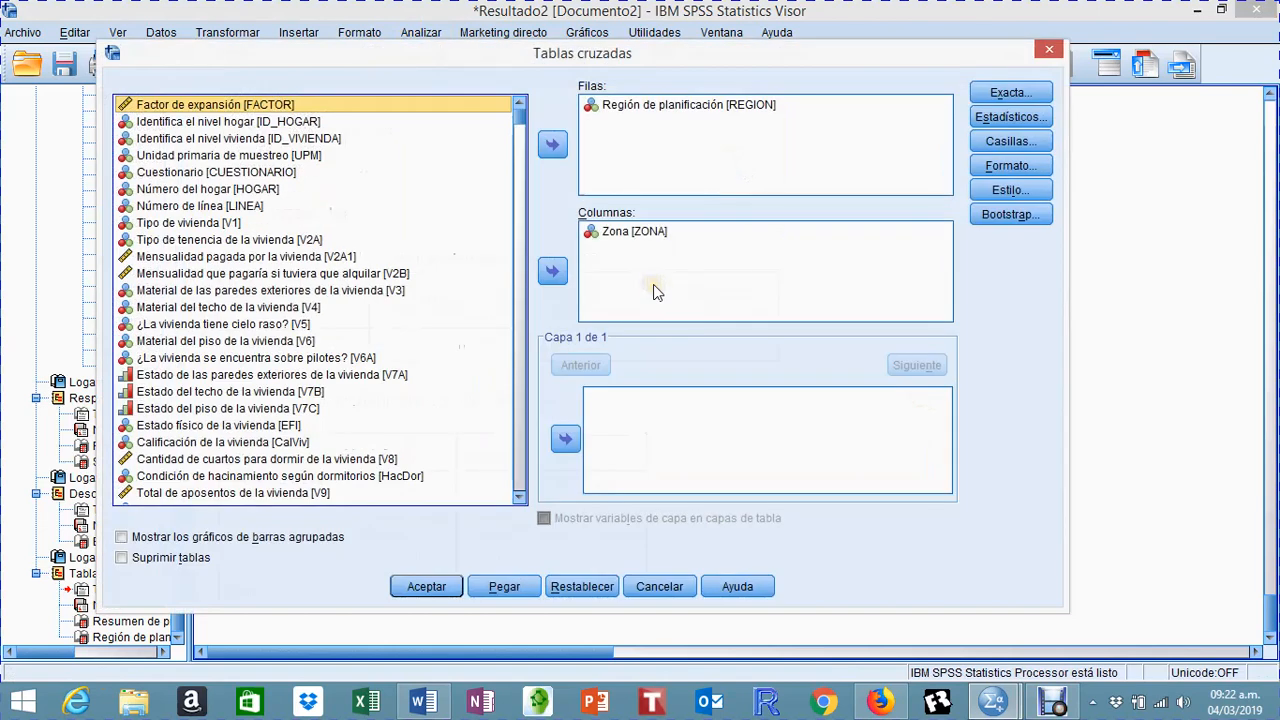
{"action": "left_click", "coordinate": [637, 234]}
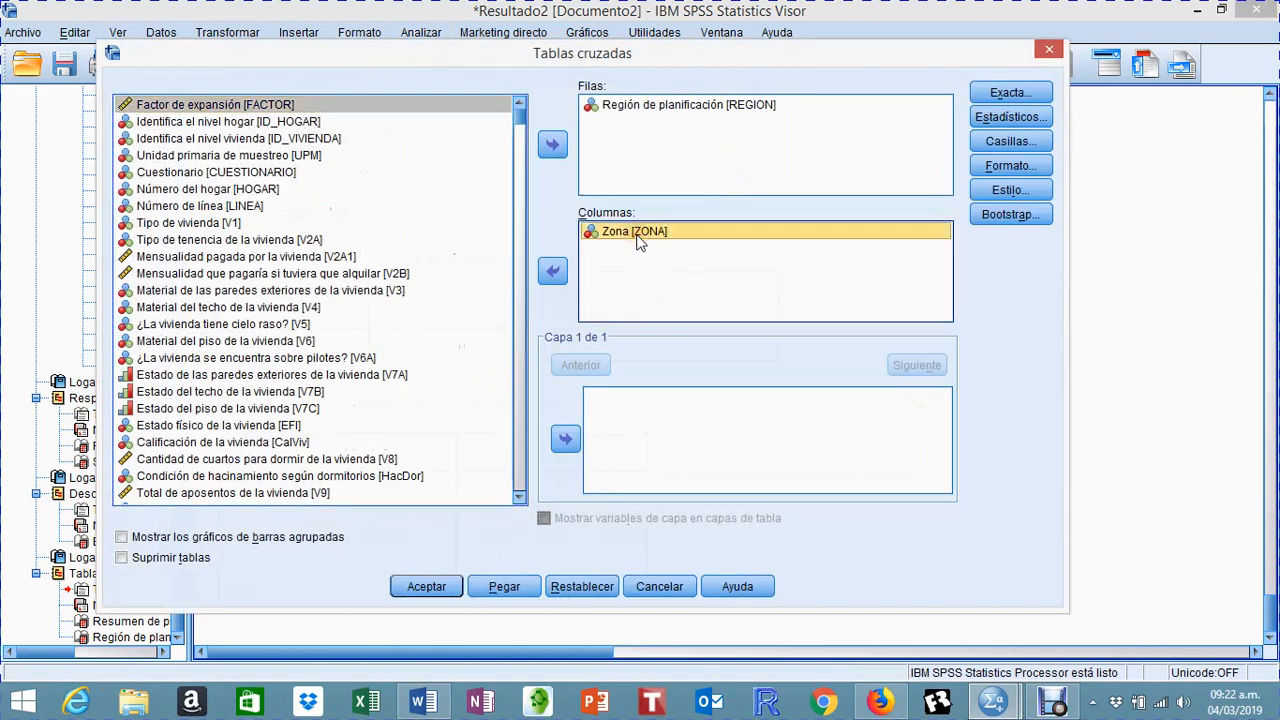
{"action": "left_click", "coordinate": [552, 270]}
{"action": "left_click", "coordinate": [552, 144]}
{"action": "left_click", "coordinate": [616, 106]}
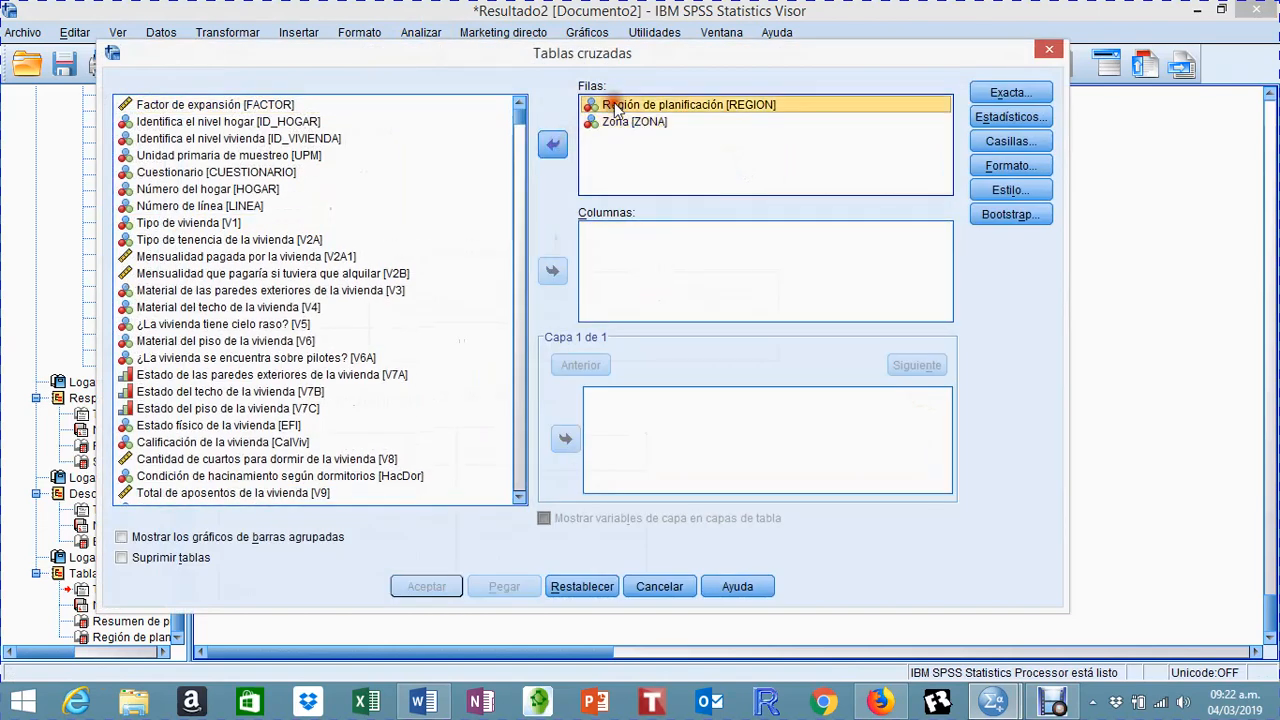
{"action": "left_click", "coordinate": [556, 144]}
{"action": "left_click", "coordinate": [606, 106]}
{"action": "left_click", "coordinate": [554, 144]}
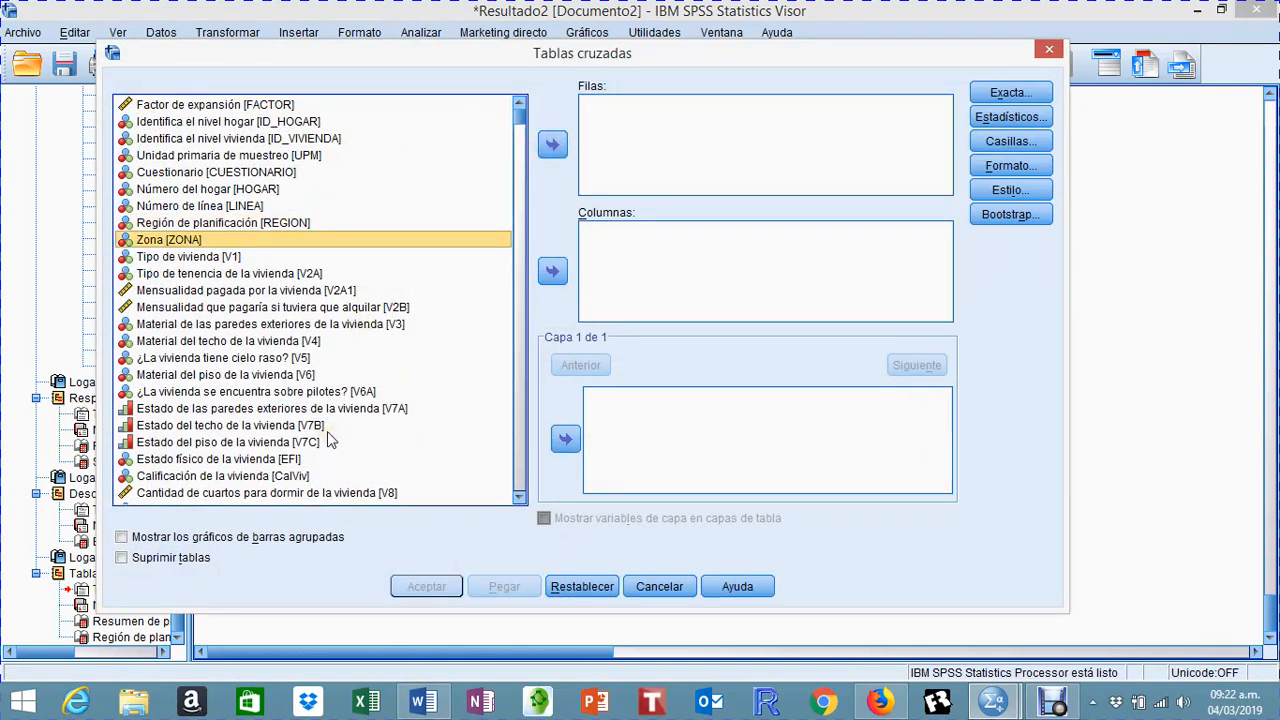
Step: Run a crosstab with the dwelling's physical condition (EFI) in the rows and ZONA in the columns
{"action": "left_click", "coordinate": [285, 460]}
{"action": "left_click", "coordinate": [553, 144]}
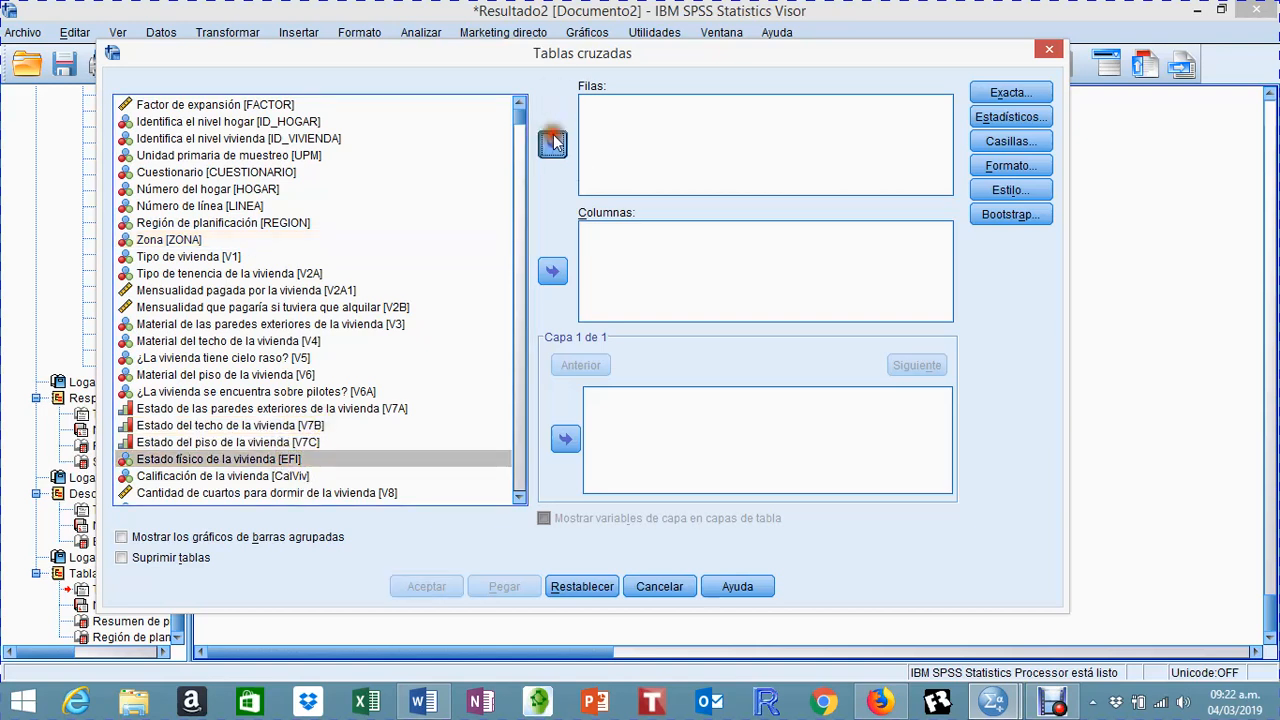
{"action": "left_click", "coordinate": [186, 240]}
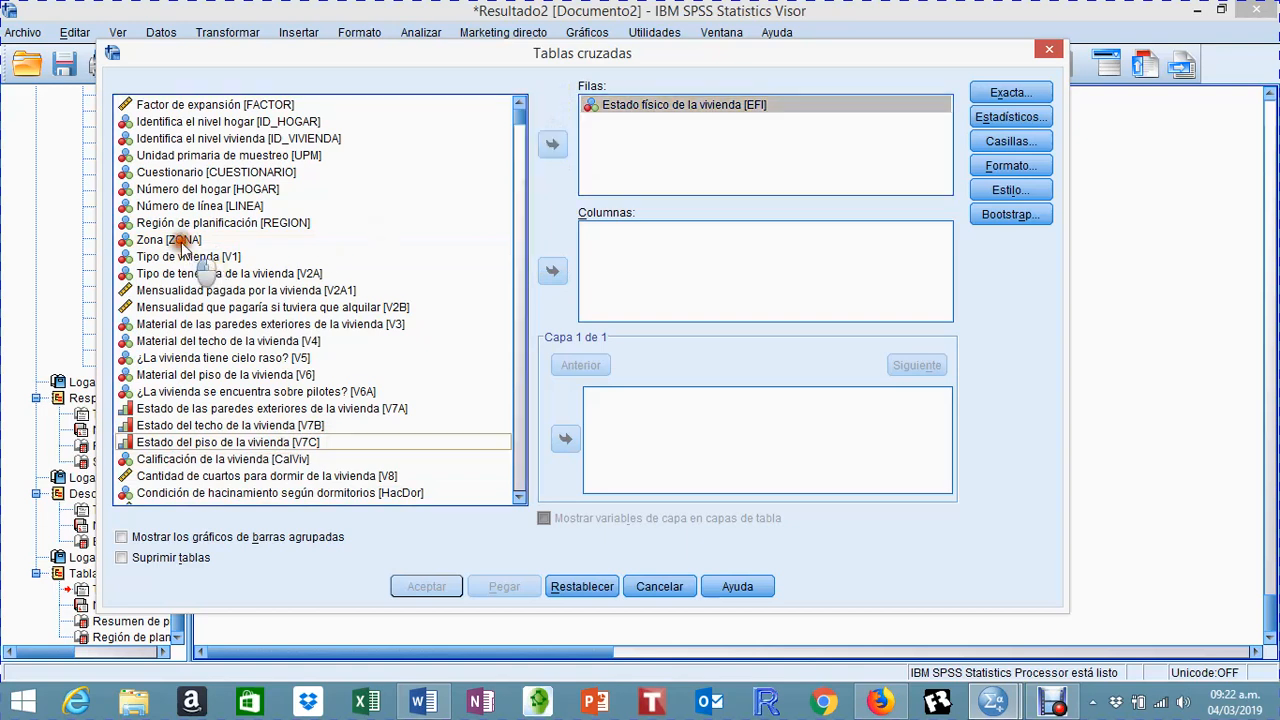
{"action": "left_click", "coordinate": [553, 271]}
{"action": "left_click", "coordinate": [427, 586]}
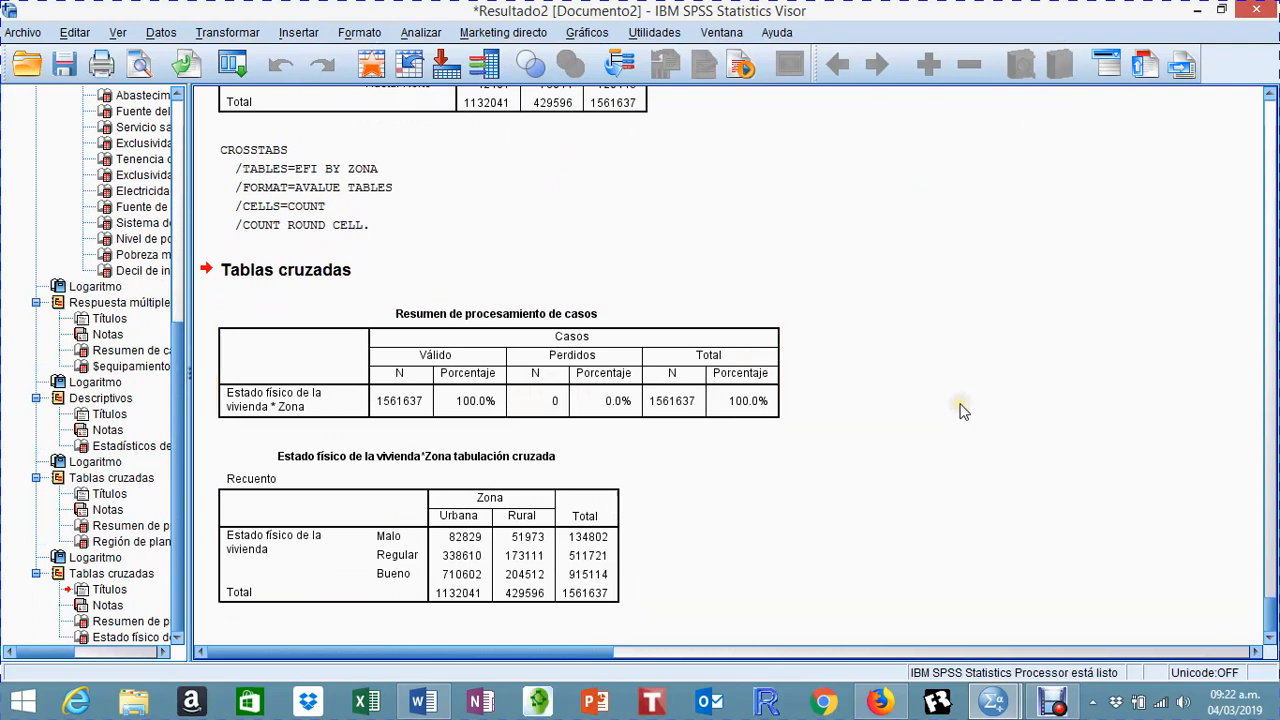
{"action": "left_click", "coordinate": [958, 410]}
Step: Reopen Crosstabs and remove EFI from the rows and ZONA from the columns
{"action": "left_click", "coordinate": [430, 34]}
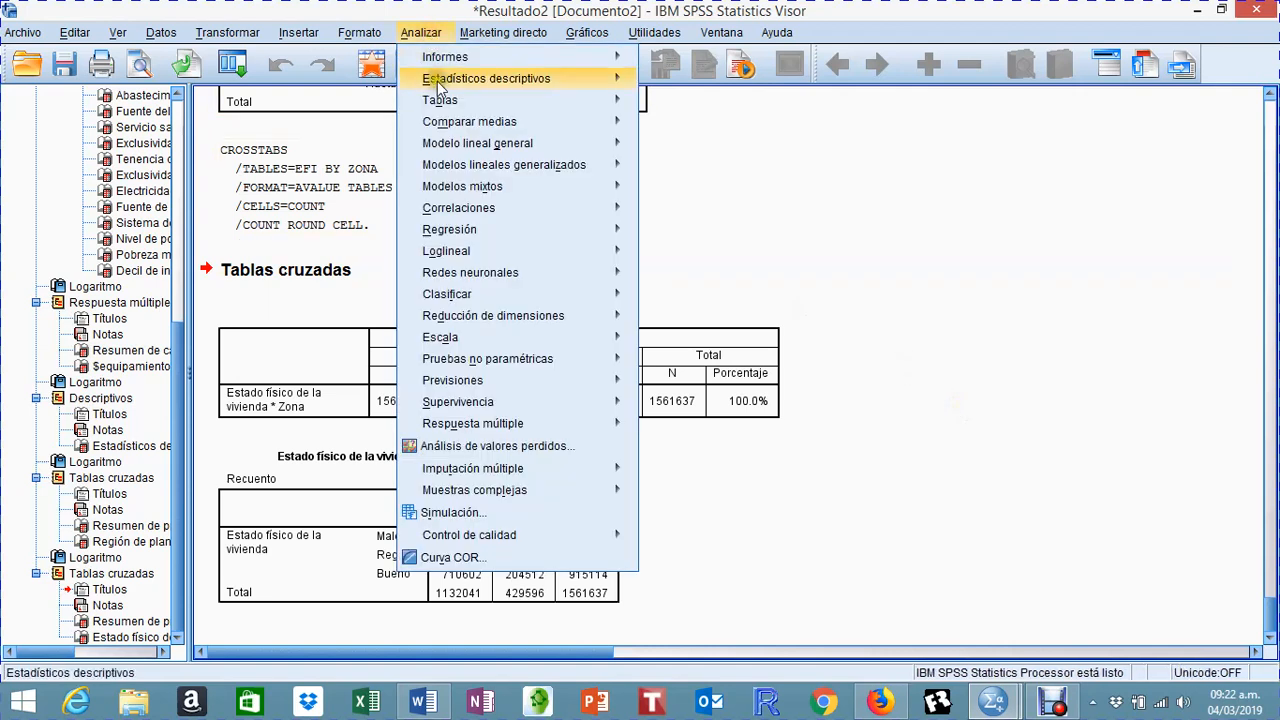
{"action": "mouse_move", "coordinate": [462, 80]}
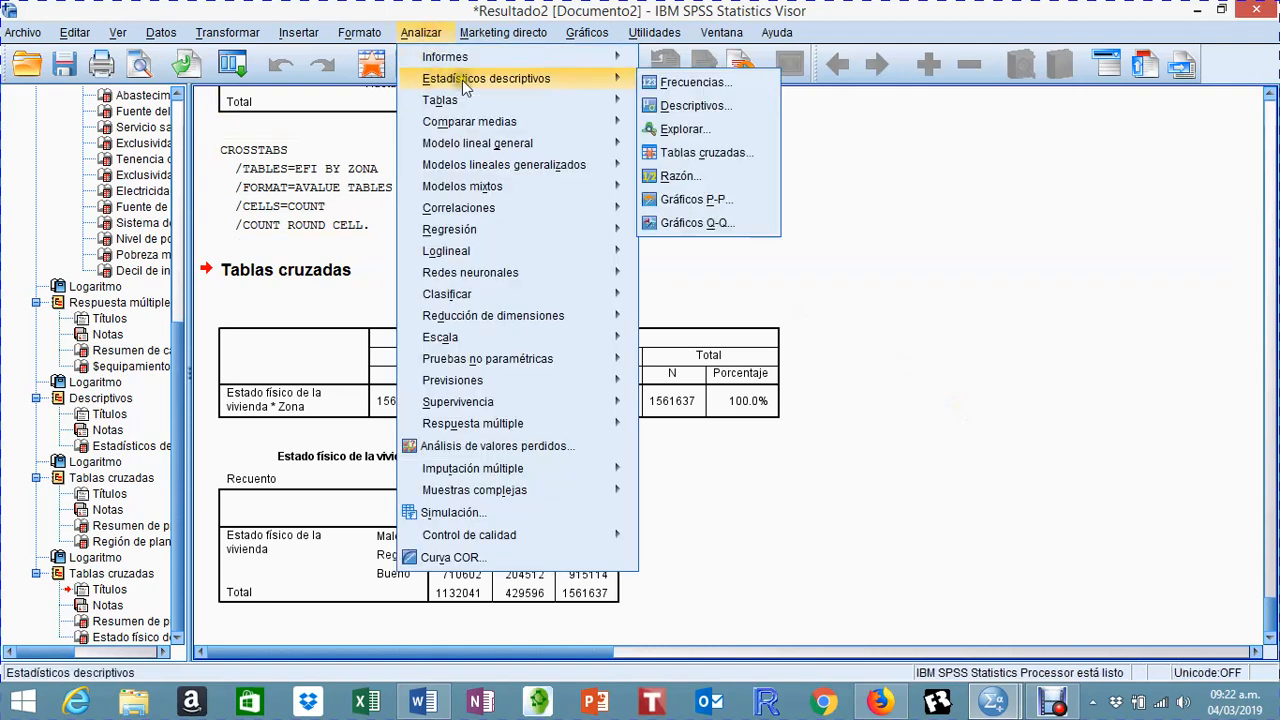
{"action": "left_click", "coordinate": [695, 157]}
{"action": "left_click", "coordinate": [690, 102]}
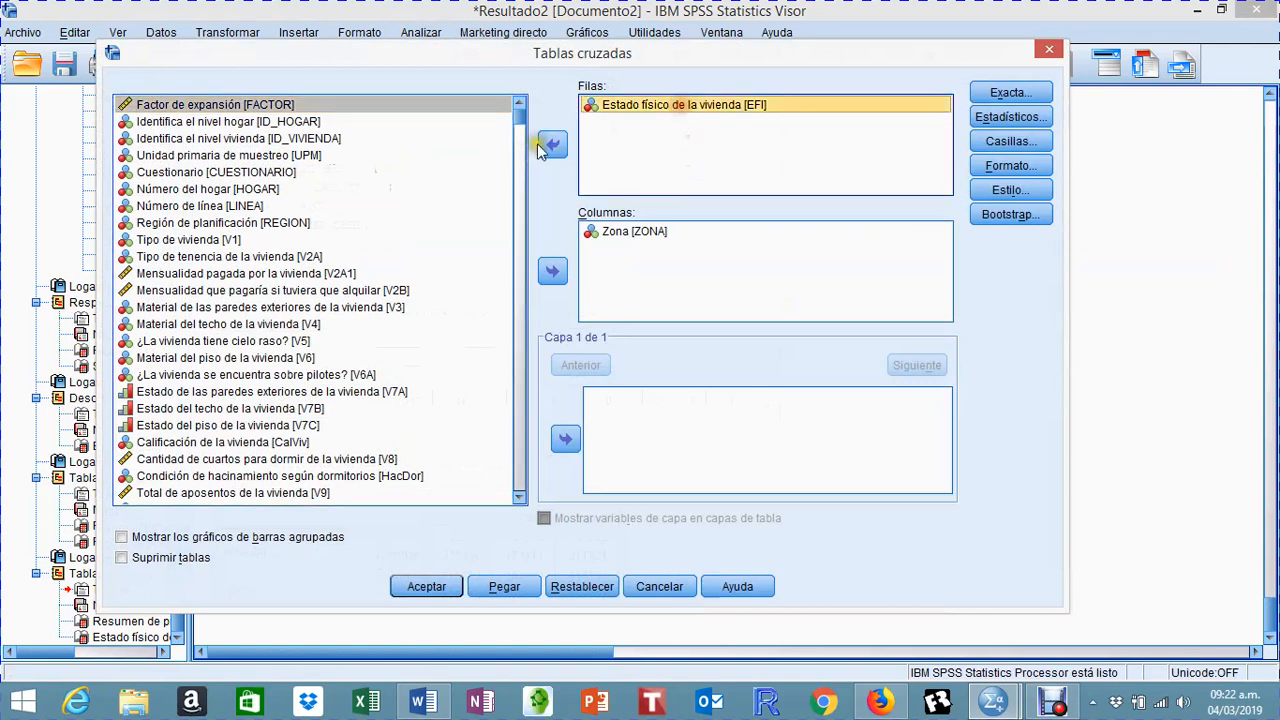
{"action": "left_click", "coordinate": [552, 144]}
{"action": "left_click", "coordinate": [612, 232]}
{"action": "left_click", "coordinate": [552, 270]}
Step: Run a crosstab with planning region (REGION) in the rows and poverty level (np) in the columns
{"action": "left_click", "coordinate": [210, 222]}
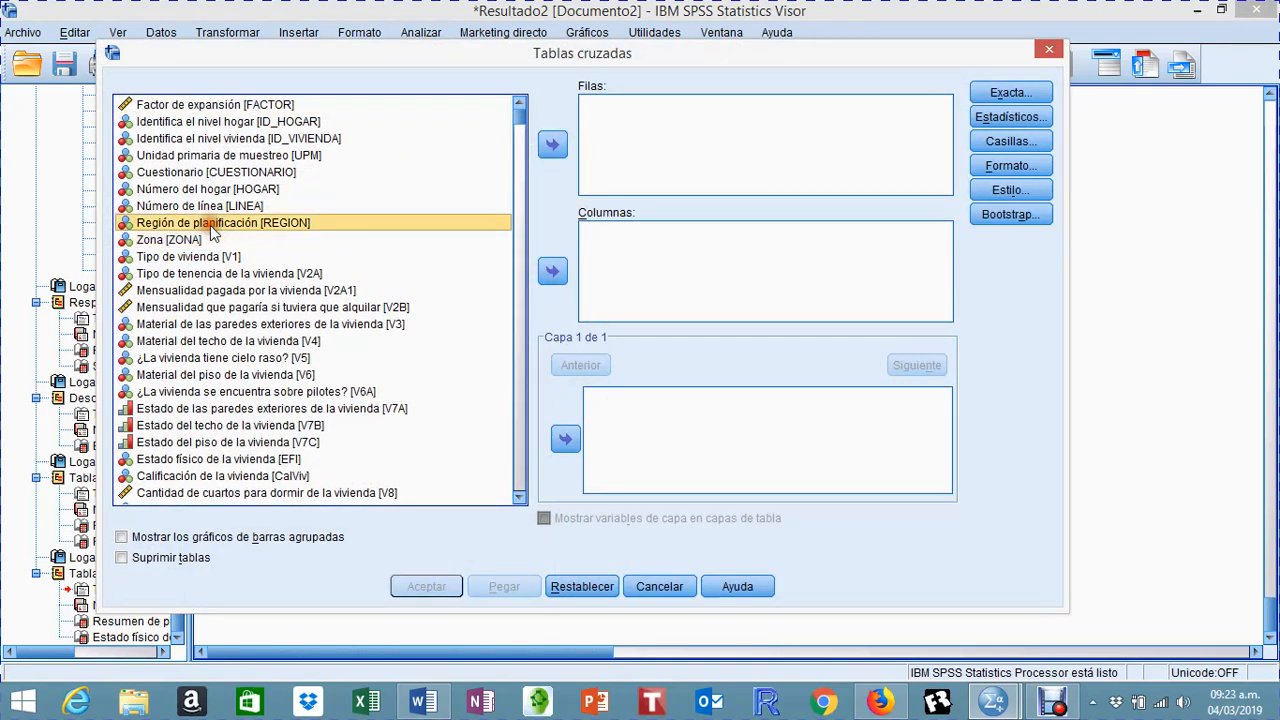
{"action": "left_click", "coordinate": [553, 144]}
{"action": "left_click_drag", "start_coordinate": [522, 118], "coordinate": [522, 500]}
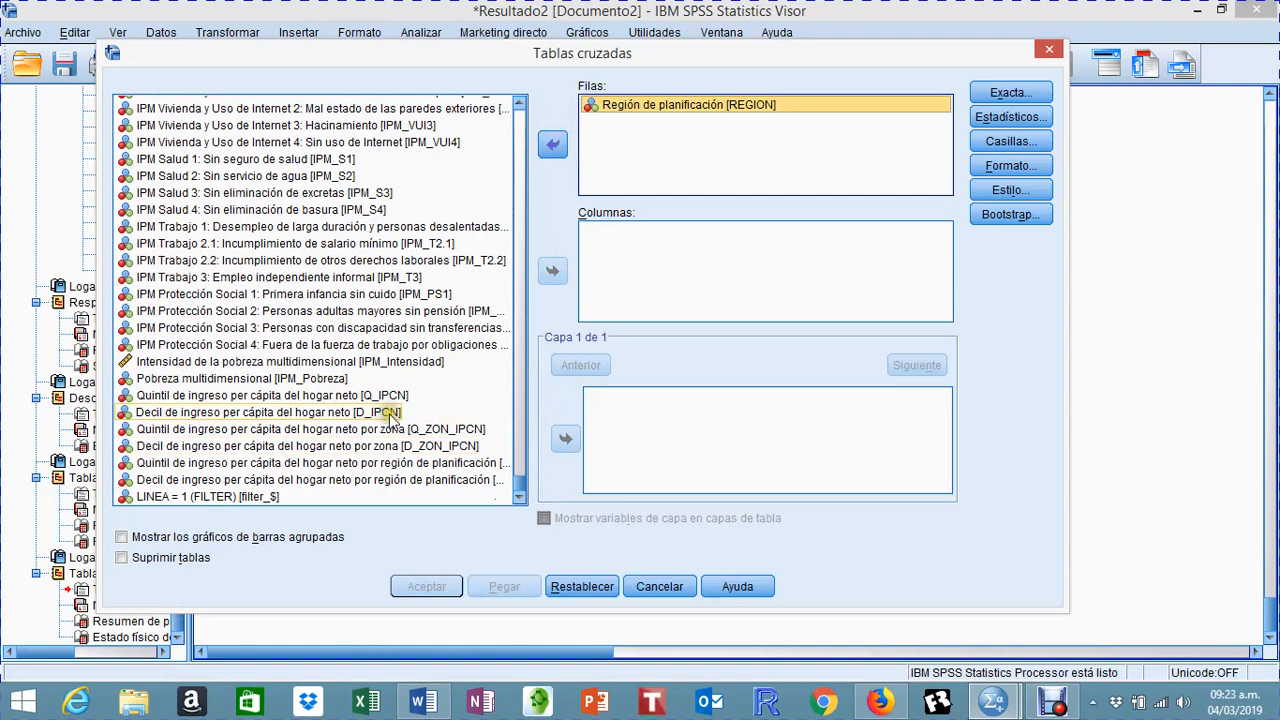
{"action": "scroll", "coordinate": [420, 428], "scroll_direction": "up", "scroll_amount": 2}
{"action": "left_click", "coordinate": [222, 104]}
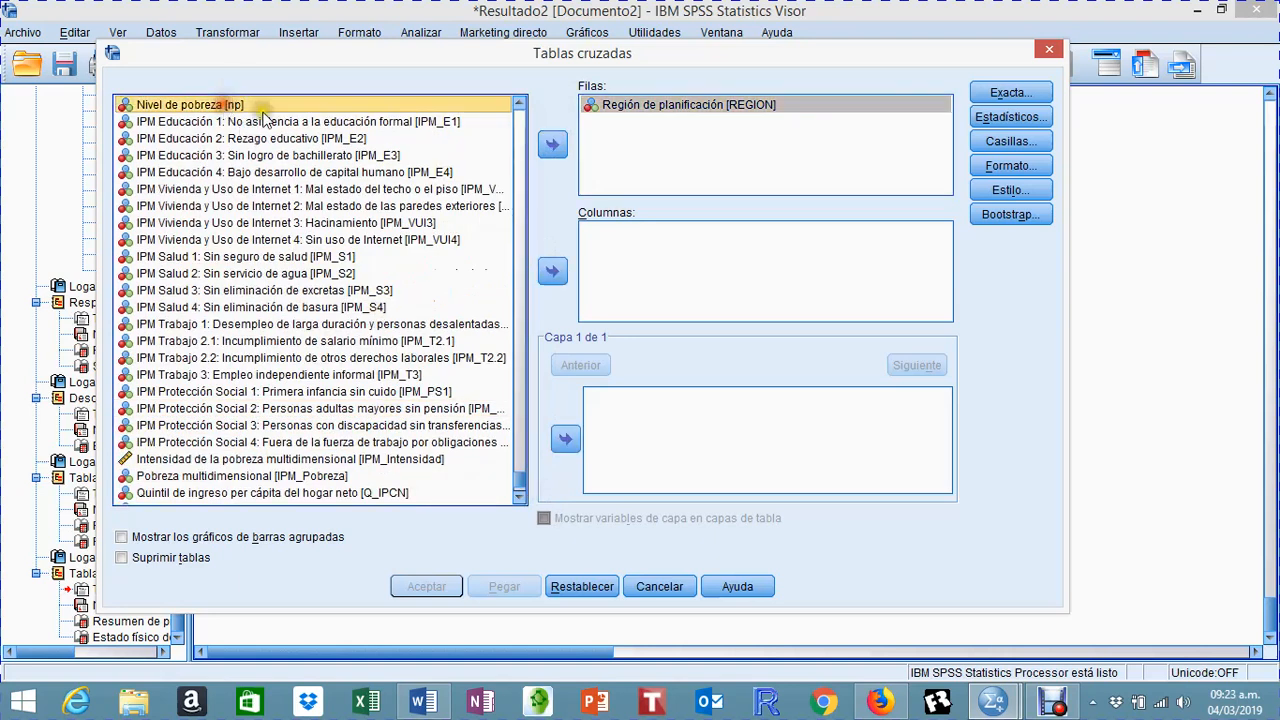
{"action": "left_click", "coordinate": [555, 270]}
{"action": "left_click", "coordinate": [445, 587]}
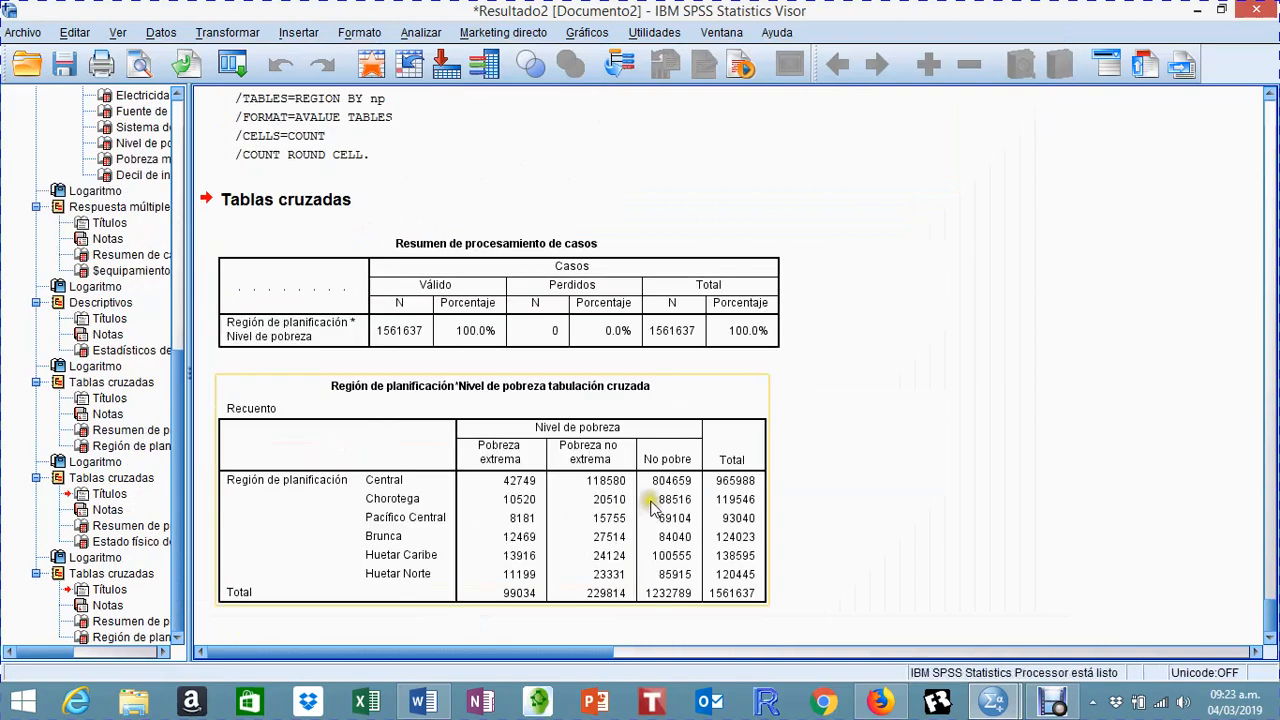
{"action": "left_click", "coordinate": [805, 426]}
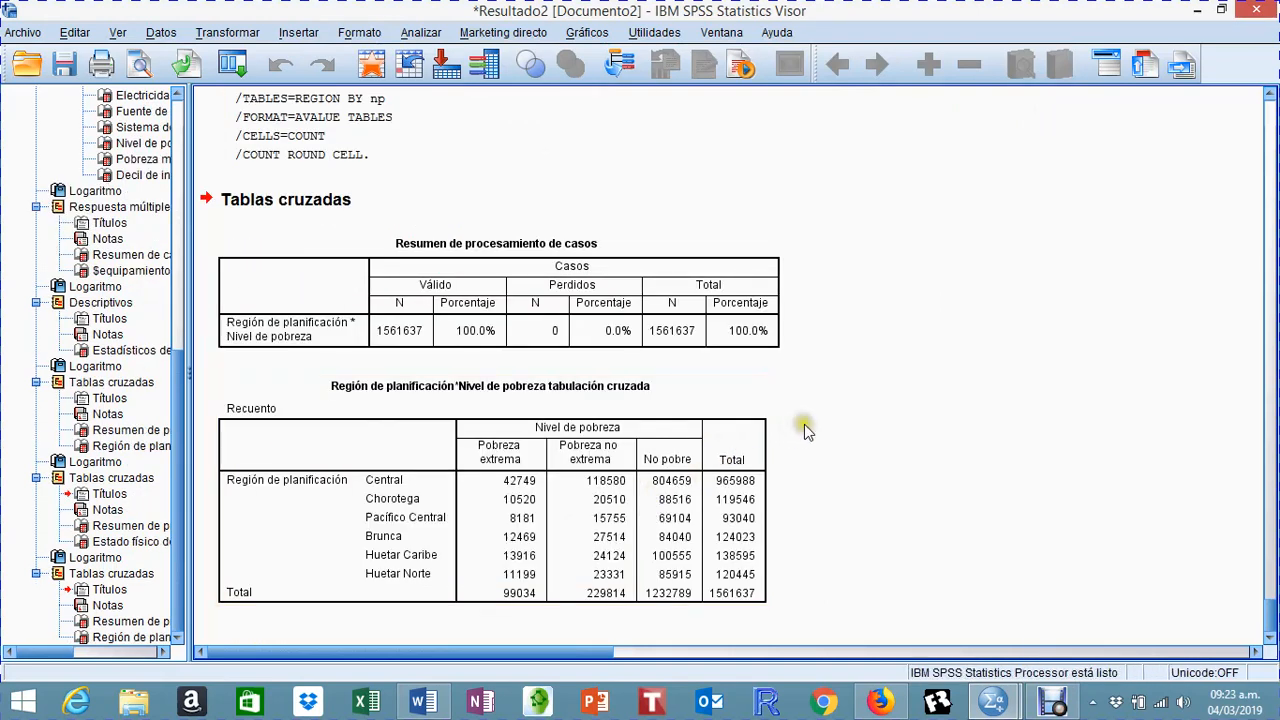
{"action": "left_click", "coordinate": [805, 411]}
{"action": "left_click", "coordinate": [510, 612]}
{"action": "left_click", "coordinate": [890, 535]}
{"action": "left_click", "coordinate": [680, 580]}
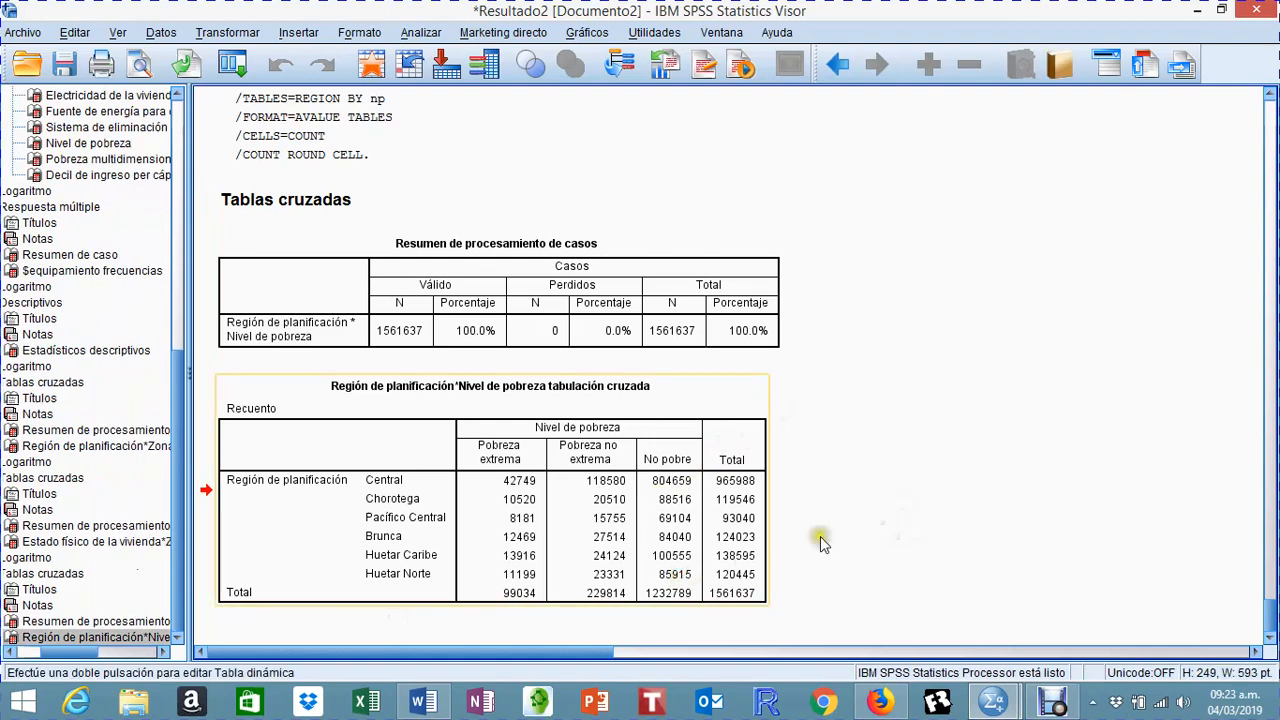
Step: Add row, column and total percentages to the cells of the REGION by np crosstab, rerun it and review the table
{"action": "left_click", "coordinate": [420, 32]}
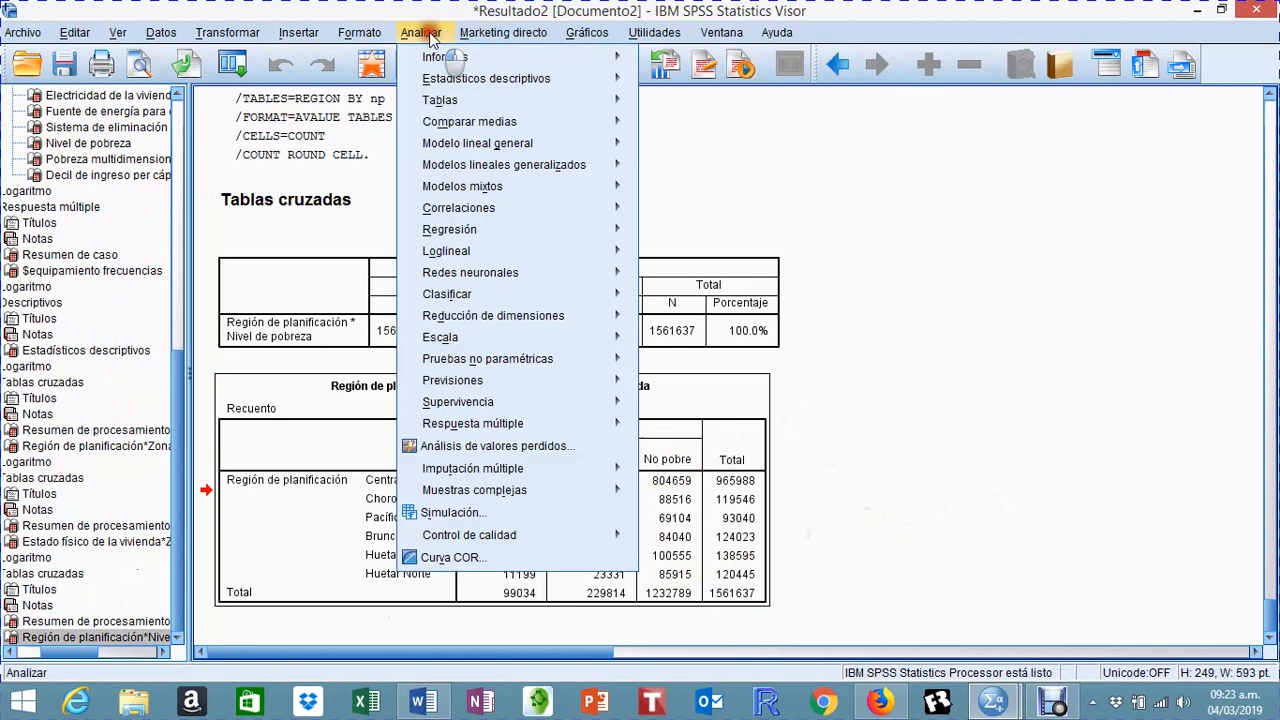
{"action": "mouse_move", "coordinate": [435, 83]}
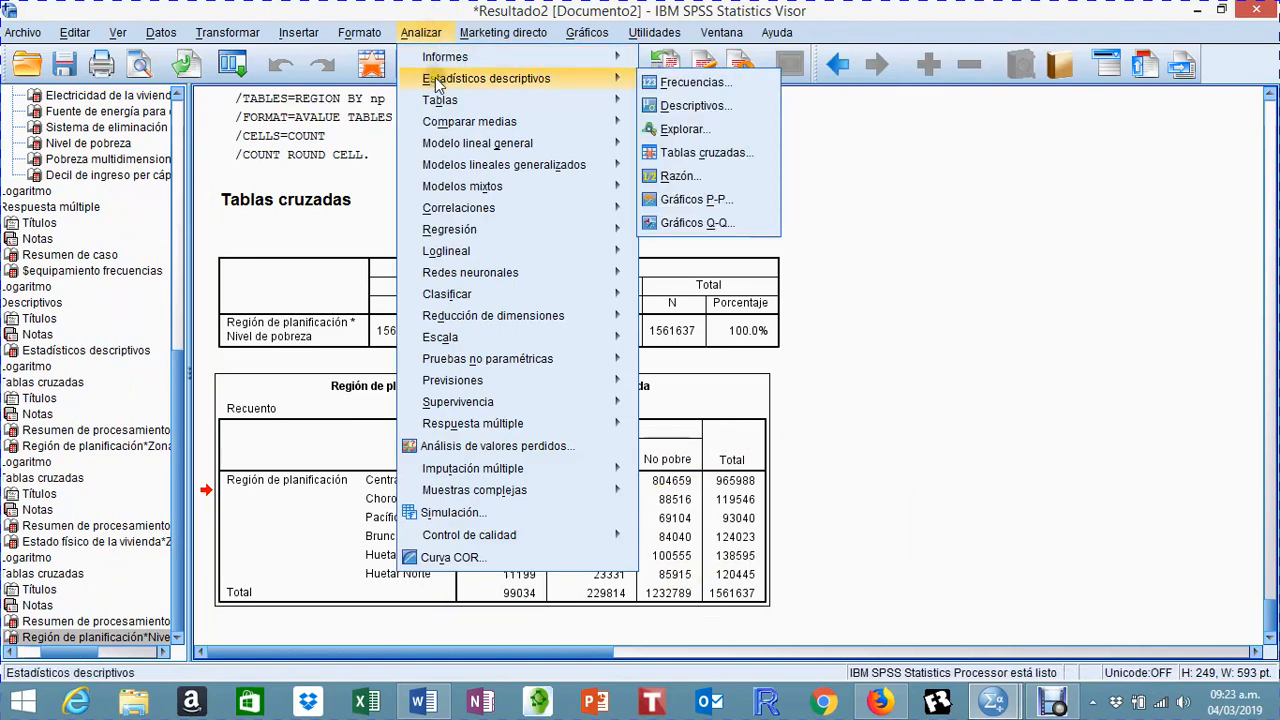
{"action": "left_click", "coordinate": [714, 152]}
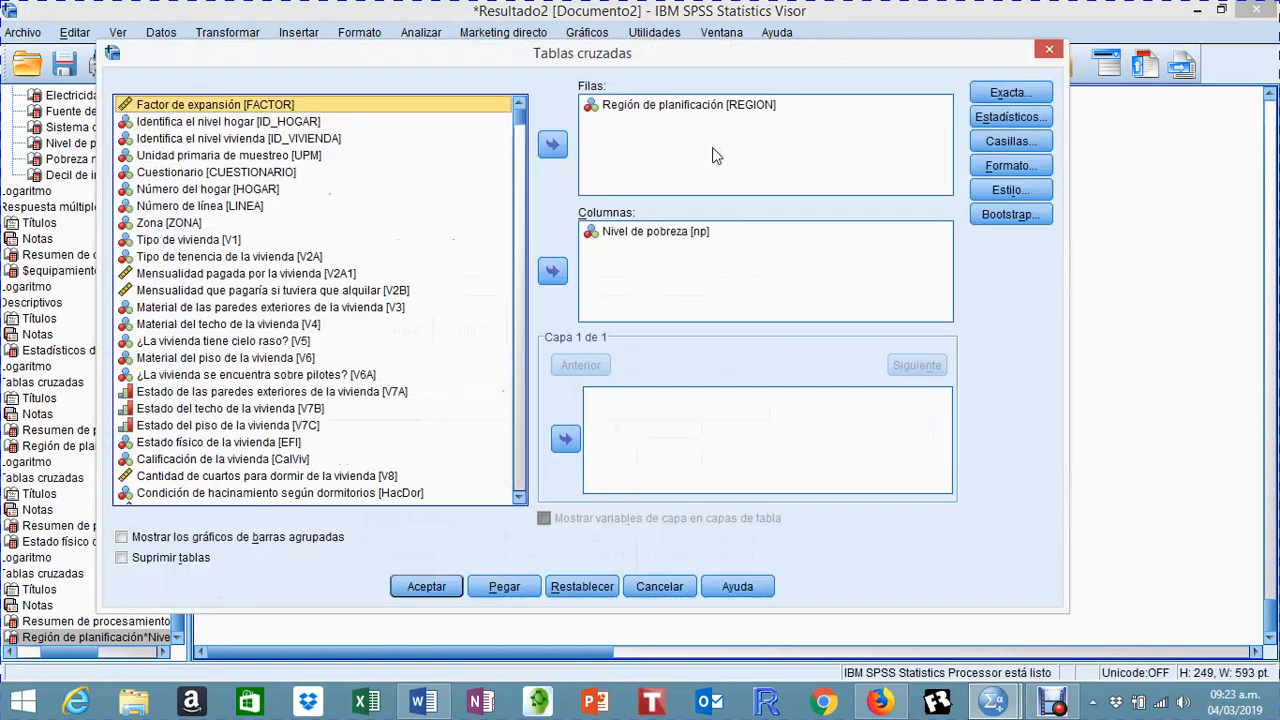
{"action": "left_click", "coordinate": [1008, 144]}
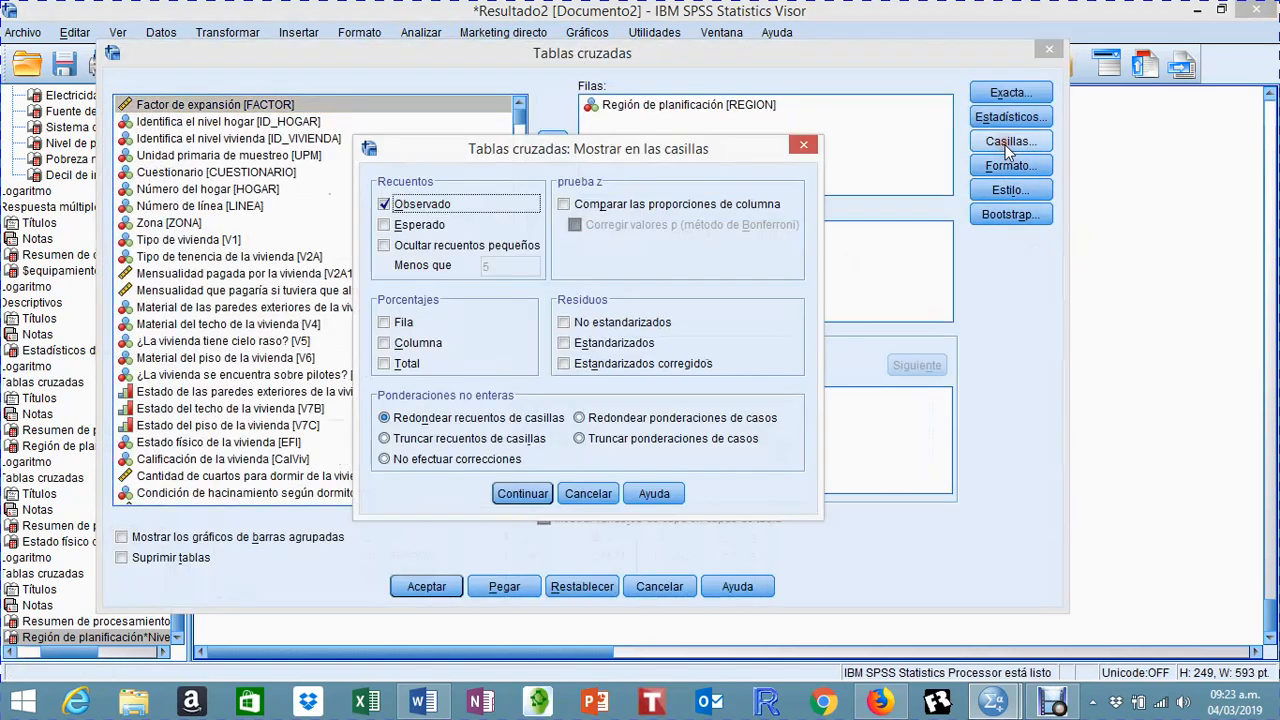
{"action": "left_click", "coordinate": [390, 322]}
{"action": "left_click", "coordinate": [403, 344]}
{"action": "left_click", "coordinate": [389, 363]}
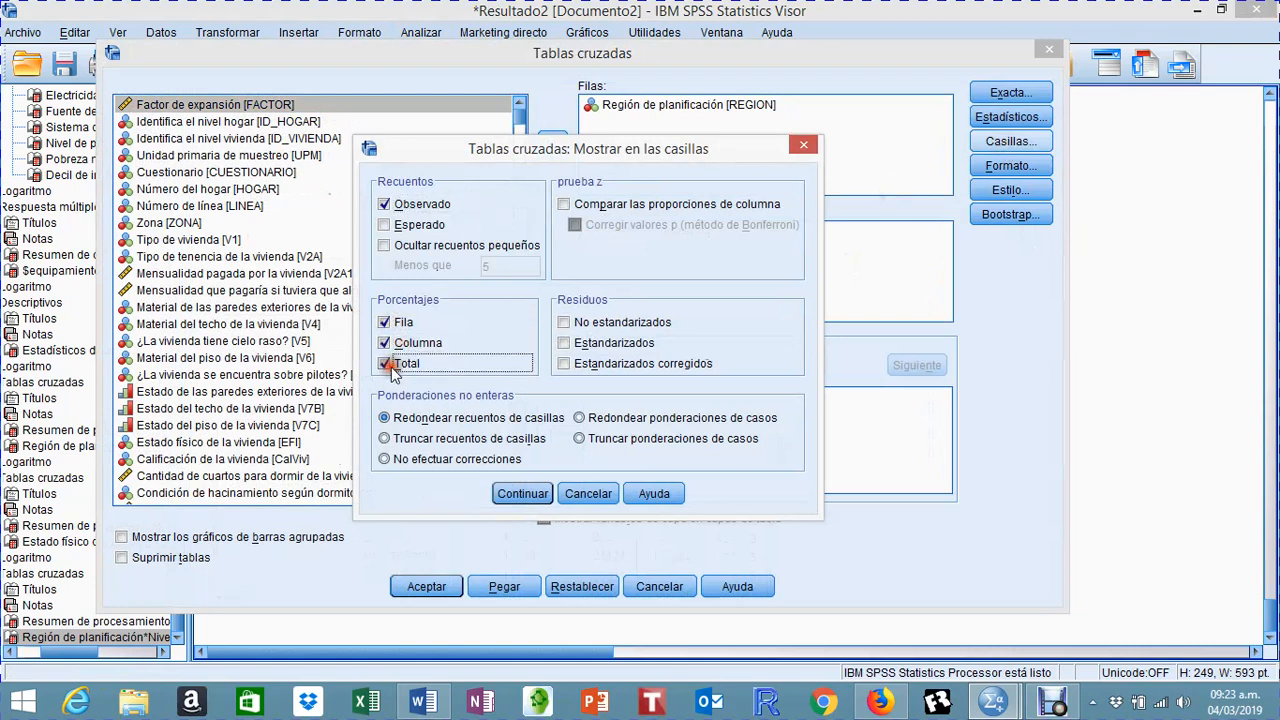
{"action": "left_click", "coordinate": [520, 494]}
{"action": "left_click", "coordinate": [426, 587]}
{"action": "scroll", "coordinate": [563, 524], "scroll_direction": "down", "scroll_amount": 6}
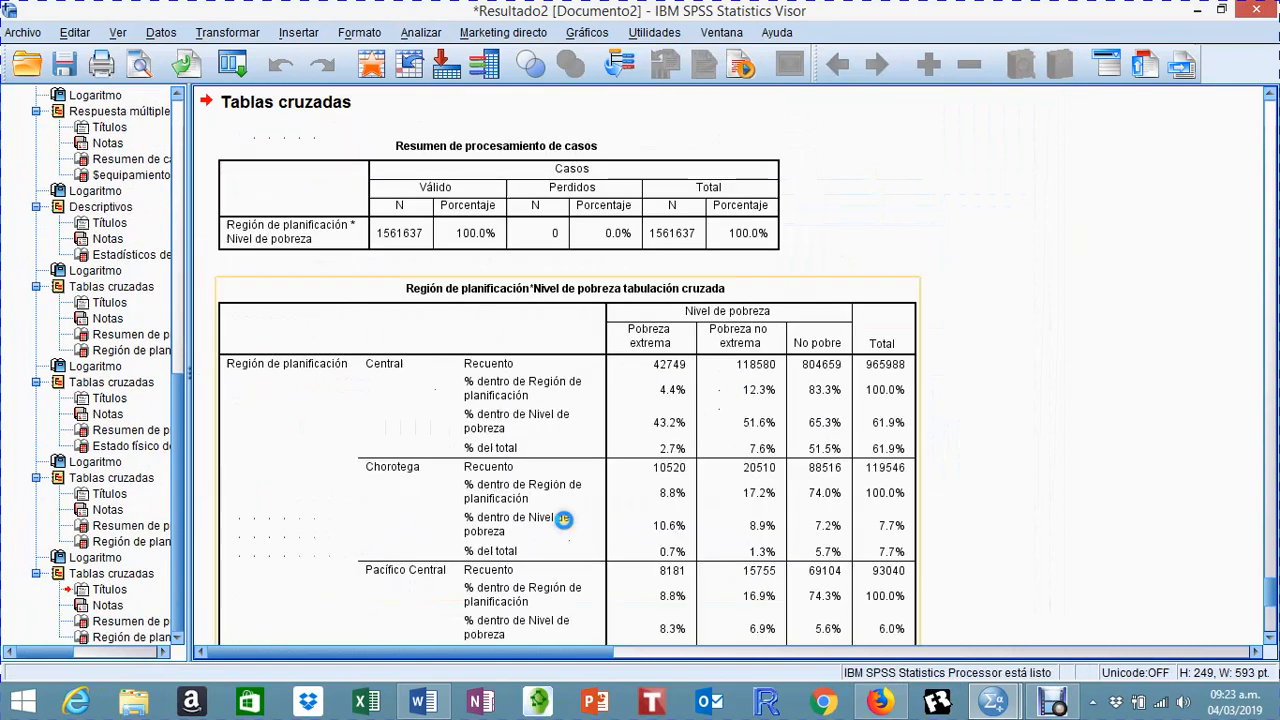
{"action": "scroll", "coordinate": [564, 511], "scroll_direction": "up", "scroll_amount": 3}
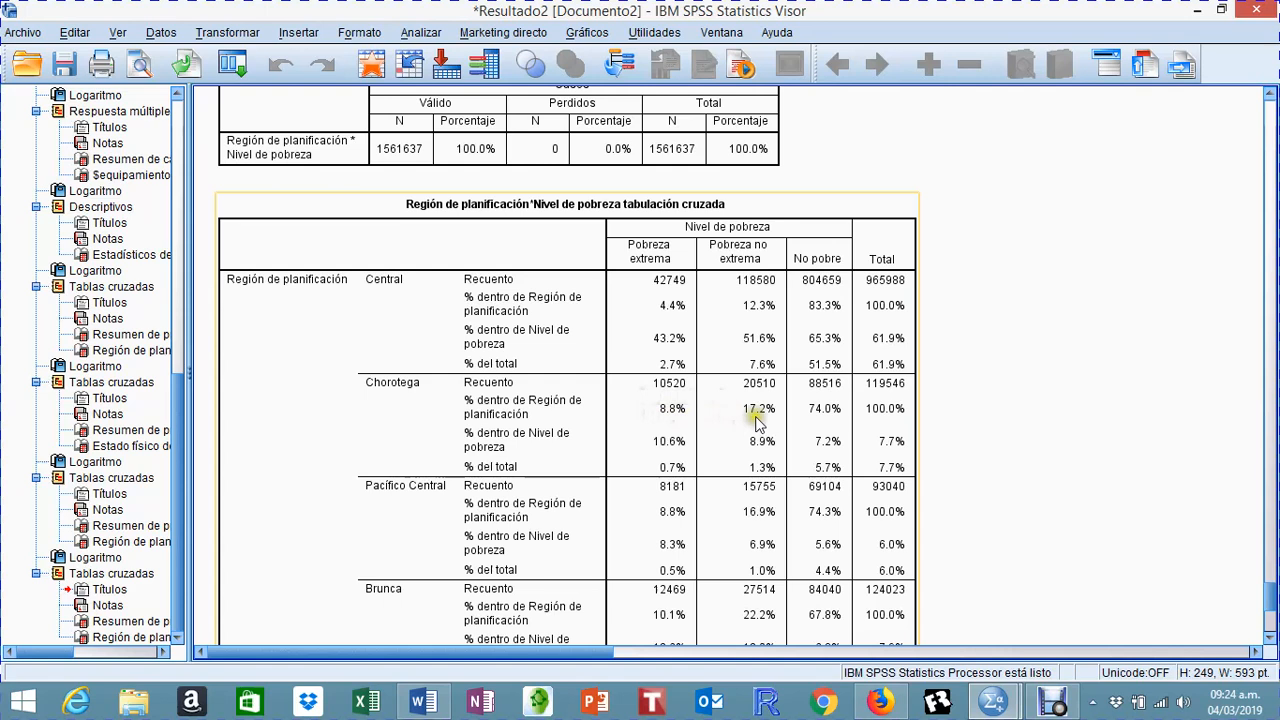
Step: Examine the row, column and total percentages for every planning region in the REGION by np crosstab
{"action": "left_click", "coordinate": [962, 466]}
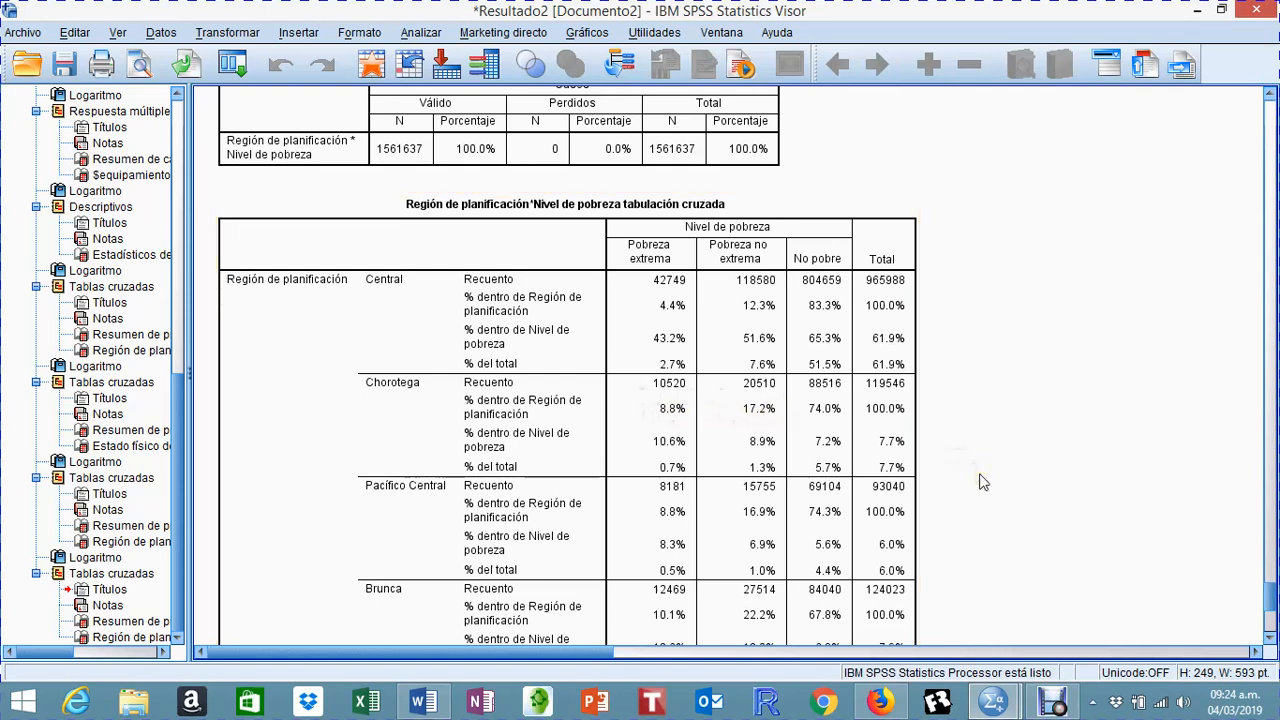
{"action": "scroll", "coordinate": [980, 482], "scroll_direction": "down", "scroll_amount": 2}
{"action": "left_click", "coordinate": [860, 562]}
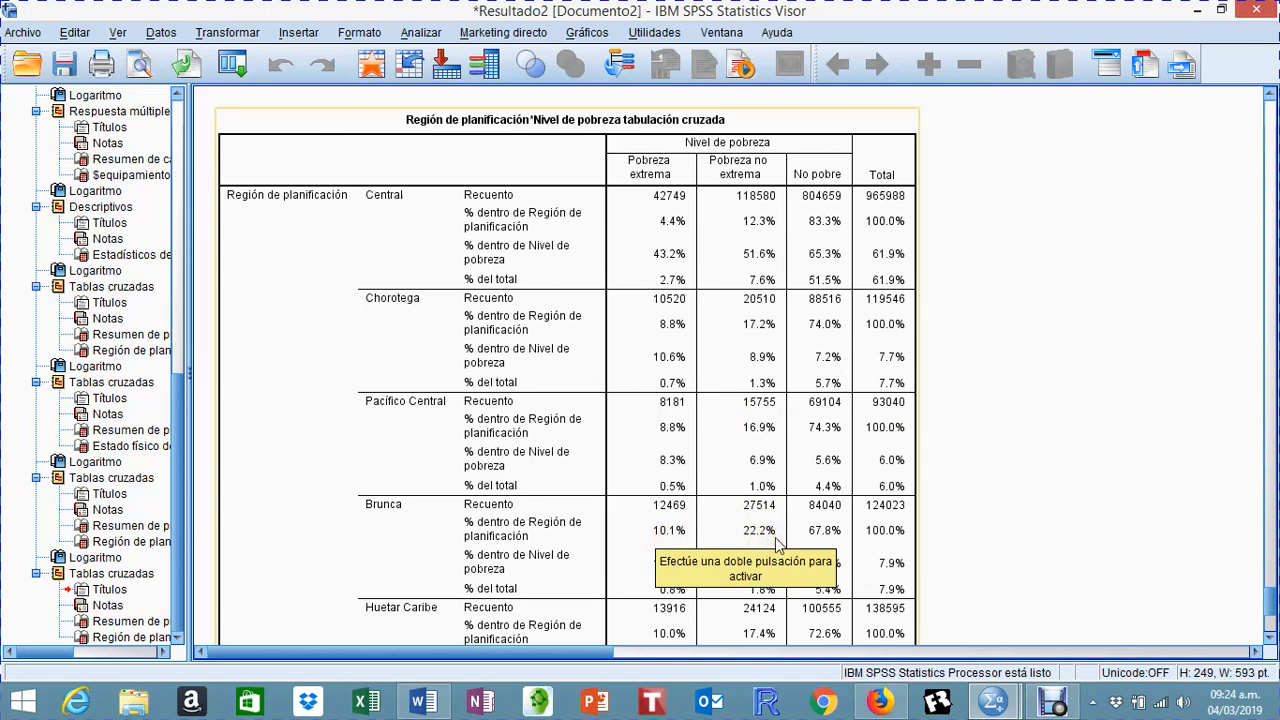
{"action": "scroll", "coordinate": [968, 519], "scroll_direction": "down", "scroll_amount": 1}
{"action": "scroll", "coordinate": [968, 519], "scroll_direction": "down", "scroll_amount": 1}
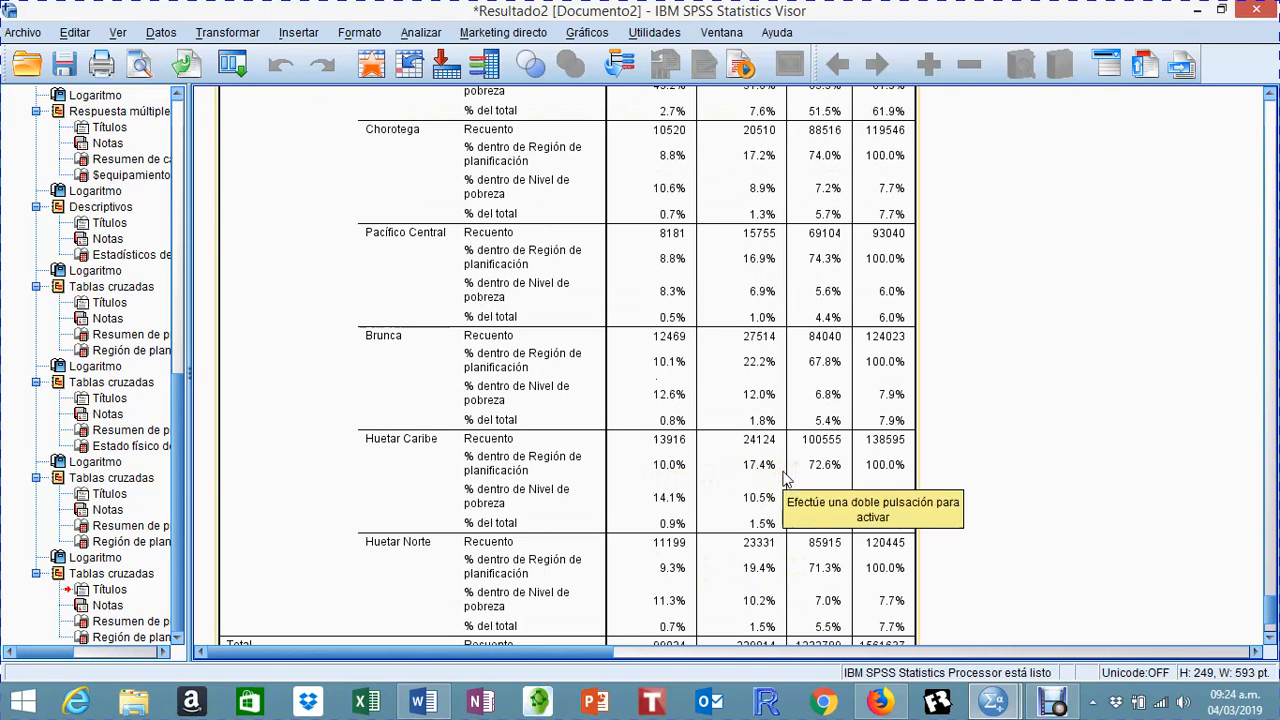
{"action": "scroll", "coordinate": [785, 480], "scroll_direction": "down", "scroll_amount": 3}
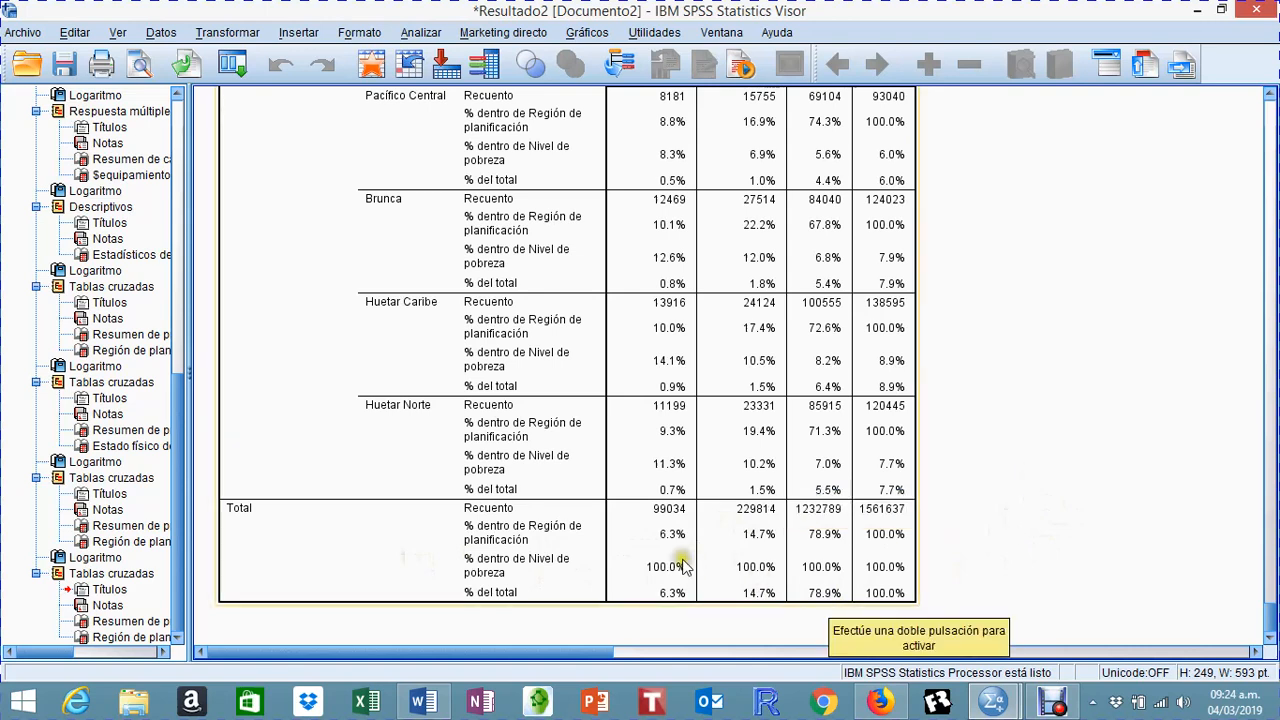
{"action": "scroll", "coordinate": [1005, 563], "scroll_direction": "up", "scroll_amount": 6}
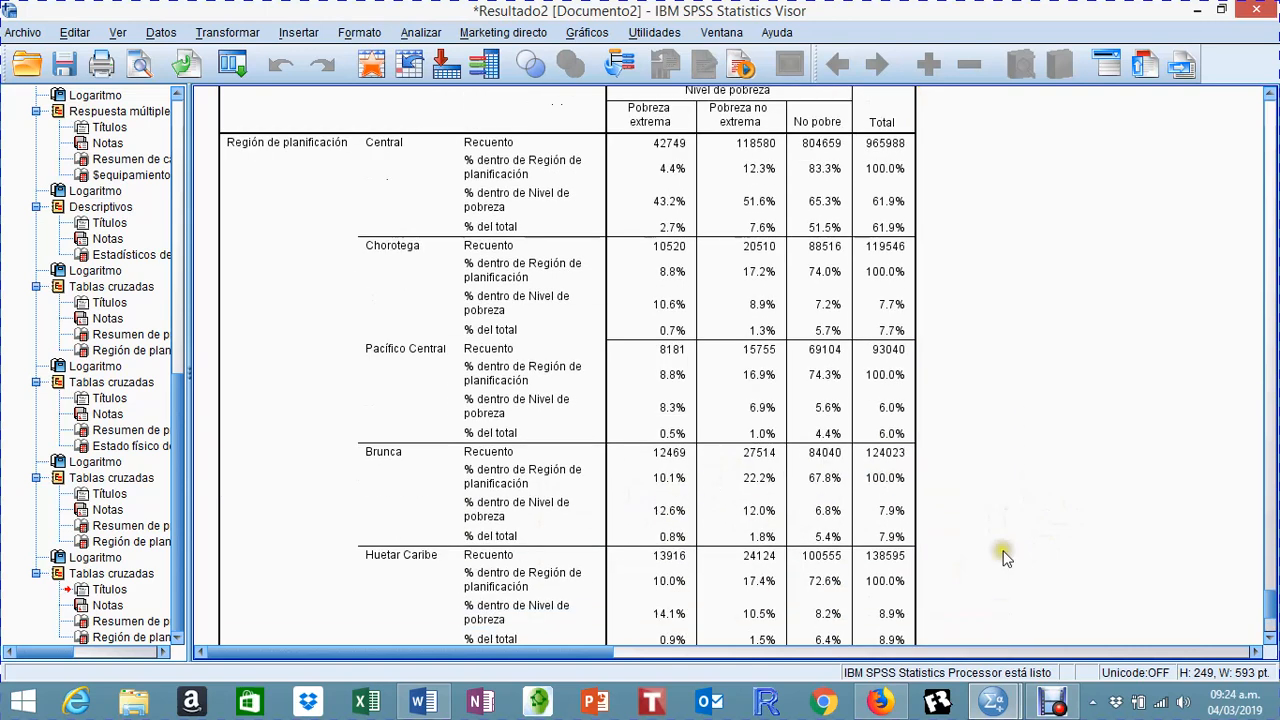
{"action": "scroll", "coordinate": [1005, 560], "scroll_direction": "down", "scroll_amount": 2}
{"action": "scroll", "coordinate": [1006, 552], "scroll_direction": "up", "scroll_amount": 2}
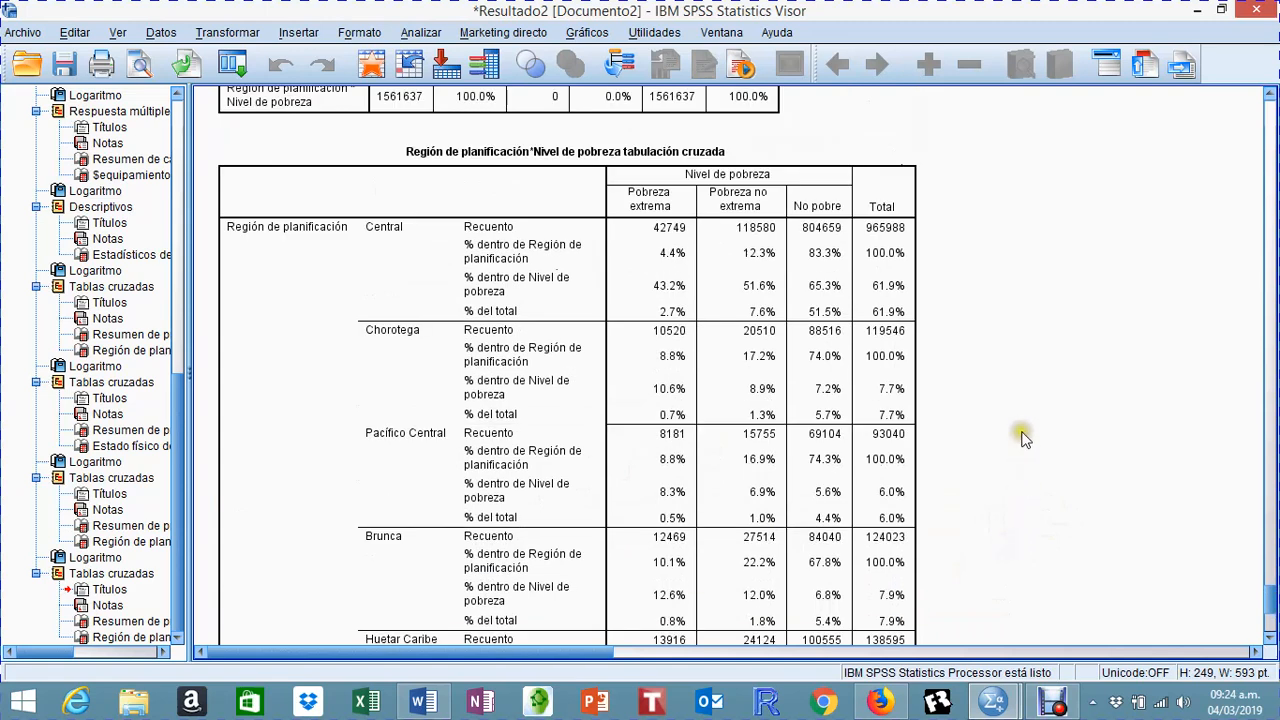
{"action": "left_click", "coordinate": [868, 460]}
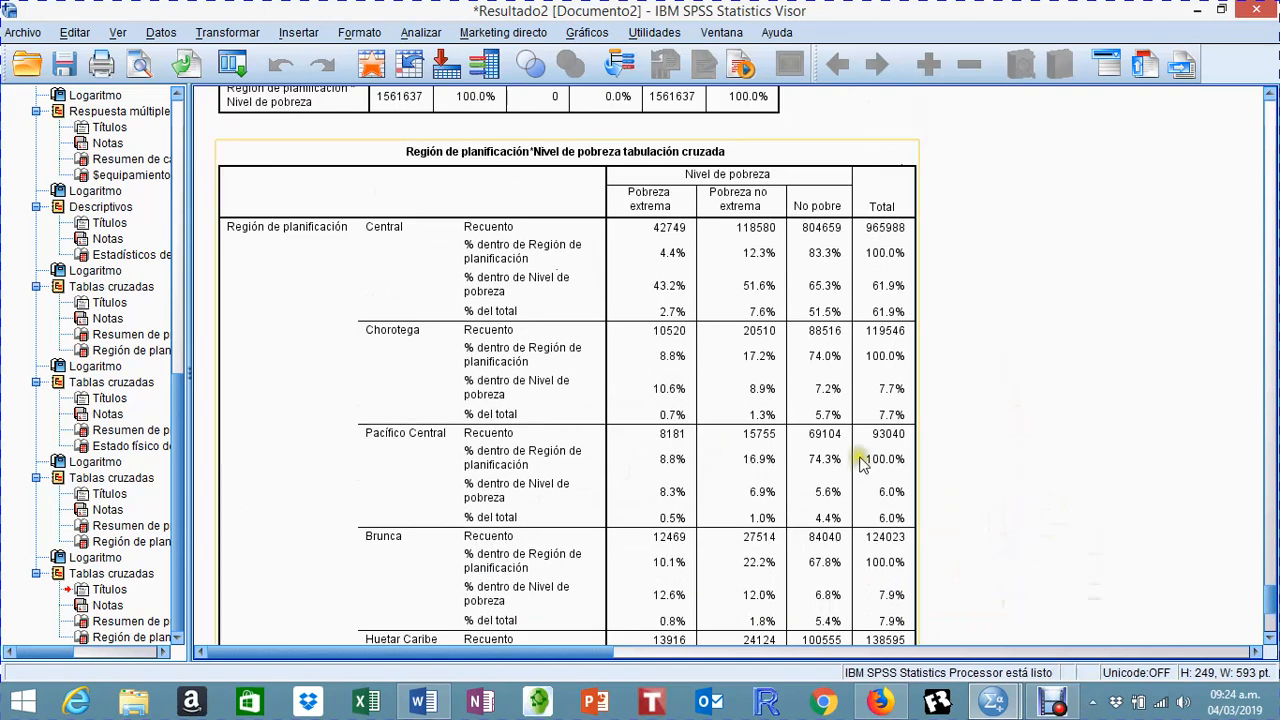
{"action": "left_click", "coordinate": [978, 466]}
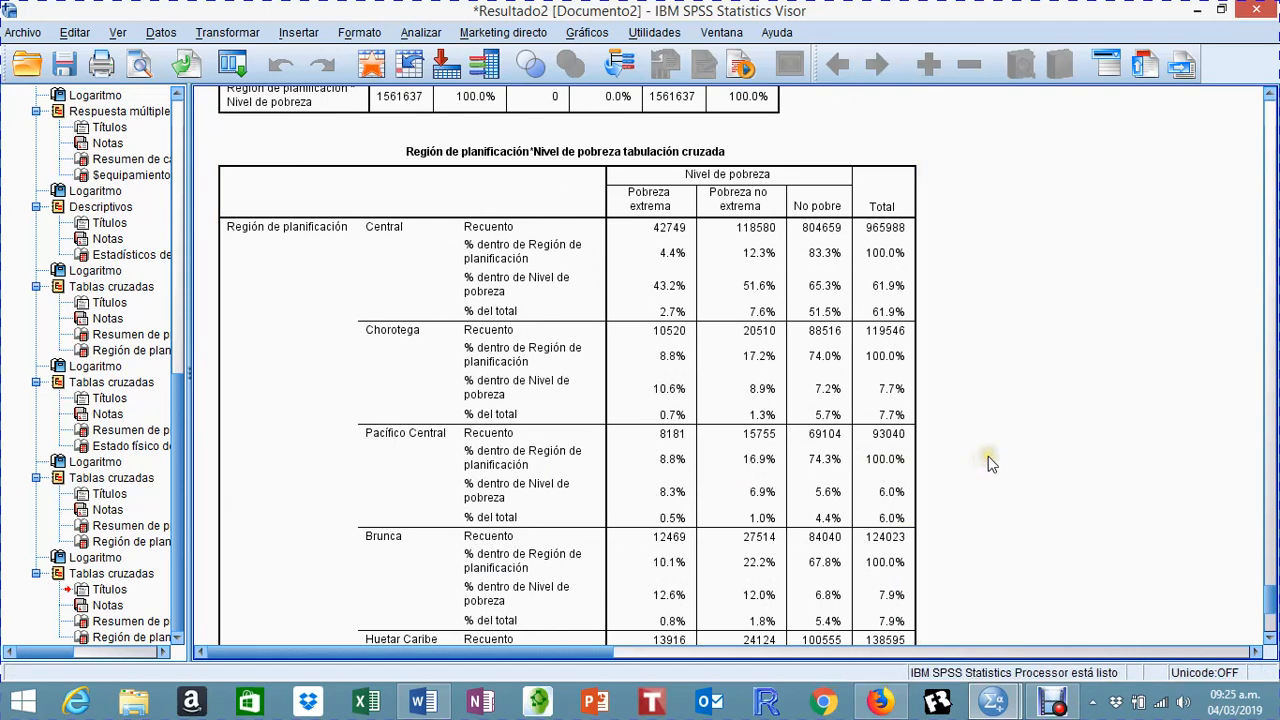
{"action": "left_click", "coordinate": [678, 340]}
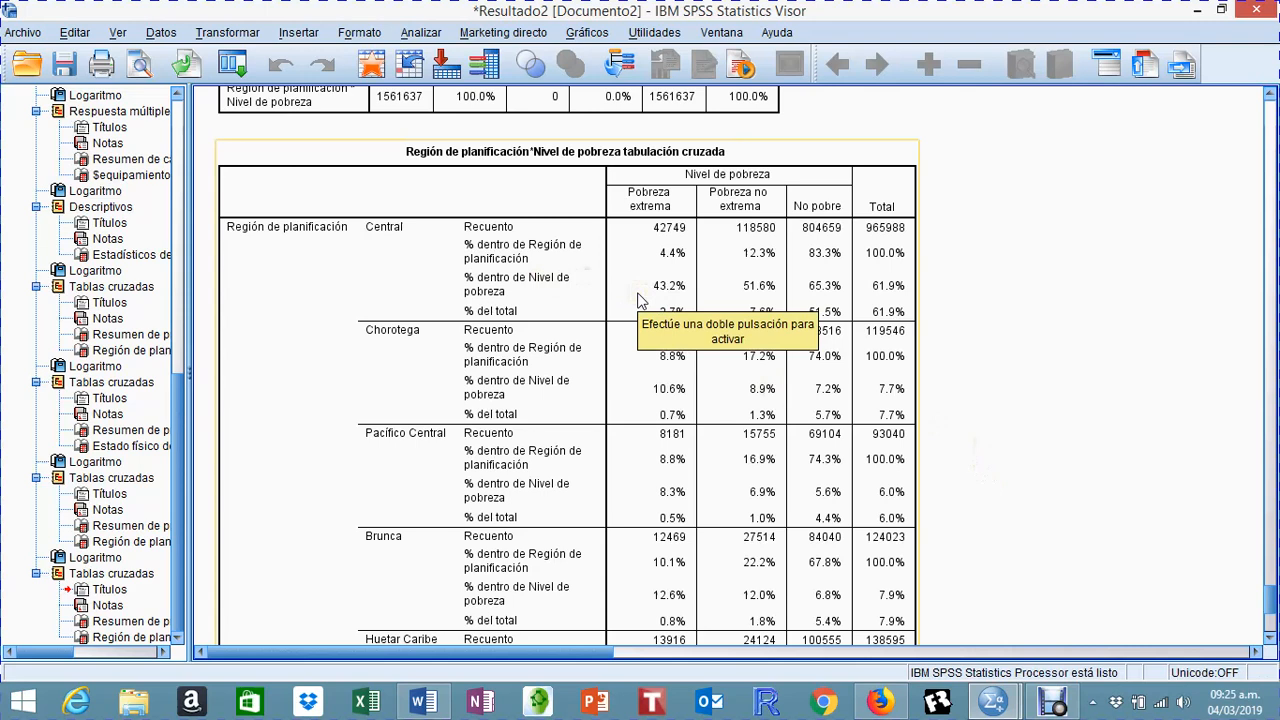
{"action": "left_click", "coordinate": [1040, 298]}
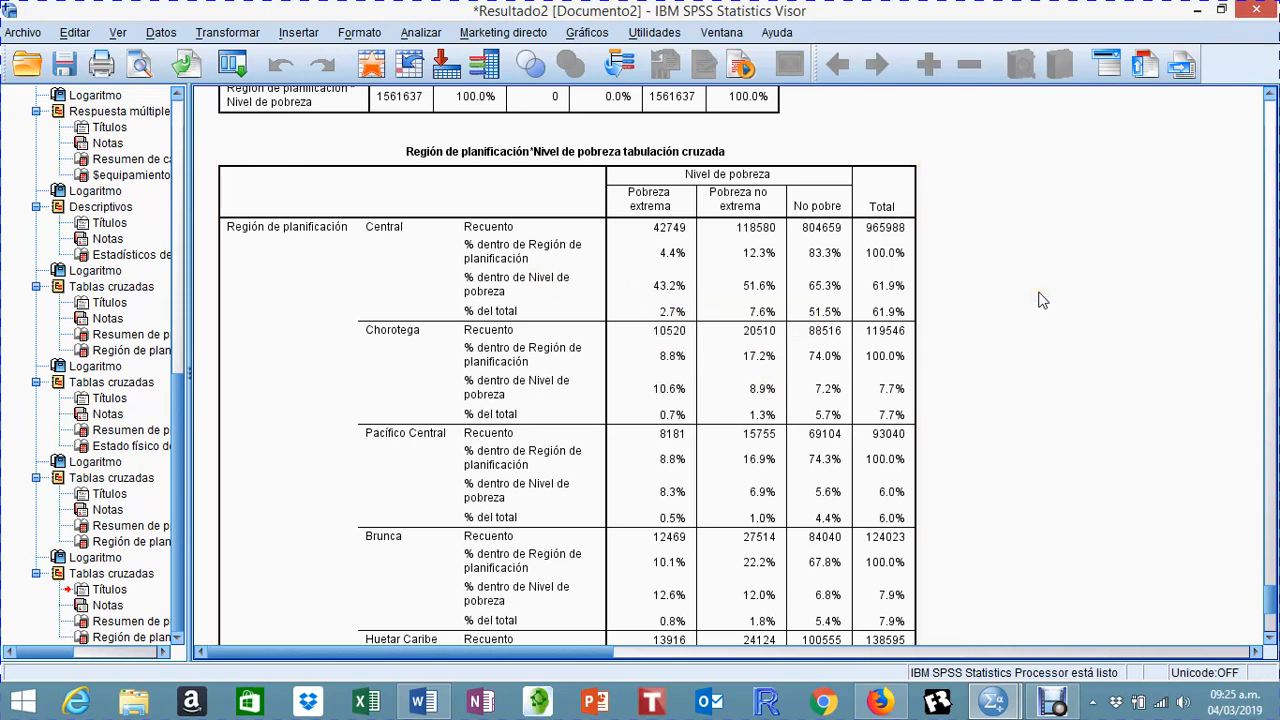
{"action": "scroll", "coordinate": [1040, 298], "scroll_direction": "down", "scroll_amount": 4}
{"action": "scroll", "coordinate": [1040, 298], "scroll_direction": "up", "scroll_amount": 5}
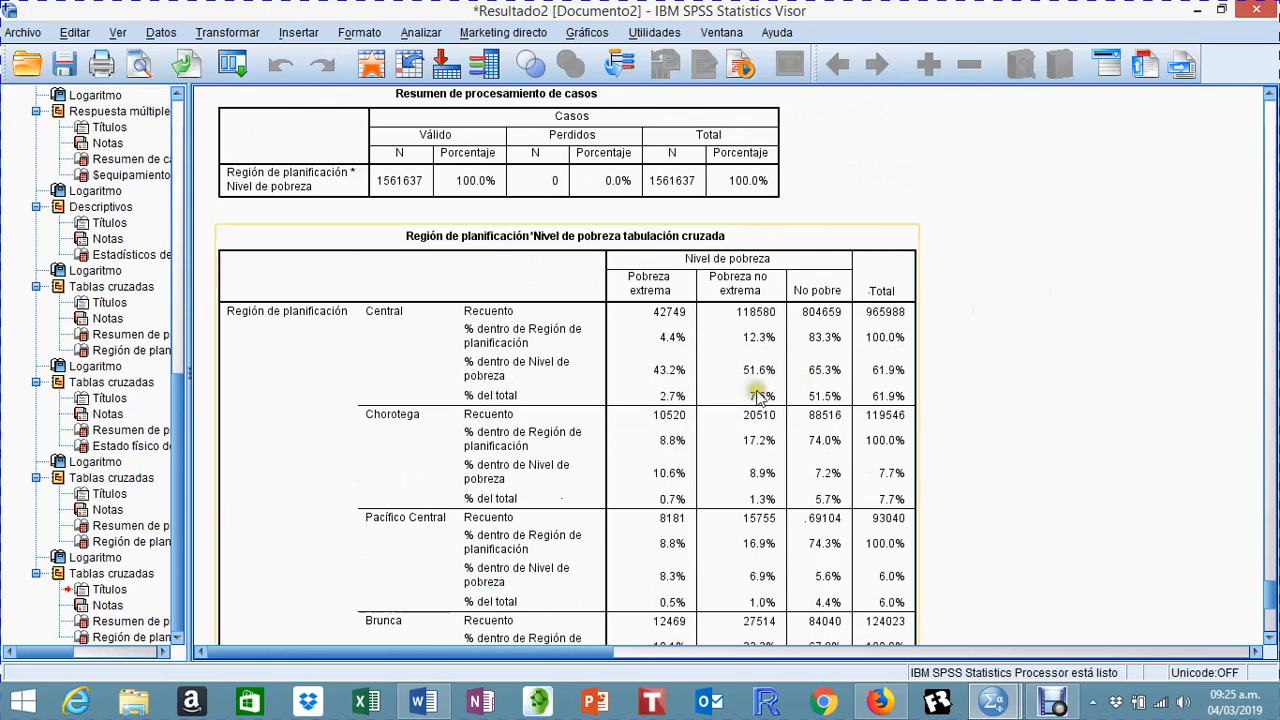
Step: Remove the column and total percentages from the REGION by np crosstab, keeping only row percentages, and rerun it
{"action": "left_click", "coordinate": [420, 32]}
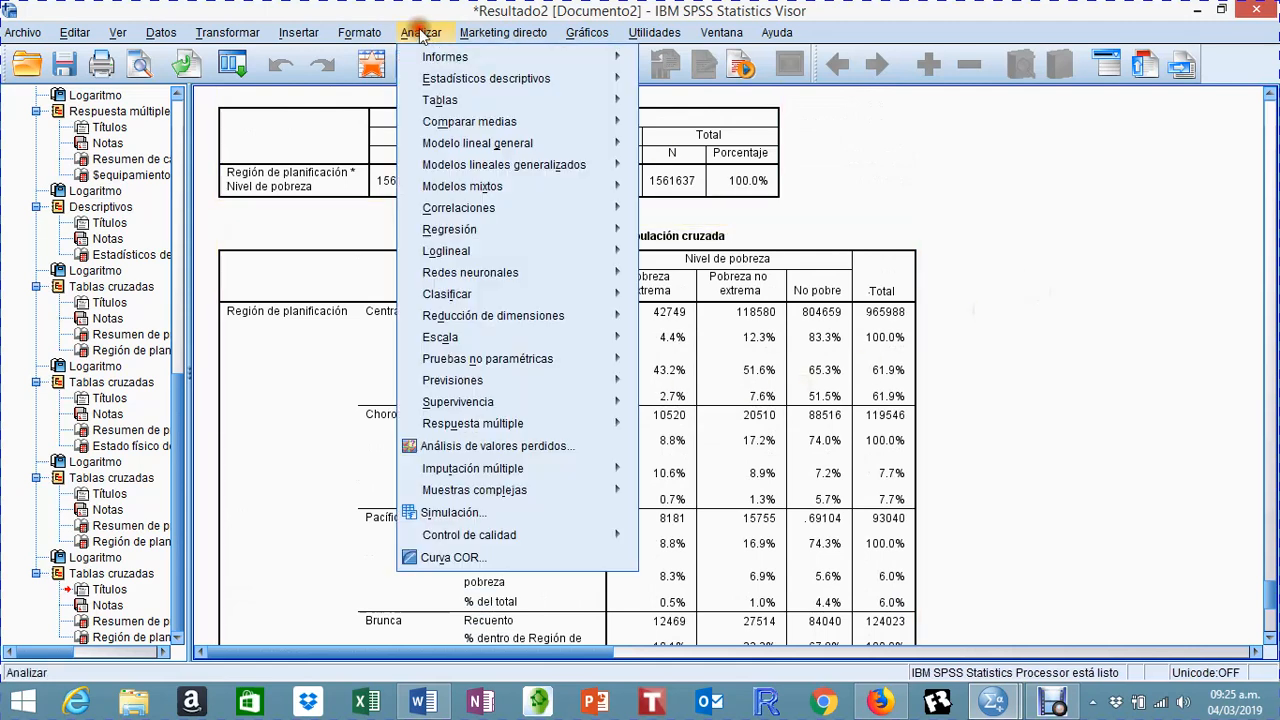
{"action": "mouse_move", "coordinate": [424, 88]}
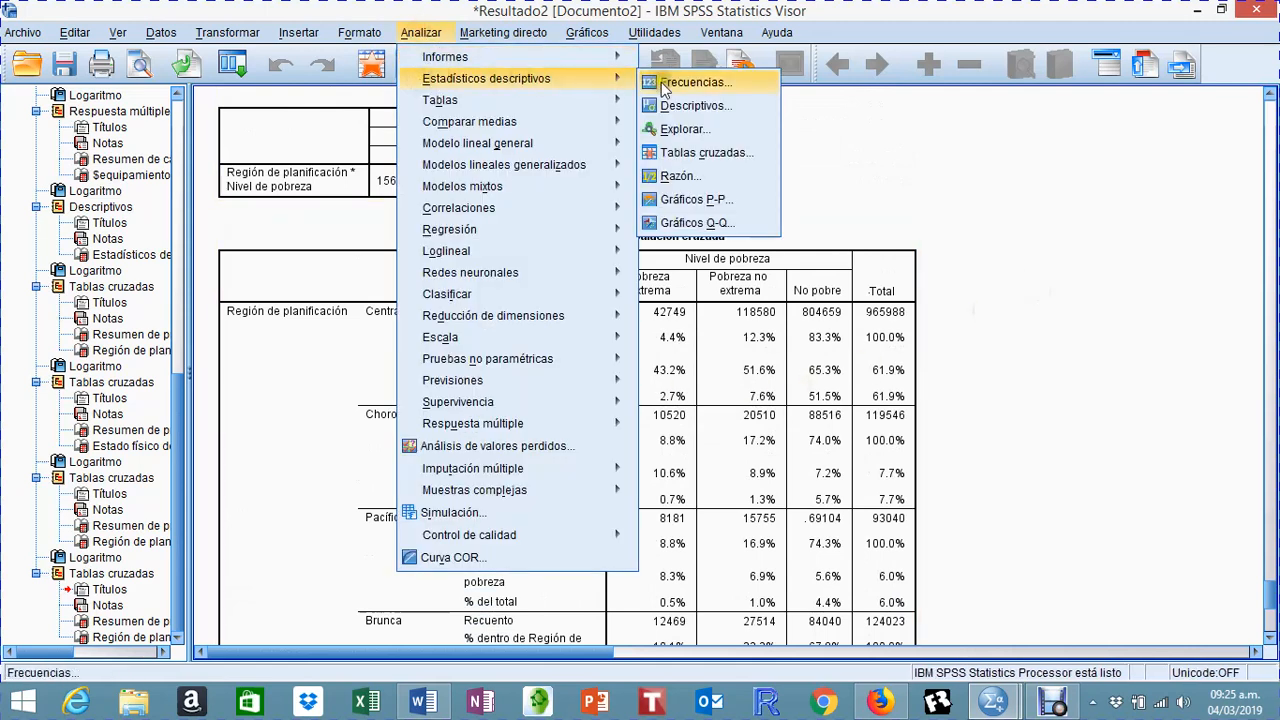
{"action": "left_click", "coordinate": [735, 153]}
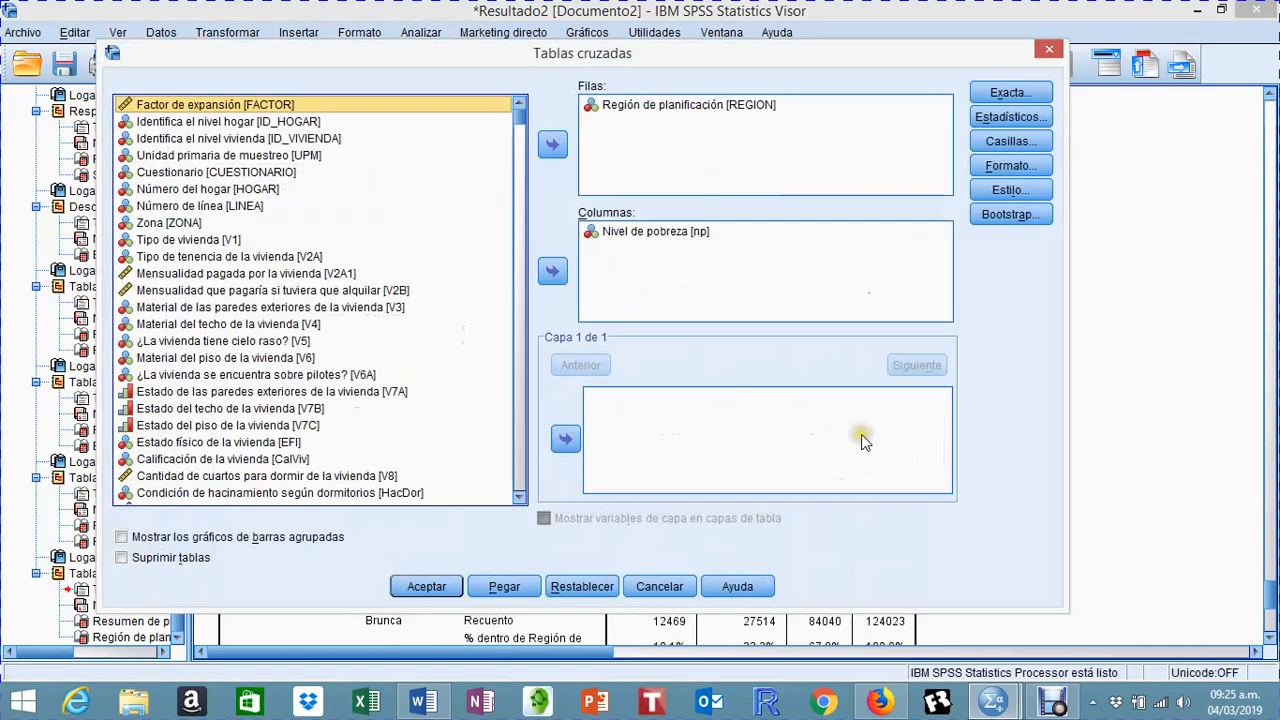
{"action": "left_click", "coordinate": [1012, 141]}
{"action": "left_click", "coordinate": [420, 342]}
{"action": "left_click", "coordinate": [402, 363]}
{"action": "left_click", "coordinate": [512, 496]}
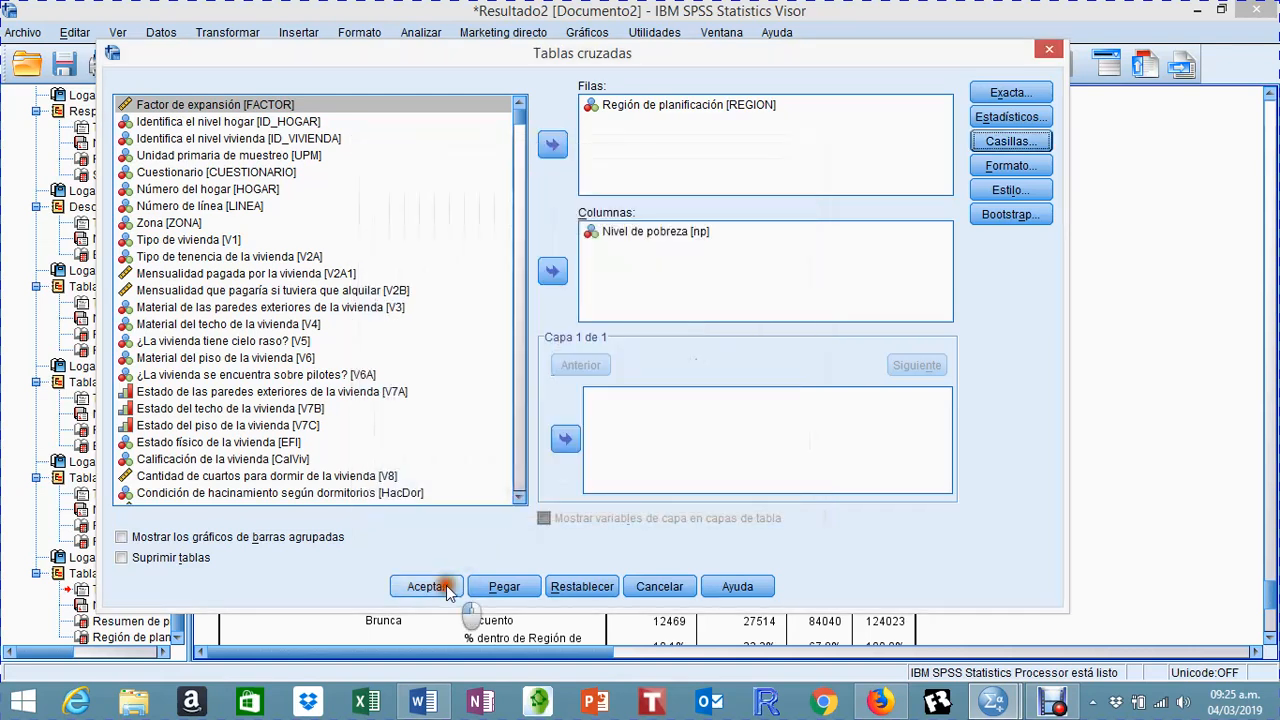
{"action": "left_click", "coordinate": [426, 586]}
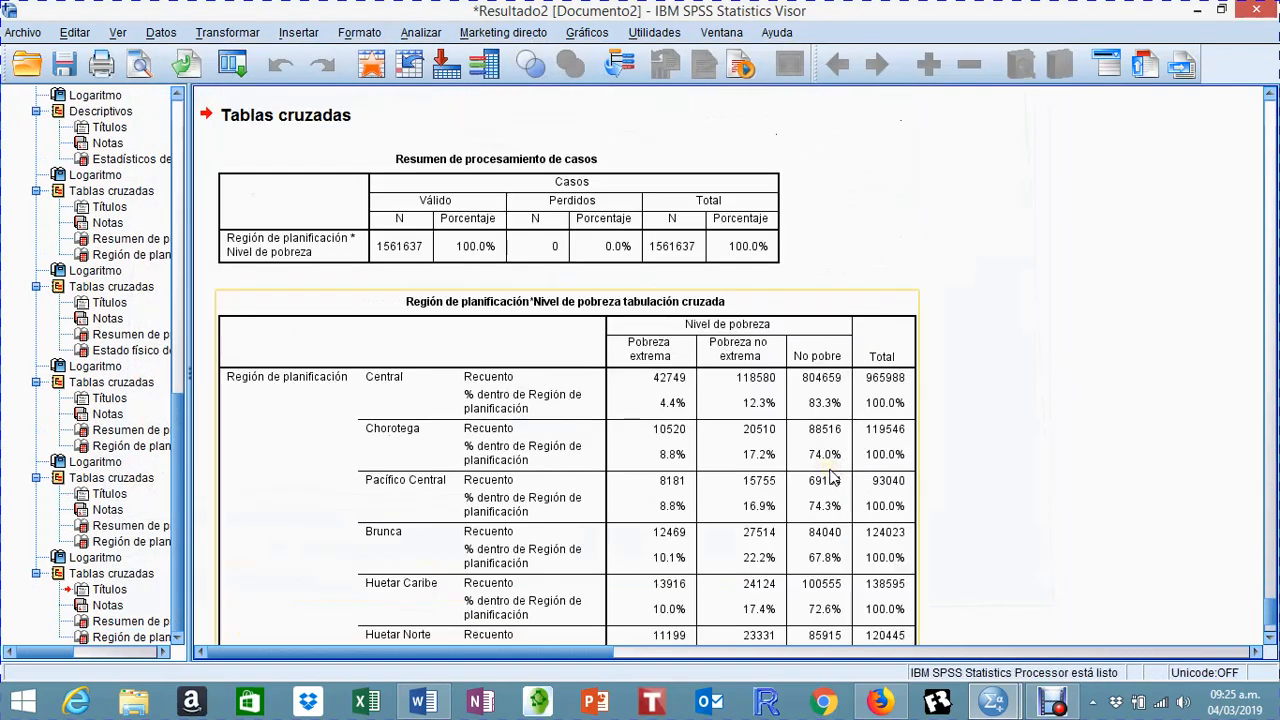
{"action": "scroll", "coordinate": [830, 478], "scroll_direction": "down", "scroll_amount": 3}
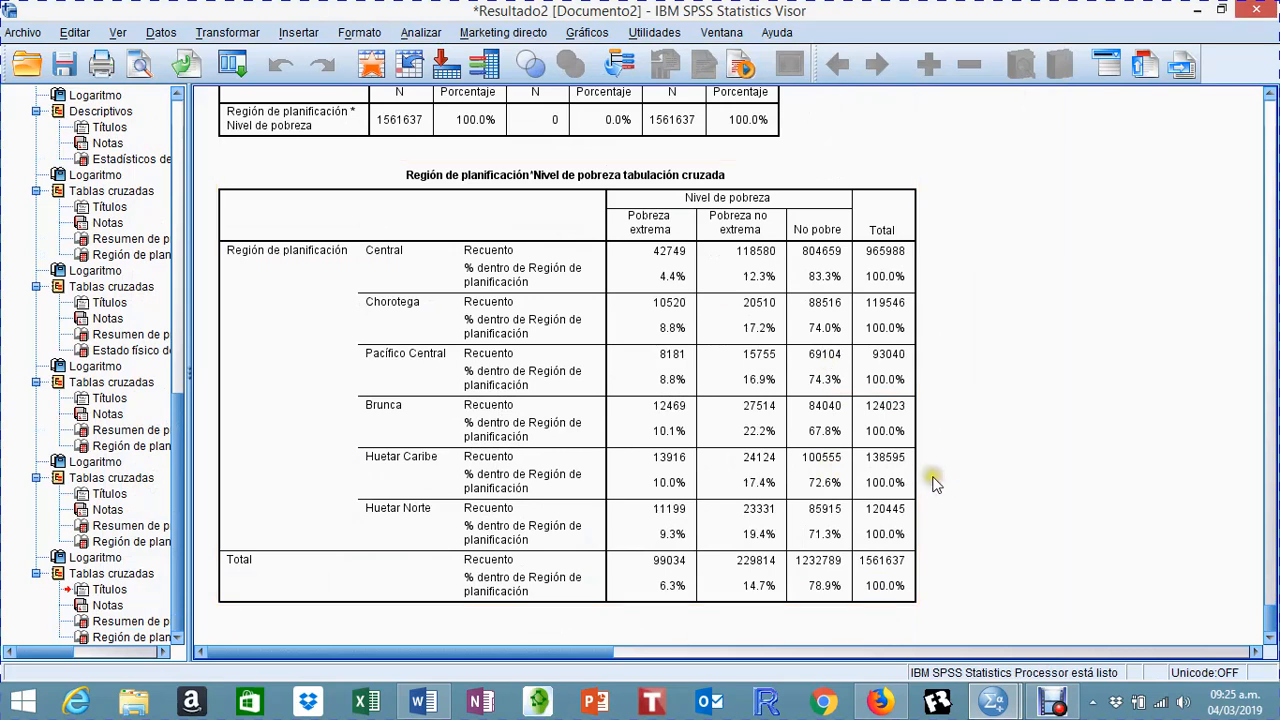
Step: Replace REGION with ZONA in the crosstab rows, keep poverty level (np) in the columns, and run it
{"action": "left_click", "coordinate": [420, 32]}
{"action": "mouse_move", "coordinate": [600, 100]}
{"action": "mouse_move", "coordinate": [590, 78]}
{"action": "left_click", "coordinate": [698, 150]}
{"action": "left_click", "coordinate": [680, 231]}
{"action": "left_click", "coordinate": [660, 105]}
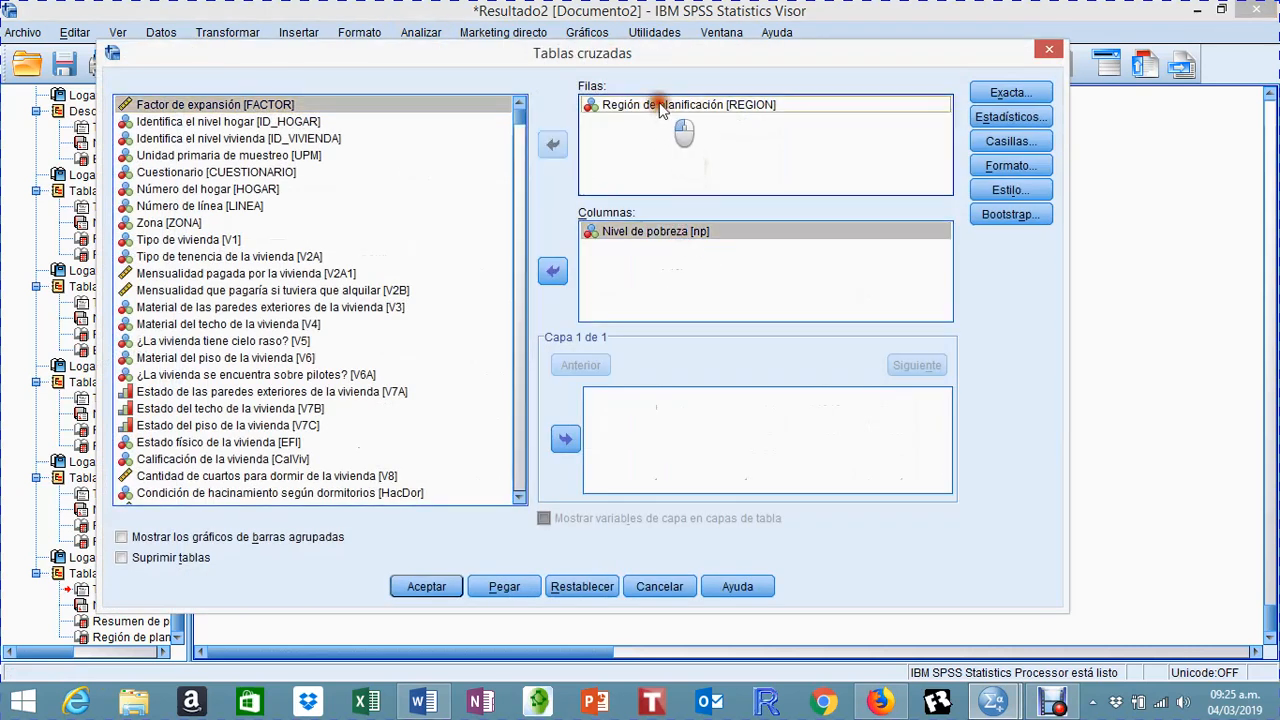
{"action": "left_click", "coordinate": [553, 143]}
{"action": "left_click", "coordinate": [205, 241]}
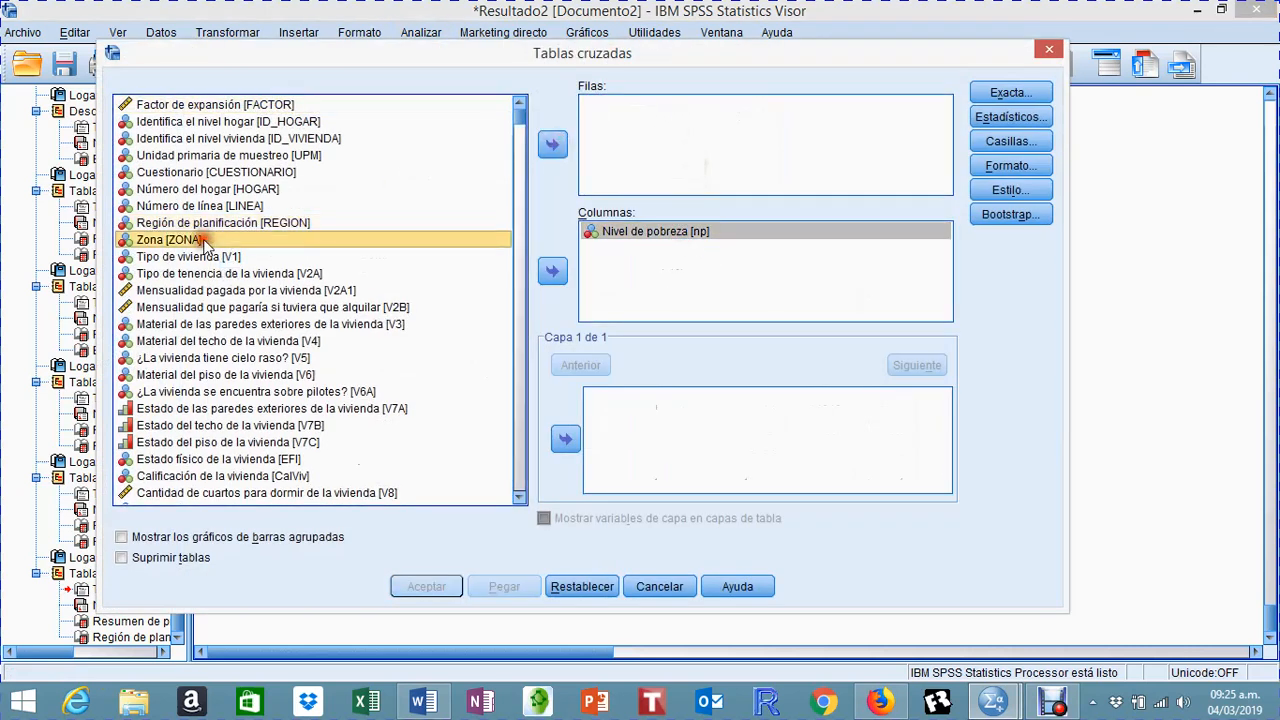
{"action": "left_click", "coordinate": [555, 145]}
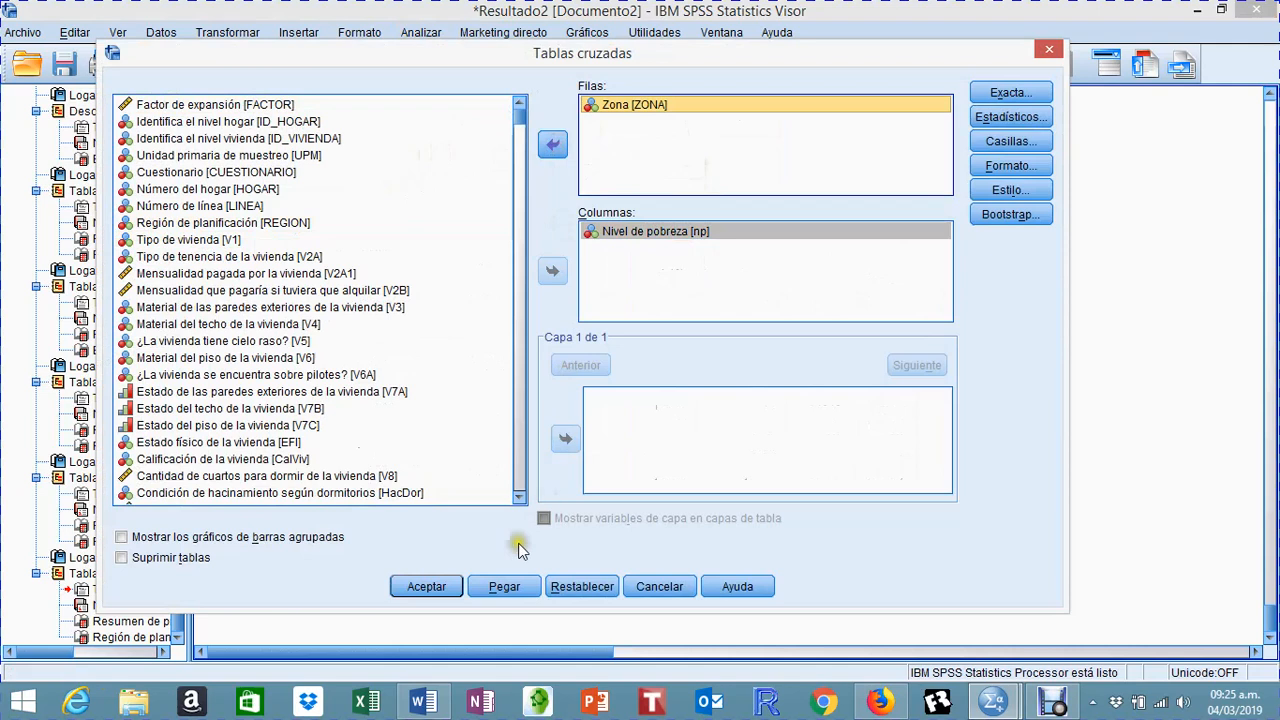
{"action": "left_click", "coordinate": [428, 587]}
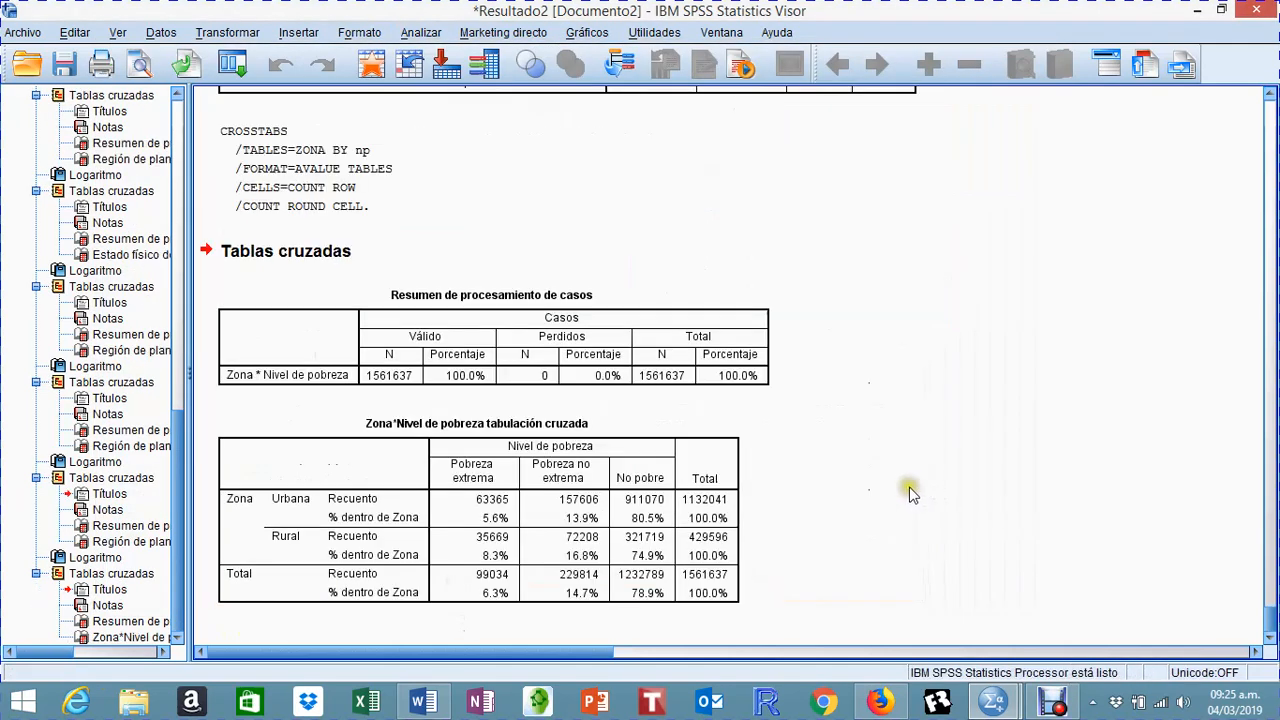
Step: Review the output from the ZONA by np crosstab back to the first frequency tables for region, zone and dwelling type
{"action": "left_click", "coordinate": [646, 506]}
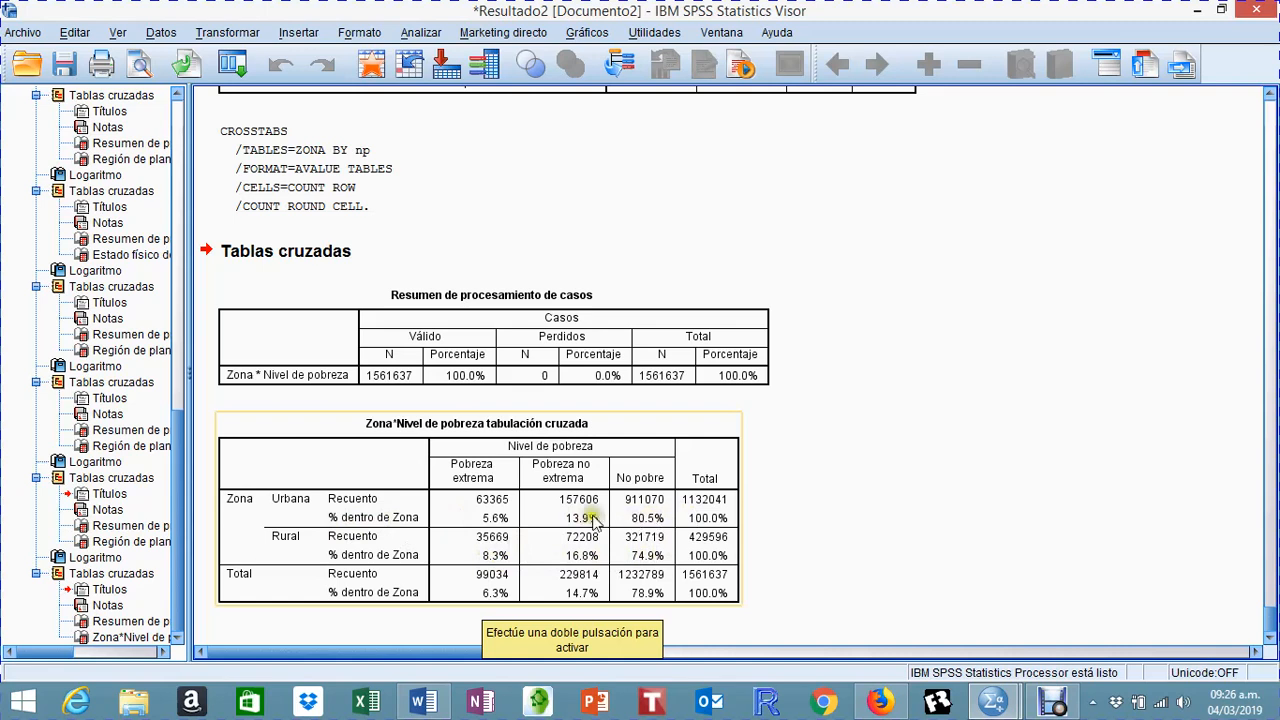
{"action": "scroll", "coordinate": [1017, 381], "scroll_direction": "up", "scroll_amount": 10}
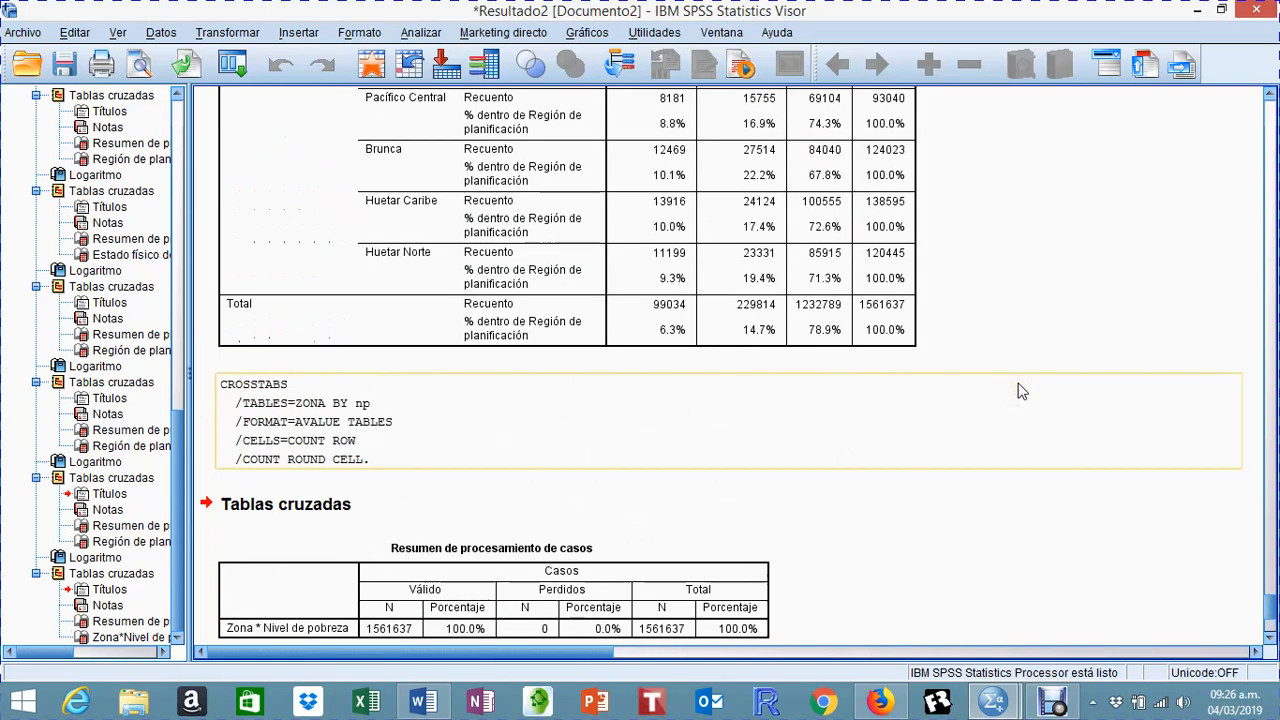
{"action": "scroll", "coordinate": [1008, 436], "scroll_direction": "up", "scroll_amount": 10}
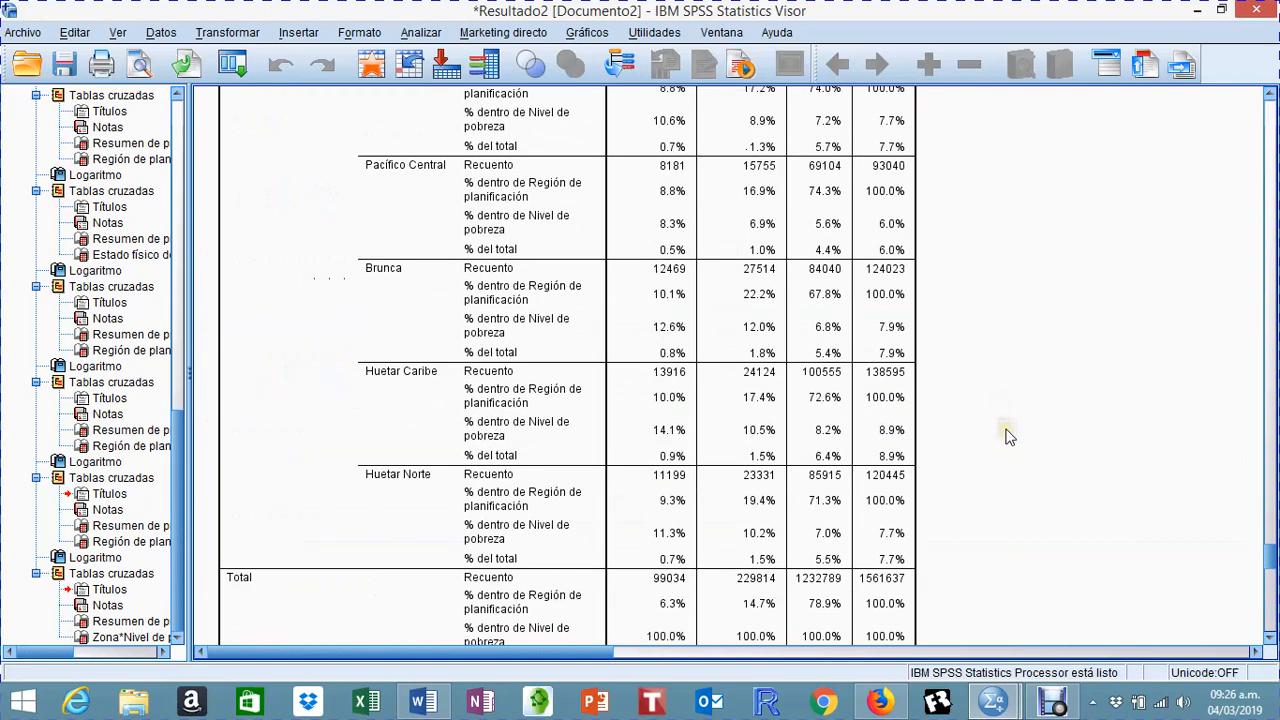
{"action": "scroll", "coordinate": [1008, 436], "scroll_direction": "up", "scroll_amount": 6}
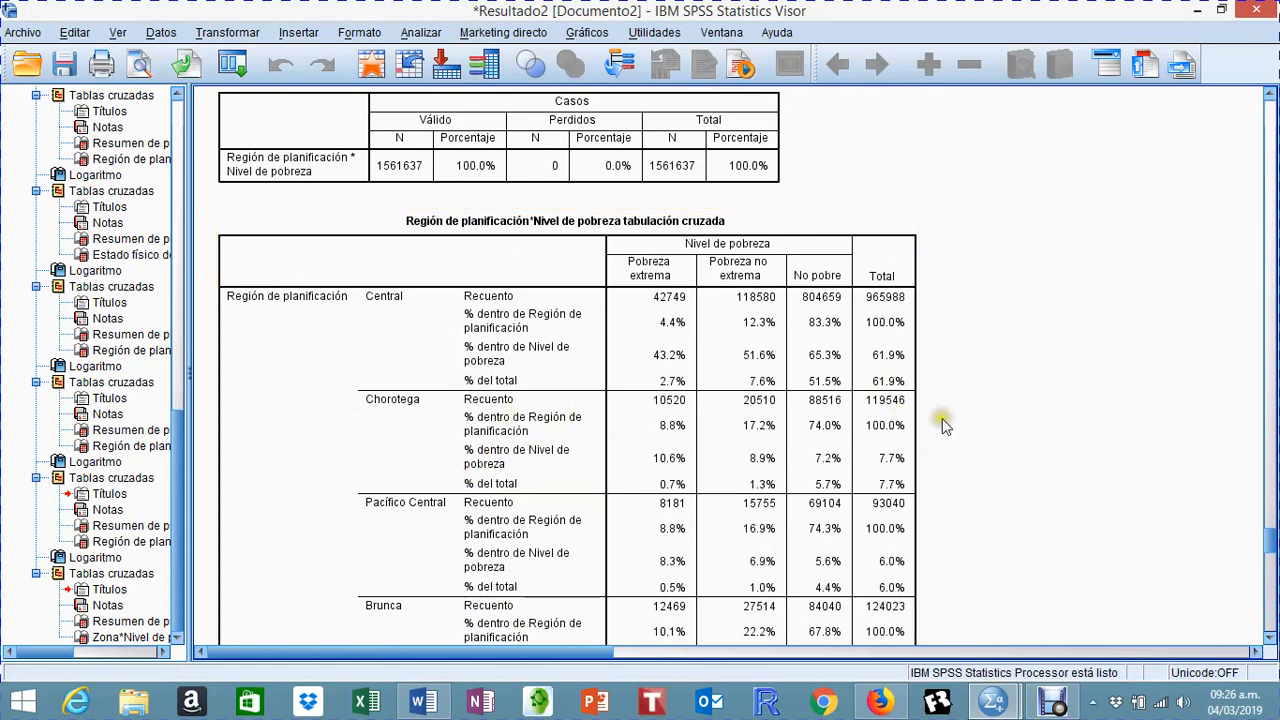
{"action": "scroll", "coordinate": [942, 418], "scroll_direction": "up", "scroll_amount": 5}
{"action": "scroll", "coordinate": [942, 418], "scroll_direction": "up", "scroll_amount": 15}
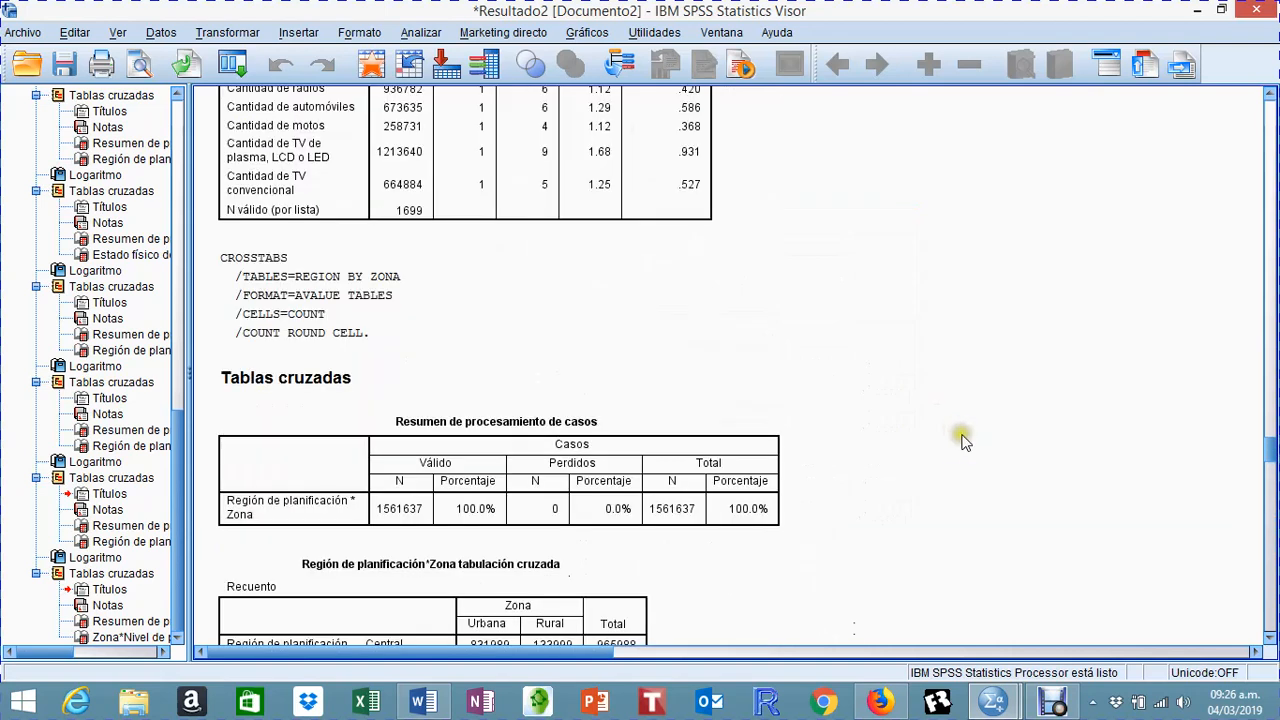
{"action": "scroll", "coordinate": [692, 490], "scroll_direction": "up", "scroll_amount": 15}
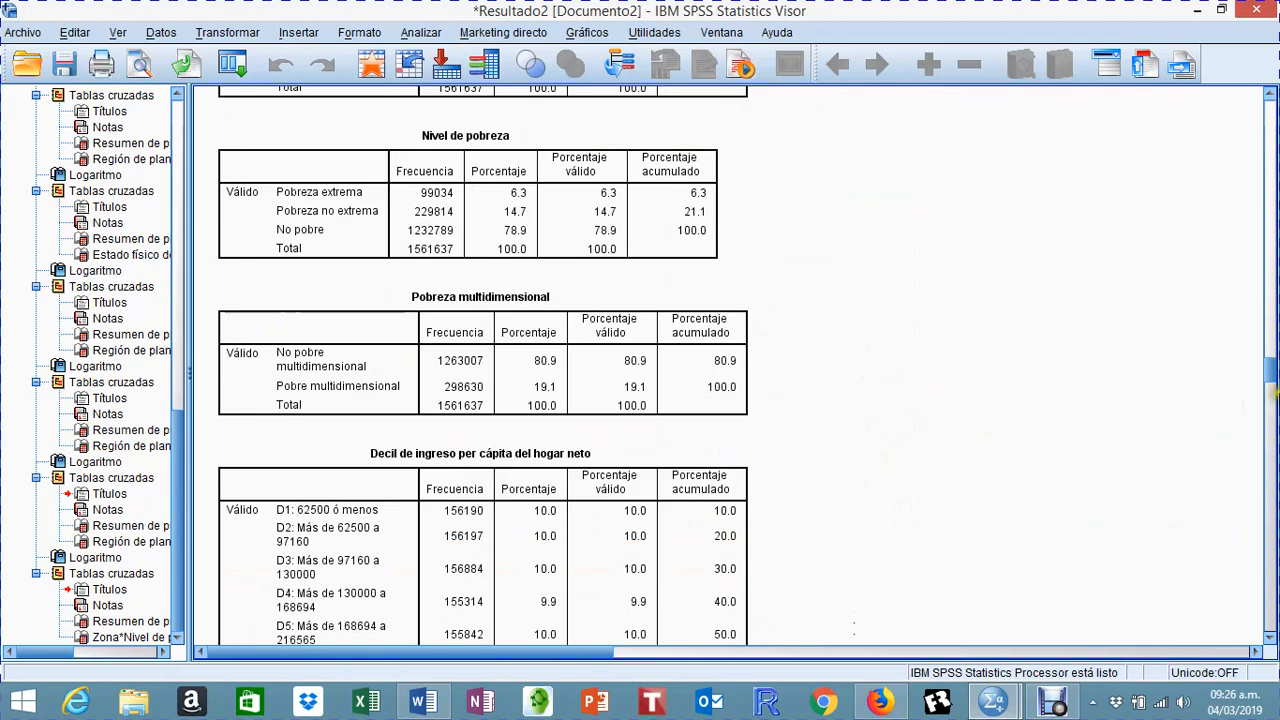
{"action": "left_click_drag", "start_coordinate": [1266, 370], "coordinate": [1266, 100]}
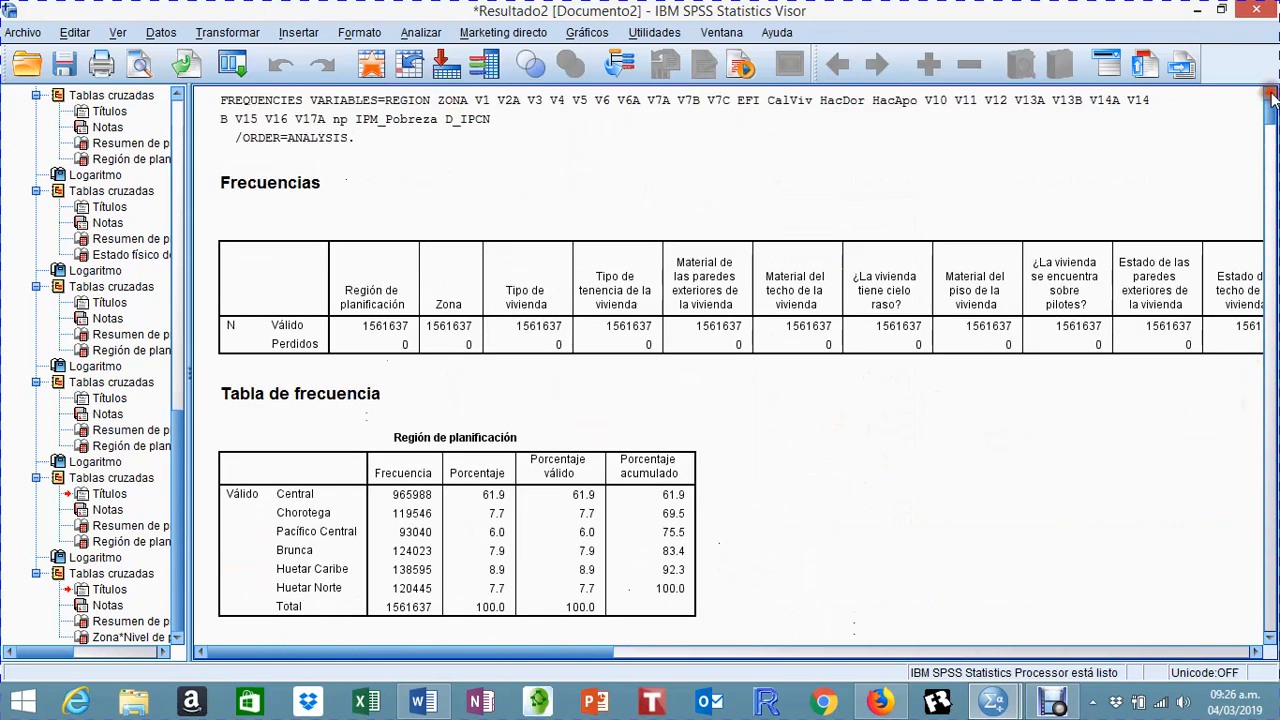
{"action": "scroll", "coordinate": [969, 268], "scroll_direction": "down", "scroll_amount": 5}
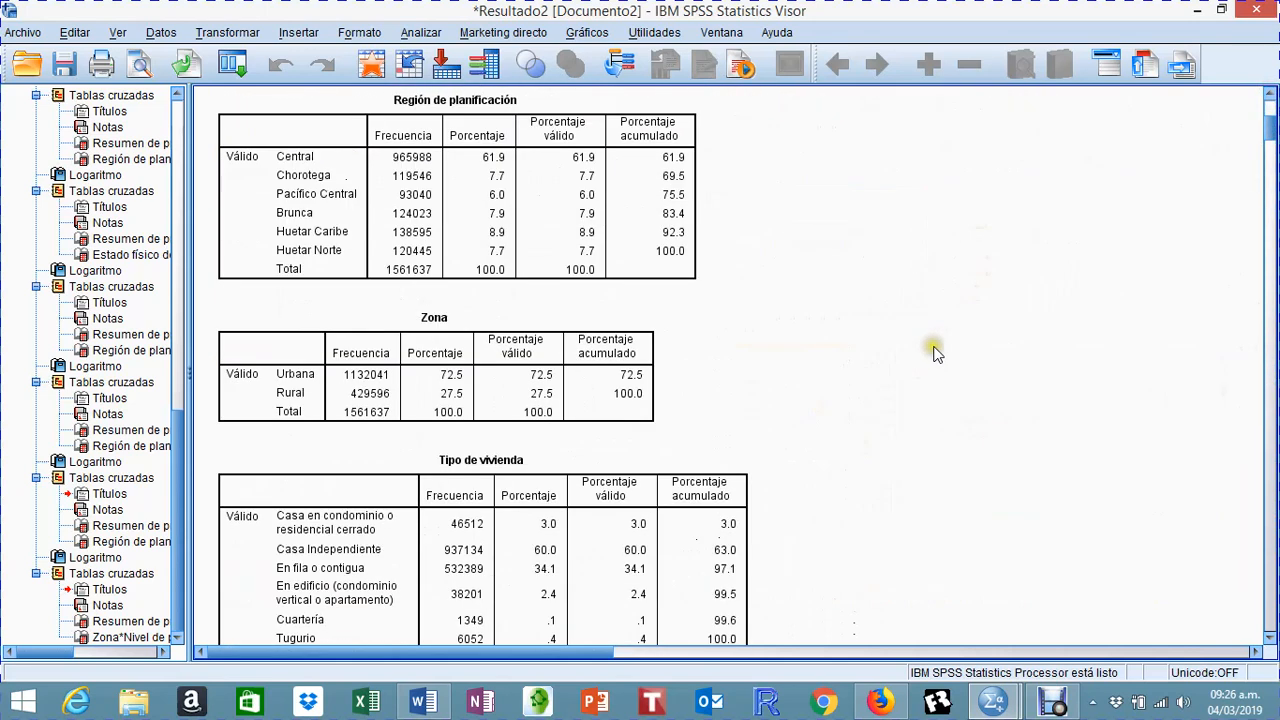
{"action": "scroll", "coordinate": [930, 352], "scroll_direction": "down", "scroll_amount": 3}
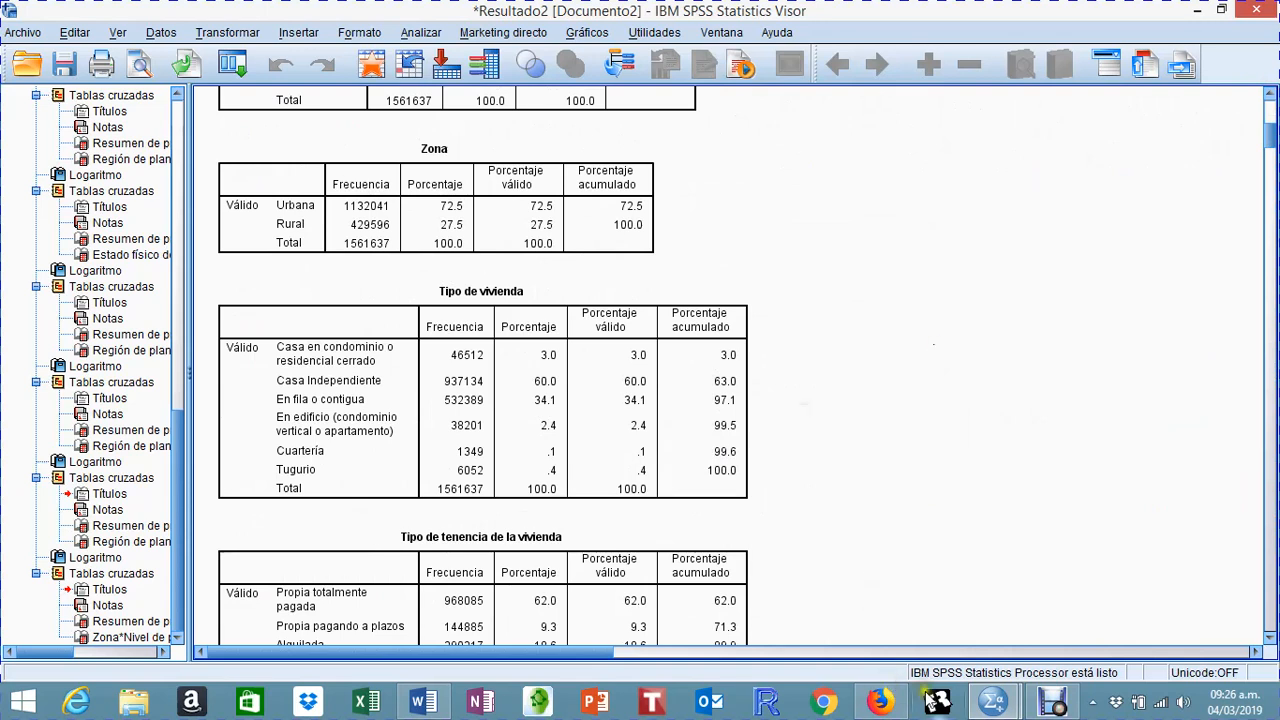
Step: Switch to the data editor and look through the variable list of the ENAHO 2018 household dataset, including the dwelling variables
{"action": "mouse_move", "coordinate": [991, 705]}
{"action": "left_click", "coordinate": [935, 637]}
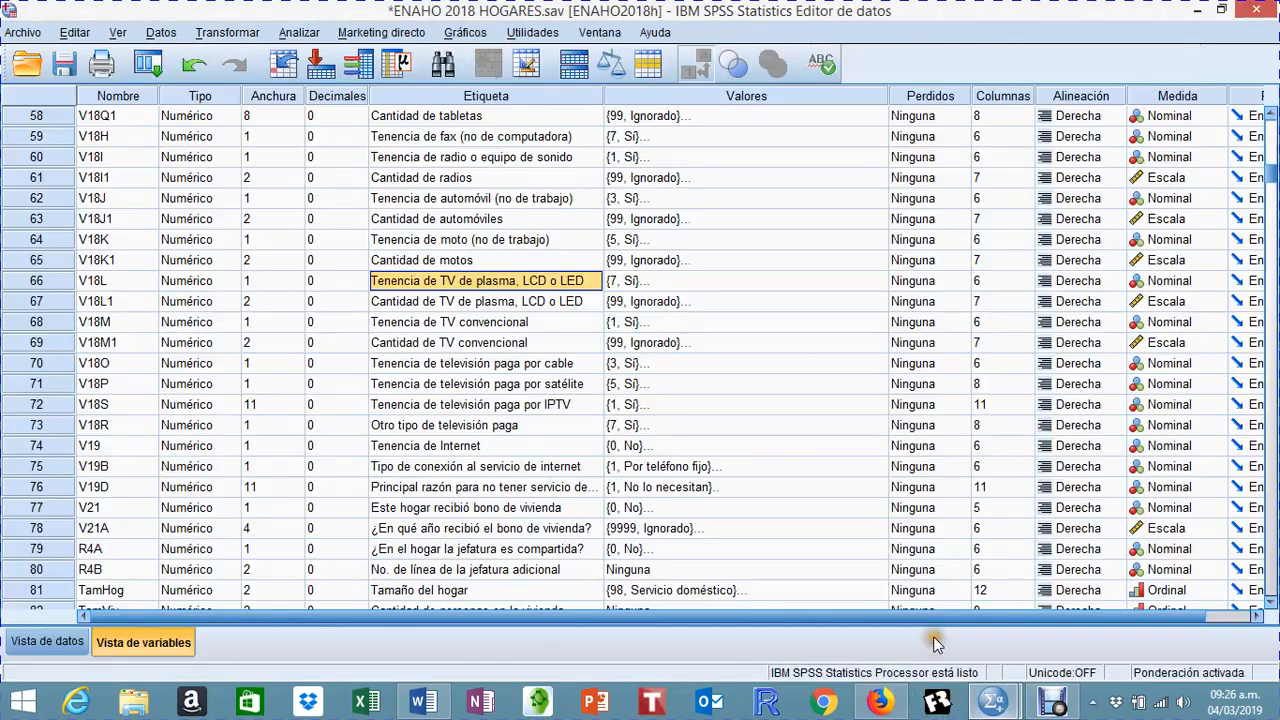
{"action": "scroll", "coordinate": [360, 590], "scroll_direction": "down", "scroll_amount": 10}
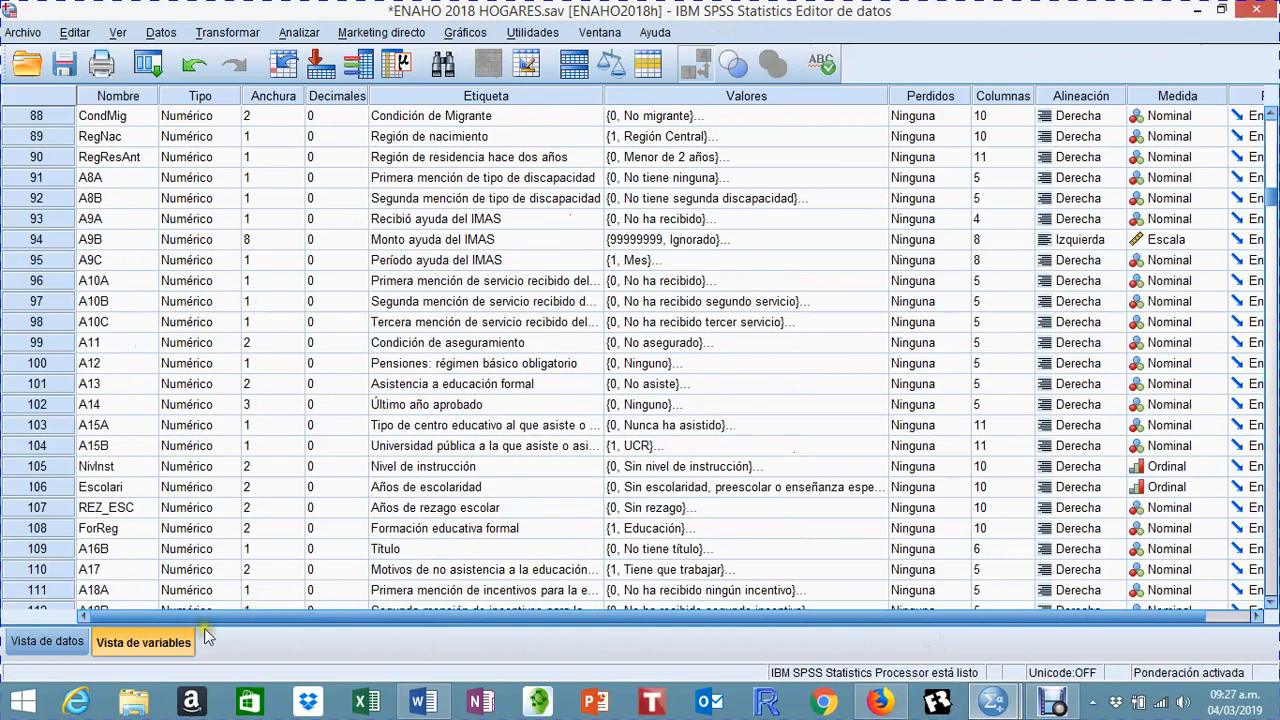
{"action": "scroll", "coordinate": [1015, 395], "scroll_direction": "down", "scroll_amount": 4}
{"action": "scroll", "coordinate": [1086, 251], "scroll_direction": "down", "scroll_amount": 10}
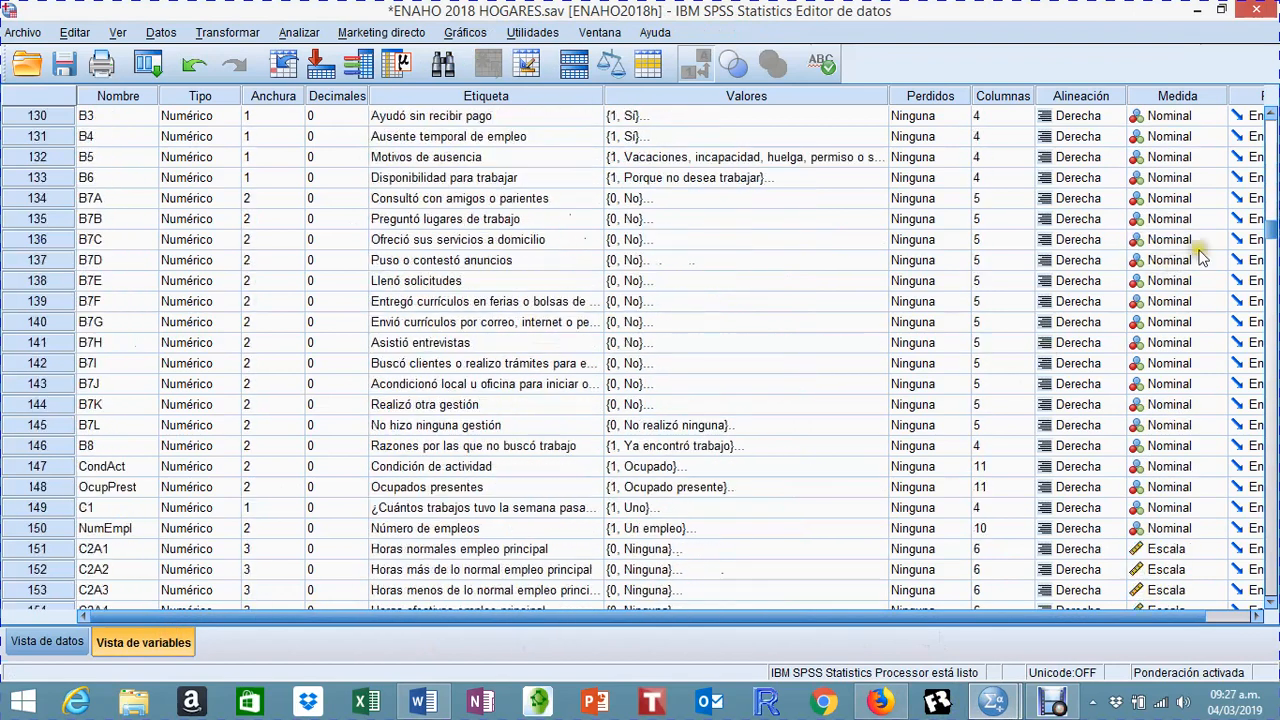
{"action": "left_click", "coordinate": [1268, 313]}
{"action": "left_click_drag", "start_coordinate": [1268, 313], "coordinate": [1249, 129]}
{"action": "scroll", "coordinate": [686, 467], "scroll_direction": "up", "scroll_amount": 1}
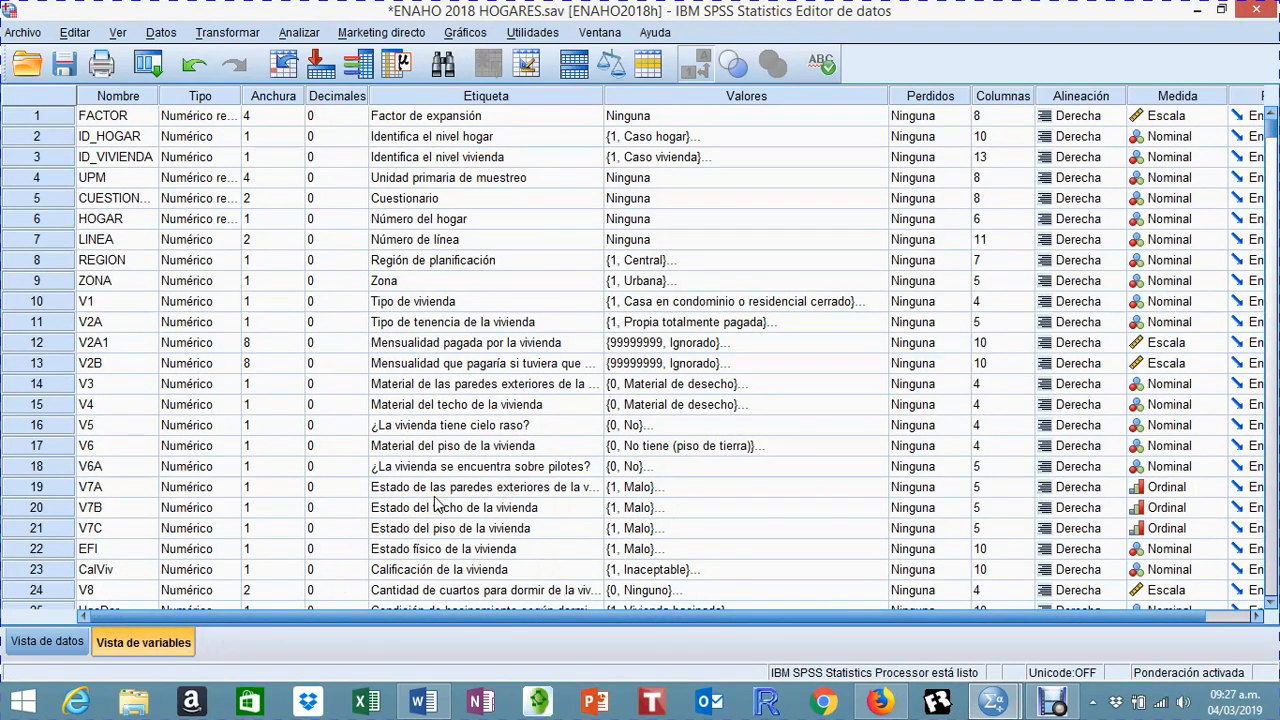
{"action": "scroll", "coordinate": [437, 421], "scroll_direction": "down", "scroll_amount": 11}
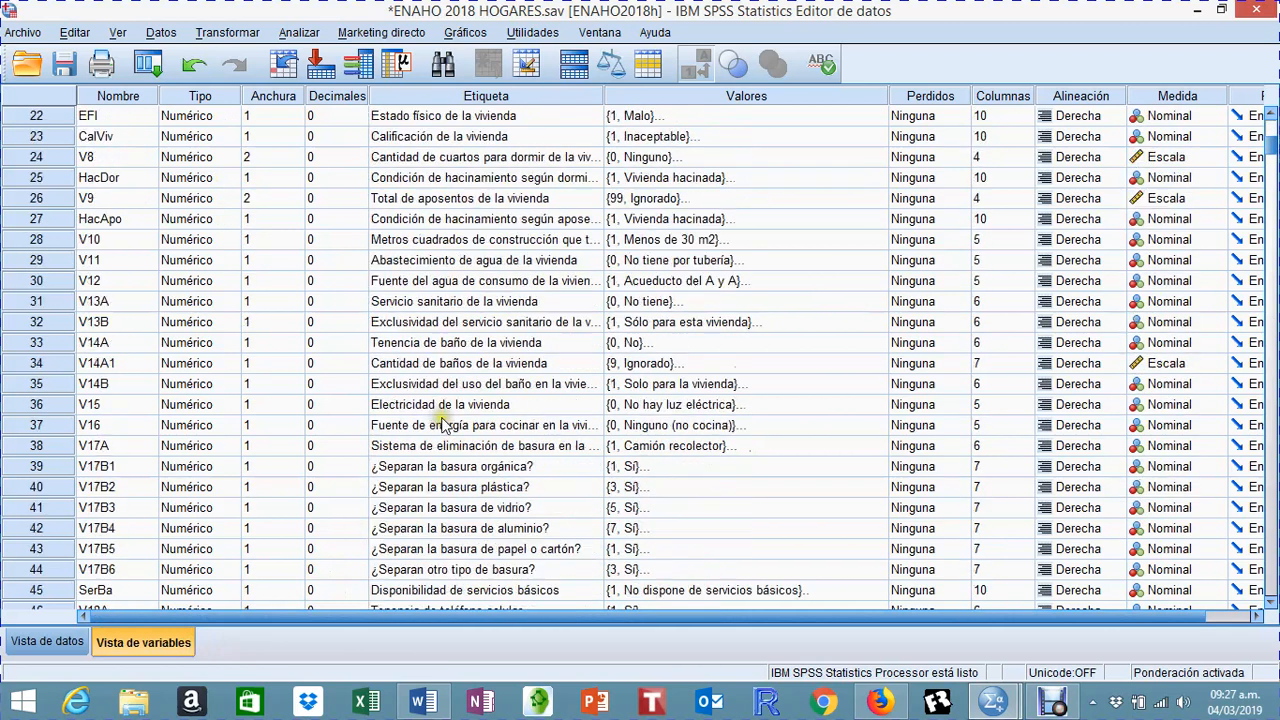
Step: Switch from the variable list to the data view and look through the household case records, including the LINEA and V2A columns
{"action": "scroll", "coordinate": [437, 421], "scroll_direction": "down", "scroll_amount": 14}
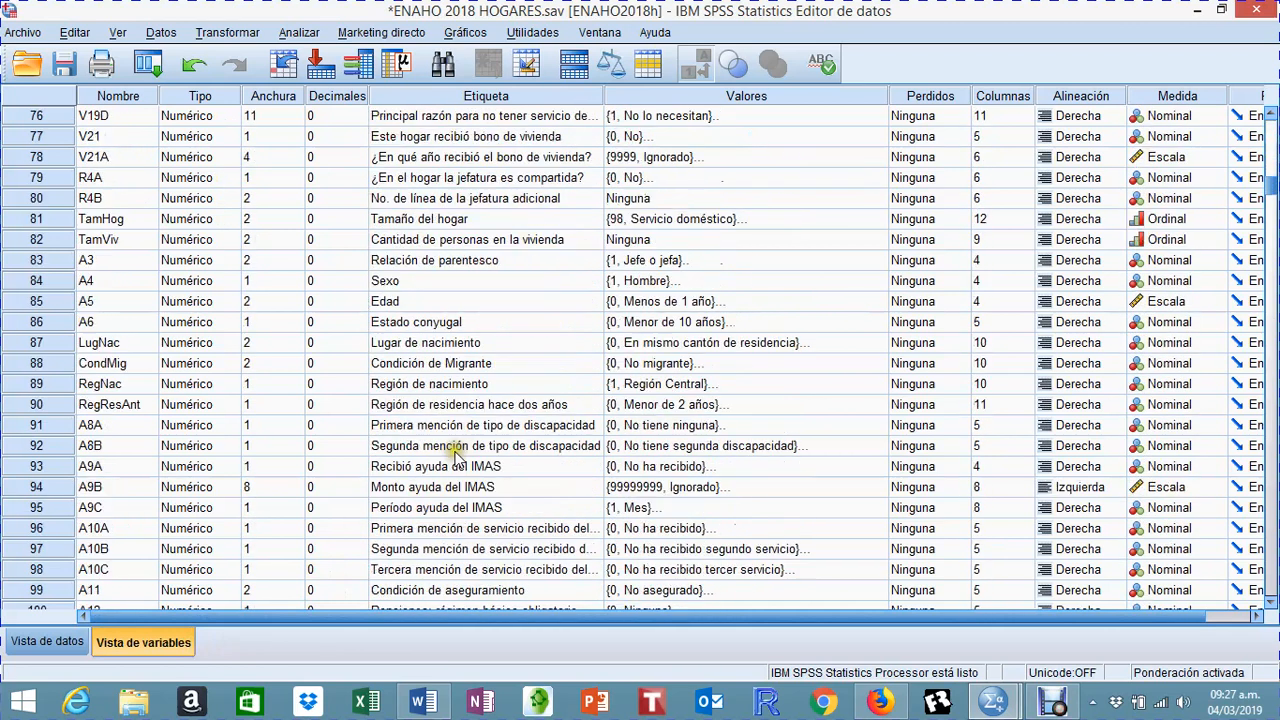
{"action": "left_click", "coordinate": [61, 641]}
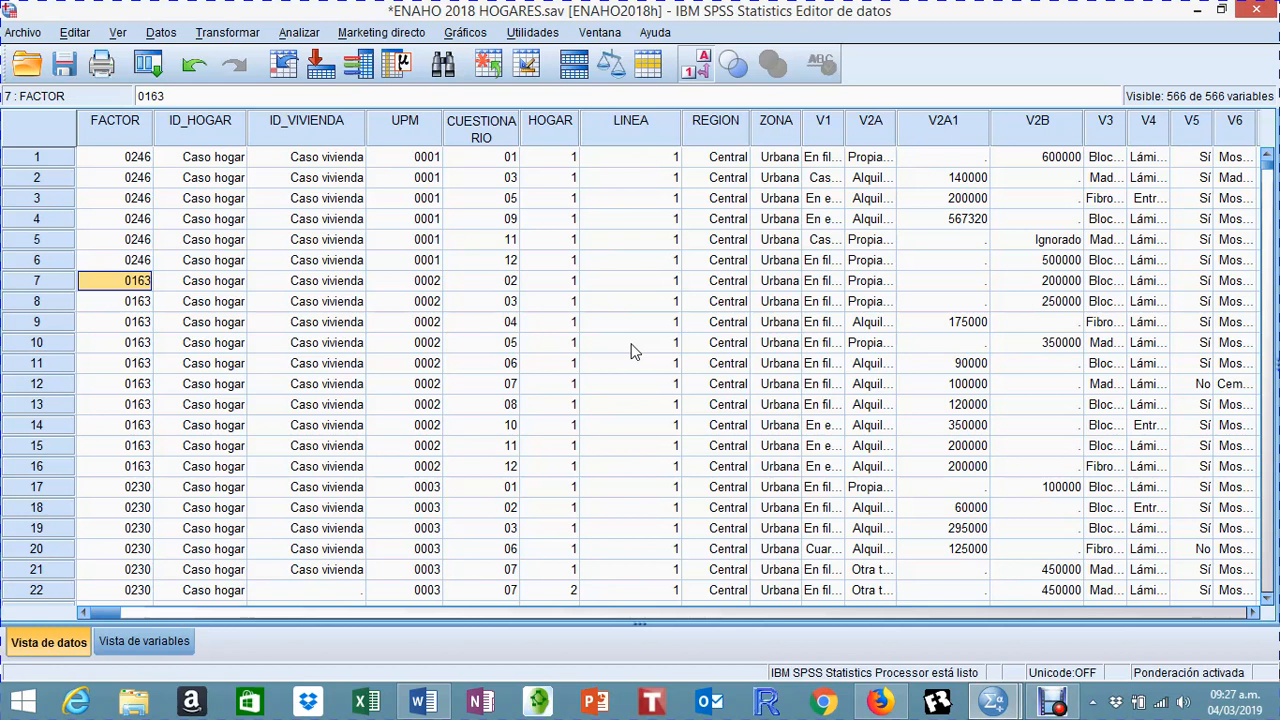
{"action": "left_click", "coordinate": [892, 450]}
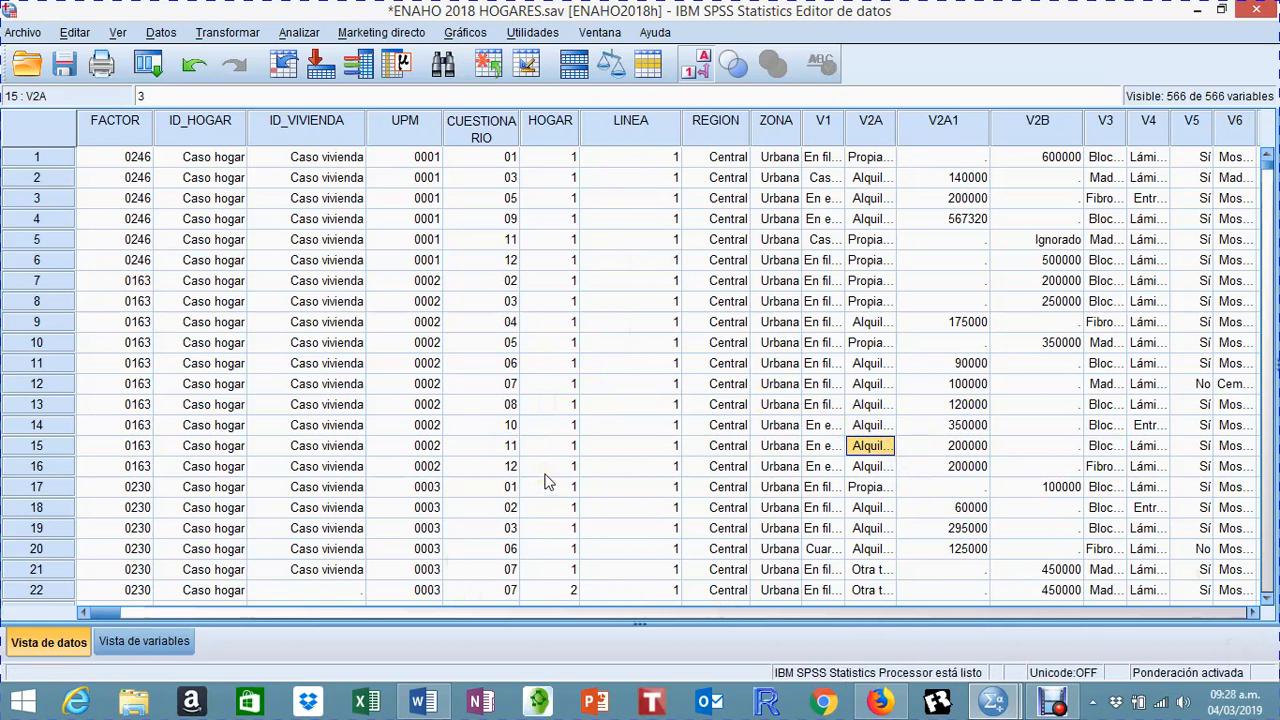
{"action": "left_click", "coordinate": [678, 366]}
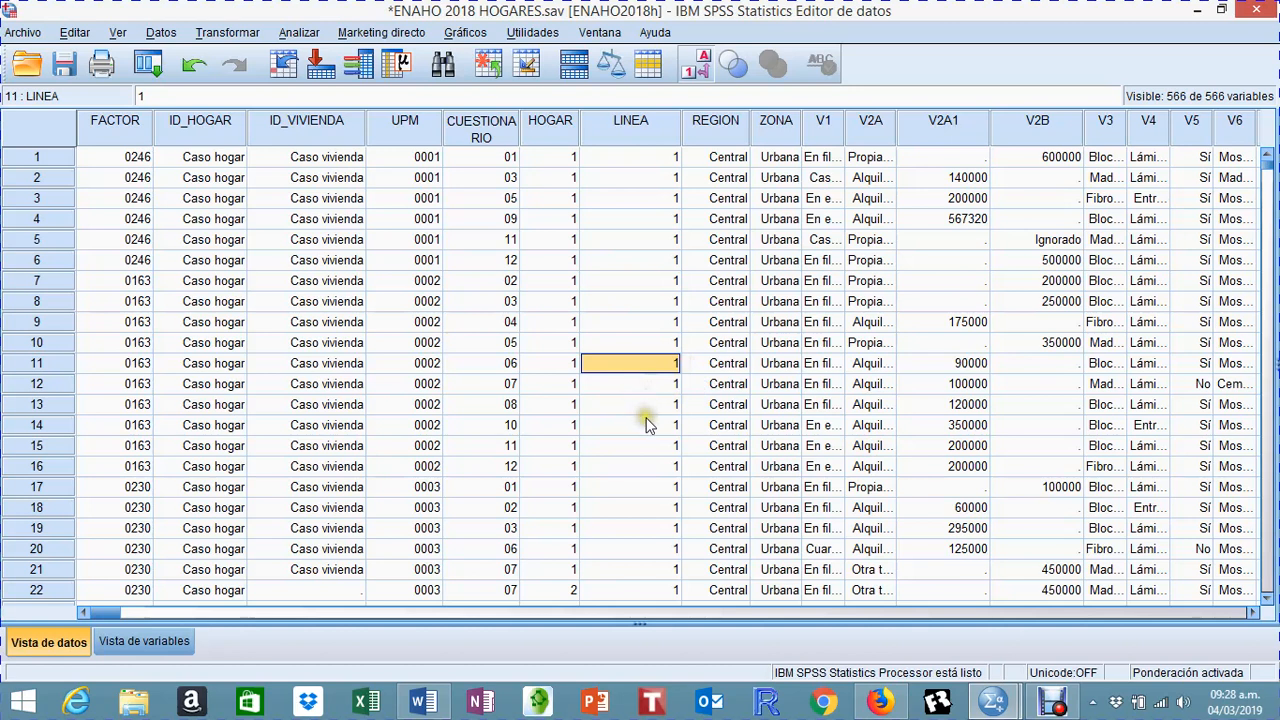
{"action": "scroll", "coordinate": [648, 428], "scroll_direction": "down", "scroll_amount": 3}
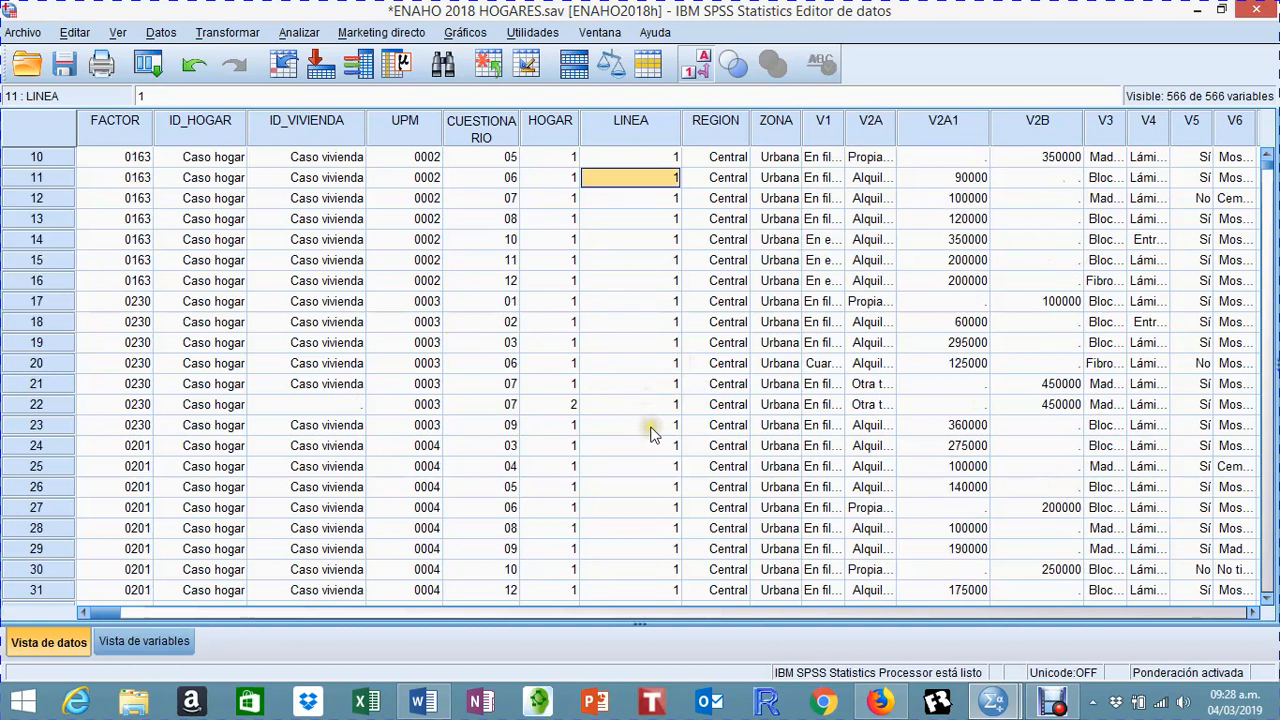
{"action": "scroll", "coordinate": [660, 408], "scroll_direction": "down", "scroll_amount": 2}
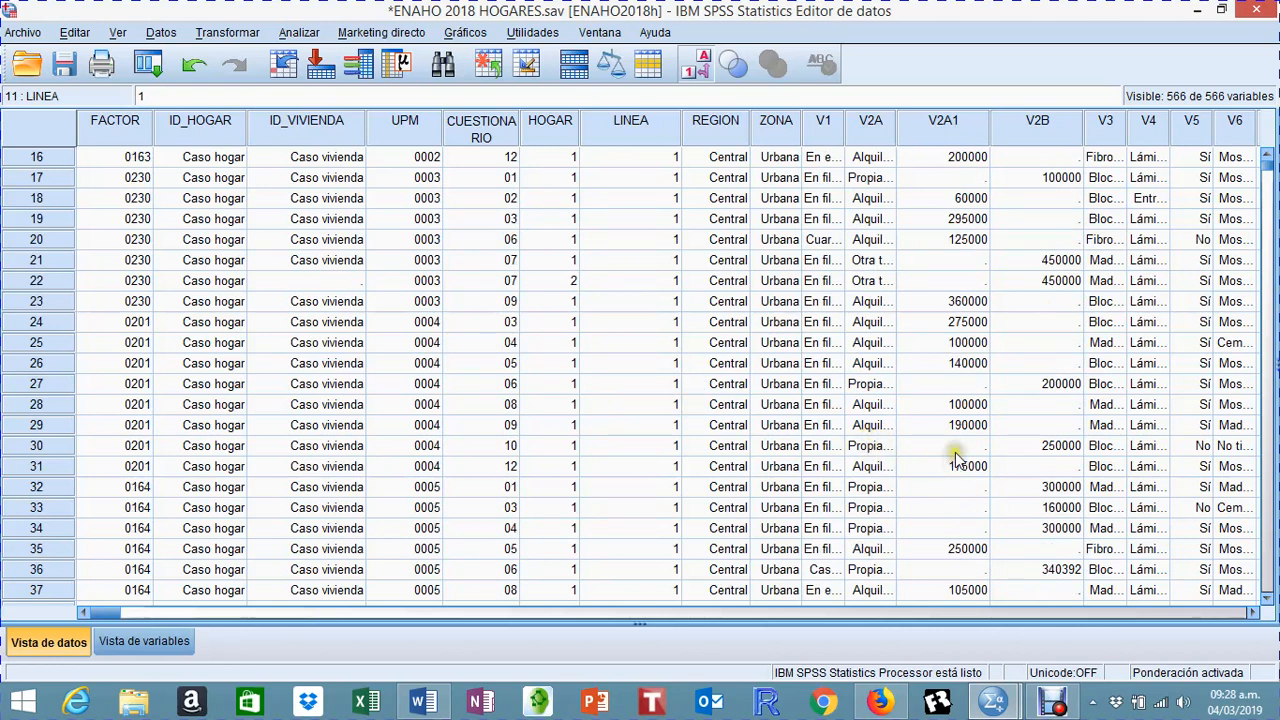
{"action": "scroll", "coordinate": [955, 450], "scroll_direction": "down", "scroll_amount": 3}
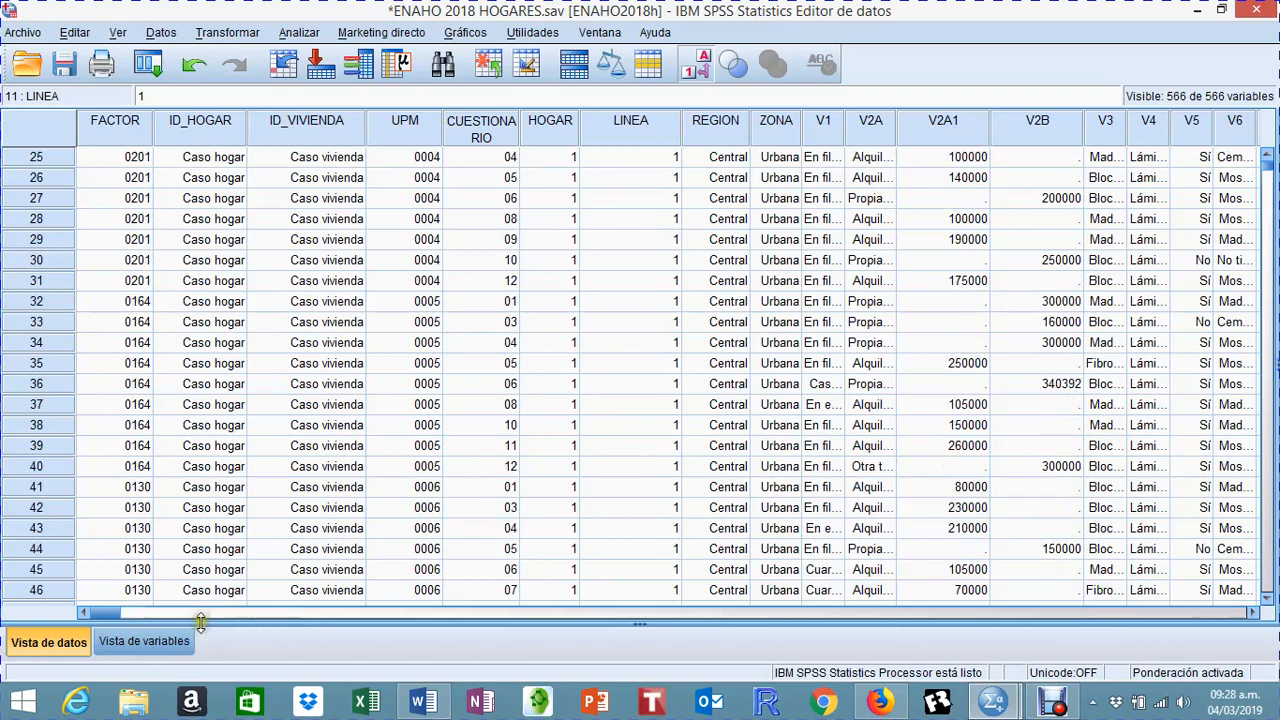
Step: Return to the variable list and examine the household member, education, job search, working hours and main employment variables
{"action": "left_click", "coordinate": [143, 641]}
{"action": "scroll", "coordinate": [605, 420], "scroll_direction": "down", "scroll_amount": 2}
{"action": "scroll", "coordinate": [605, 420], "scroll_direction": "down", "scroll_amount": 7}
{"action": "scroll", "coordinate": [630, 450], "scroll_direction": "up", "scroll_amount": 11}
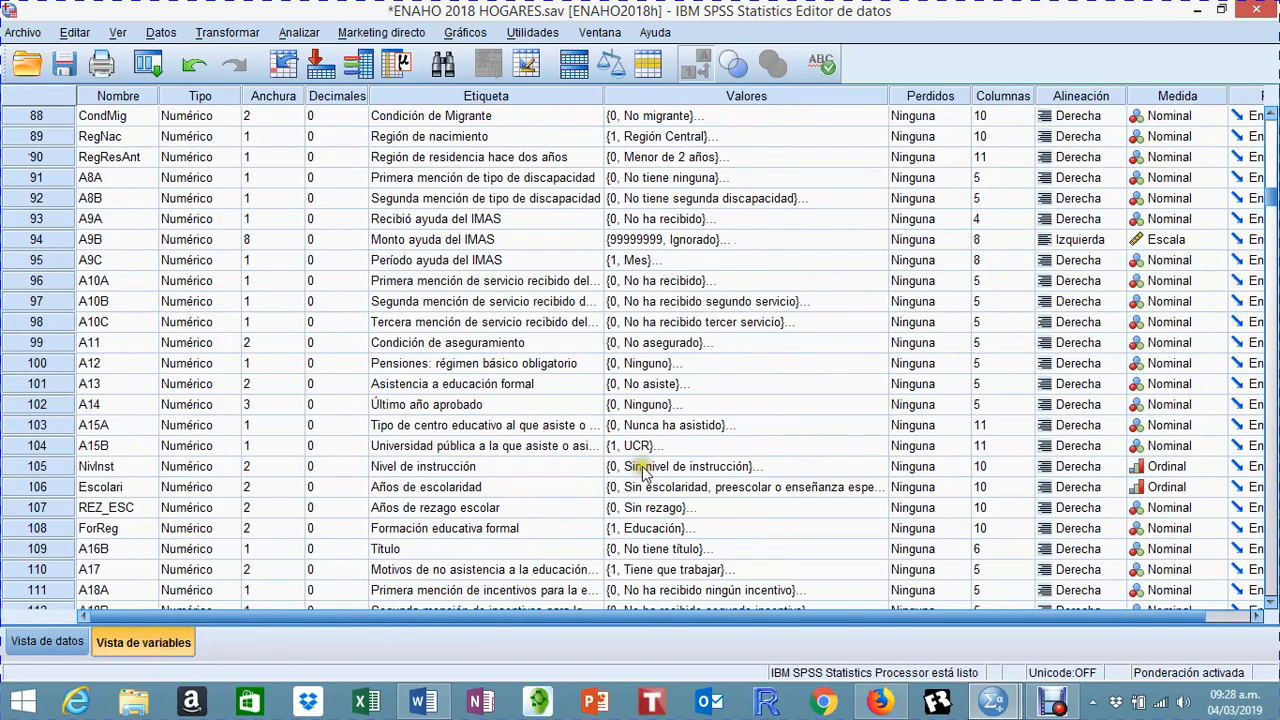
{"action": "scroll", "coordinate": [644, 470], "scroll_direction": "up", "scroll_amount": 3}
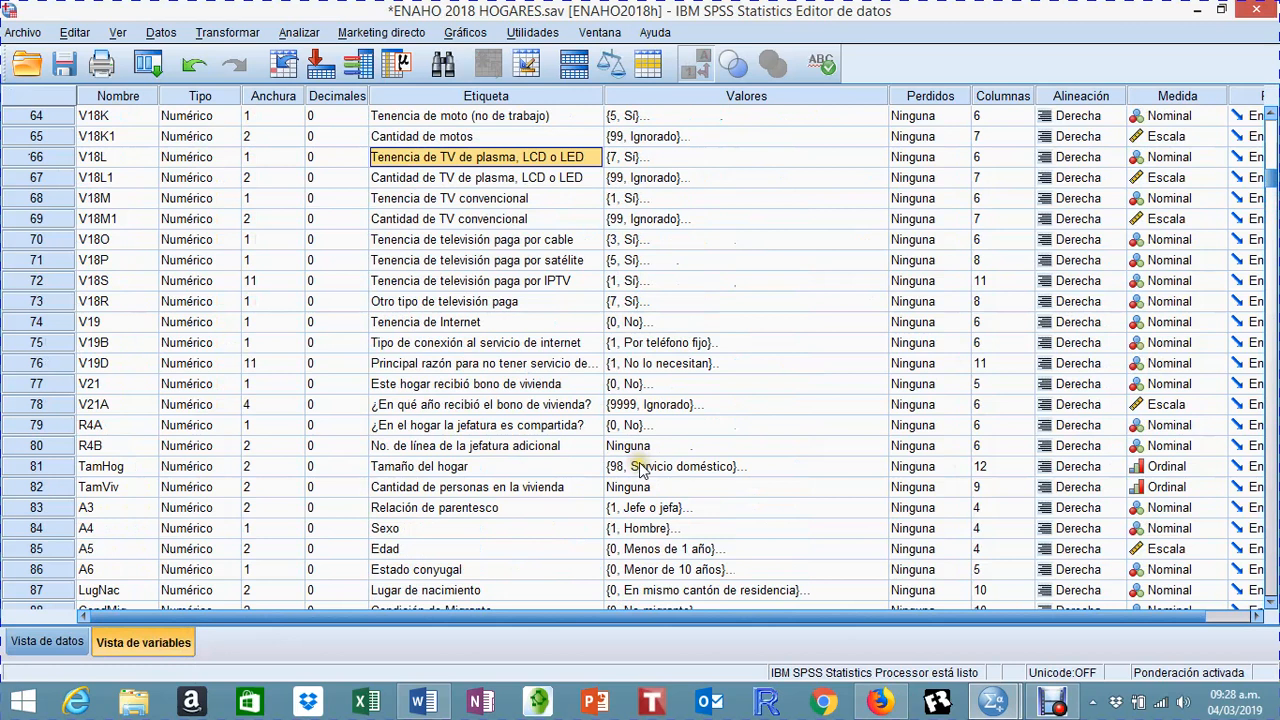
{"action": "scroll", "coordinate": [650, 474], "scroll_direction": "down", "scroll_amount": 3}
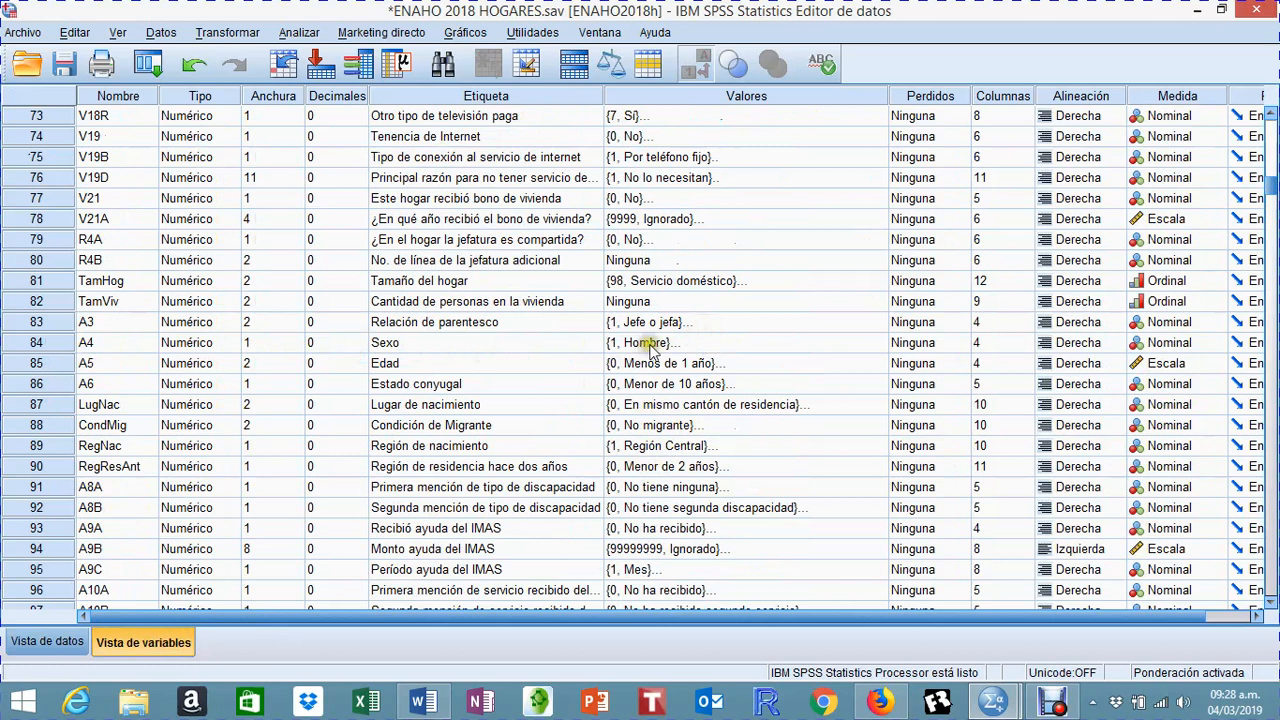
{"action": "scroll", "coordinate": [738, 374], "scroll_direction": "down", "scroll_amount": 1}
{"action": "scroll", "coordinate": [725, 365], "scroll_direction": "down", "scroll_amount": 5}
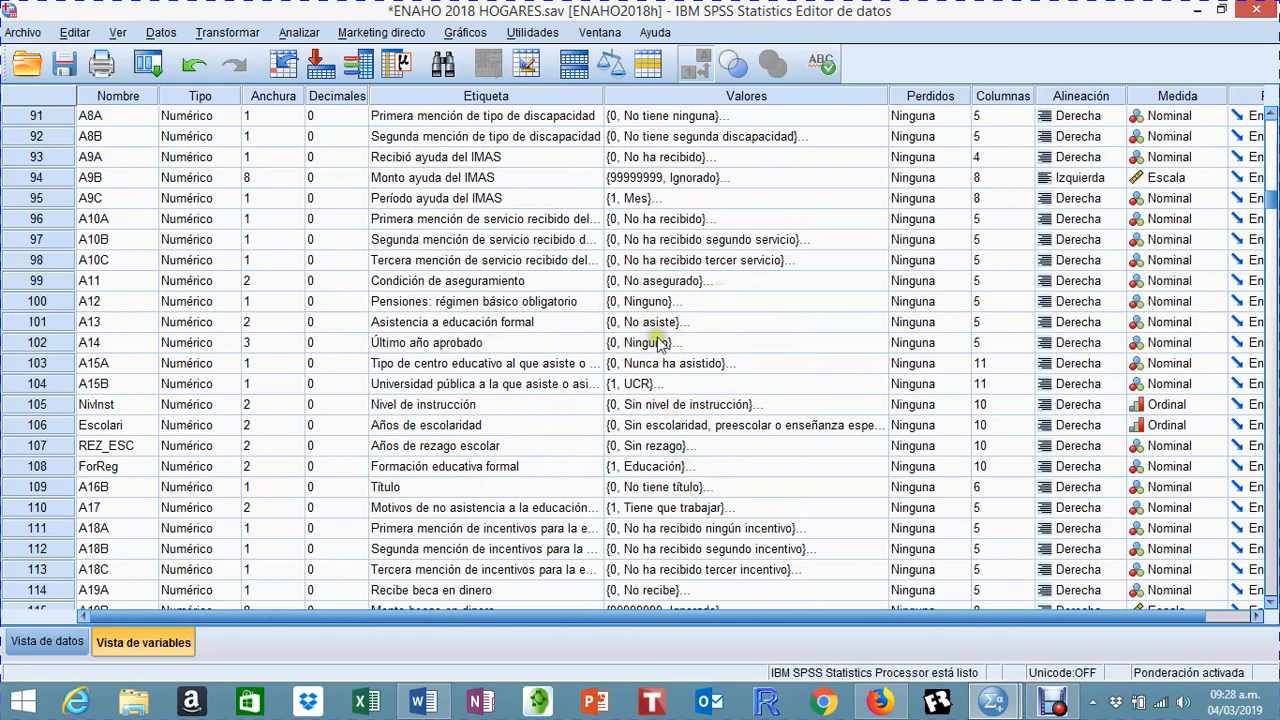
{"action": "scroll", "coordinate": [655, 345], "scroll_direction": "down", "scroll_amount": 1}
{"action": "scroll", "coordinate": [683, 383], "scroll_direction": "down", "scroll_amount": 1}
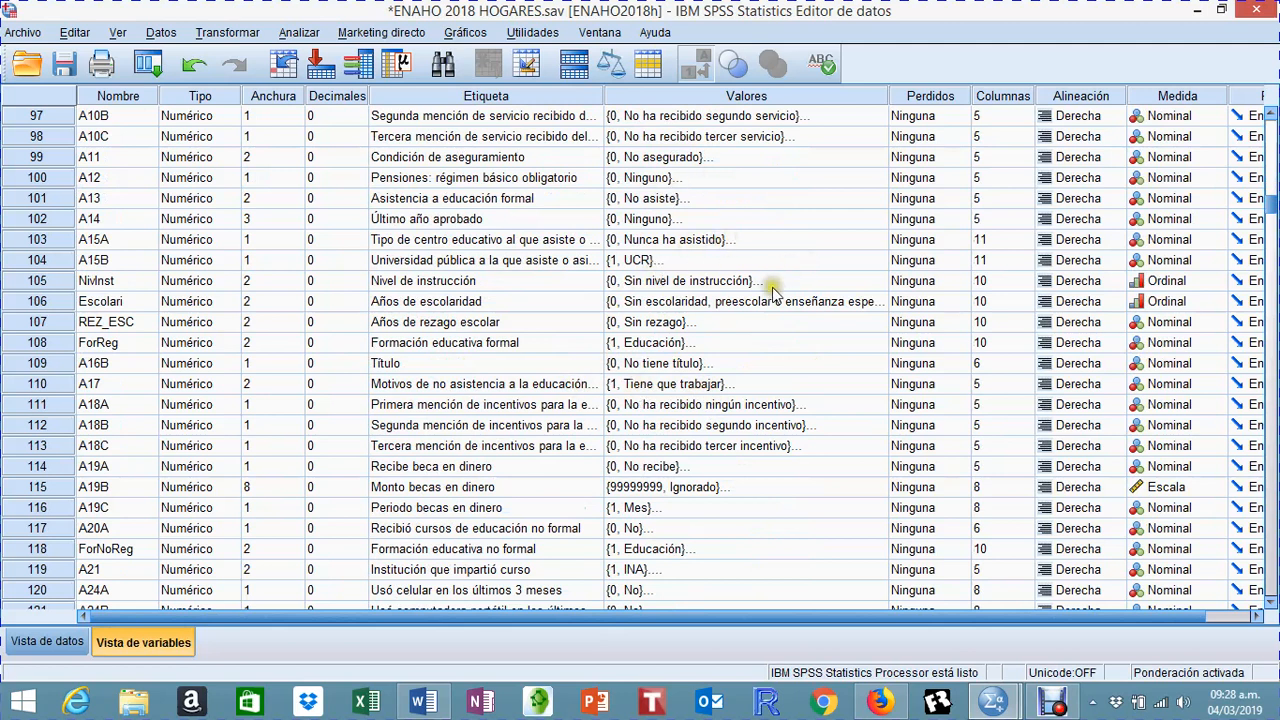
{"action": "scroll", "coordinate": [650, 312], "scroll_direction": "down", "scroll_amount": 7}
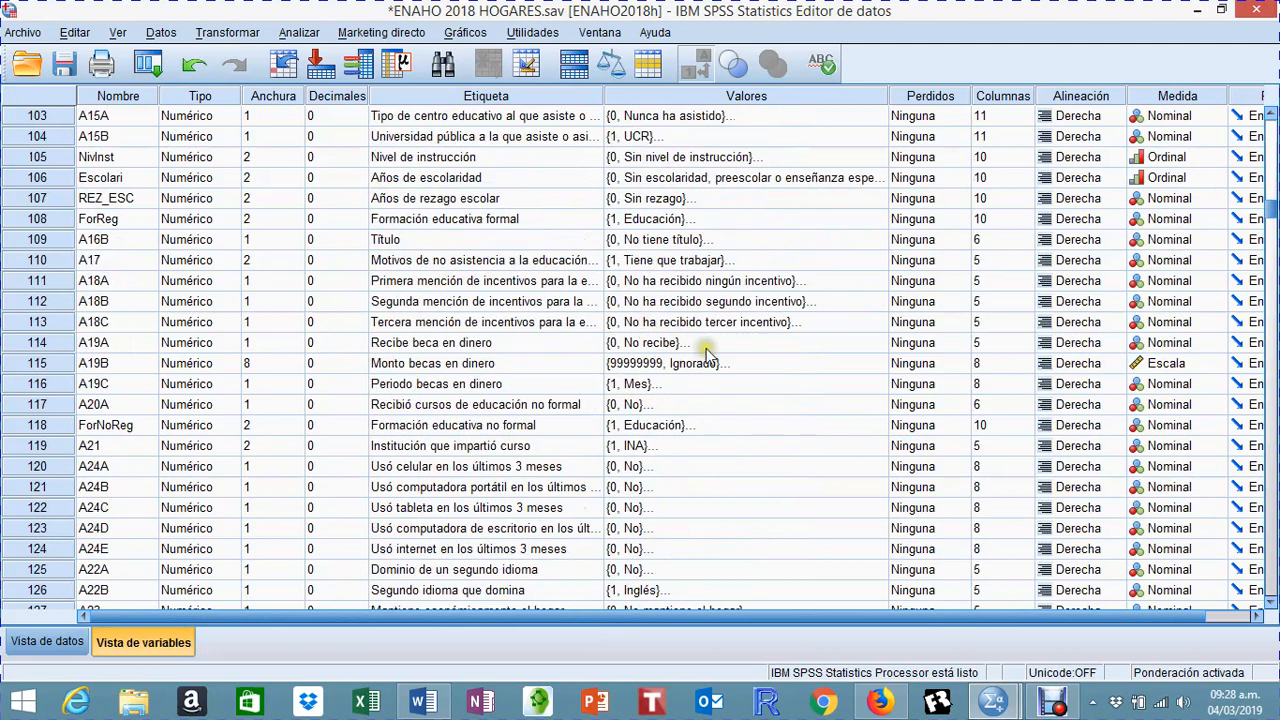
{"action": "scroll", "coordinate": [705, 330], "scroll_direction": "down", "scroll_amount": 3}
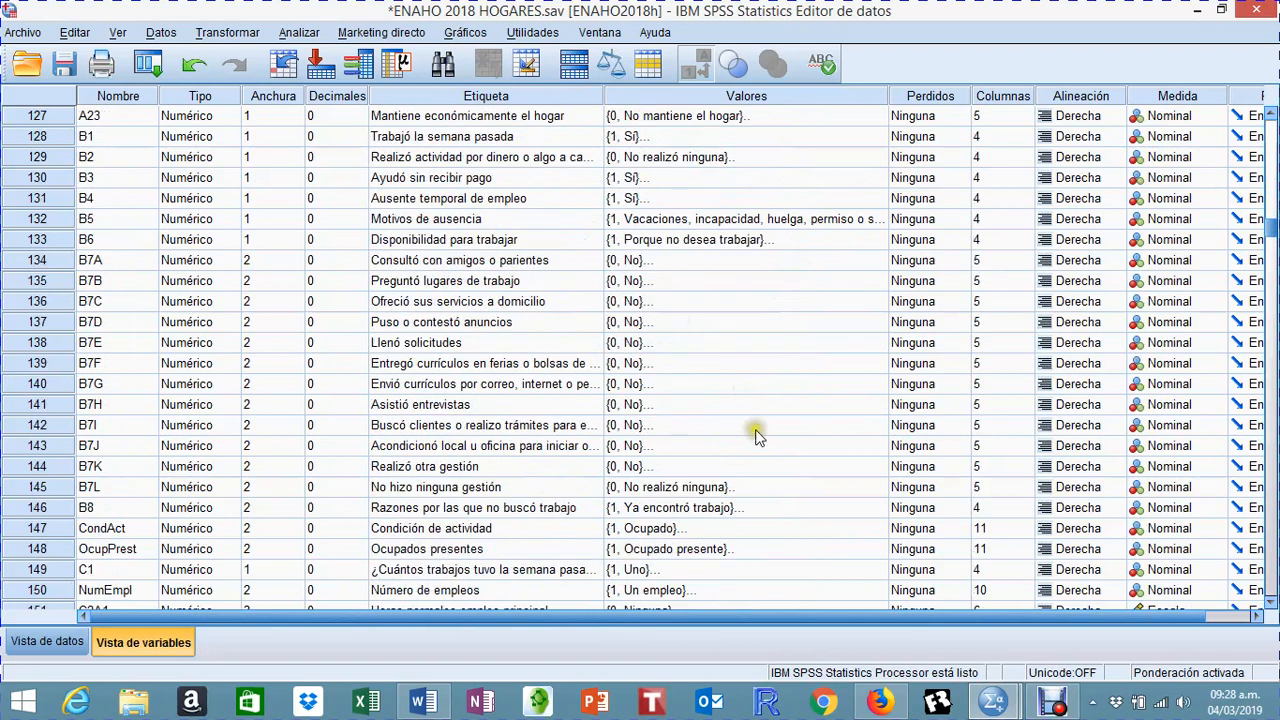
{"action": "scroll", "coordinate": [750, 415], "scroll_direction": "down", "scroll_amount": 2}
{"action": "scroll", "coordinate": [743, 396], "scroll_direction": "down", "scroll_amount": 7}
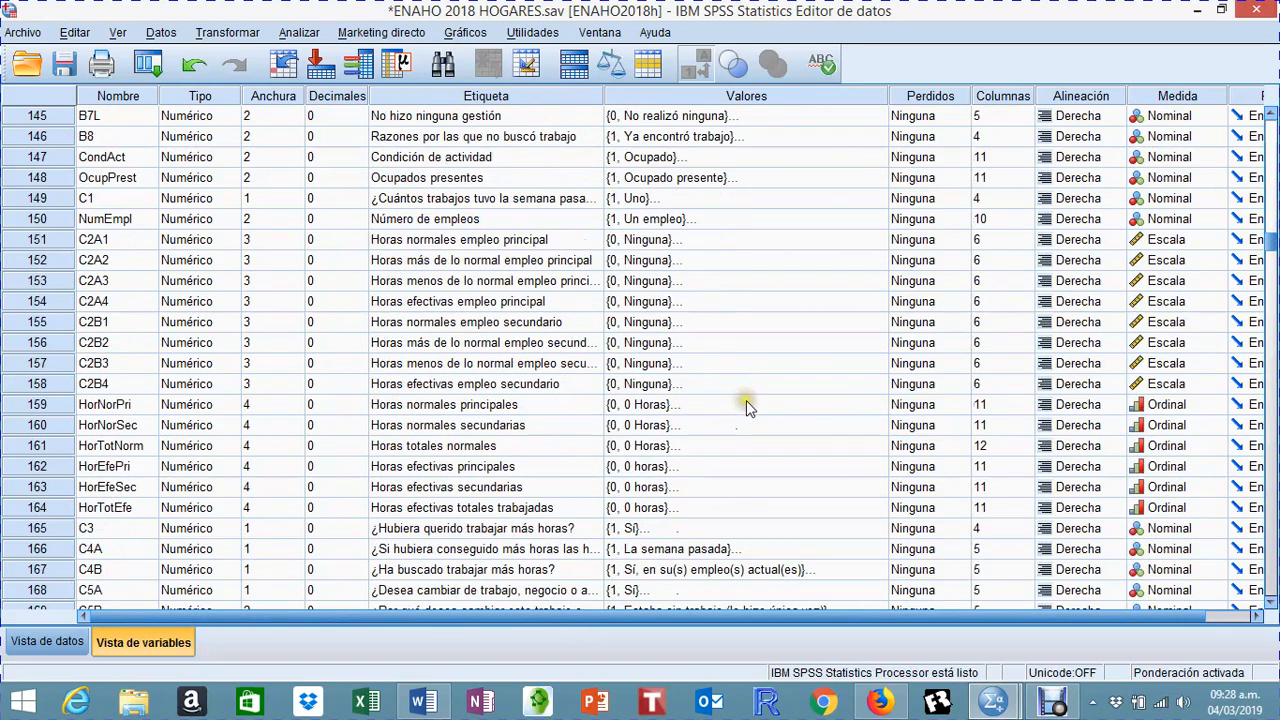
{"action": "scroll", "coordinate": [743, 418], "scroll_direction": "down", "scroll_amount": 3}
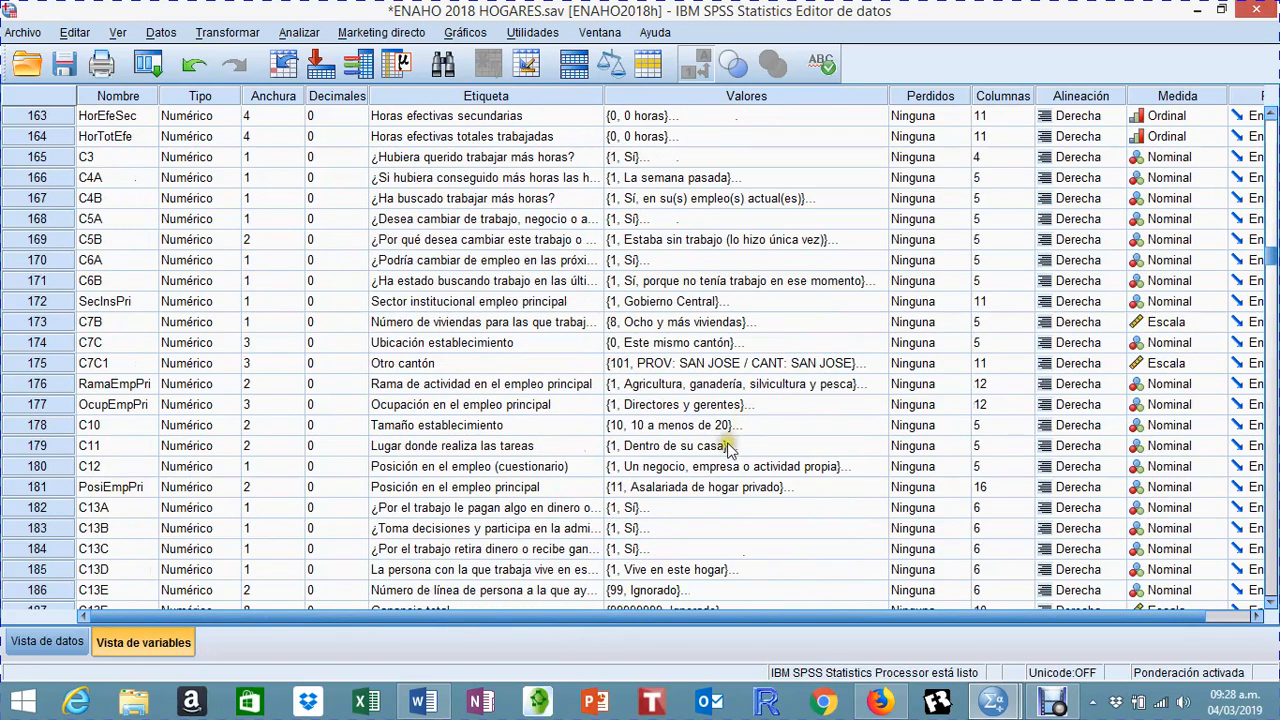
{"action": "scroll", "coordinate": [725, 440], "scroll_direction": "down", "scroll_amount": 2}
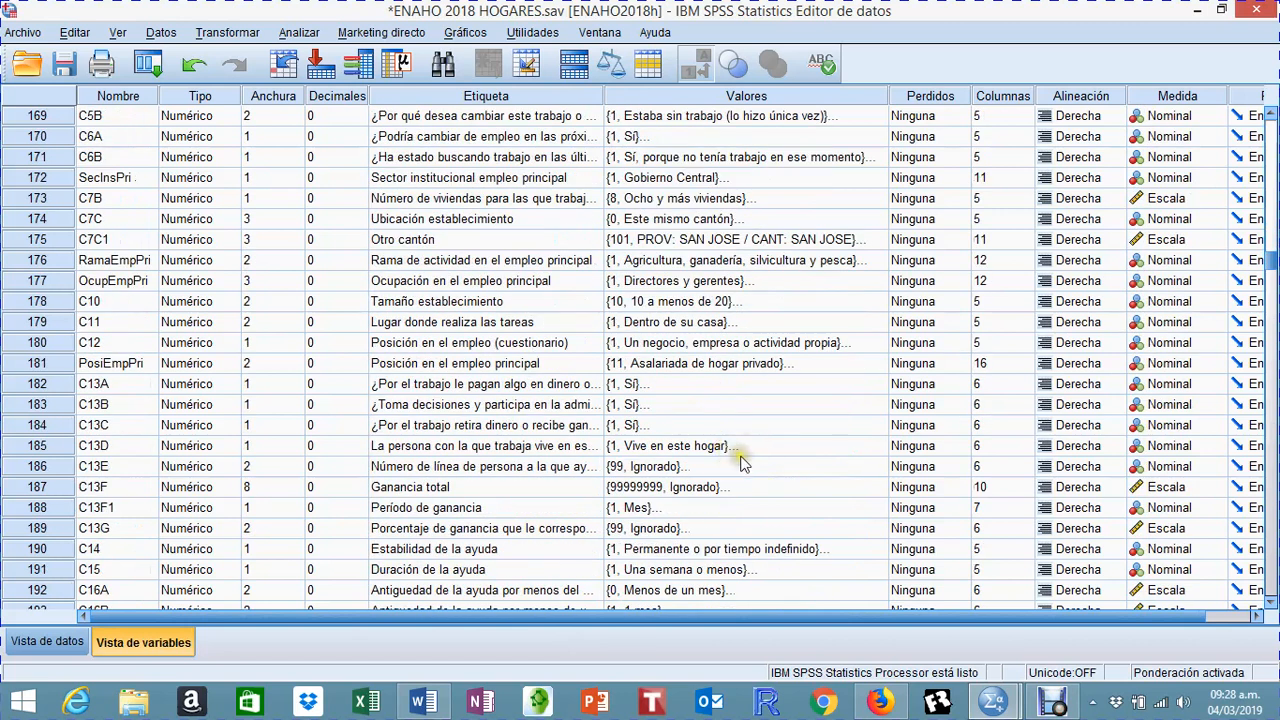
{"action": "left_click", "coordinate": [731, 453]}
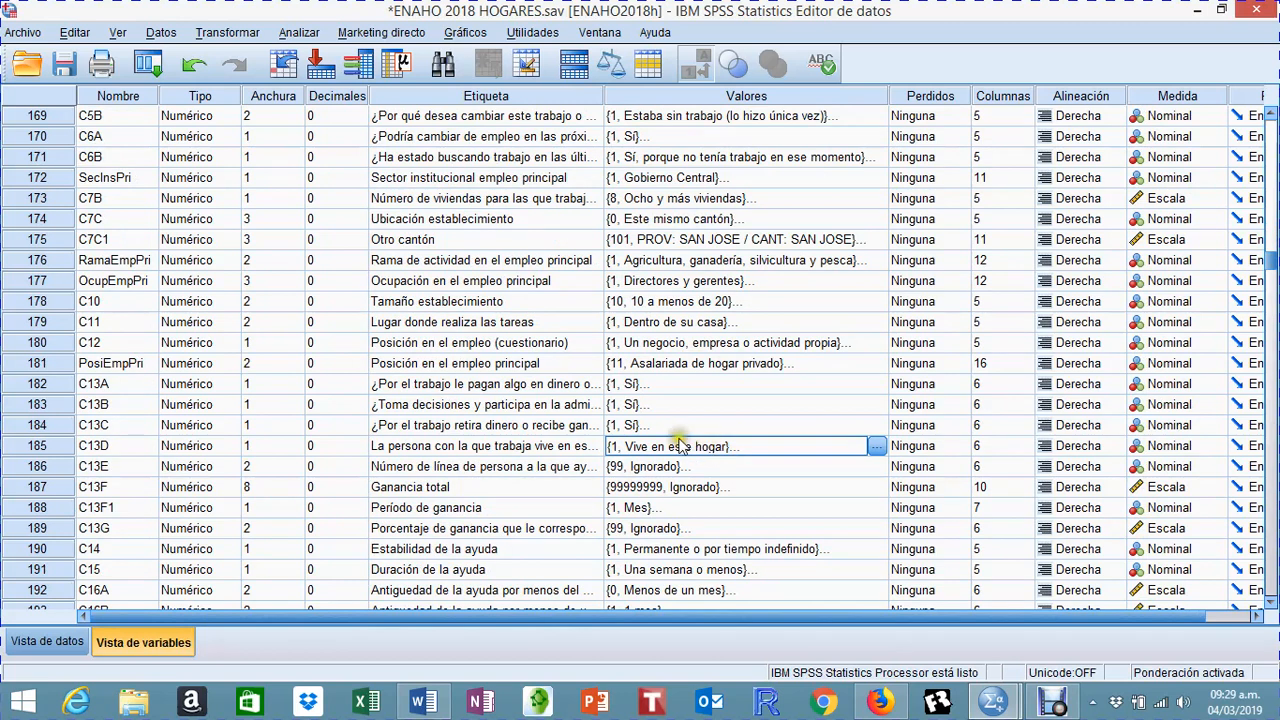
{"action": "left_click", "coordinate": [546, 446]}
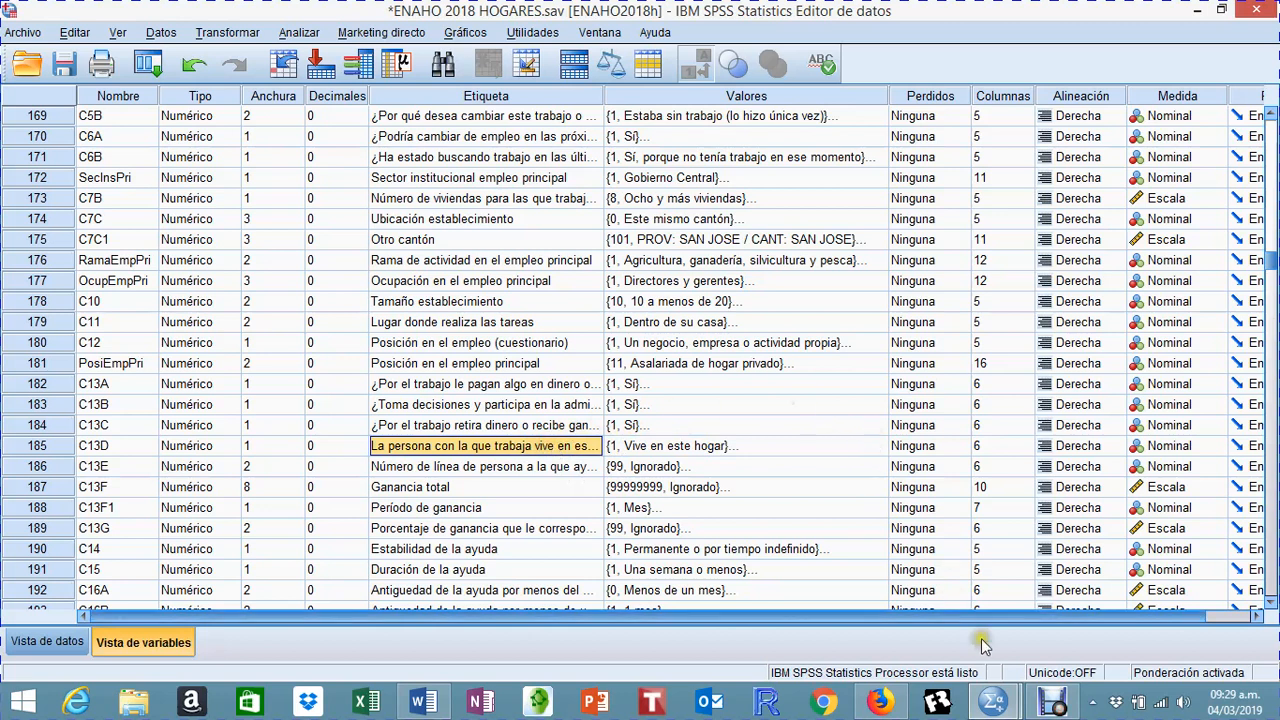
{"action": "left_click", "coordinate": [1052, 702]}
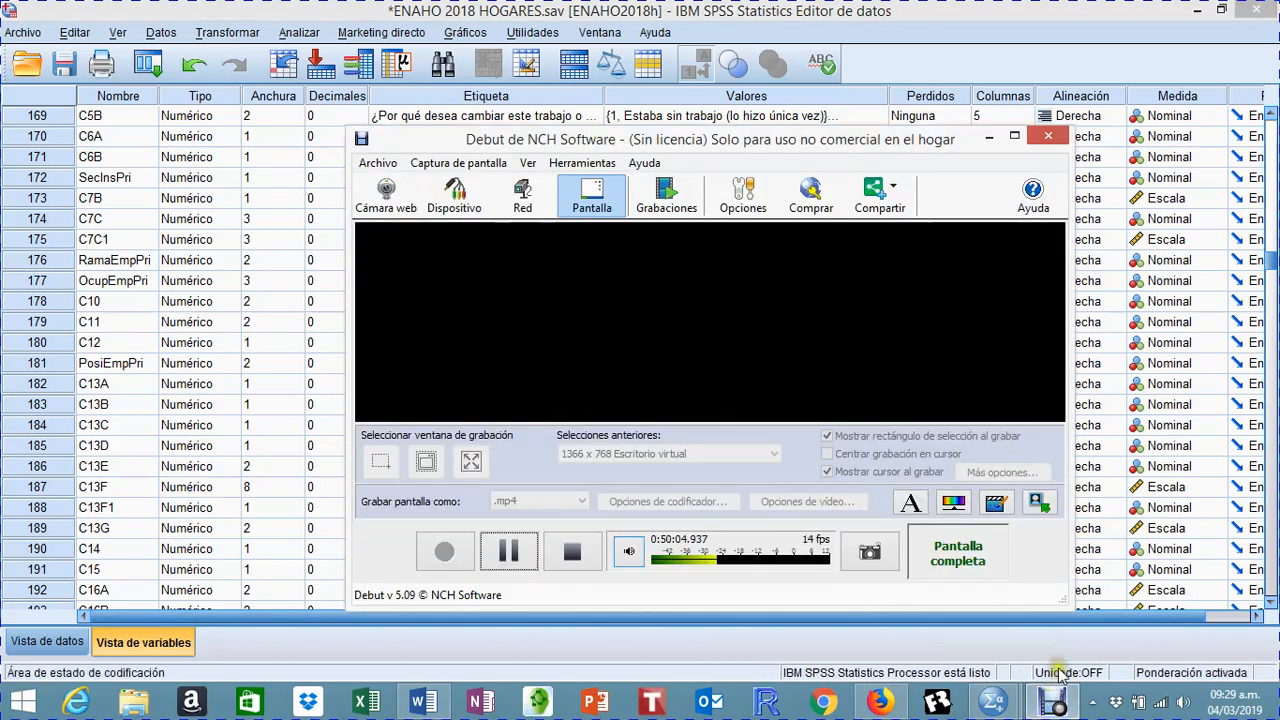